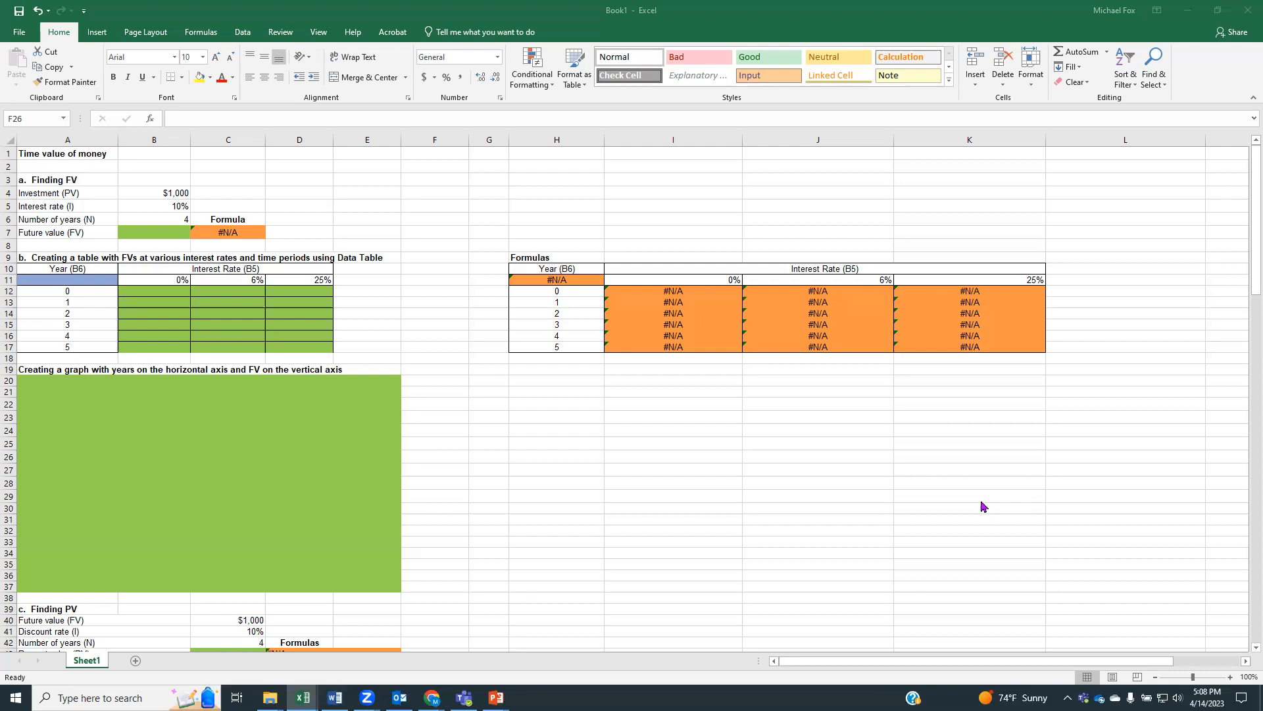
Calculate the future value in B7 with the formula =ABS(FV(B5,B6,0,B4))
left_click(653, 500)
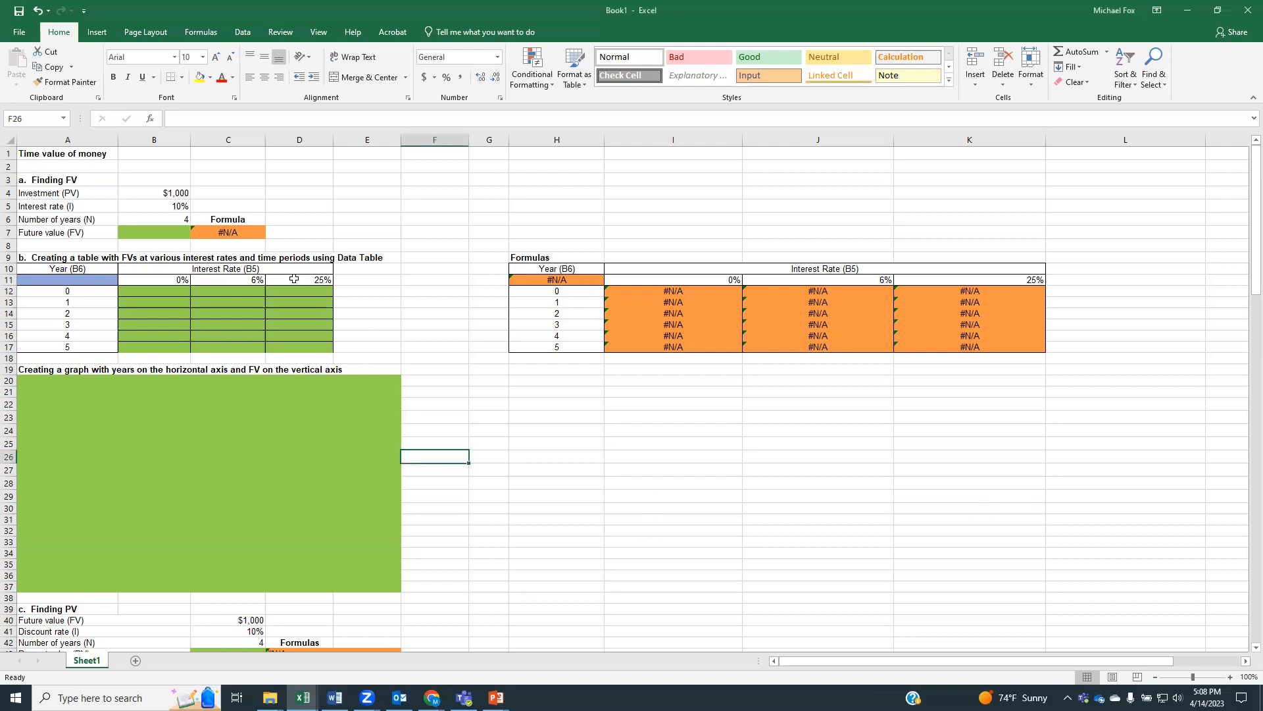
left_click(156, 234)
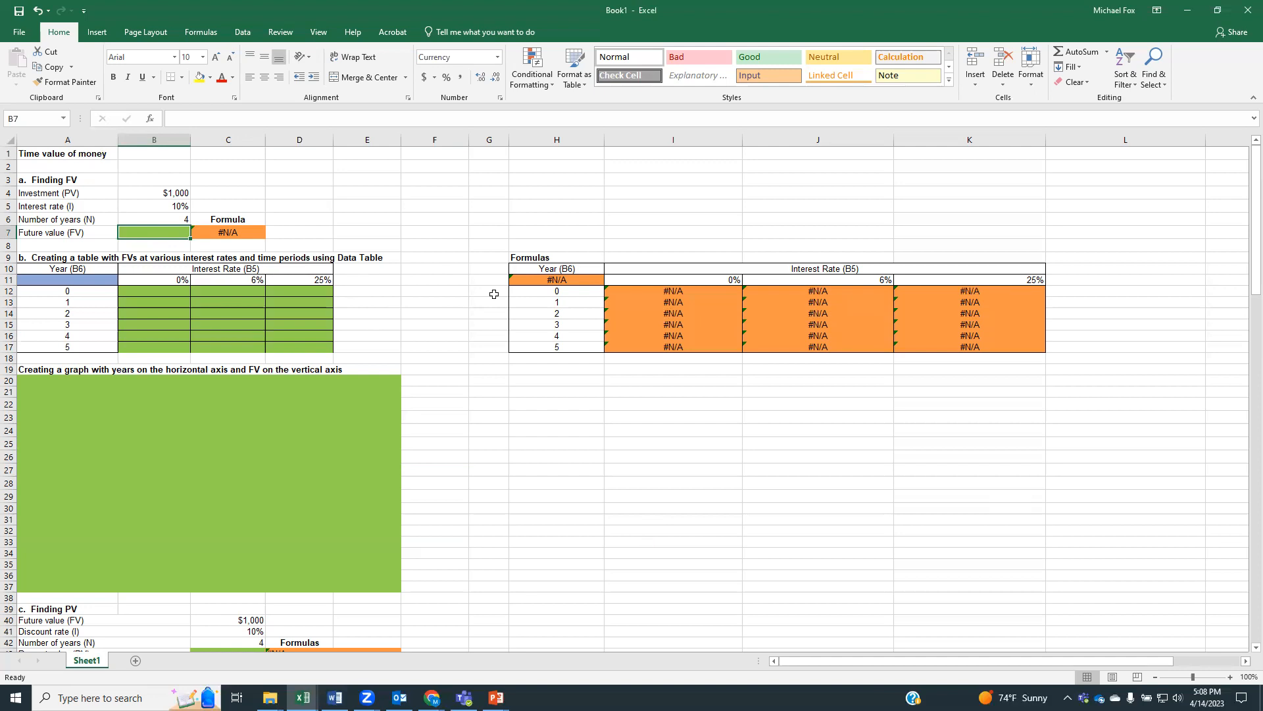
type("=")
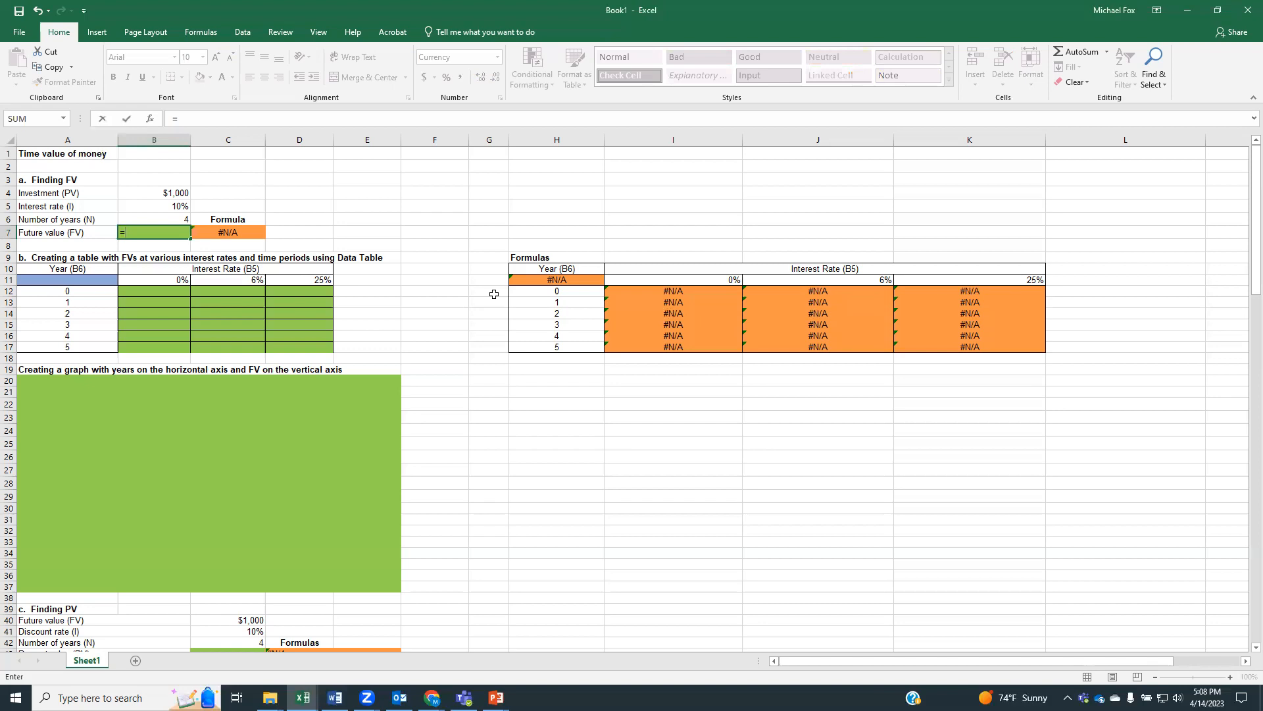
type("abs(")
type("fv")
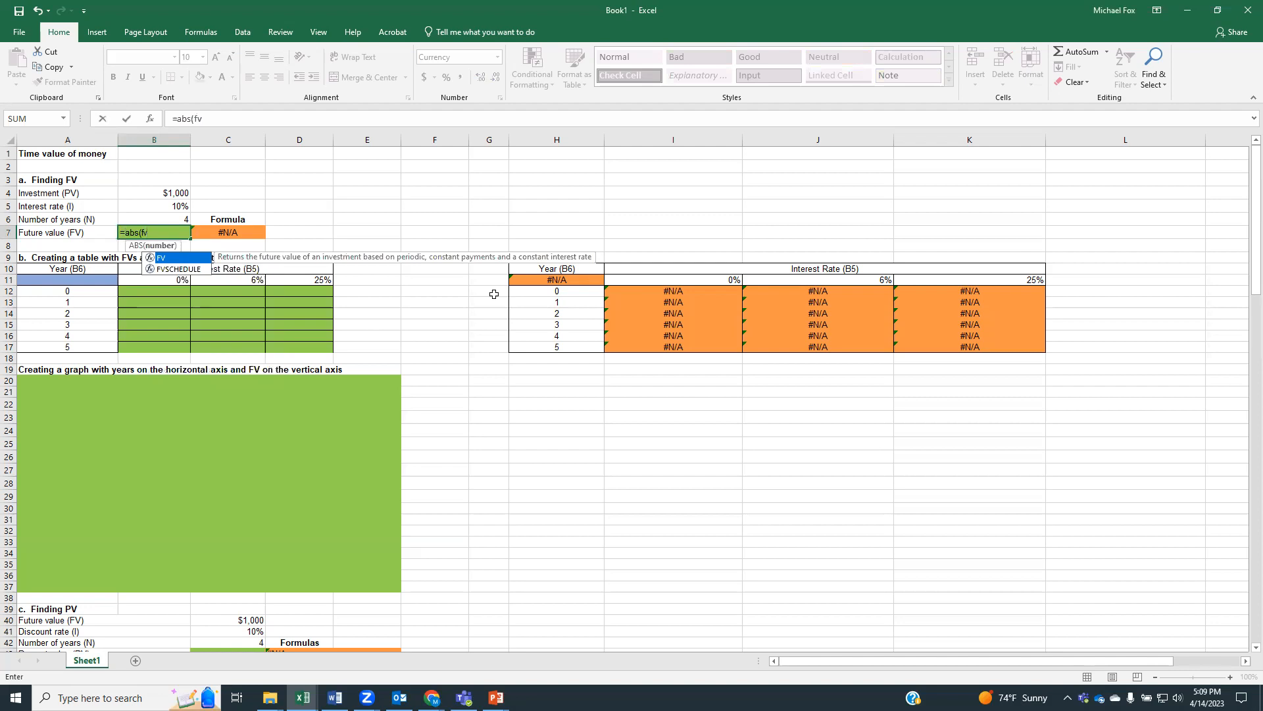
type("(")
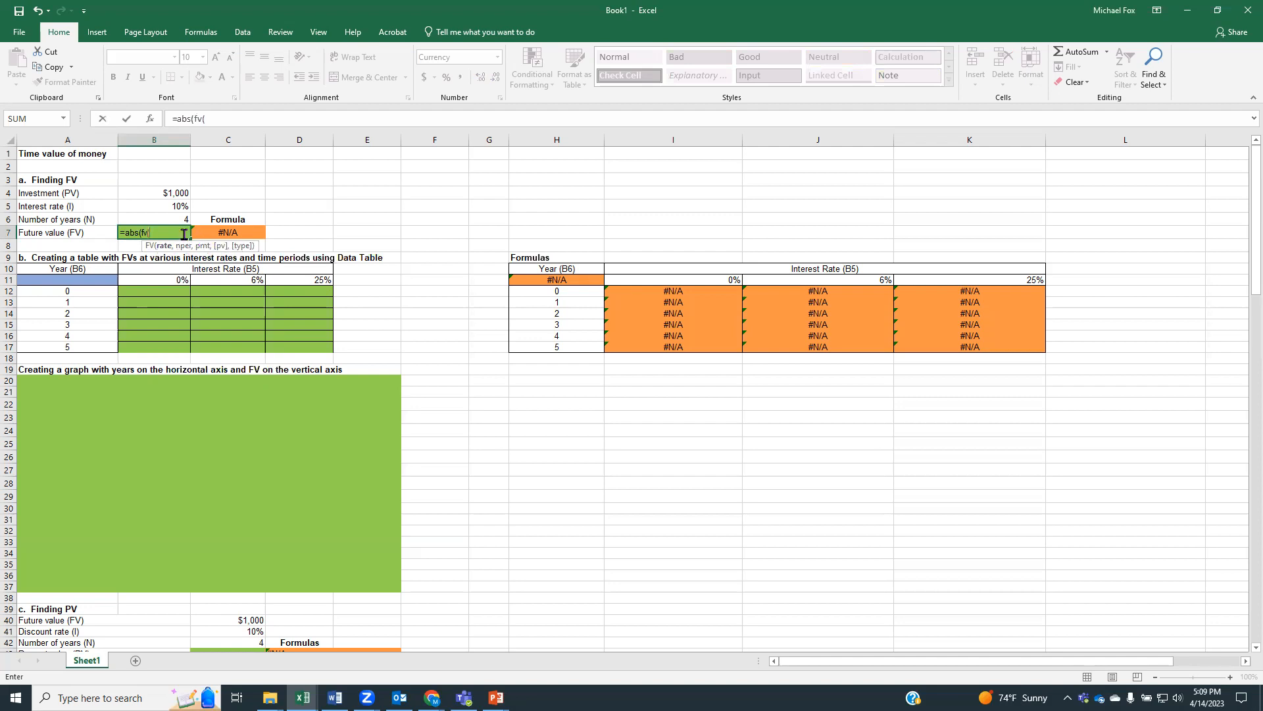
left_click(161, 202)
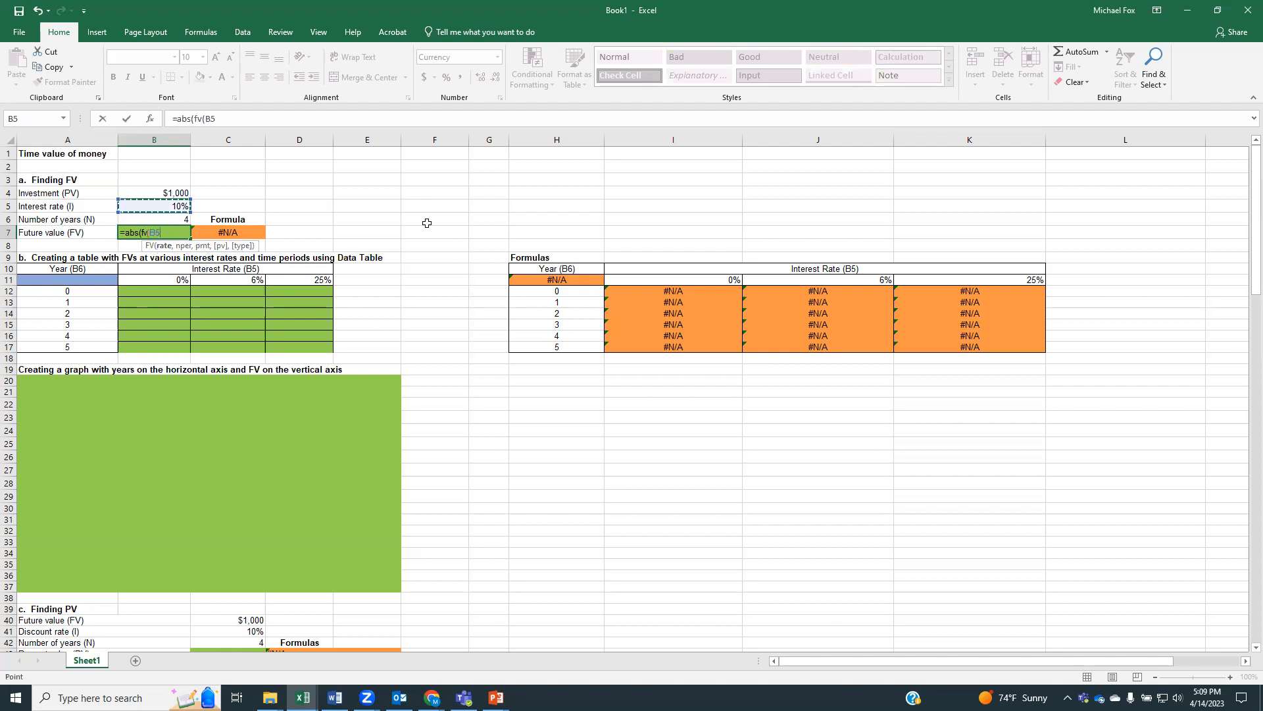
type(",")
left_click(180, 218)
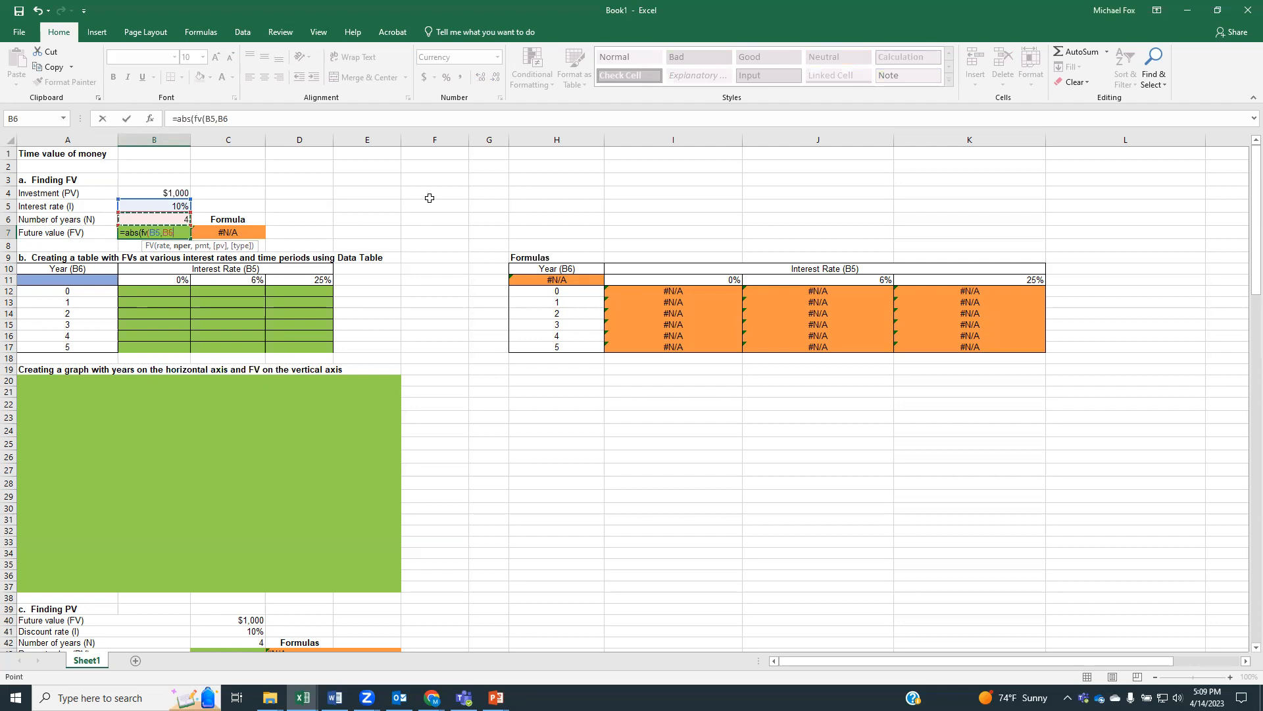
type(",")
type("0")
type(",")
left_click(176, 192)
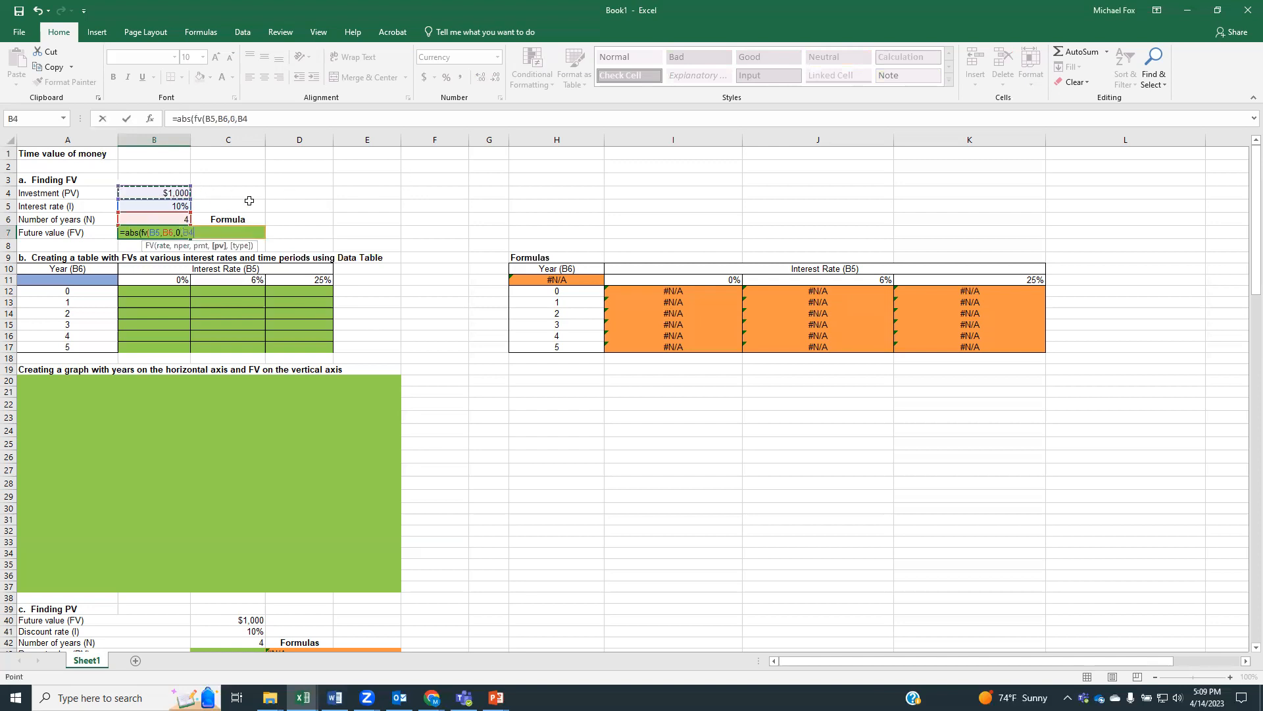
type("))")
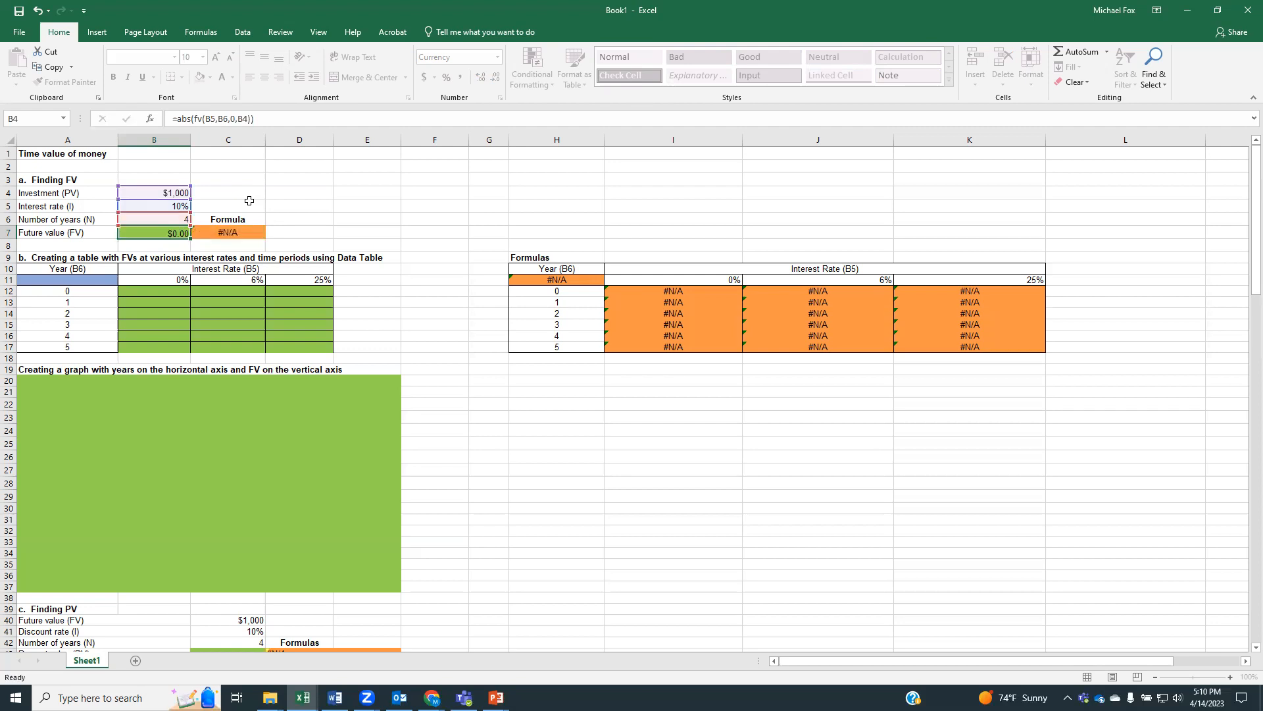
key("Return")
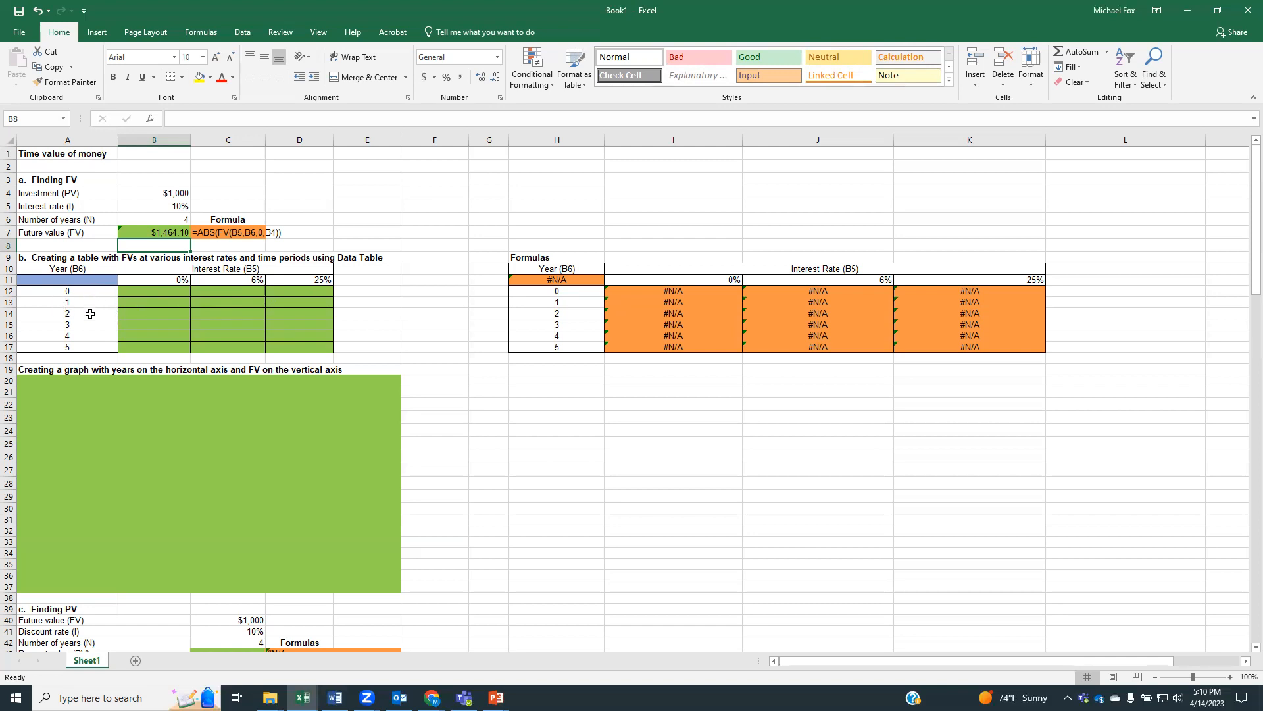
left_click(154, 292)
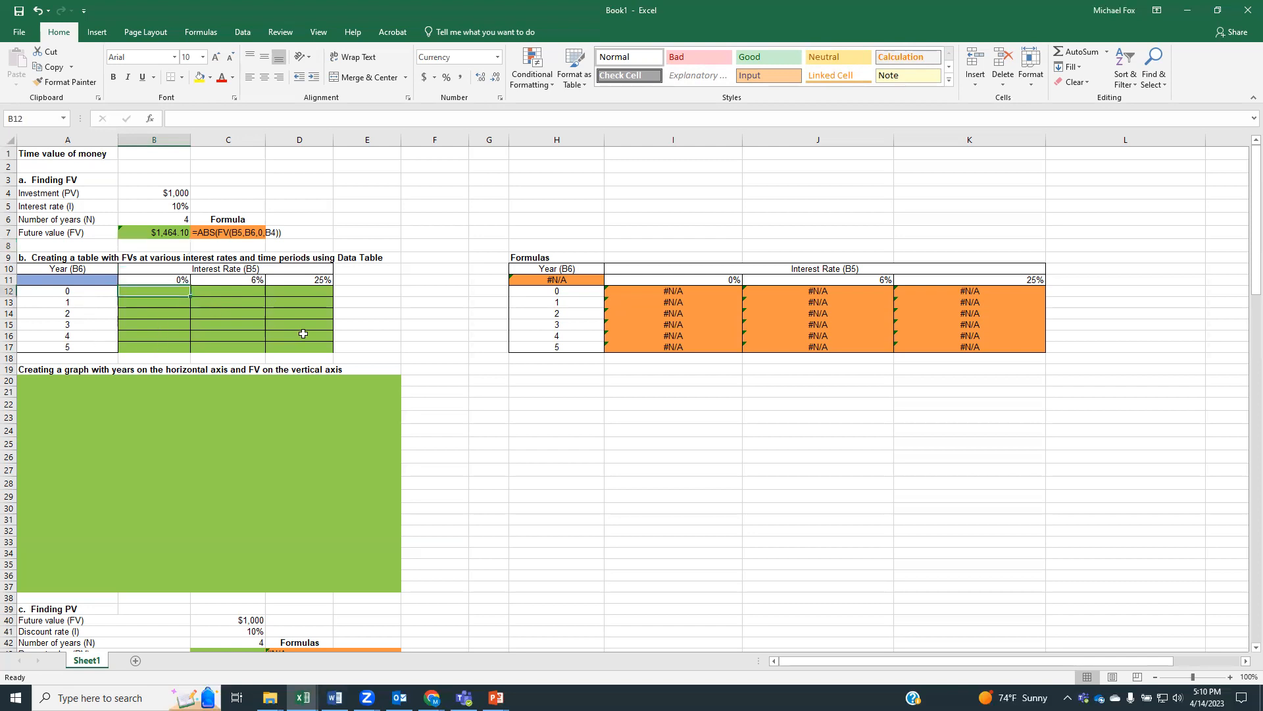
type("=")
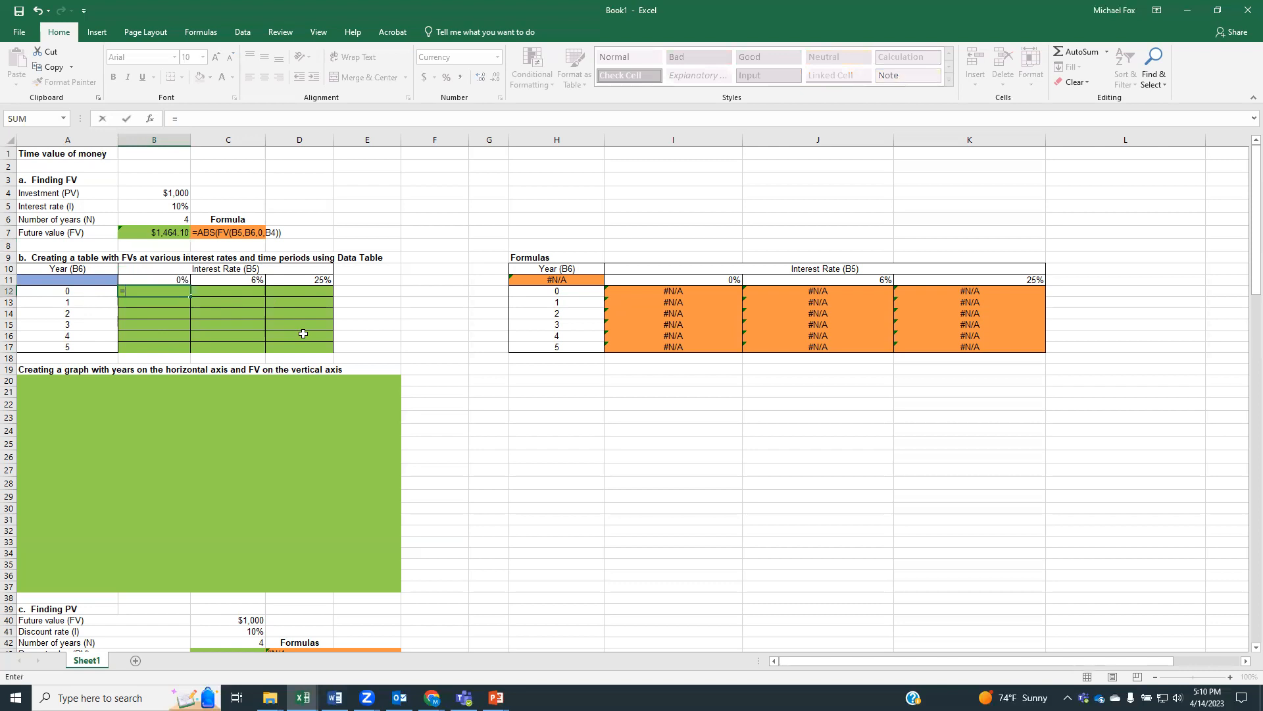
type("abs")
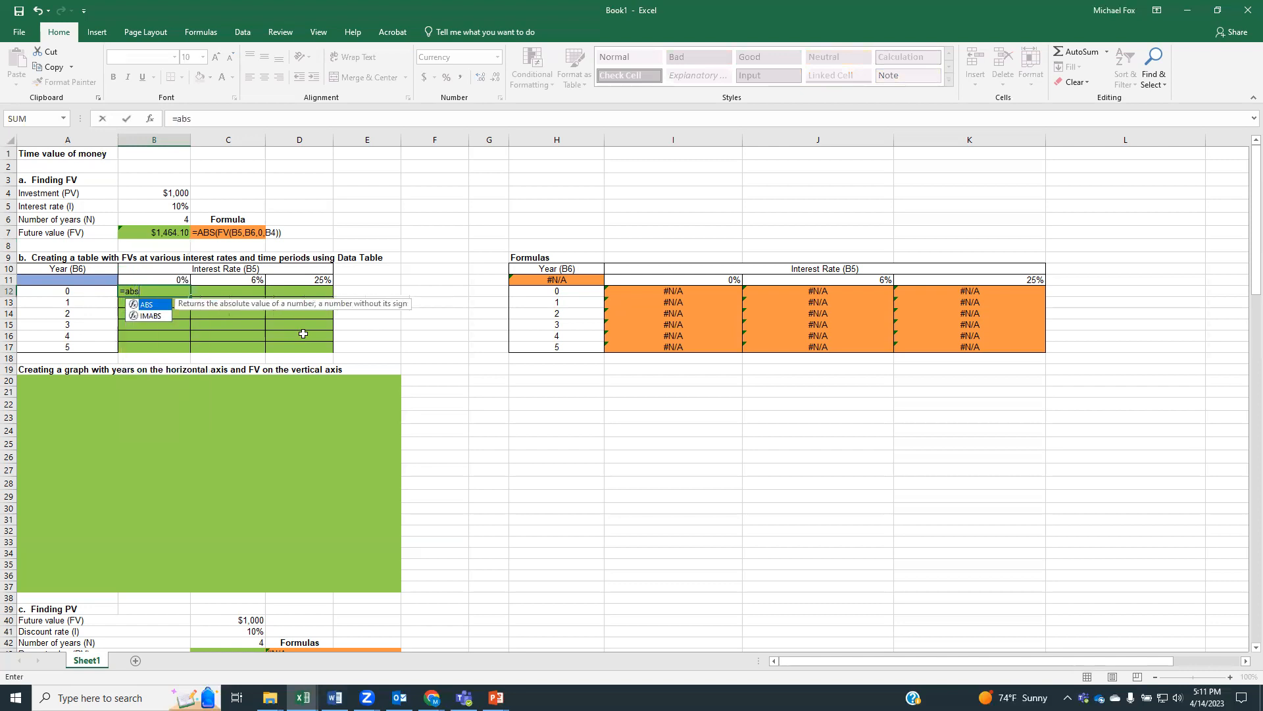
type("(")
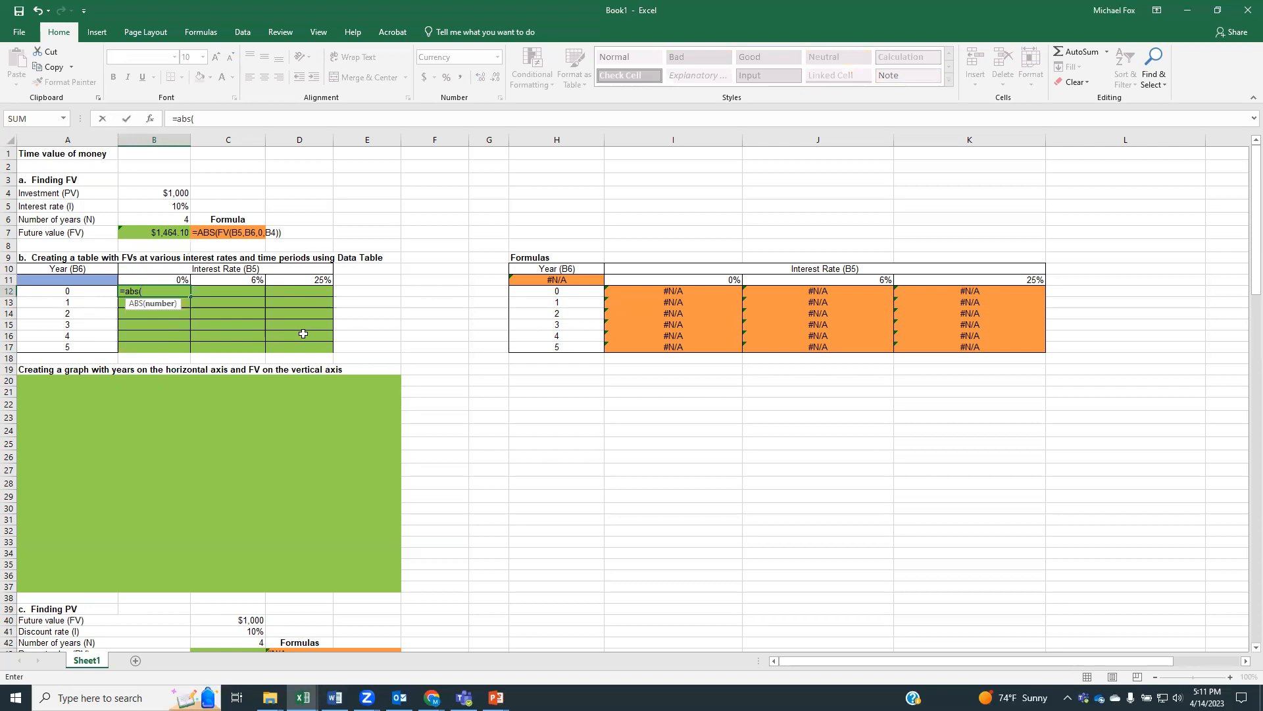
type("fv")
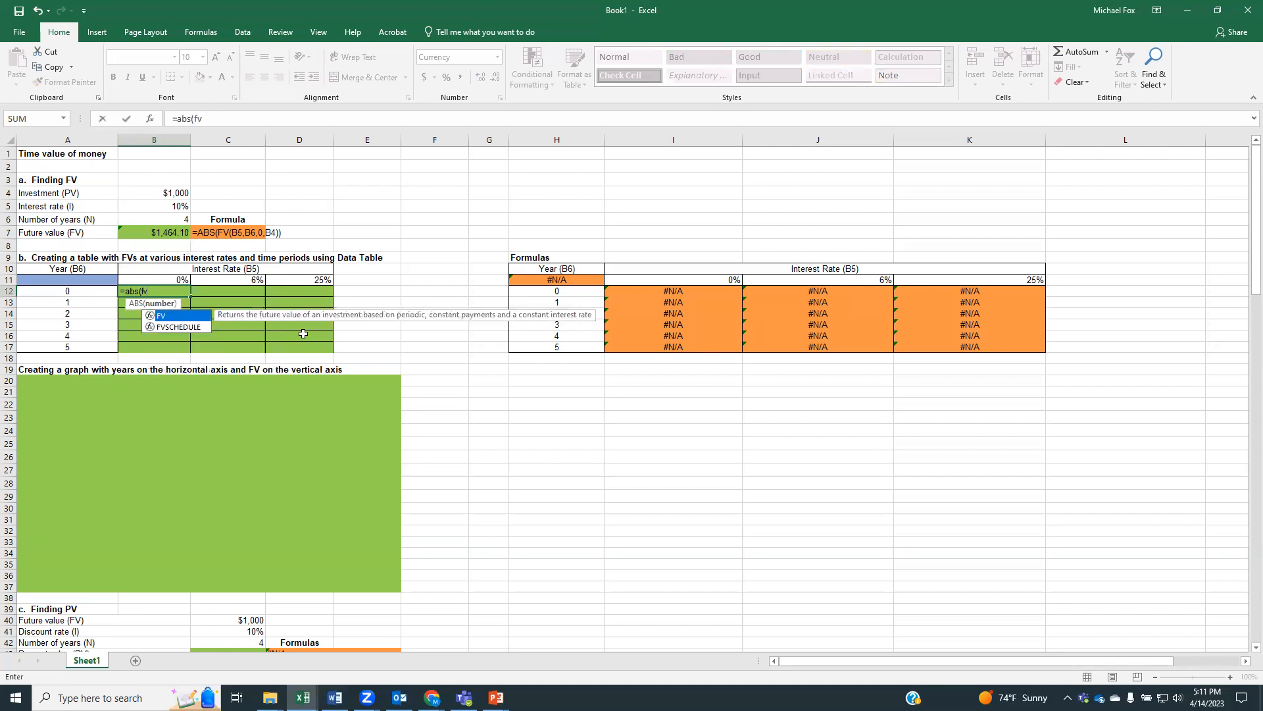
type("(")
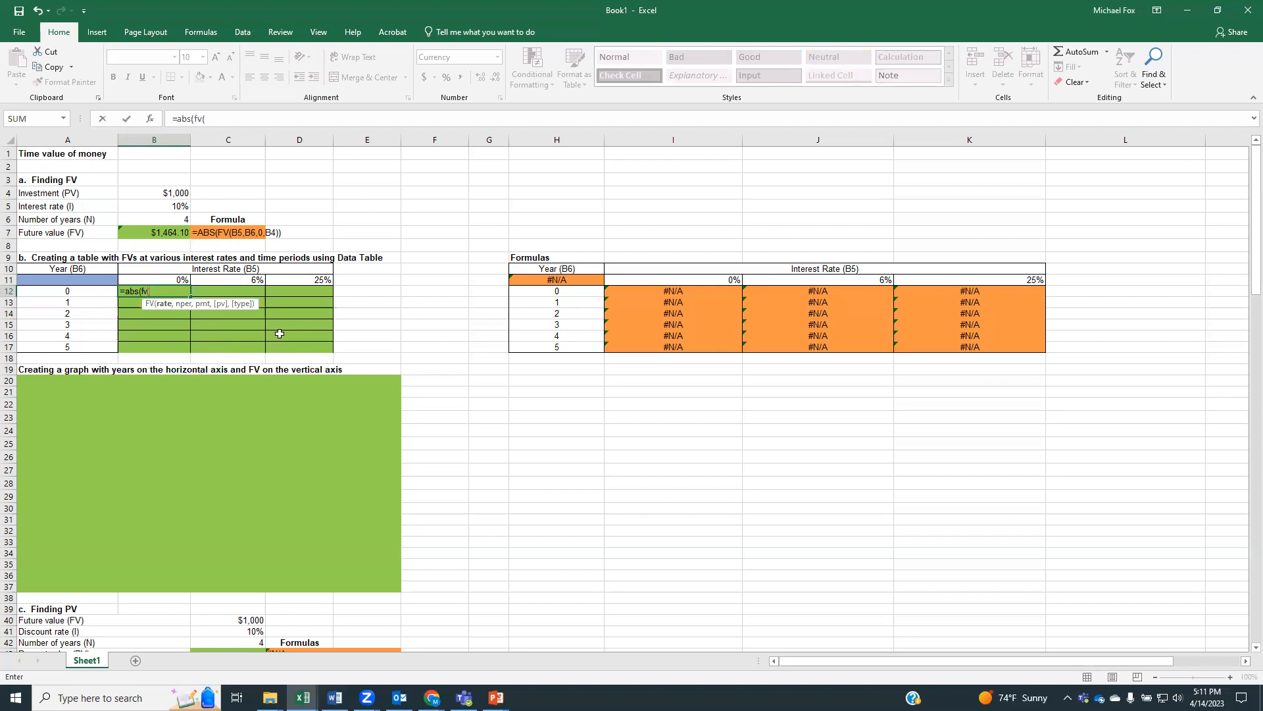
left_click(158, 279)
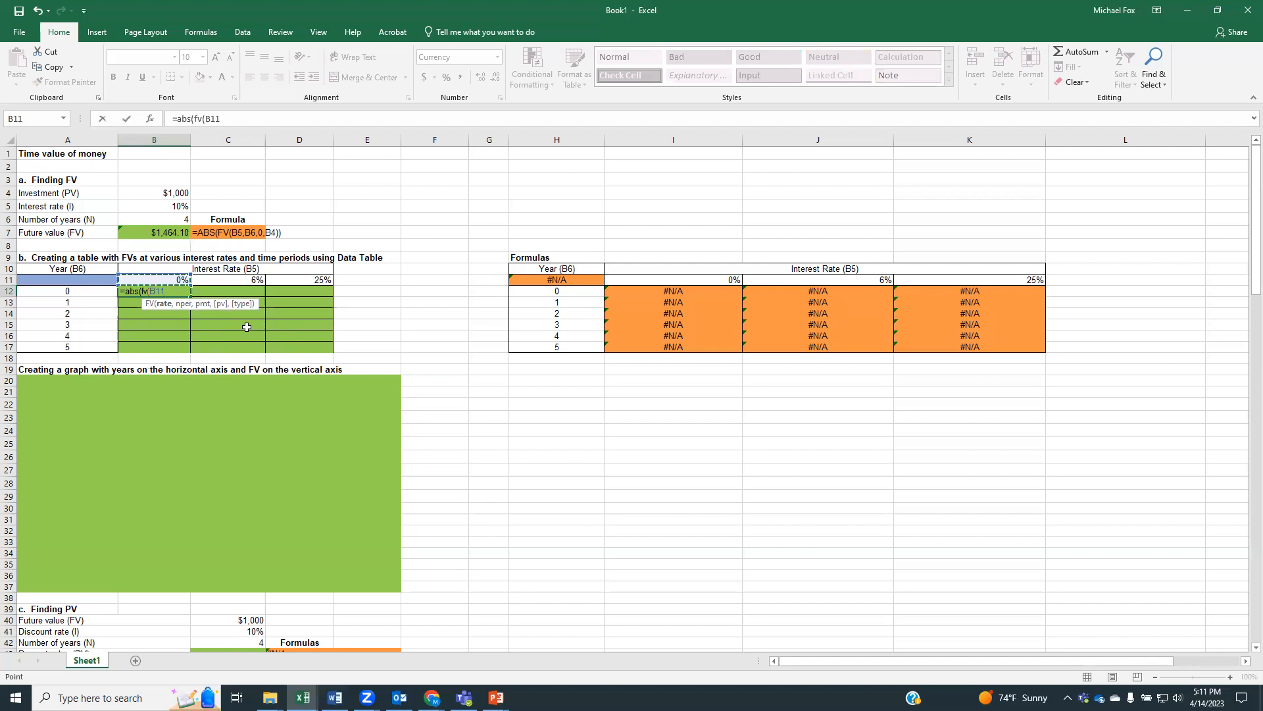
type(",")
left_click(88, 291)
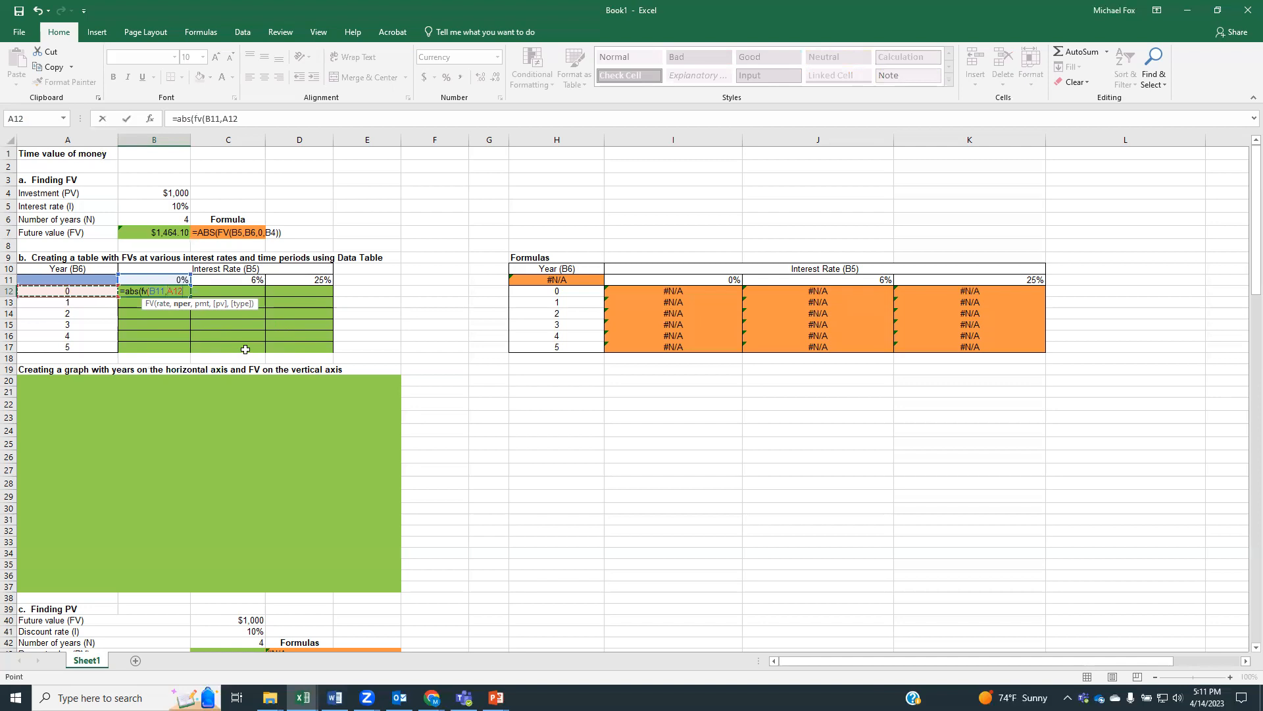
type(",")
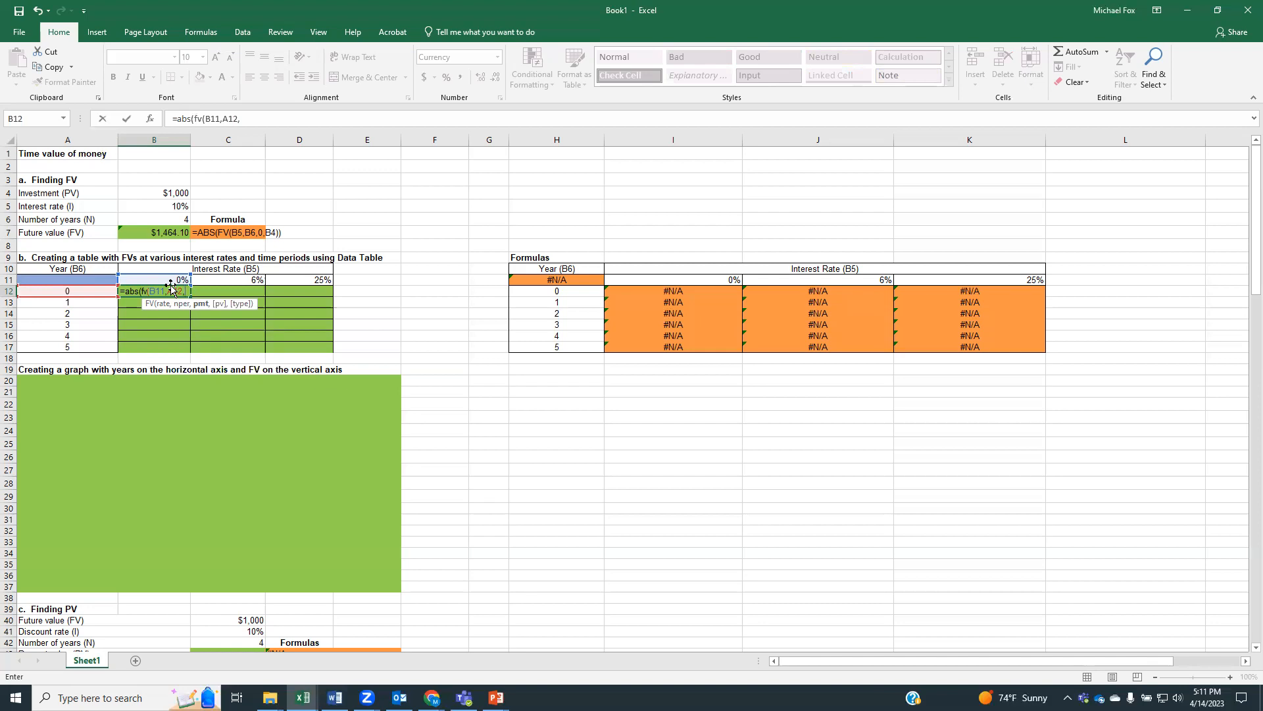
key("BackSpace")
key("BackSpace")
key("BackSpace")
key("BackSpace")
key("BackSpace")
key("BackSpace")
key("BackSpace")
key("BackSpace")
key("BackSpace")
key("BackSpace")
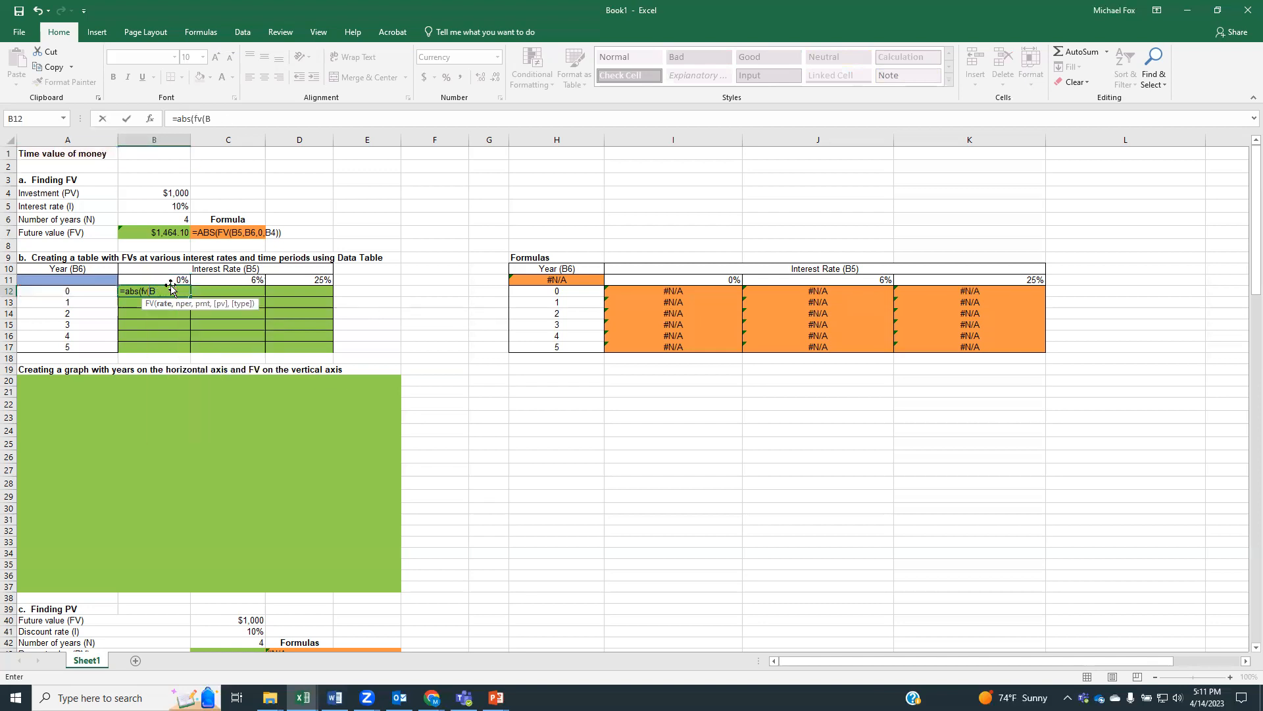
key("BackSpace")
key("BackSpace")
key("BackSpace")
key("BackSpace")
key("BackSpace")
key("BackSpace")
key("Escape")
key("Return")
Fill the year 0 row for all three interest rates, cells B12, C12 and D12, with the reference =B4
left_click(162, 292)
type("=")
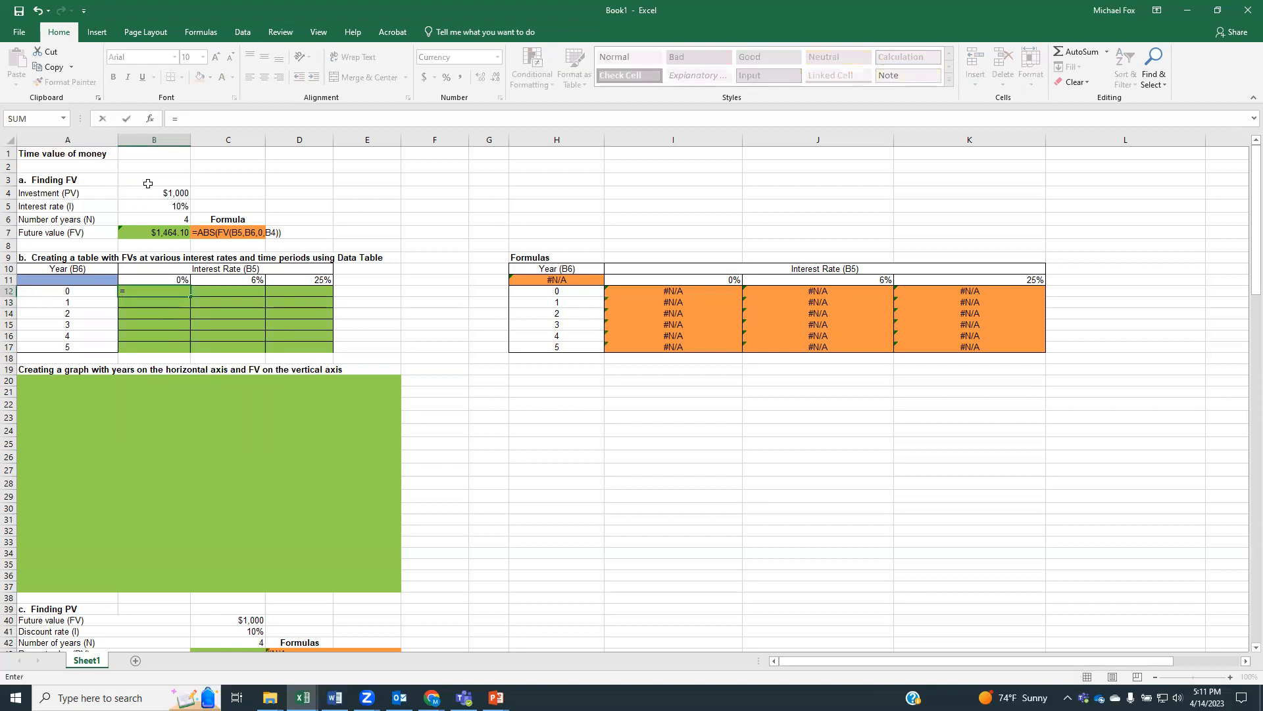
left_click(149, 195)
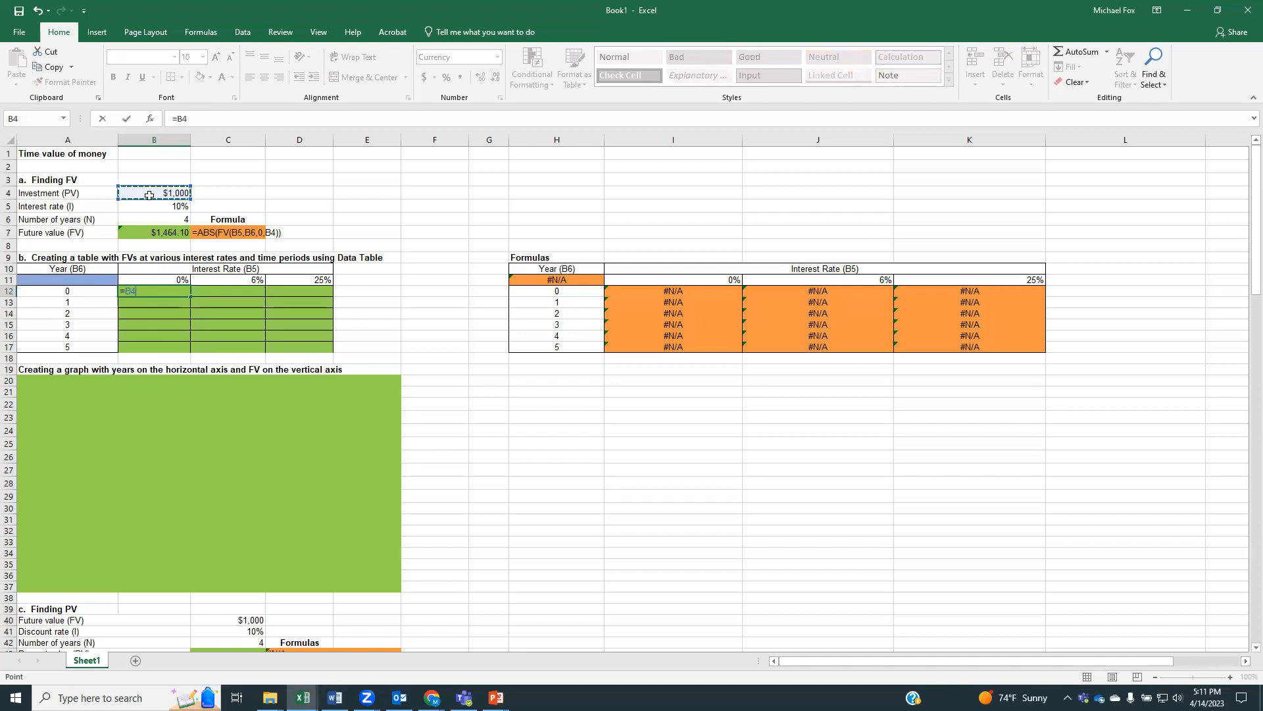
key("Return")
left_click(208, 292)
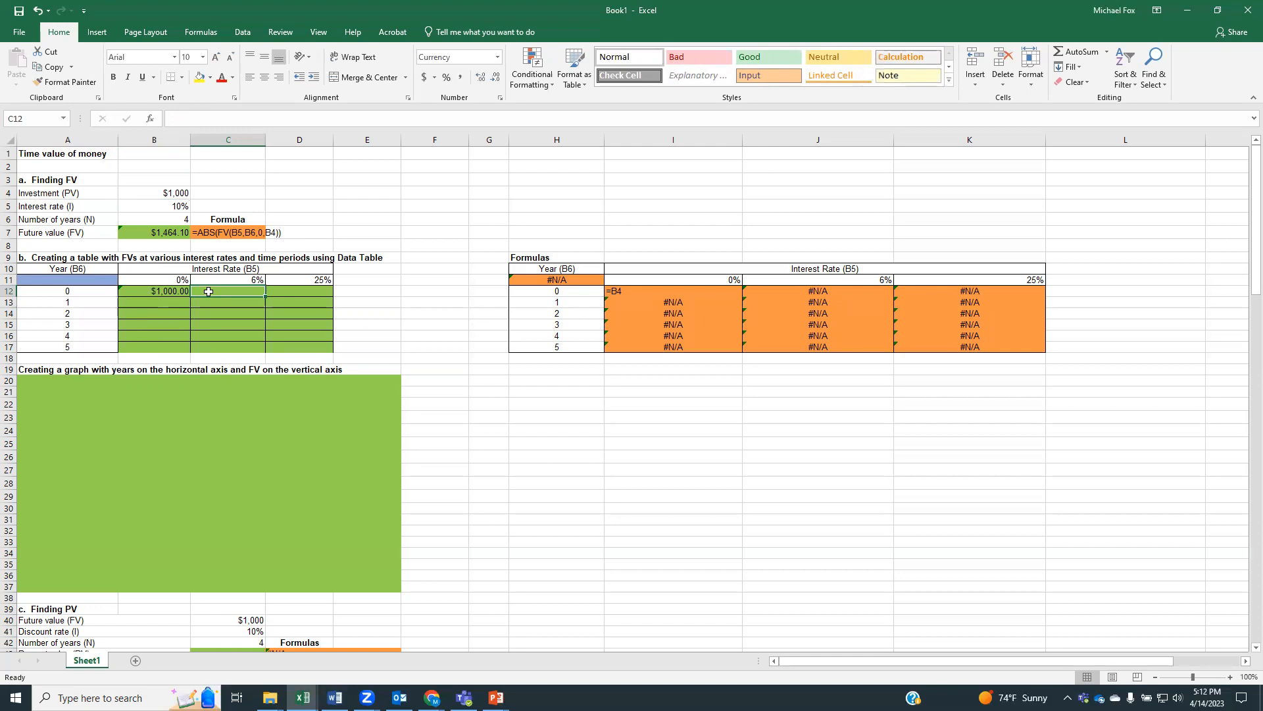
type("=")
left_click(162, 196)
key("Return")
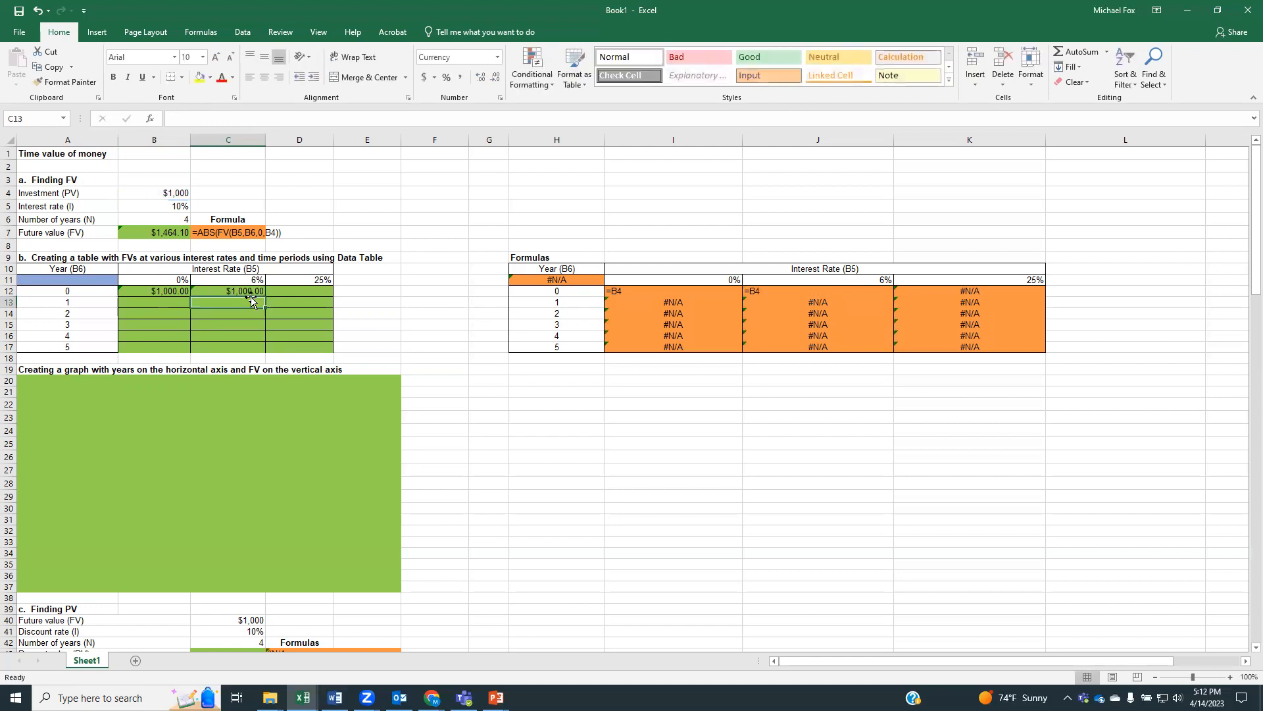
left_click(286, 291)
type("=")
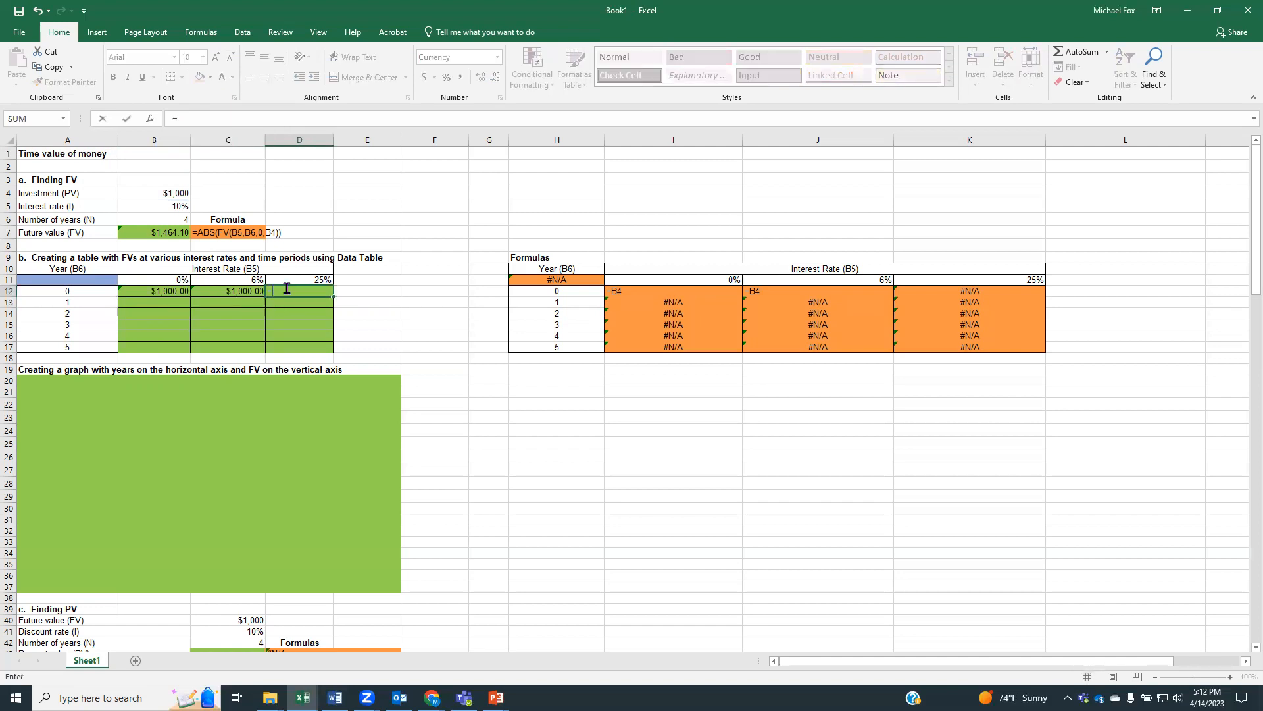
left_click(170, 191)
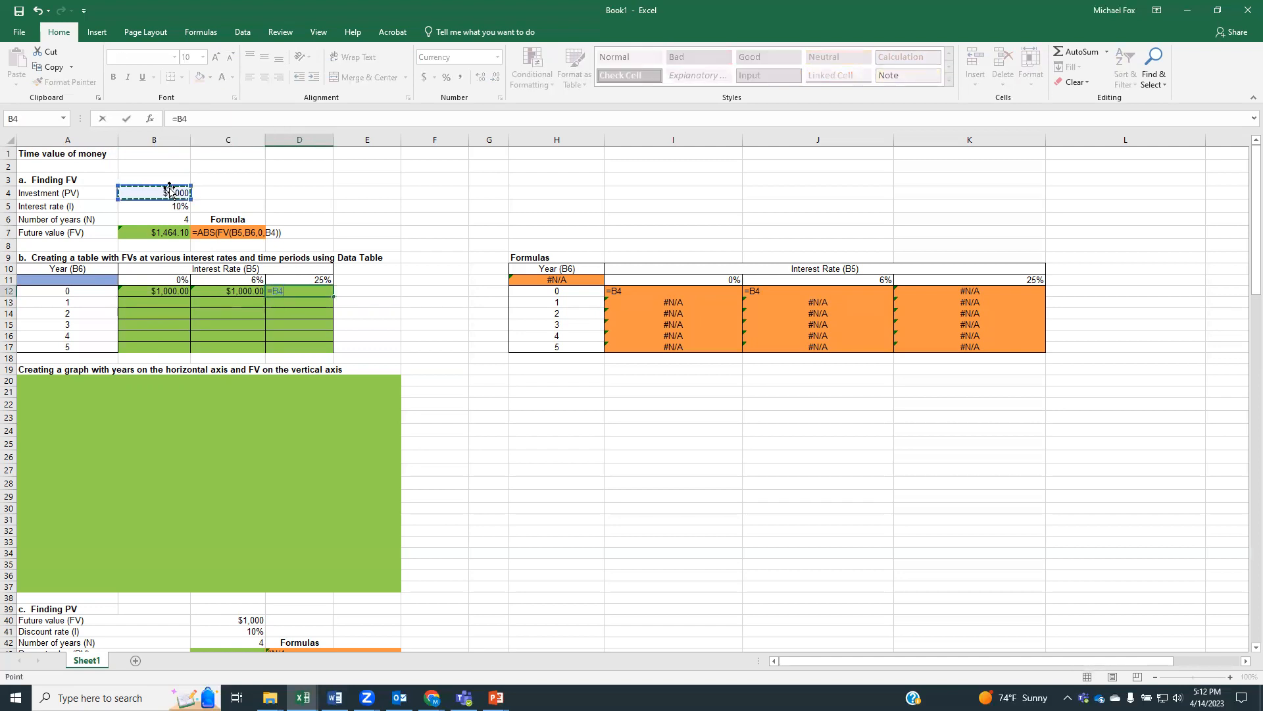
key("Return")
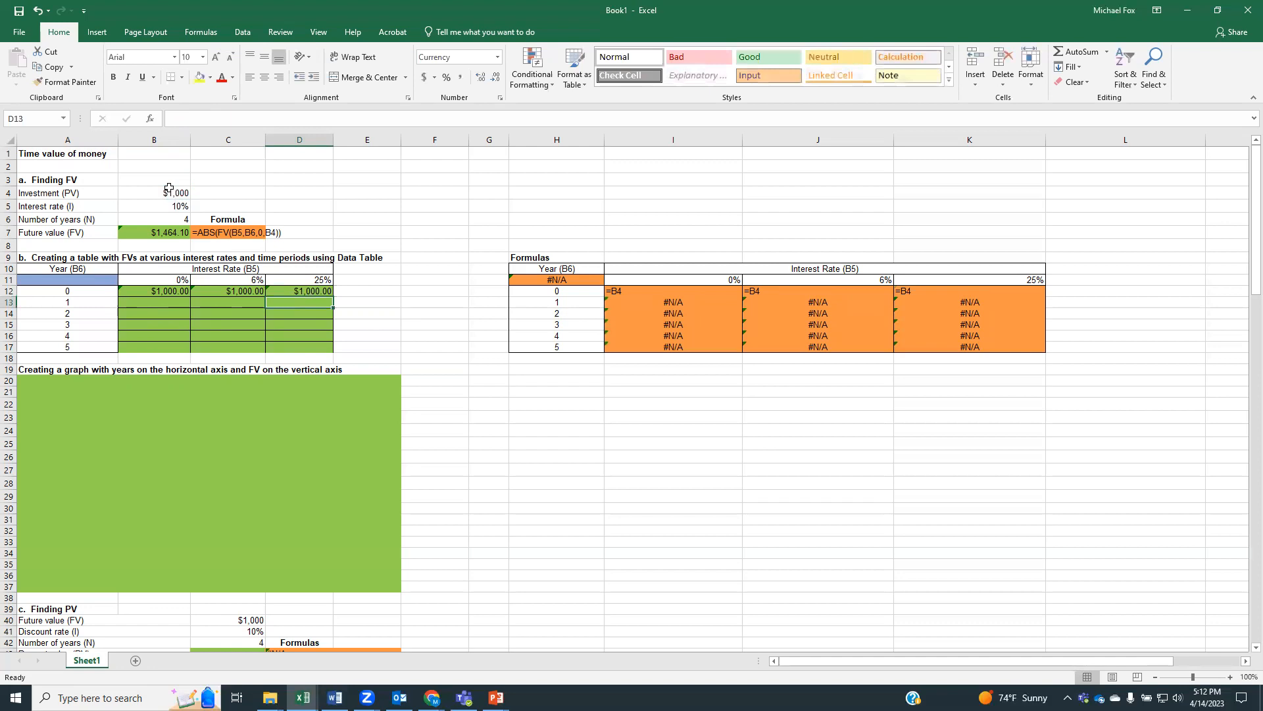
Calculate the year 1 future value at 0% in B13 with the formula =ABS(FV(B11,A13,0,B12))
left_click(124, 302)
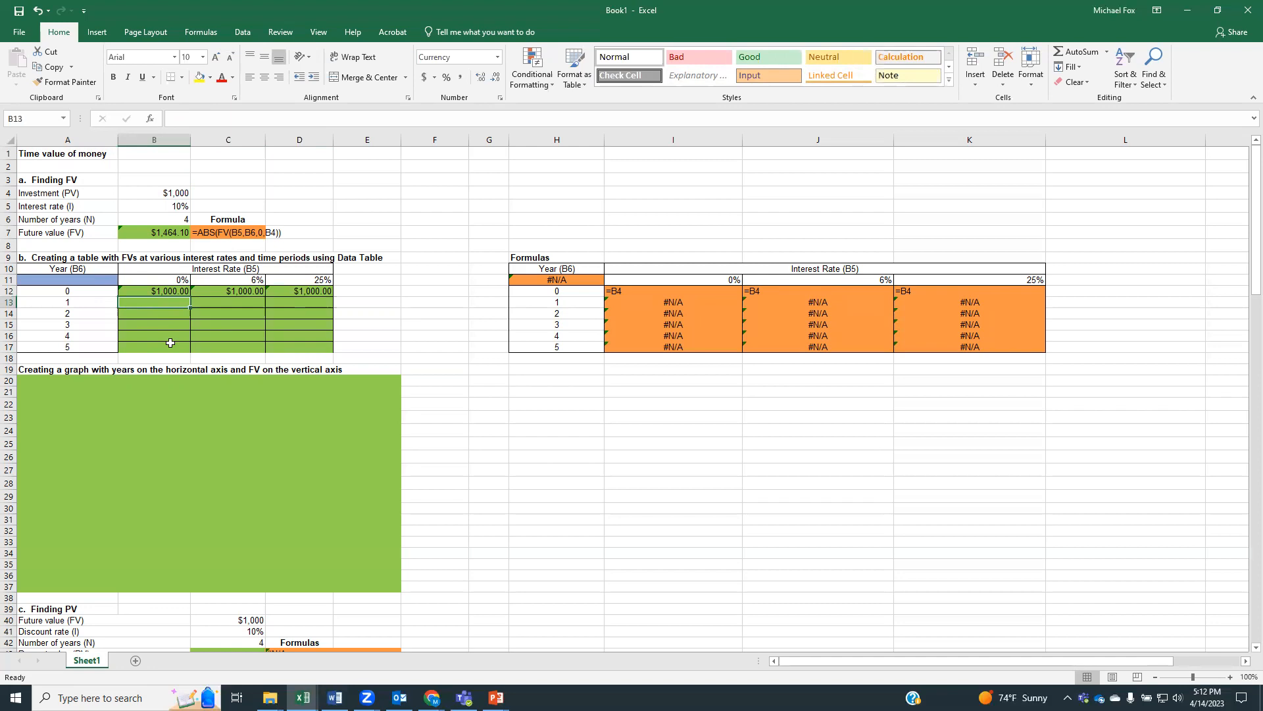
type("=")
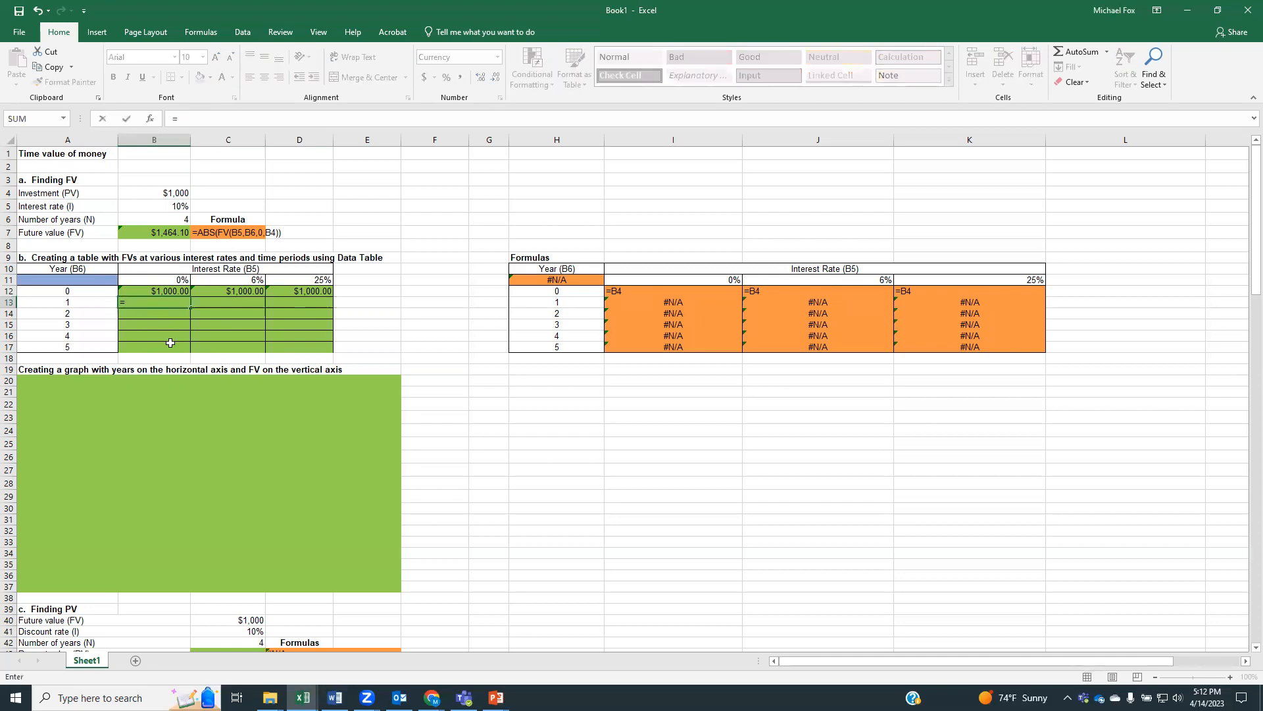
type("abs(")
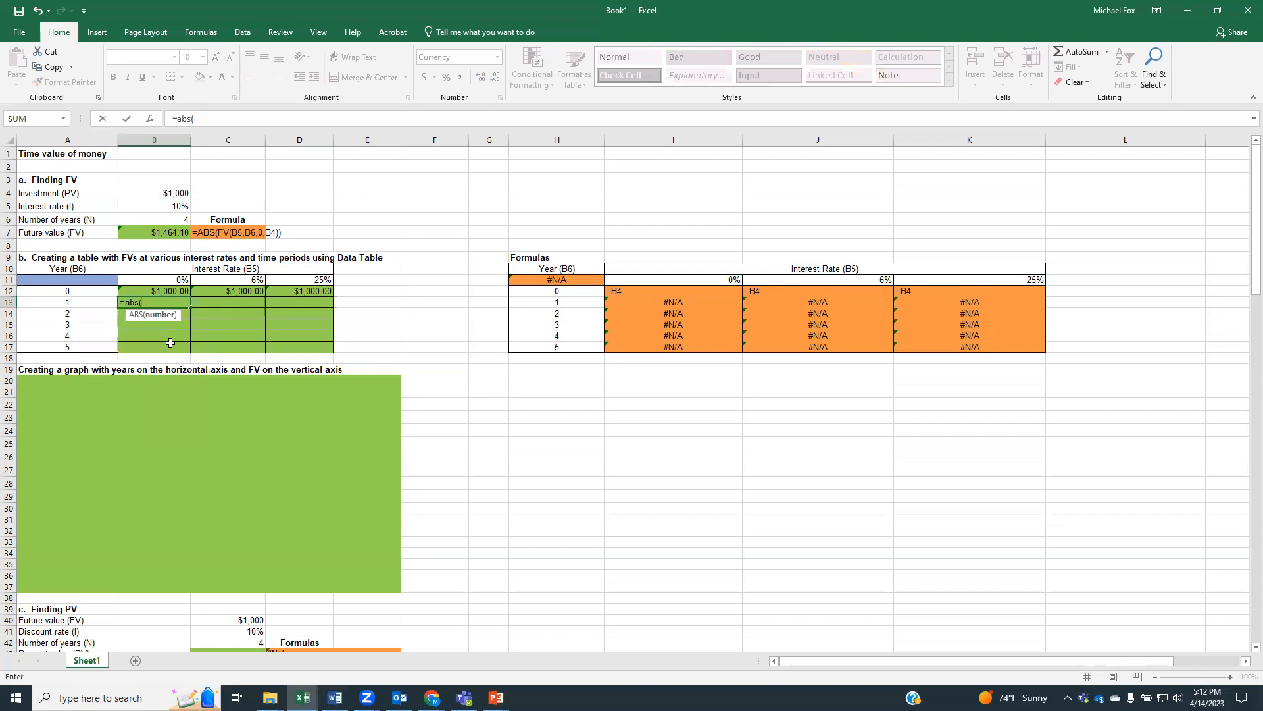
type("fv(")
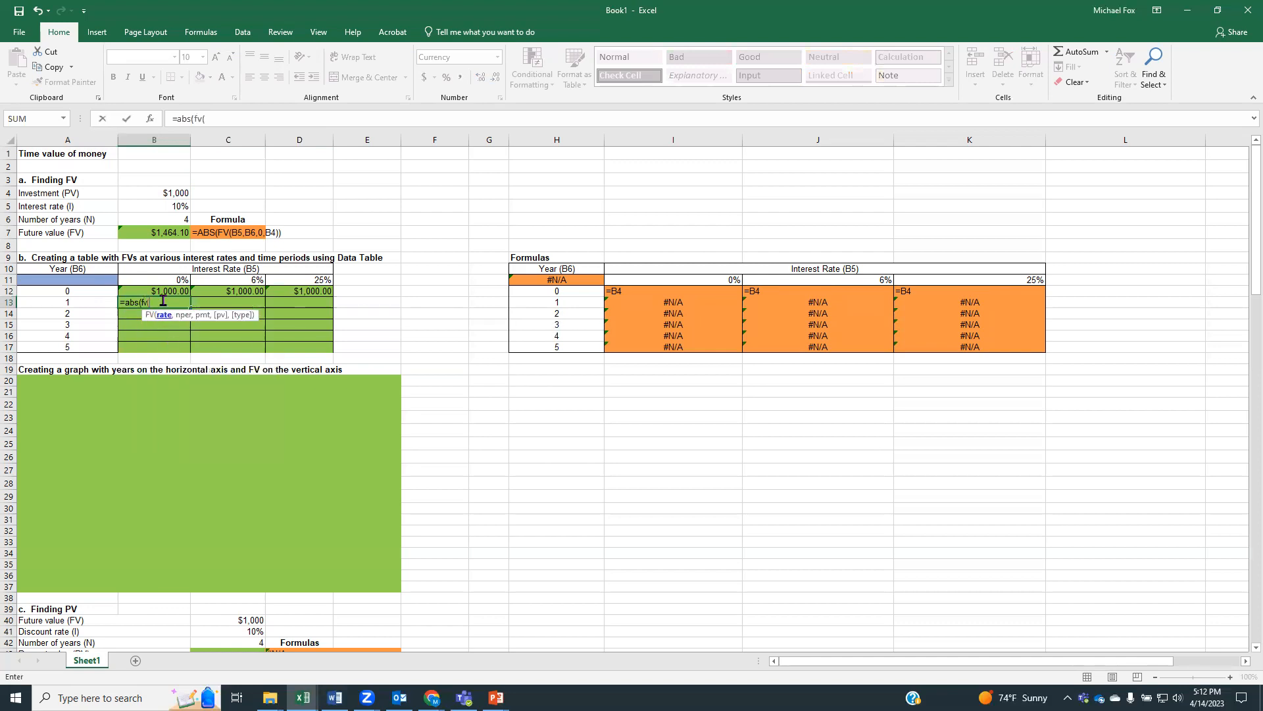
left_click(161, 279)
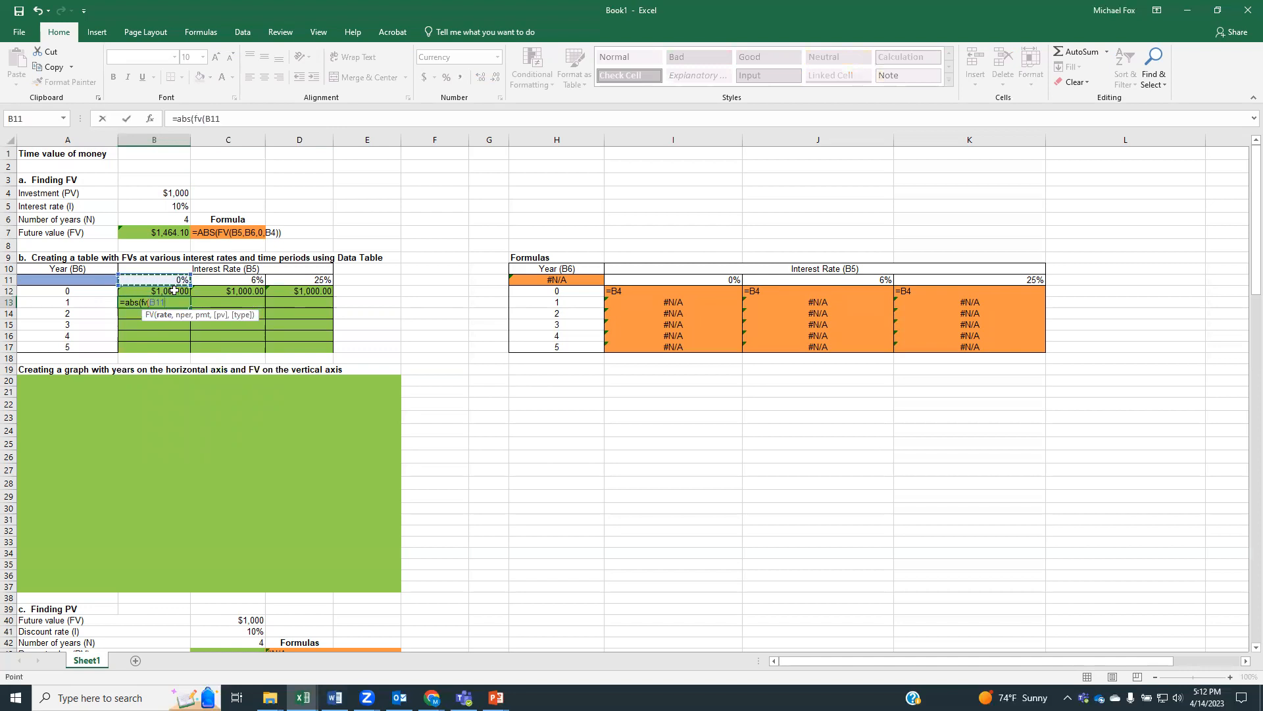
type(",")
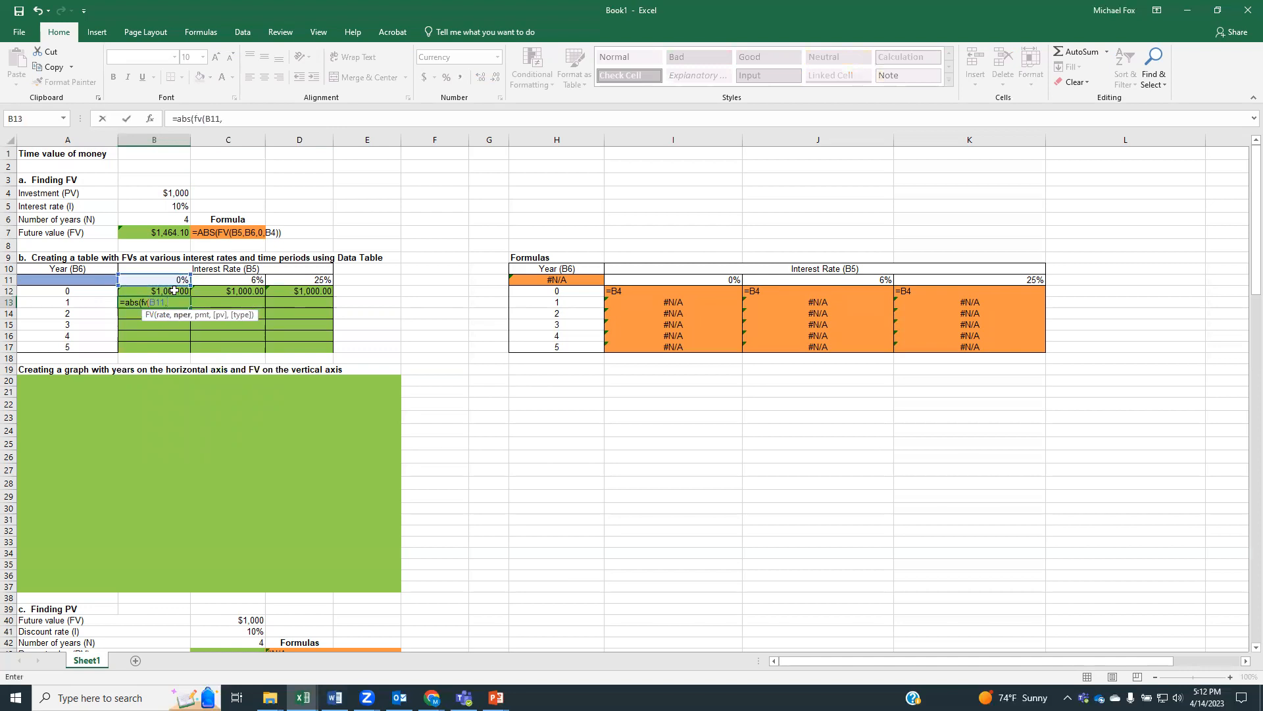
left_click(86, 302)
type(",")
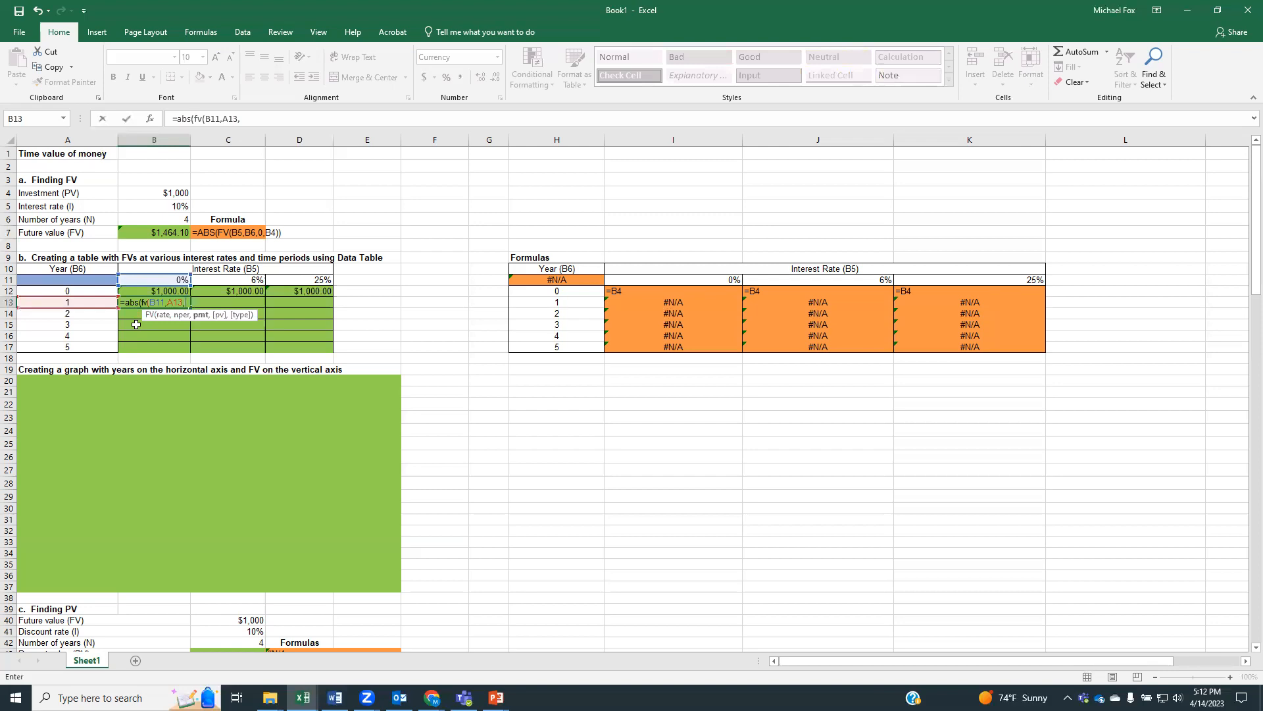
type("0,")
left_click(144, 292)
type(")")
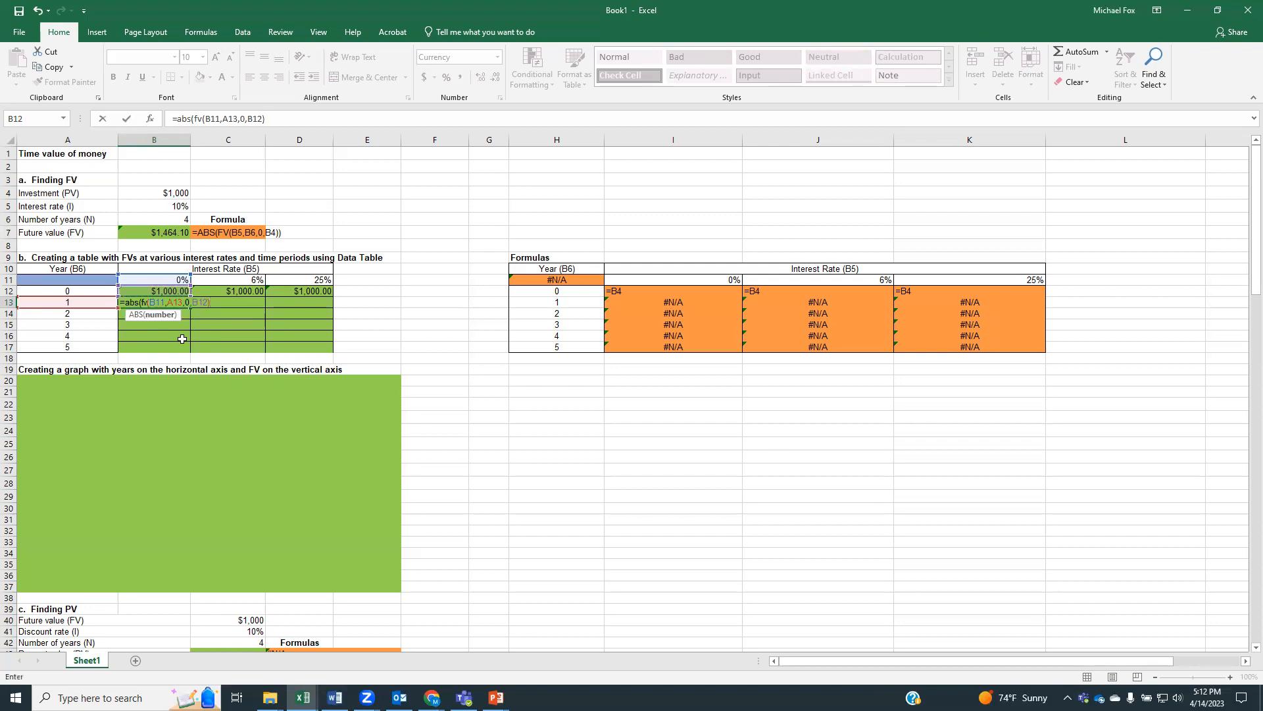
key("Return")
key("Return")
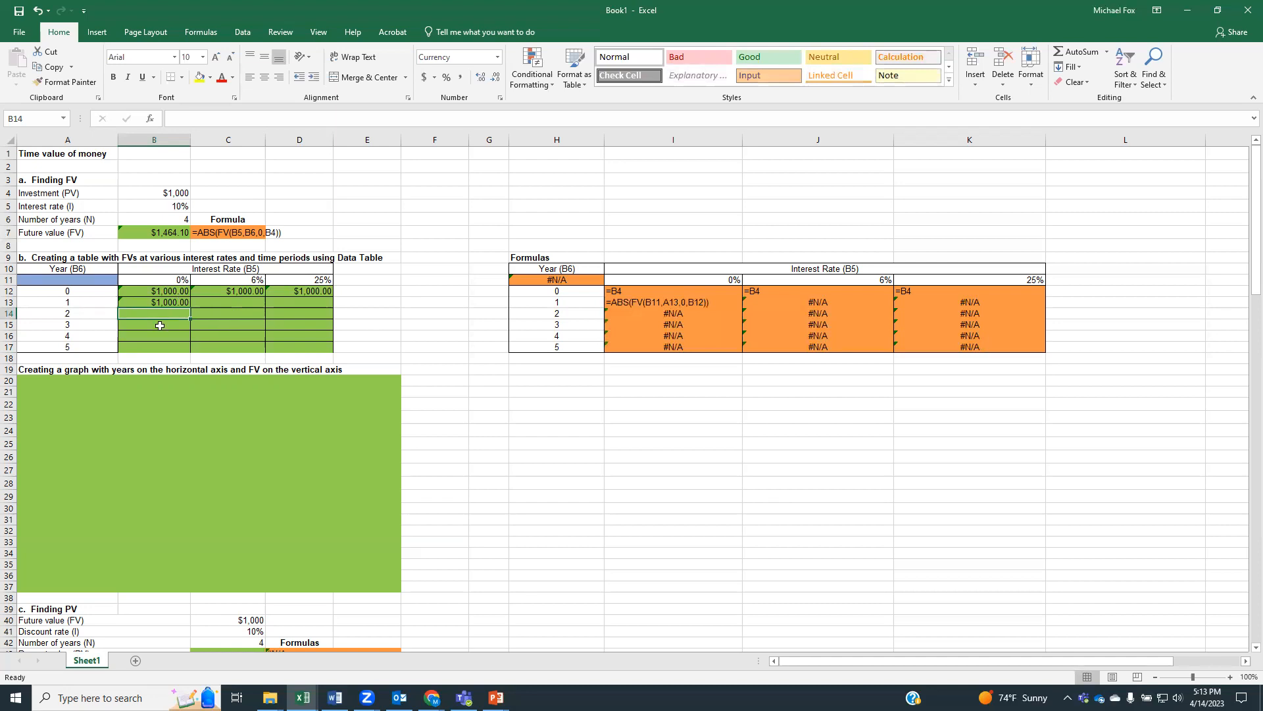
Calculate the year 1 future value at 6% in C13 with =ABS(FV(C11,A13,0,C12)), accepting the closing parenthesis correction
left_click(243, 304)
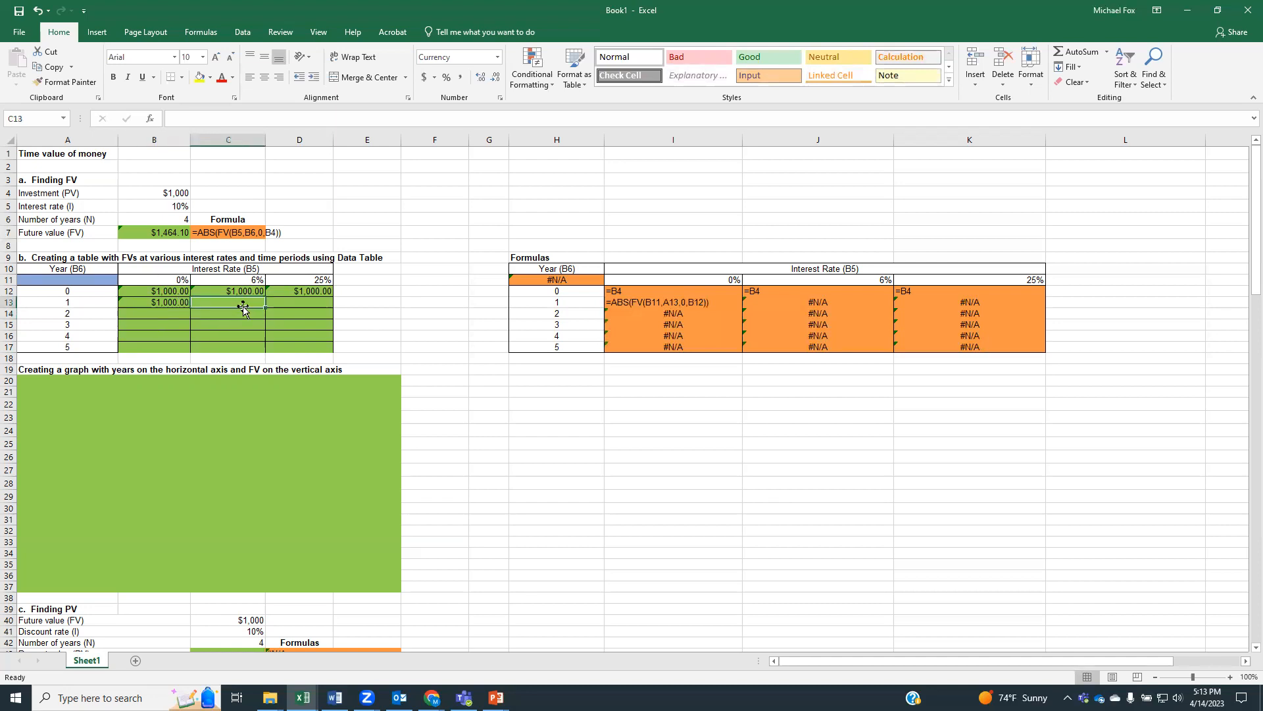
type("=abs(")
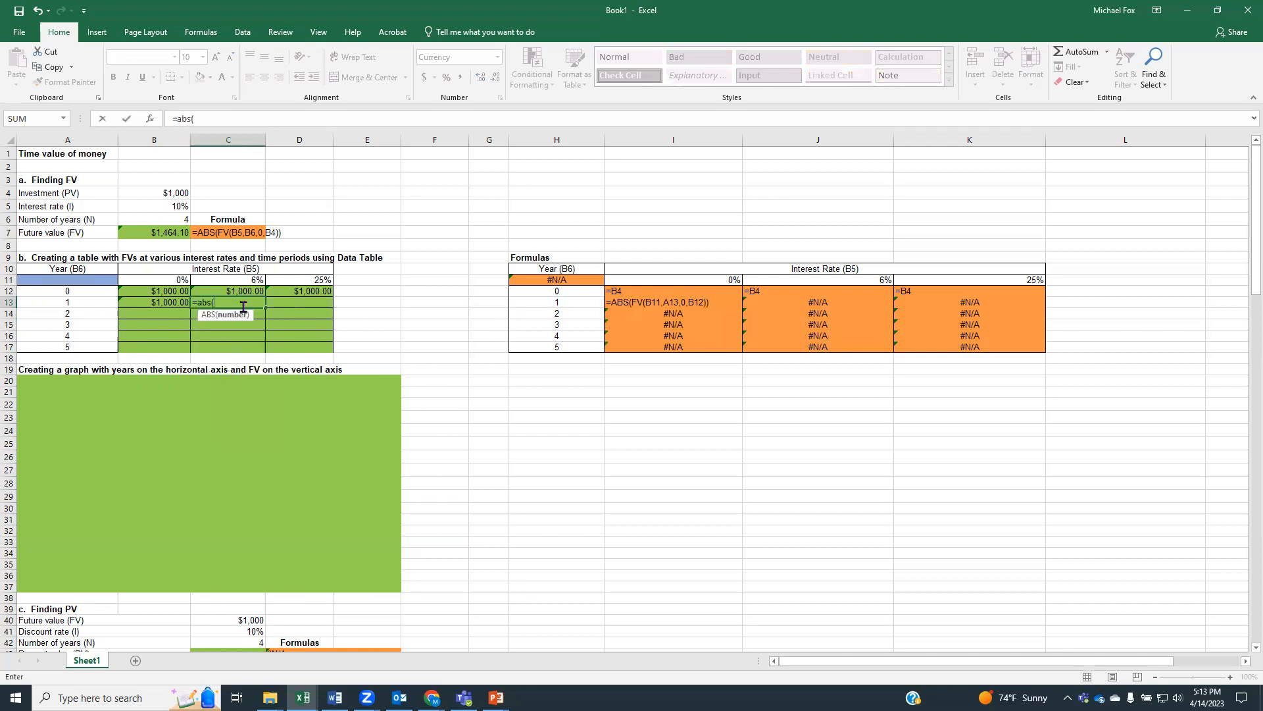
type("fv(")
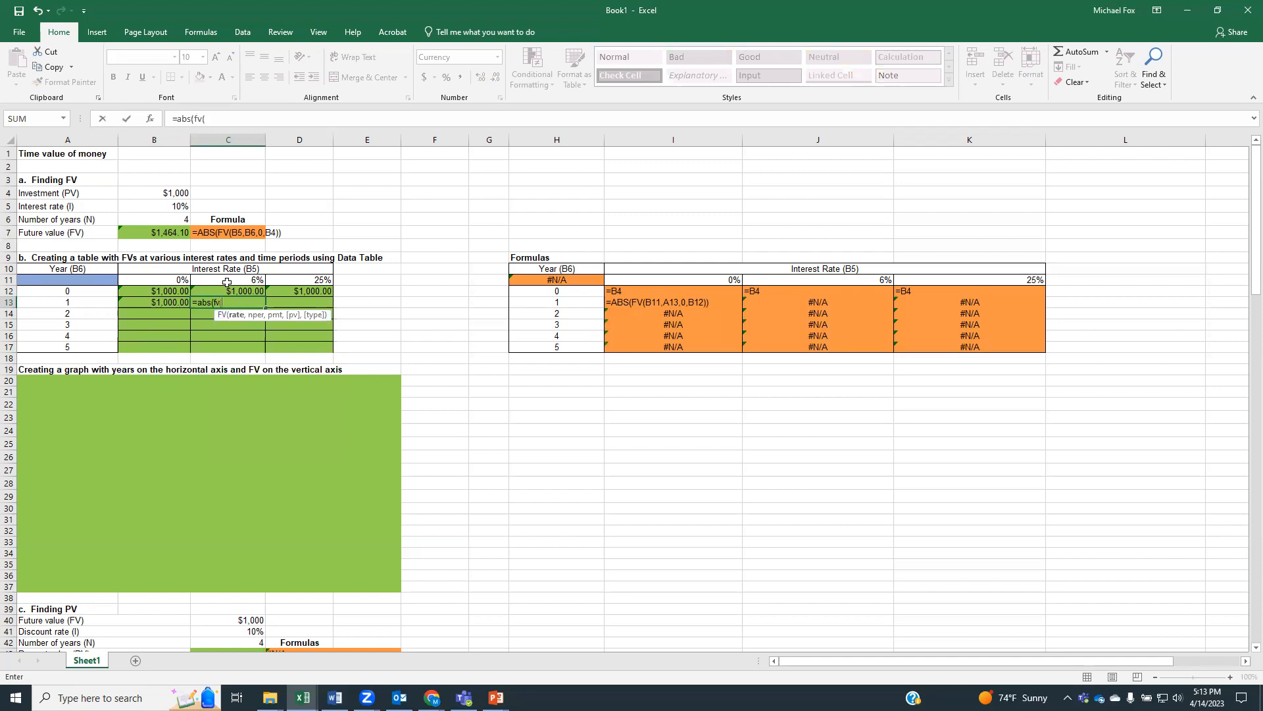
left_click(227, 281)
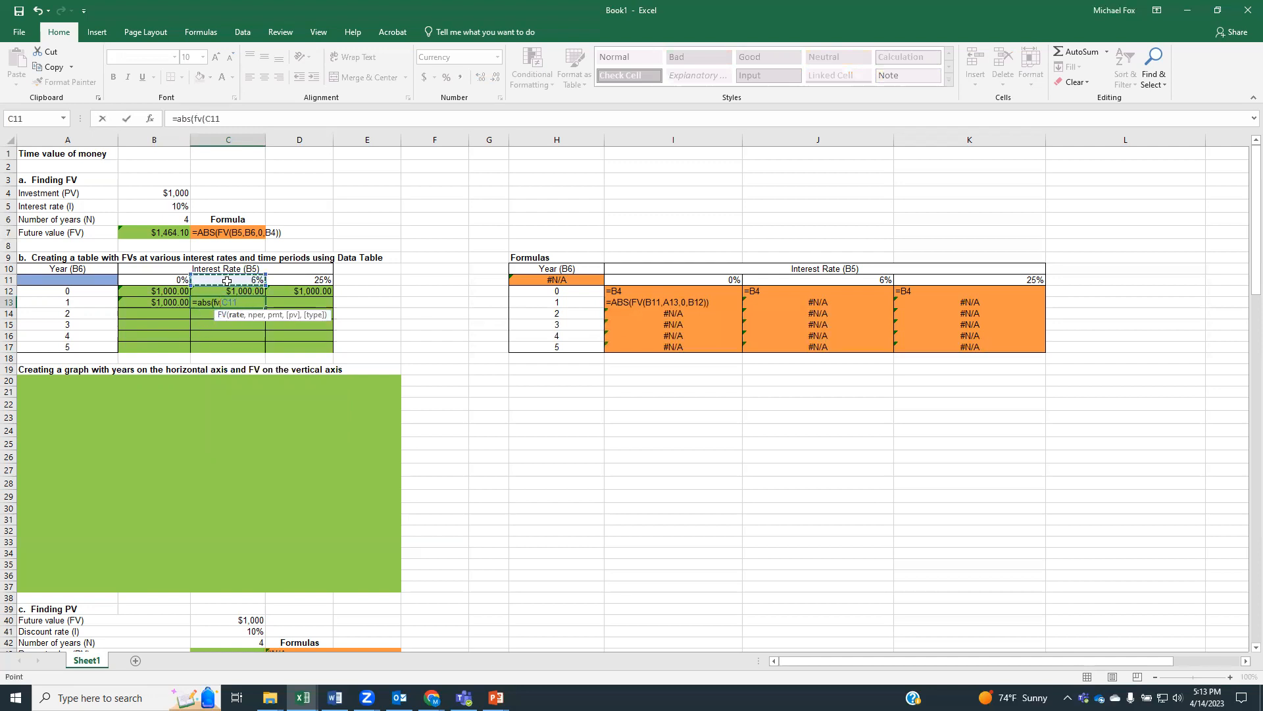
type(",")
left_click(69, 302)
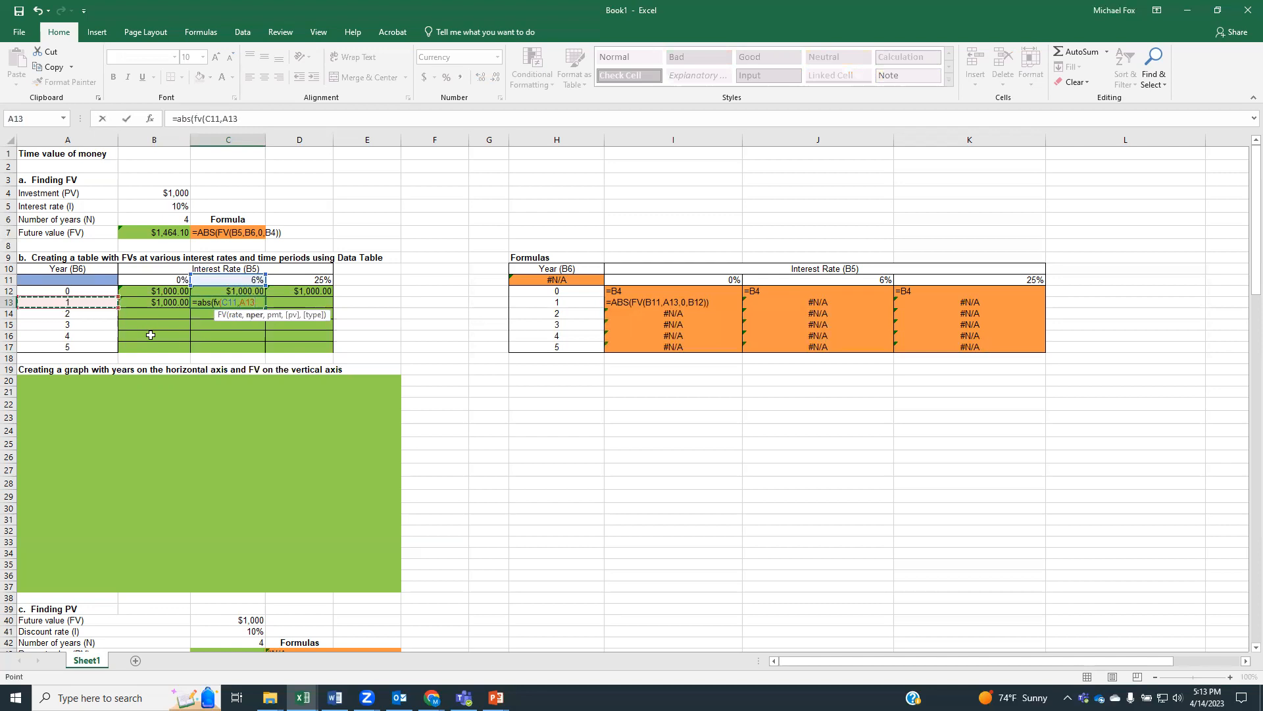
type(",0,")
left_click(234, 293)
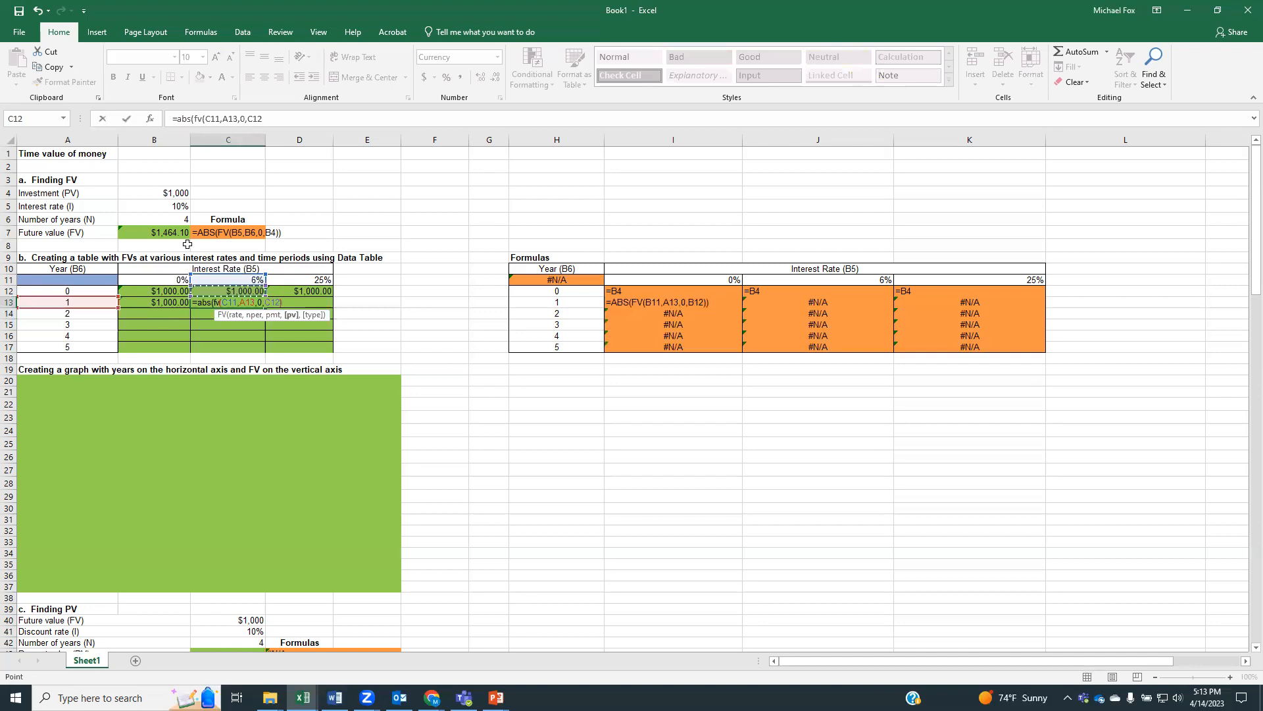
type(")")
key("Return")
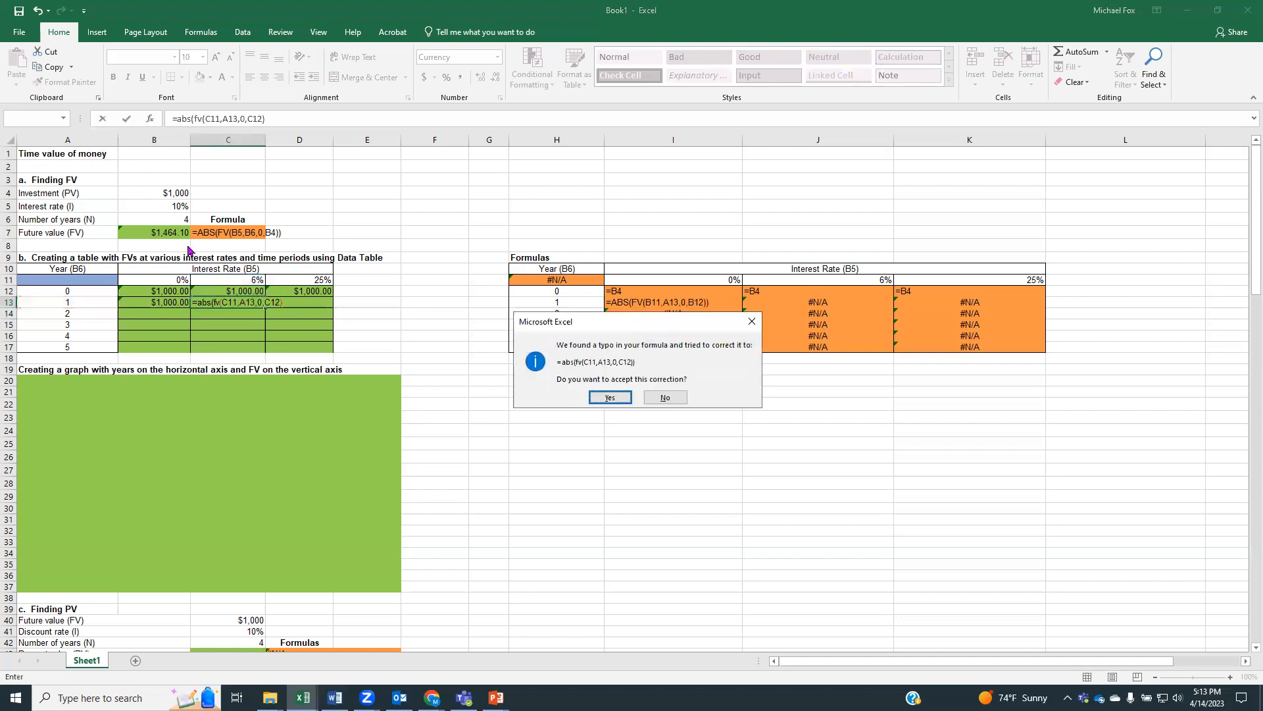
key("Return")
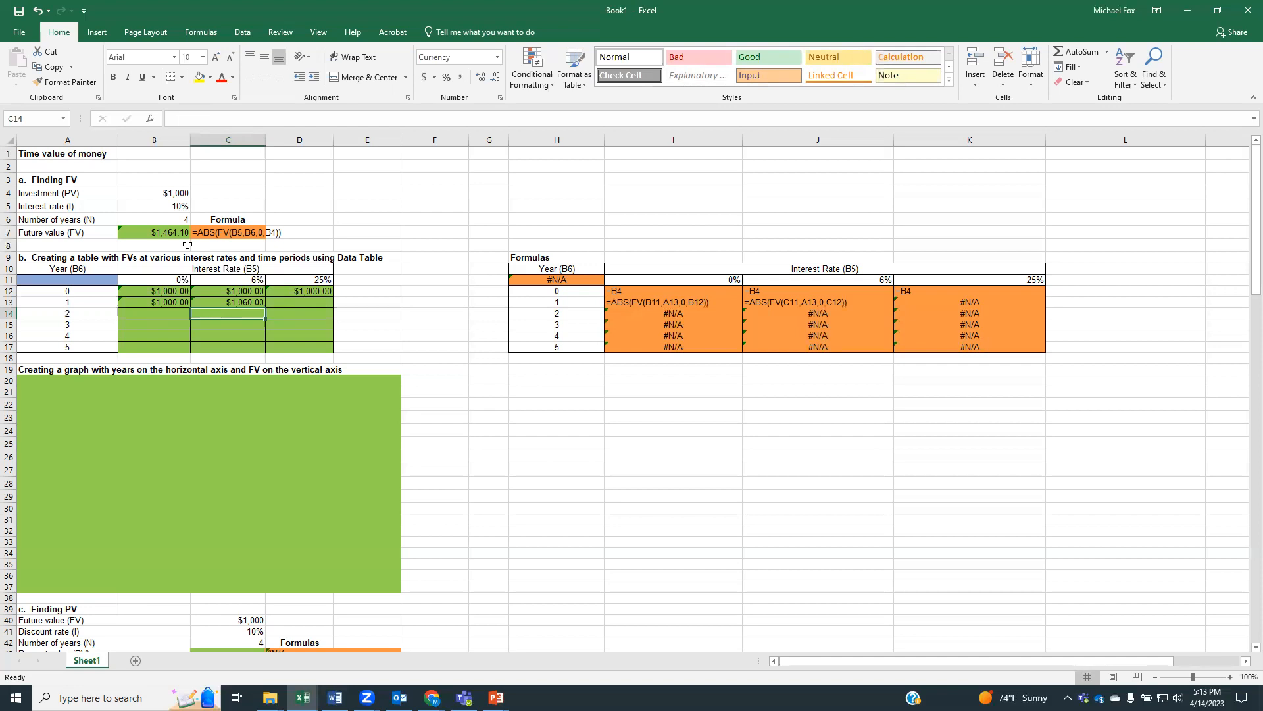
Calculate the year 1 future value at 25% in D13 with the formula =ABS(FV(D11,A13,0,D12))
left_click(308, 300)
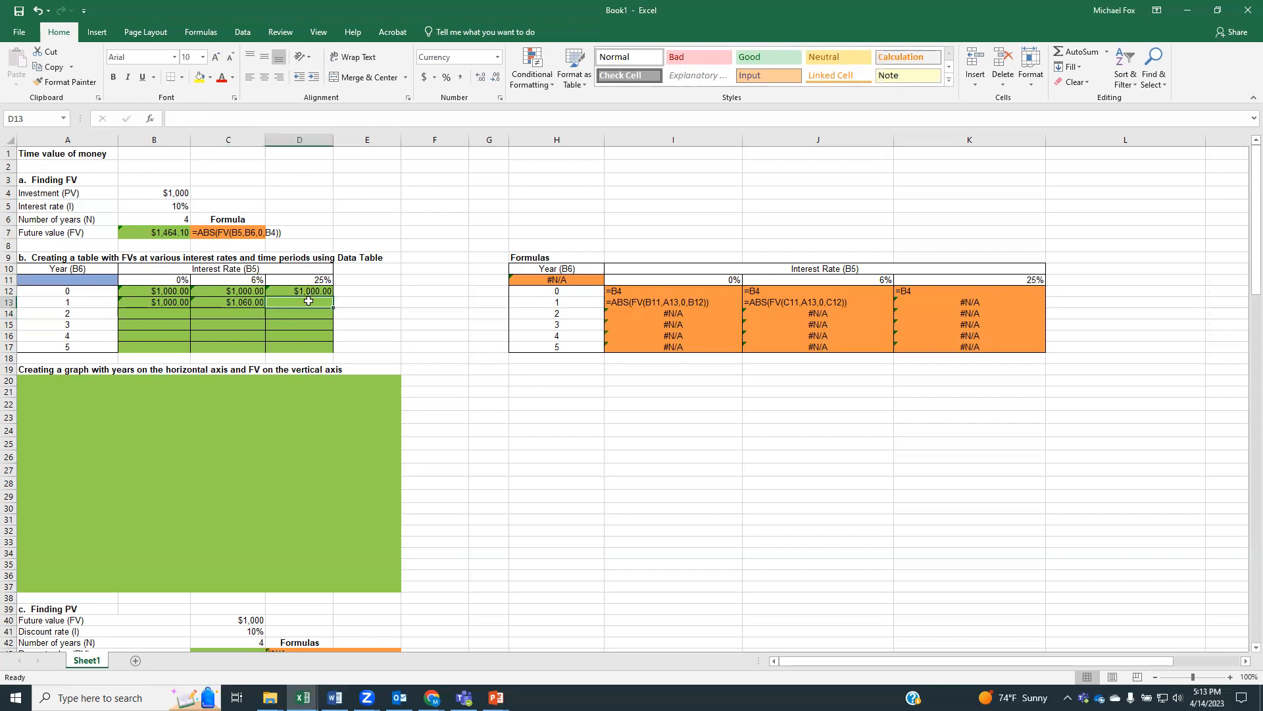
type("=")
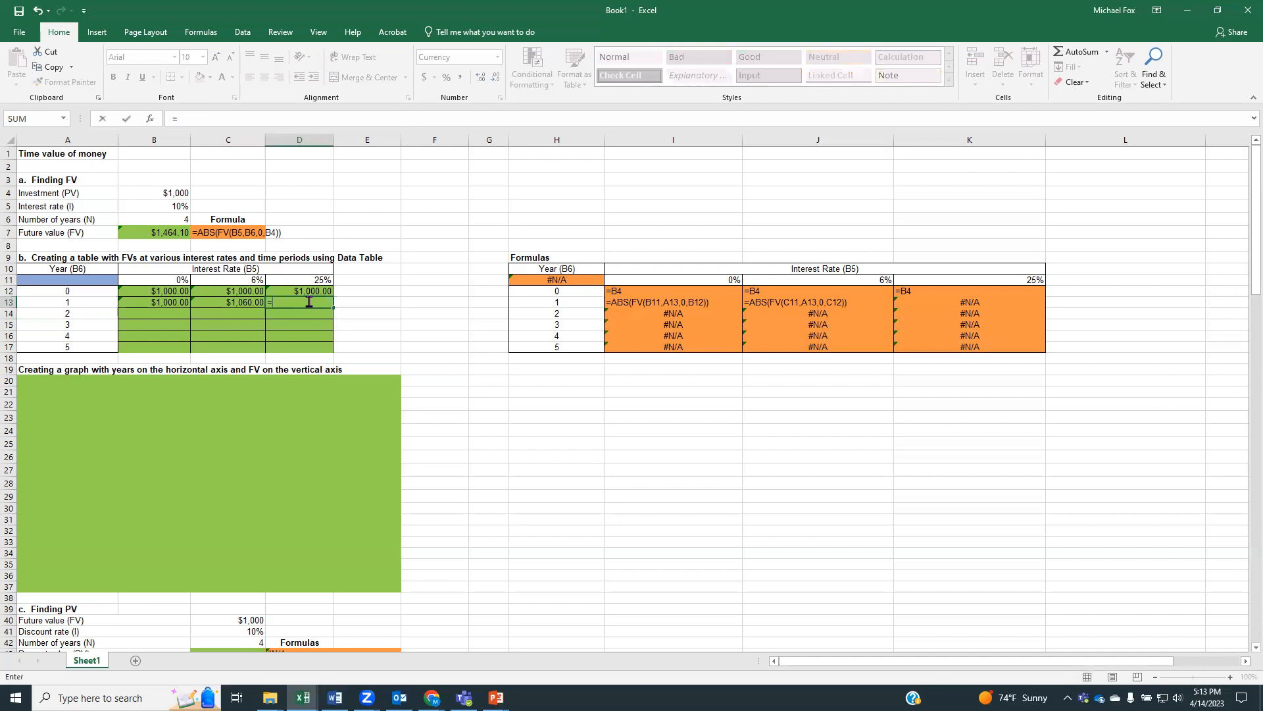
type("abs(fv")
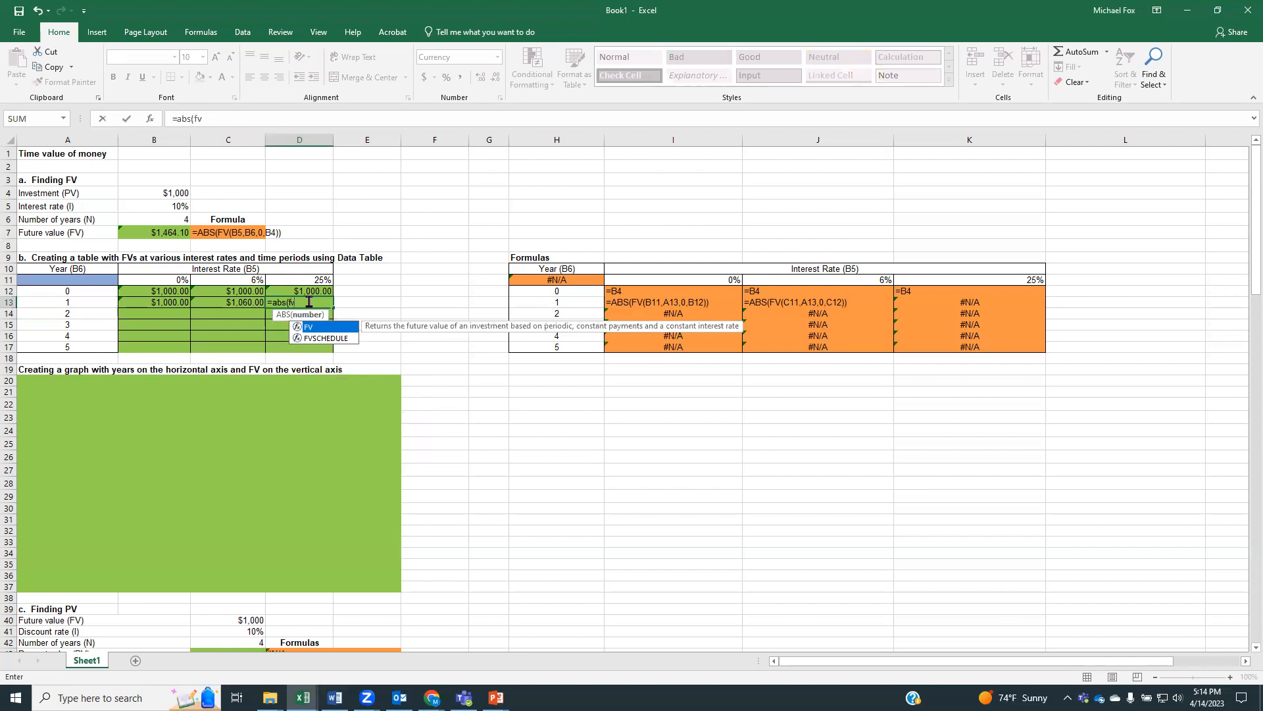
type("(")
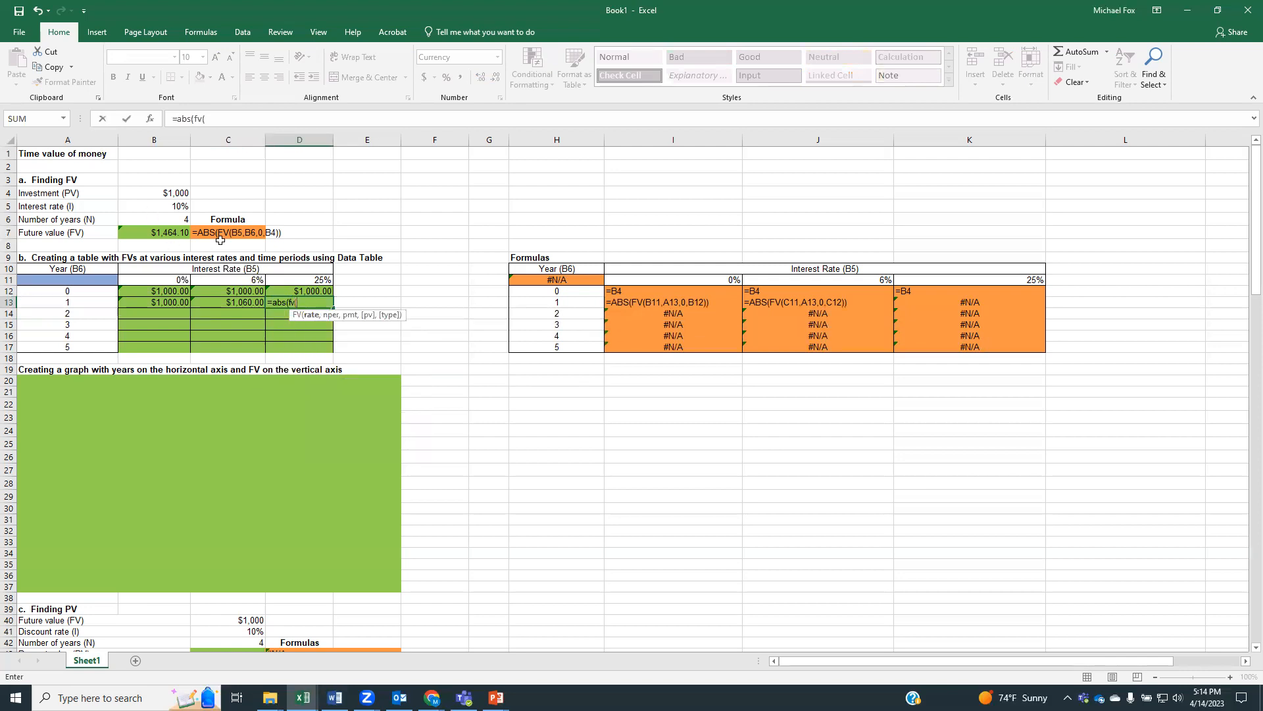
left_click(308, 279)
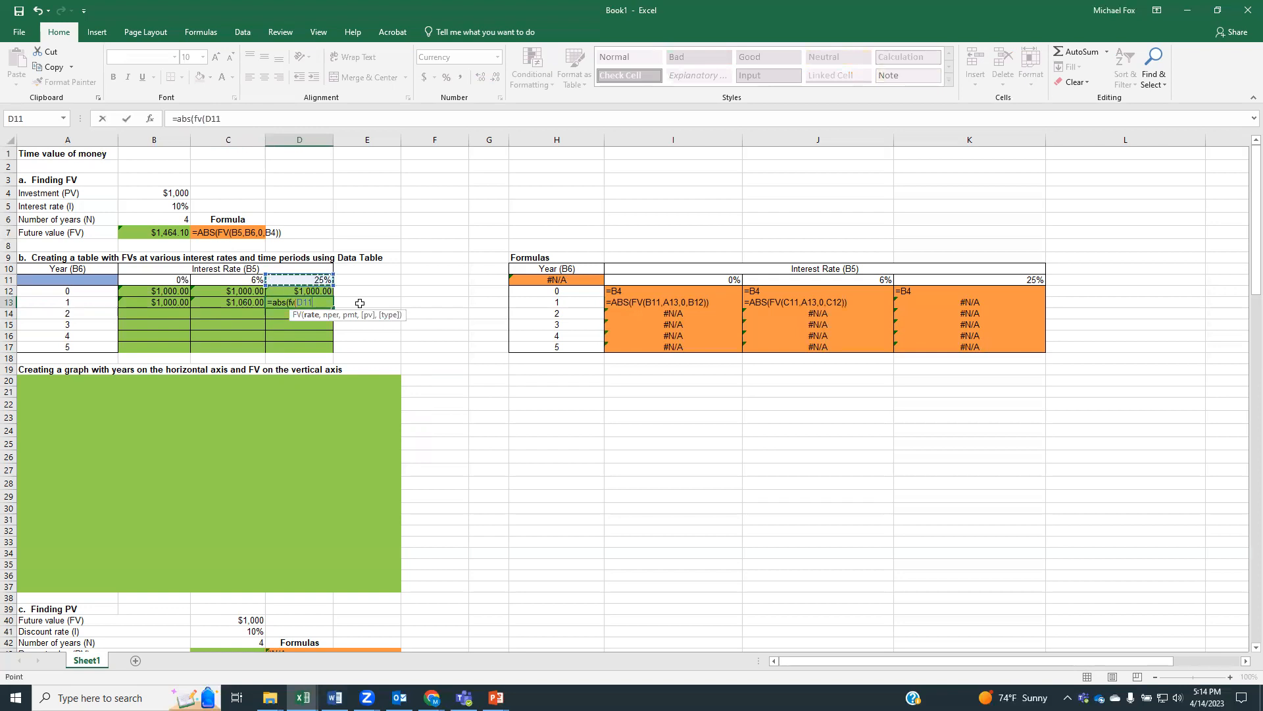
type(",")
left_click(53, 303)
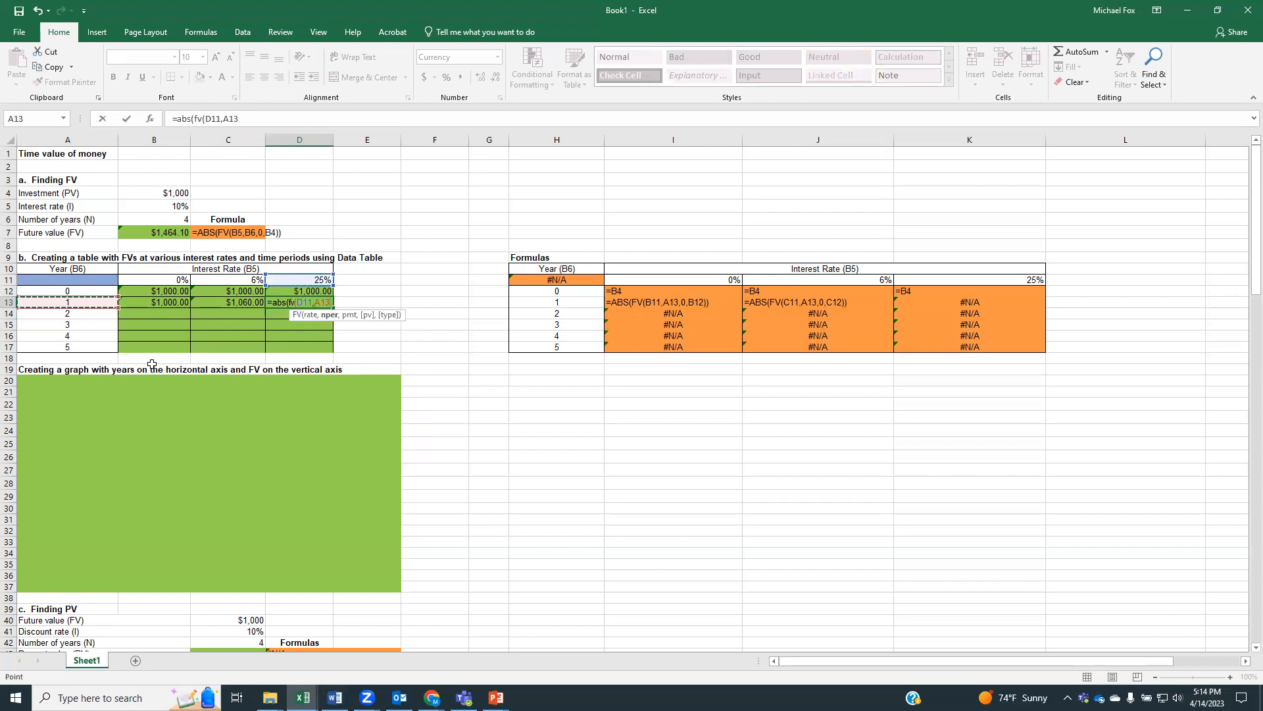
type(",")
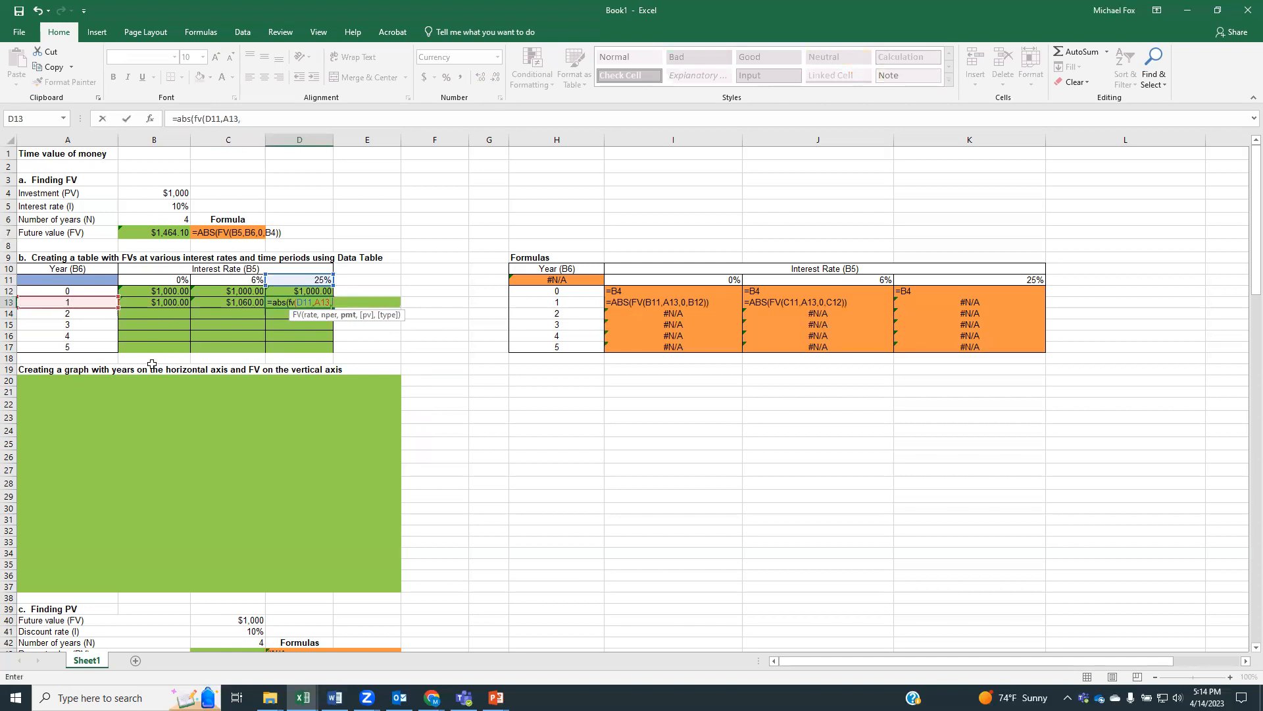
type("0,")
left_click(309, 290)
type("))")
key("Return")
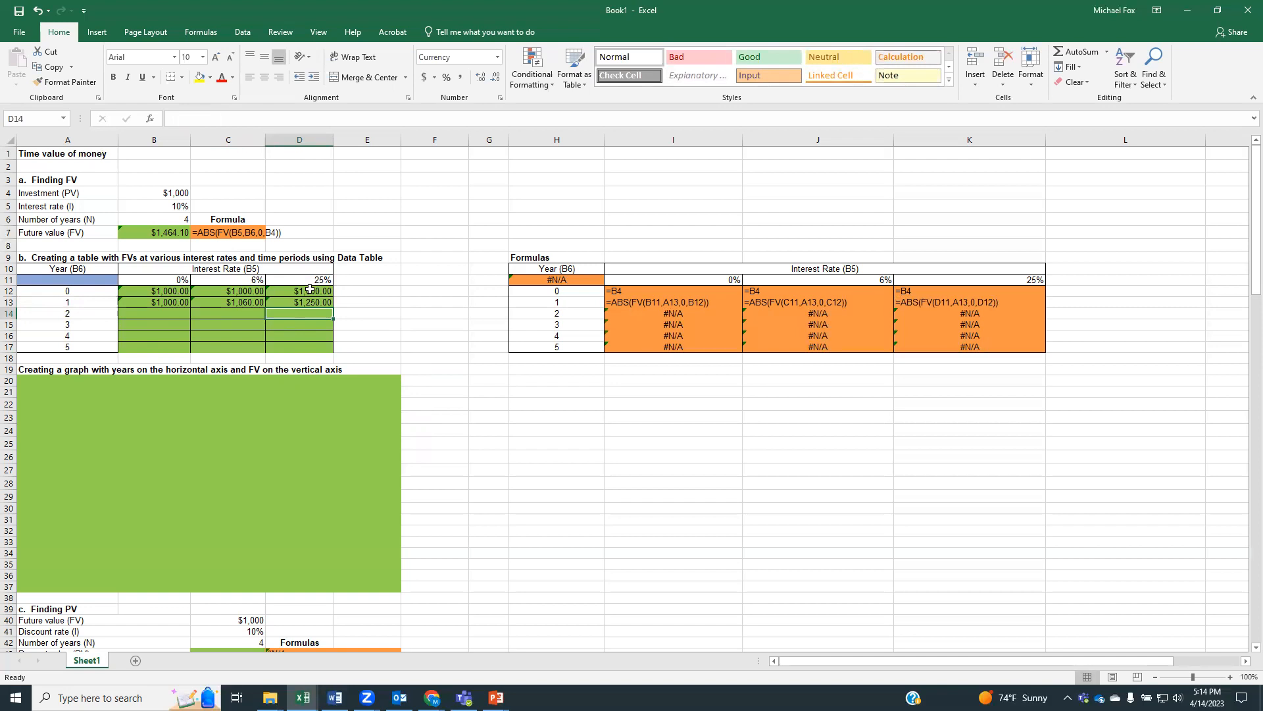
Try filling the C13 formula down through C17 and clear the copied formulas from C14:C17
left_click(227, 303)
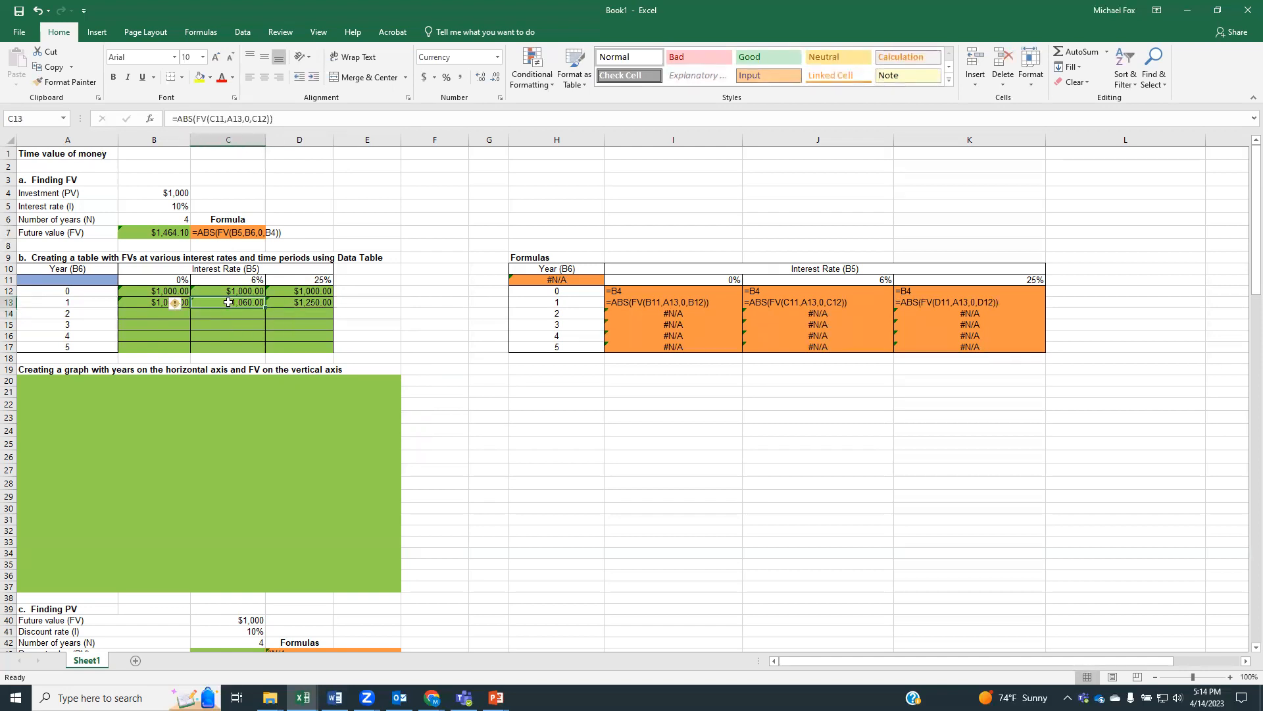
left_click(264, 308)
left_click_drag(268, 308, 339, 343)
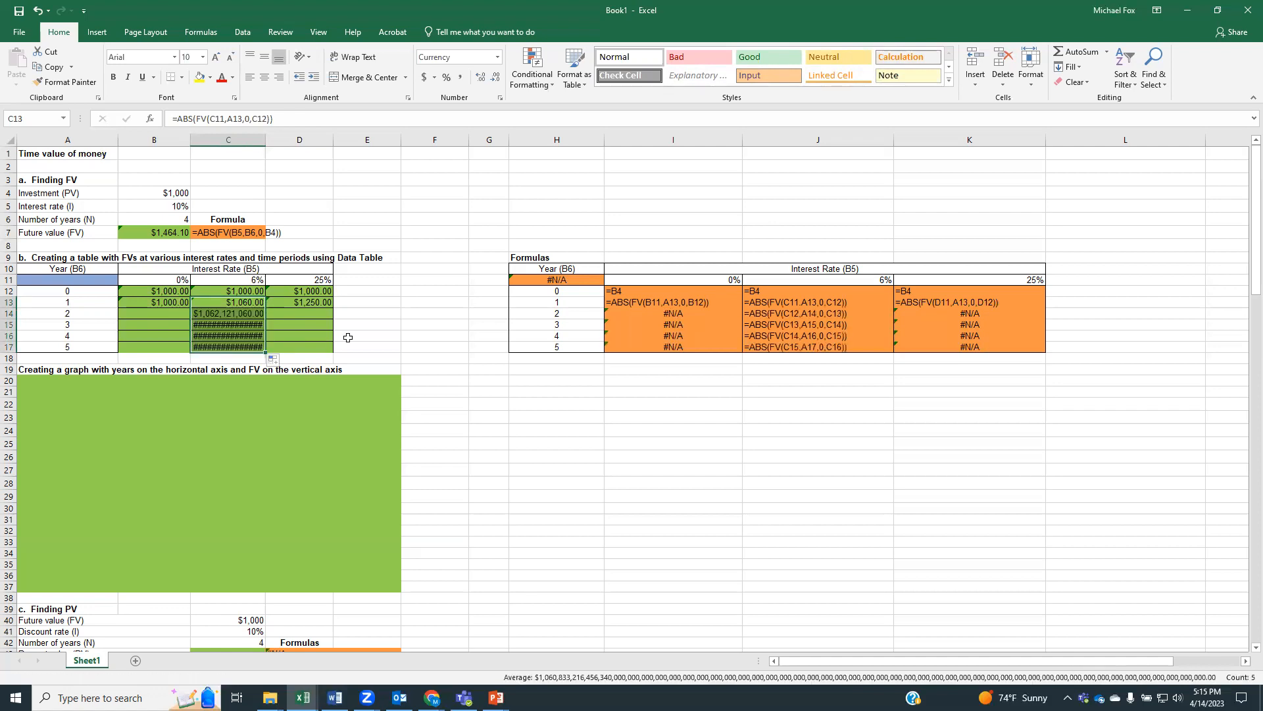
left_click(230, 304)
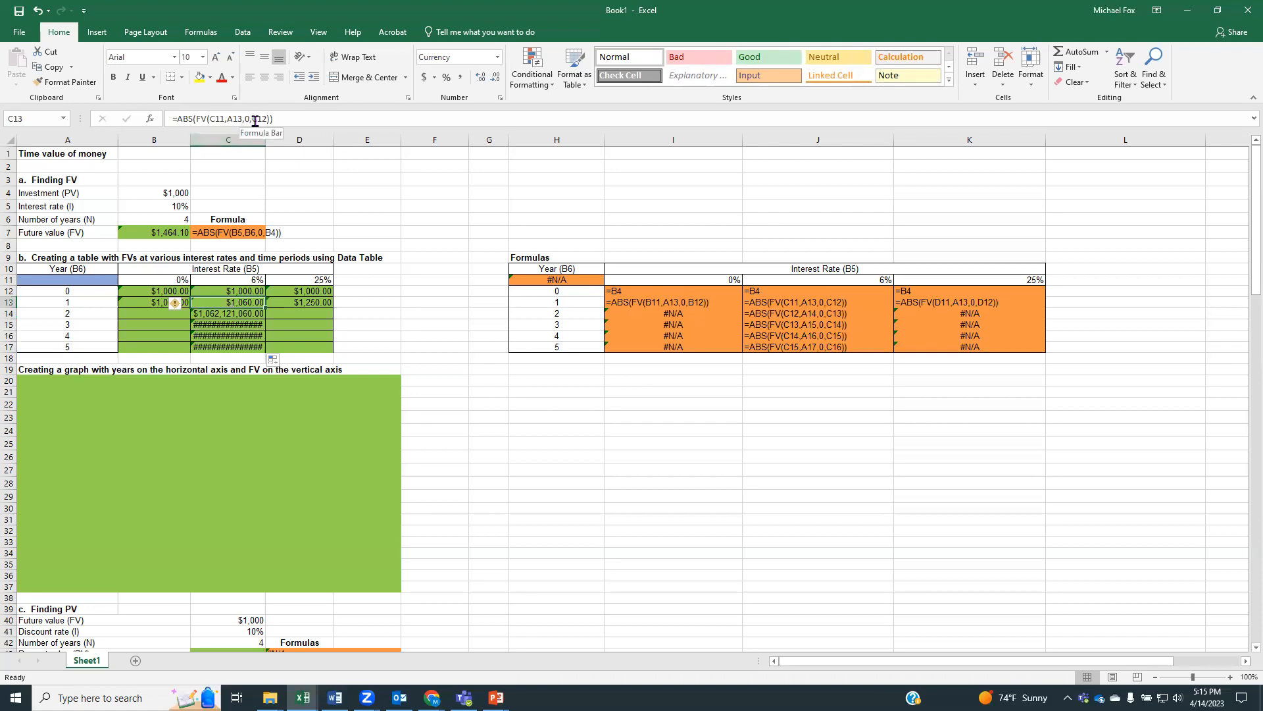
left_click(241, 314)
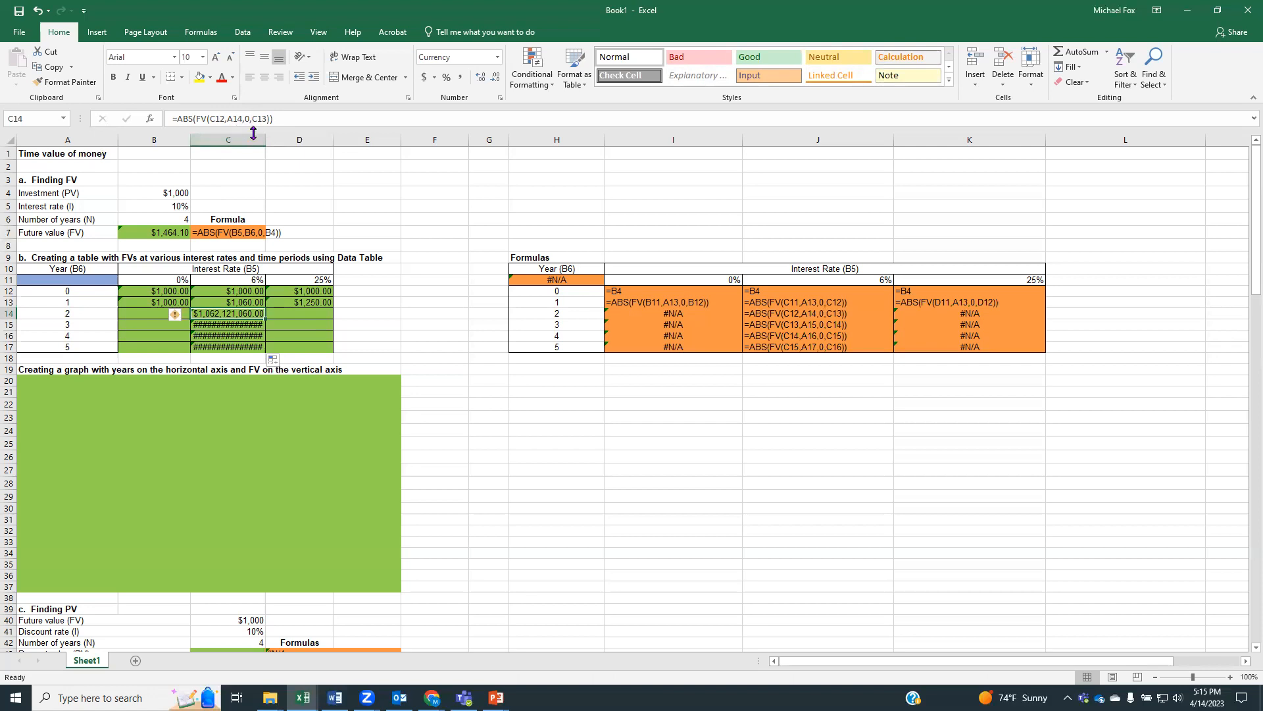
left_click_drag(227, 314, 230, 347)
key("Delete")
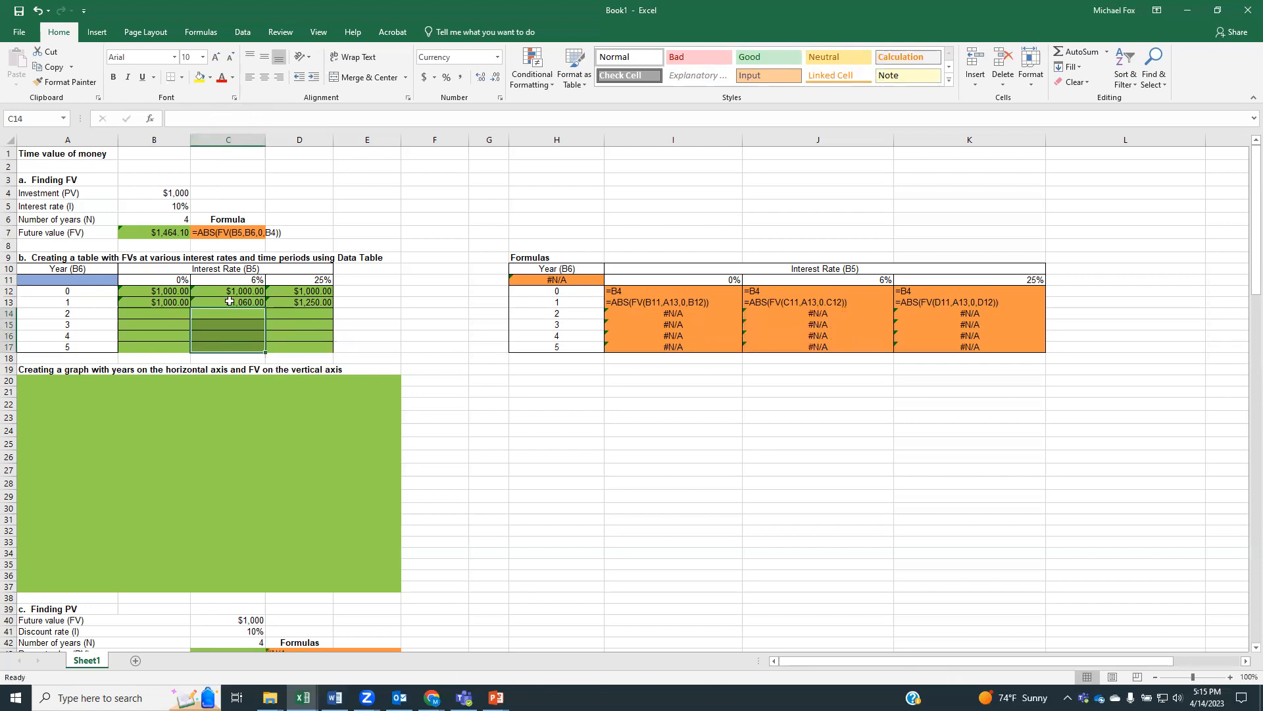
Make the rate and present value references absolute in C13 with =ABS(FV($C$11,A13,0,$C$12)) and fill the formula down through C17
left_click(230, 302)
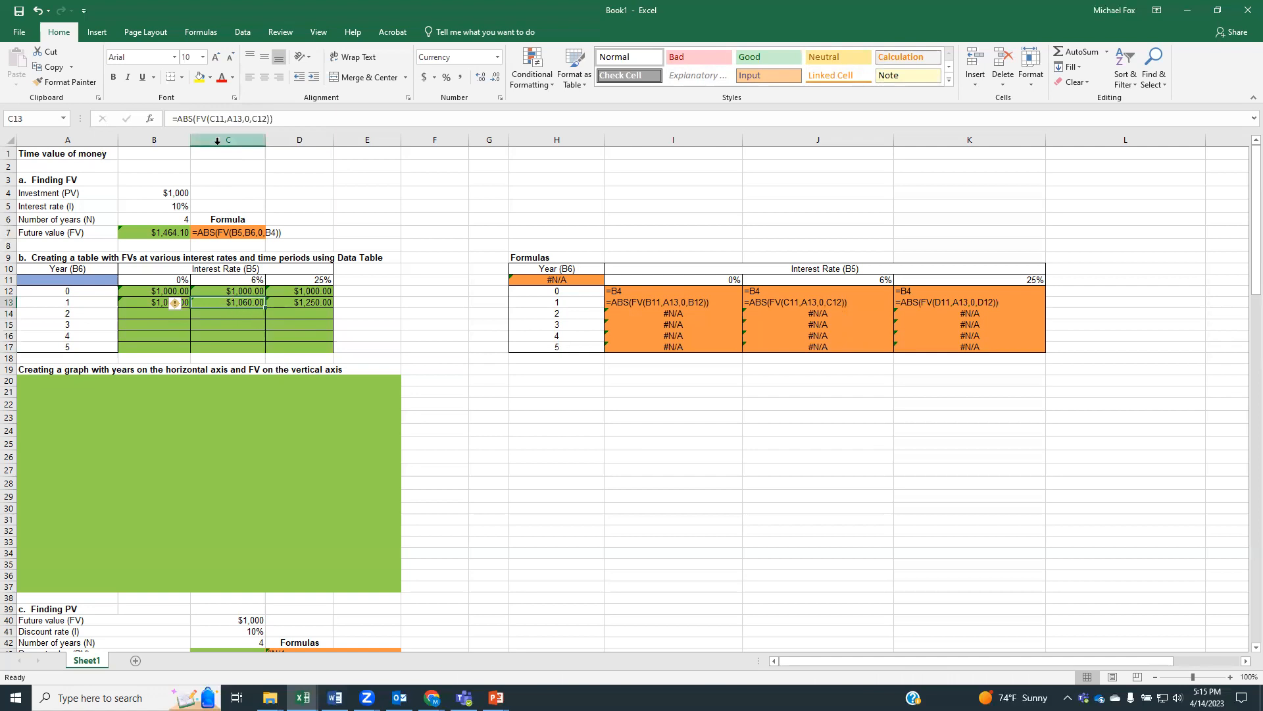
double_click(233, 301)
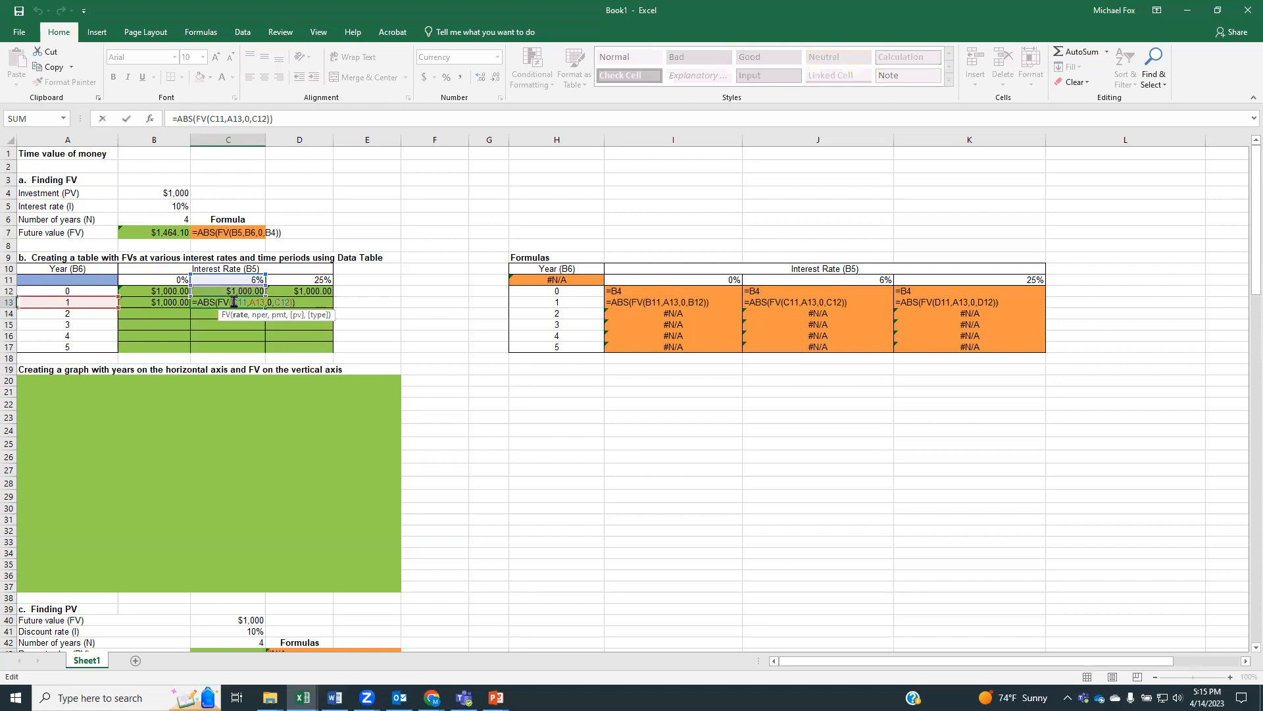
left_click_drag(232, 301, 250, 303)
left_click(209, 119)
type("$C")
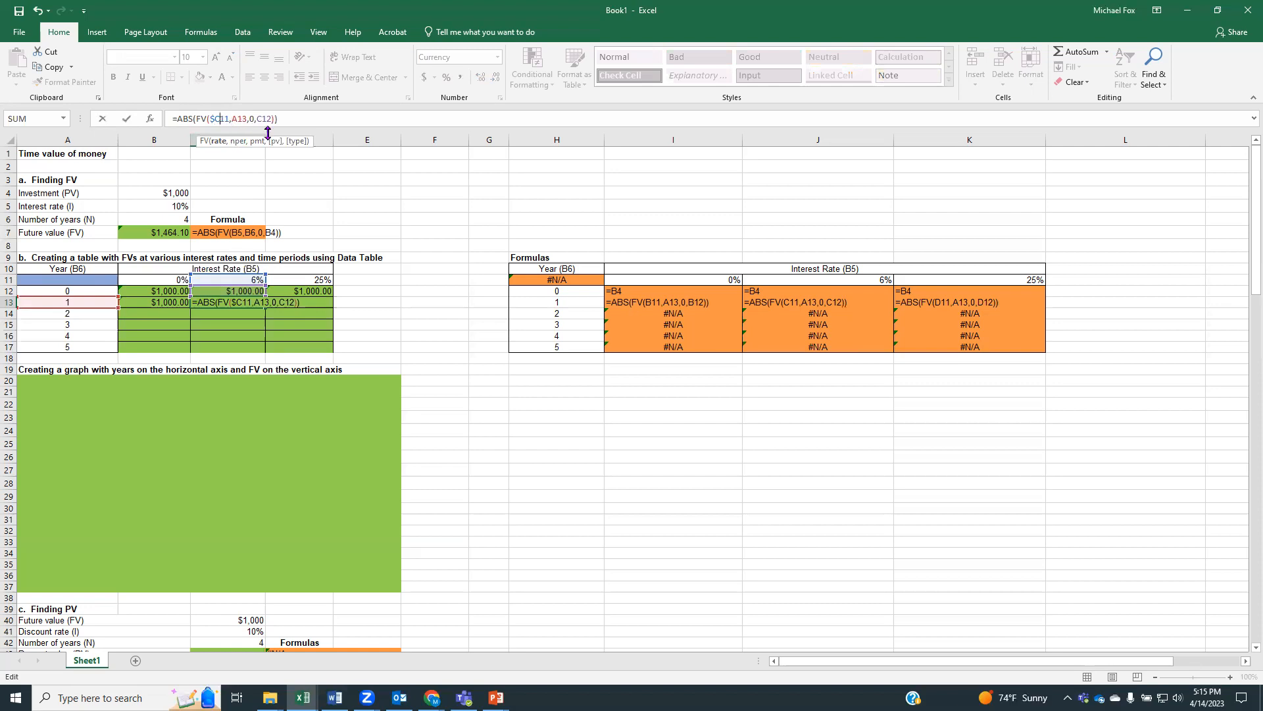
type("$")
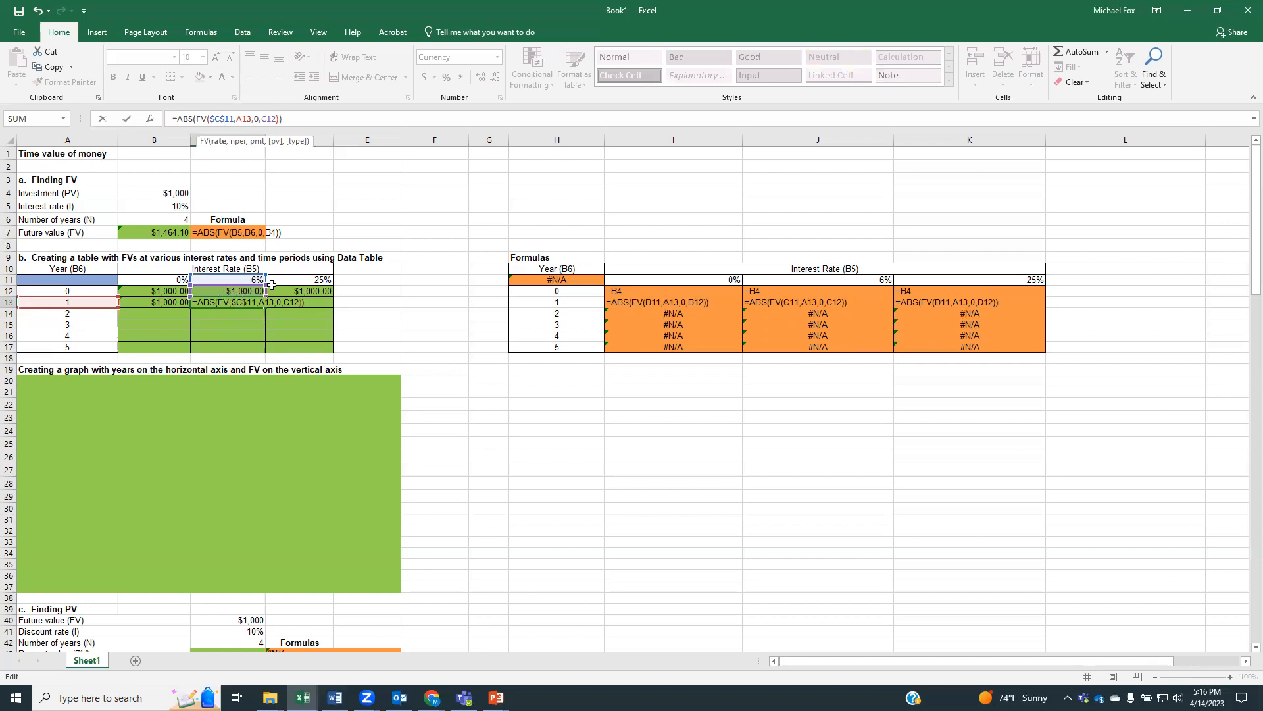
left_click(262, 119)
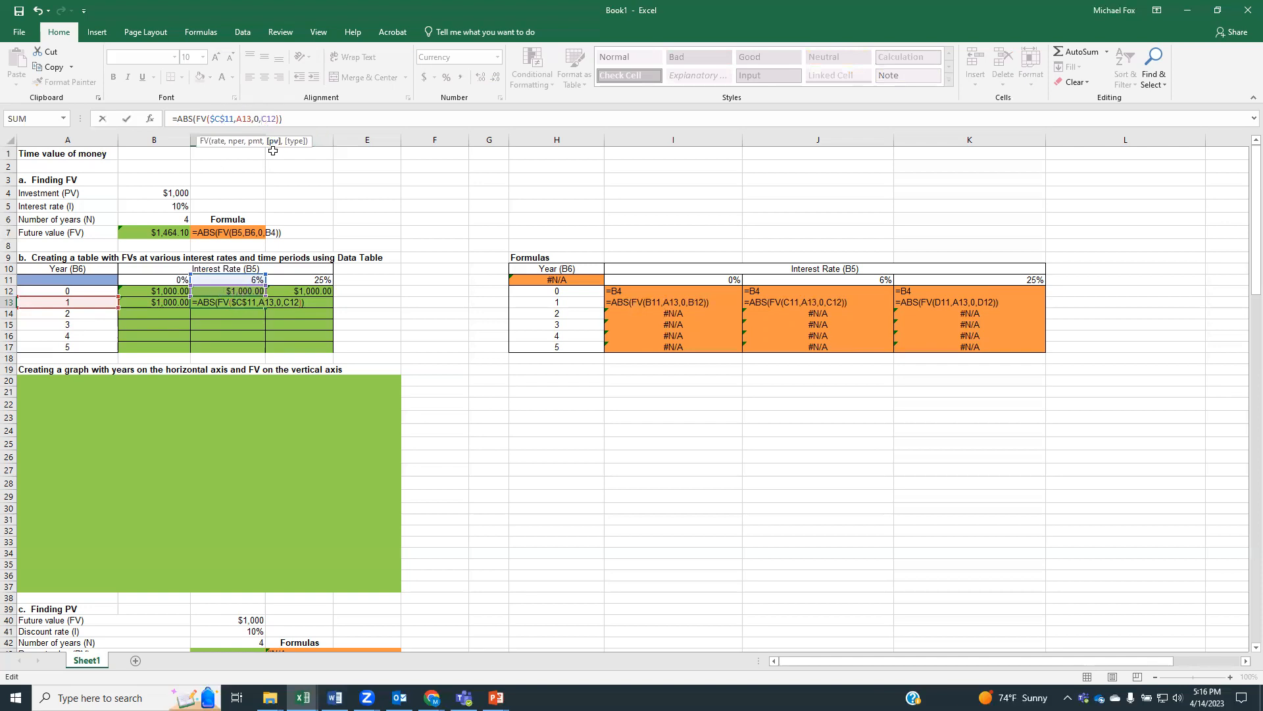
type("$C")
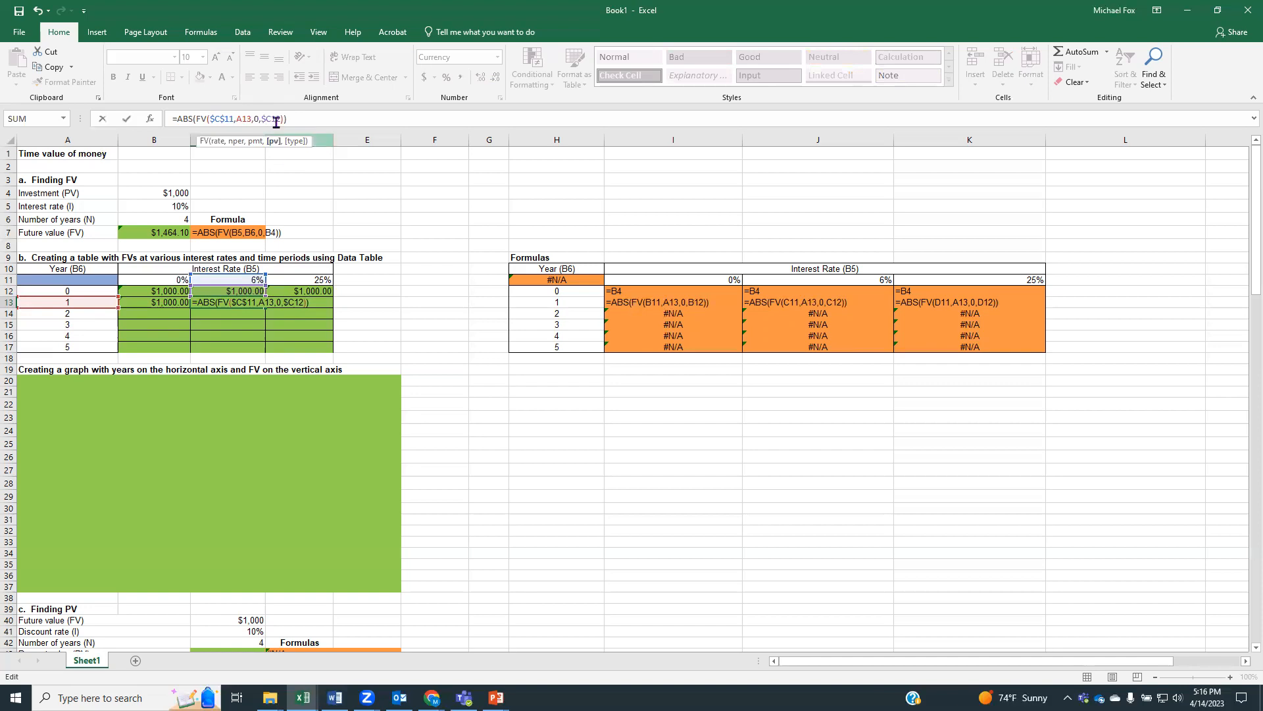
type("$")
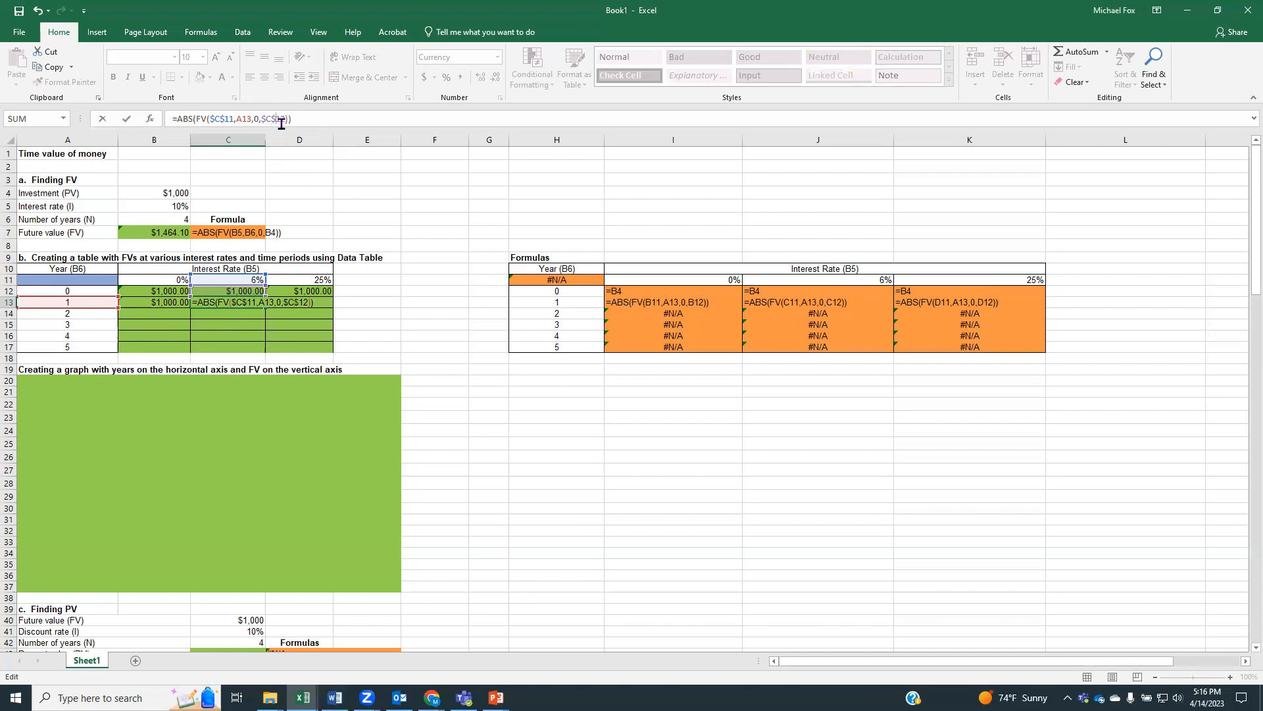
key("Return")
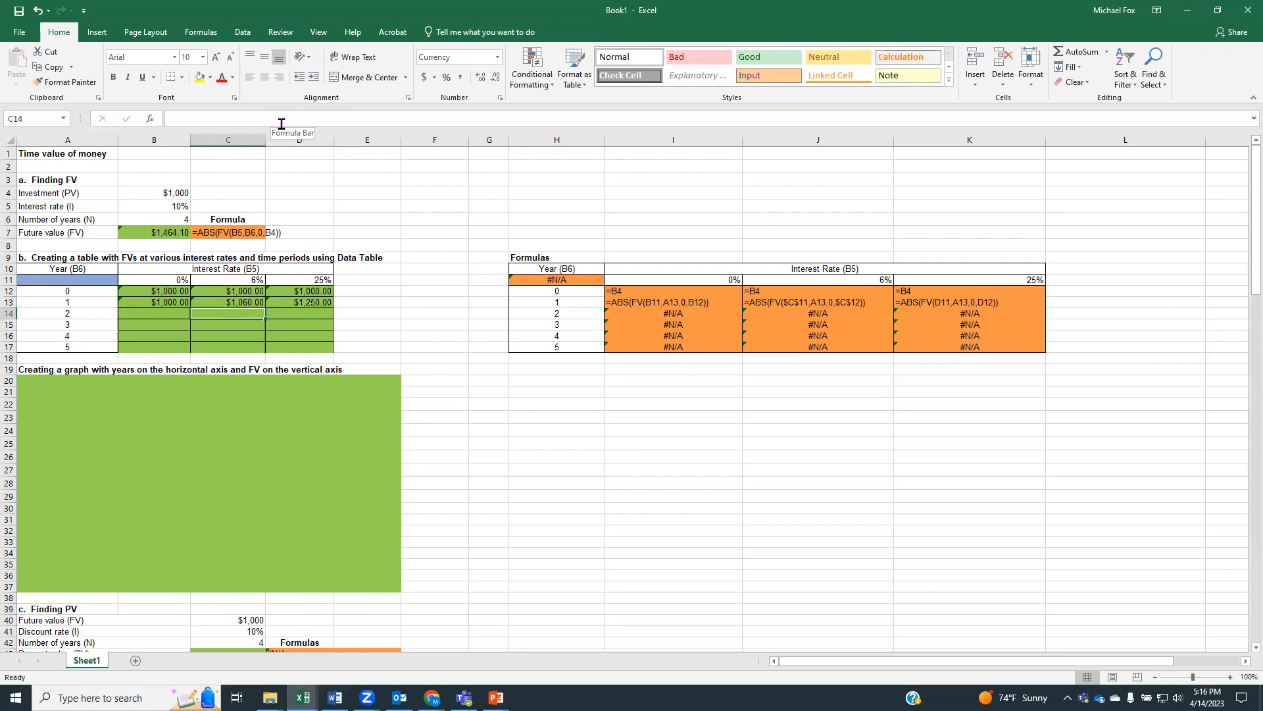
left_click(238, 303)
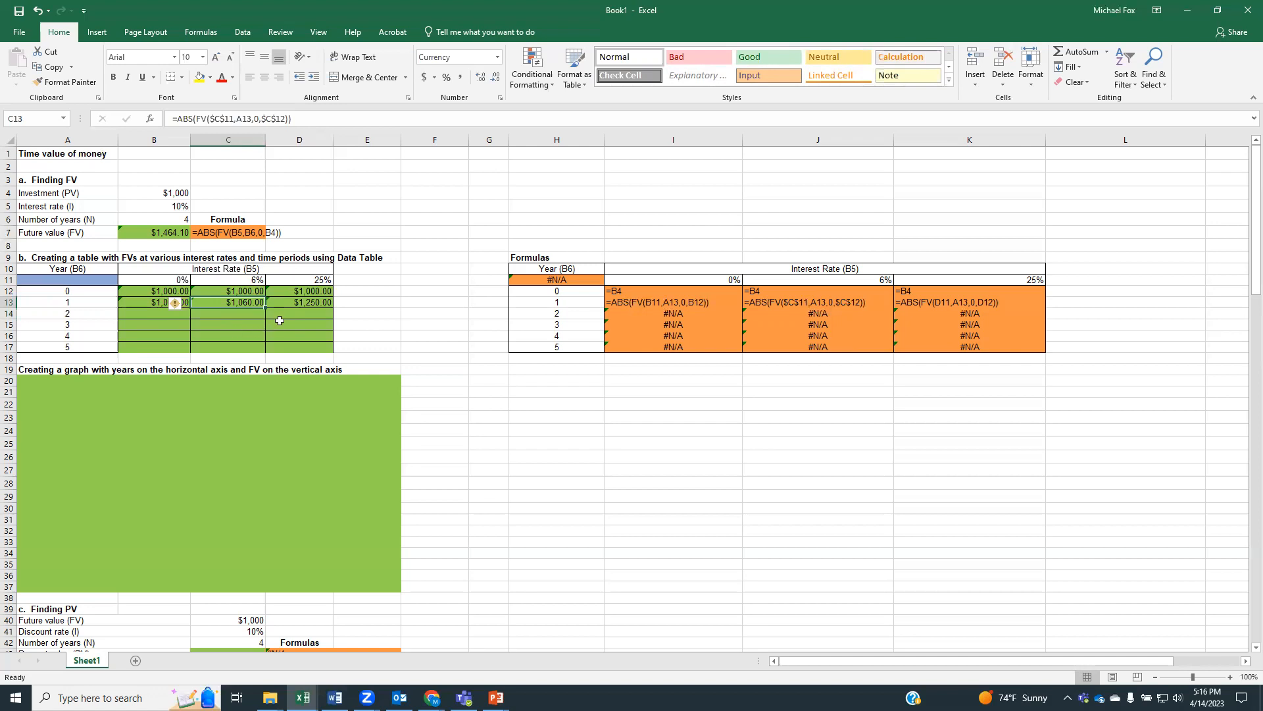
left_click_drag(264, 307, 264, 352)
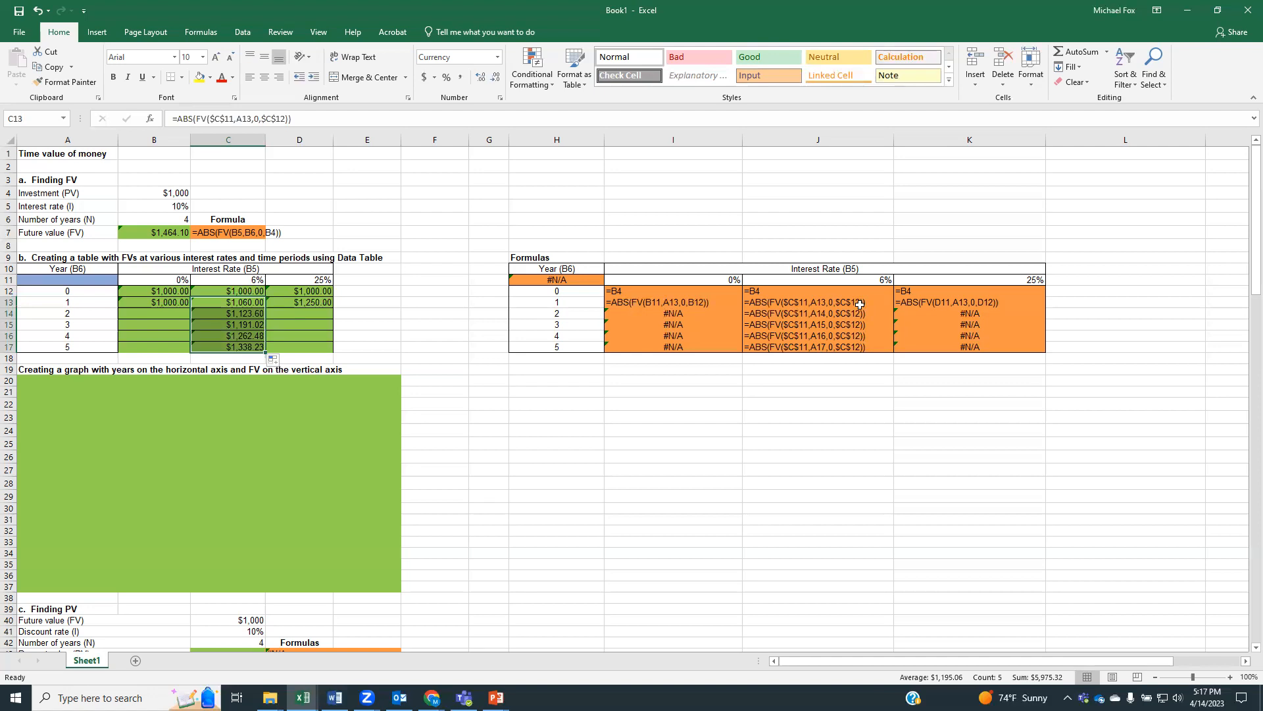
Change the D13 formula to =ABS(FV($D$11,A13,0,$D$12)) and fill it down through D17
left_click(316, 325)
left_click(318, 303)
left_click(210, 119)
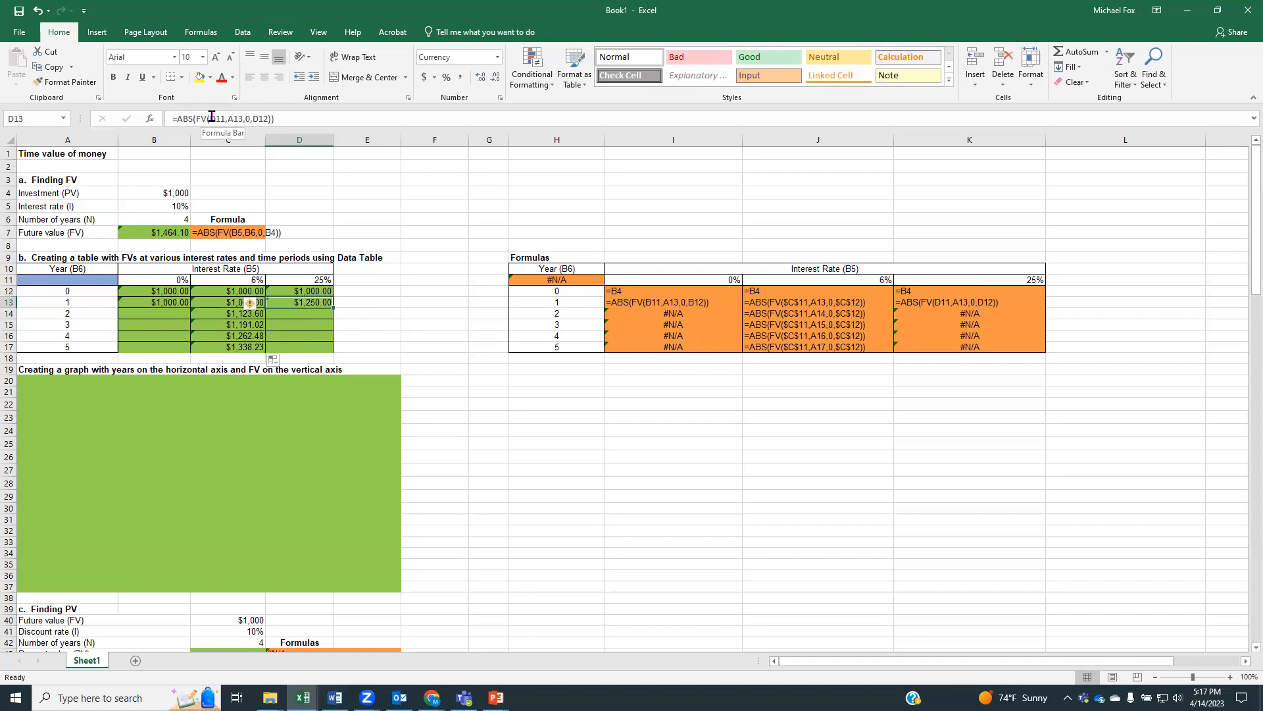
type("$")
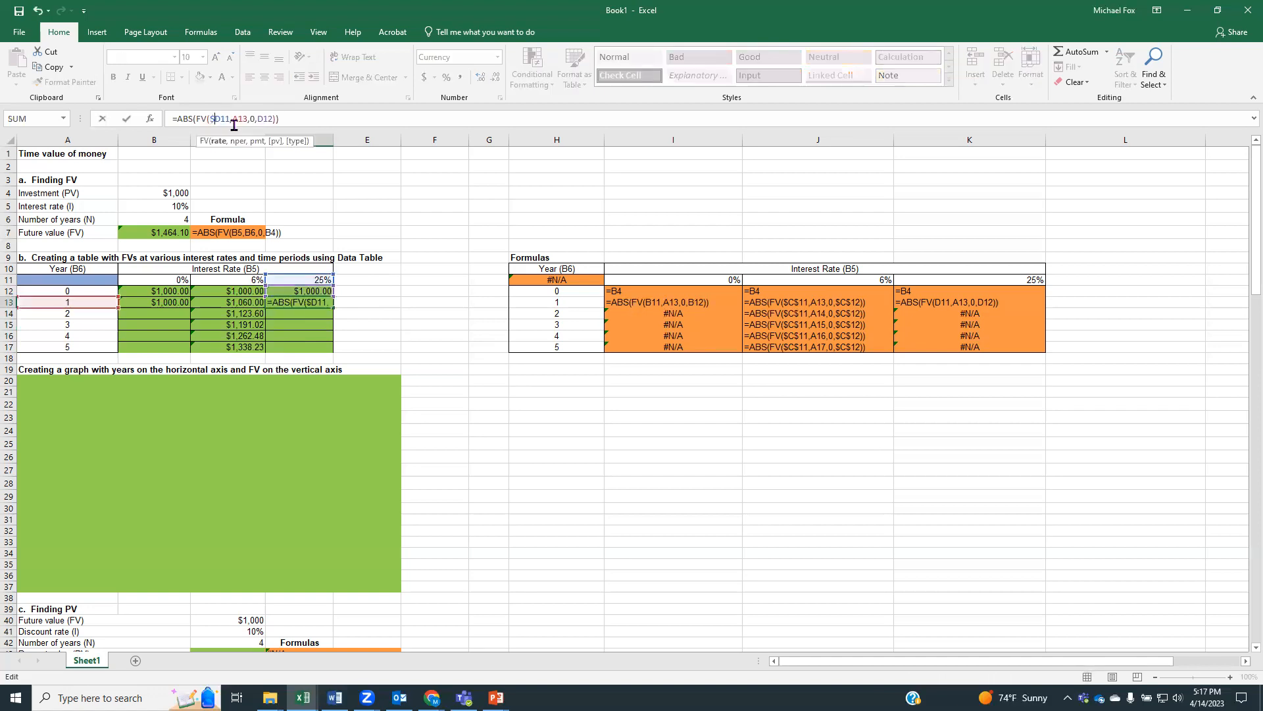
left_click(220, 118)
type("$")
left_click(279, 120)
type("$D")
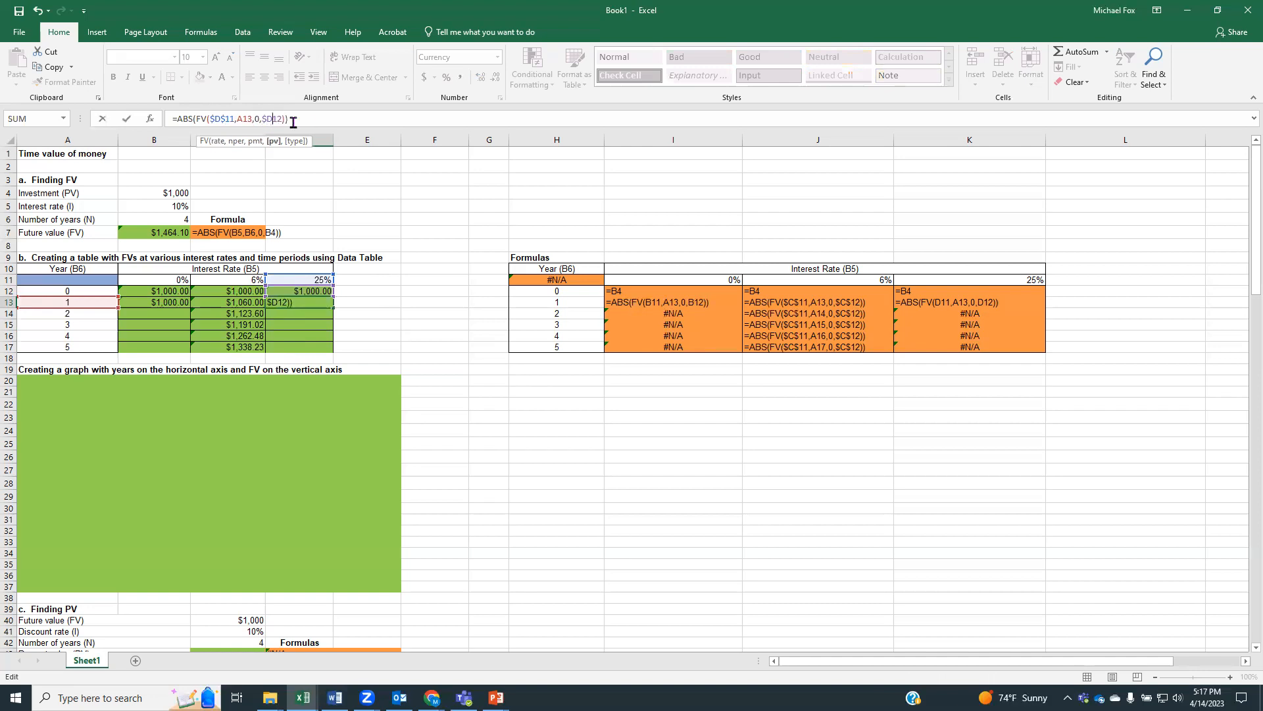
type("$")
key("Return")
left_click(308, 302)
left_click_drag(334, 308, 334, 348)
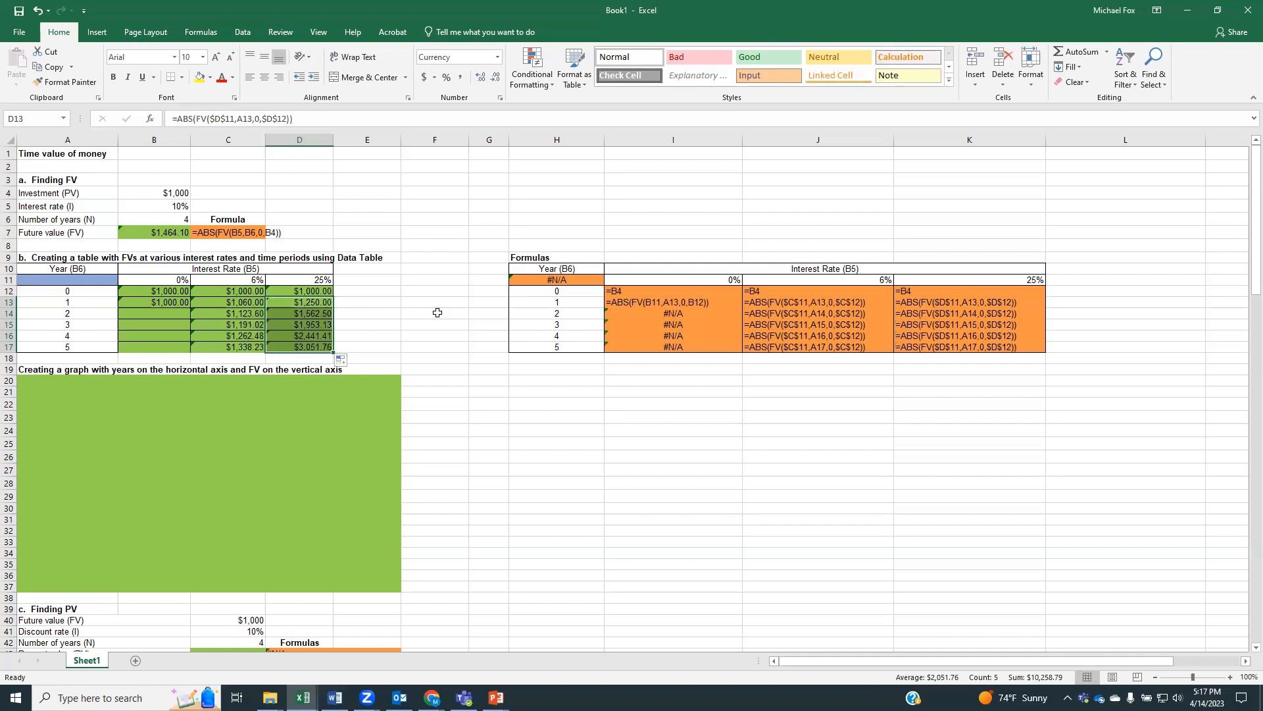
Change the B13 formula to =ABS(FV($B$11,A13,0,$B$12)) and fill it down through B17
left_click(161, 302)
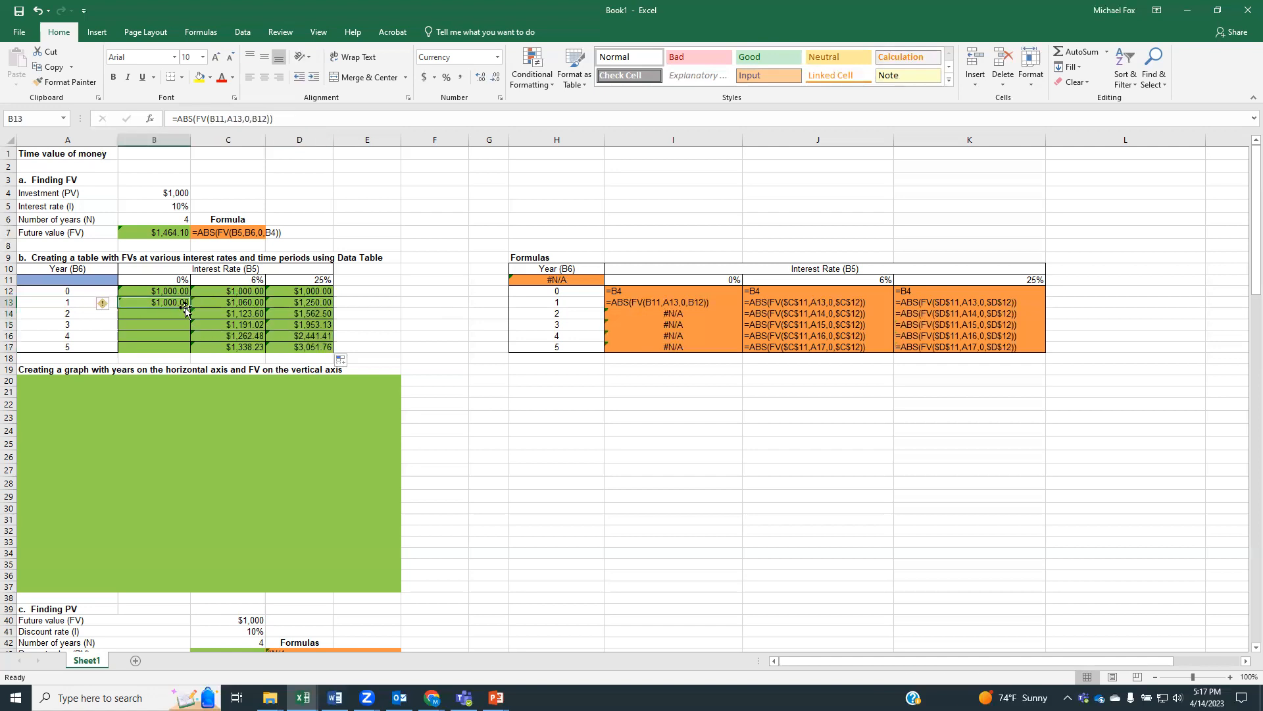
left_click(210, 119)
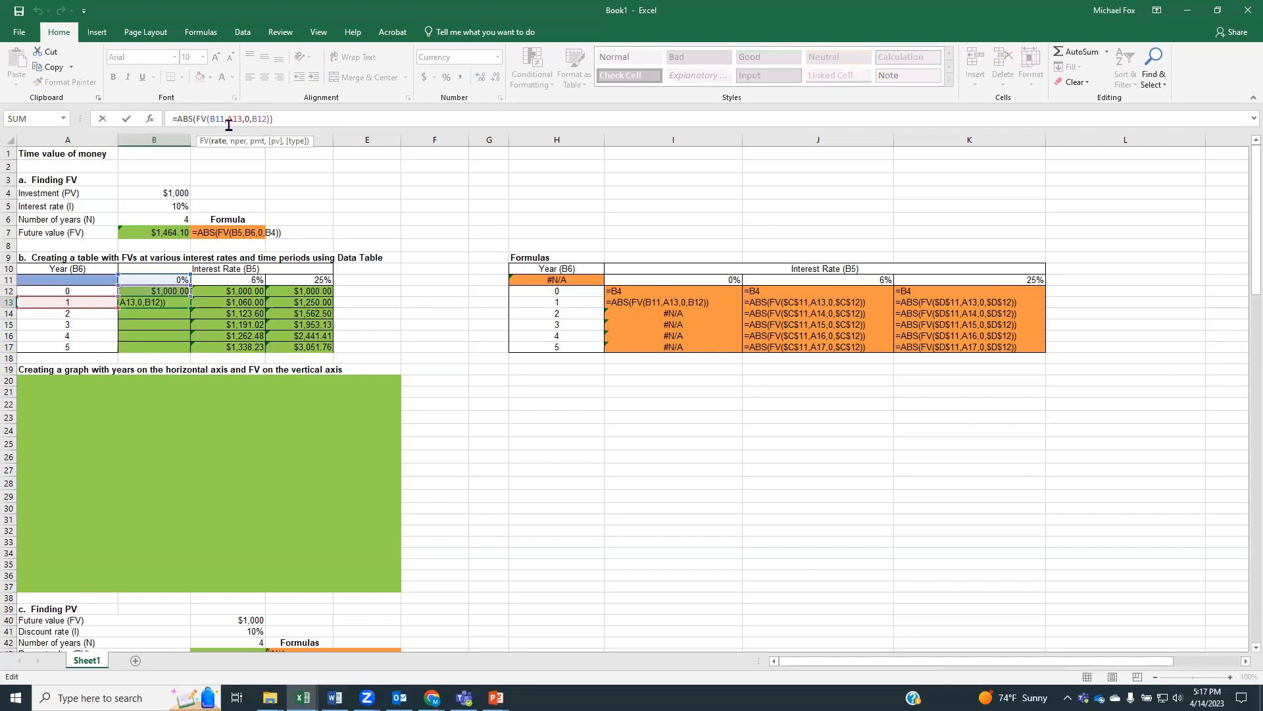
type("$")
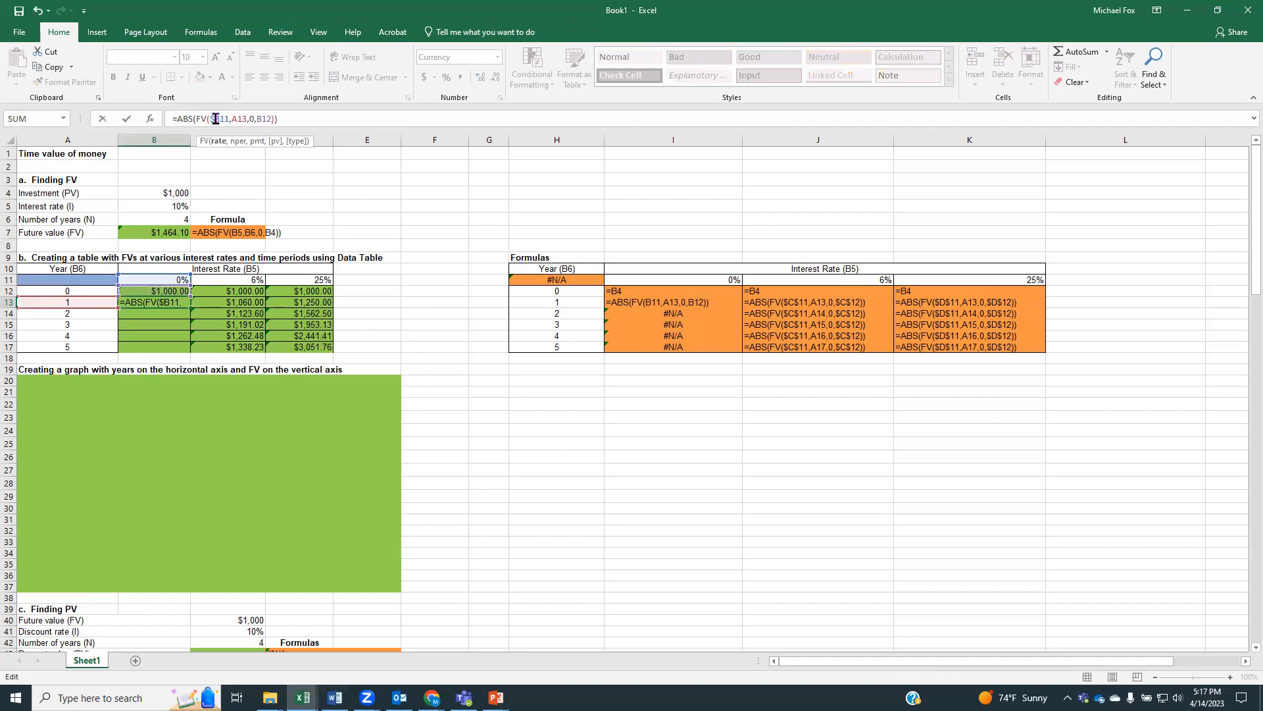
left_click(220, 119)
type("$")
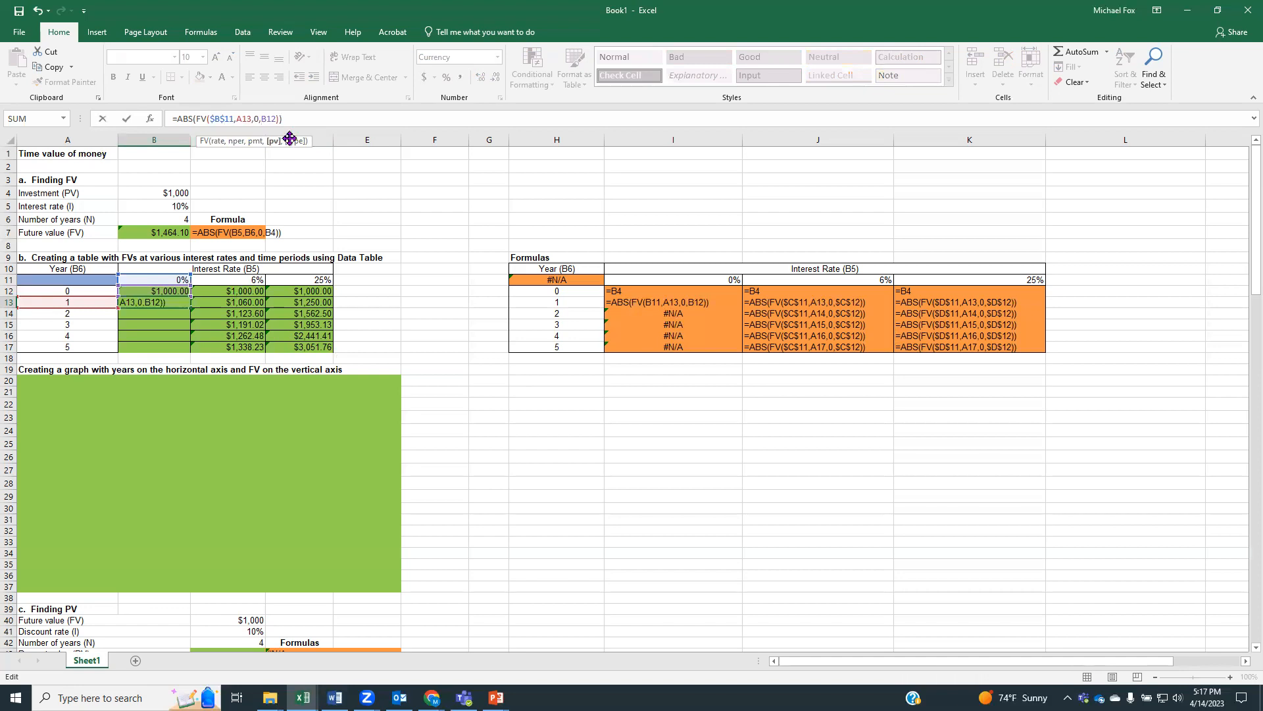
type("$")
type("$B$")
key("Return")
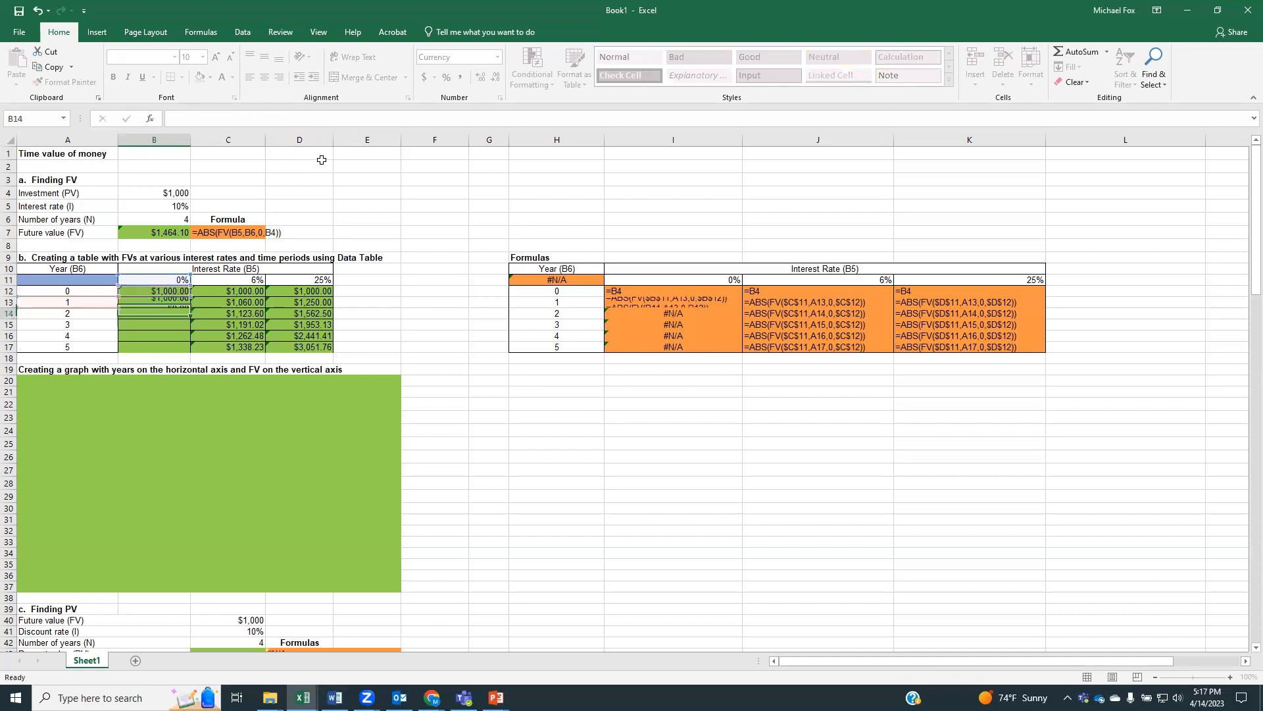
left_click(171, 301)
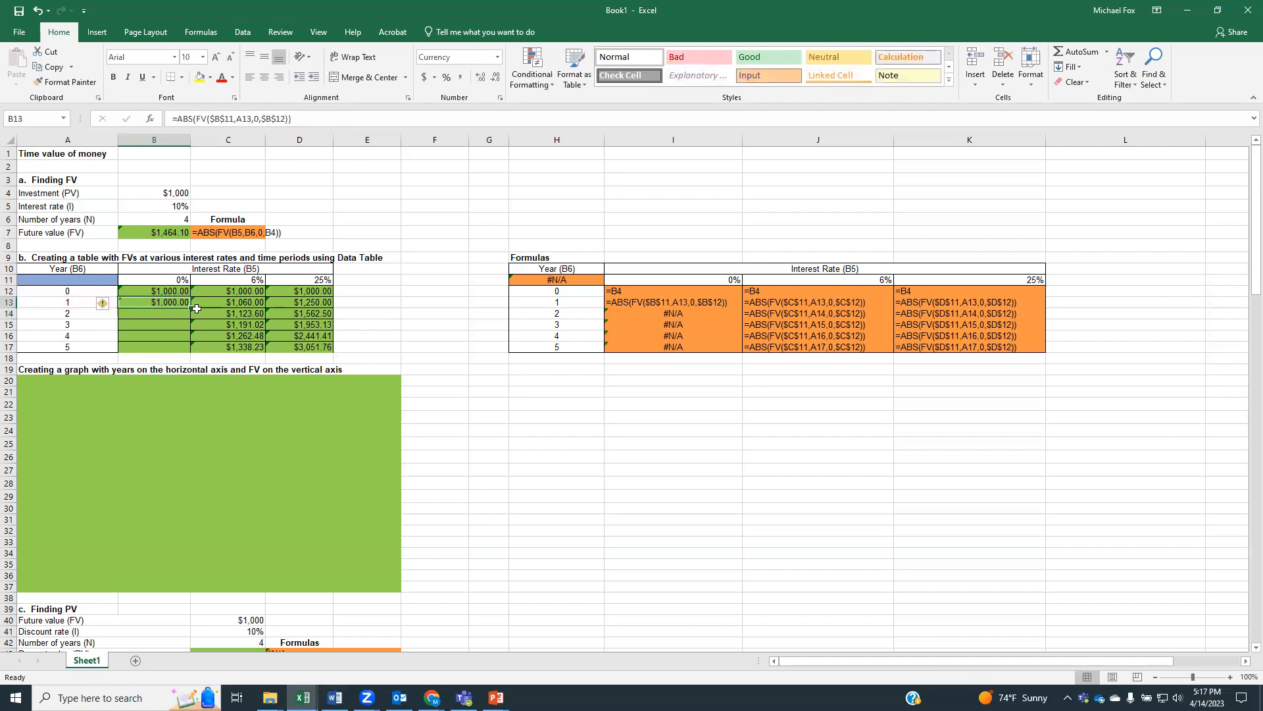
left_click_drag(192, 309, 191, 352)
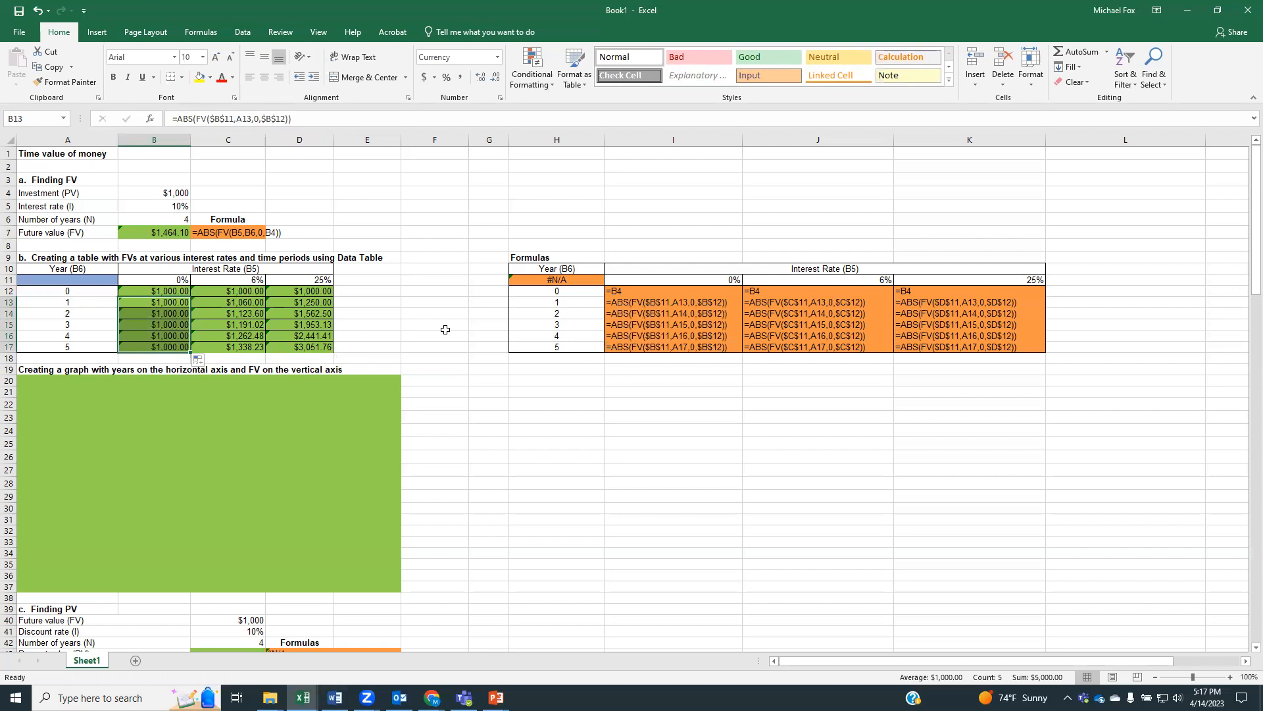
left_click(445, 329)
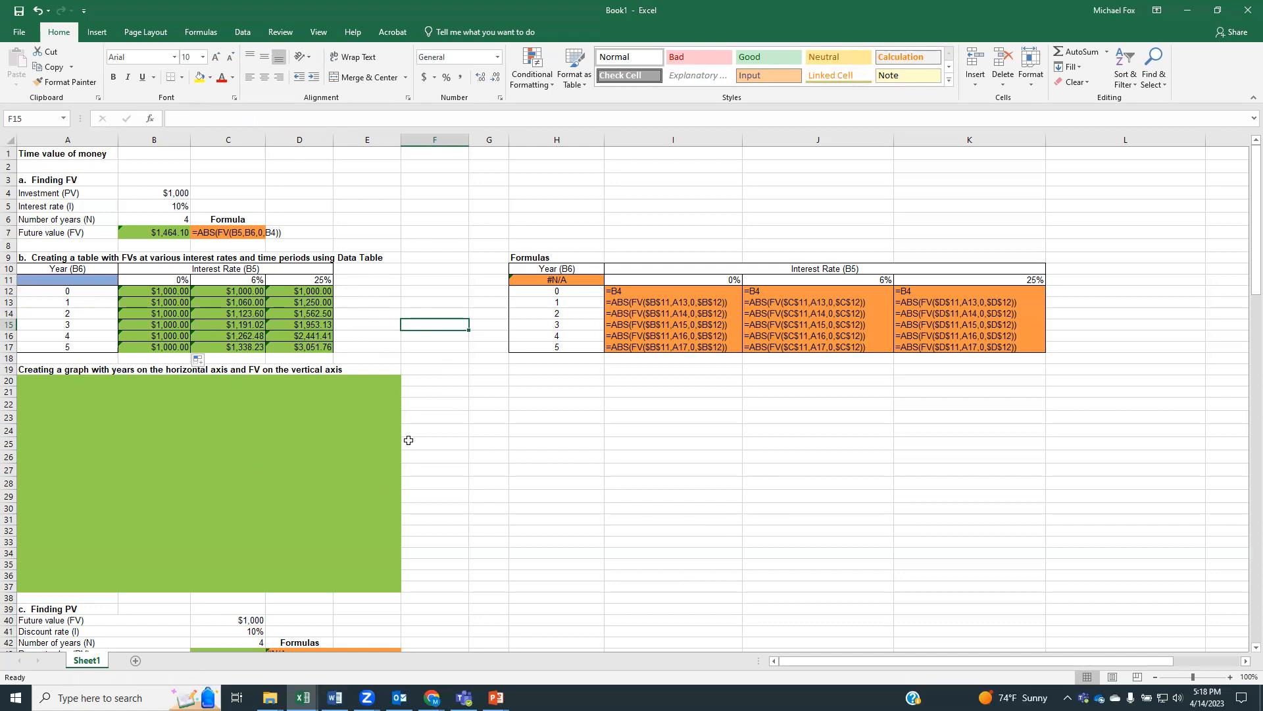
Insert a Line with Markers chart of the future values in B12:D17 and place it in the green area below the graph heading
left_click(174, 334)
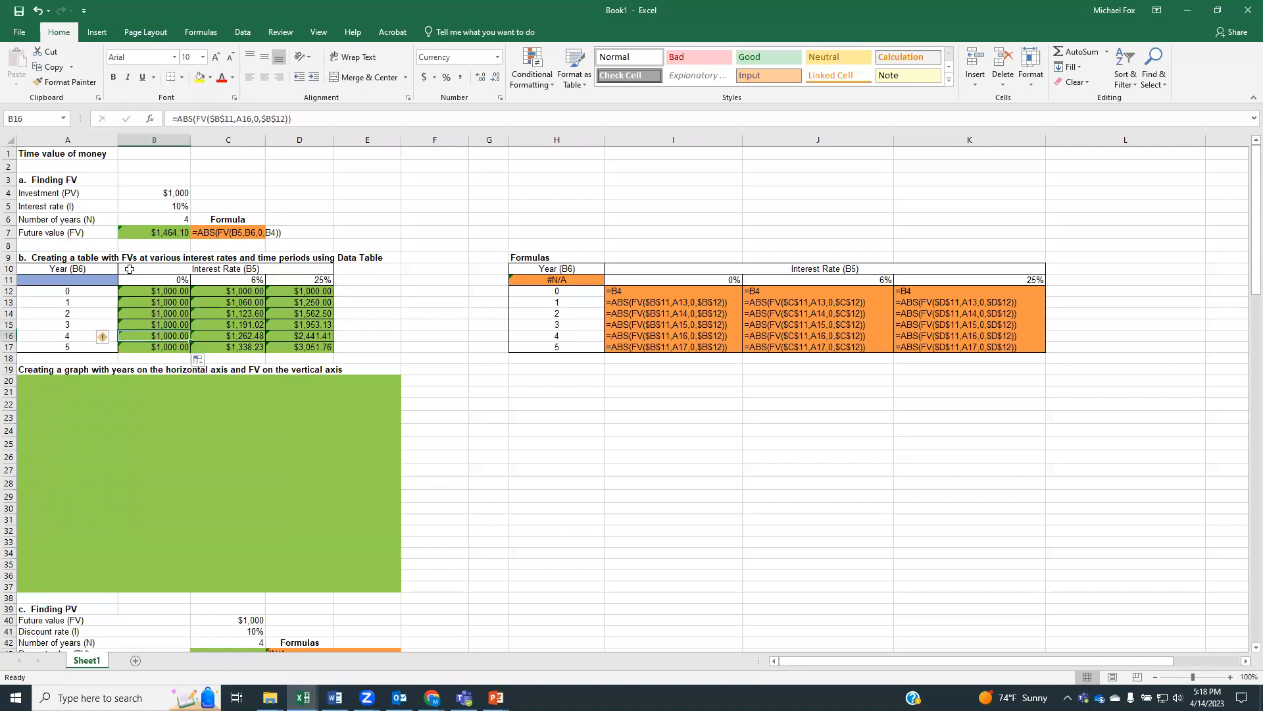
left_click_drag(148, 291, 288, 347)
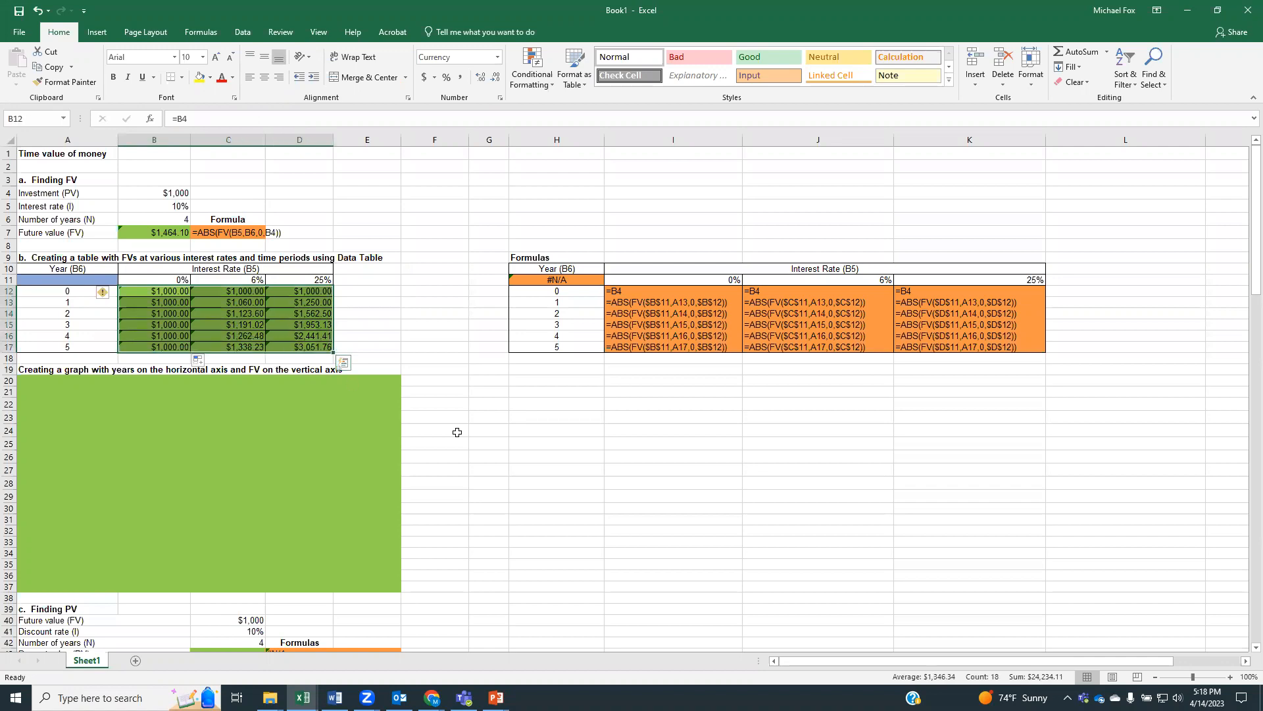
left_click(102, 35)
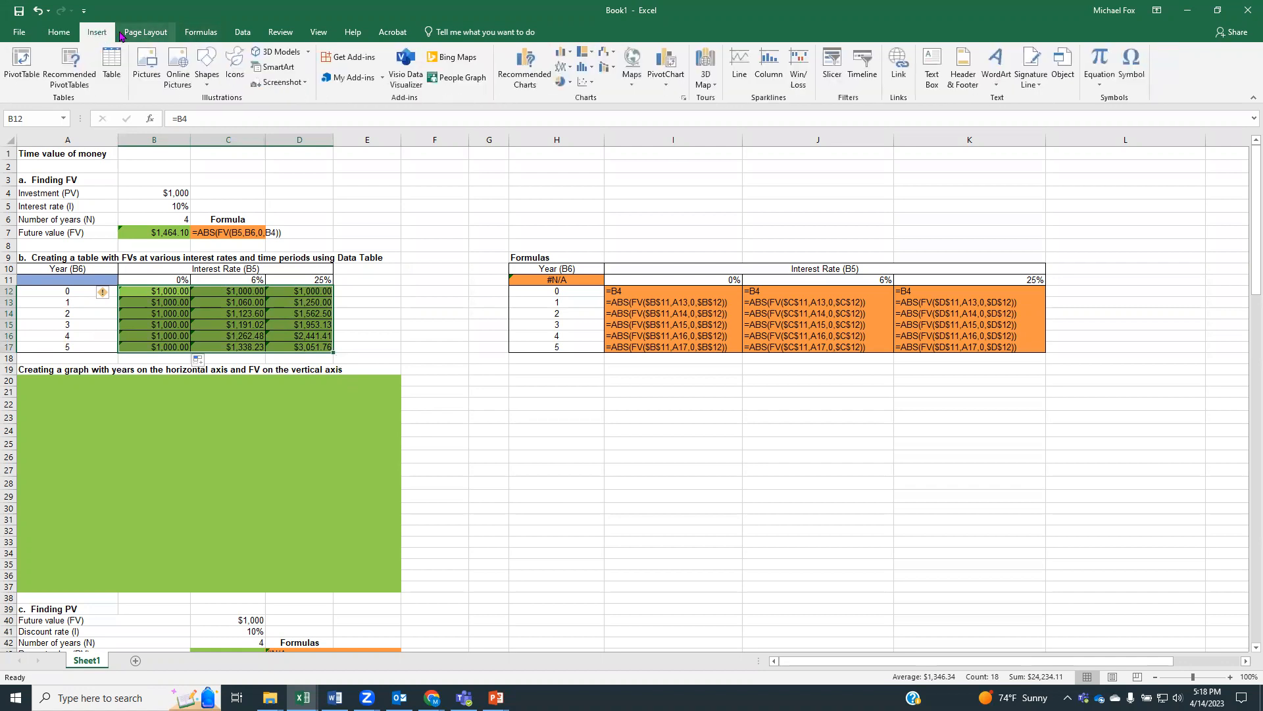
left_click(570, 69)
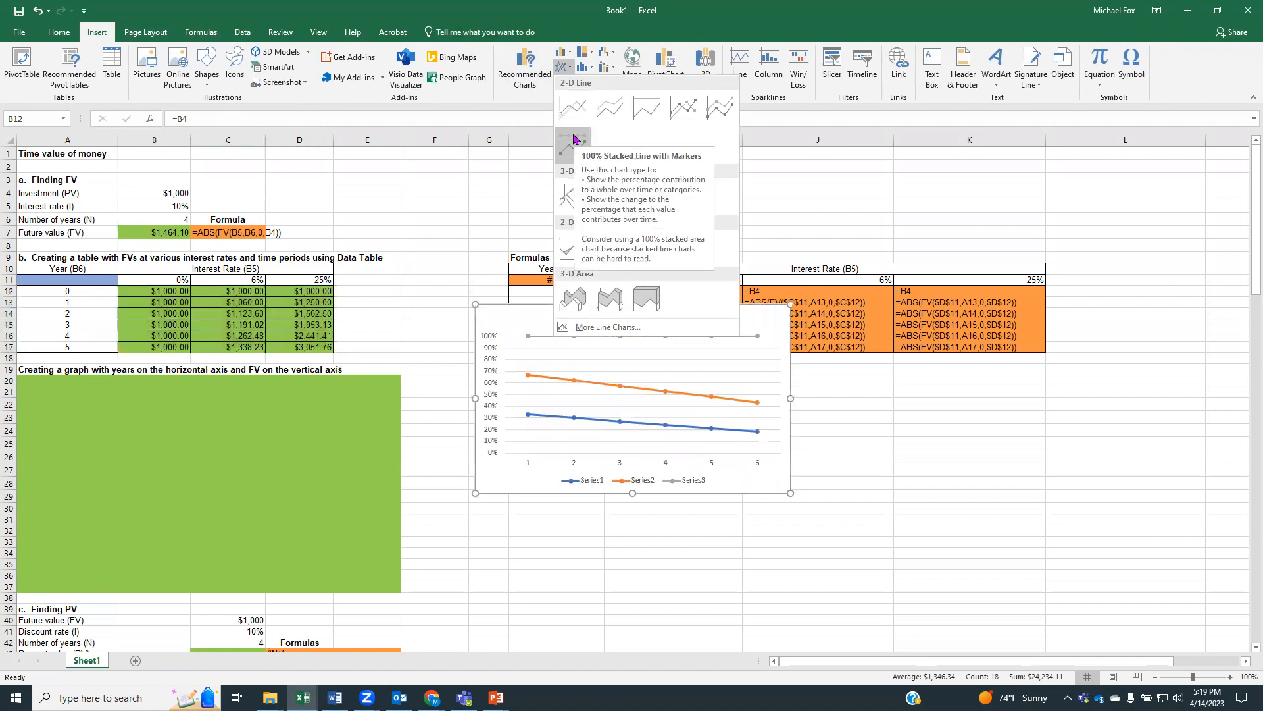
left_click(684, 110)
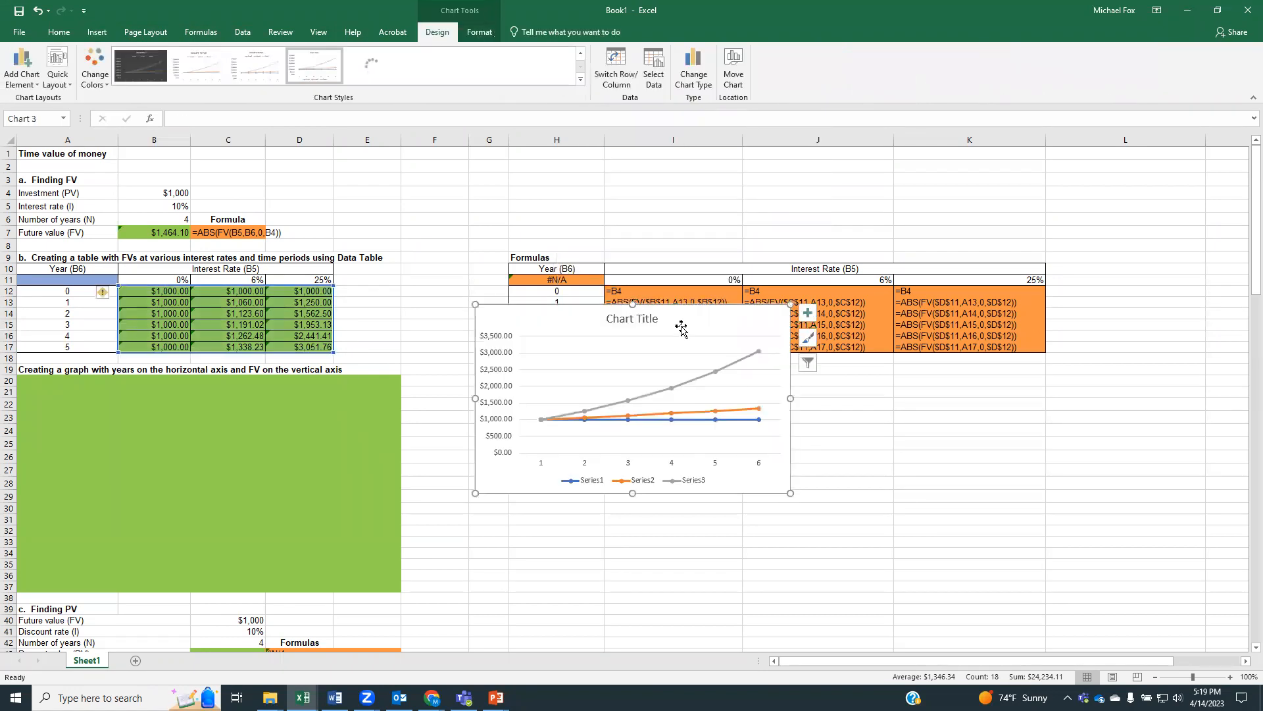
left_click_drag(653, 344, 265, 404)
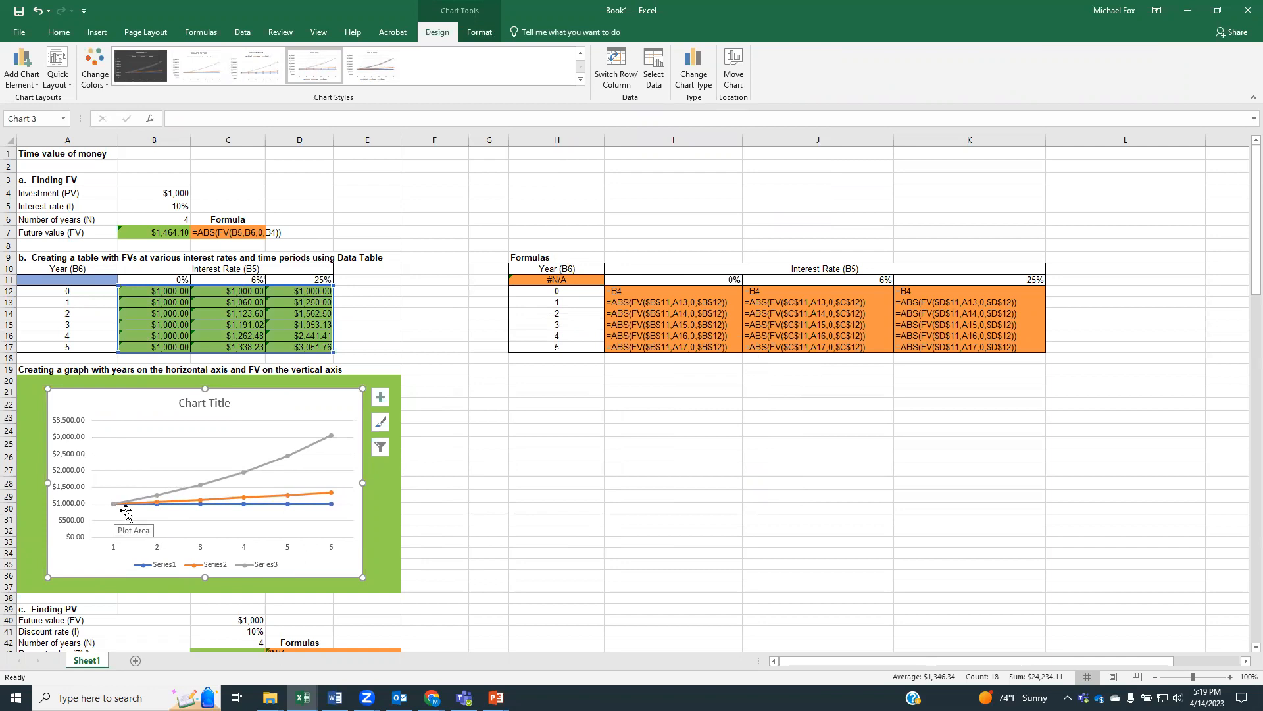
Delete the line chart from the green graph area
left_click(153, 567)
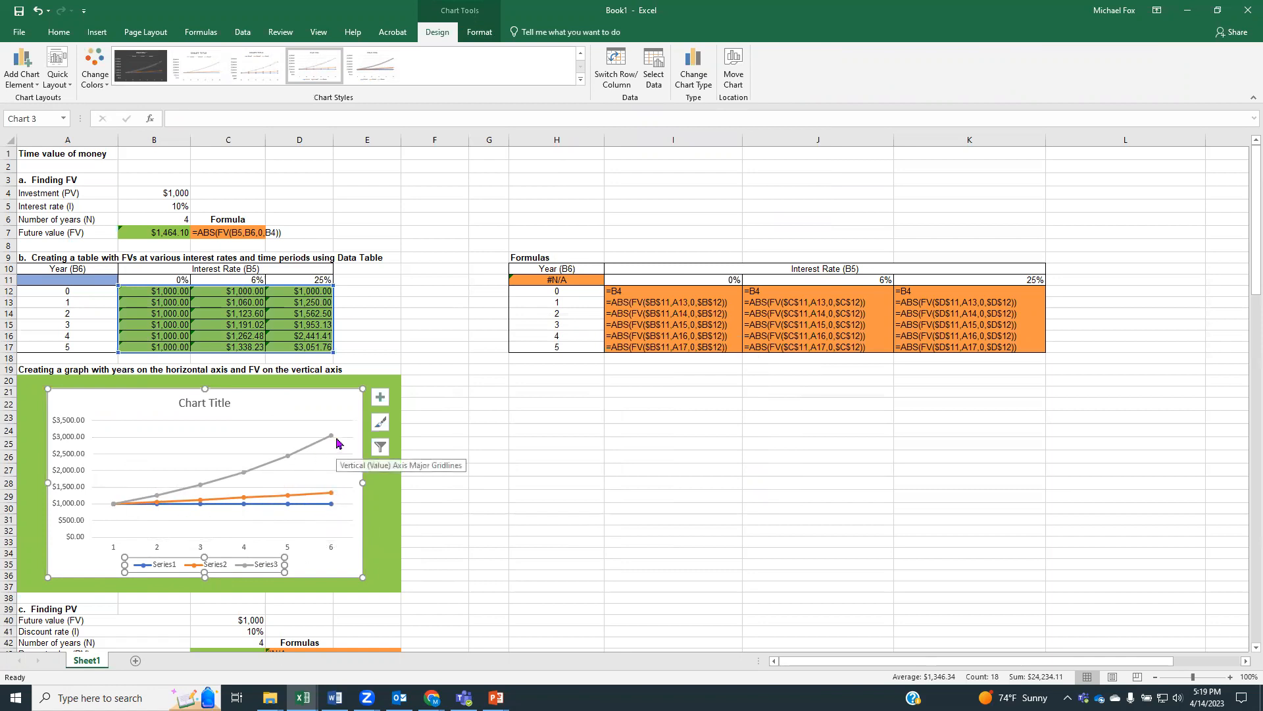
left_click(327, 398)
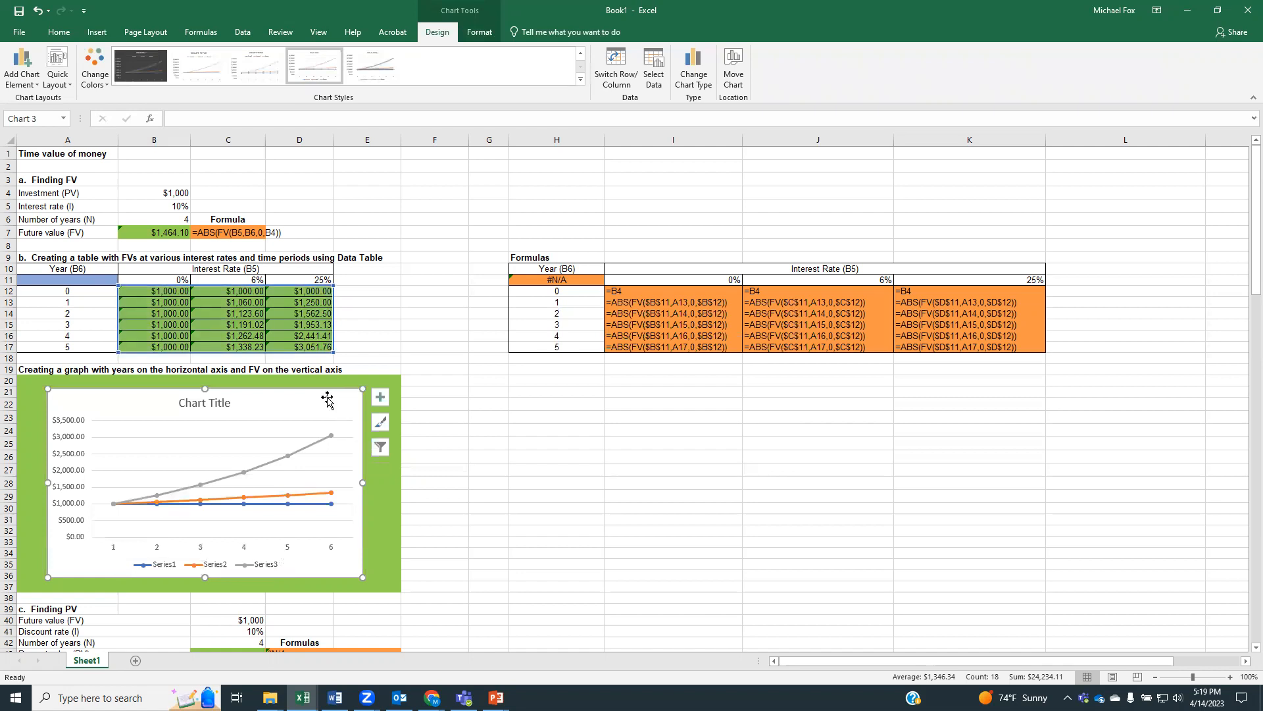
key("Delete")
left_click(518, 419)
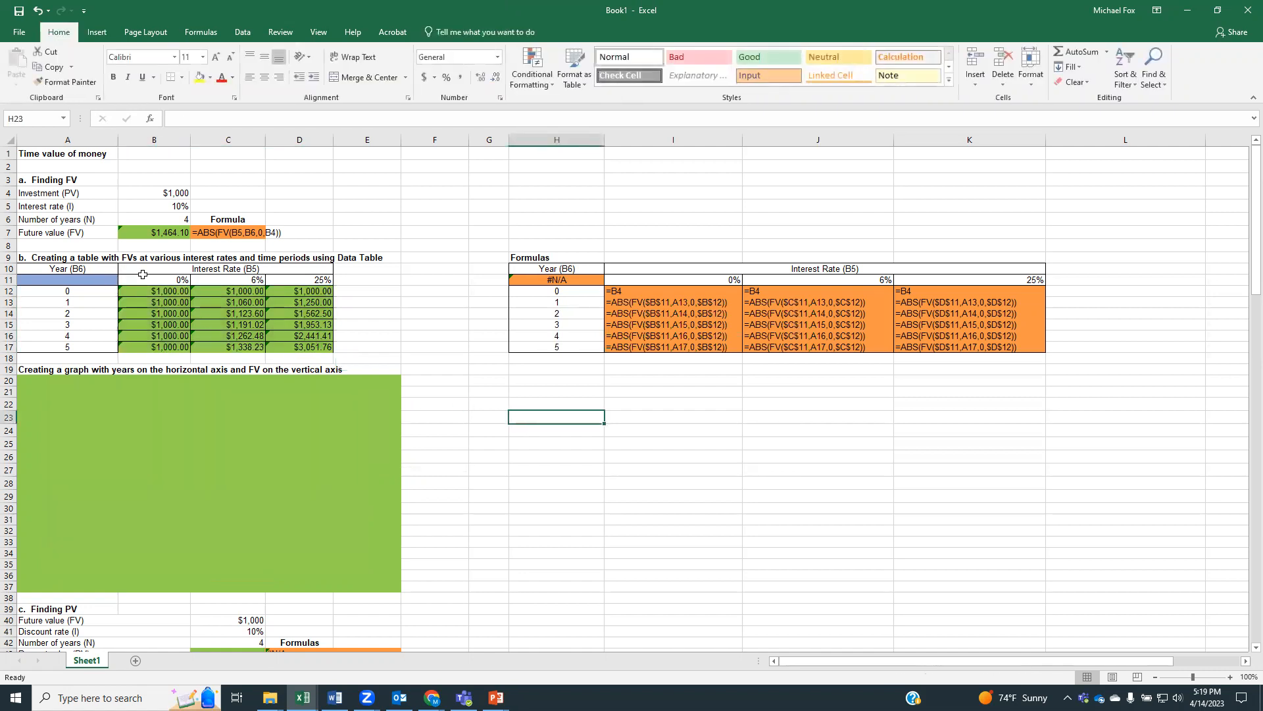
left_click_drag(148, 279, 309, 344)
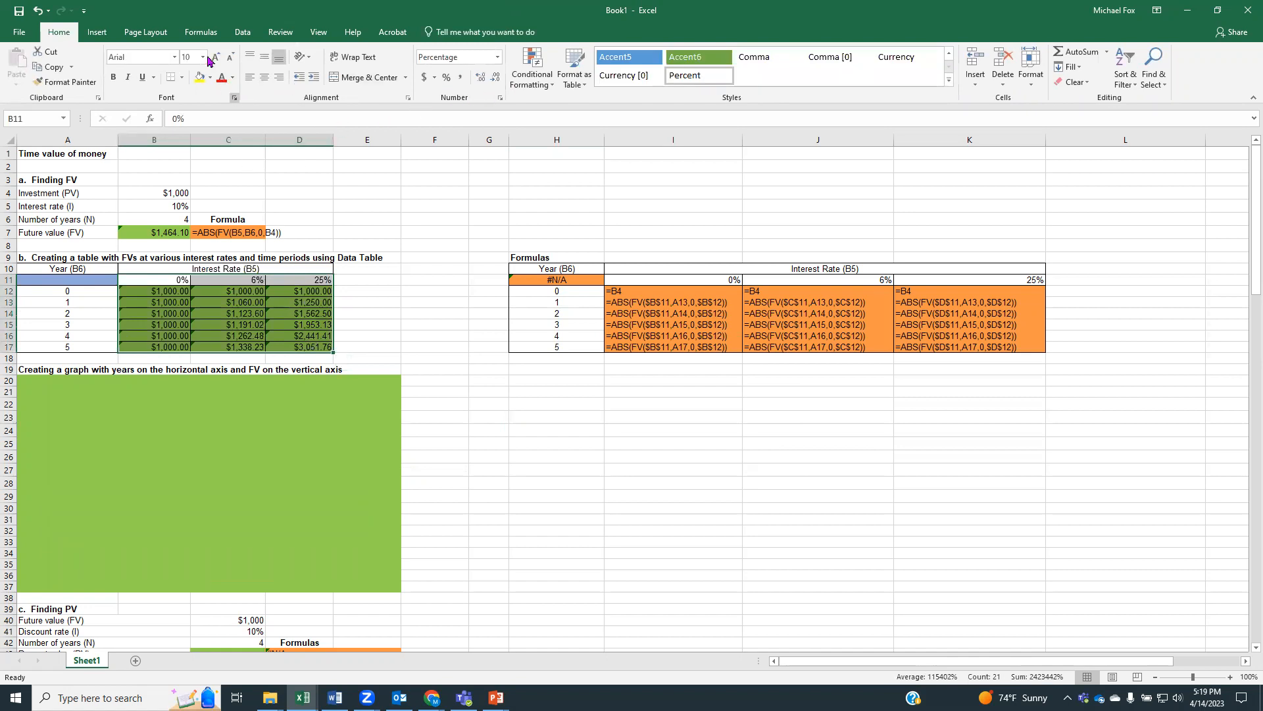
left_click(98, 33)
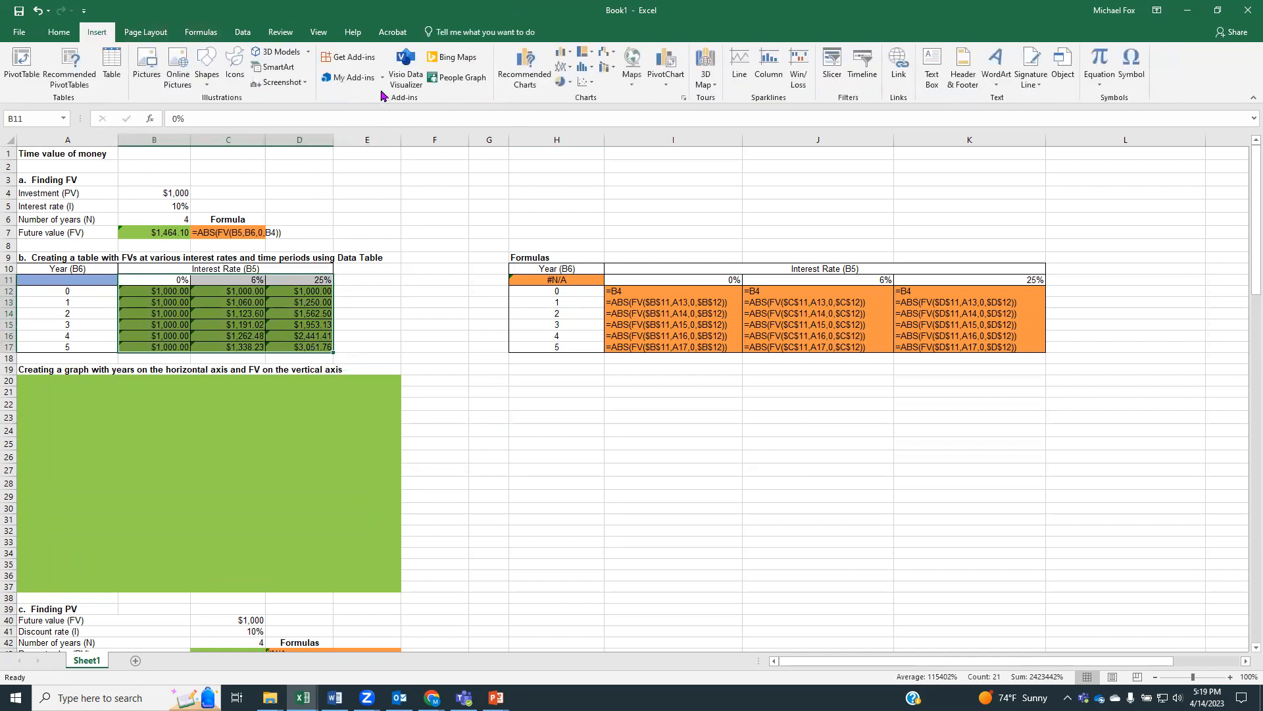
left_click(564, 67)
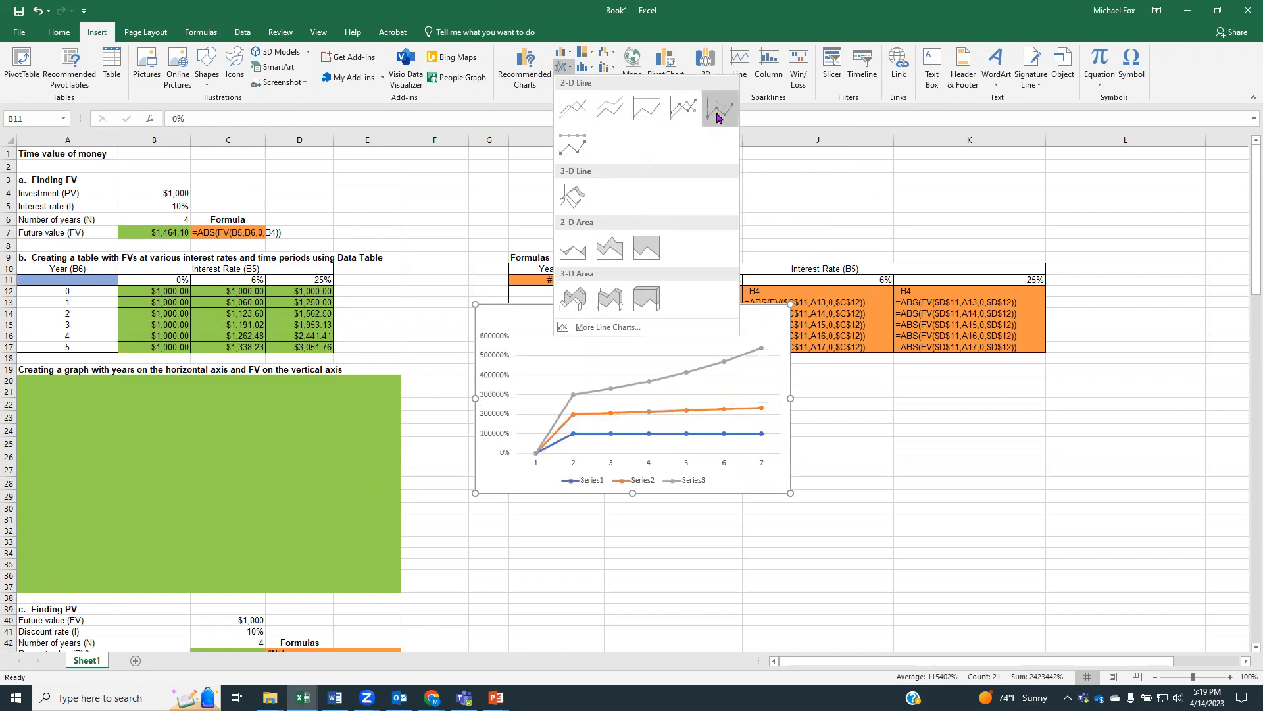
left_click(428, 331)
Chart B12:D17 as a Line with Markers graph, moving and enlarging it to fit inside the green area under the graph heading
left_click_drag(141, 291, 314, 347)
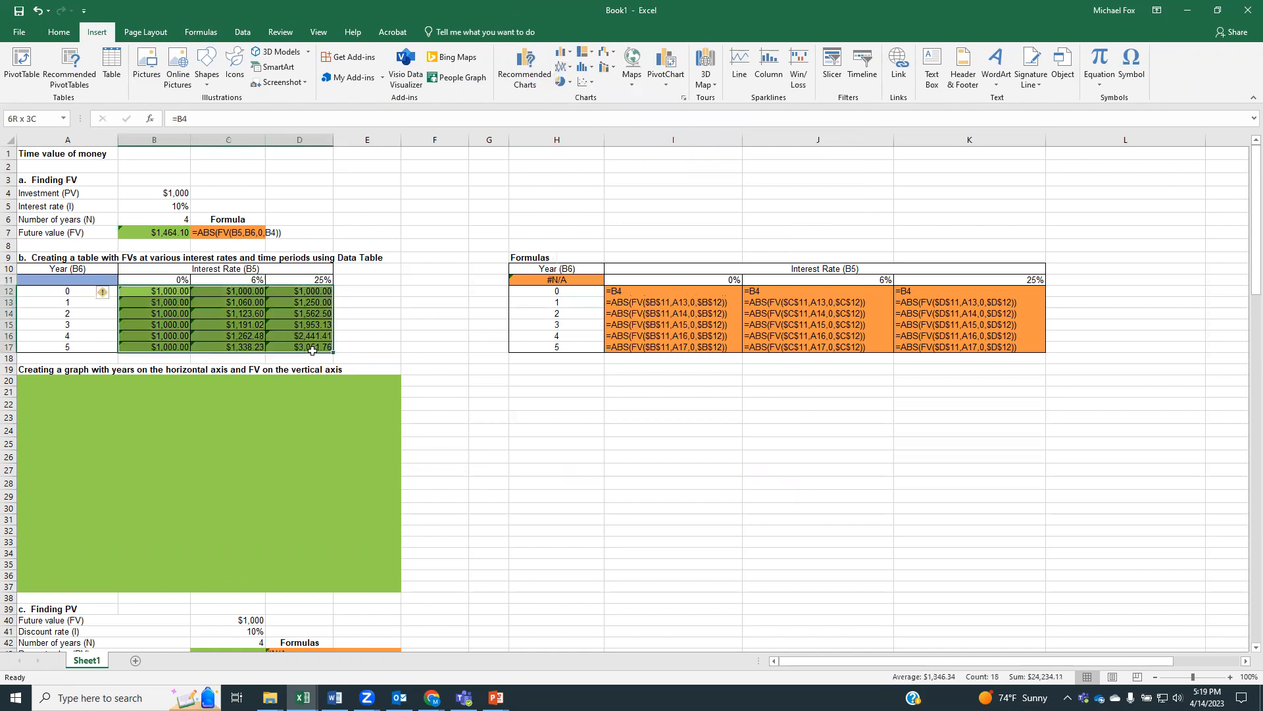
left_click(563, 66)
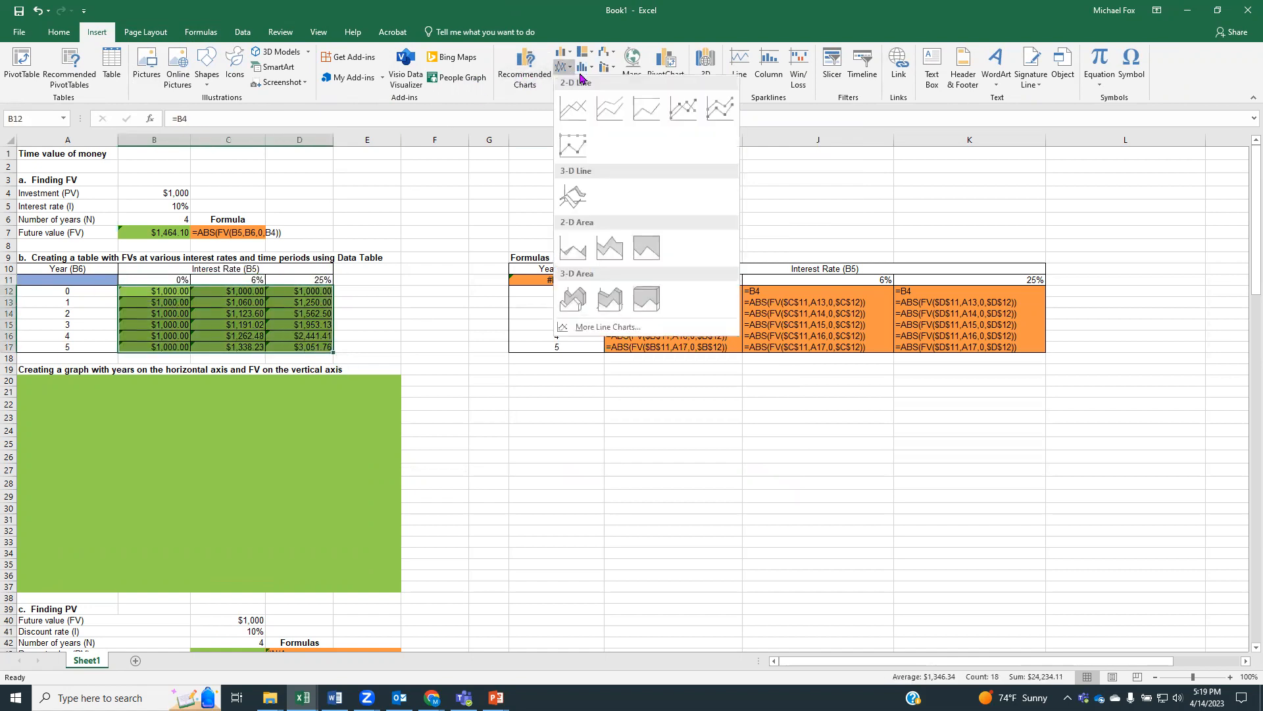
left_click(691, 112)
left_click_drag(686, 329, 254, 416)
left_click_drag(355, 577, 375, 592)
Calculate the present value in C43 with =ABS(PV(C41,C42,0,C40)), accepting the correction for the missing closing parenthesis
scroll(530, 531, "down", 6)
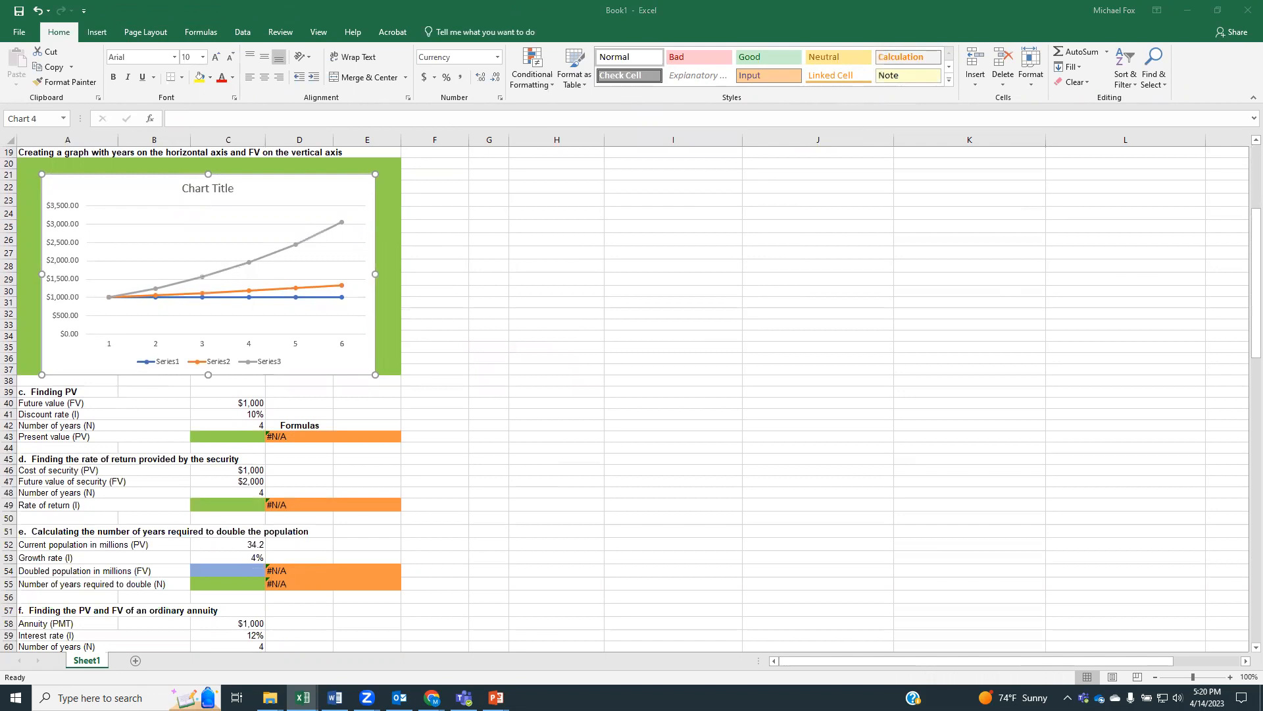
left_click(211, 435)
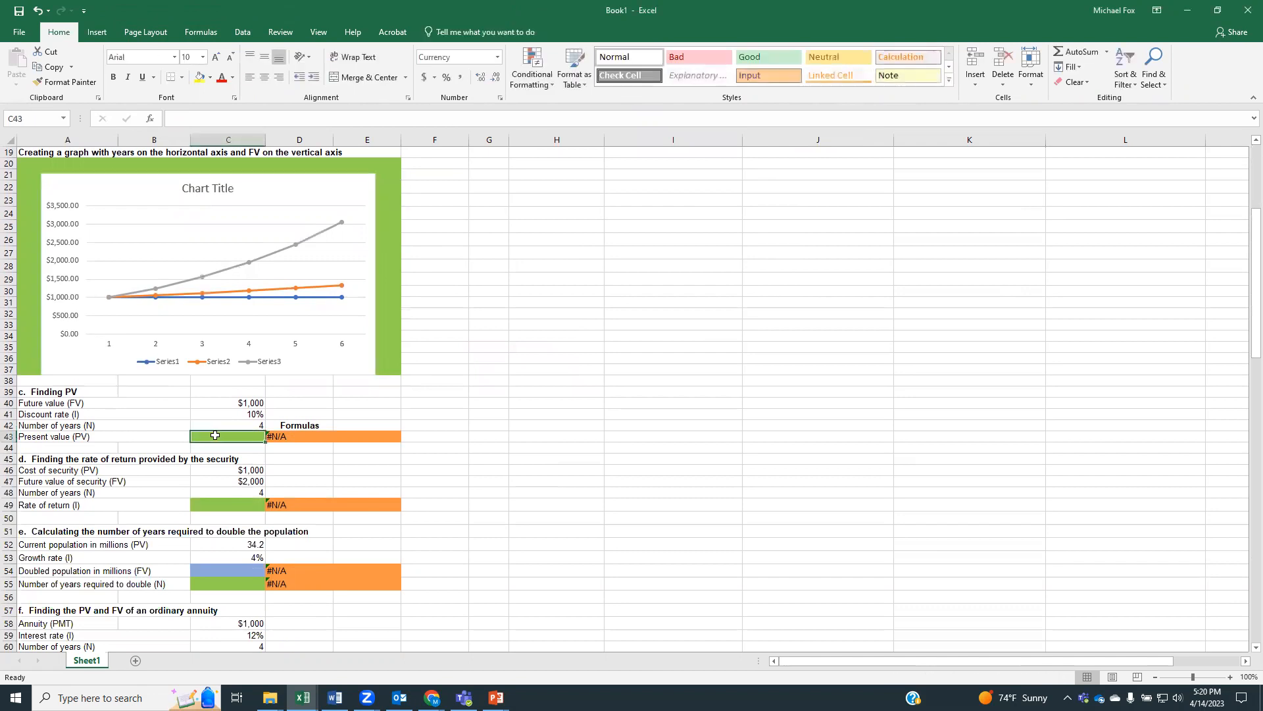
type("=abs")
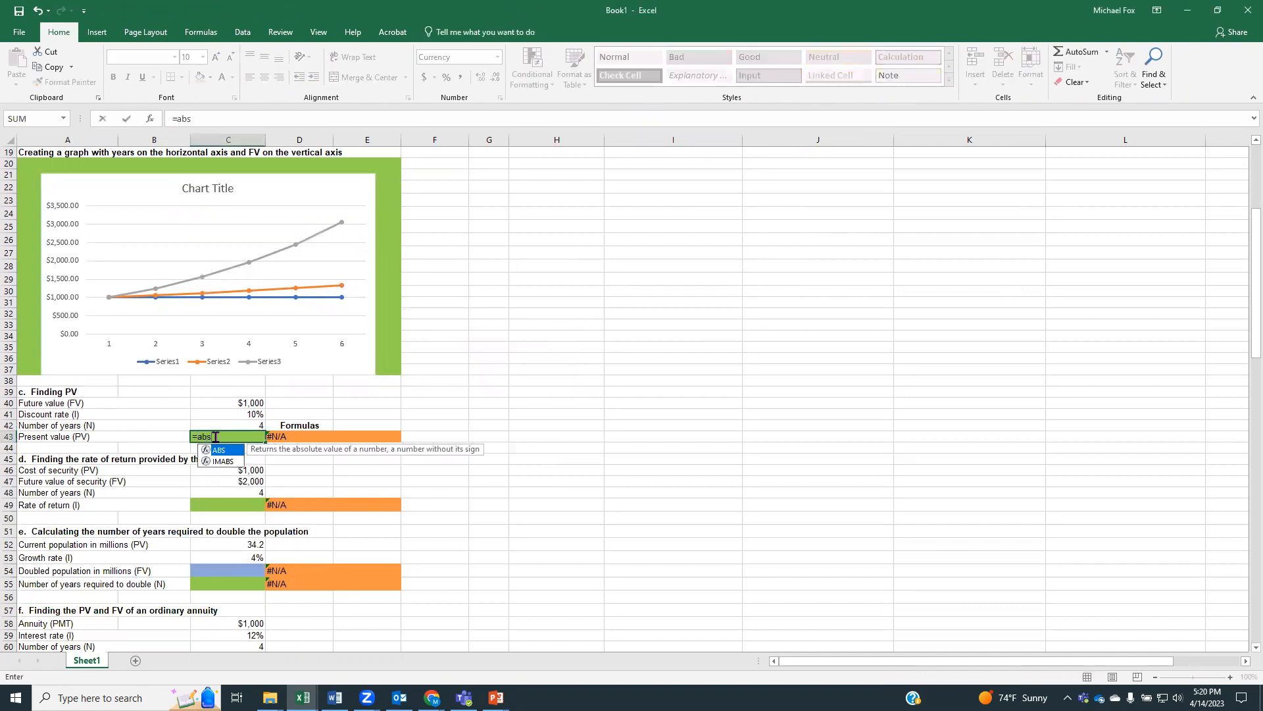
type("*")
key("BackSpace")
type("(")
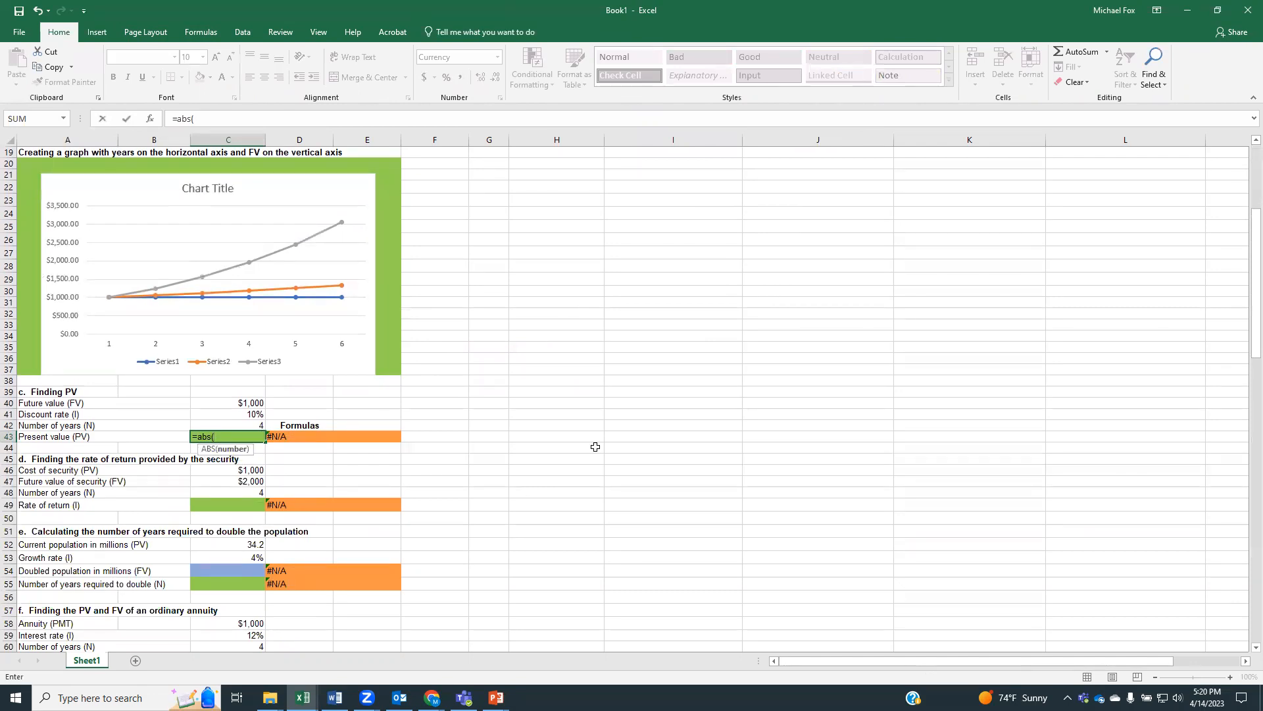
type("pv")
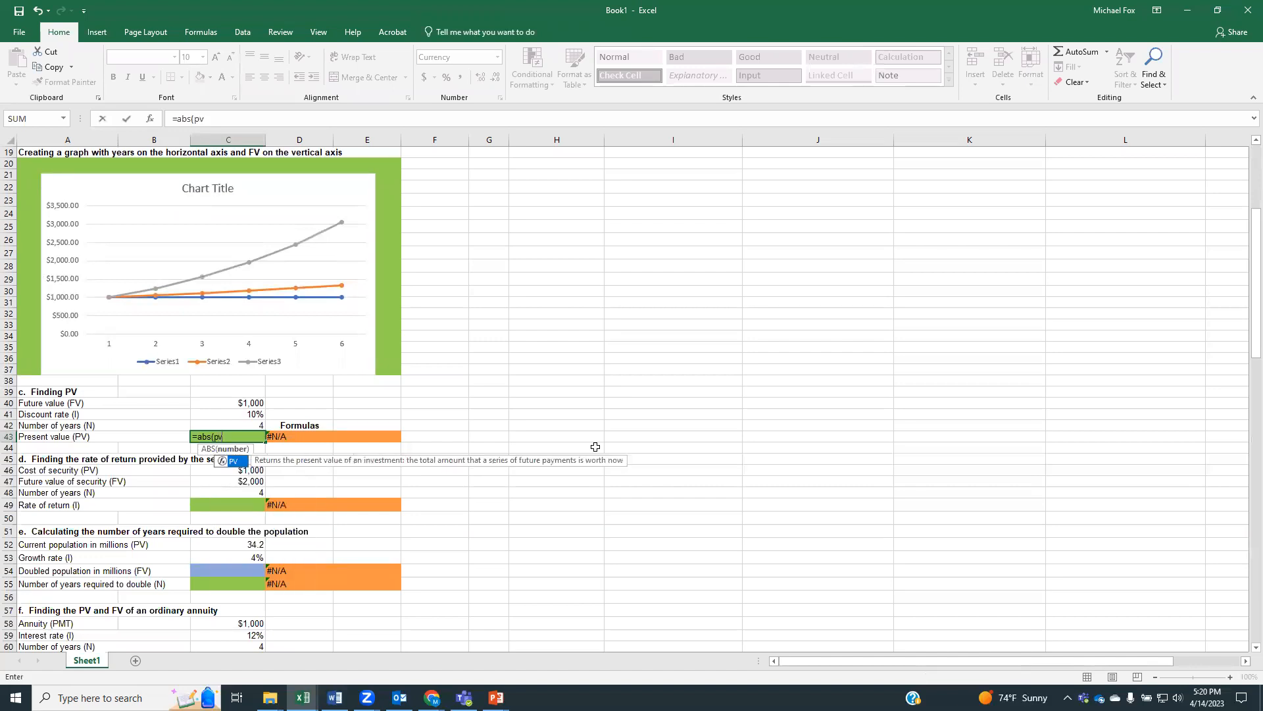
type("(")
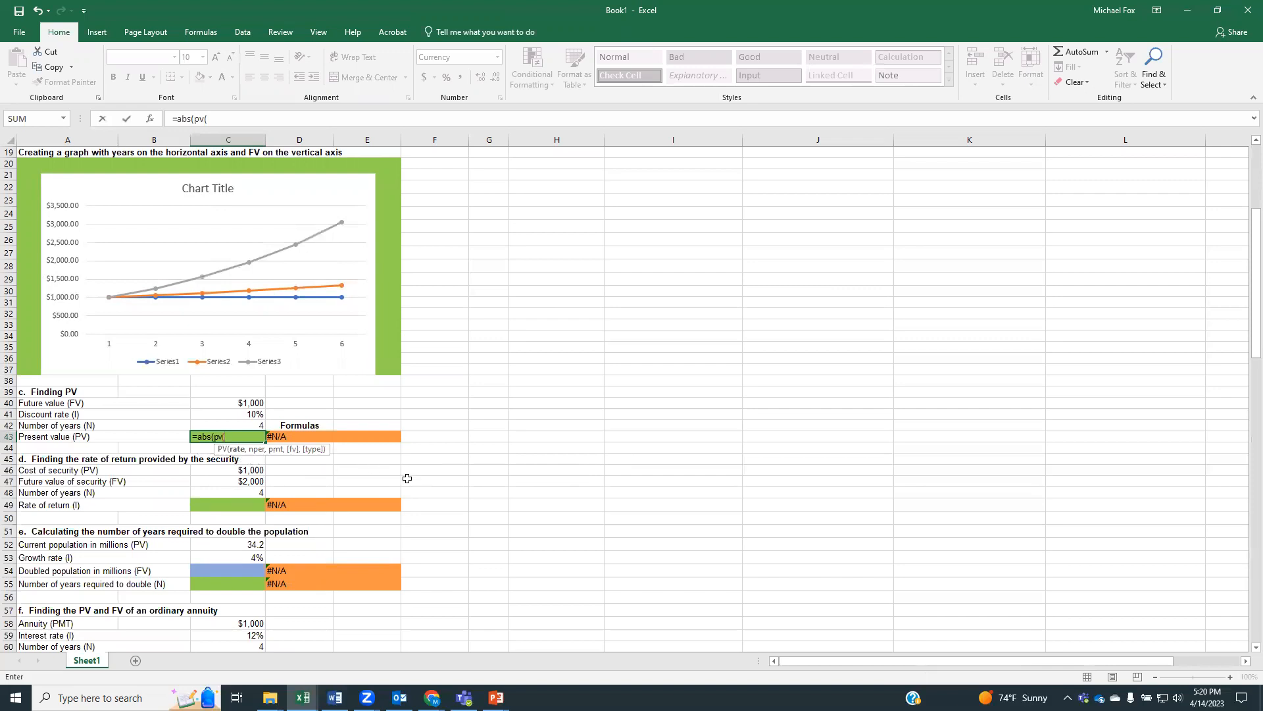
left_click(244, 414)
type(",")
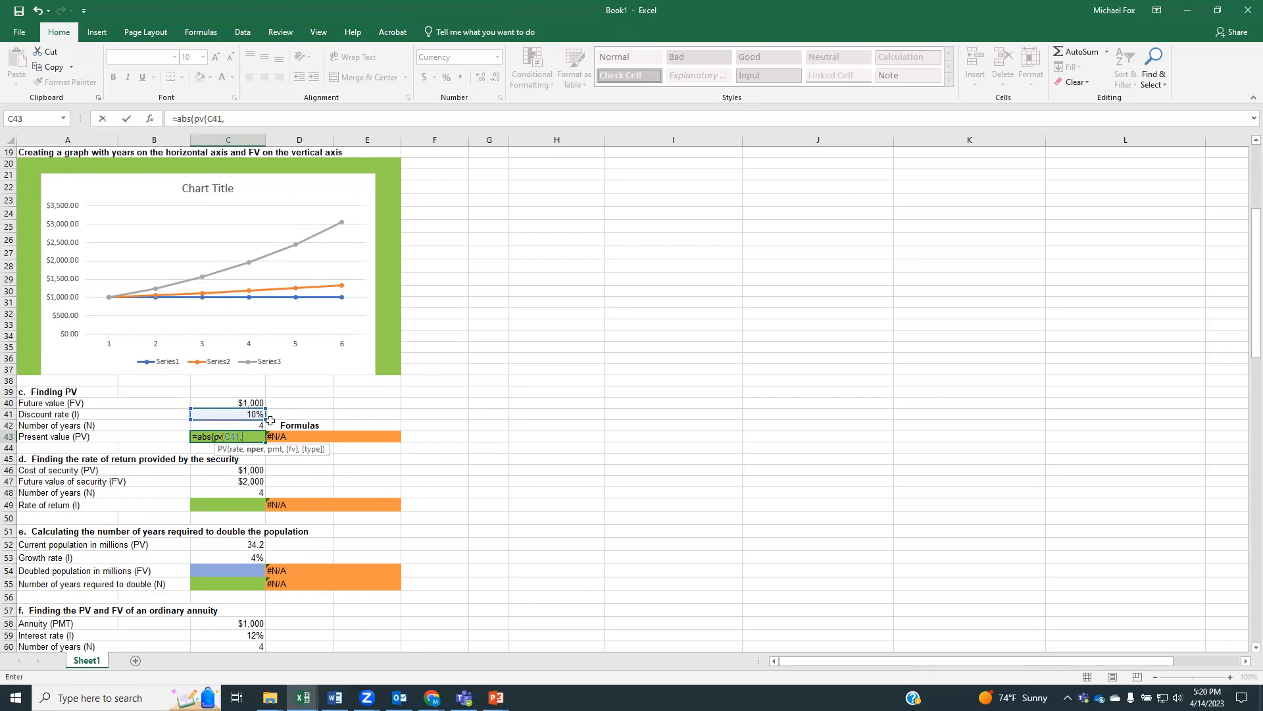
left_click(237, 423)
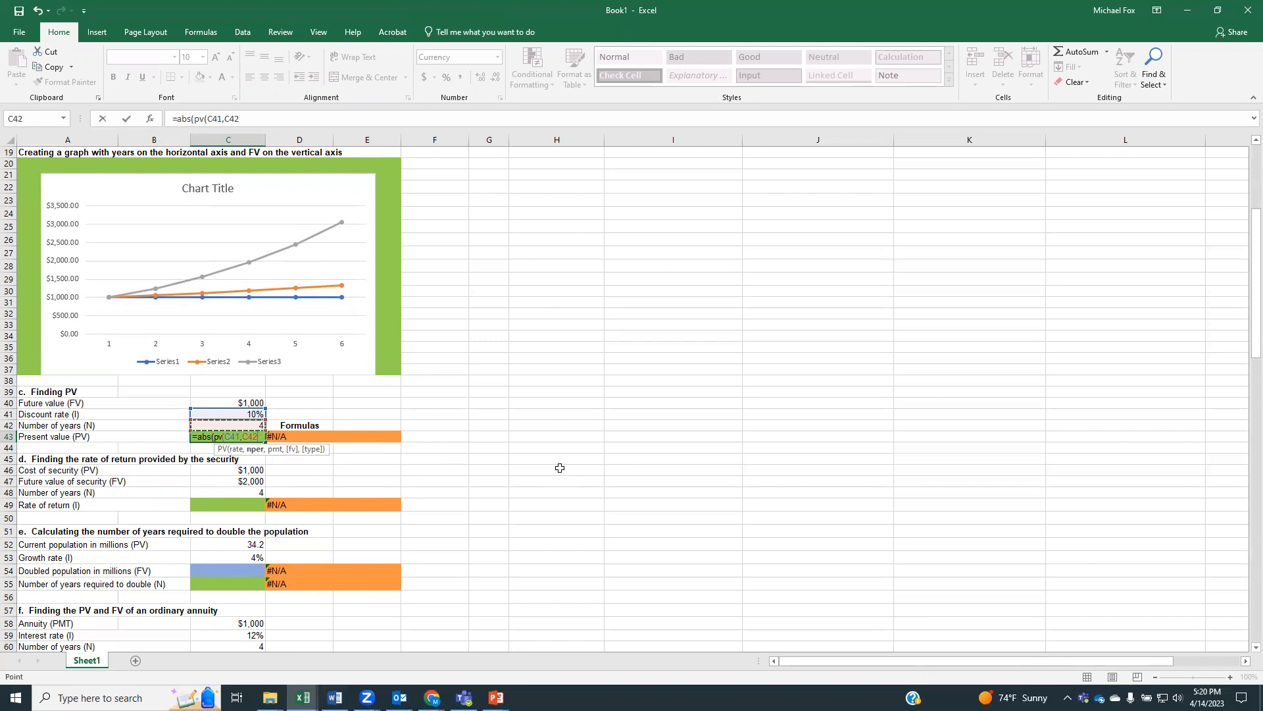
type(",0")
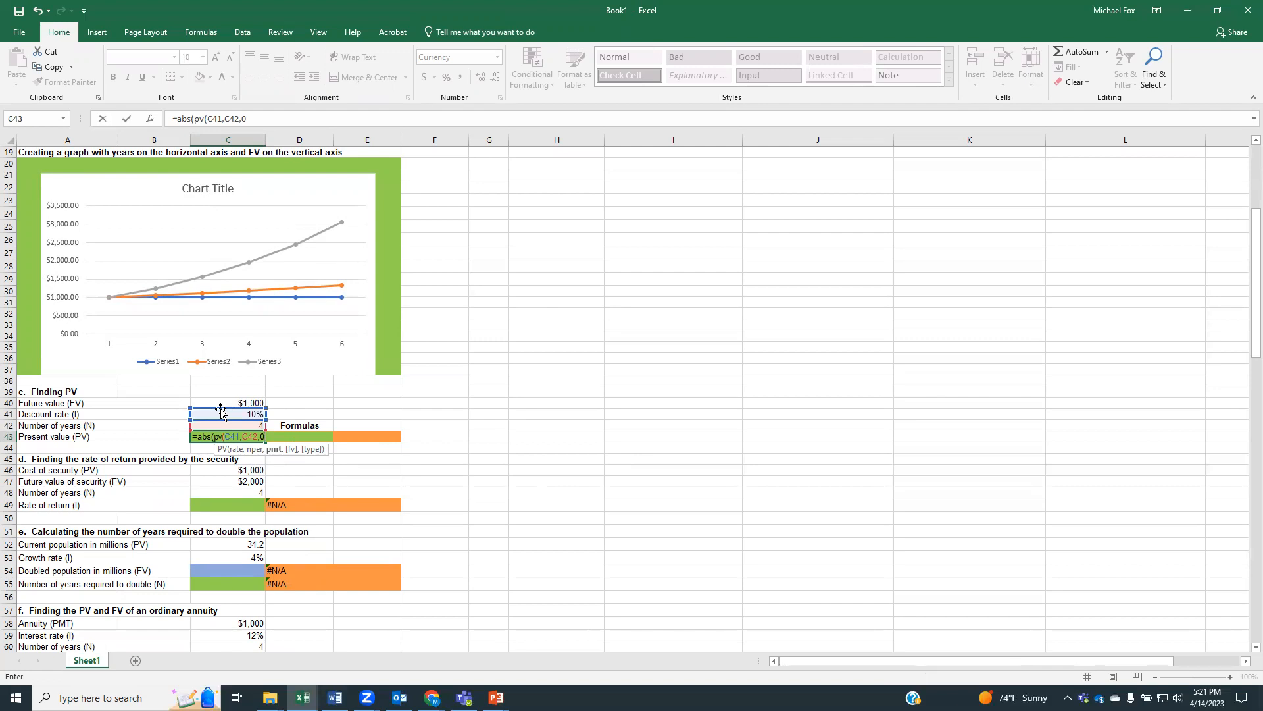
type(",")
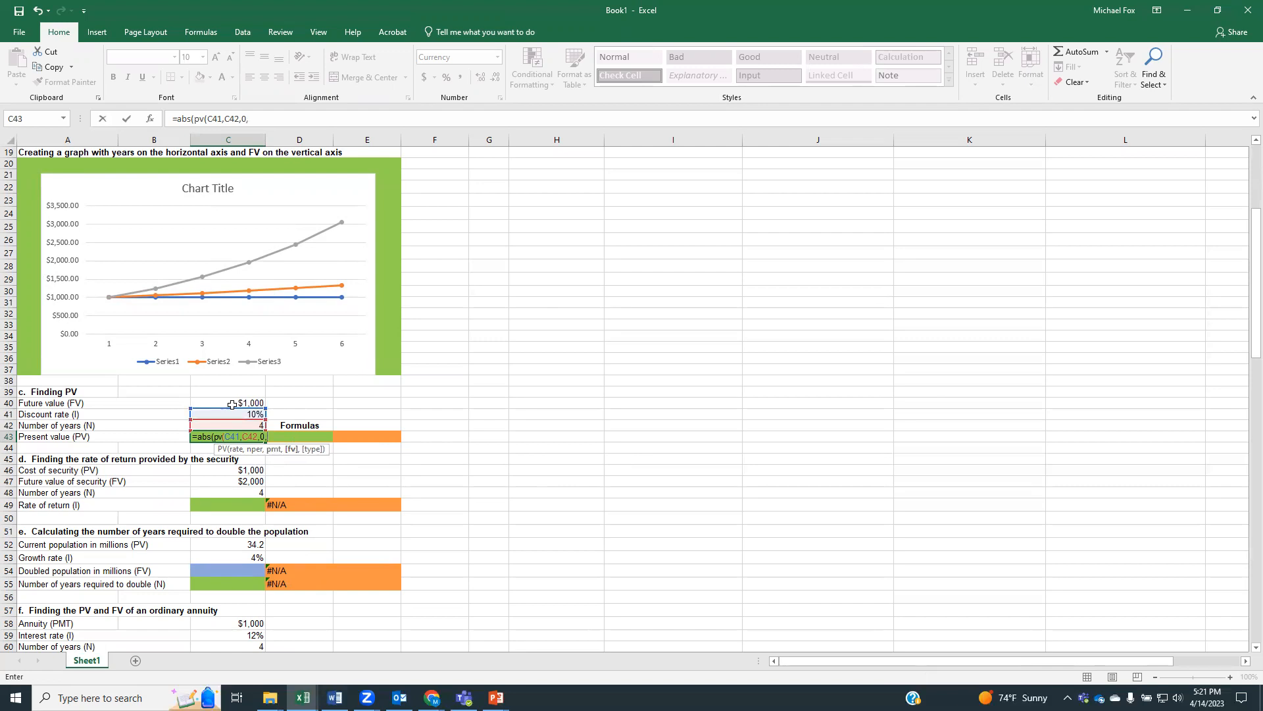
left_click(233, 403)
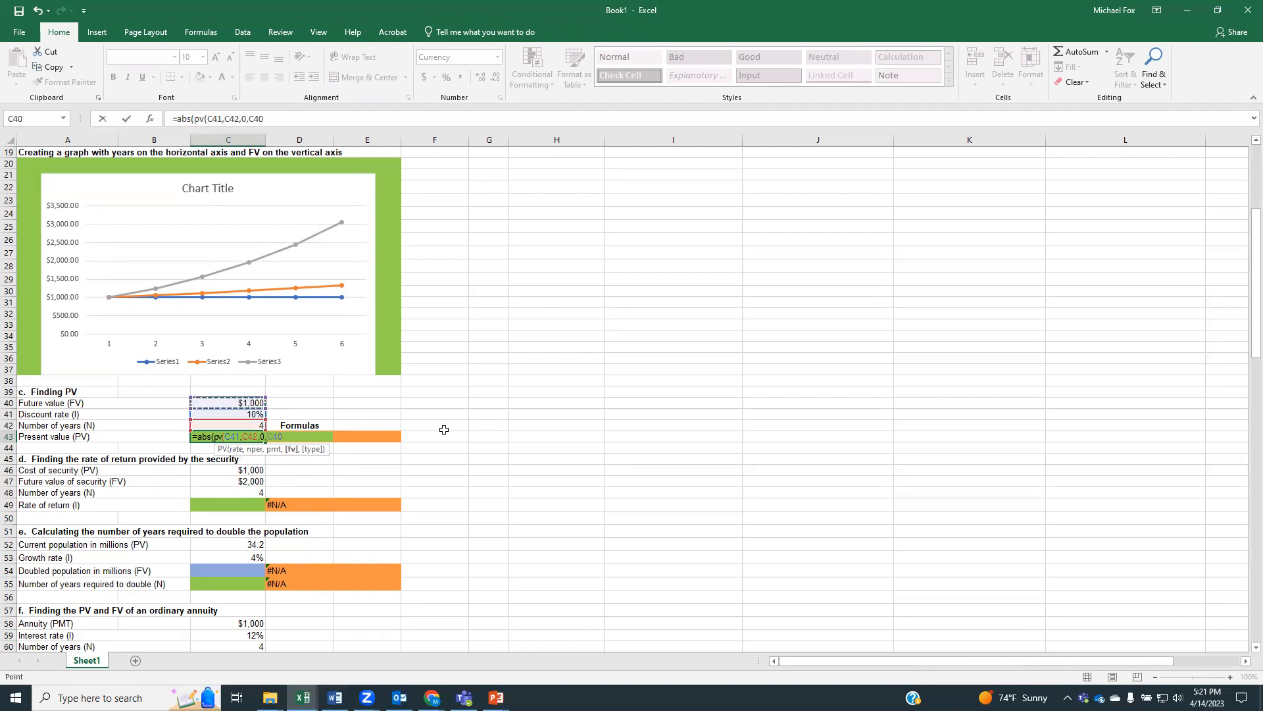
type(")")
key("Return")
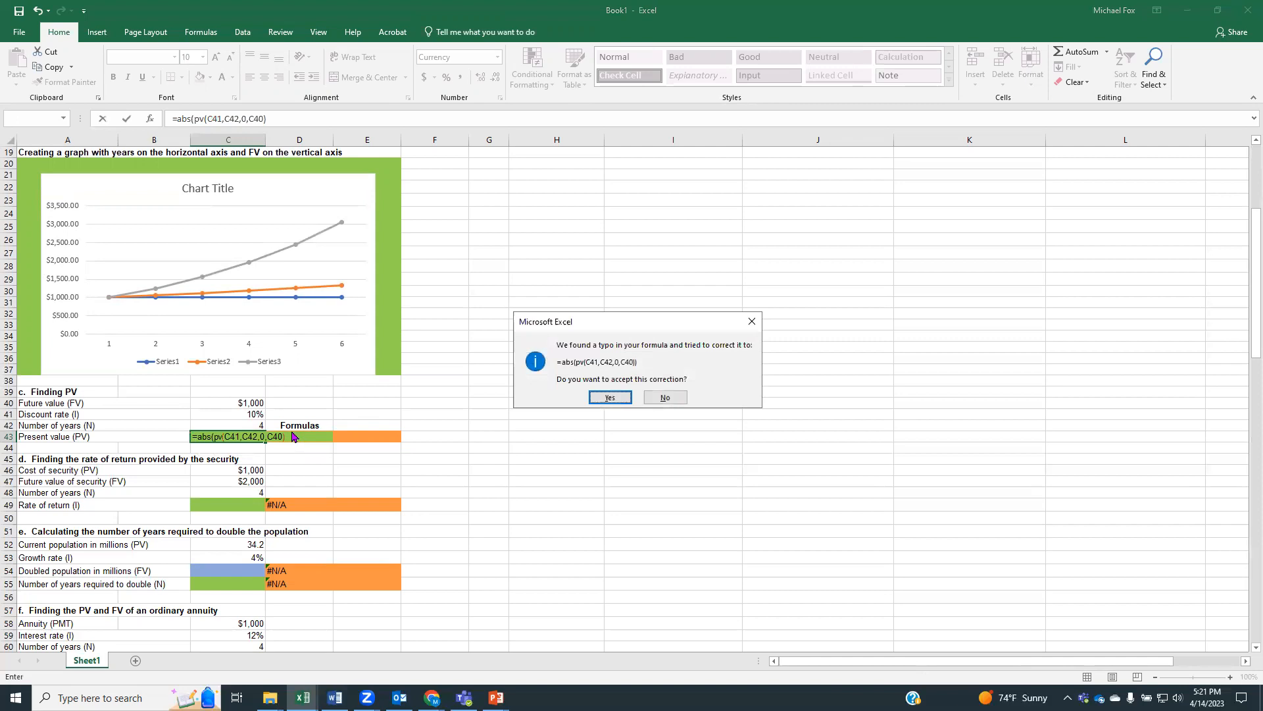
left_click(609, 399)
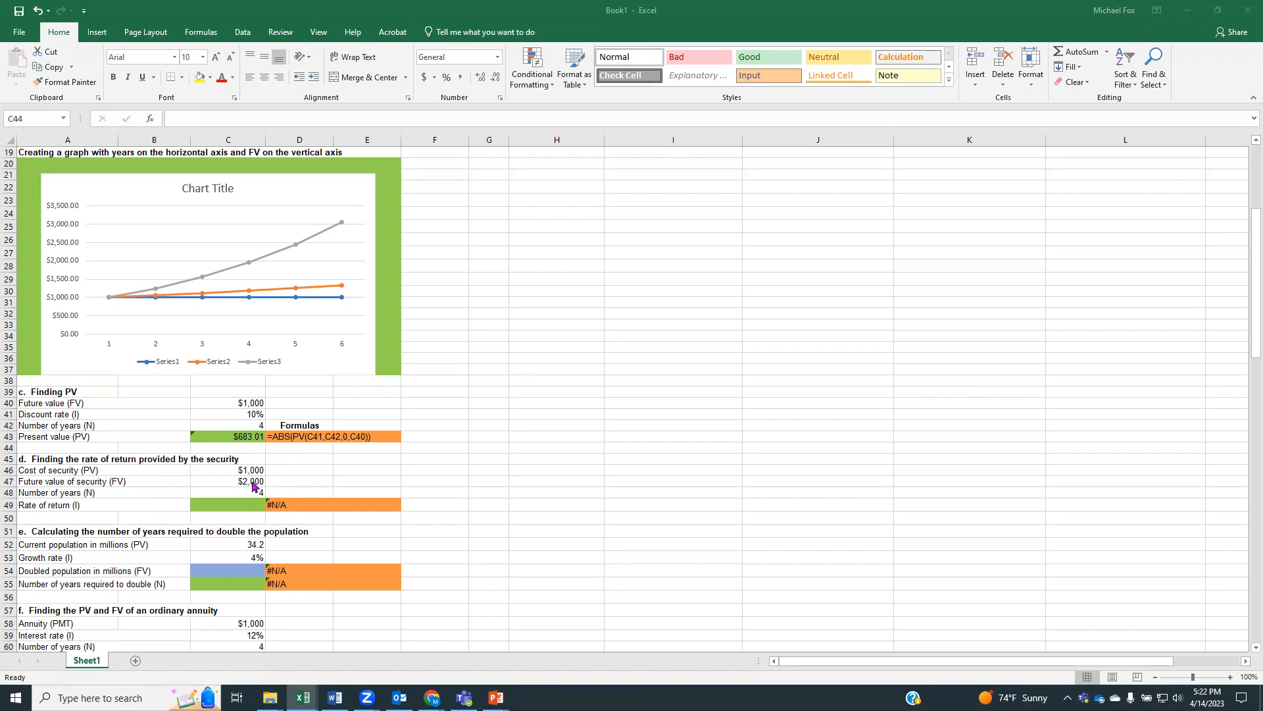
Calculate the security's rate of return in C49 with =RRI(C48,C46,C47)
scroll(487, 447, "down", 3)
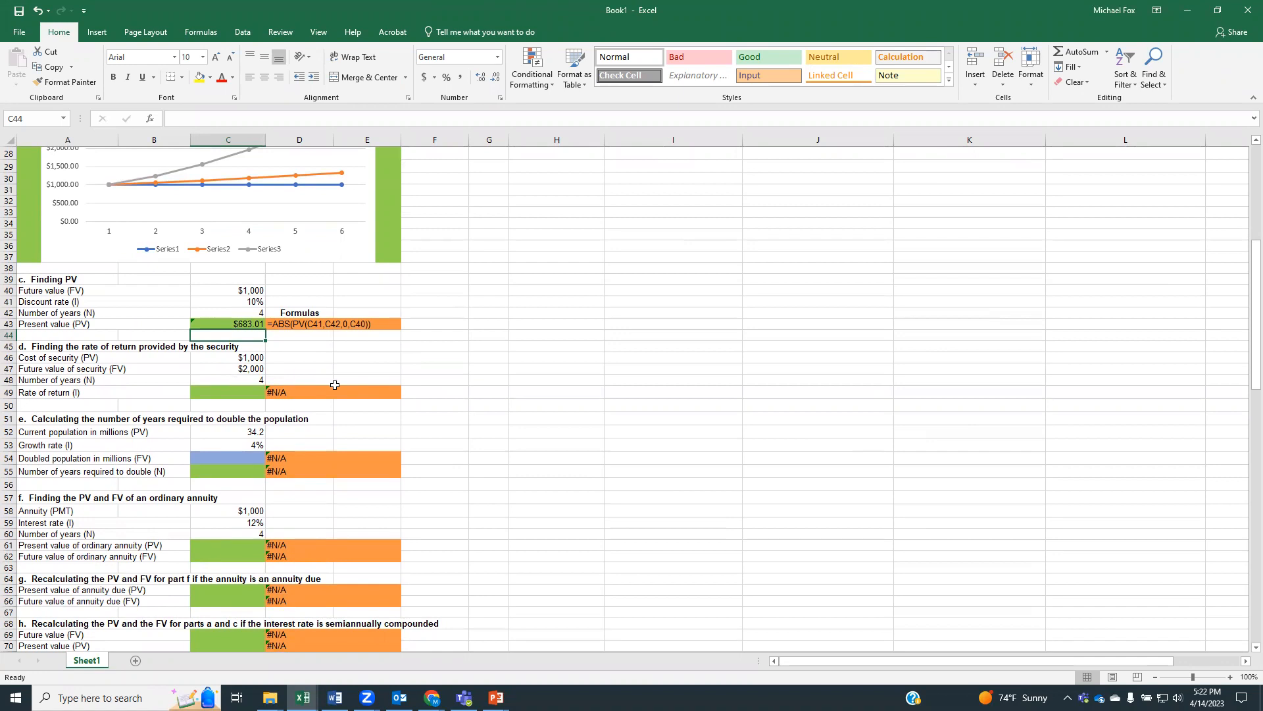
left_click(236, 390)
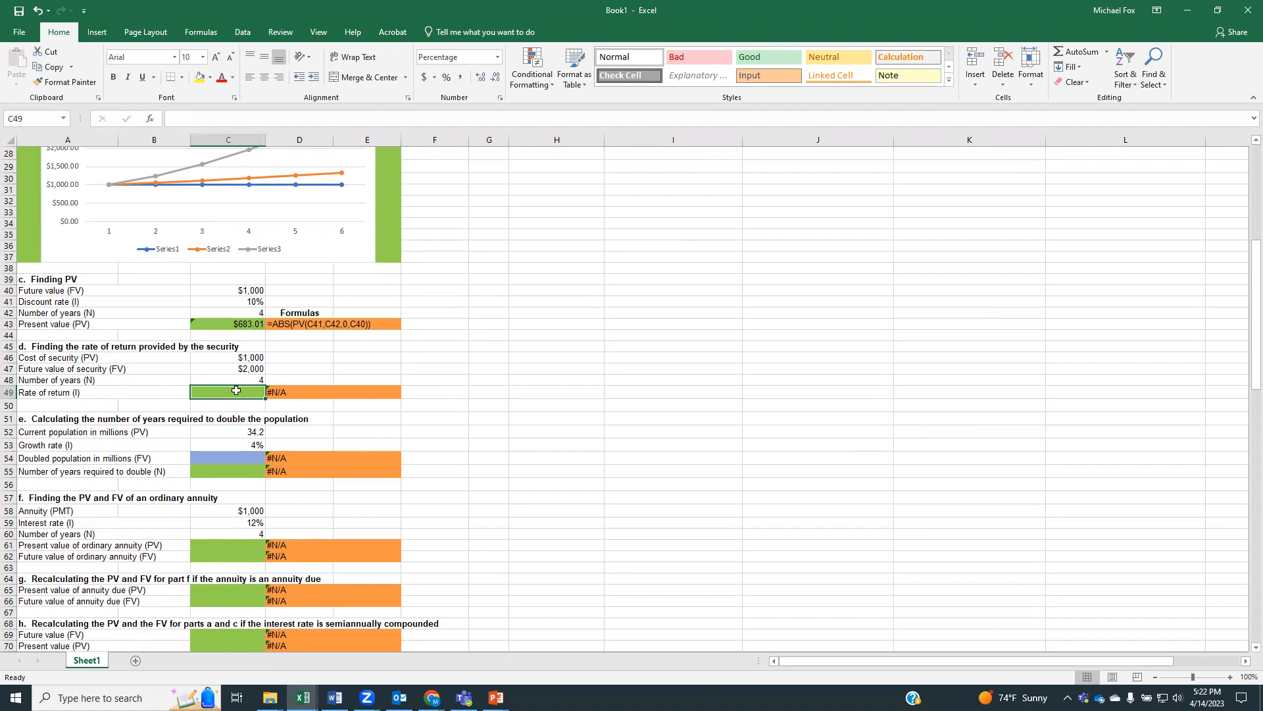
type("=")
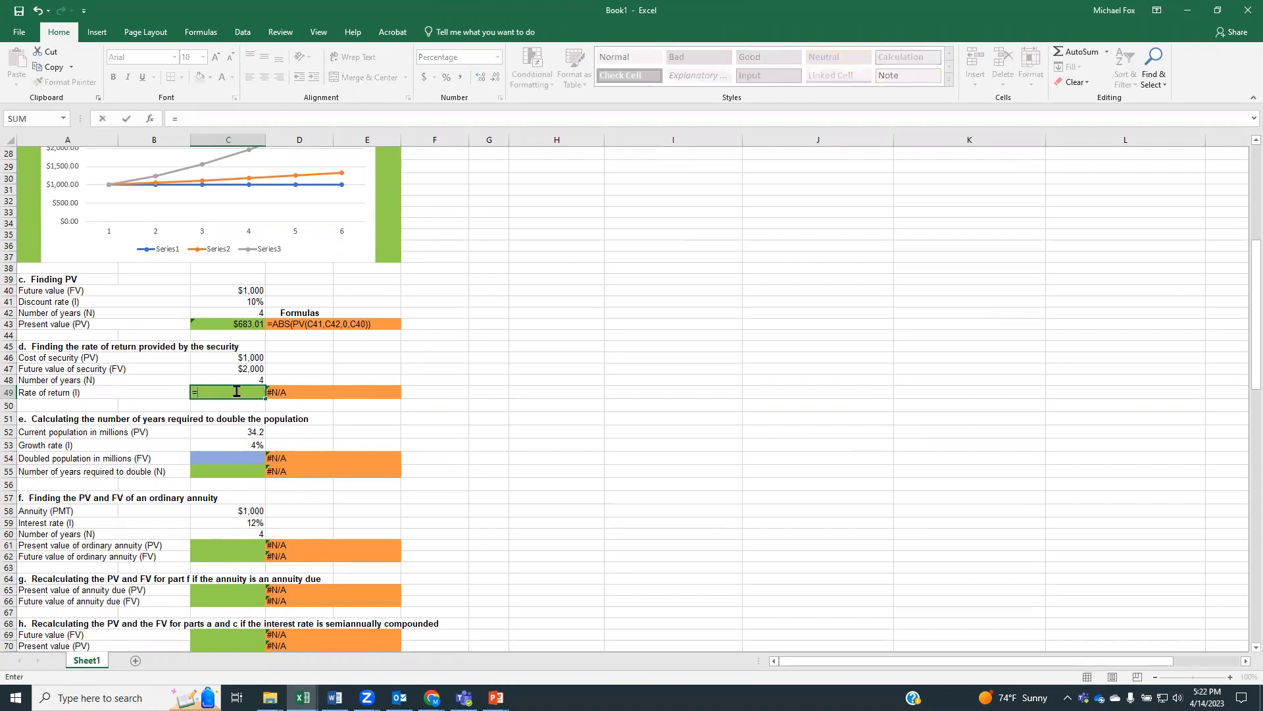
type("rri")
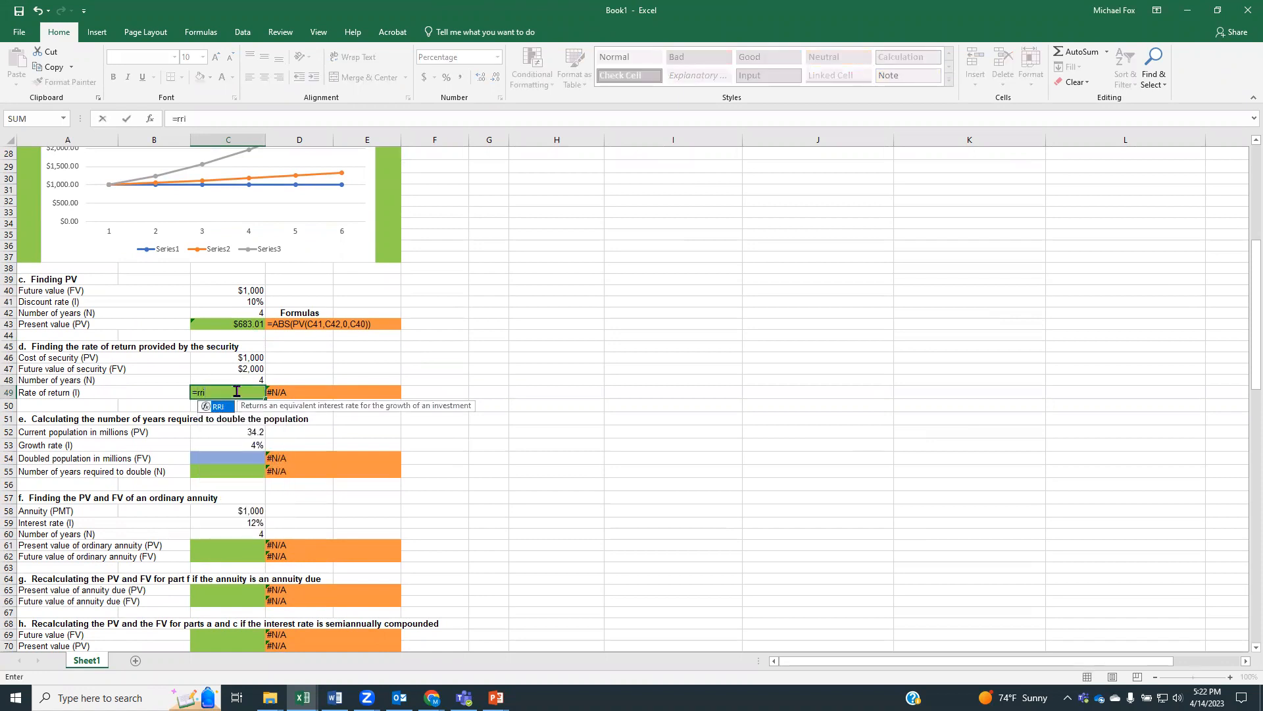
type("(")
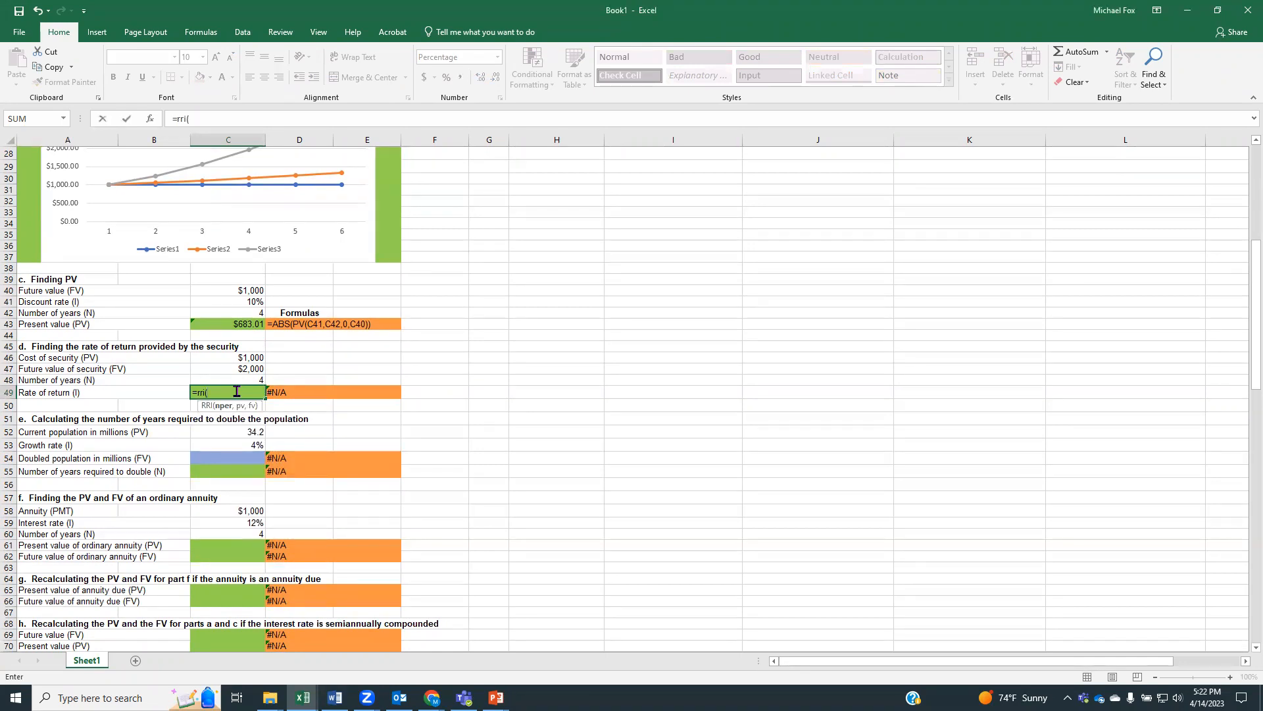
left_click(233, 380)
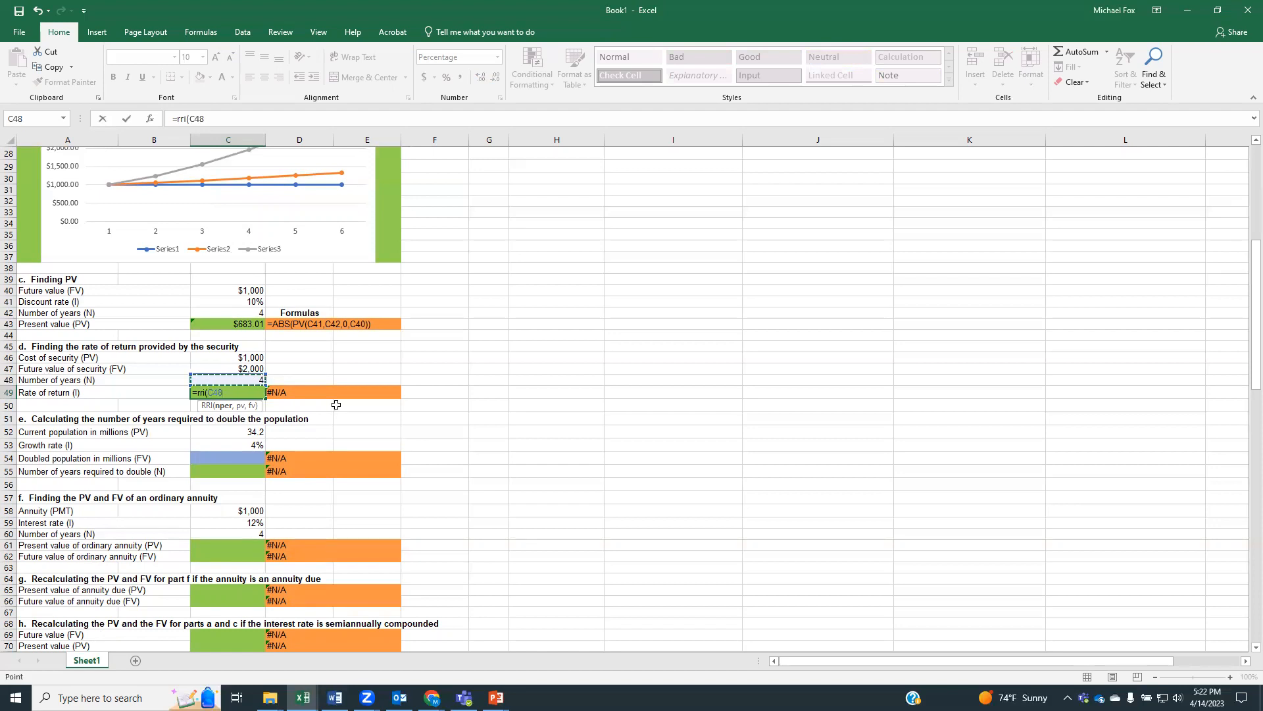
type(",")
left_click(251, 358)
type(",")
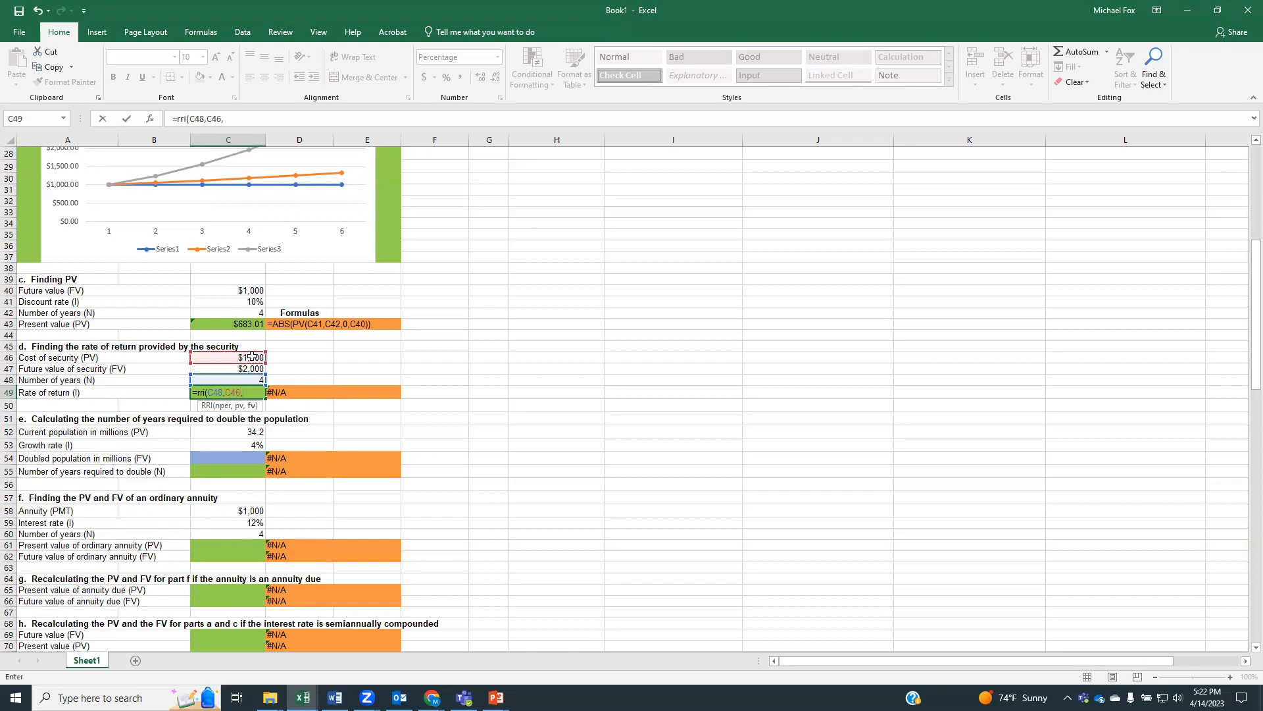
left_click(227, 370)
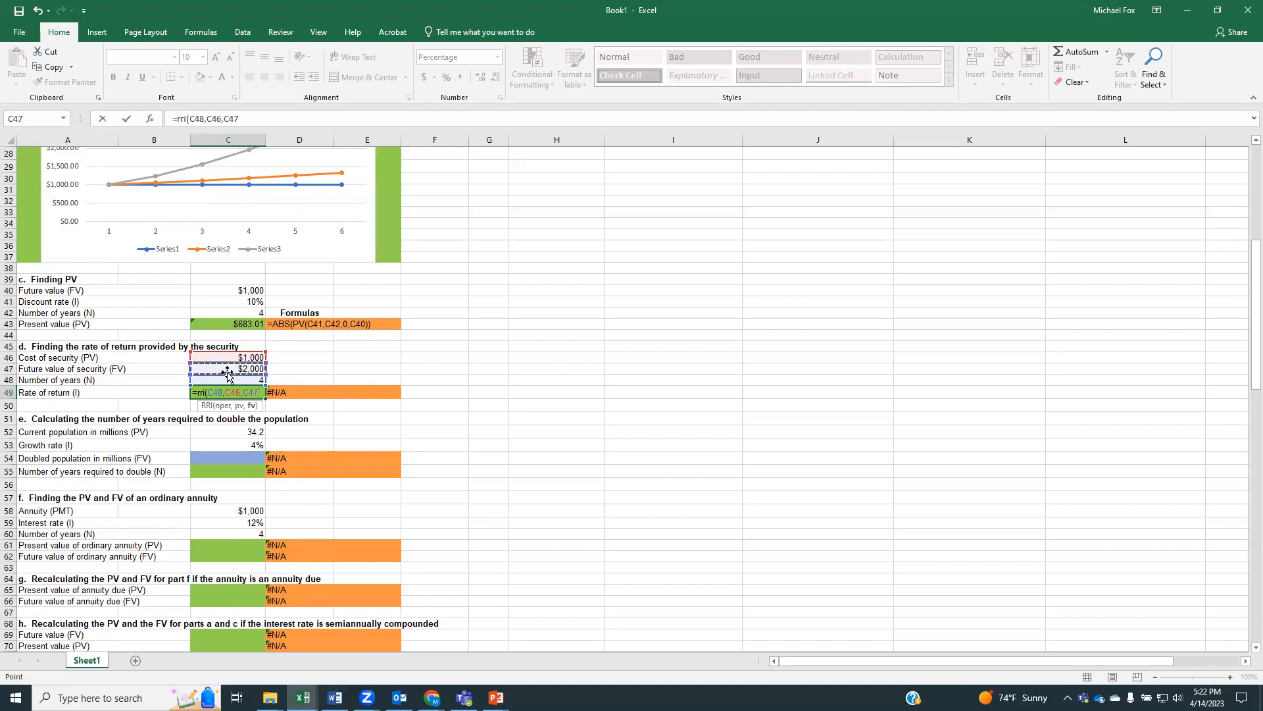
type(")")
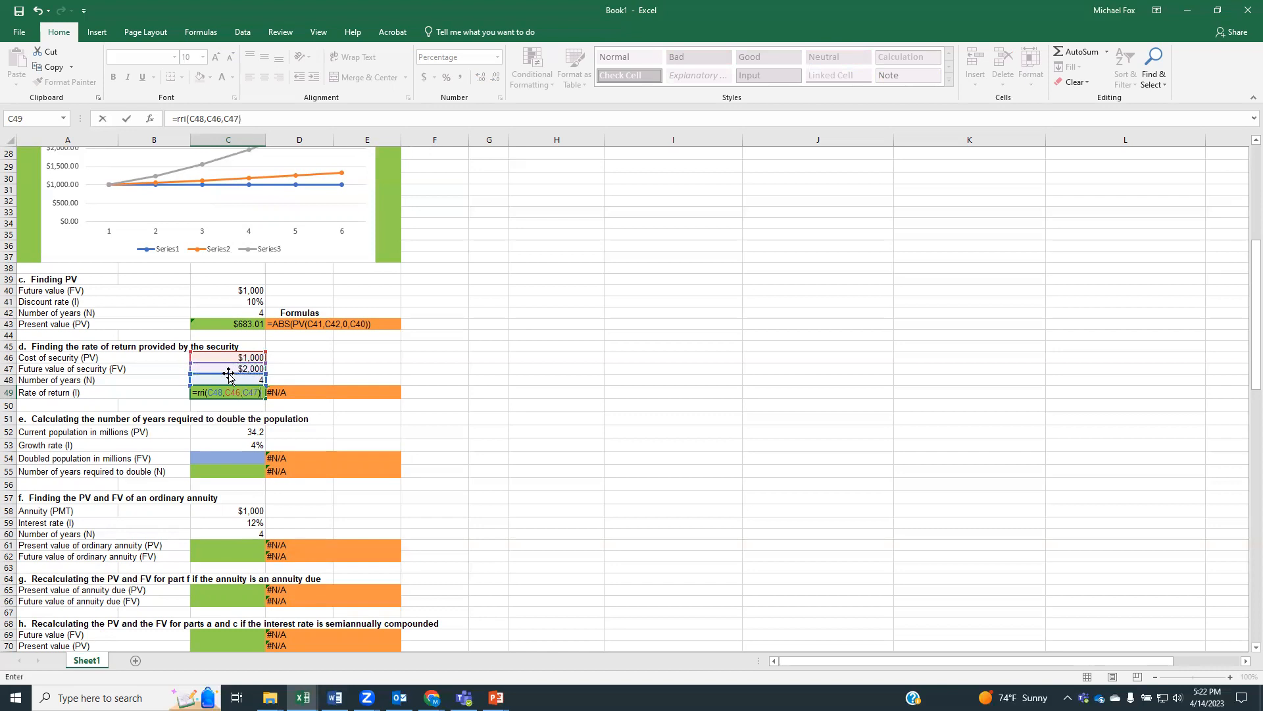
key("Return")
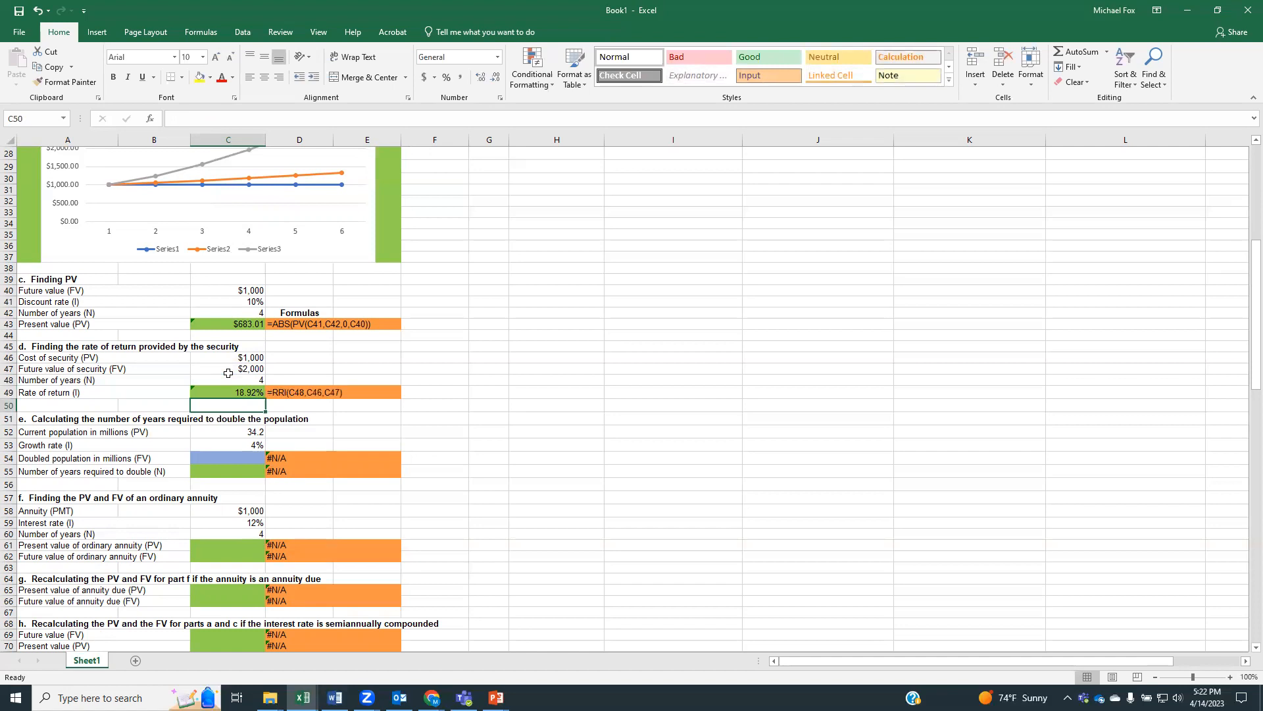
Calculate the doubled population in C54 with =C52*2
scroll(227, 373, "down", 1)
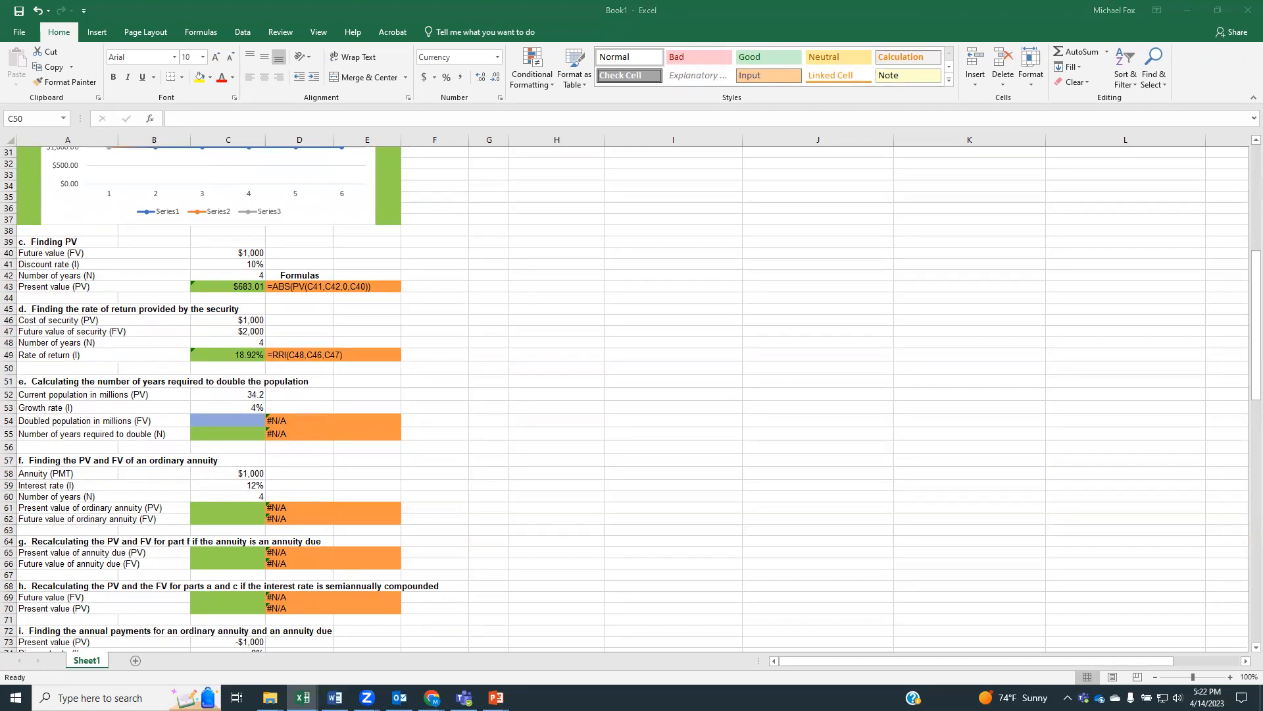
left_click(224, 421)
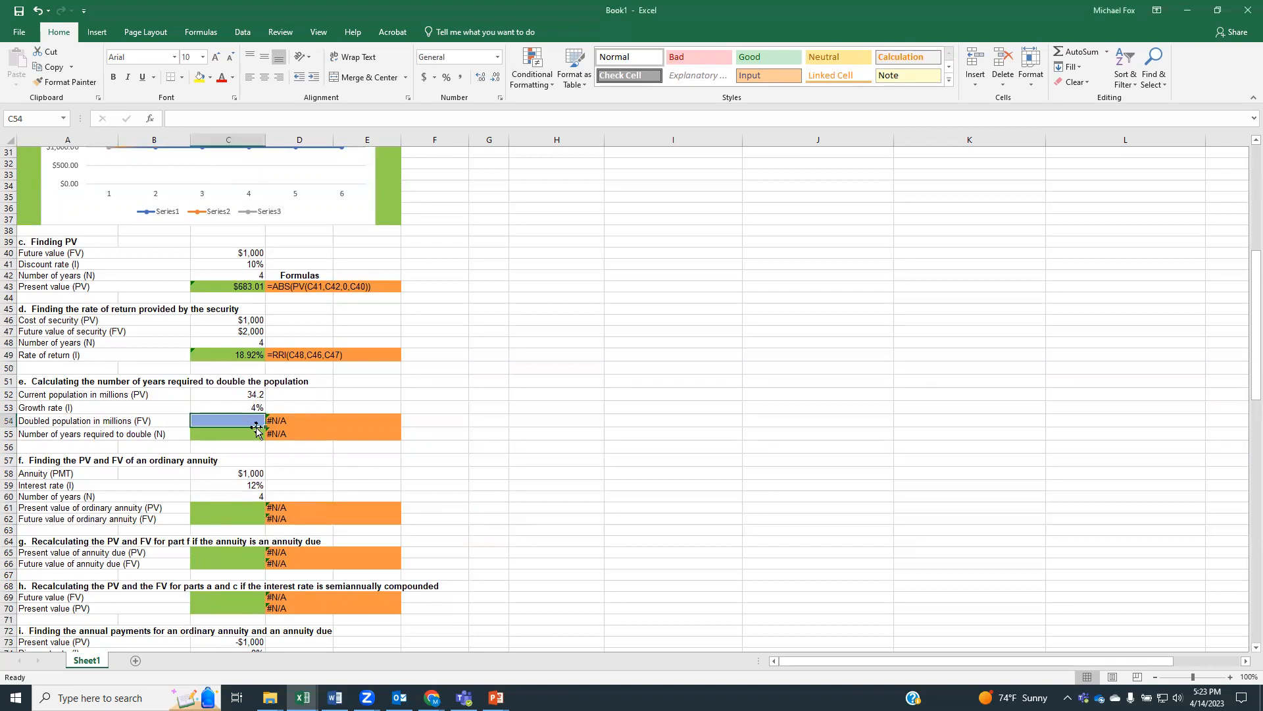
type("=")
left_click(216, 395)
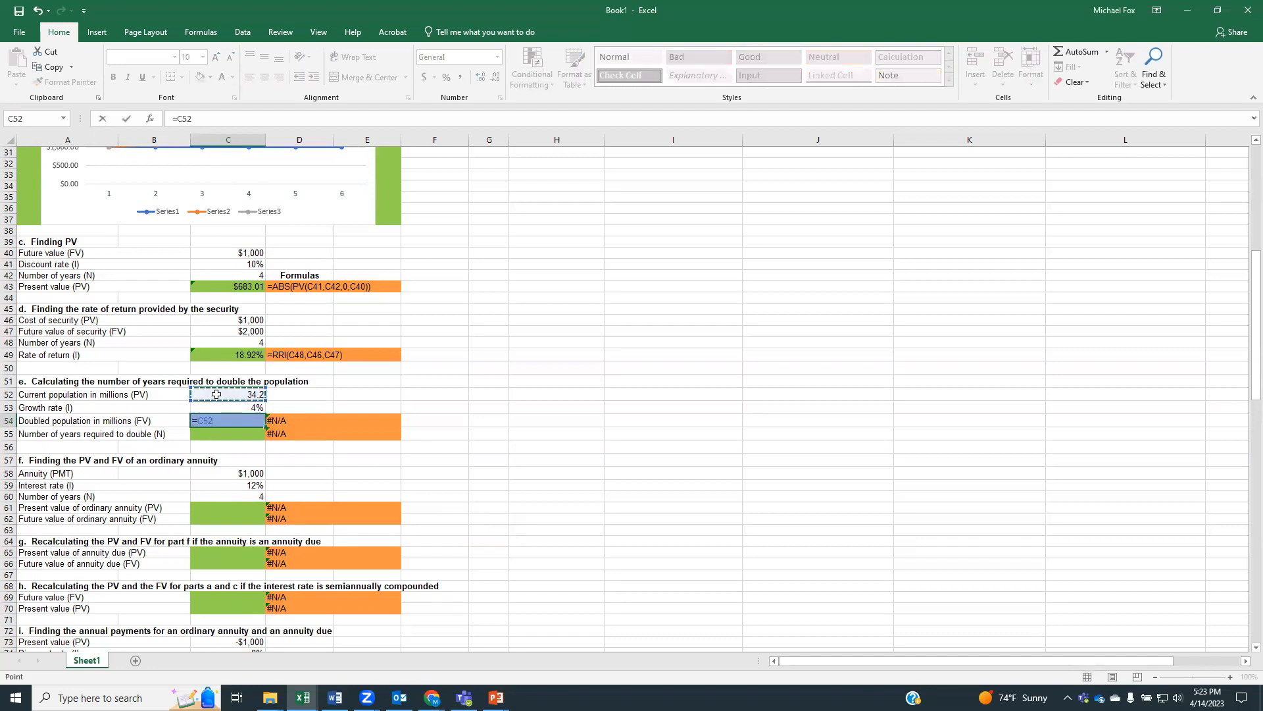
type("*2")
key("Return")
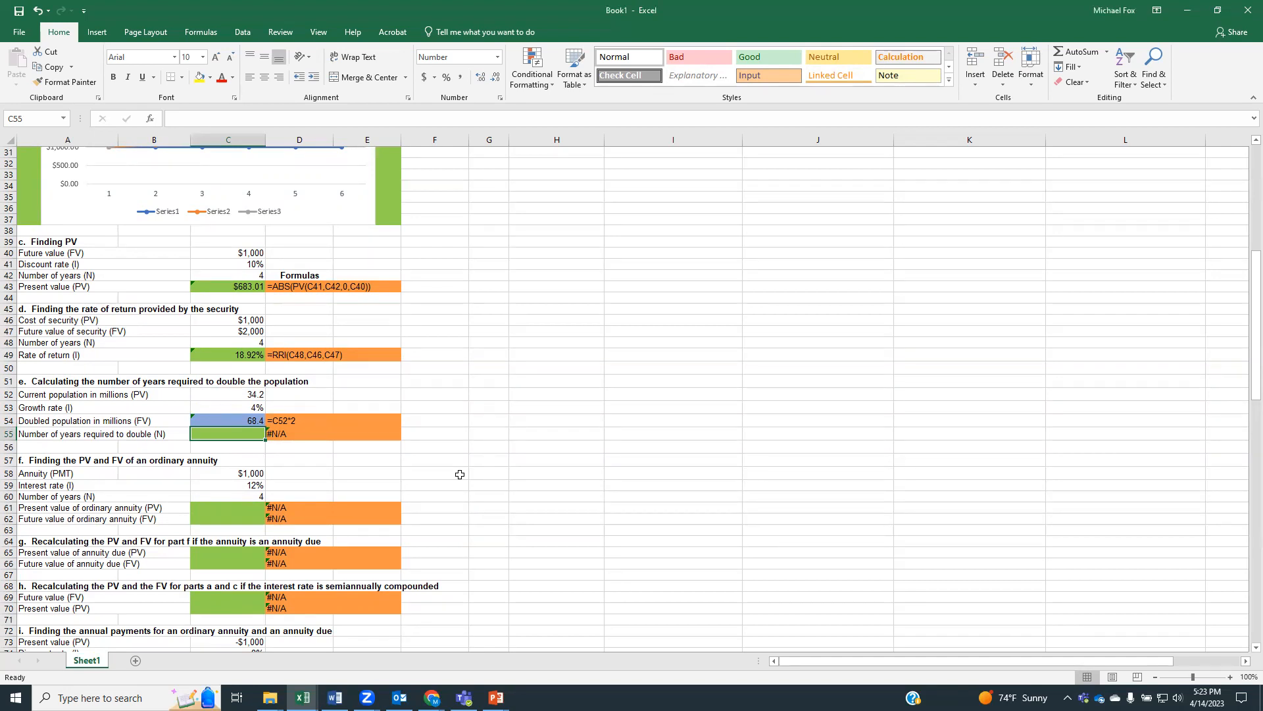
Calculate the number of years required to double the population in C55 with =NPER(C53,0,C52,C54)
type("=np")
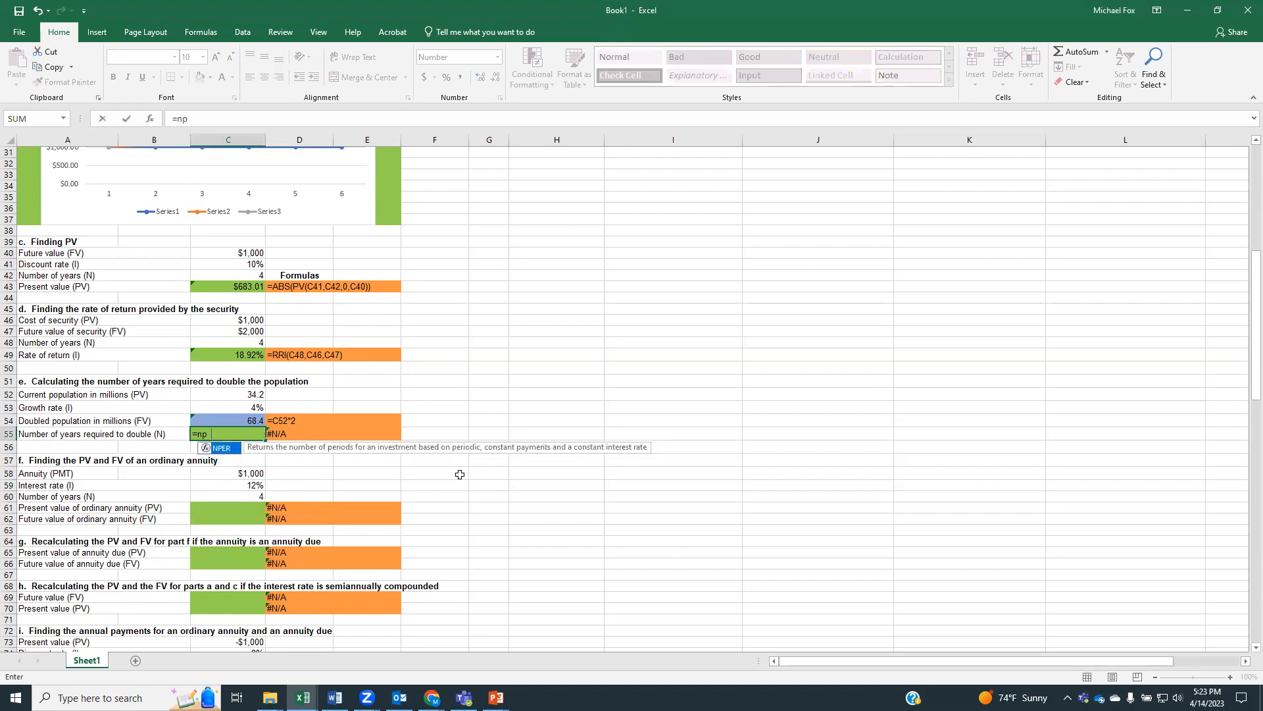
type("er(")
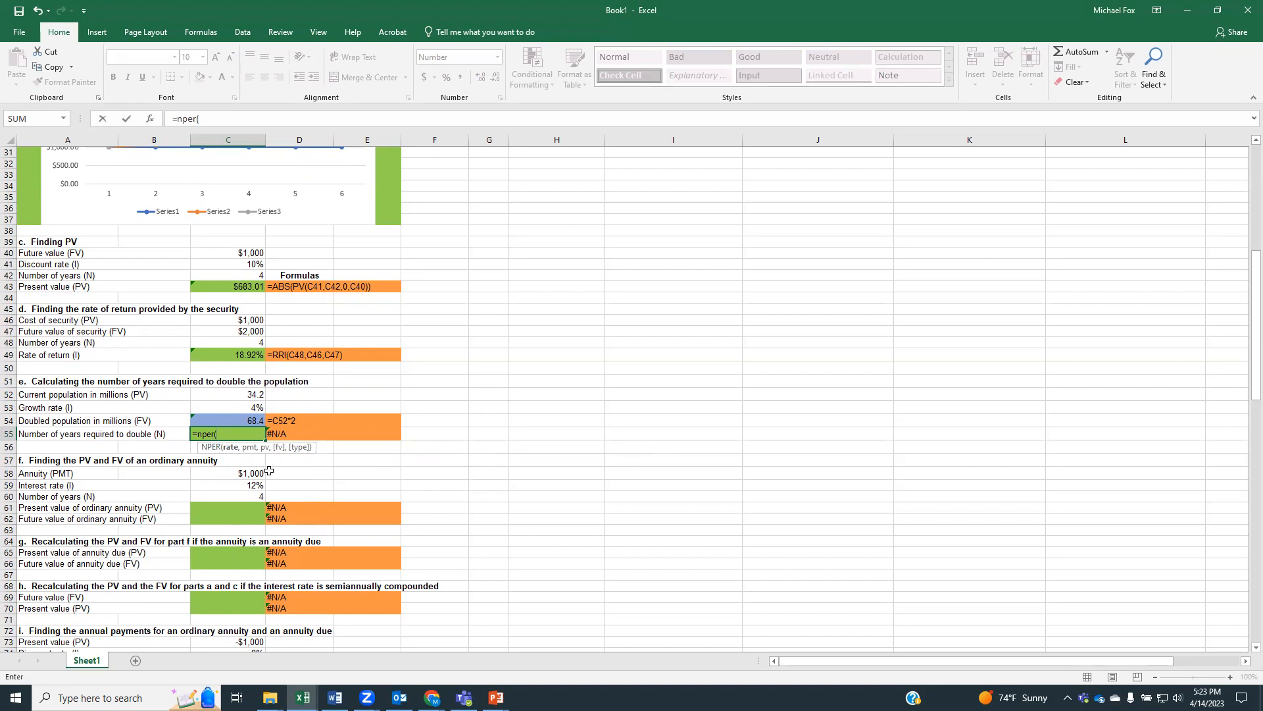
left_click(230, 406)
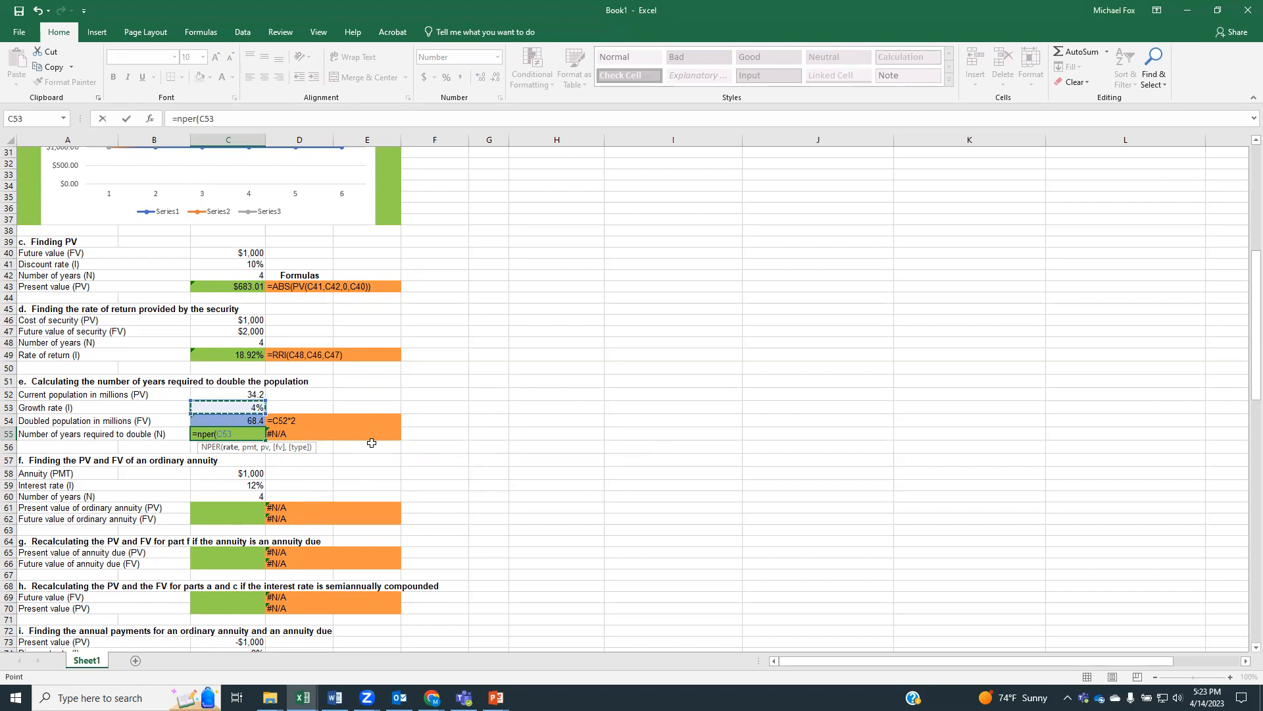
type(",")
type("0")
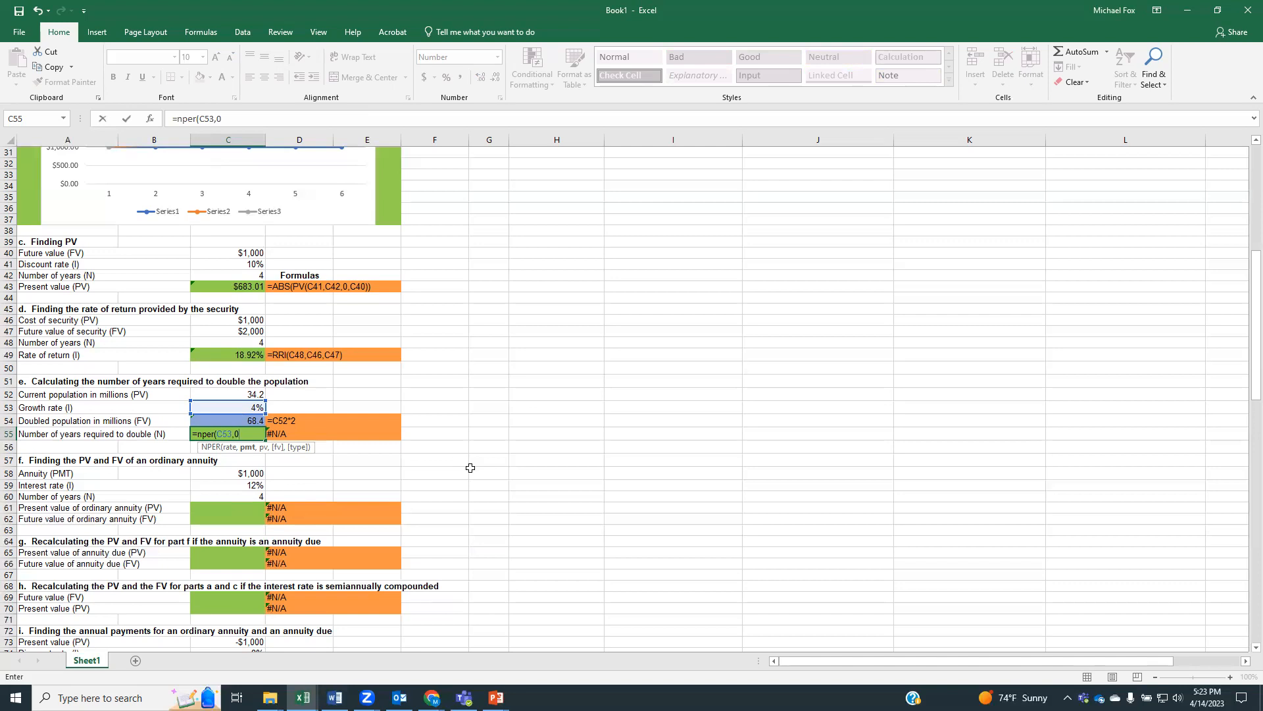
type(",")
left_click(213, 393)
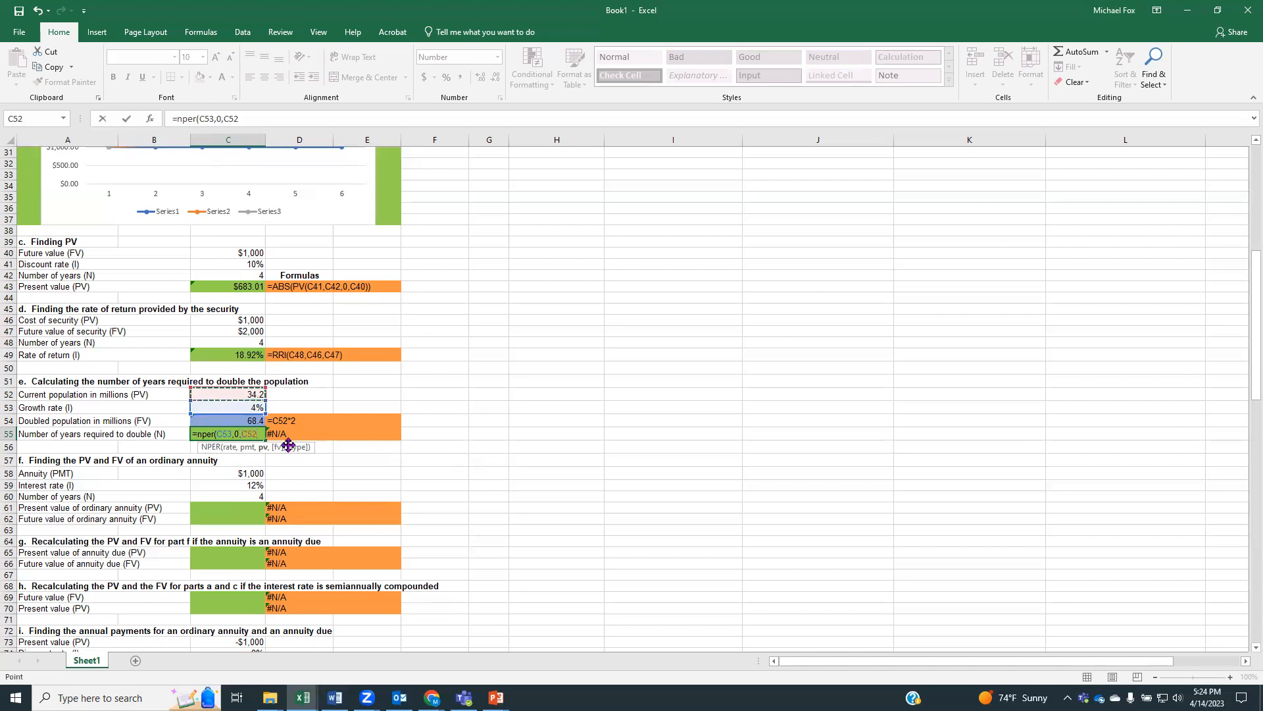
type(",")
left_click(232, 420)
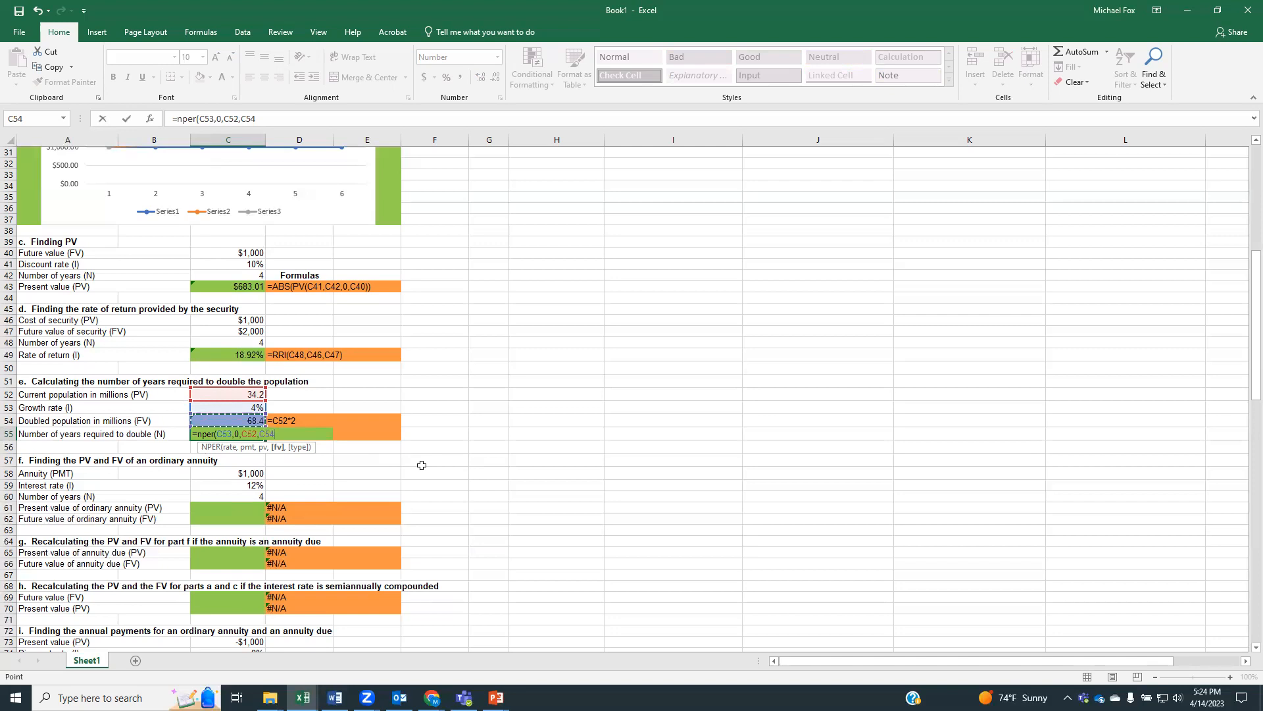
type(")")
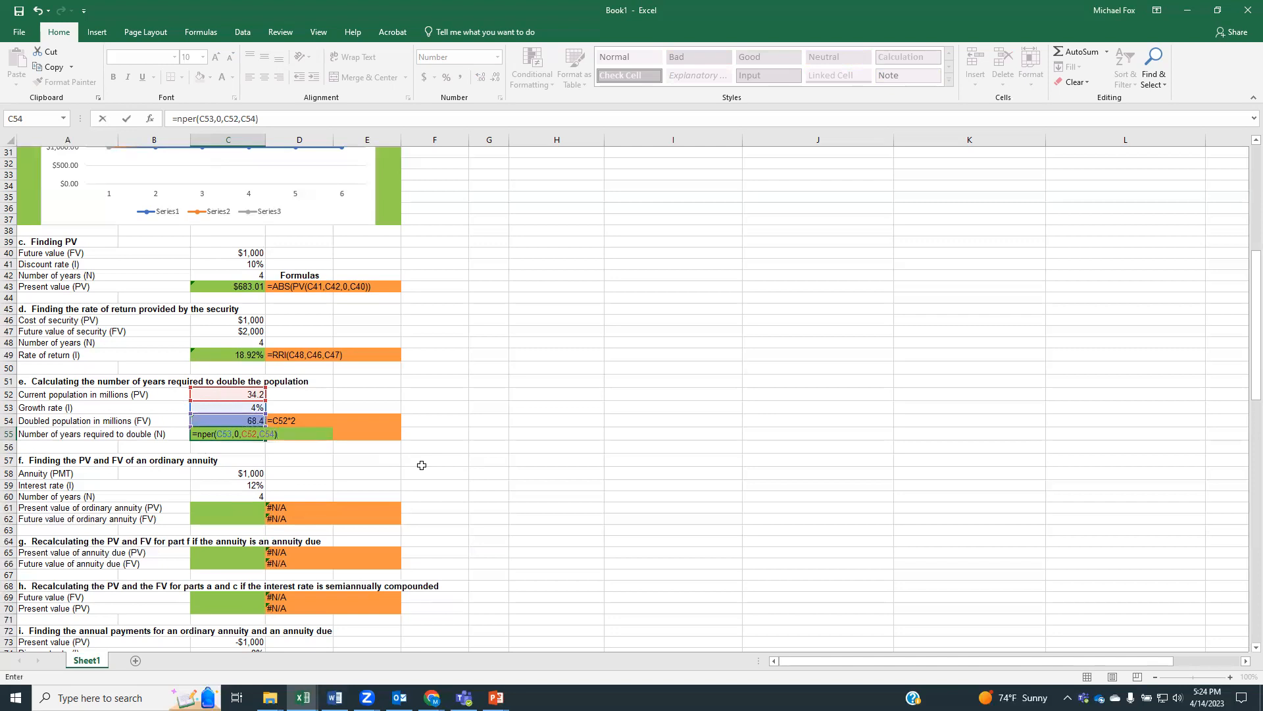
key("Return")
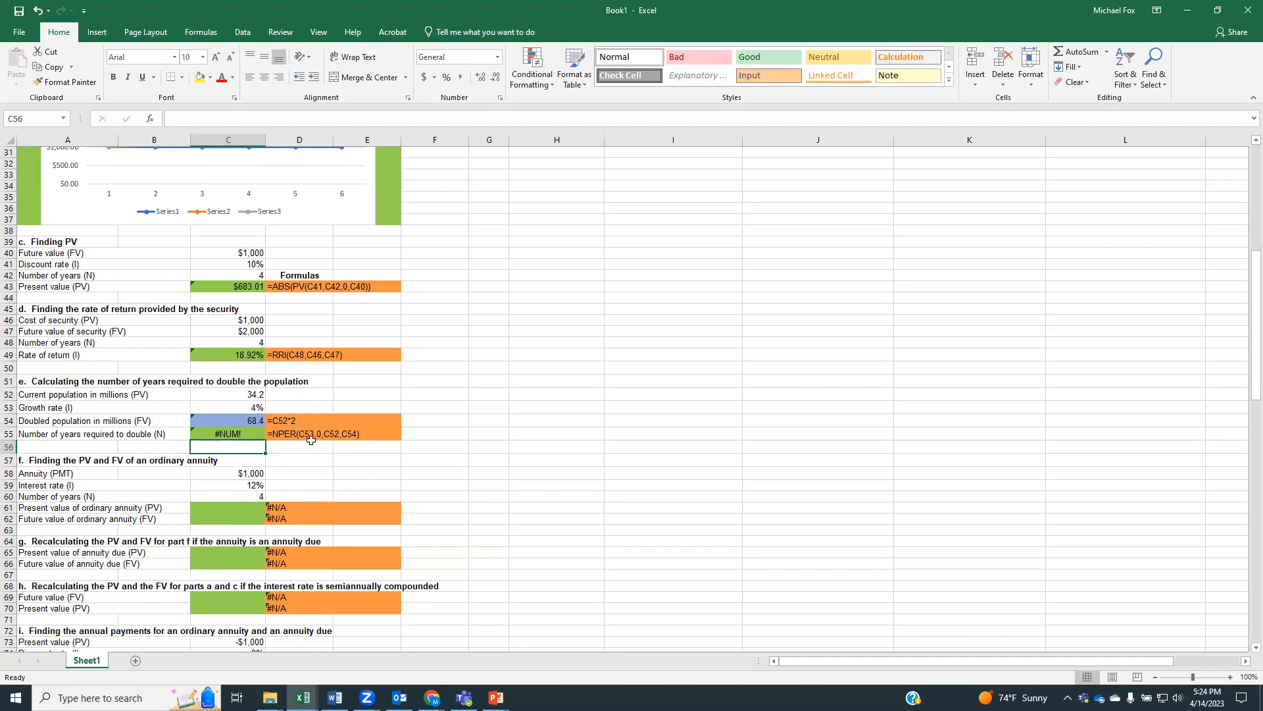
left_click(253, 432)
left_click(283, 432)
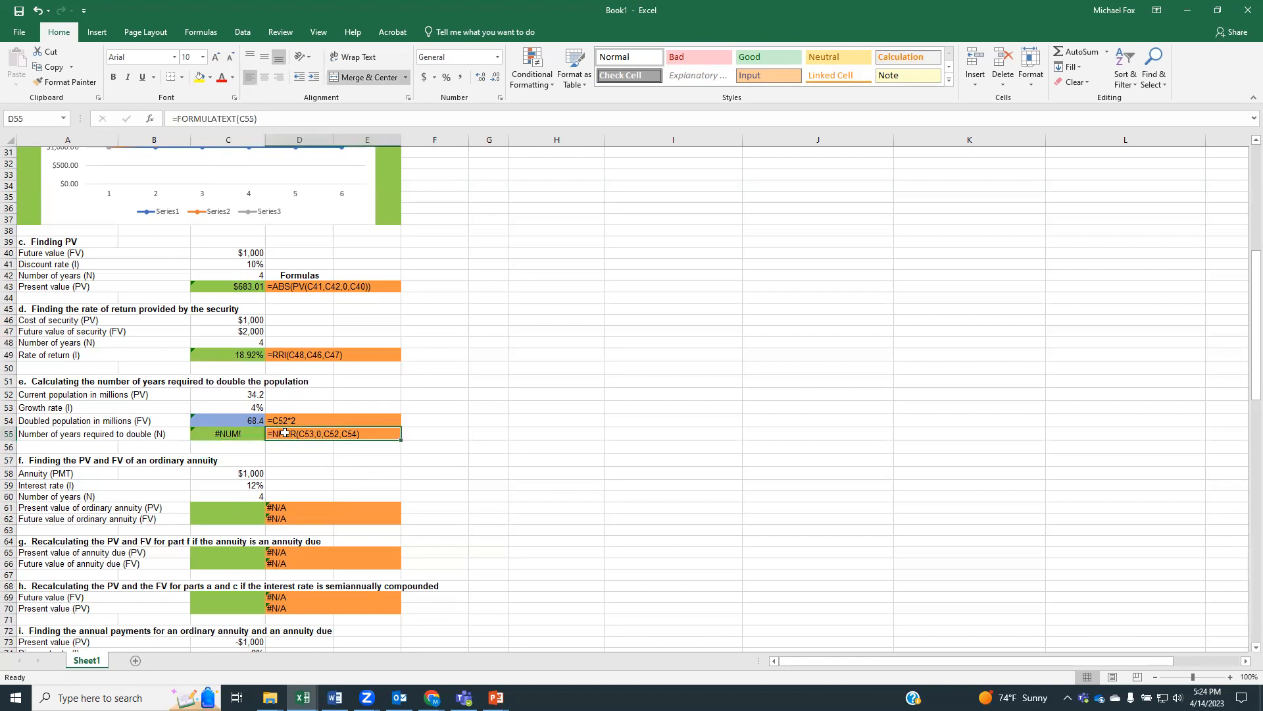
type("=")
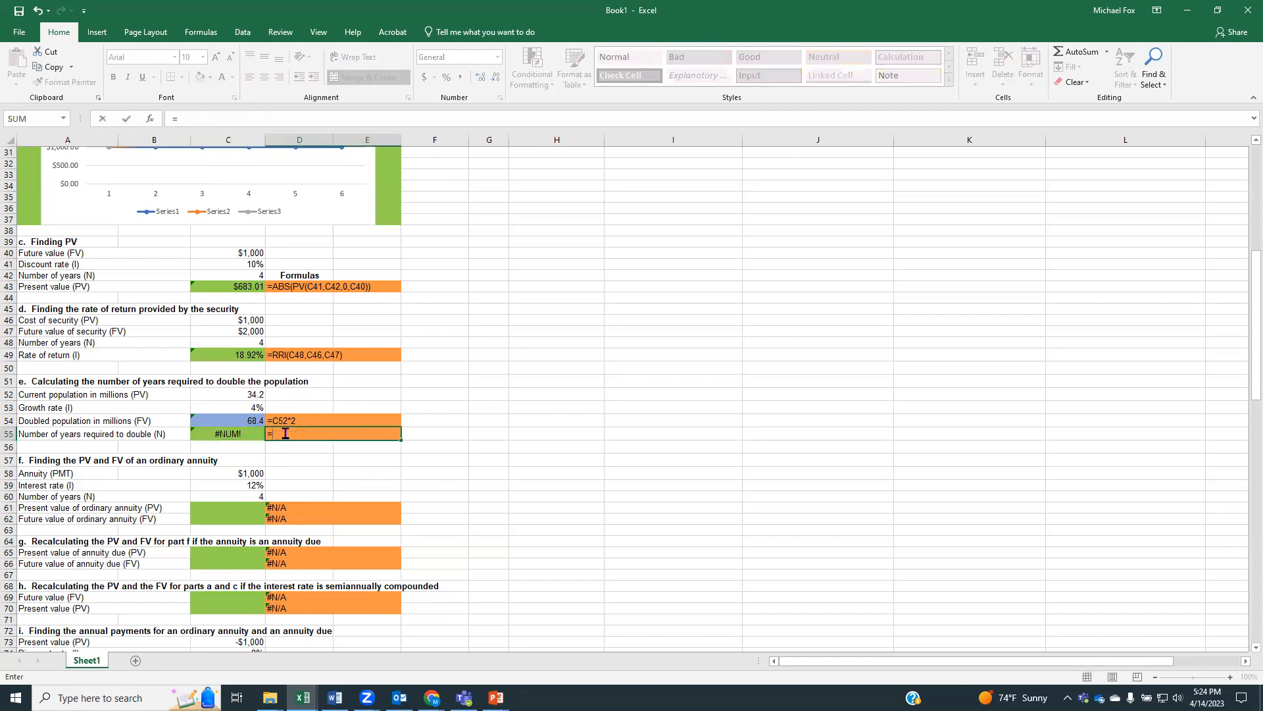
type("abs")
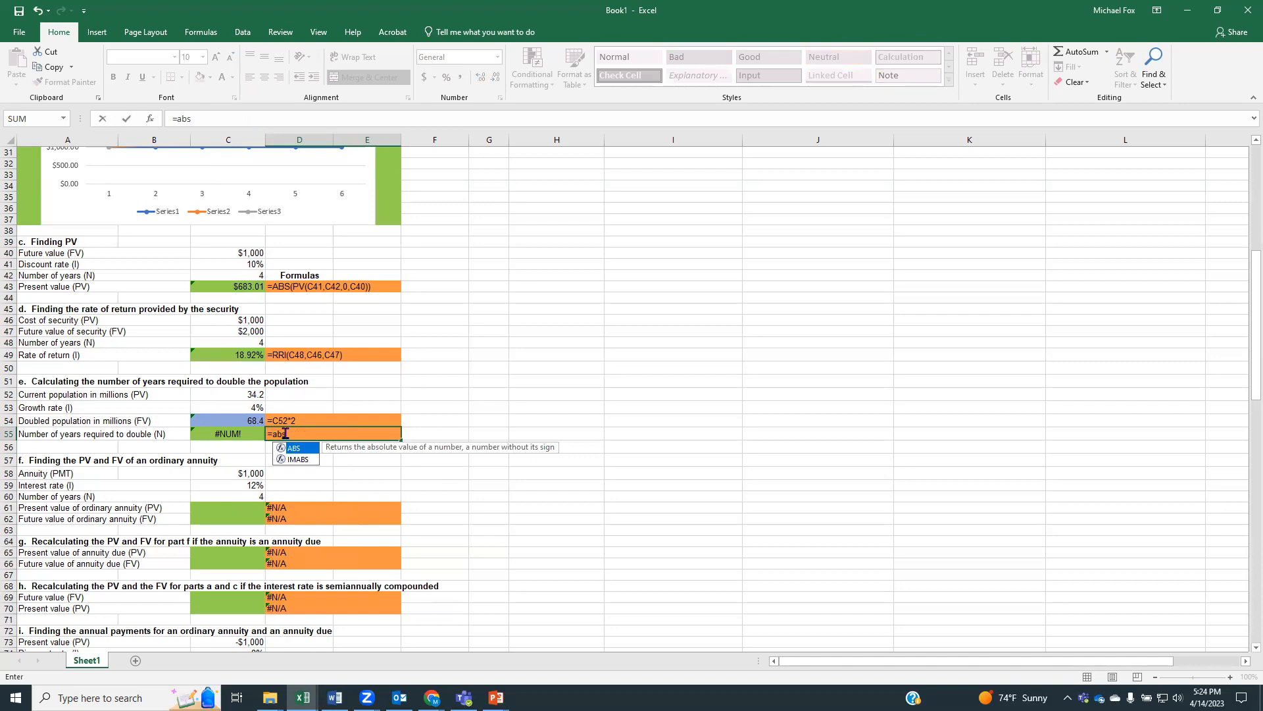
type("(*")
key("BackSpace")
key("BackSpace")
key("BackSpace")
key("BackSpace")
key("BackSpace")
key("BackSpace")
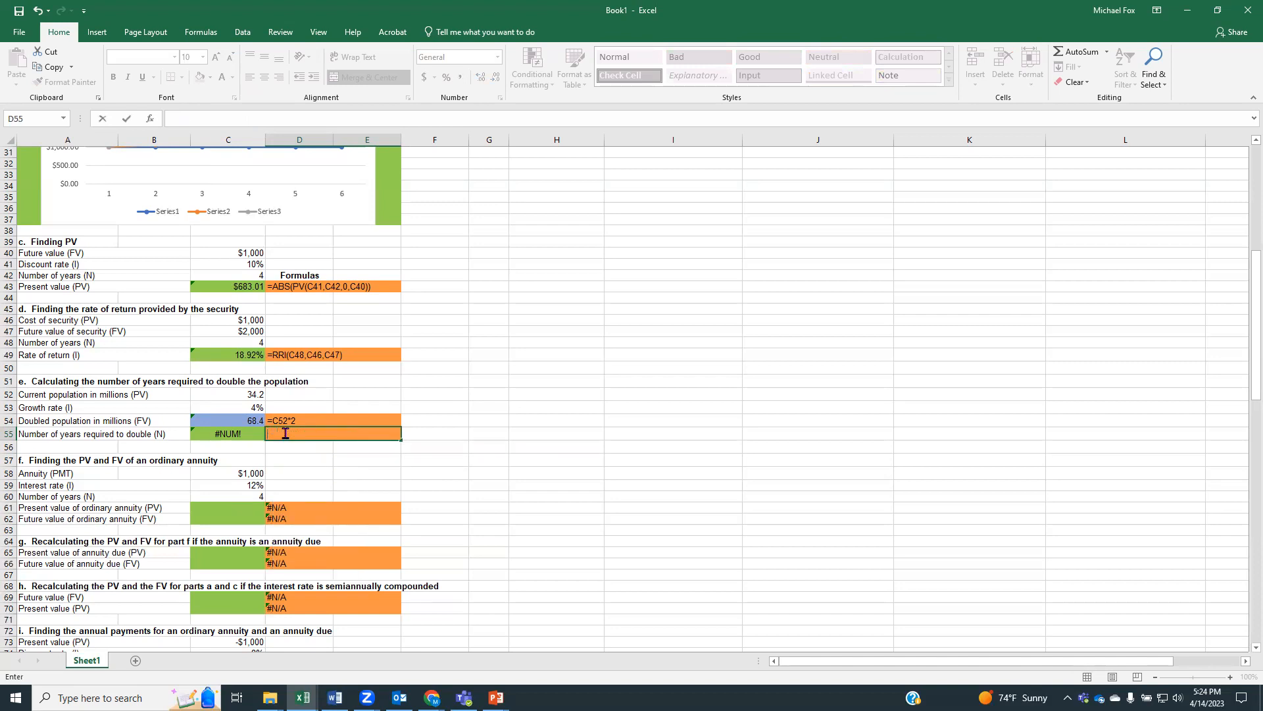
key("Return")
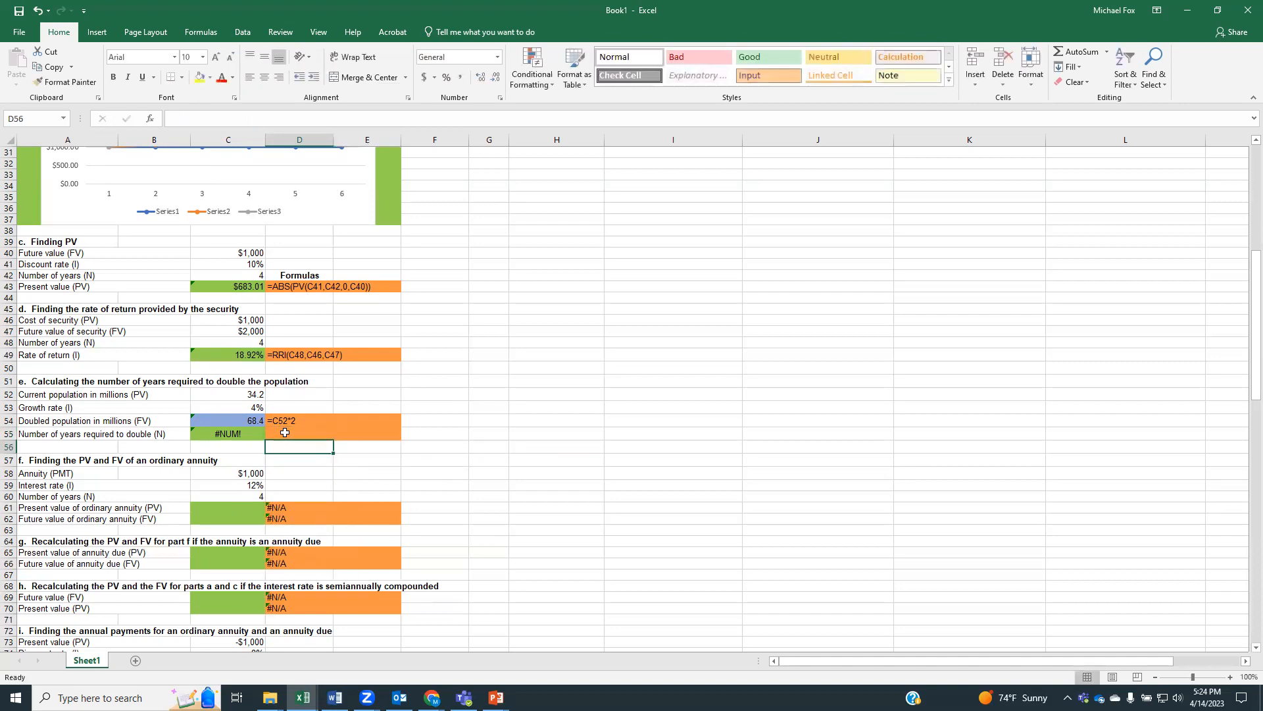
key("ctrl+z")
Wrap the doubling-time formula in C55 in an absolute value, making it =ABS(NPER(C53,0,C52,C54))
left_click(228, 436)
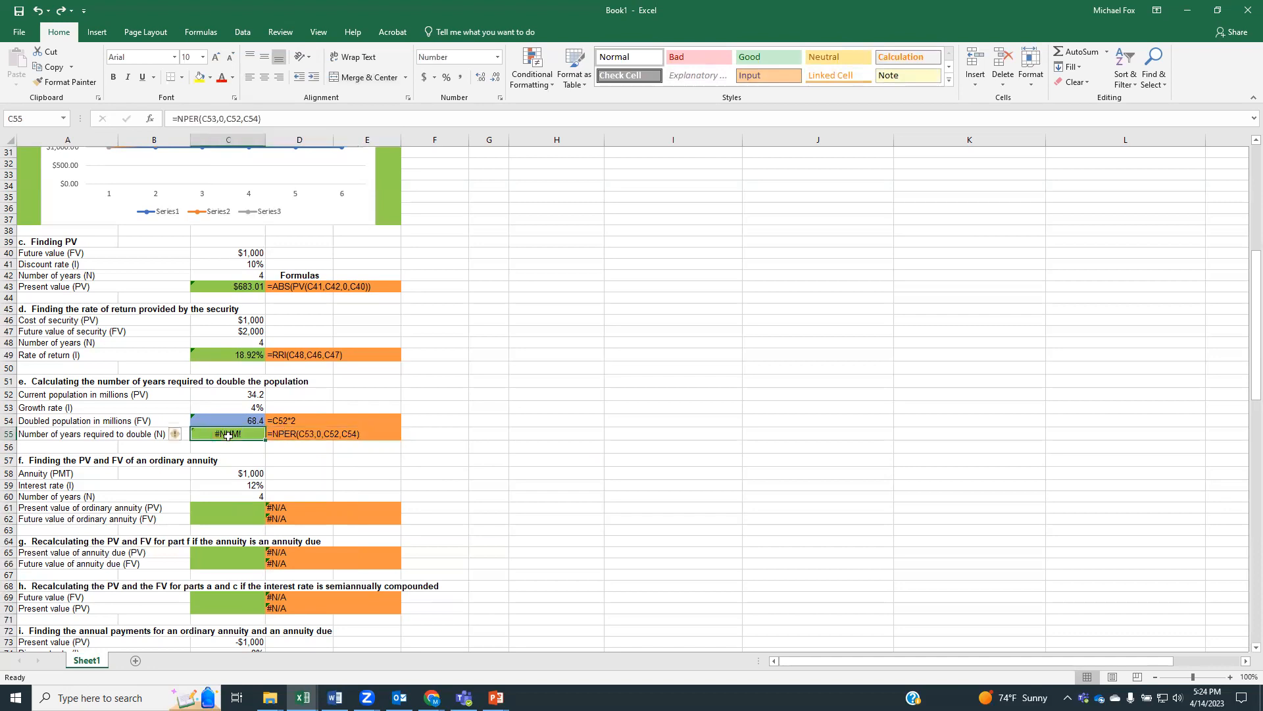
left_click(176, 118)
type("abs*")
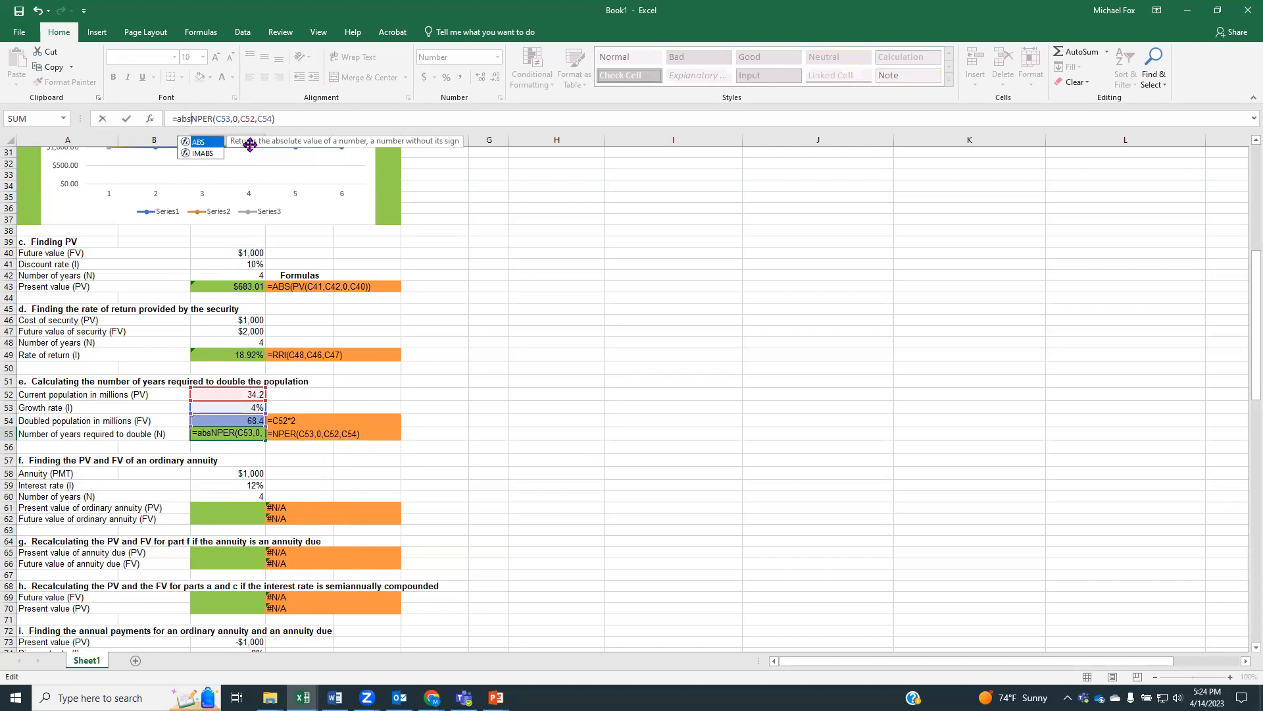
key("BackSpace")
type("(")
left_click(294, 121)
type(")")
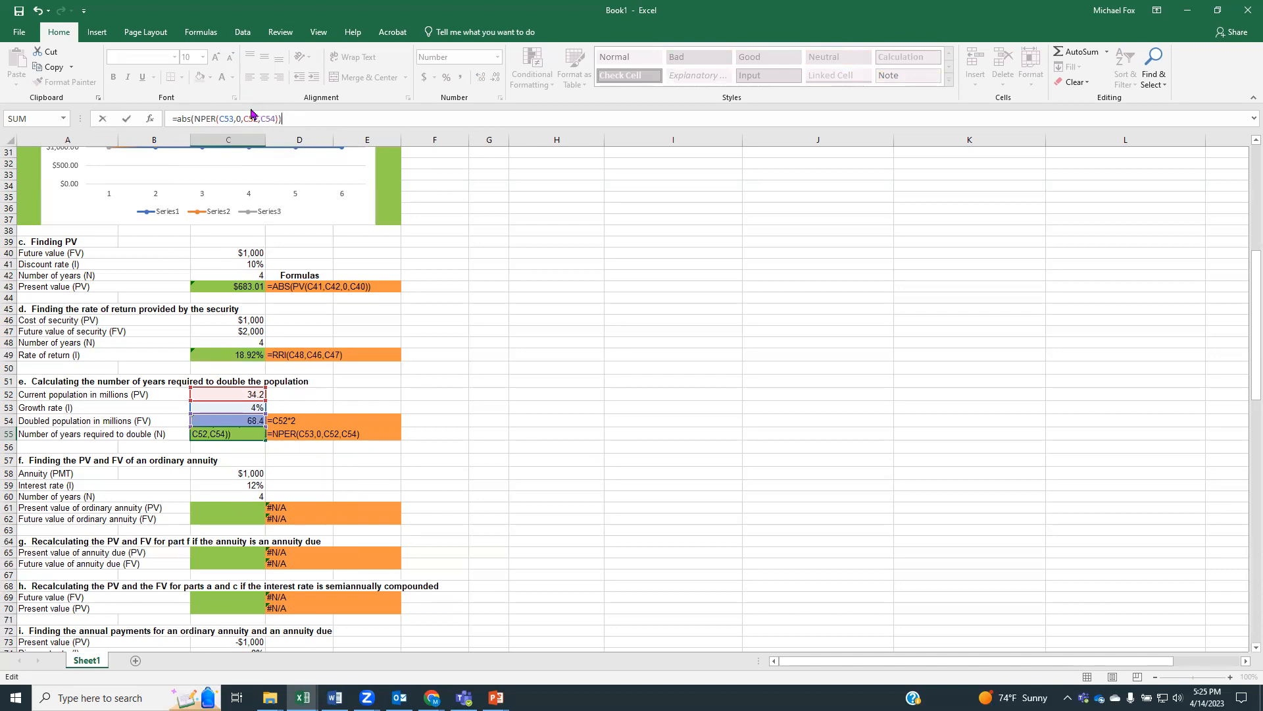
key("Return")
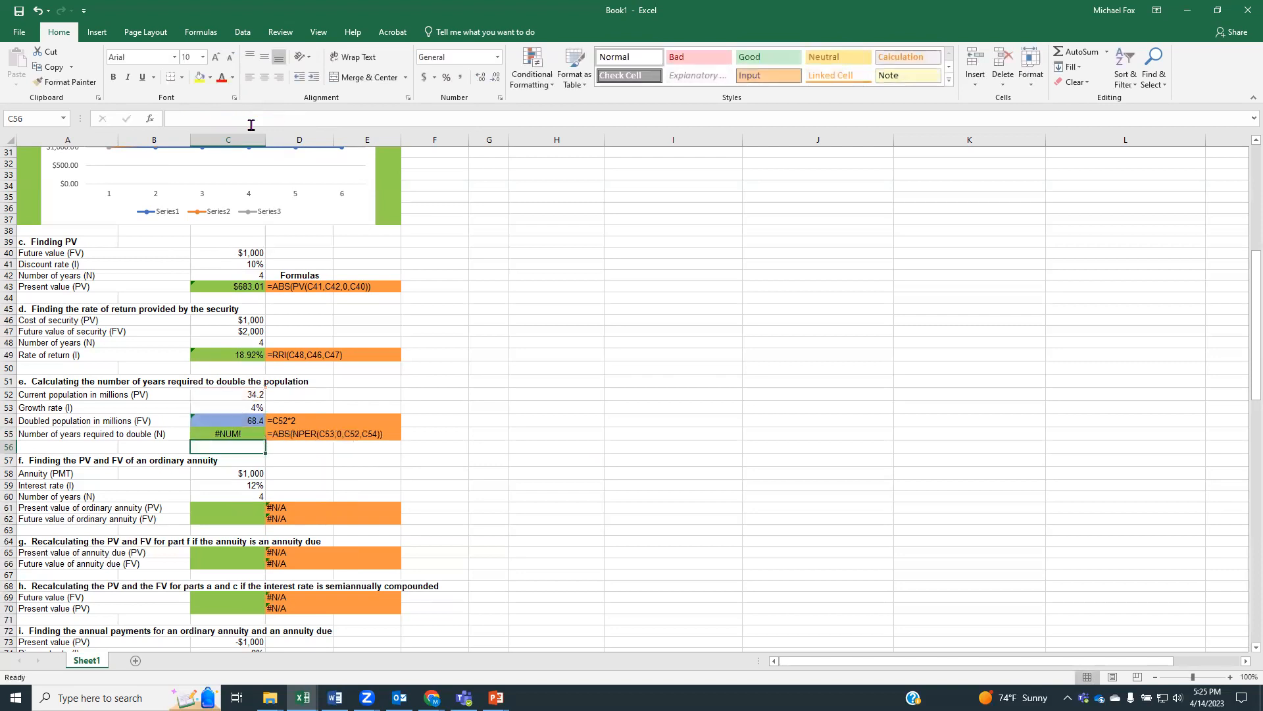
Make the present value argument negative in C55 so the formula reads =ABS(NPER(C53,0,-C52,C54))
left_click(235, 435)
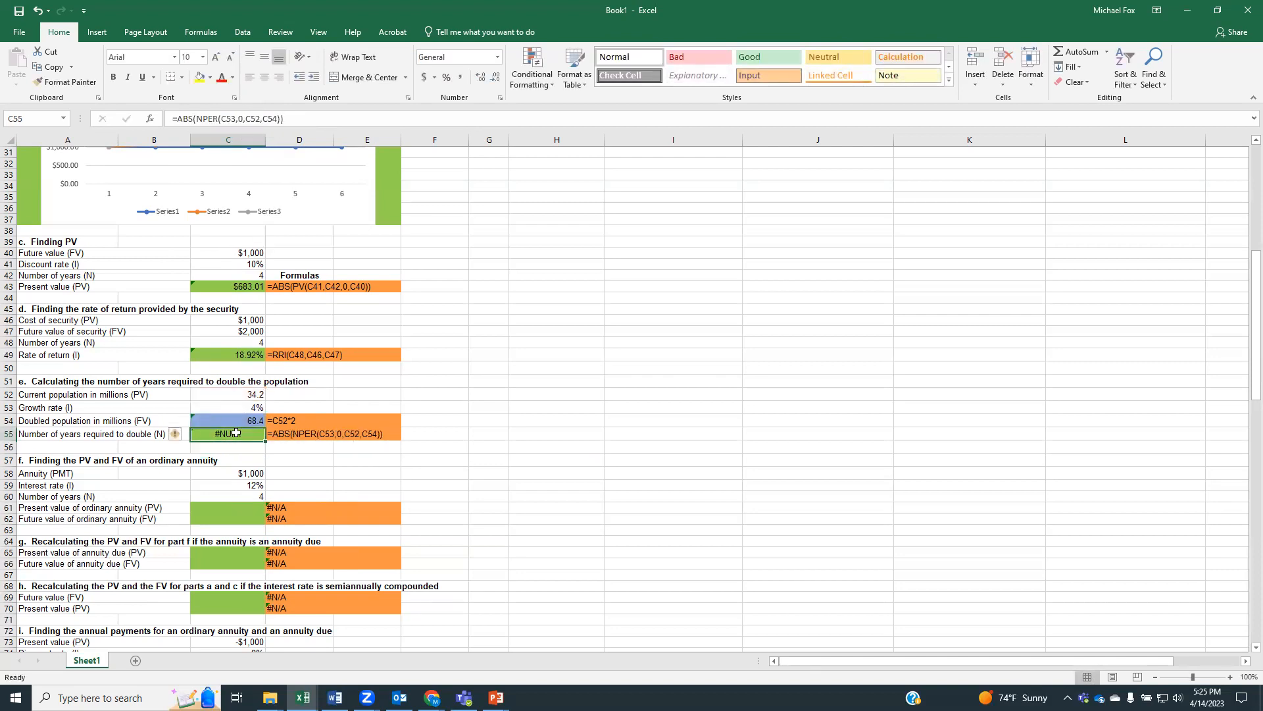
left_click(245, 118)
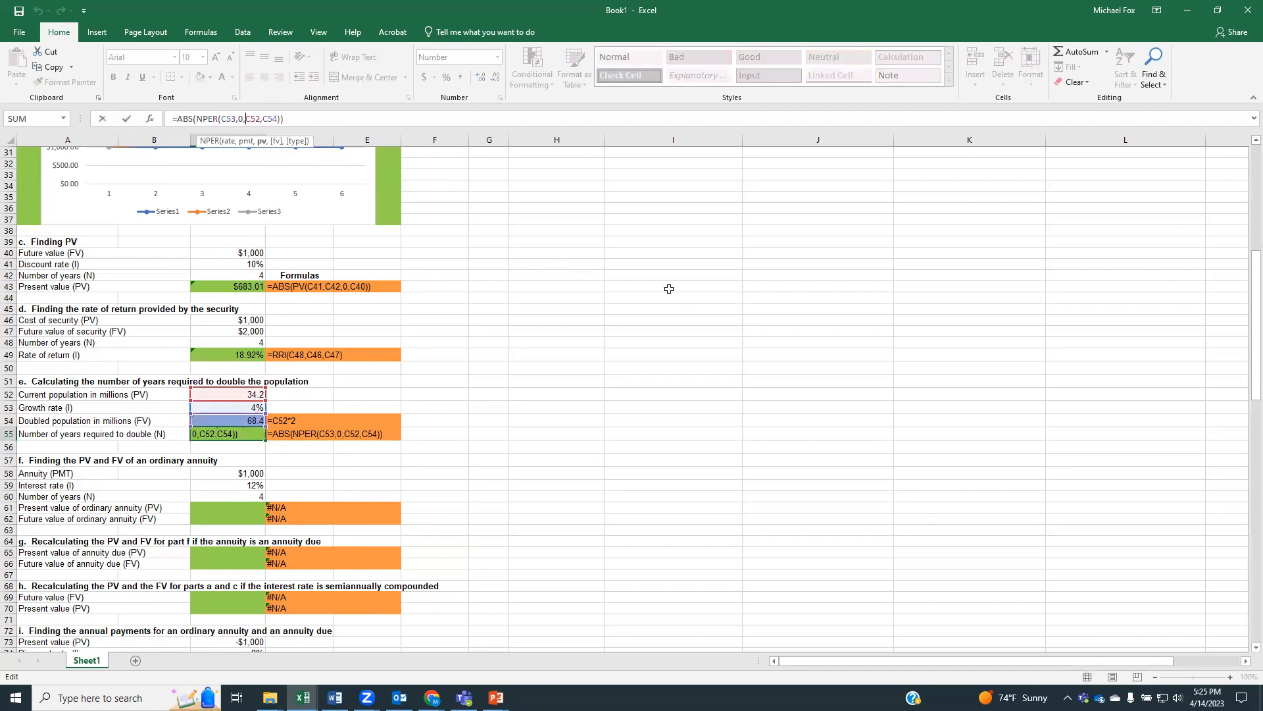
type("-")
key("Return")
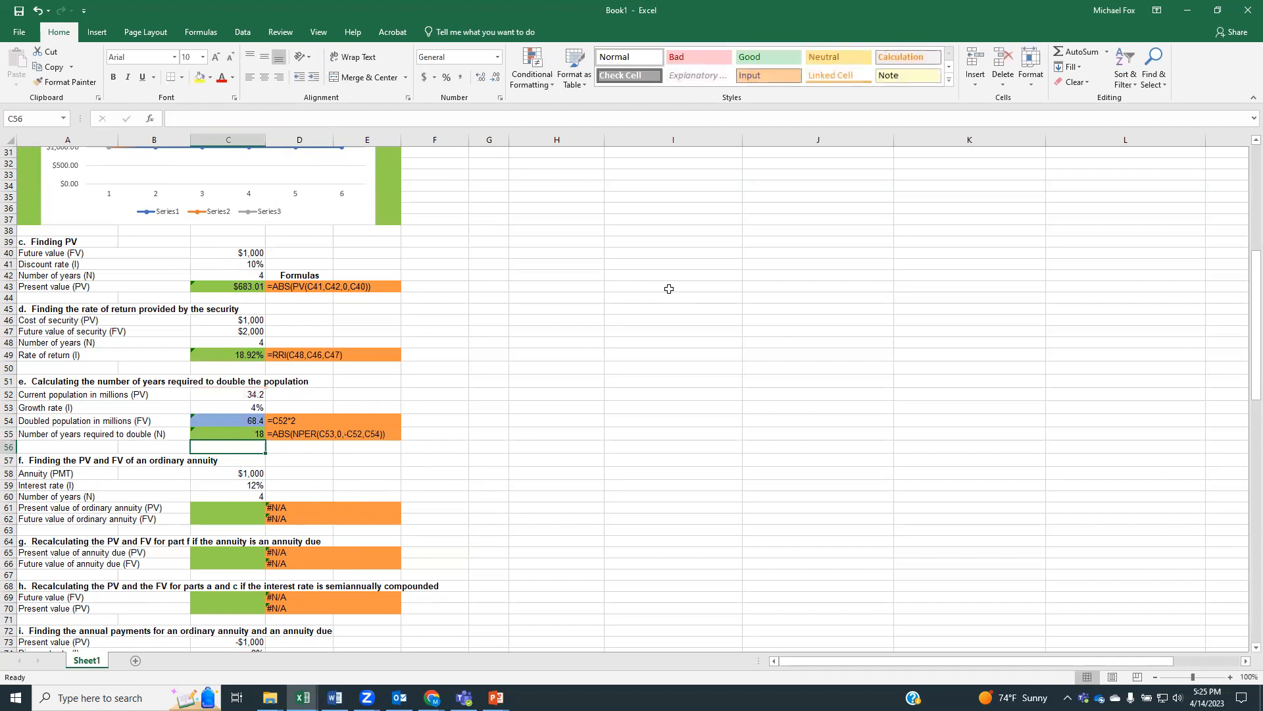
left_click(262, 435)
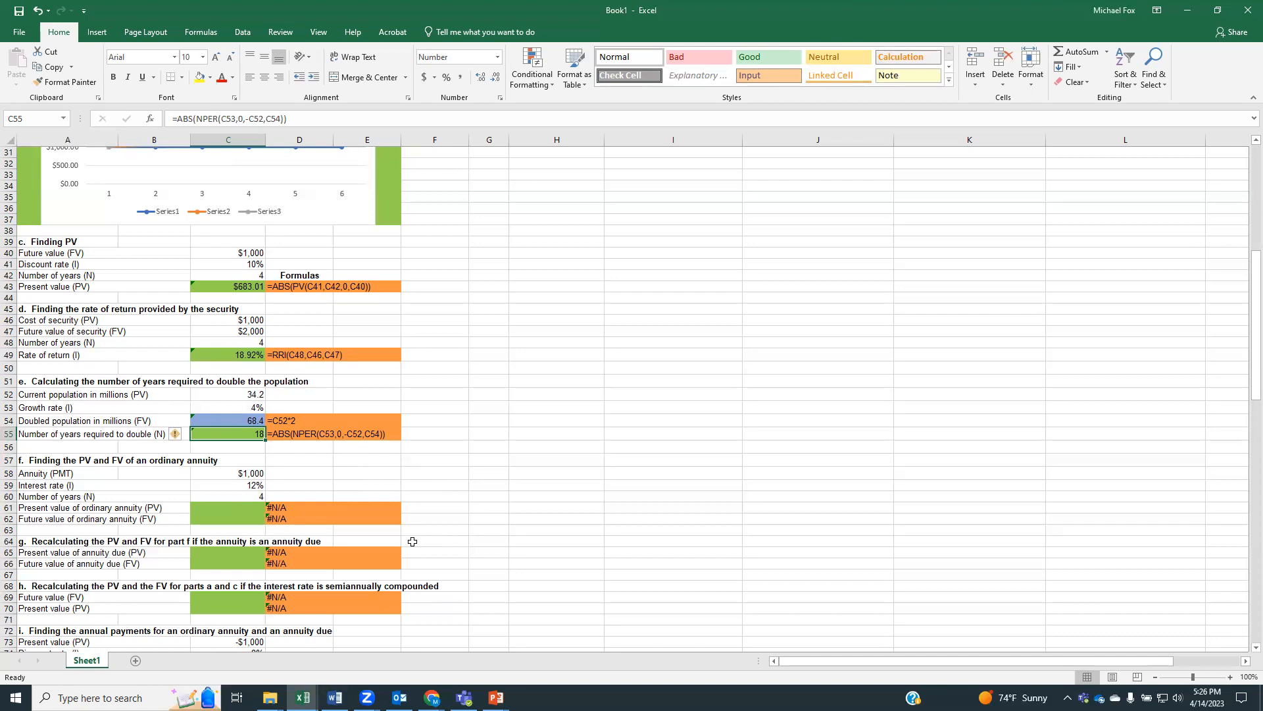
key("Down")
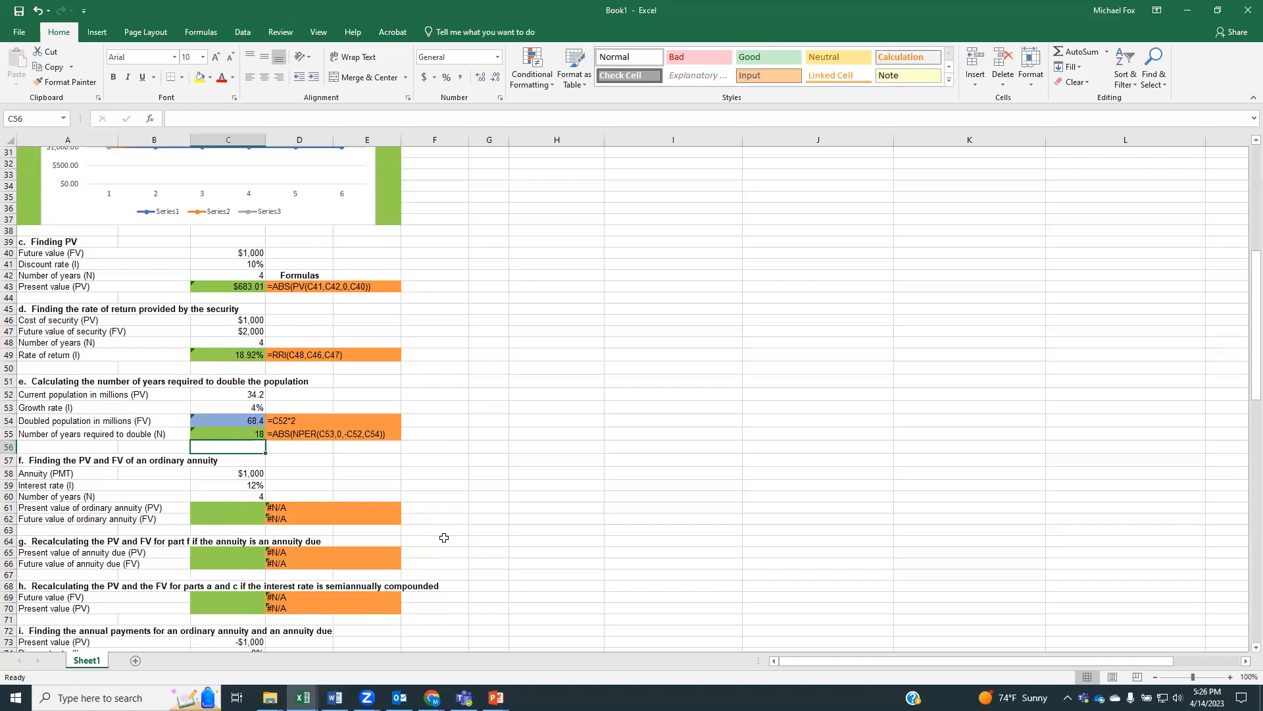
Calculate the present value of the ordinary annuity in C61 with =ABS(PV(C59,C60,C58))
scroll(400, 482, "down", 3)
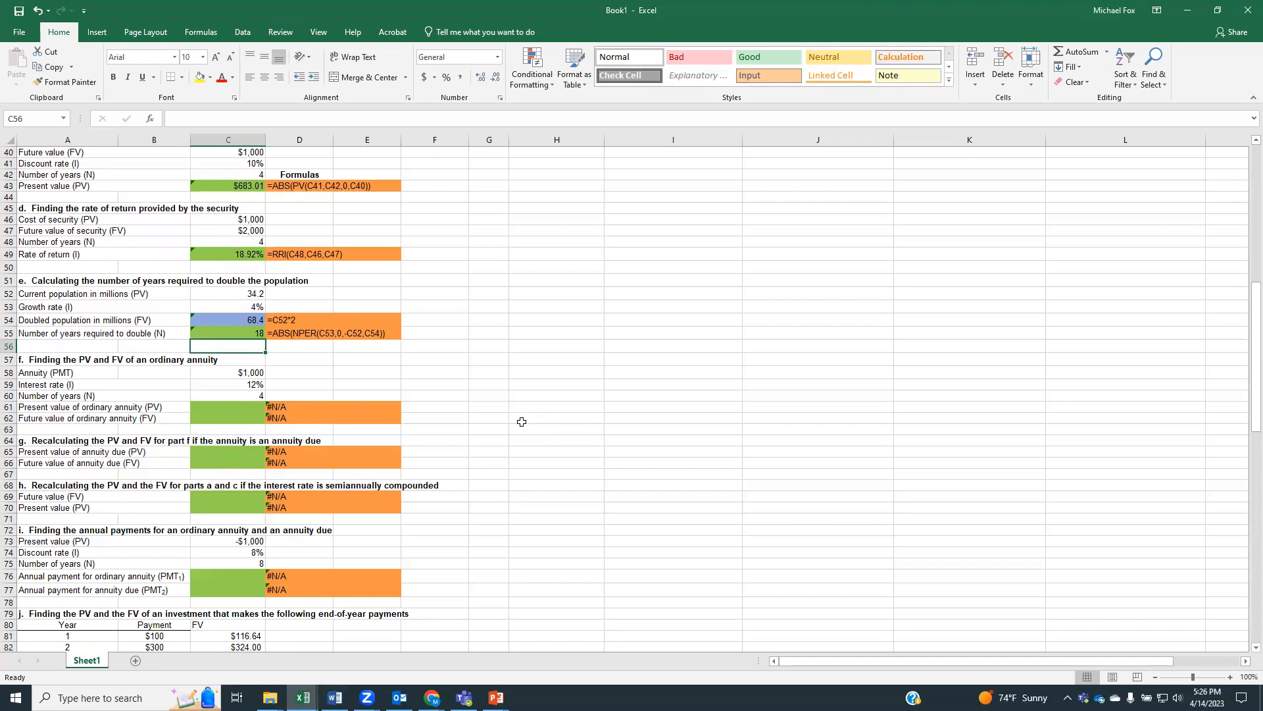
left_click(235, 409)
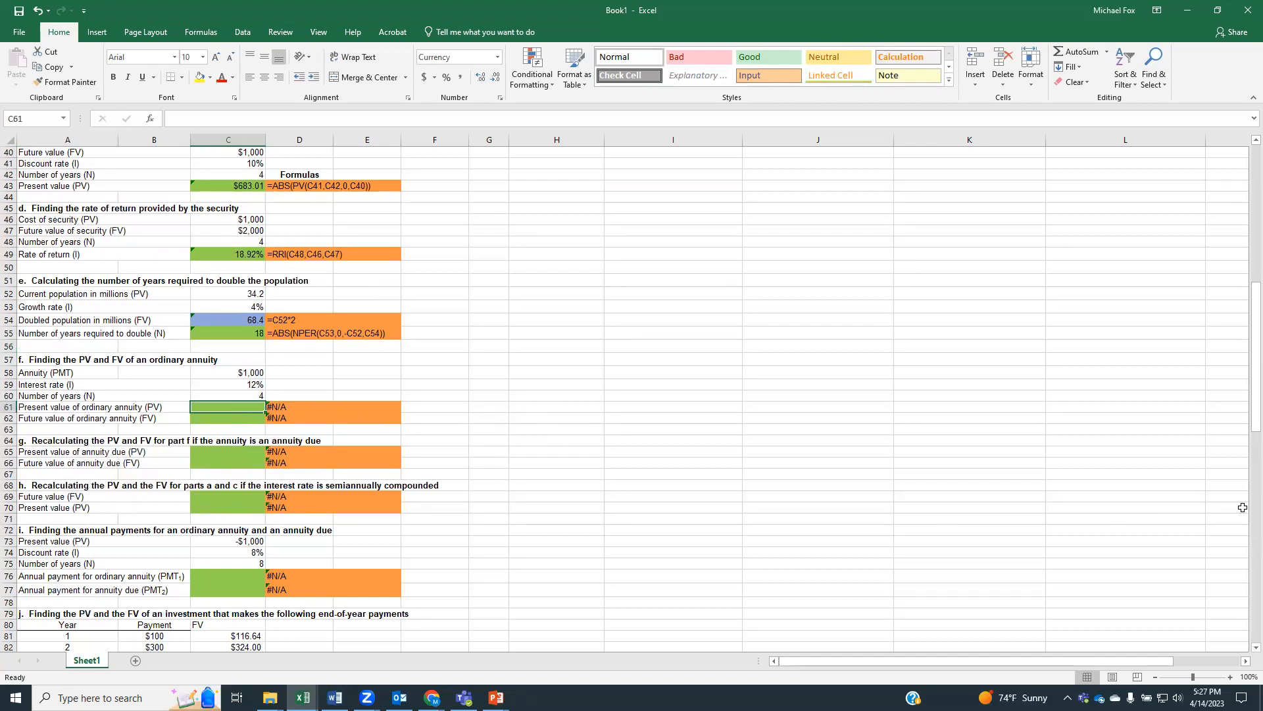
scroll(1242, 507, "down", 3)
scroll(626, 395, "up", 2)
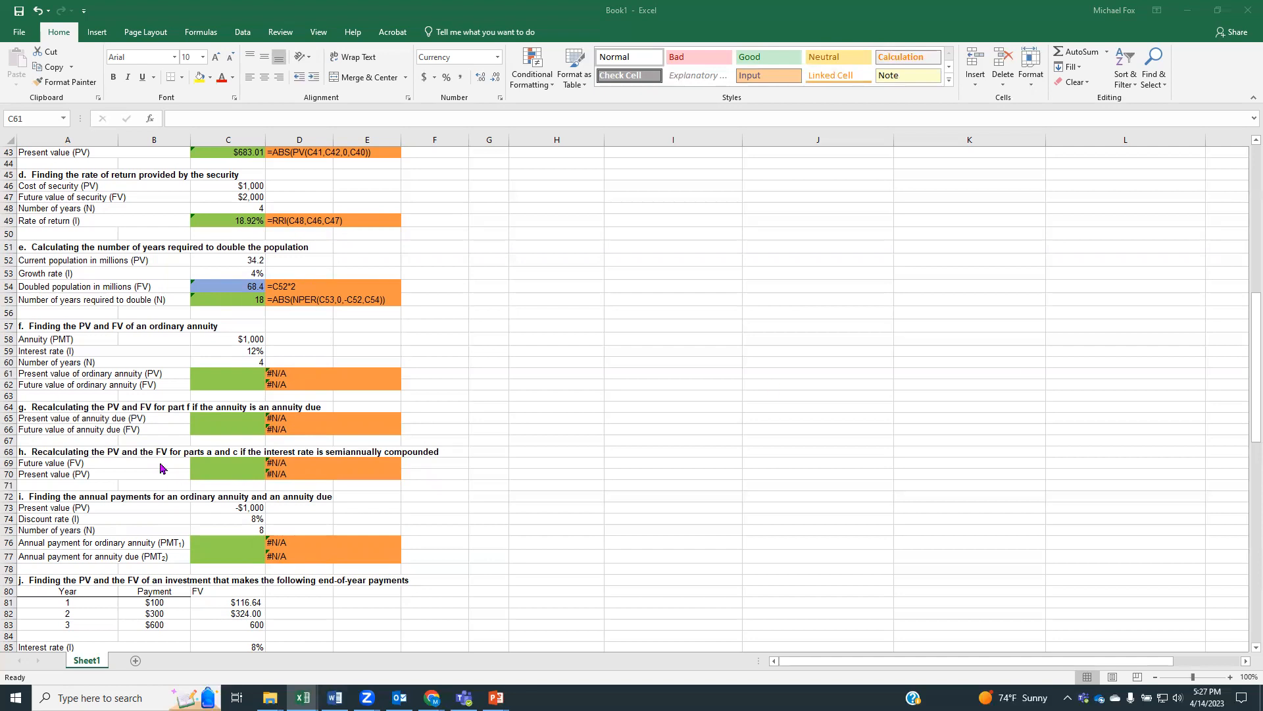
left_click(228, 375)
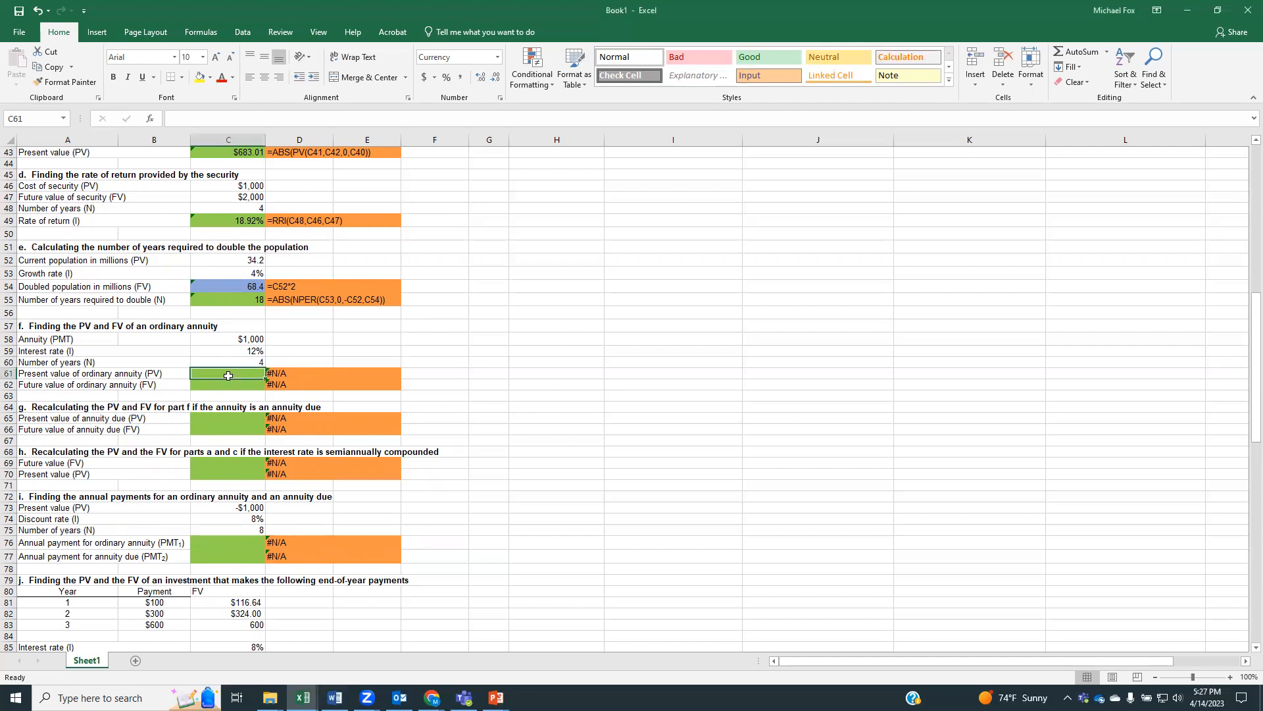
type("=")
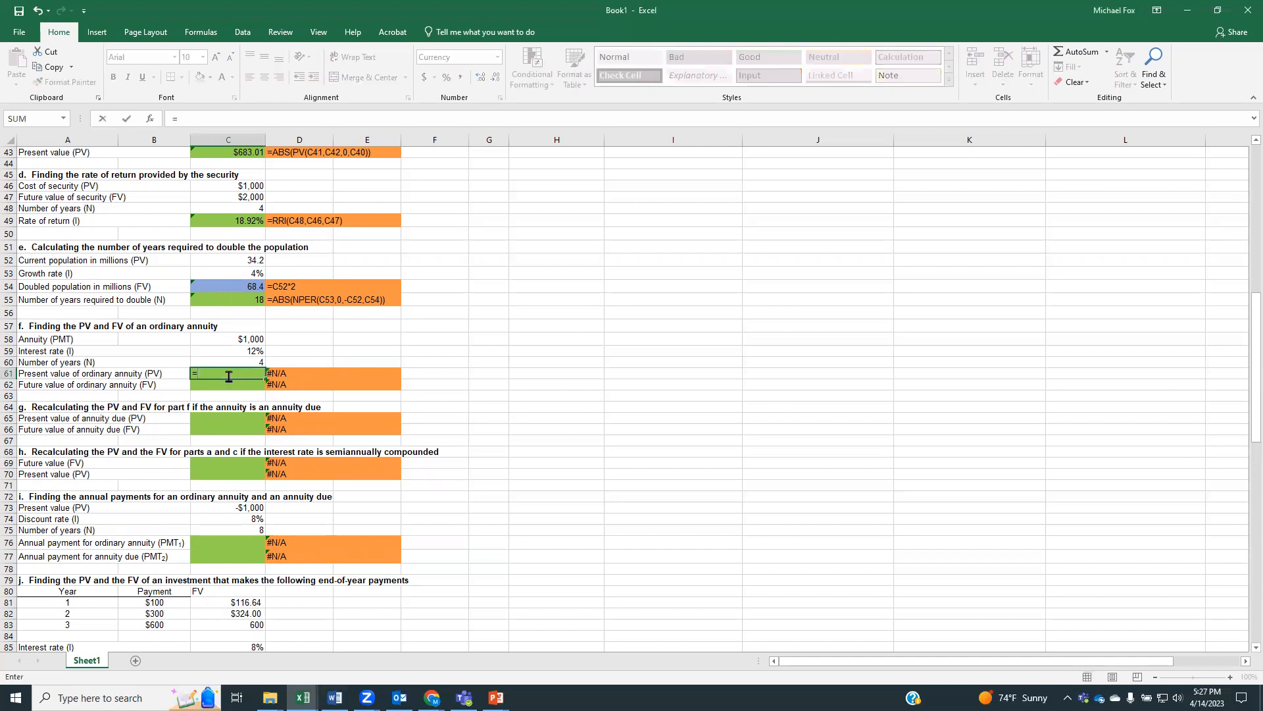
type("abs(")
type("p")
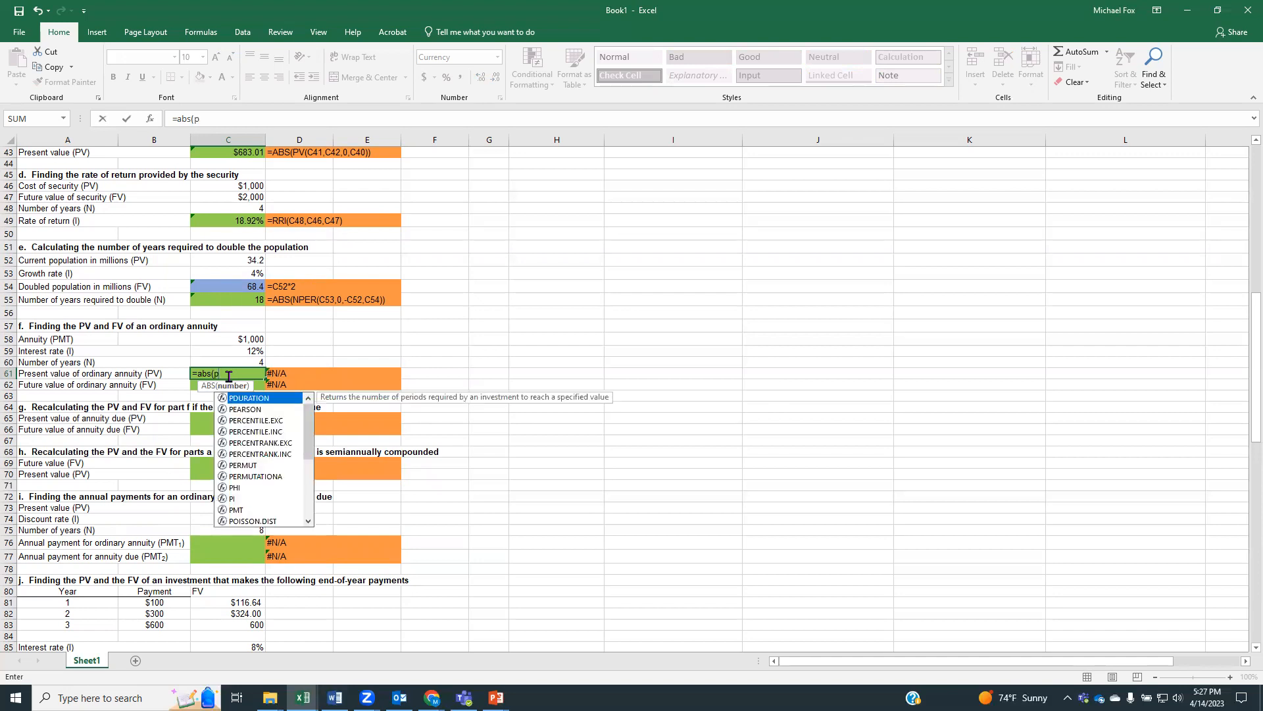
type("v(")
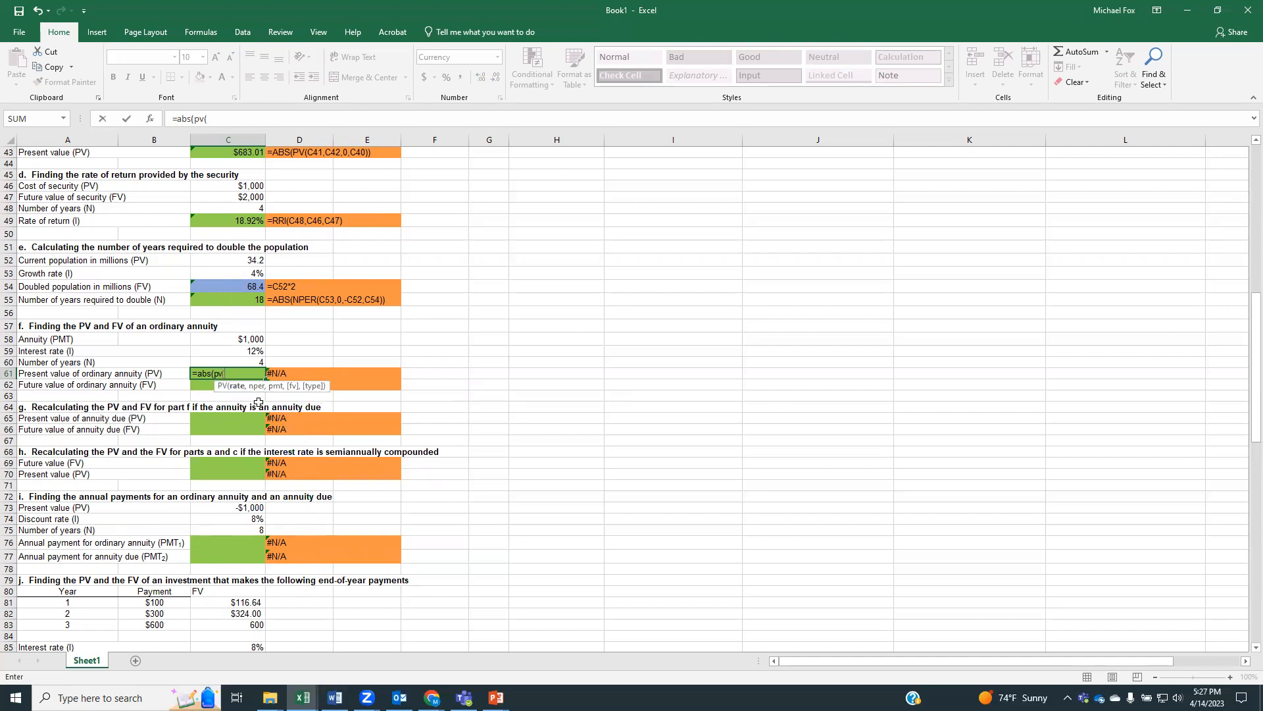
left_click(239, 351)
type(",")
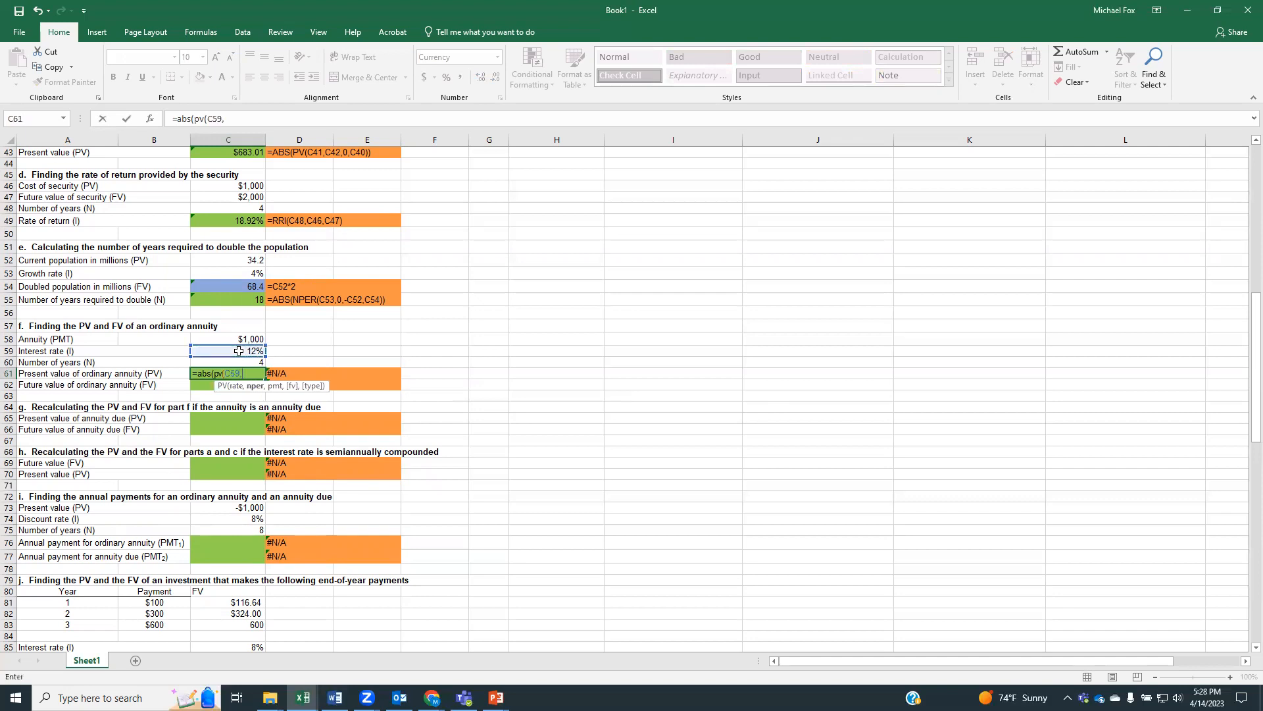
left_click(238, 361)
type(",")
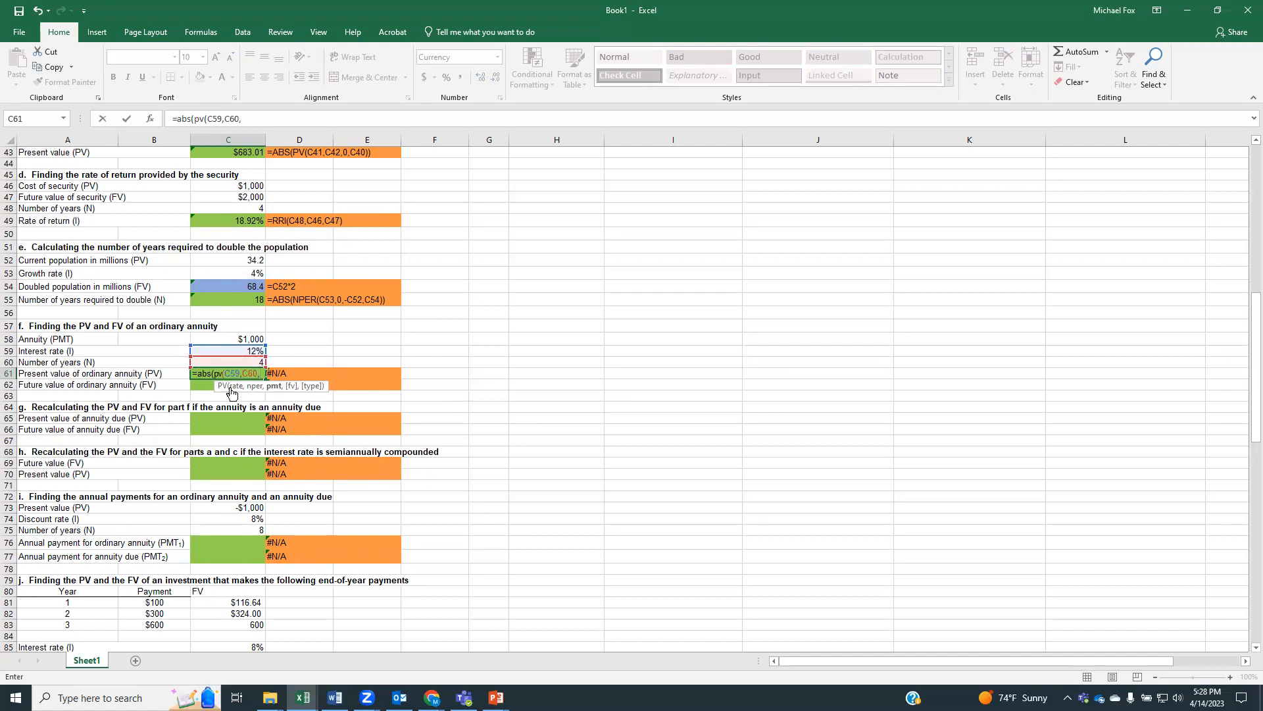
left_click(234, 338)
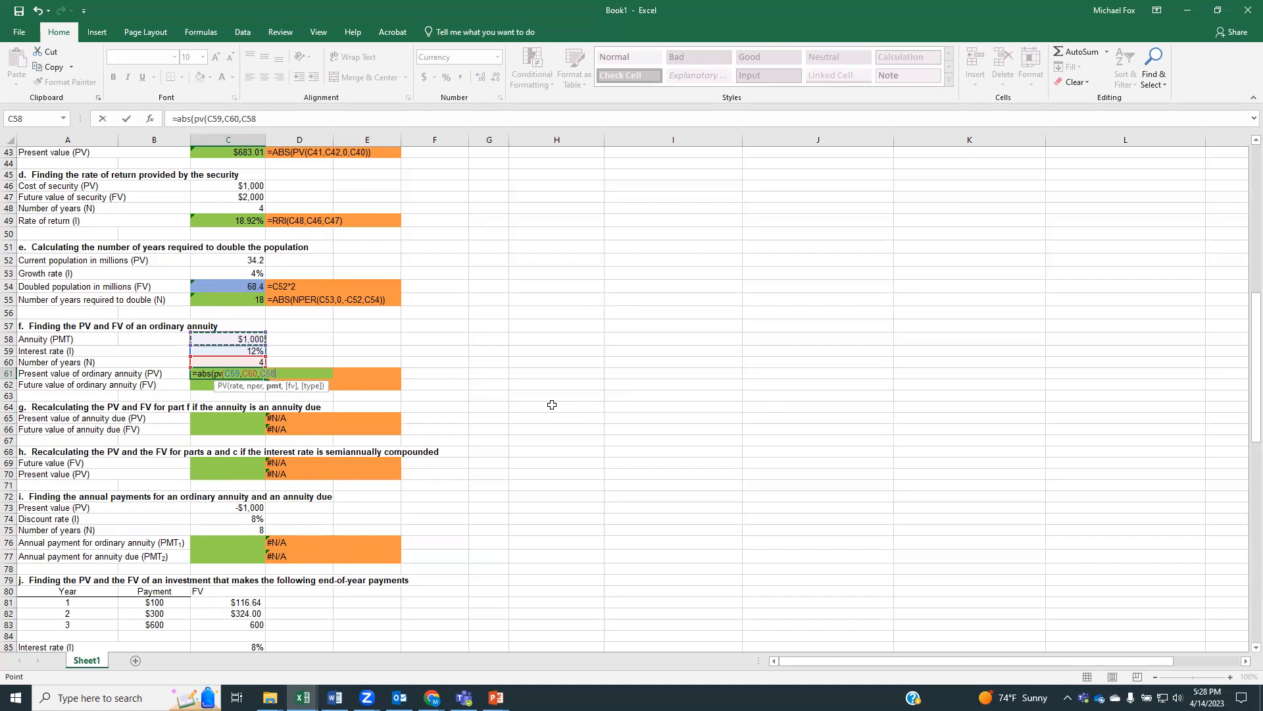
type("))")
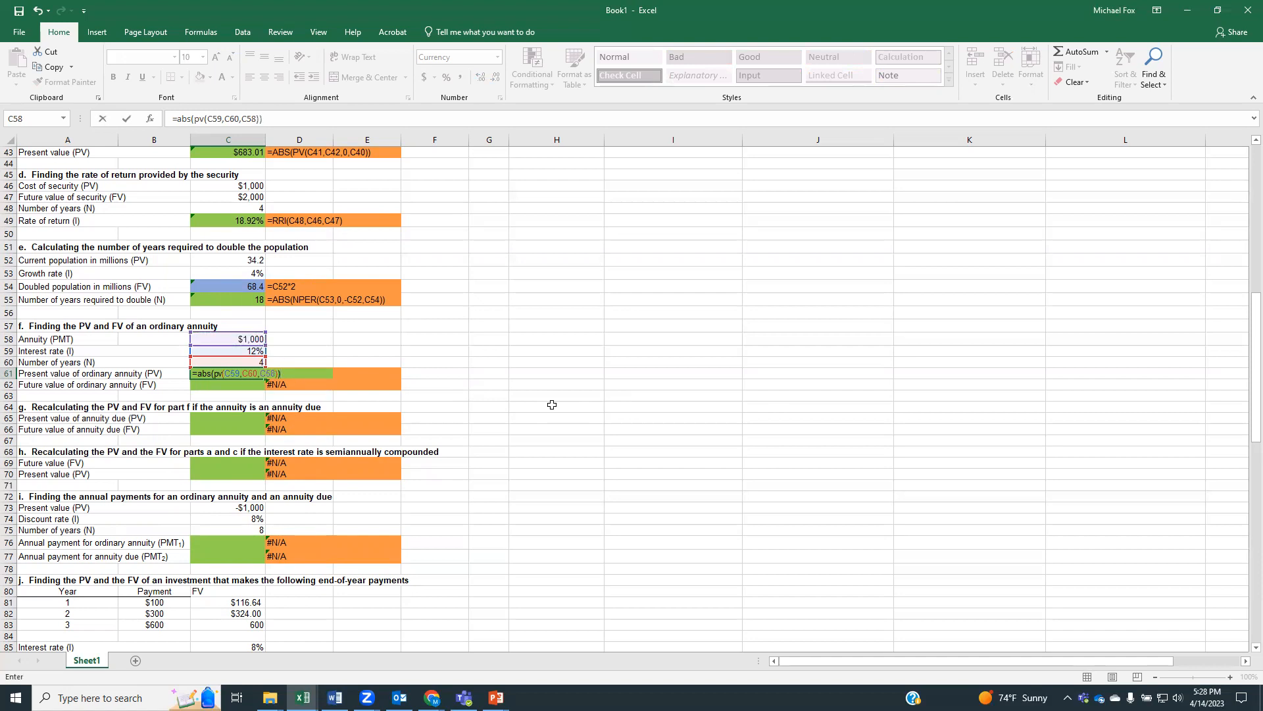
key("Return")
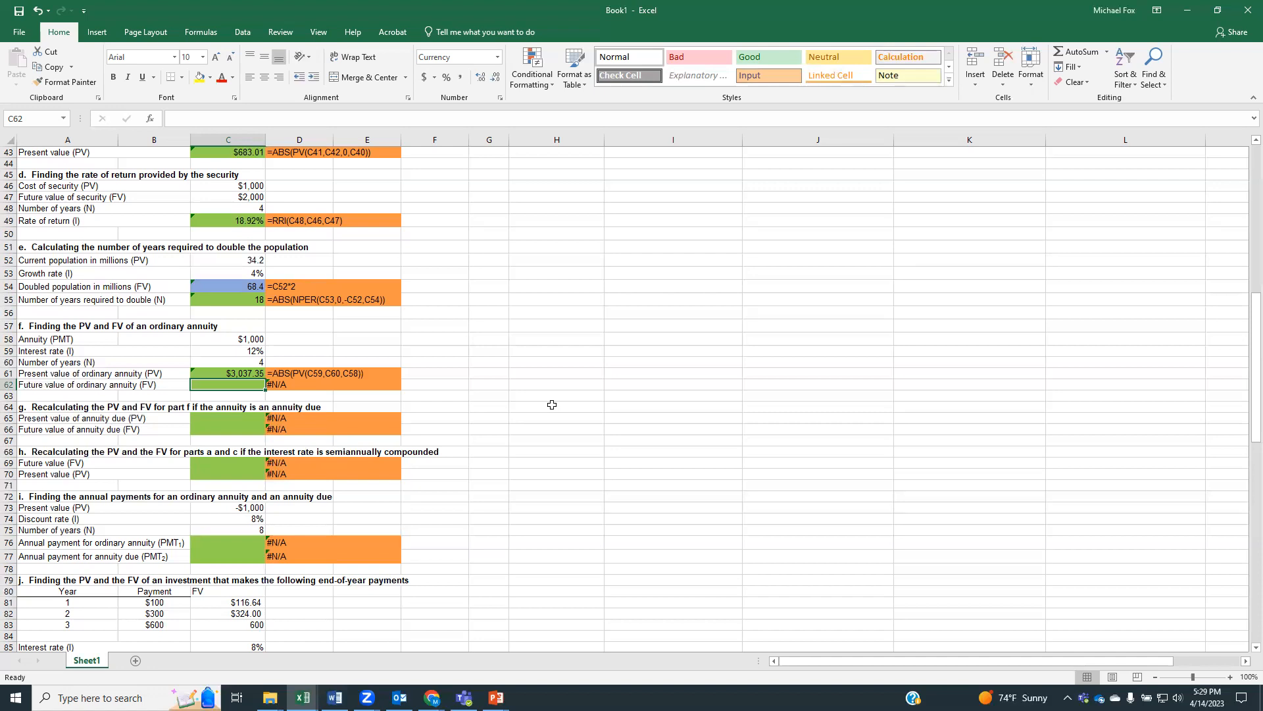
Calculate the future value of the ordinary annuity in C62 with =ABS(FV(C59,C60,C58))
type("=a")
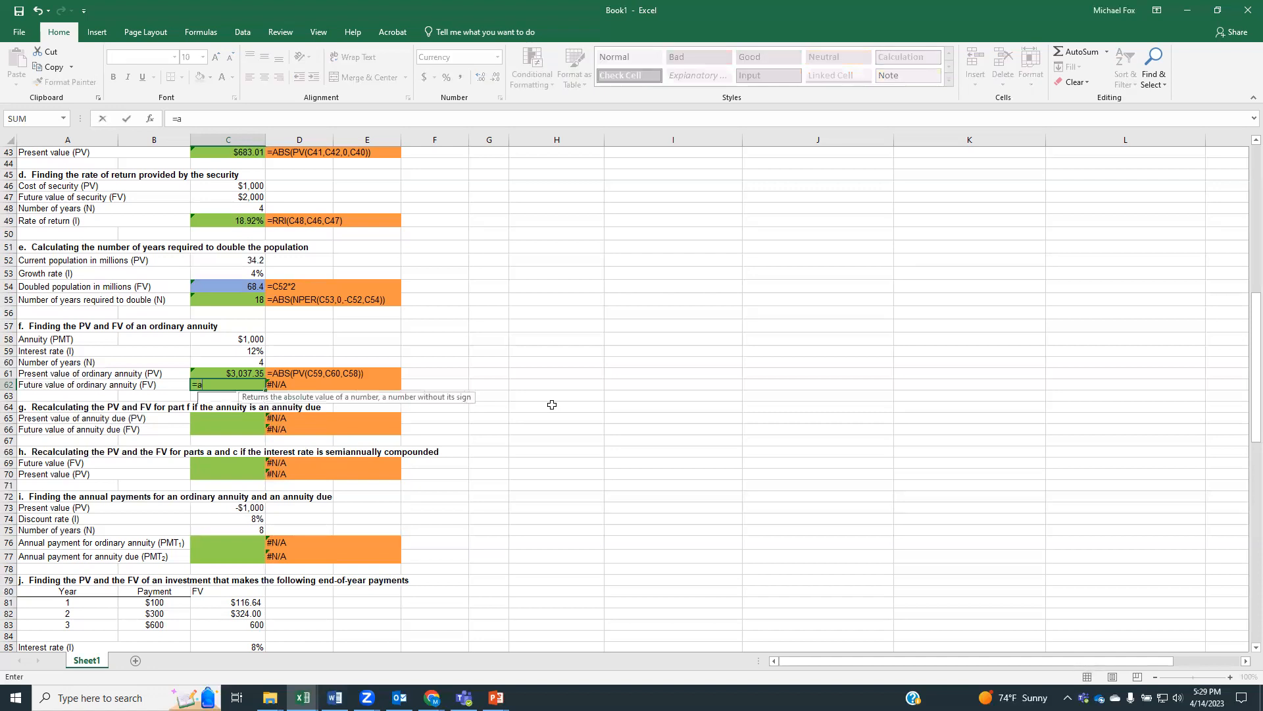
type("bs(fv(")
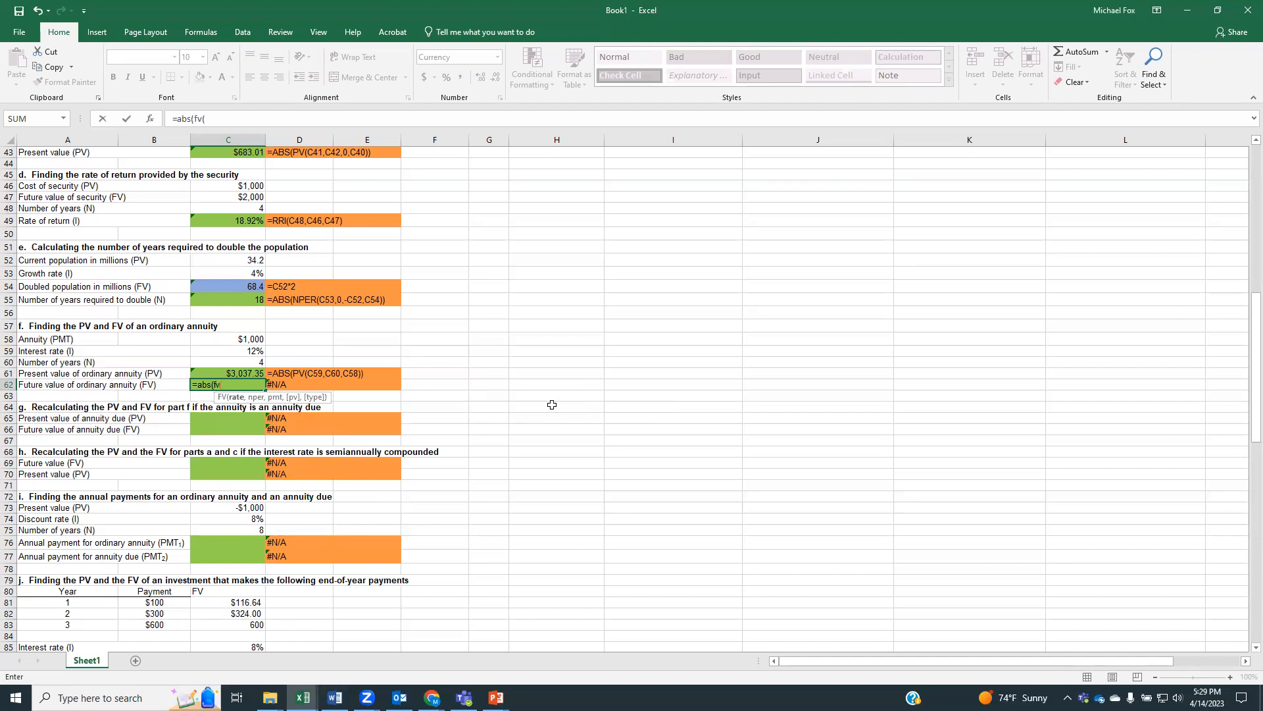
left_click(263, 353)
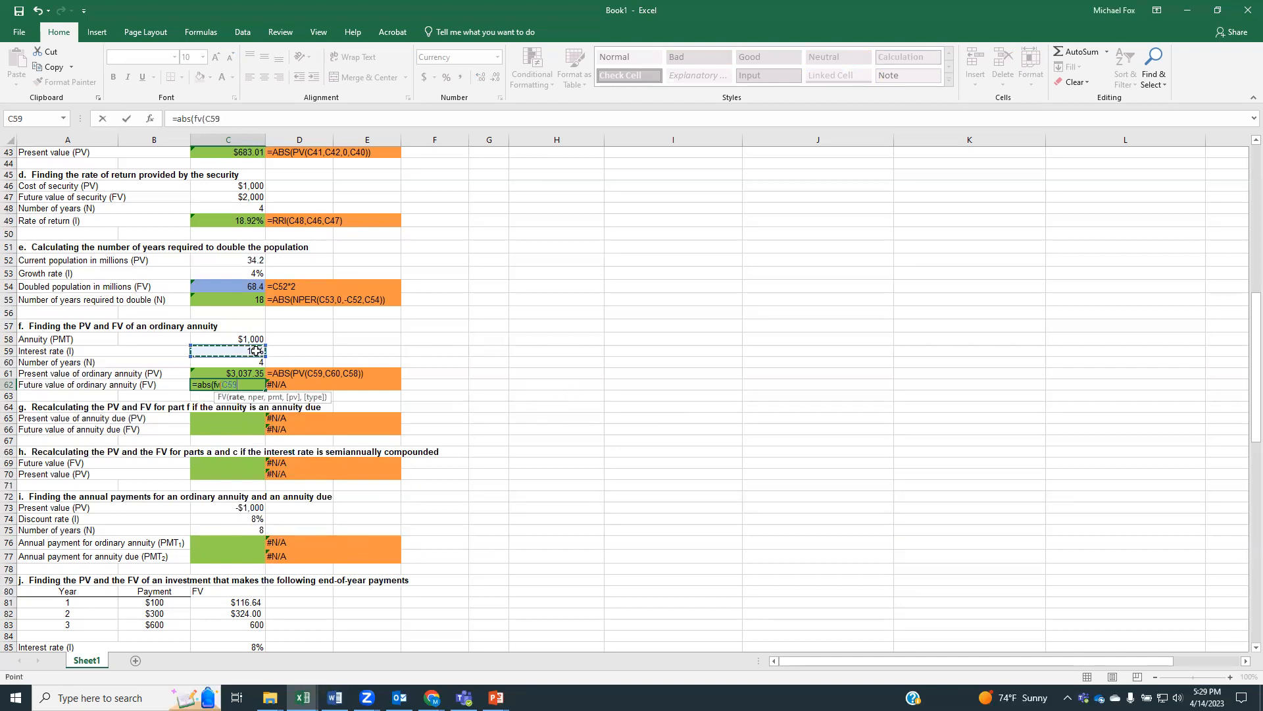
type(",")
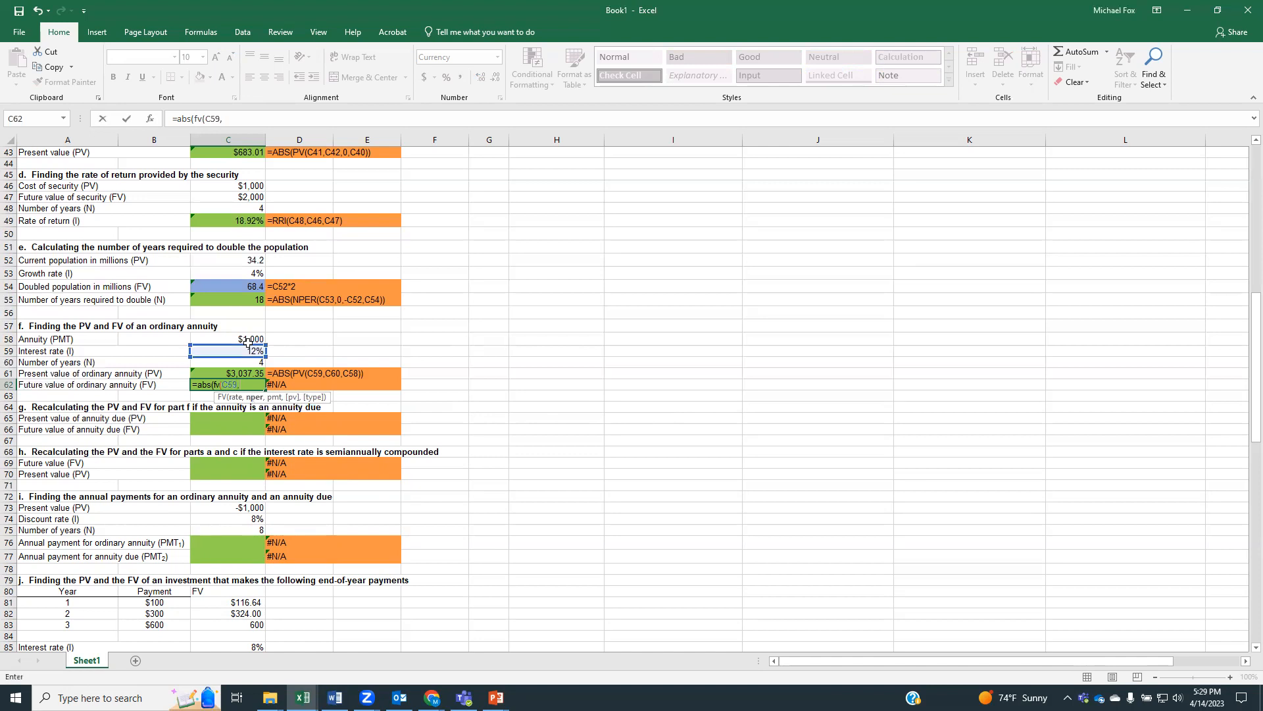
left_click(248, 364)
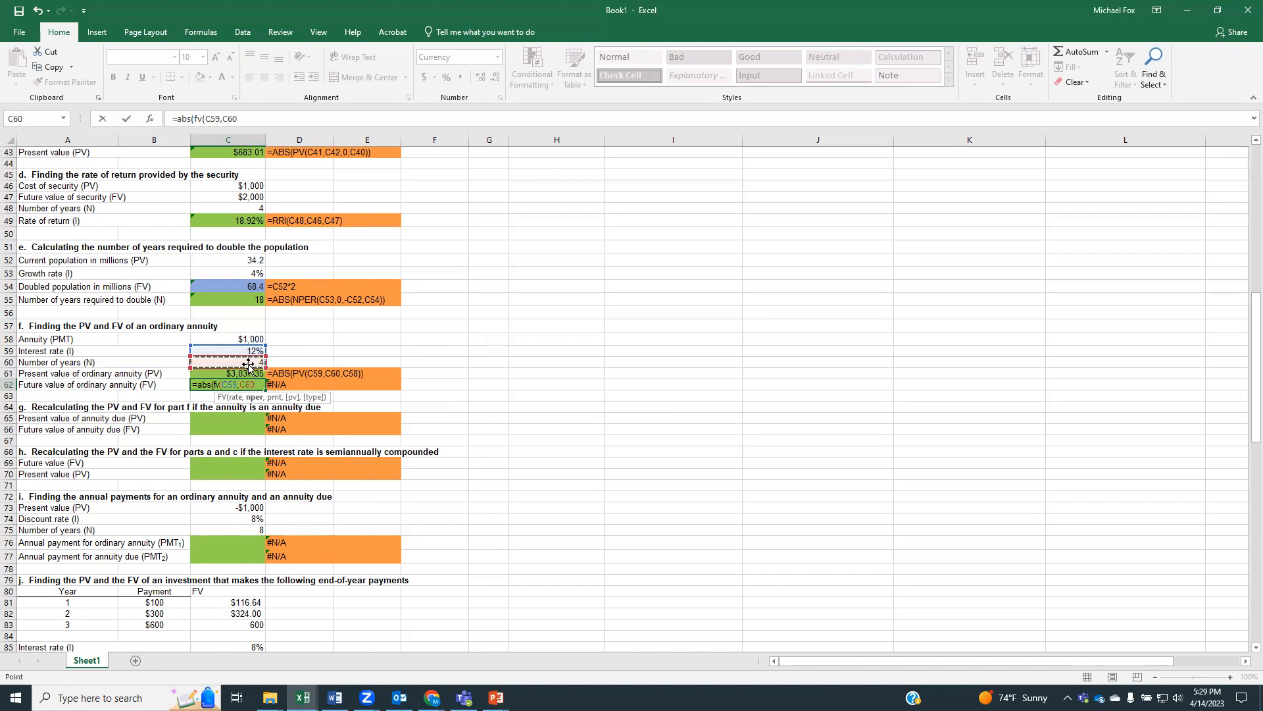
type(",")
left_click(231, 339)
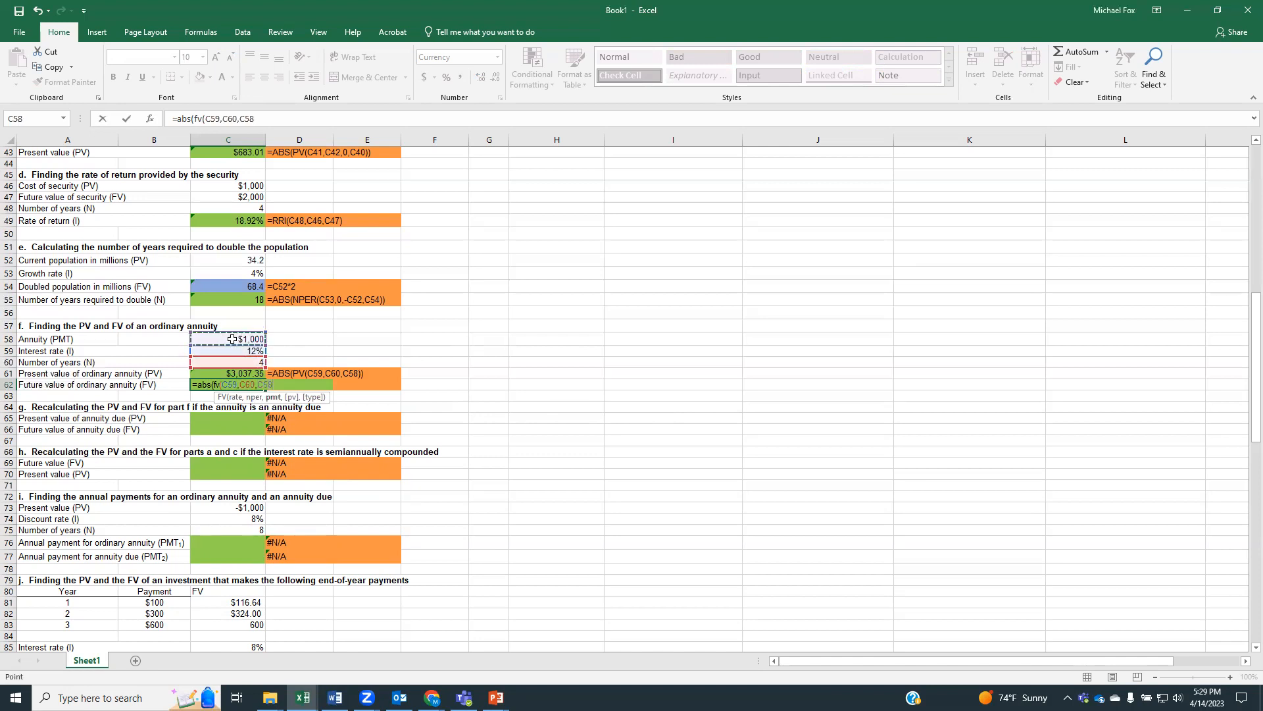
type("))")
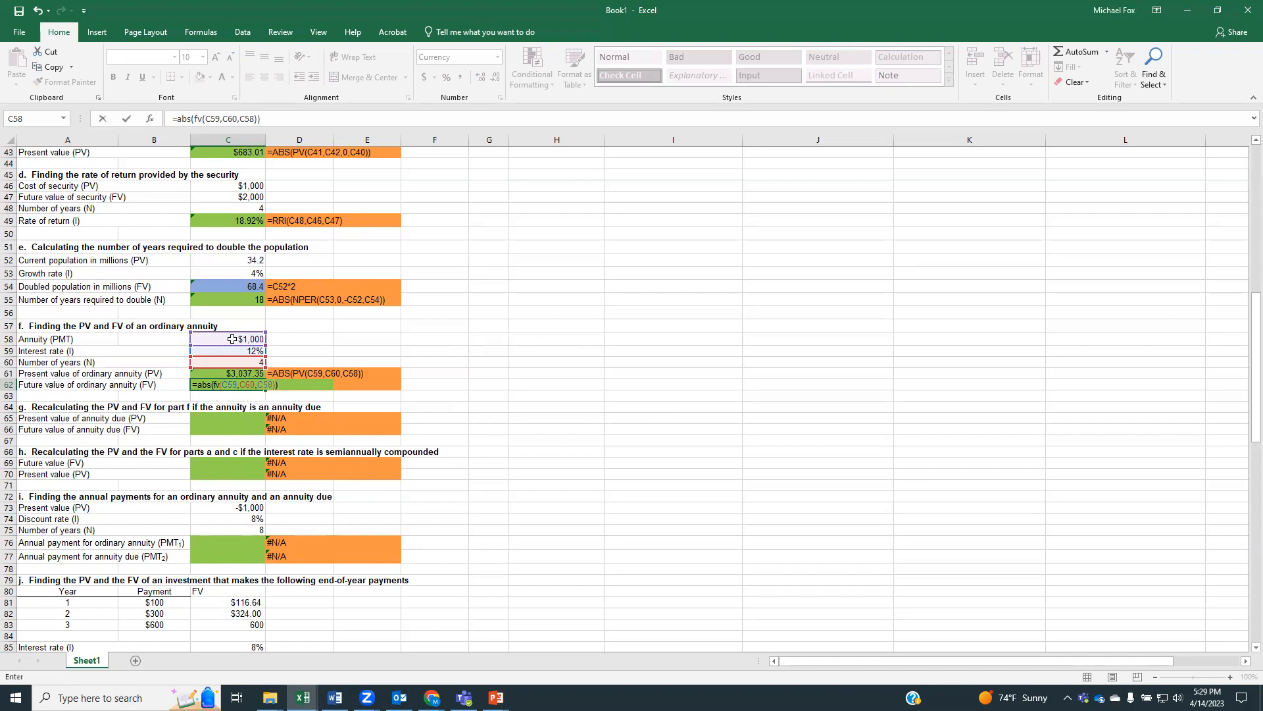
key("Return")
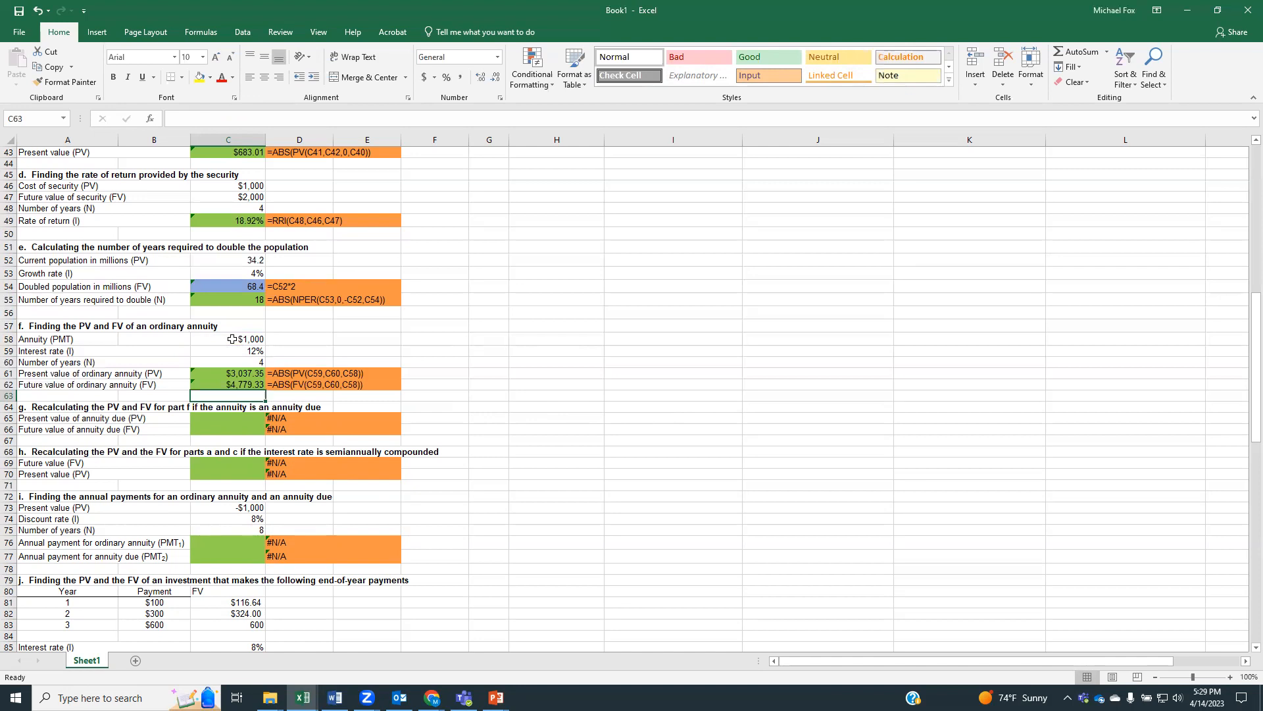
Start the present value of annuity due formula in C65 with PV nested inside ABS
scroll(256, 343, "down", 2)
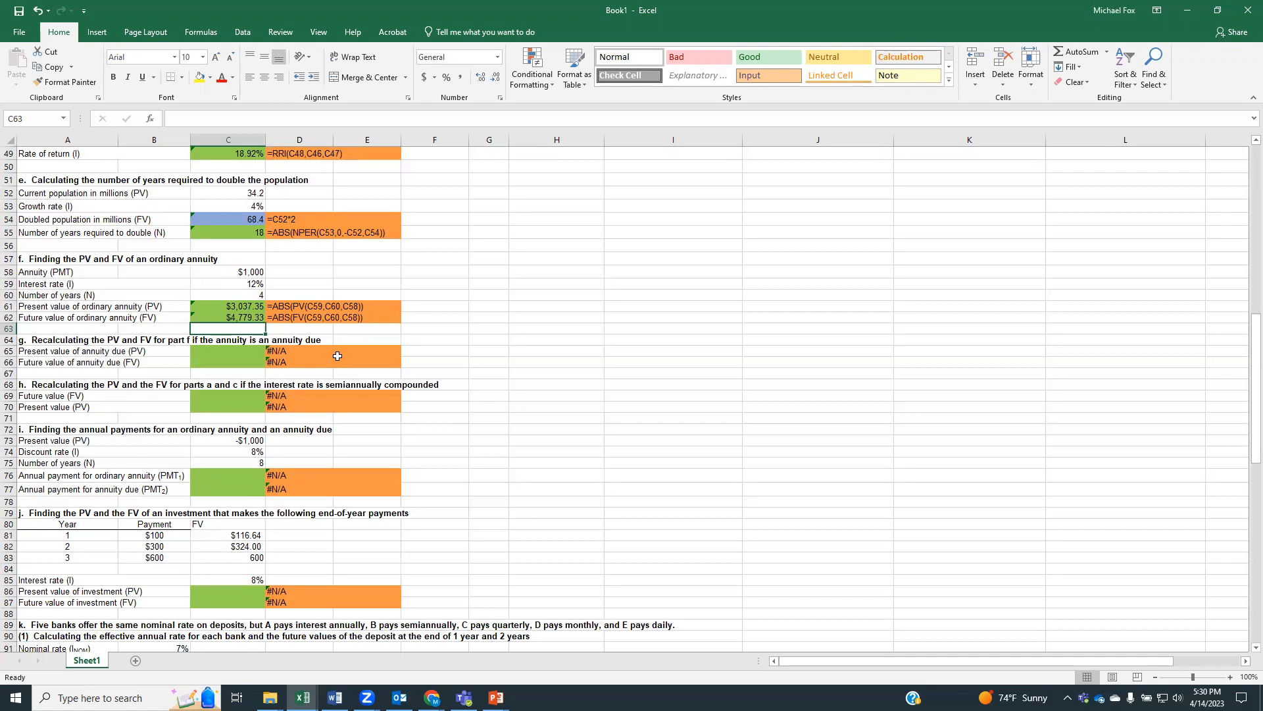
left_click(212, 348)
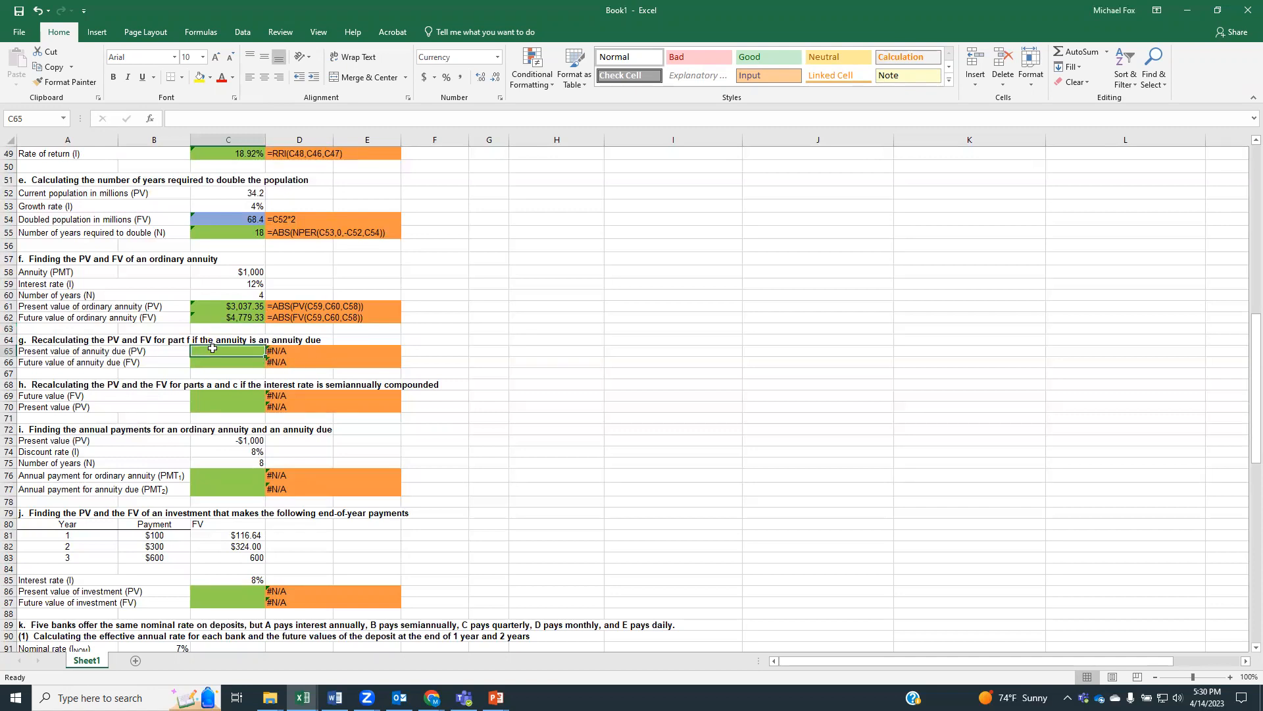
type("=")
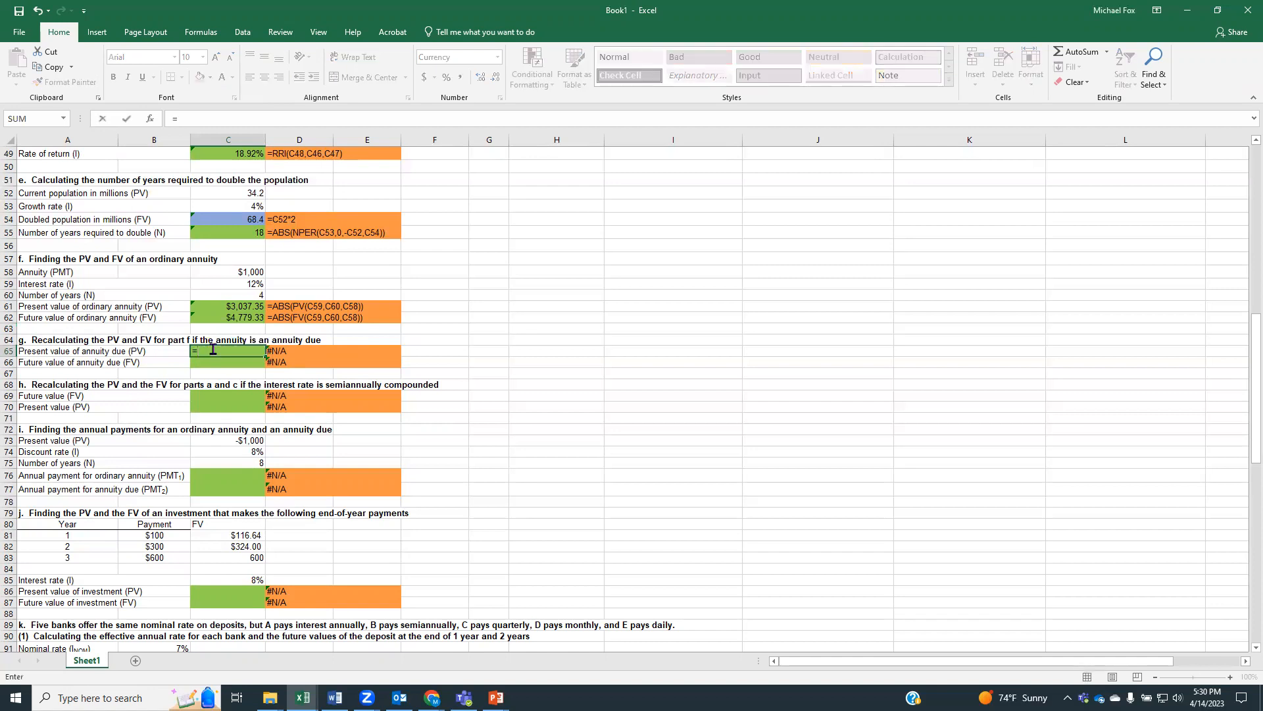
type("abs(")
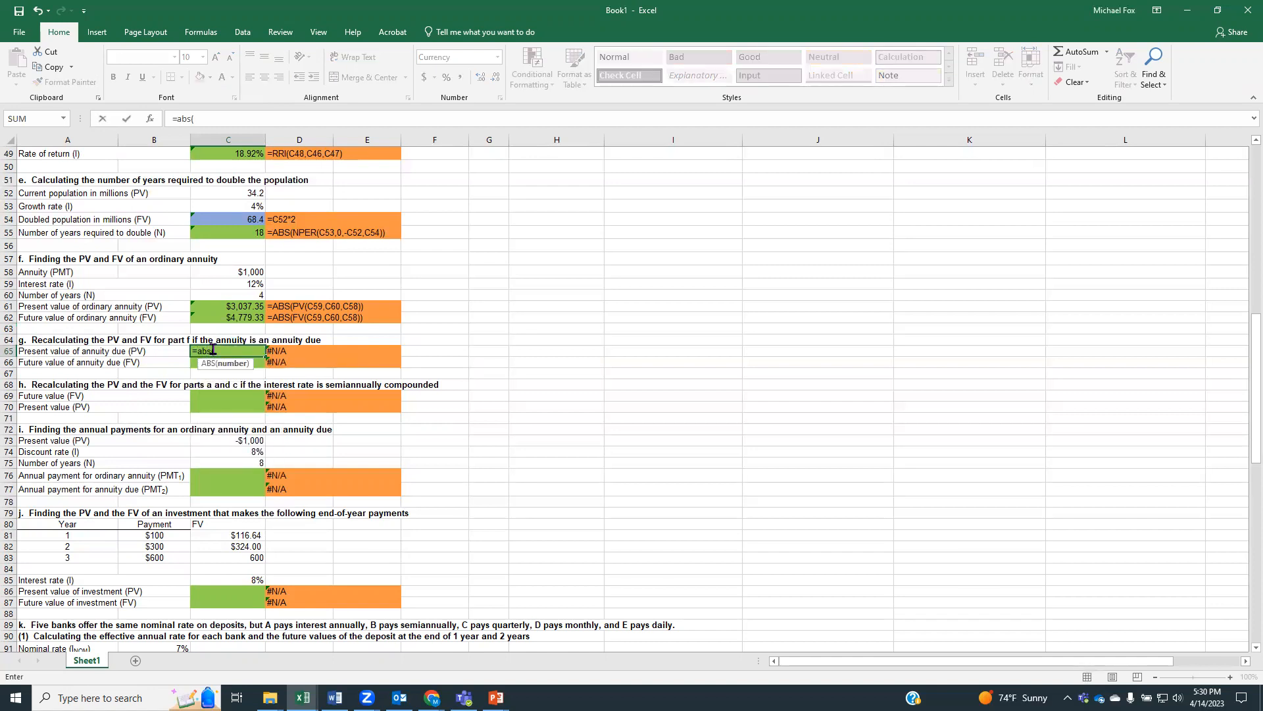
type("pv(")
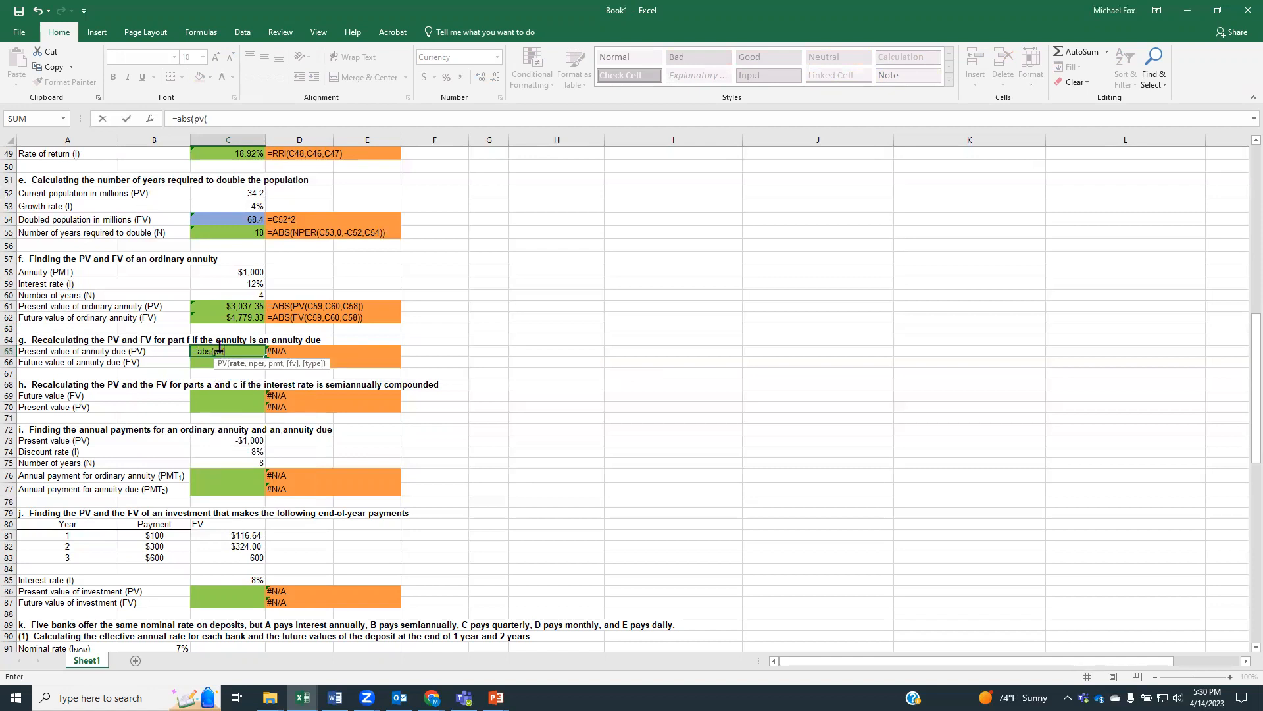
left_click(227, 296)
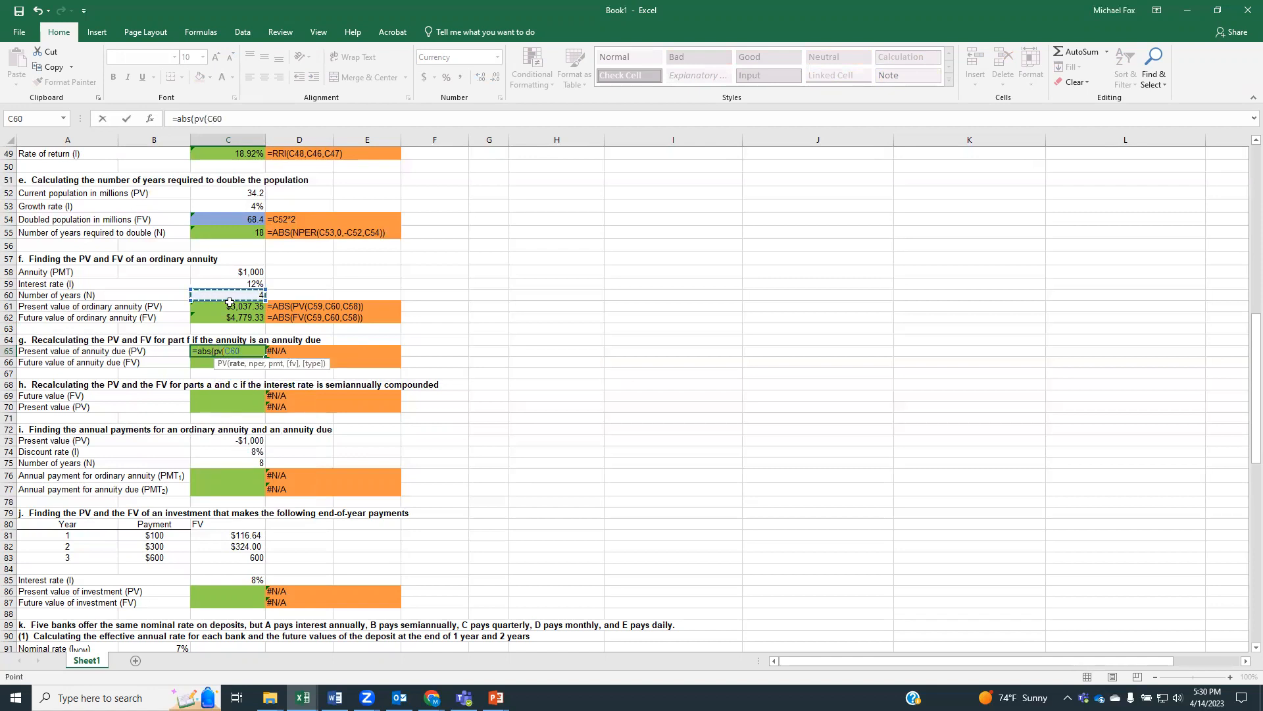
type(",")
key("BackSpace")
key("BackSpace")
key("BackSpace")
key("BackSpace")
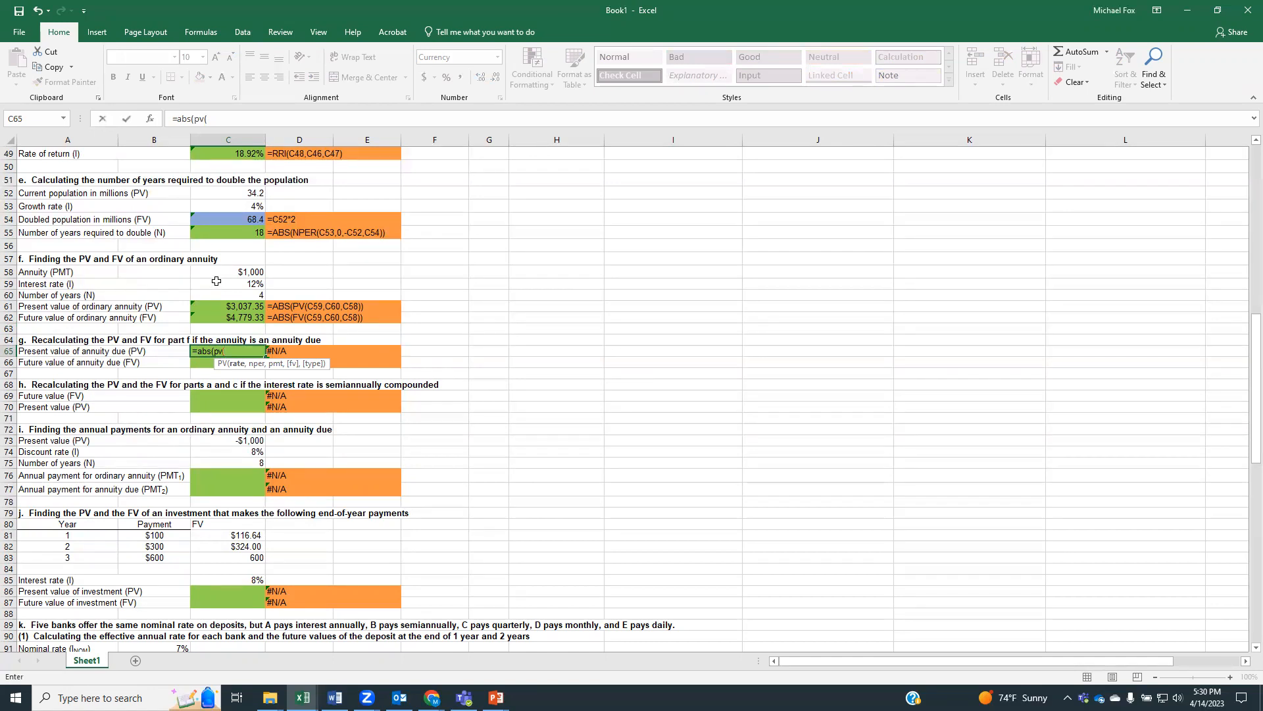
Complete the annuity due formula in C65 with beginning-of-period payments so it reads =ABS(PV(C59,C60,C58,0,1))
left_click(217, 282)
type(",")
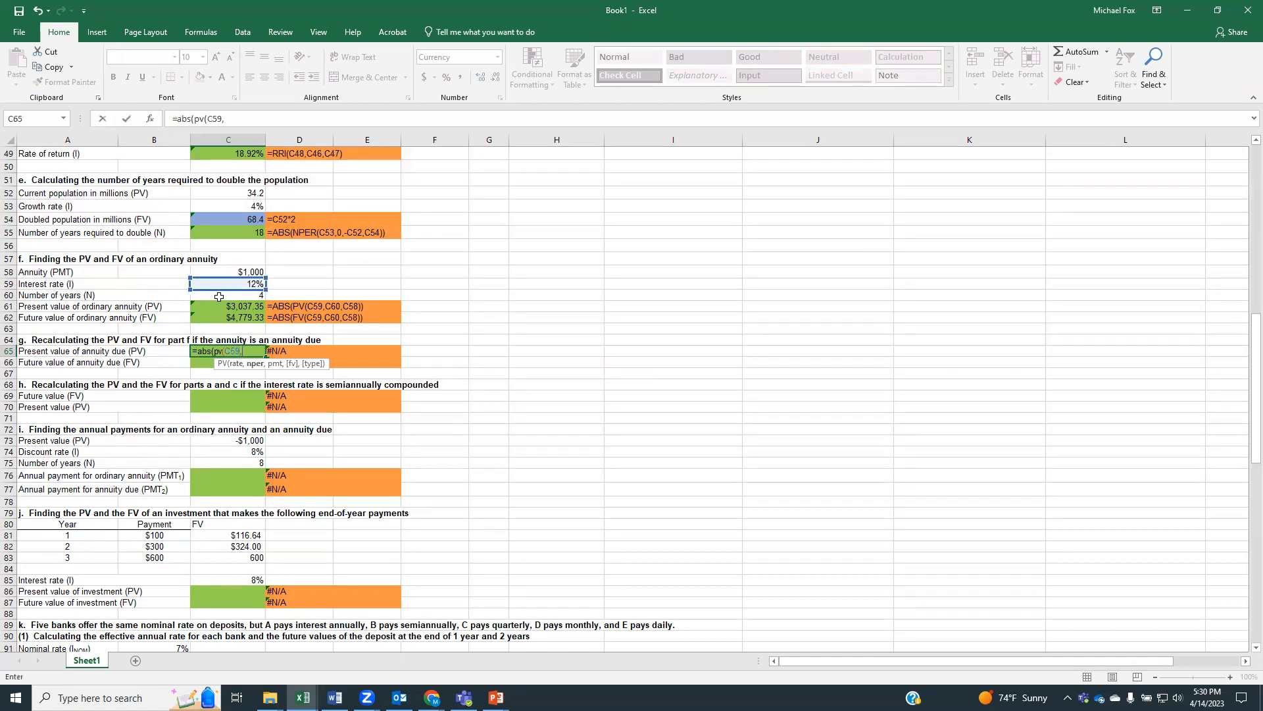
left_click(219, 297)
type(",")
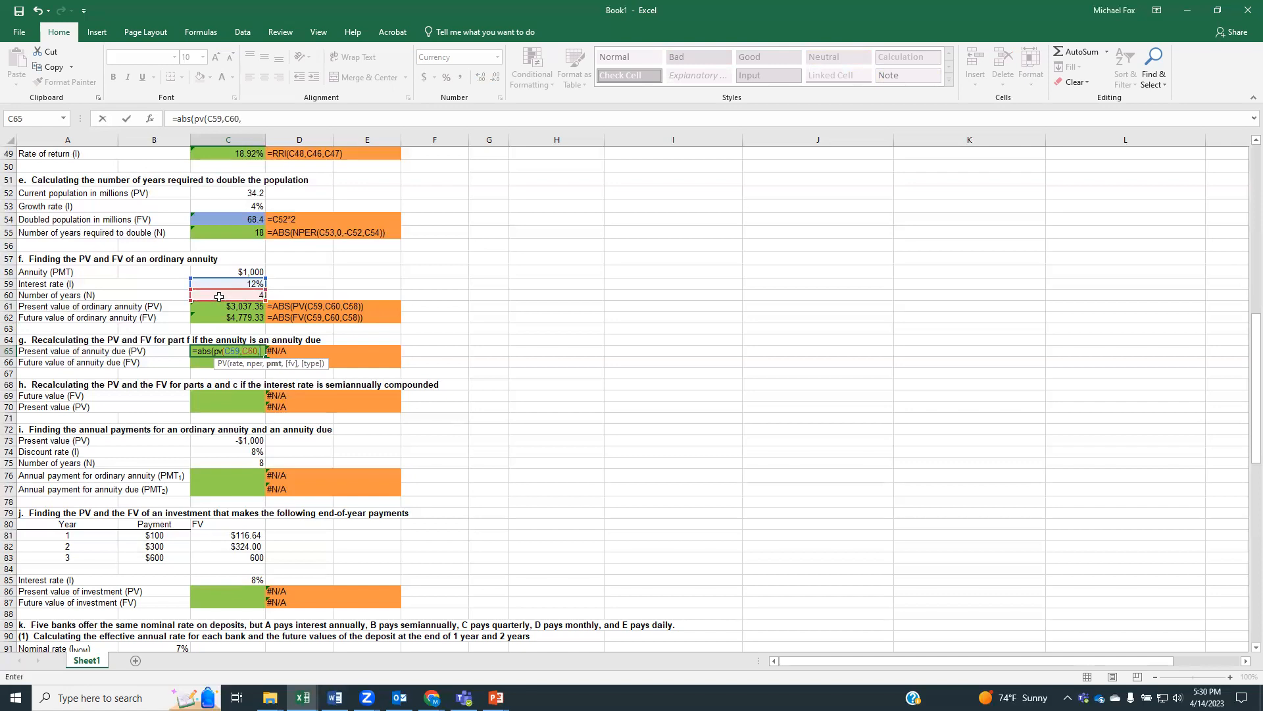
left_click(221, 268)
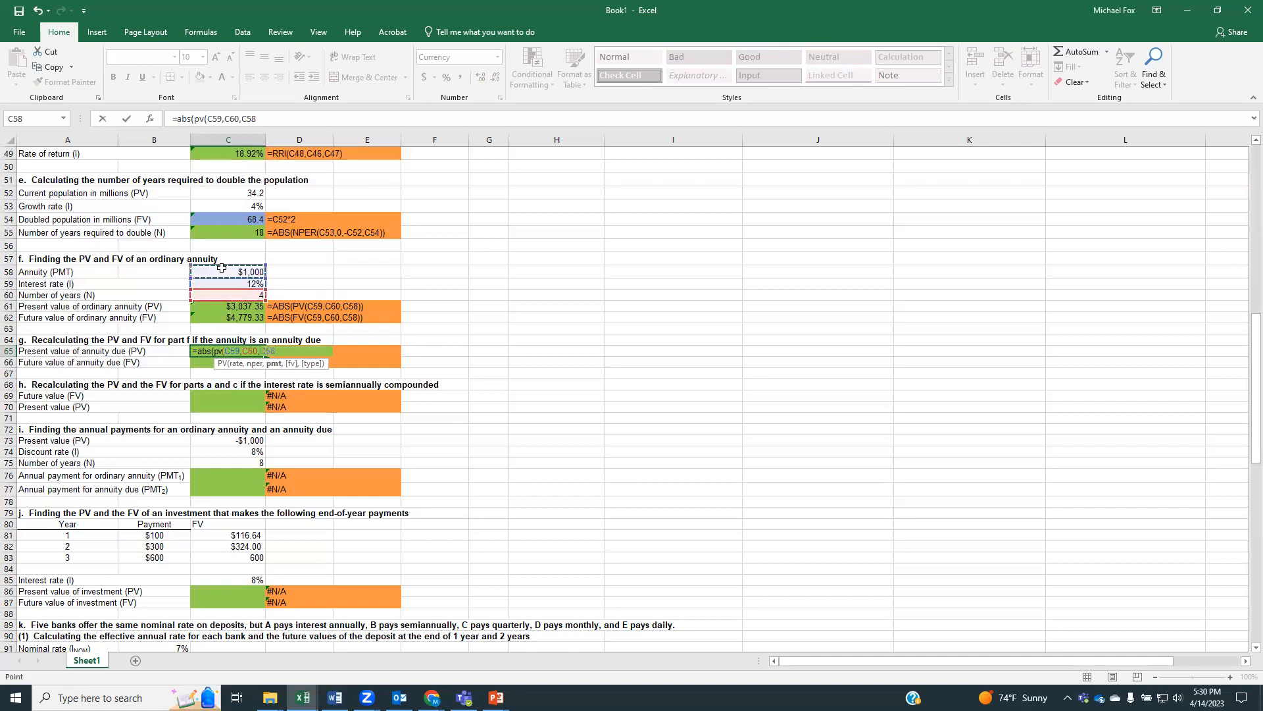
type(",")
type("0,")
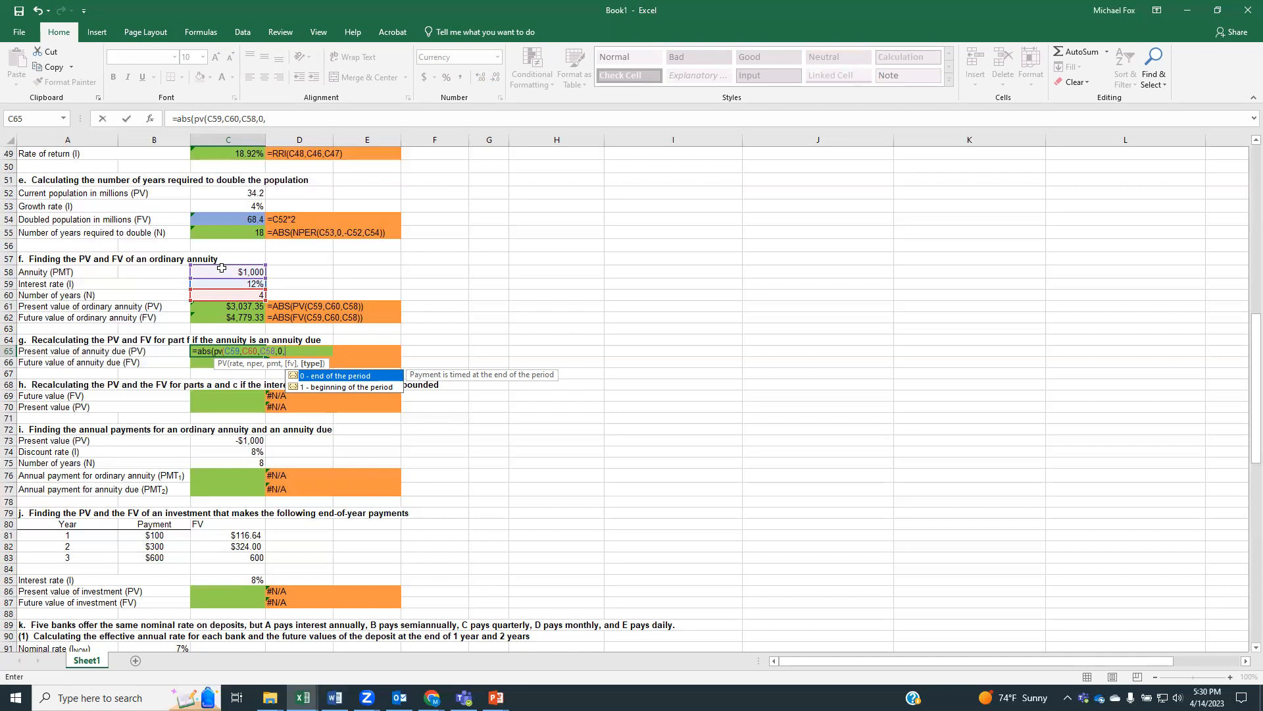
type("1)")
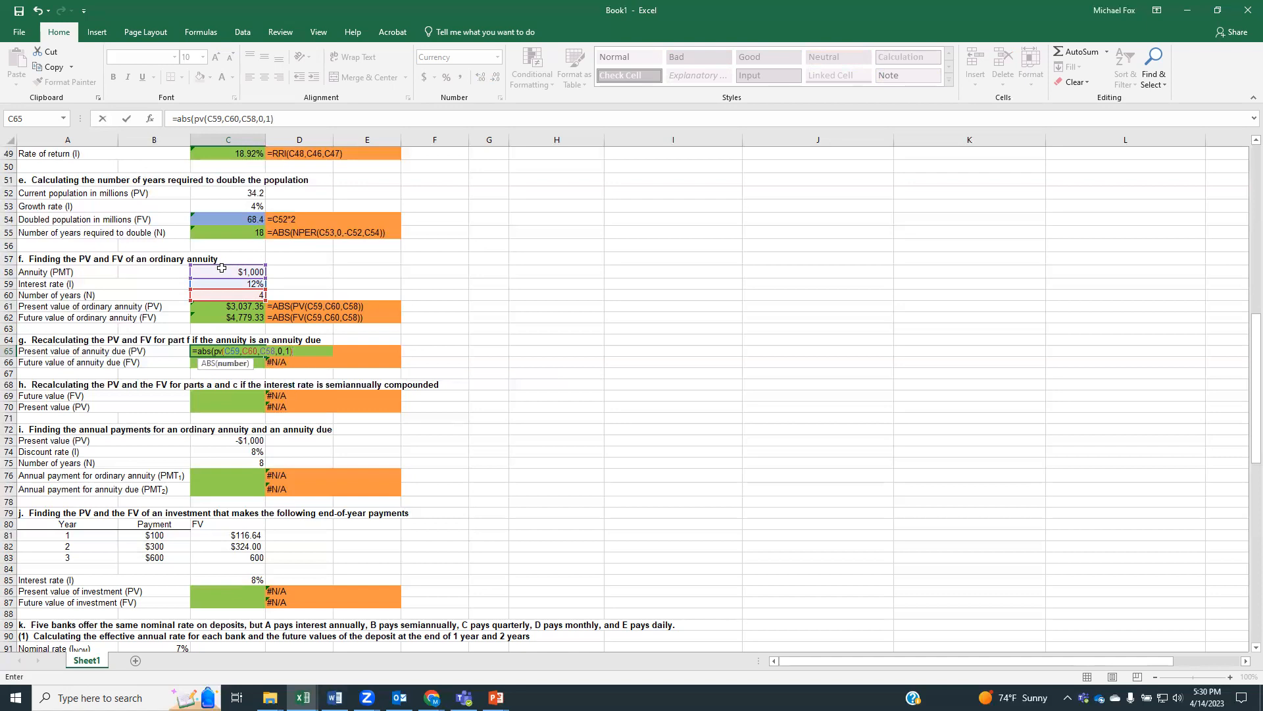
key("Return")
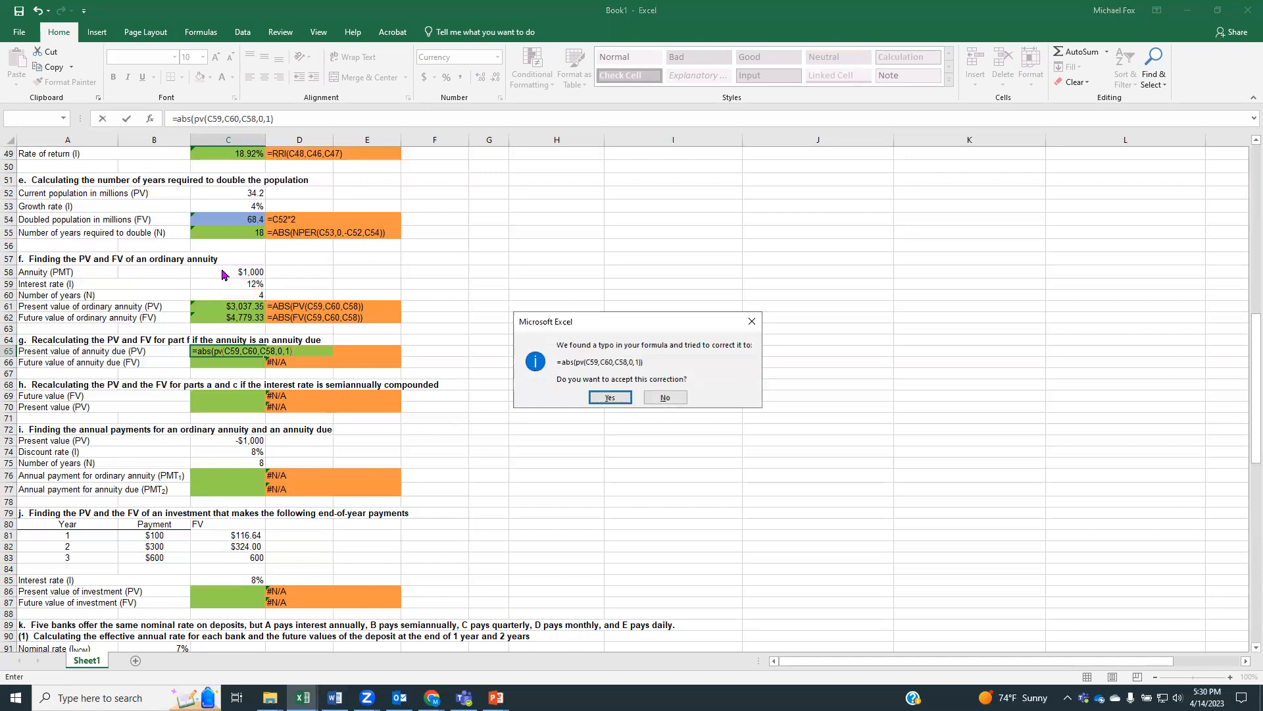
key("Return")
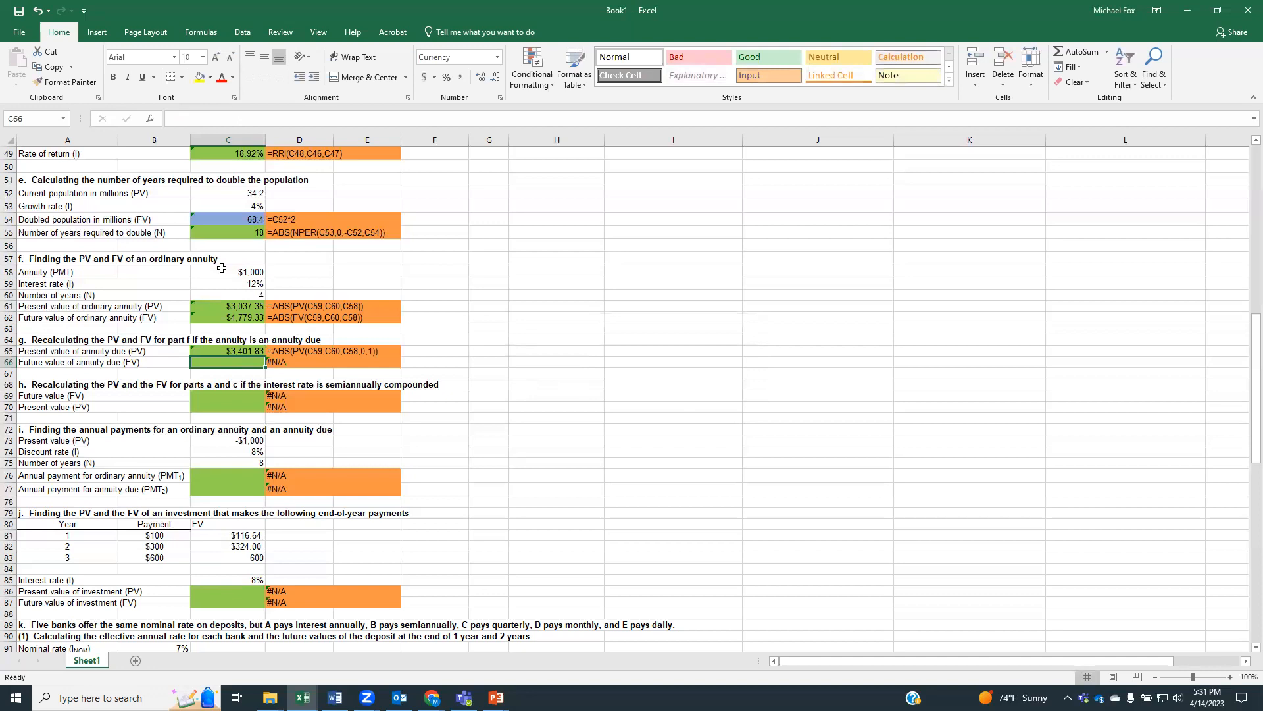
Calculate the future value of the annuity due in C66 with =ABS(FV(C59,C60,C58,0,1))
type("=abs(")
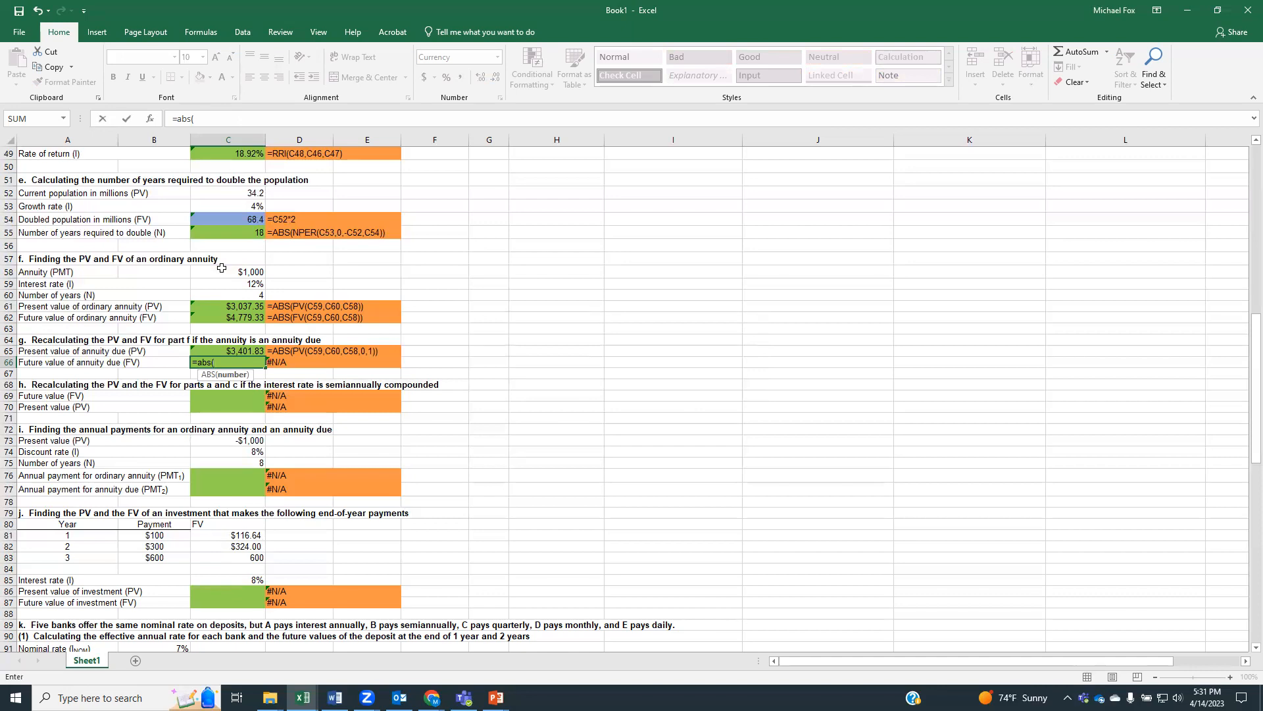
type("fv(")
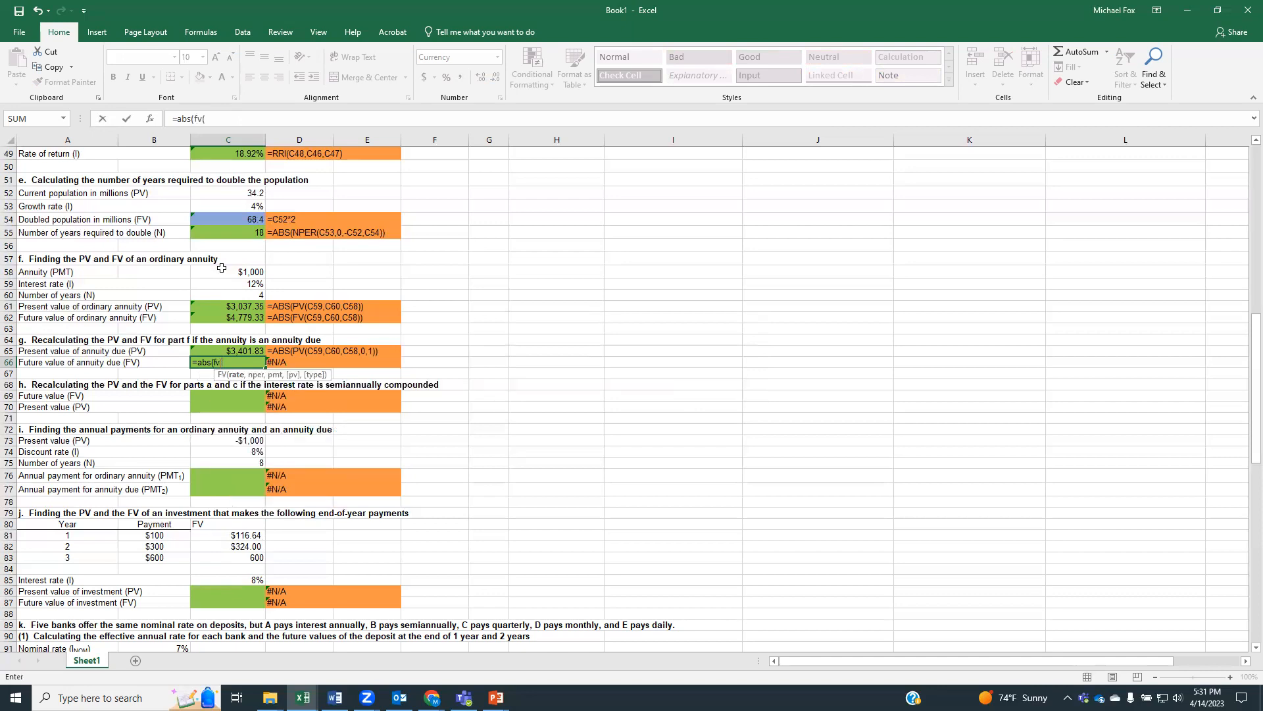
left_click(220, 283)
type(",")
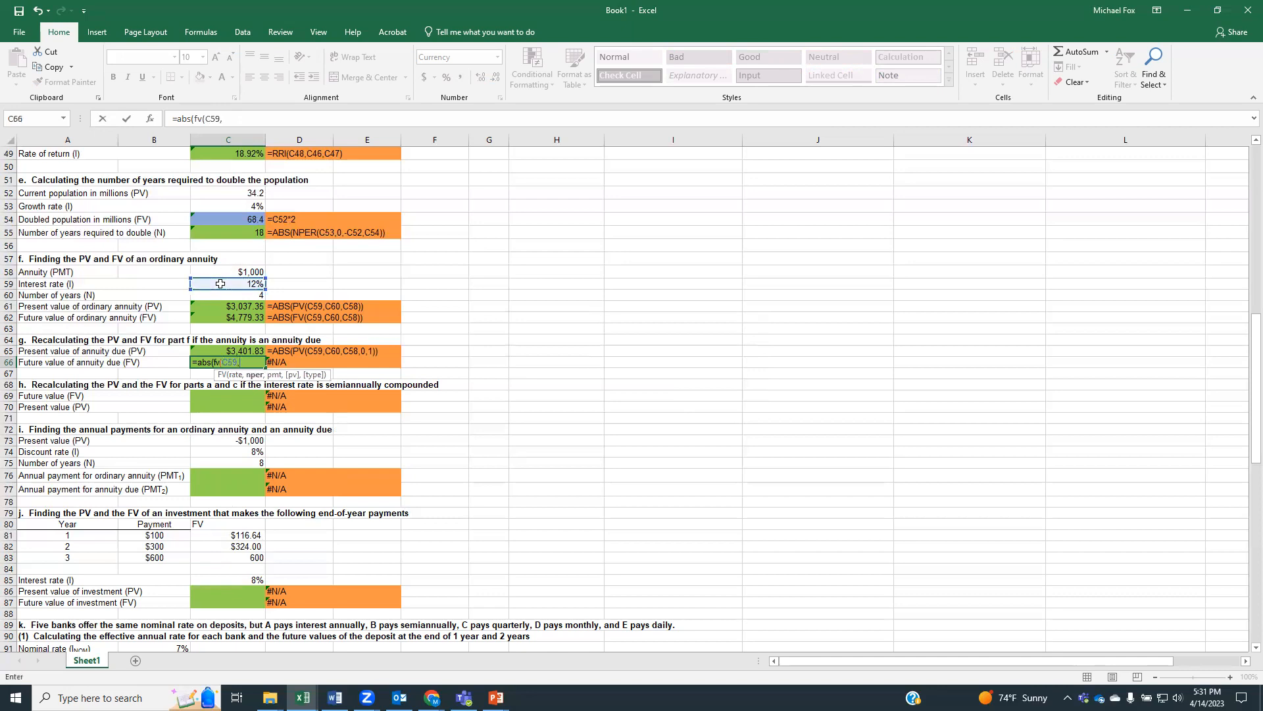
left_click(227, 294)
type(",")
left_click(227, 272)
type(",0")
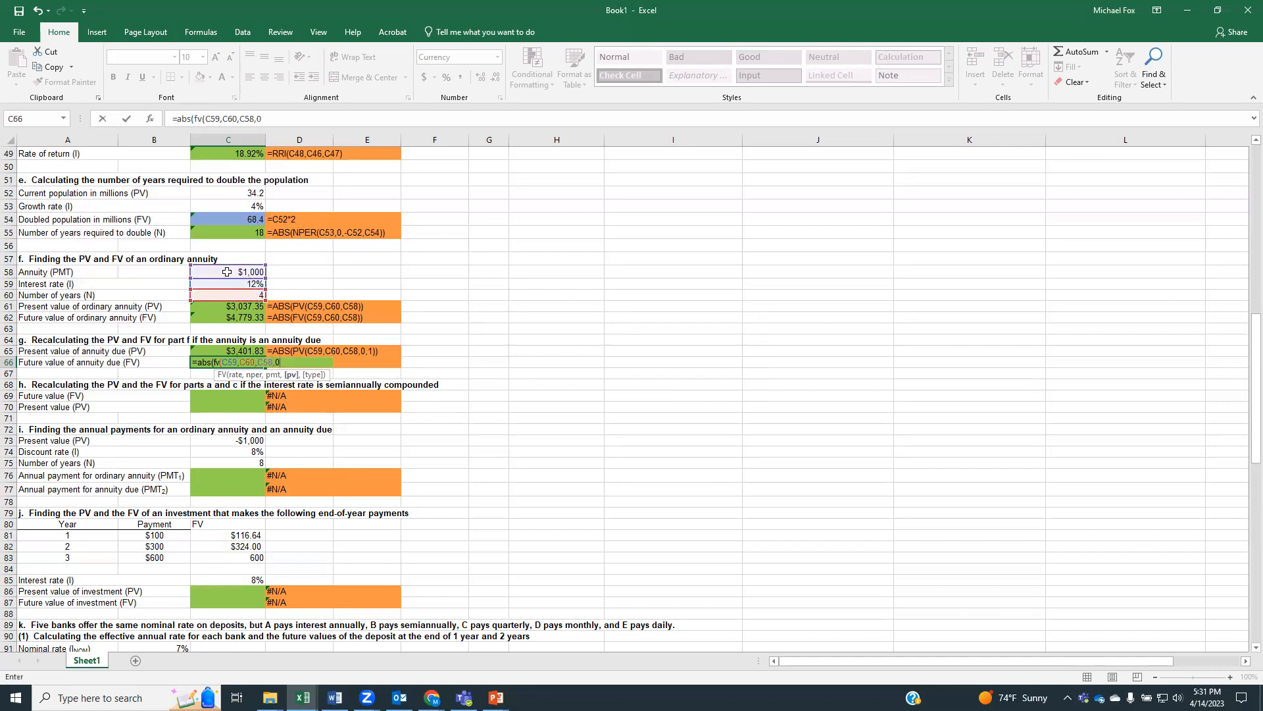
type(",1")
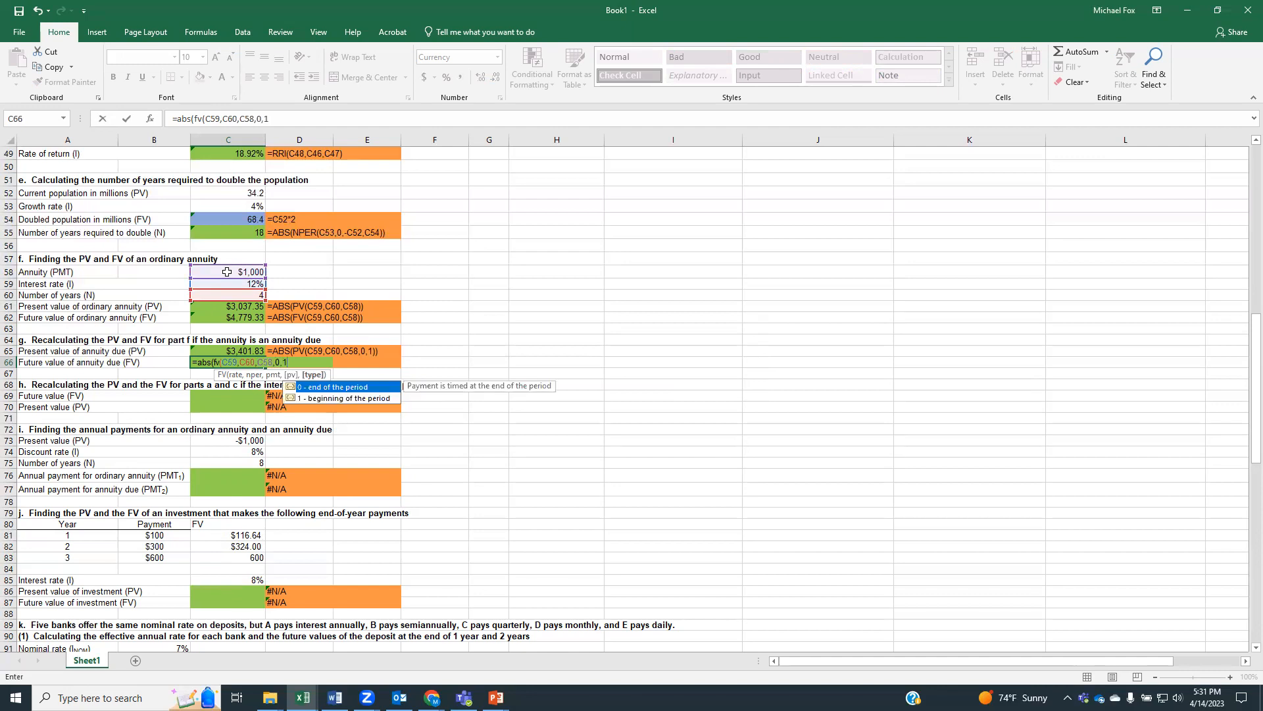
type(")")
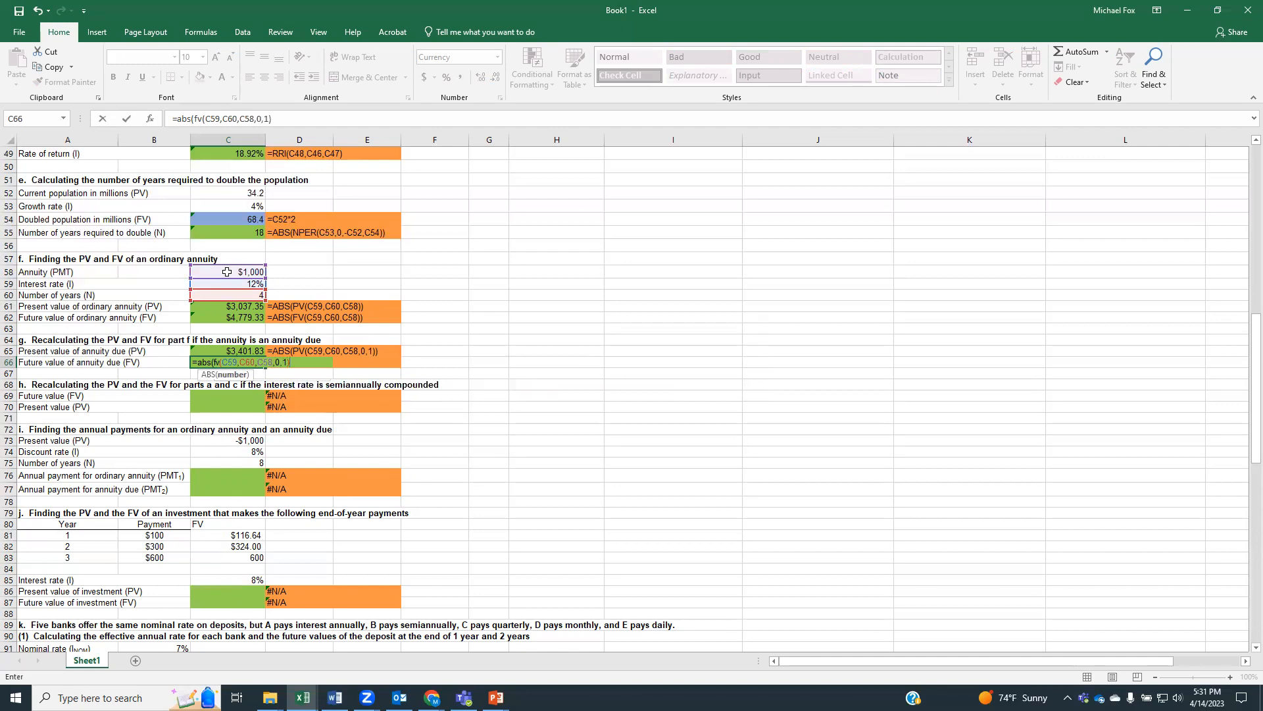
type(")")
key("Return")
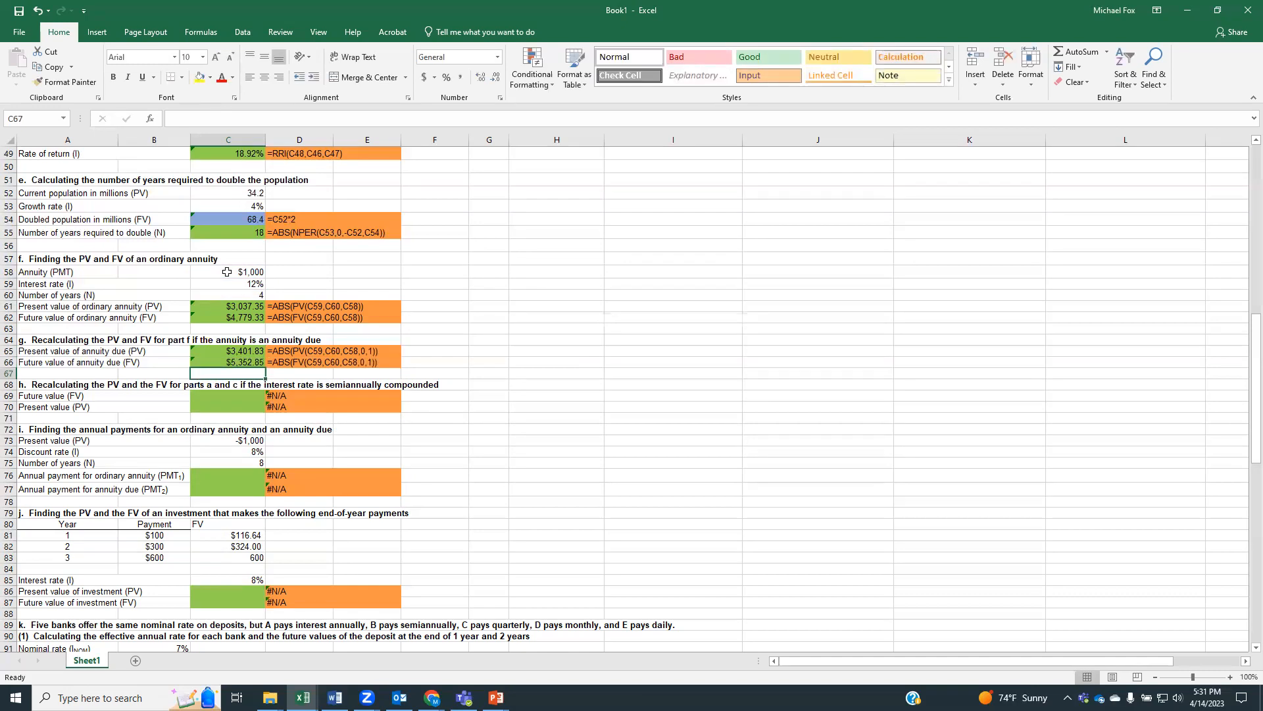
Enter the semiannually compounded future value formula in C69 using ABS and FV, with rate (C59/2) and number of periods C60*2
left_click(249, 407)
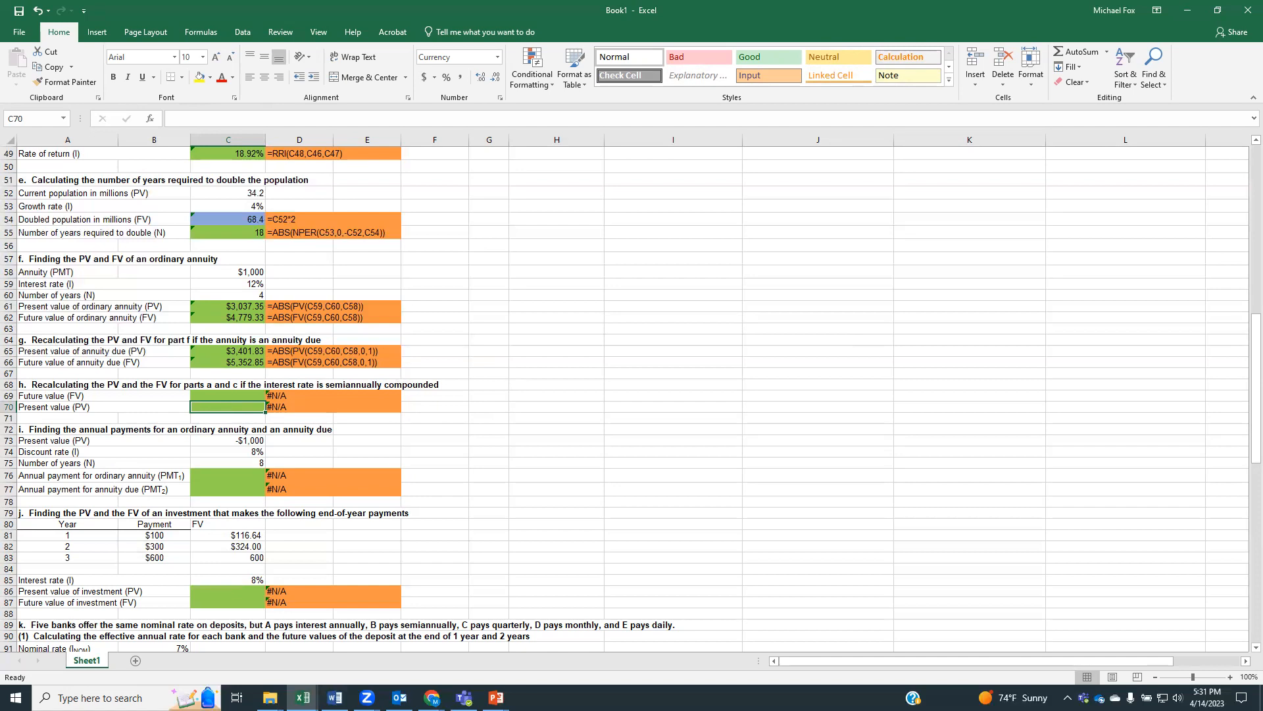
left_click(208, 393)
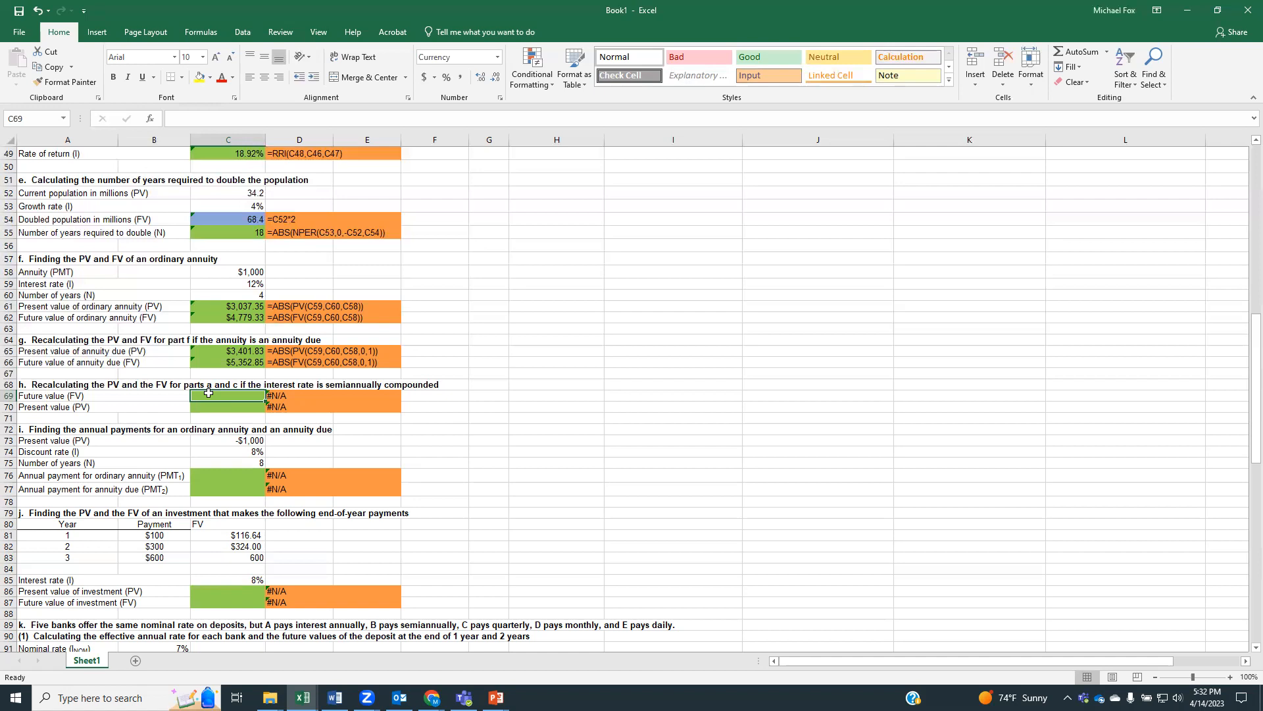
type("=abs")
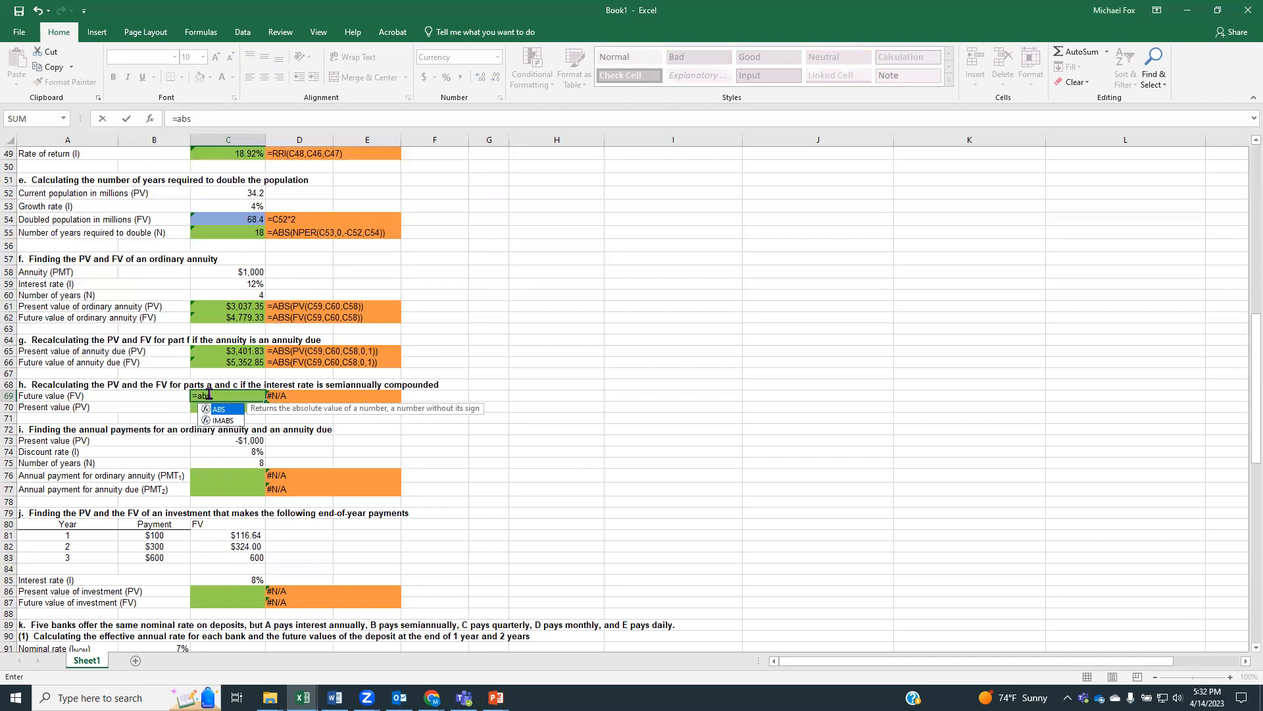
type("(")
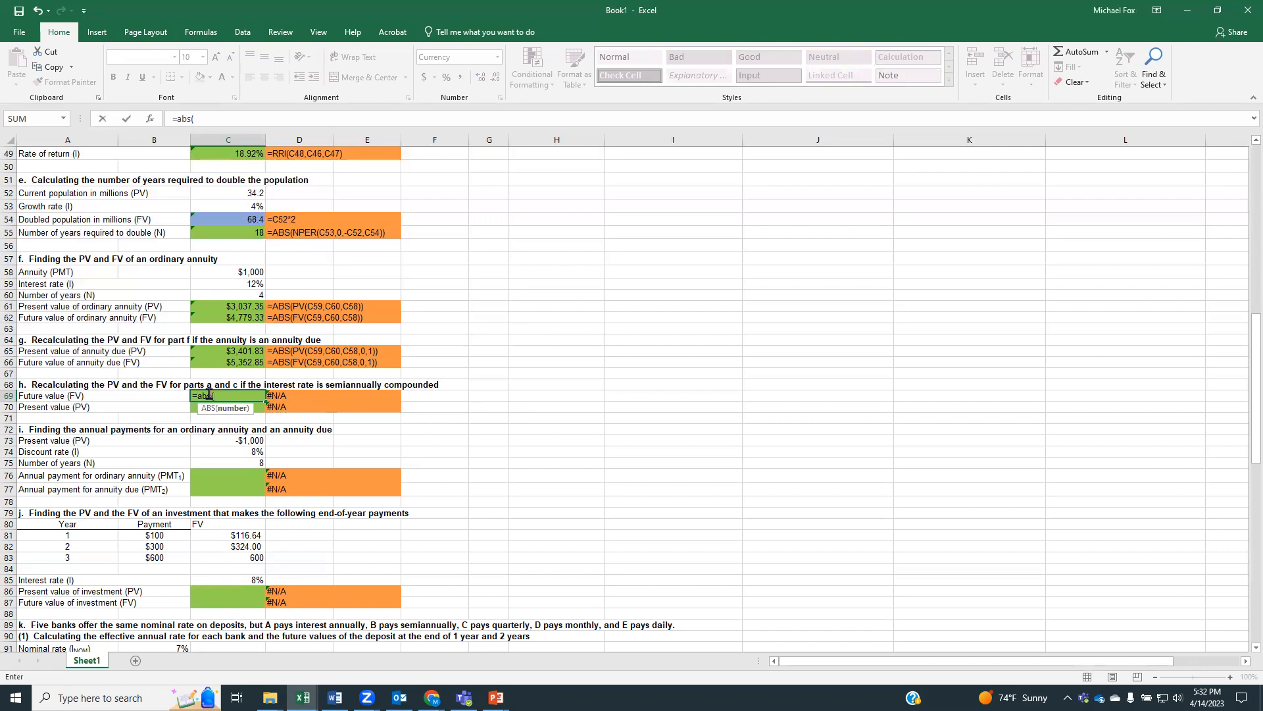
type("fv")
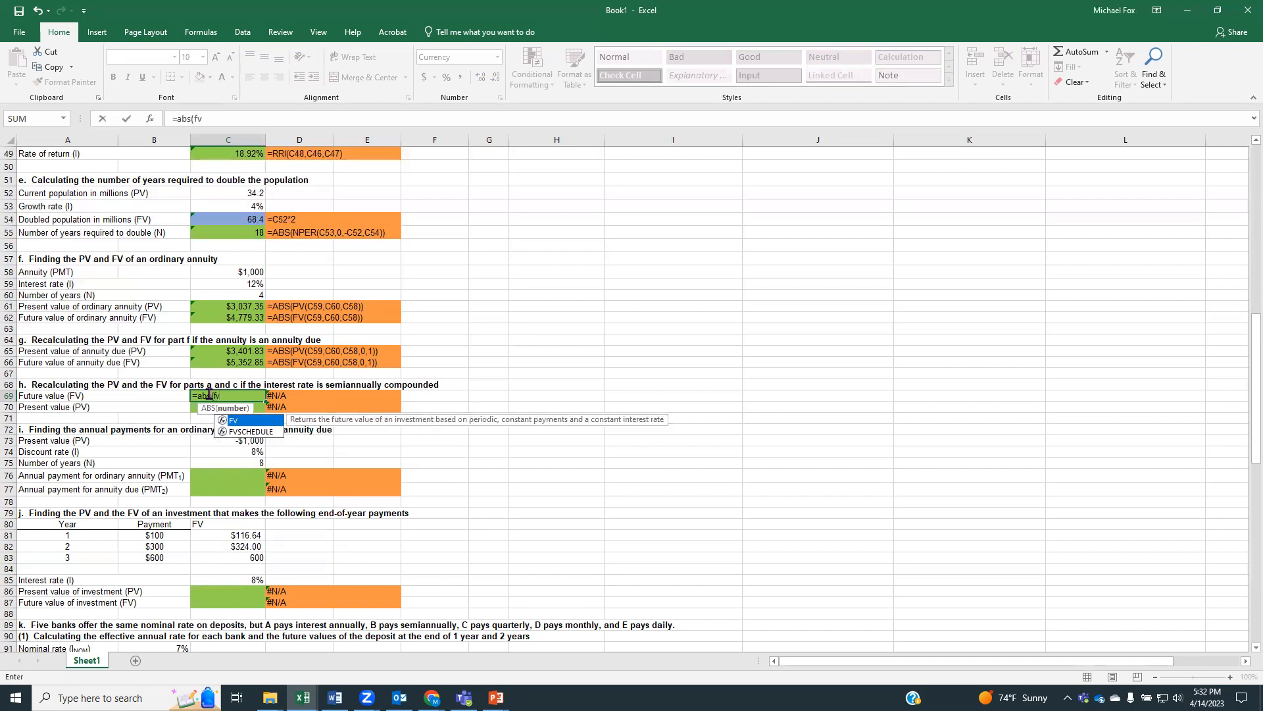
type("(")
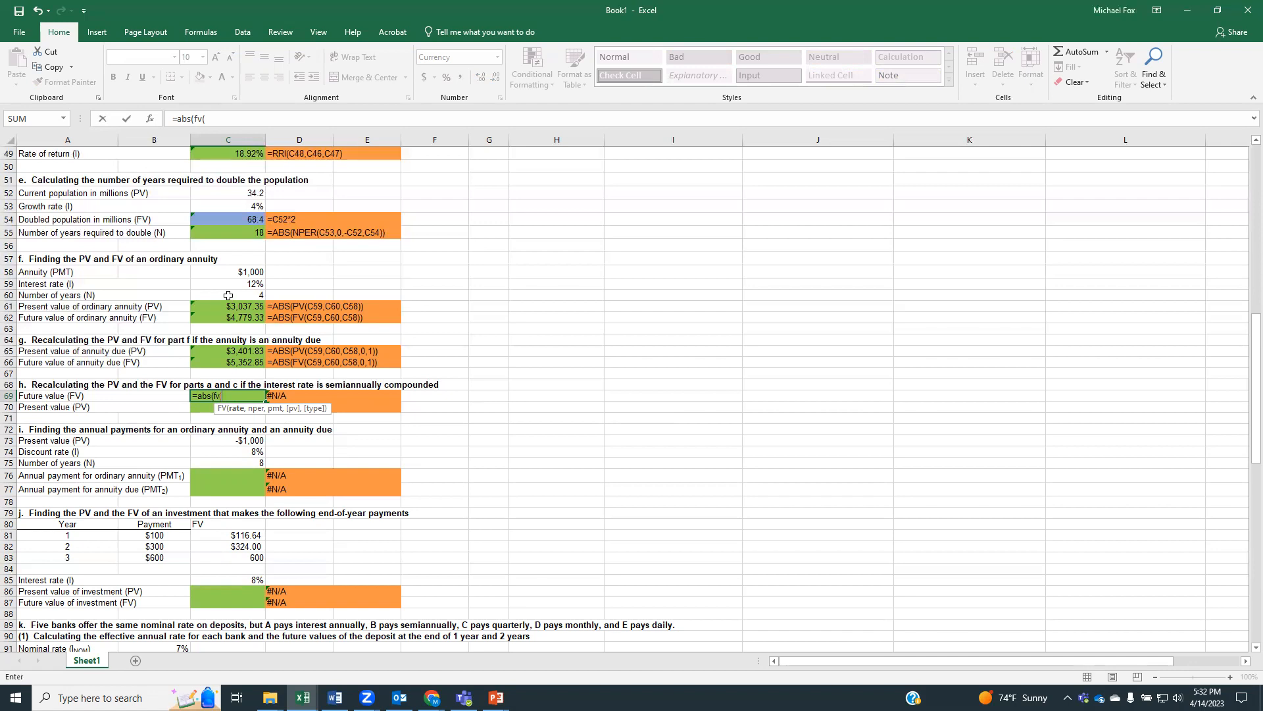
type("(")
left_click(221, 283)
type("/2")
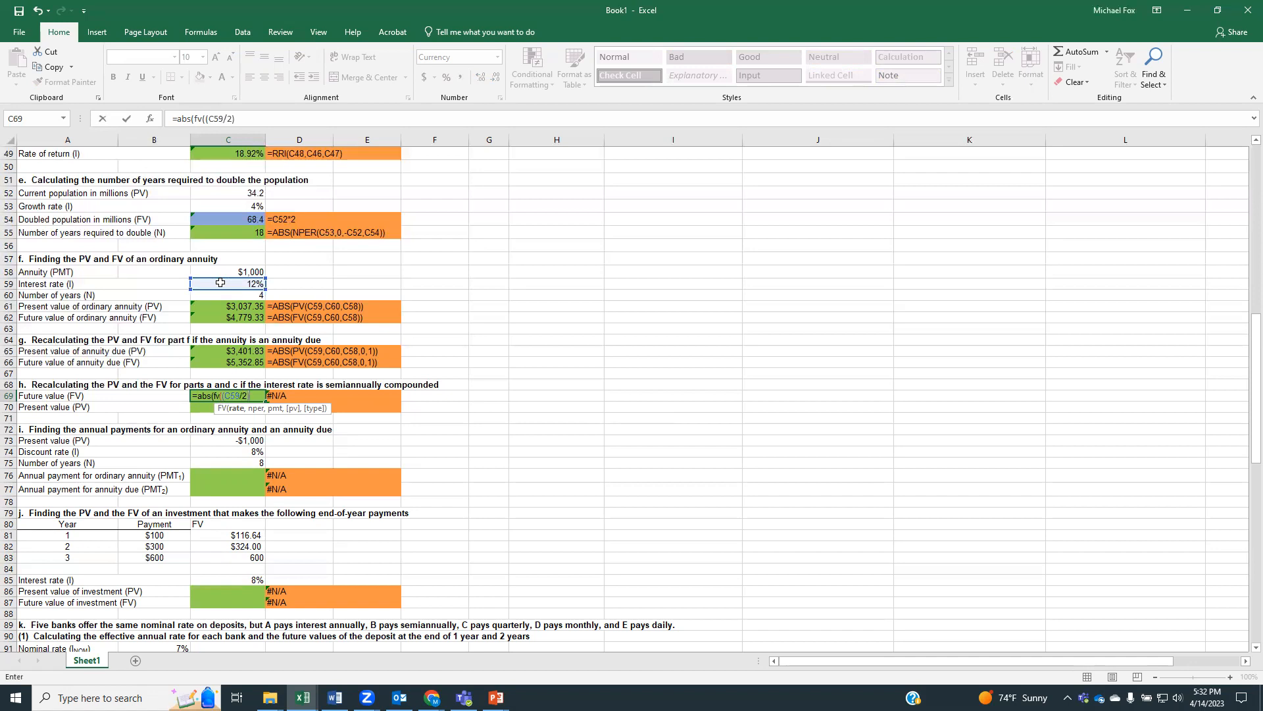
type("),(")
left_click(222, 296)
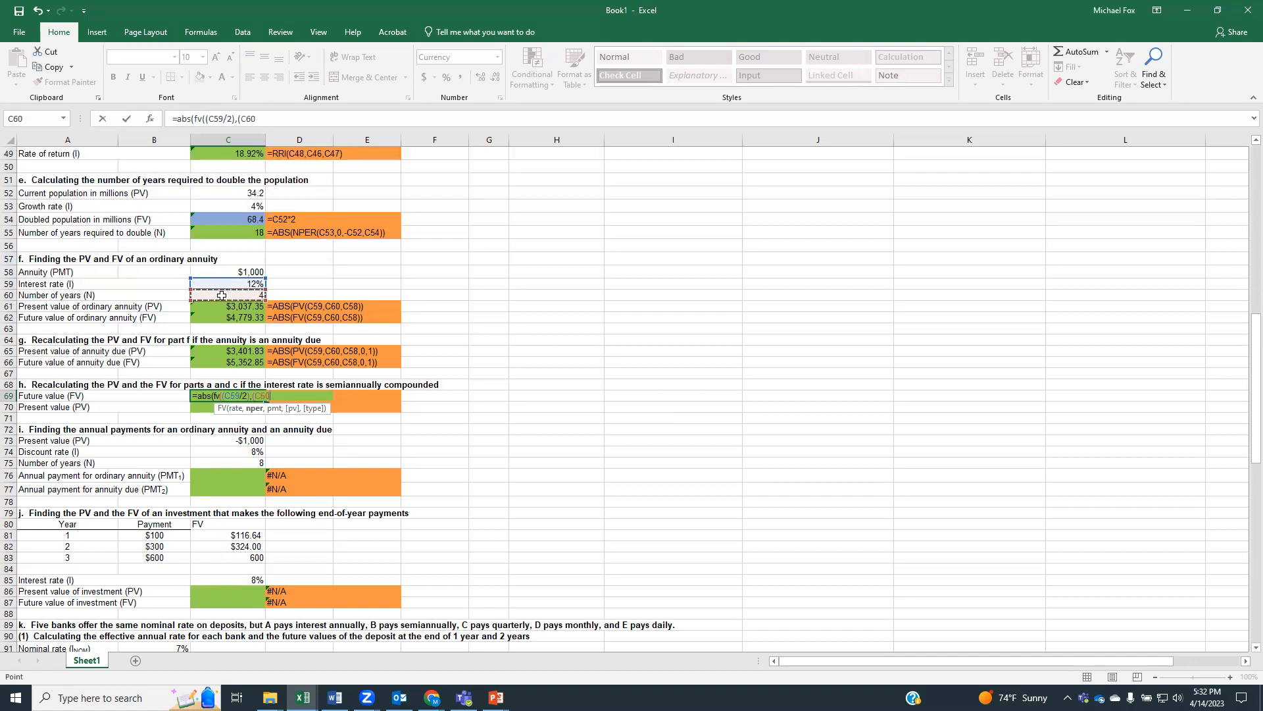
type("*2),")
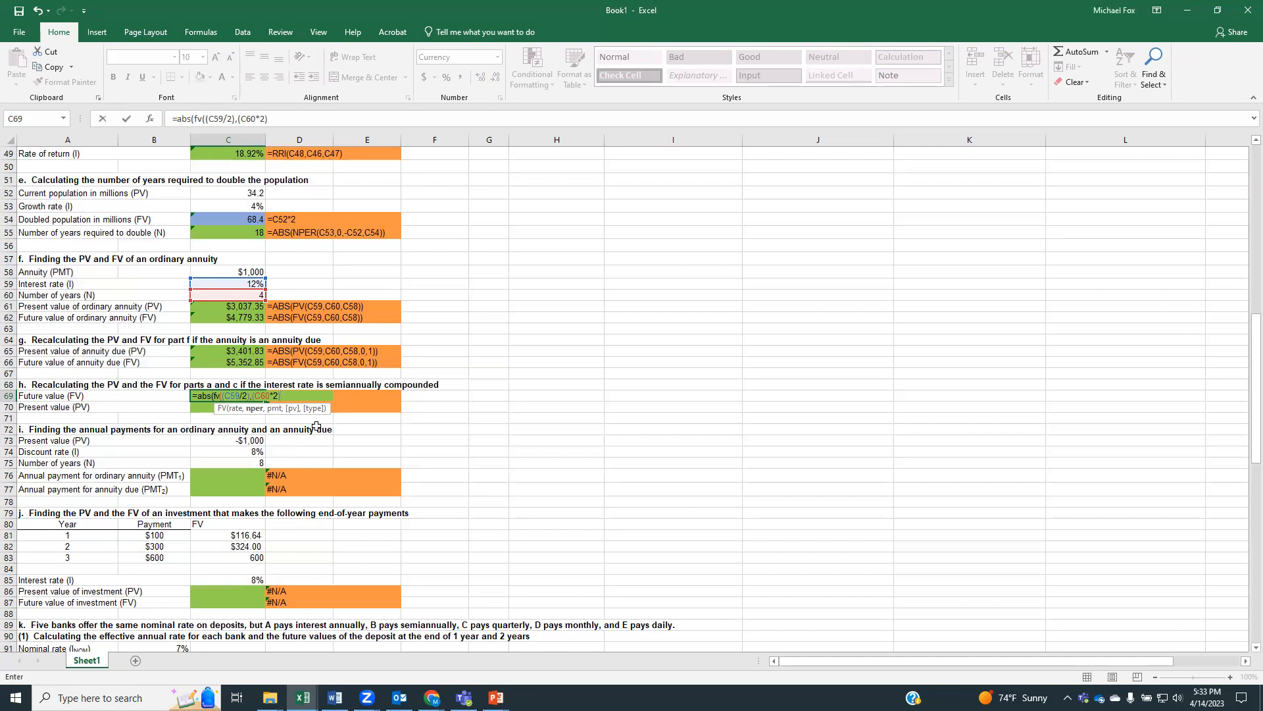
Complete the semiannual future value formula in C69 so it reads =ABS(FV((C59/2),(C60*2),0,C40))
type(",")
scroll(208, 385, "up", 5)
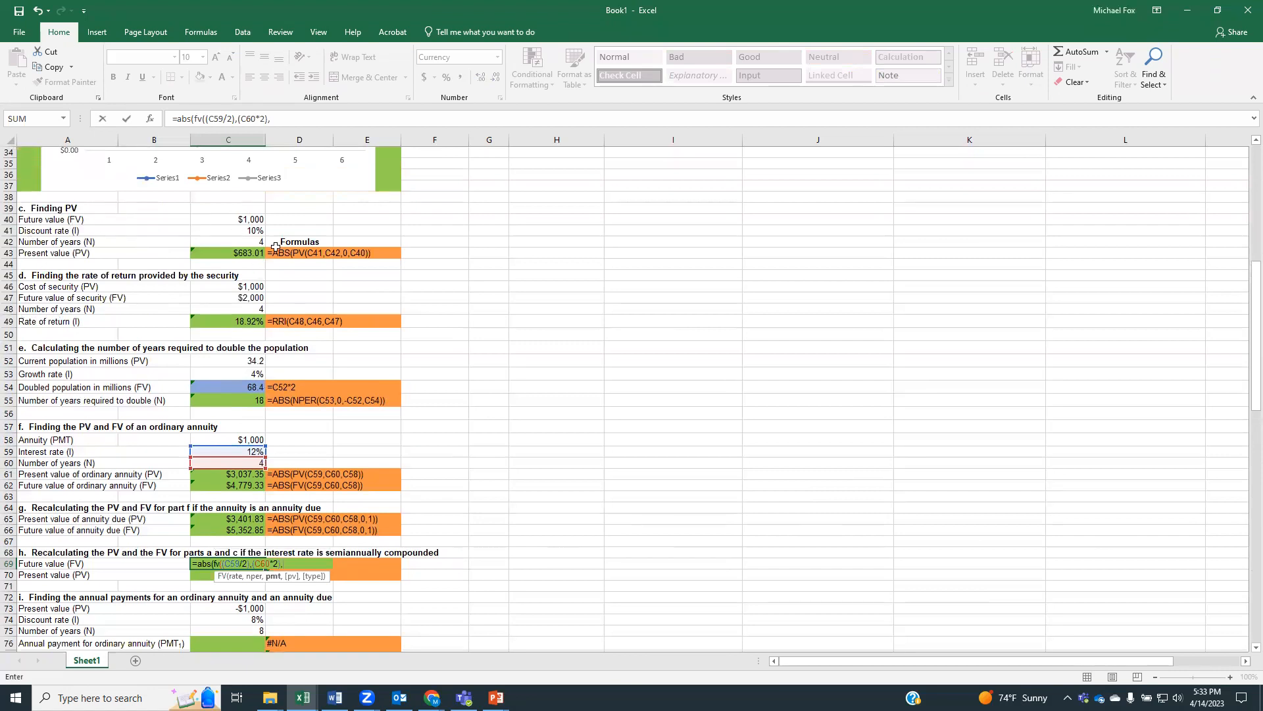
scroll(361, 341, "down", 3)
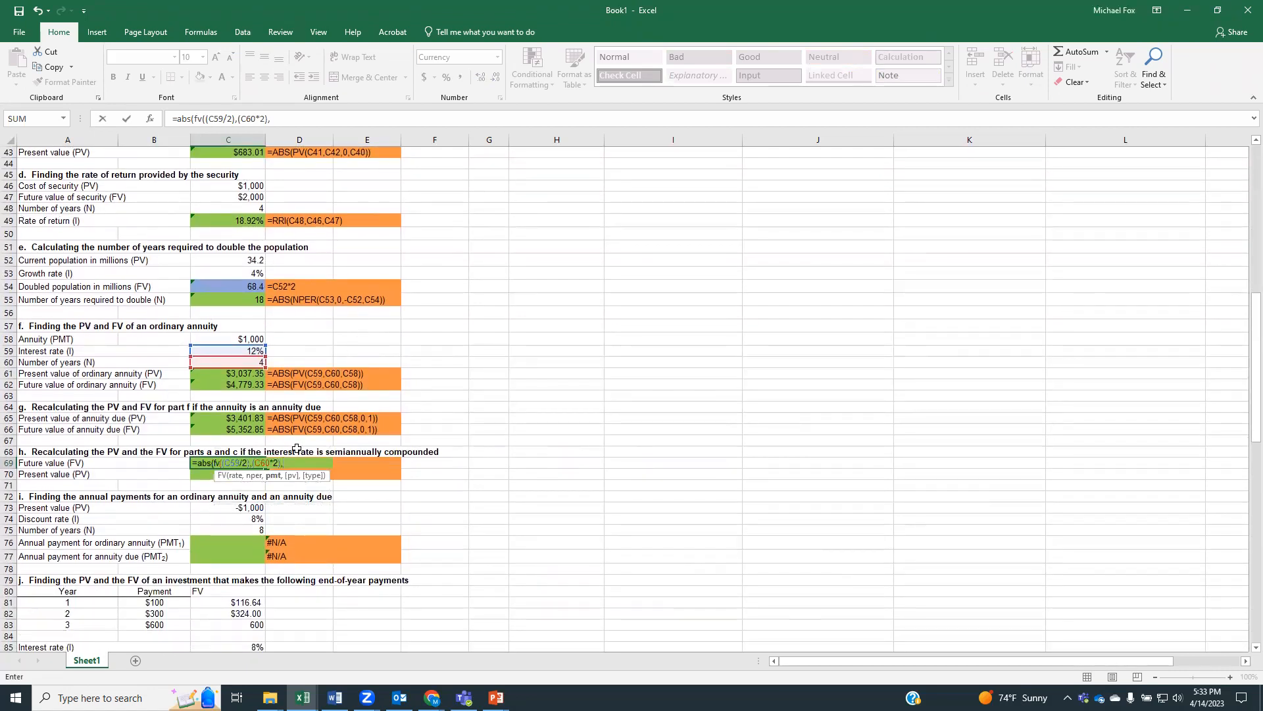
type("0,")
scroll(297, 450, "up", 4)
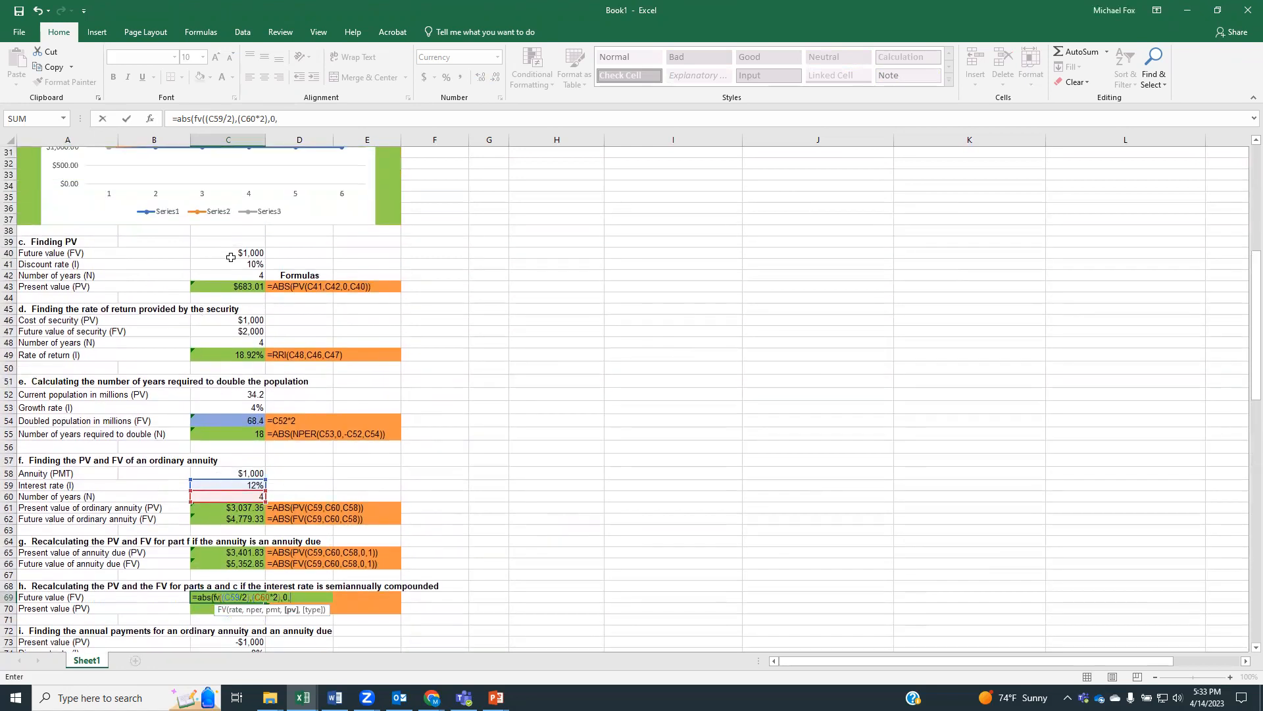
left_click(231, 254)
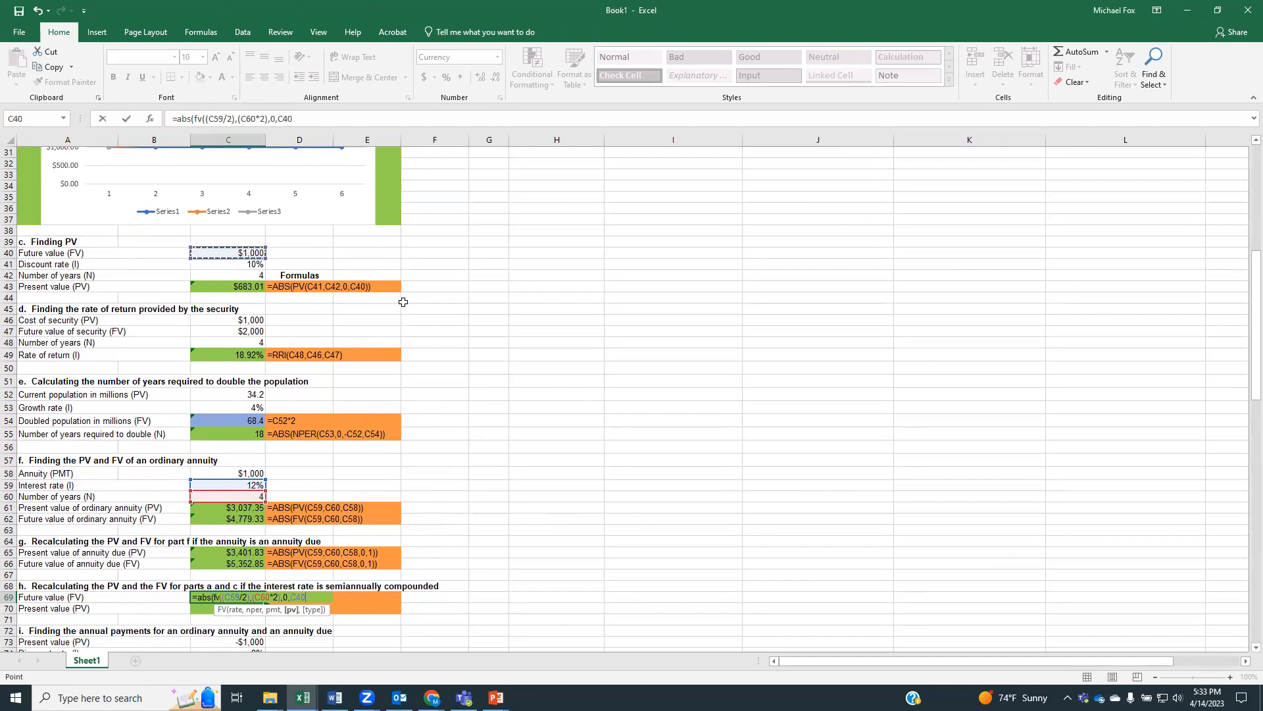
type("))")
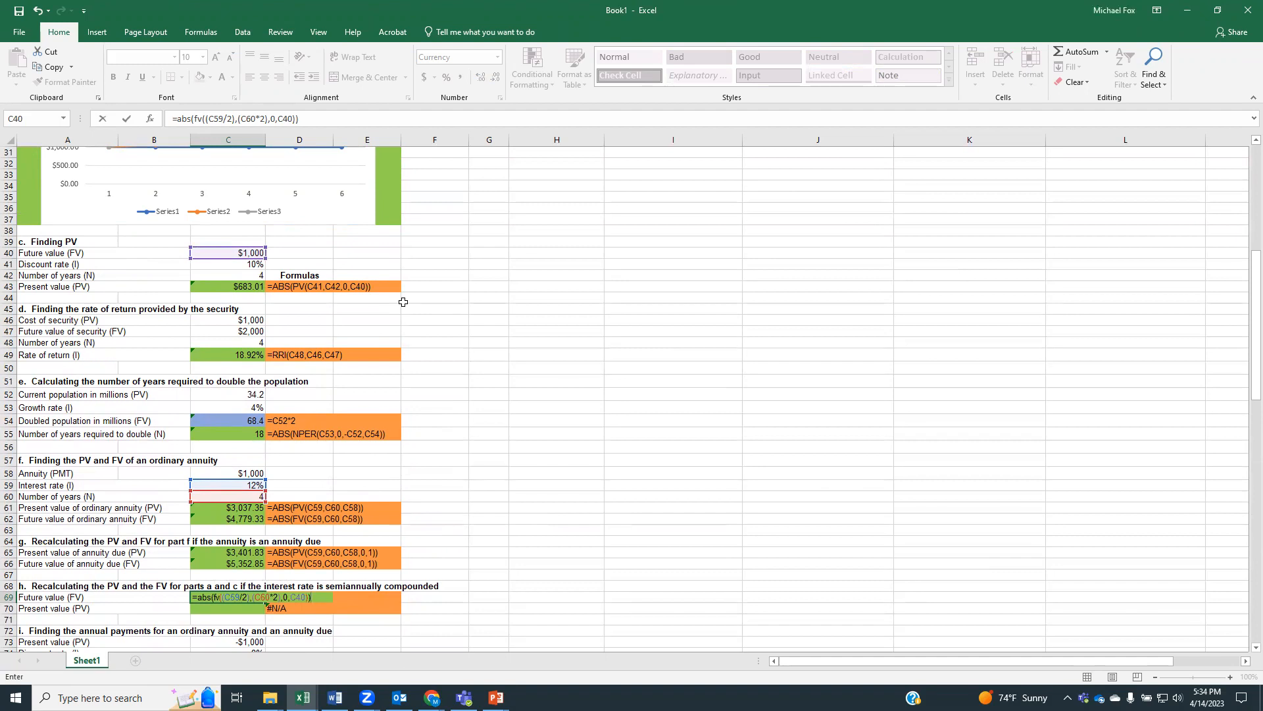
key("Return")
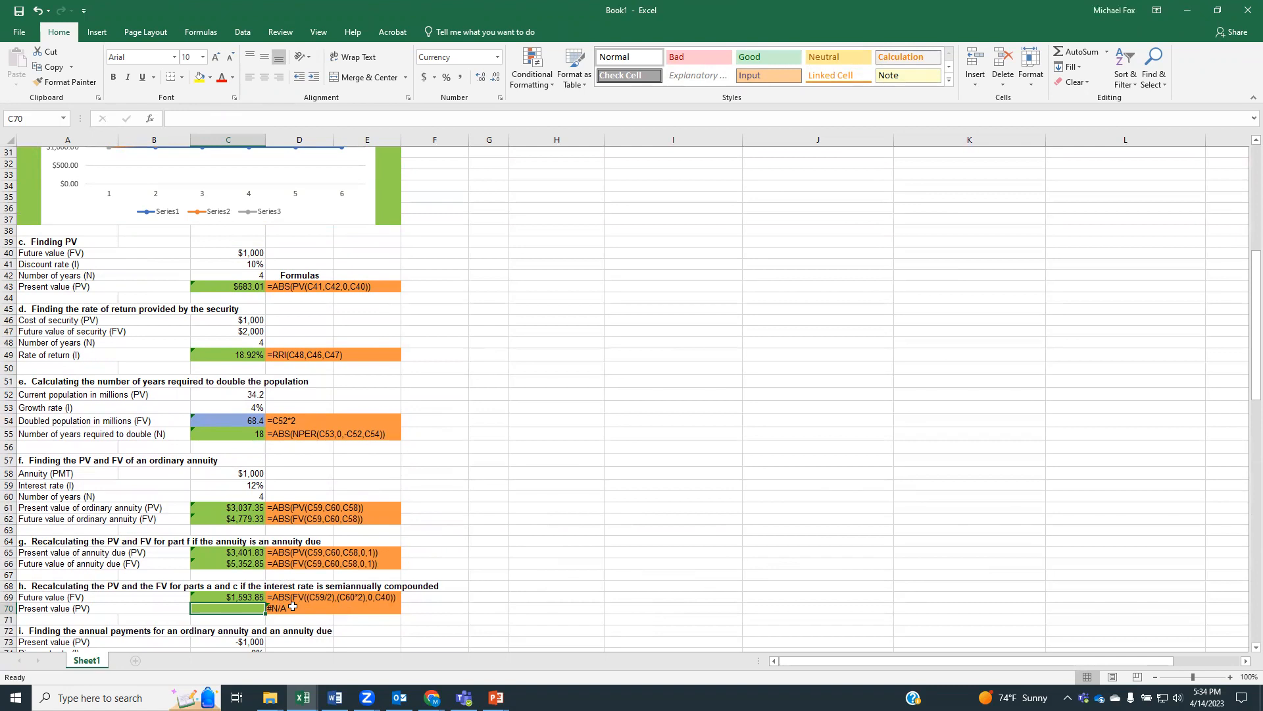
Check the C69 formula's references against the rate, periods and amount given in parts a and c
left_click(200, 598)
scroll(262, 569, "down", 2)
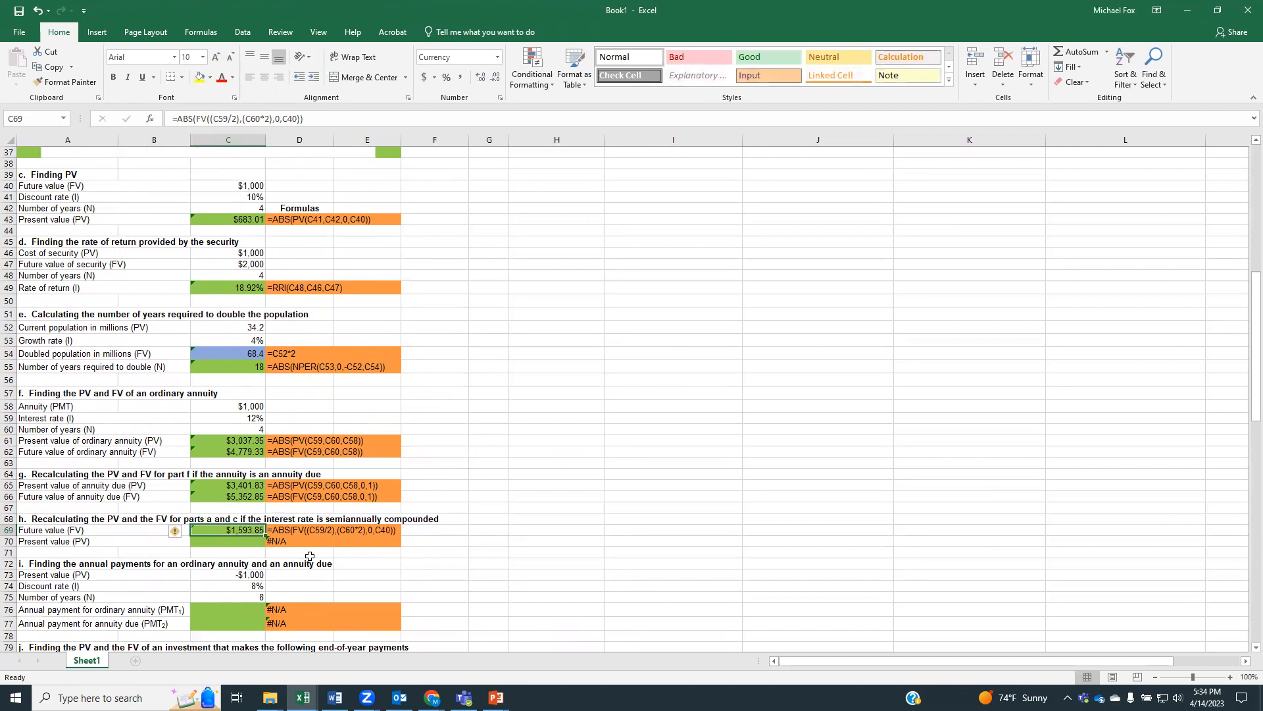
scroll(309, 556, "up", 10)
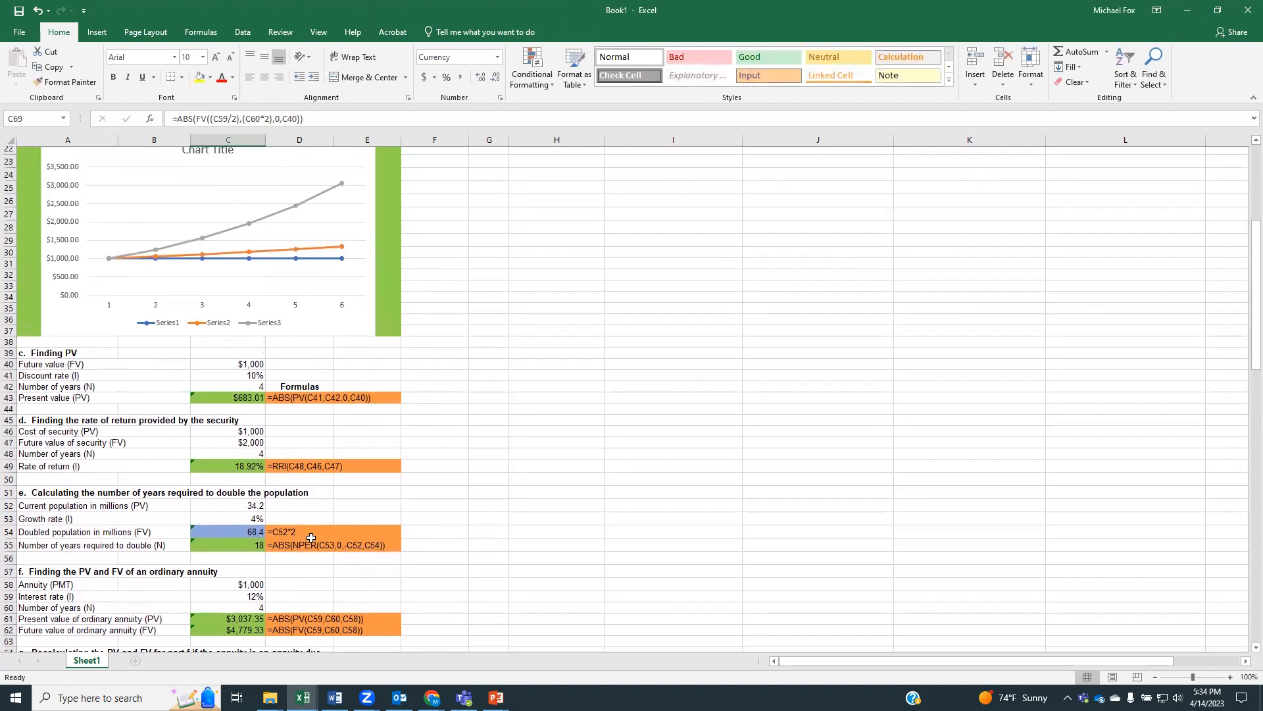
scroll(312, 537, "up", 1)
scroll(311, 538, "down", 4)
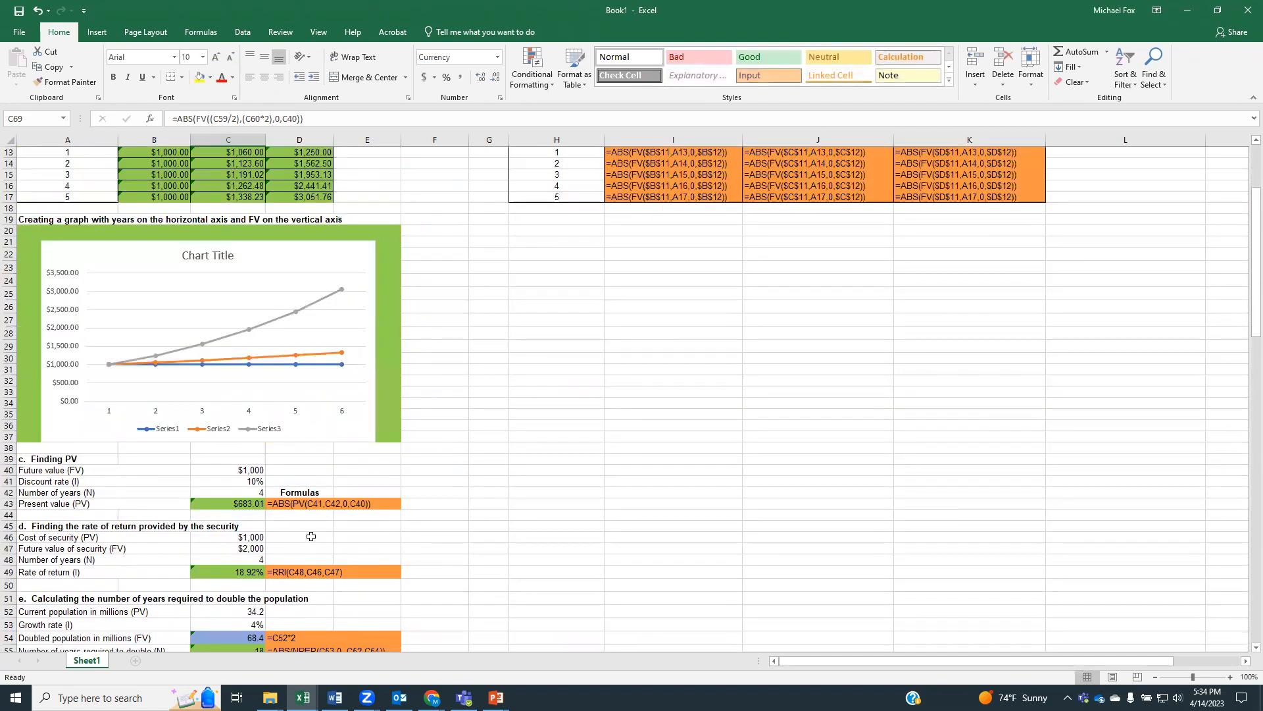
scroll(311, 537, "down", 9)
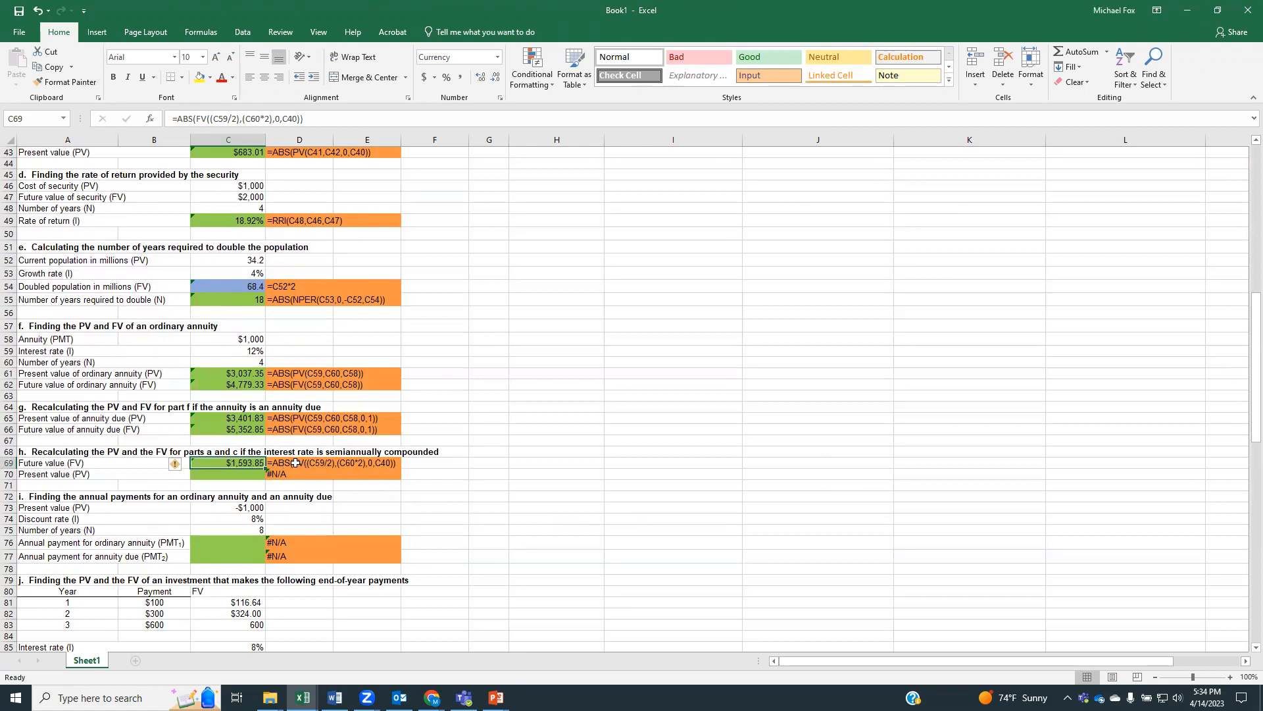
Start a future value formula in D69 with FV nested inside ABS and the semiannual rate (C41/2)
left_click(316, 465)
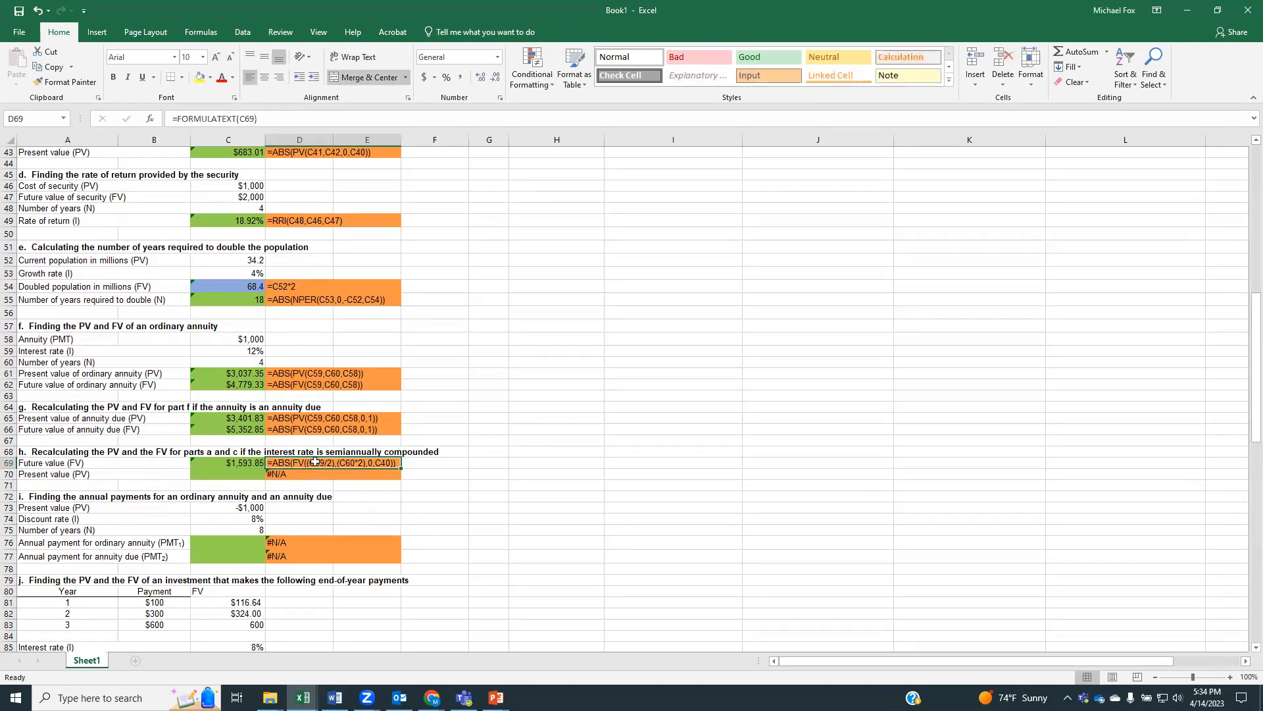
type("=abs(")
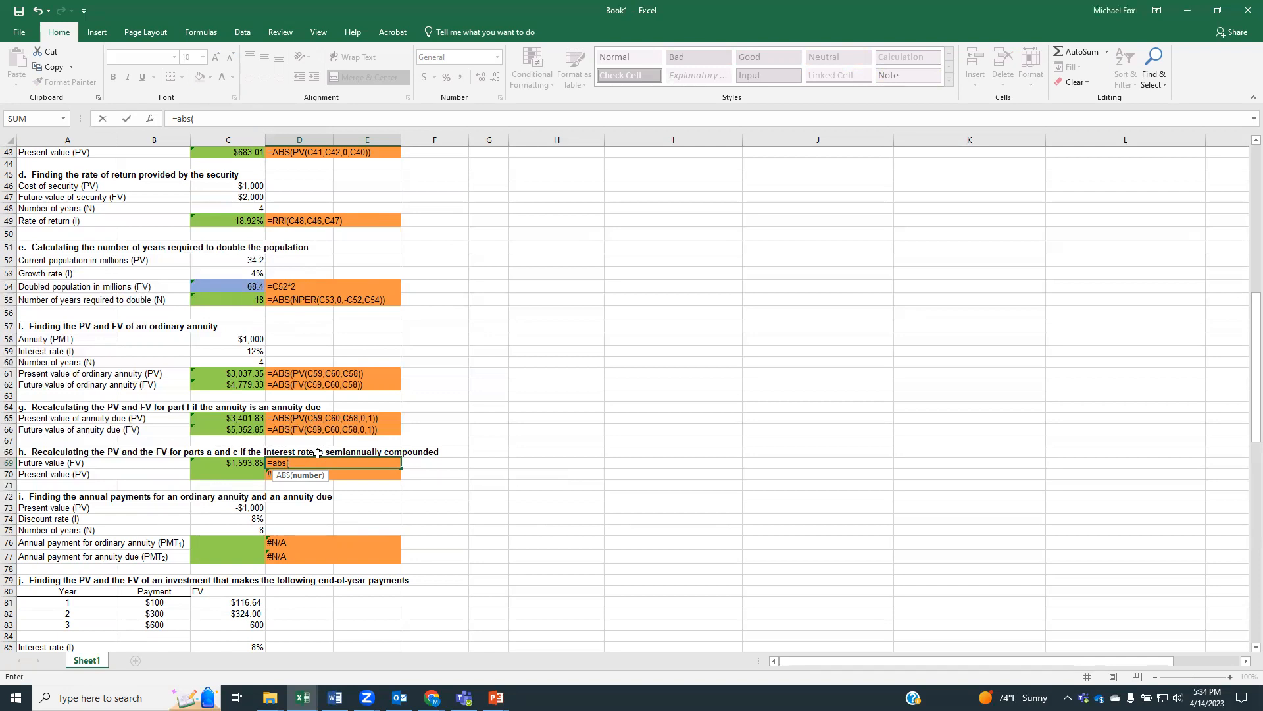
type("fv")
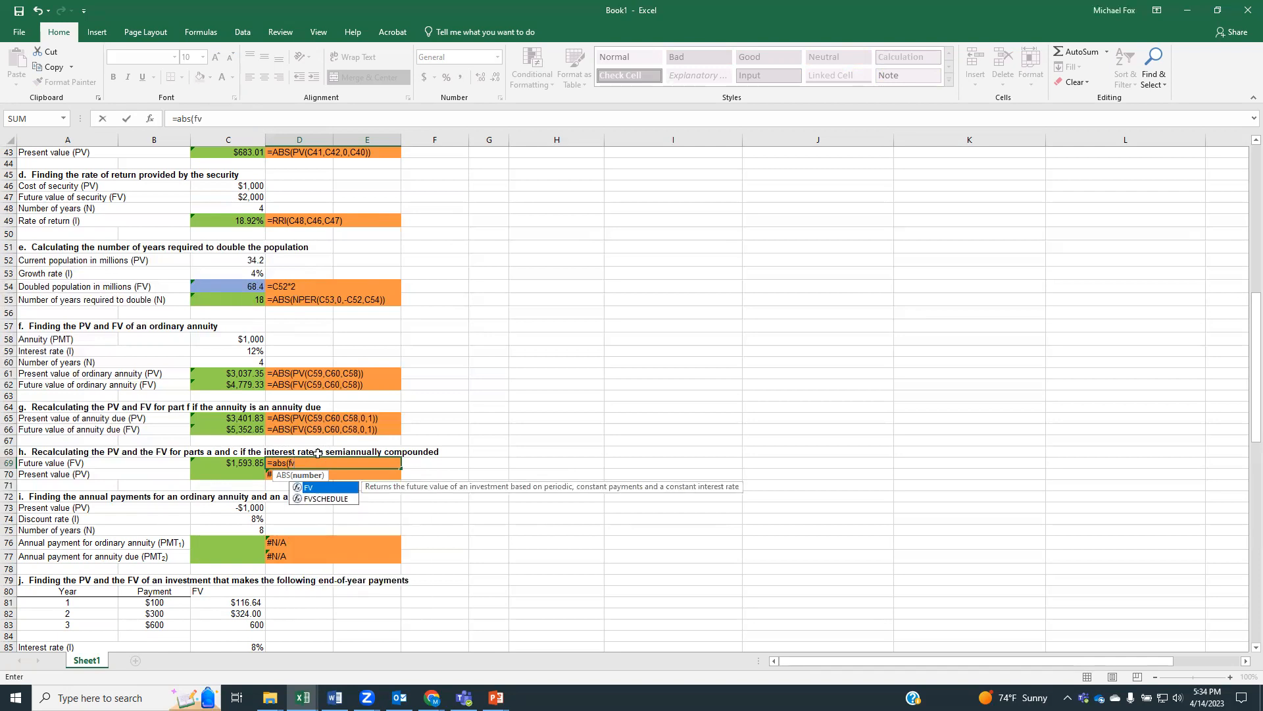
type("(")
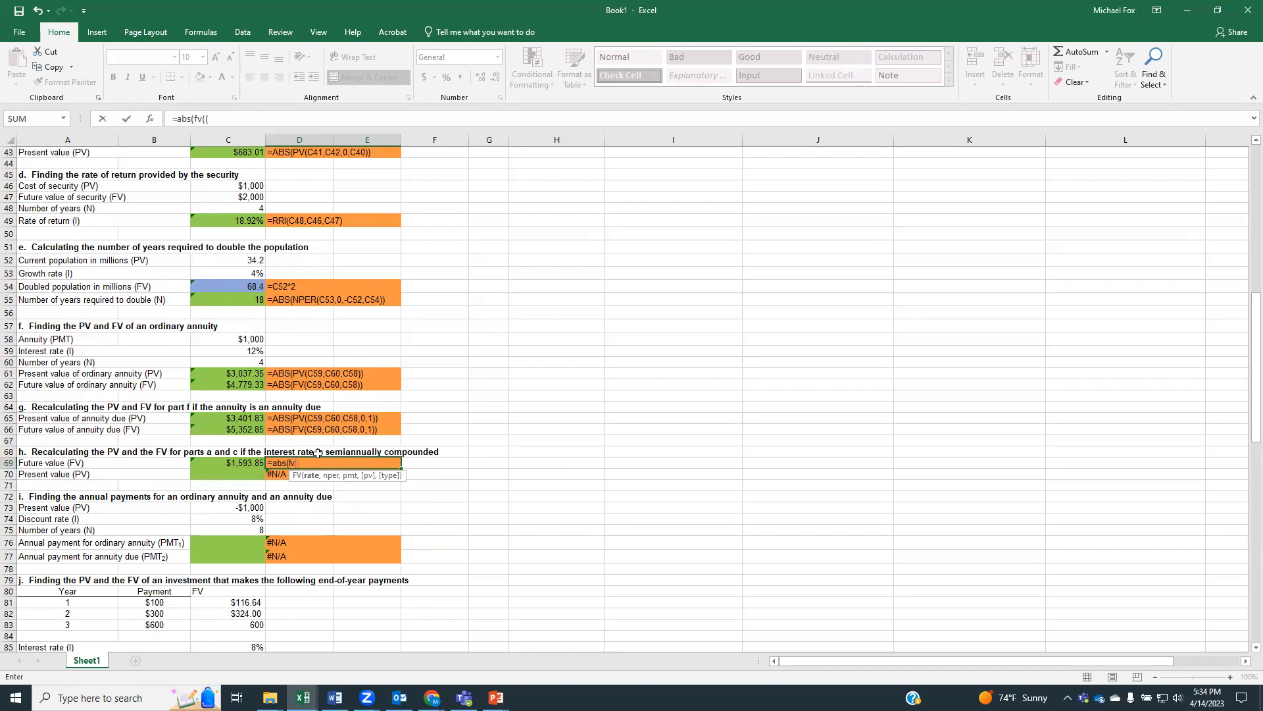
scroll(283, 381, "up", 4)
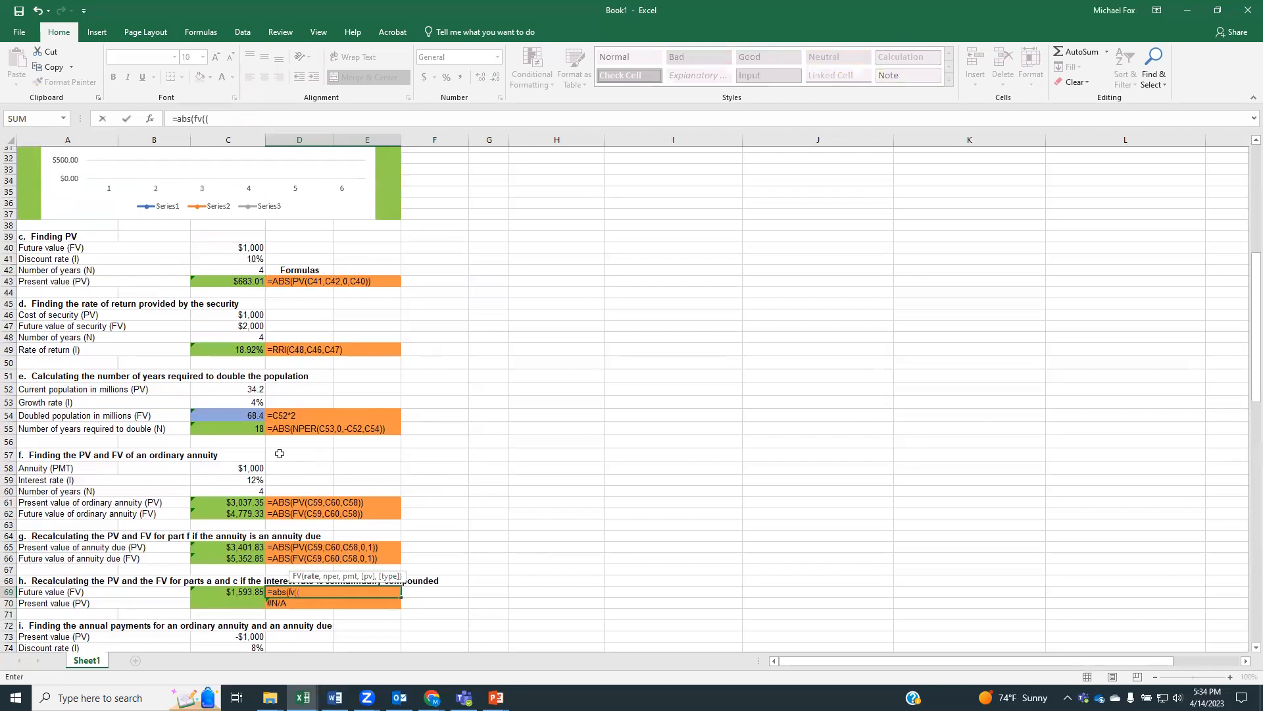
left_click(236, 264)
type("/2")
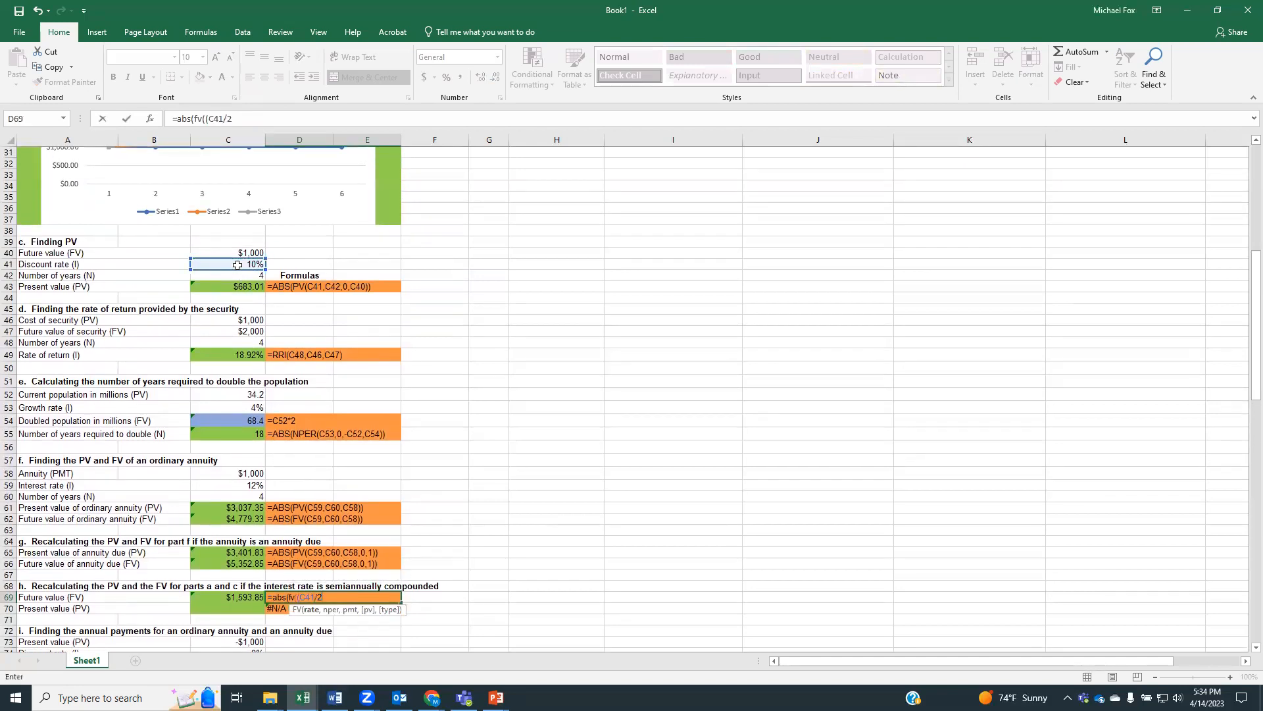
type("),(")
Finish the D69 formula with C42*2 periods and amount C40, accepting the suggested correction to =ABS(FV((C41/2),(C42*2)*0,C40))
left_click(242, 274)
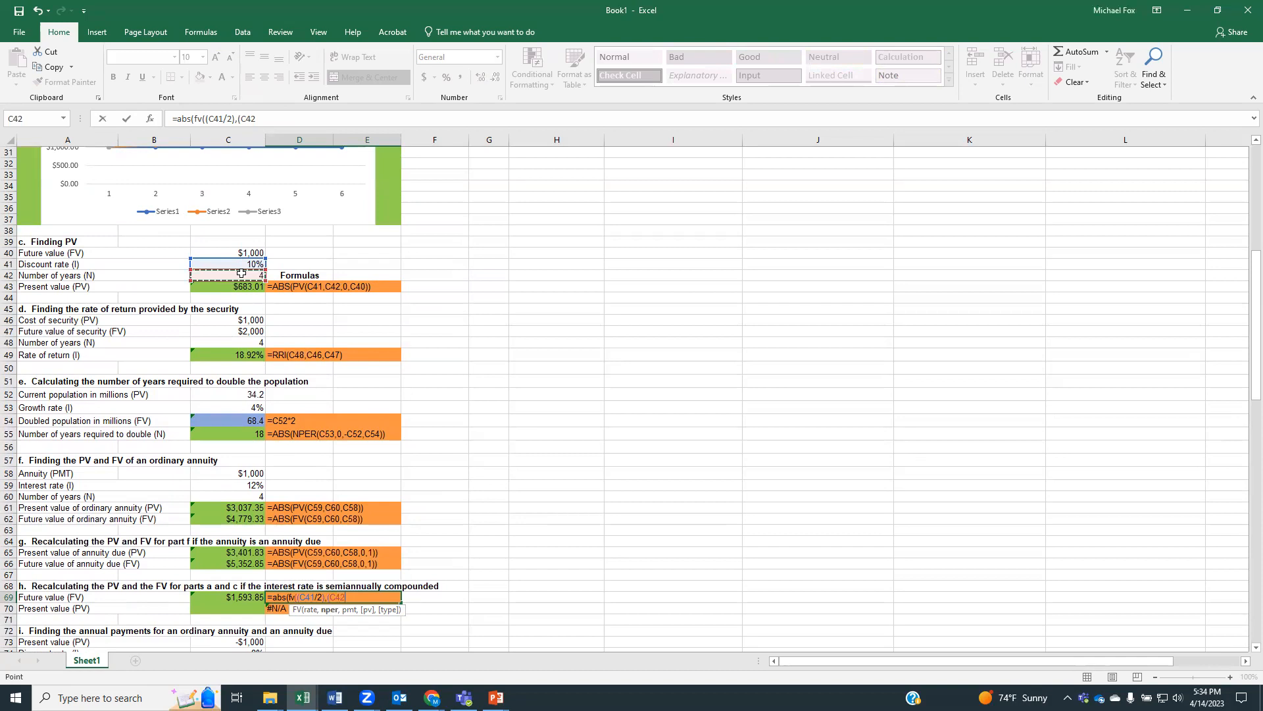
type("*")
type(",")
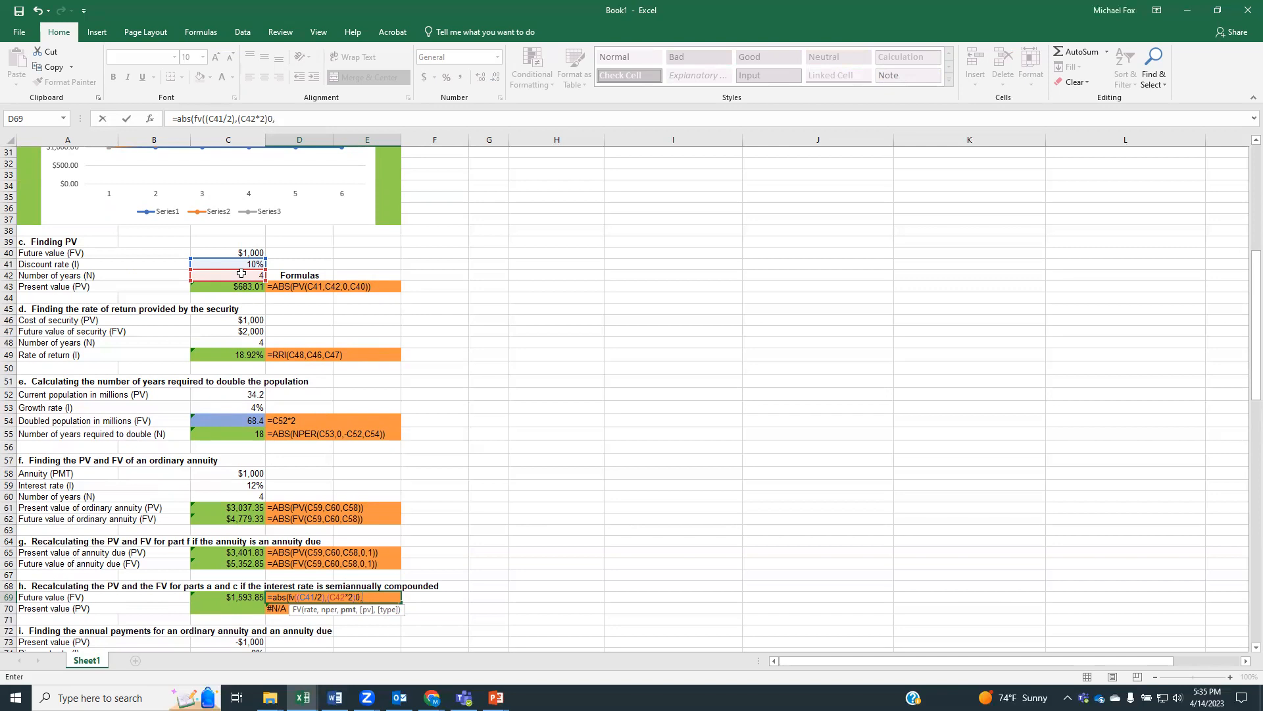
left_click(229, 253)
type("))")
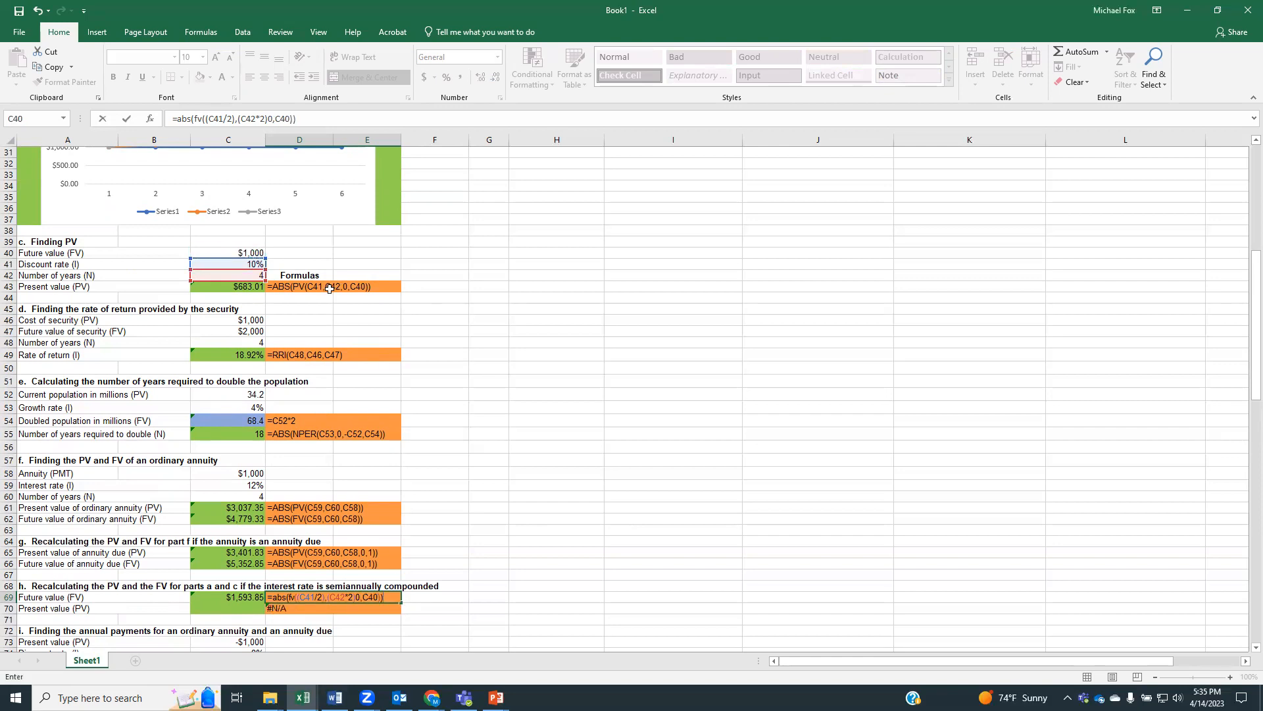
key("Return")
key("Return")
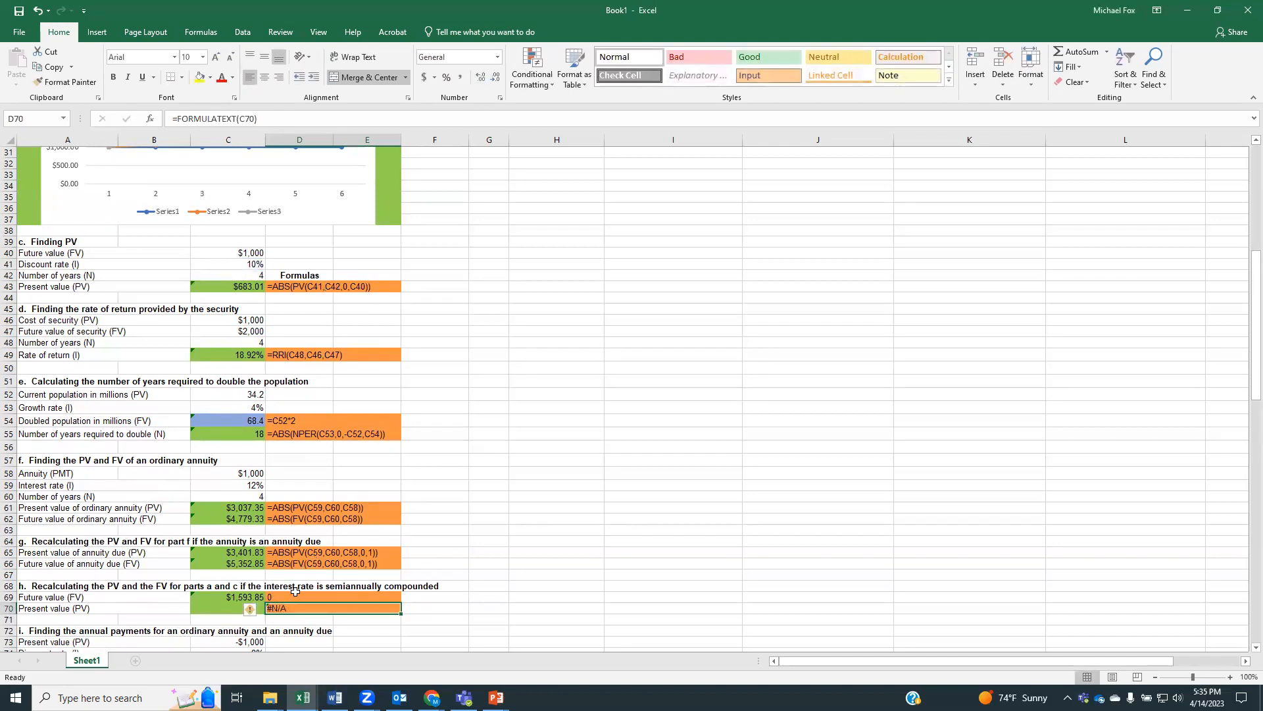
Copy the whole formula text from D69
left_click(235, 596)
left_click(285, 597)
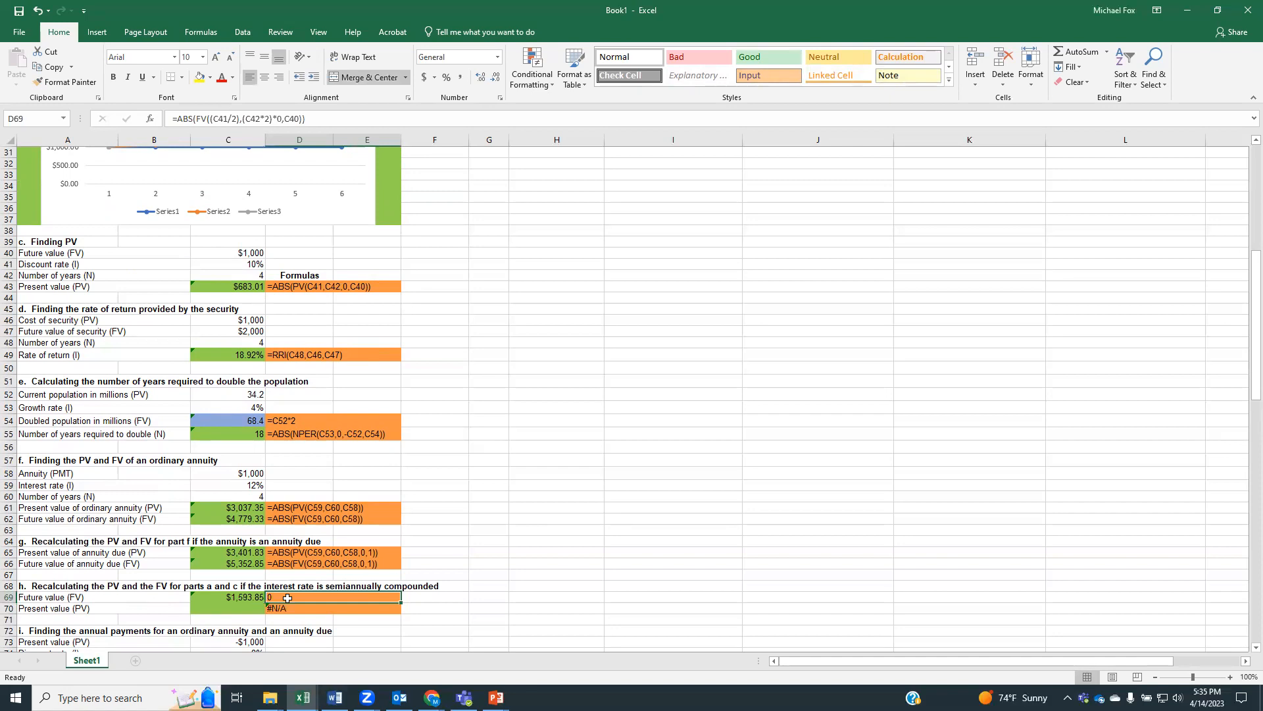
left_click_drag(308, 120, 177, 123)
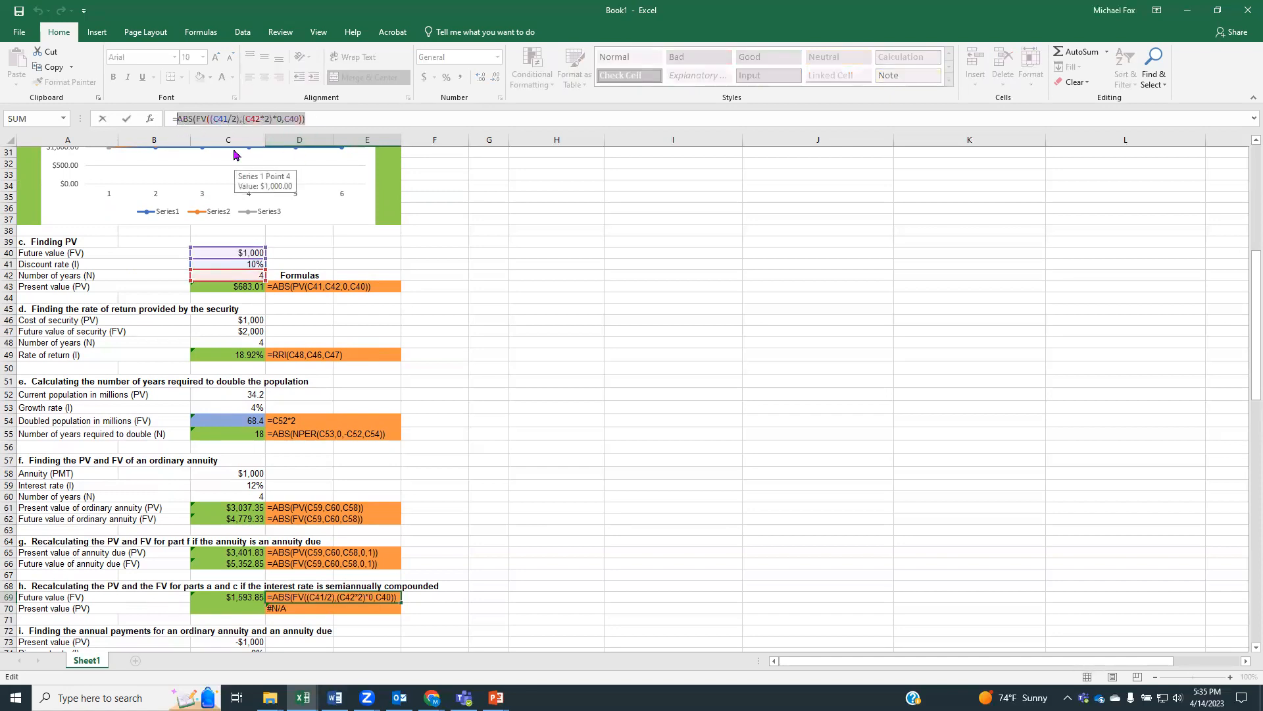
left_click_drag(305, 116, 166, 127)
key("ctrl+c")
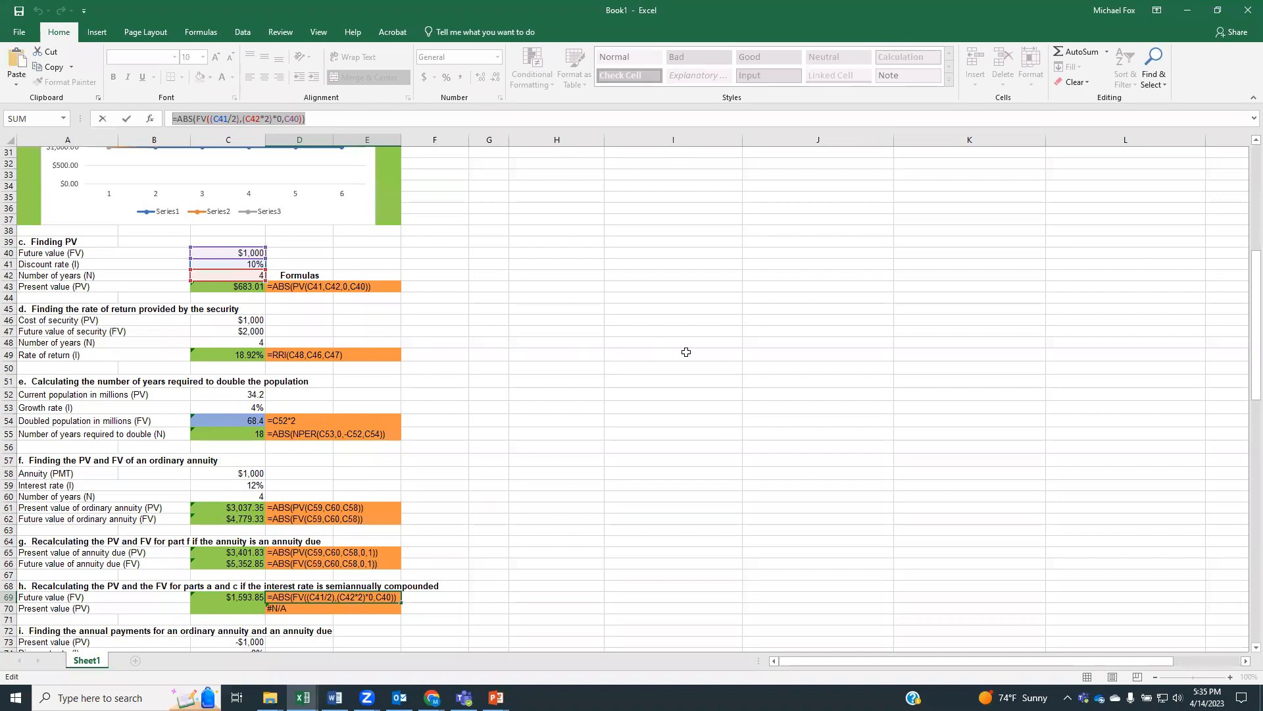
Undo the recent entries in D69 and C69, and paste the copied formula into C69
left_click(811, 393)
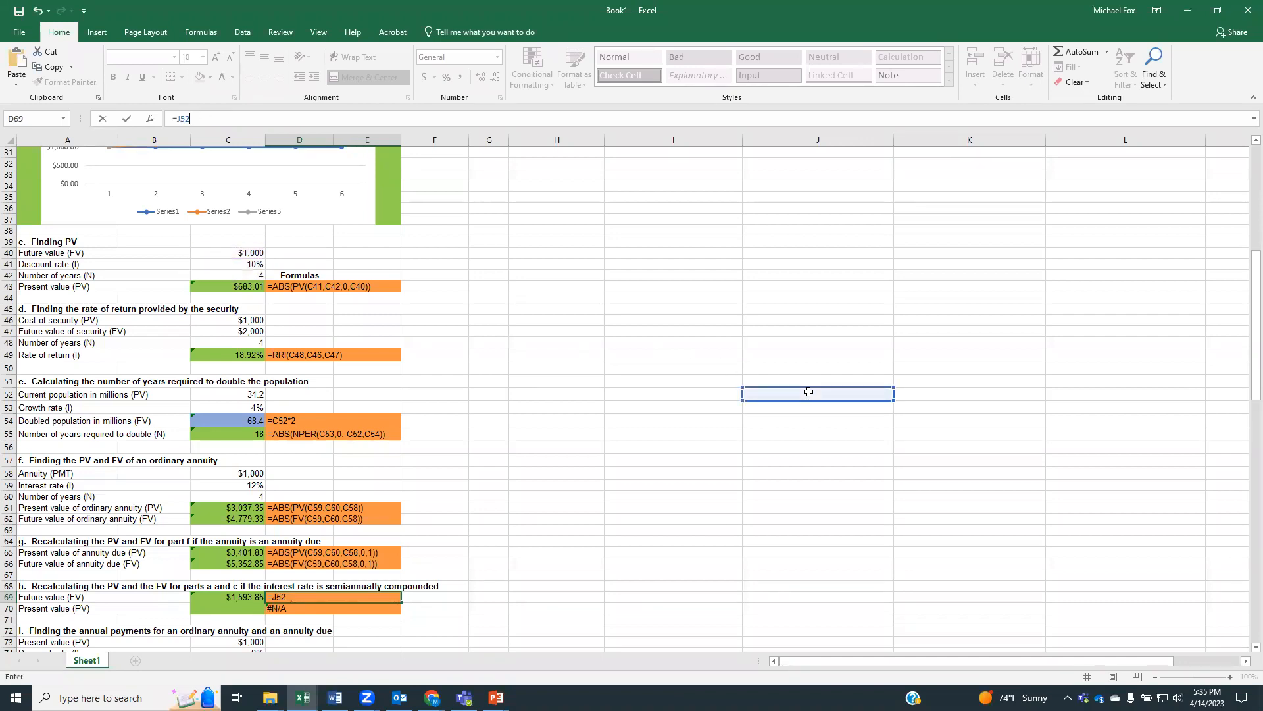
key("Return")
key("ctrl+z")
key("ctrl+z")
key("ctrl+z")
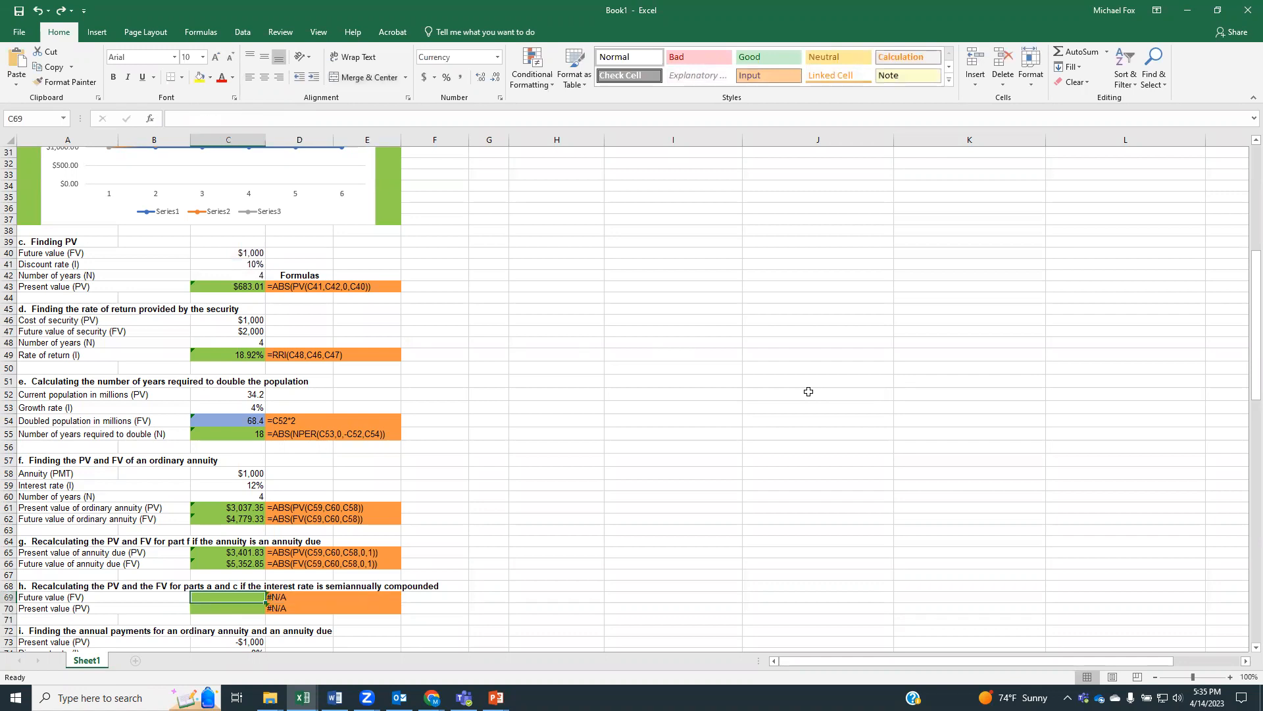
key("ctrl+v")
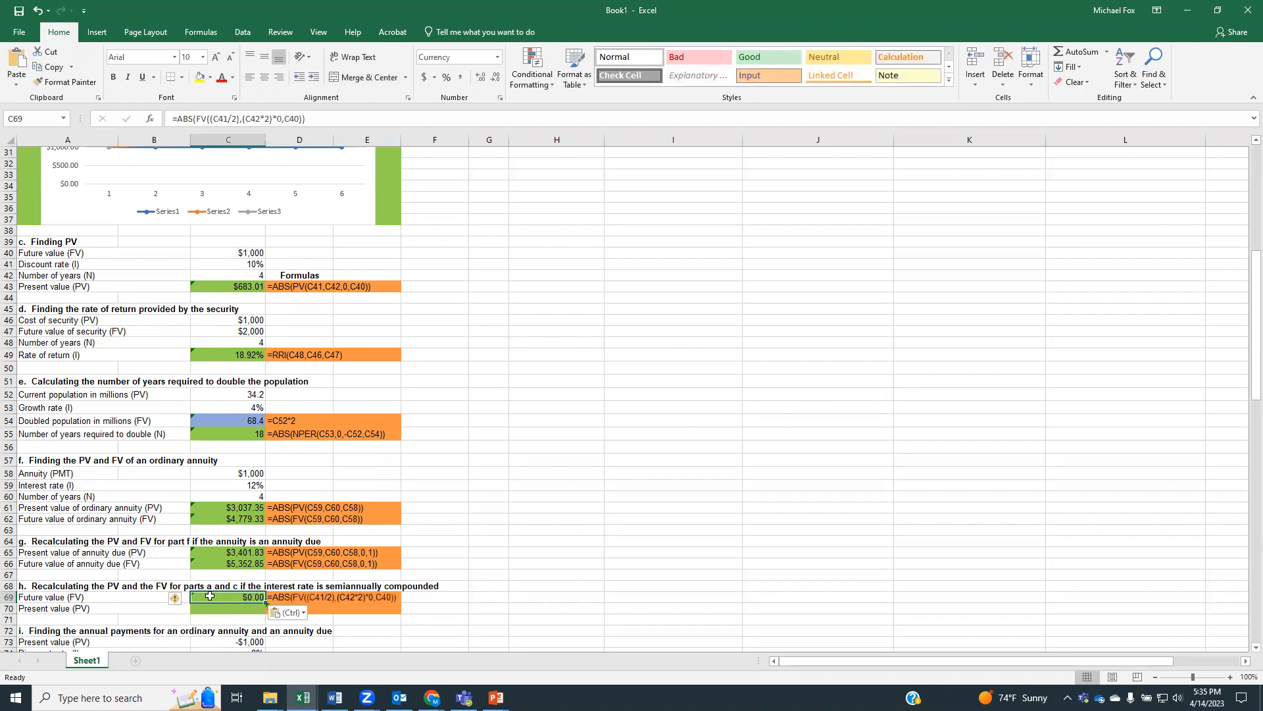
key("Down")
Start a replacement formula in C69 with FV nested inside ABS and the semiannual rate (C41/2)
left_click(209, 596)
type("=abs(")
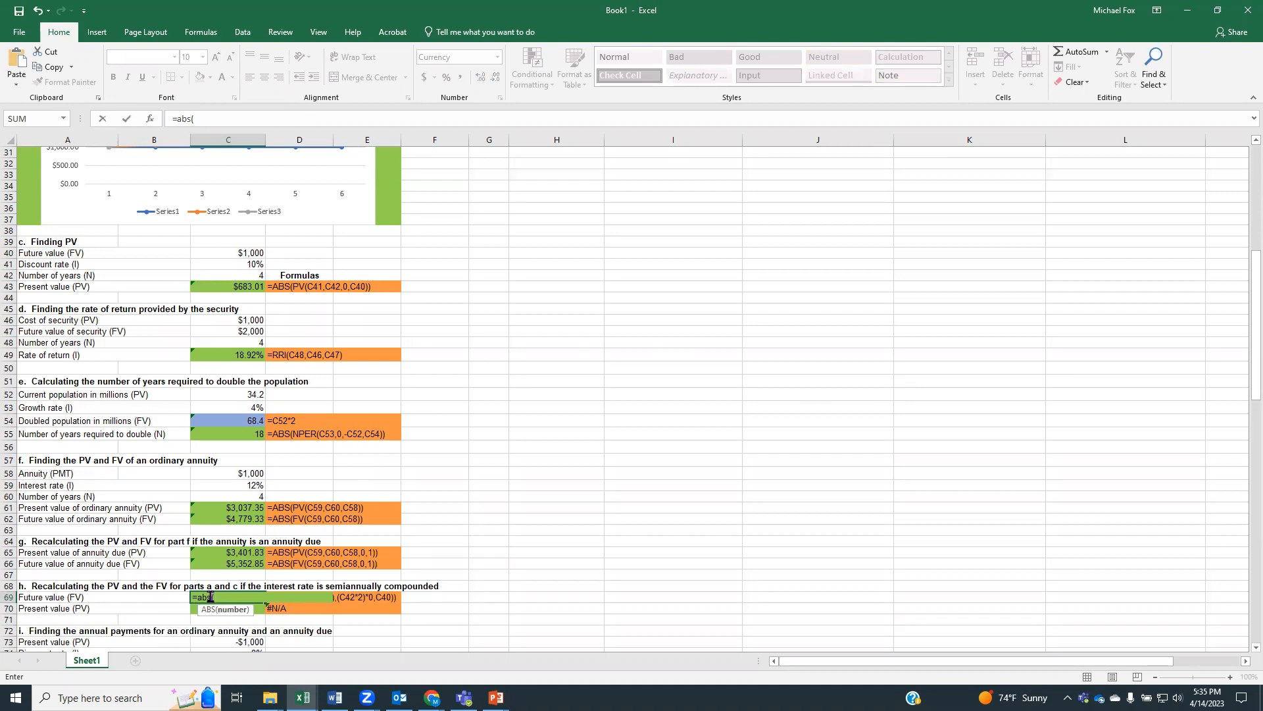
type("fv(")
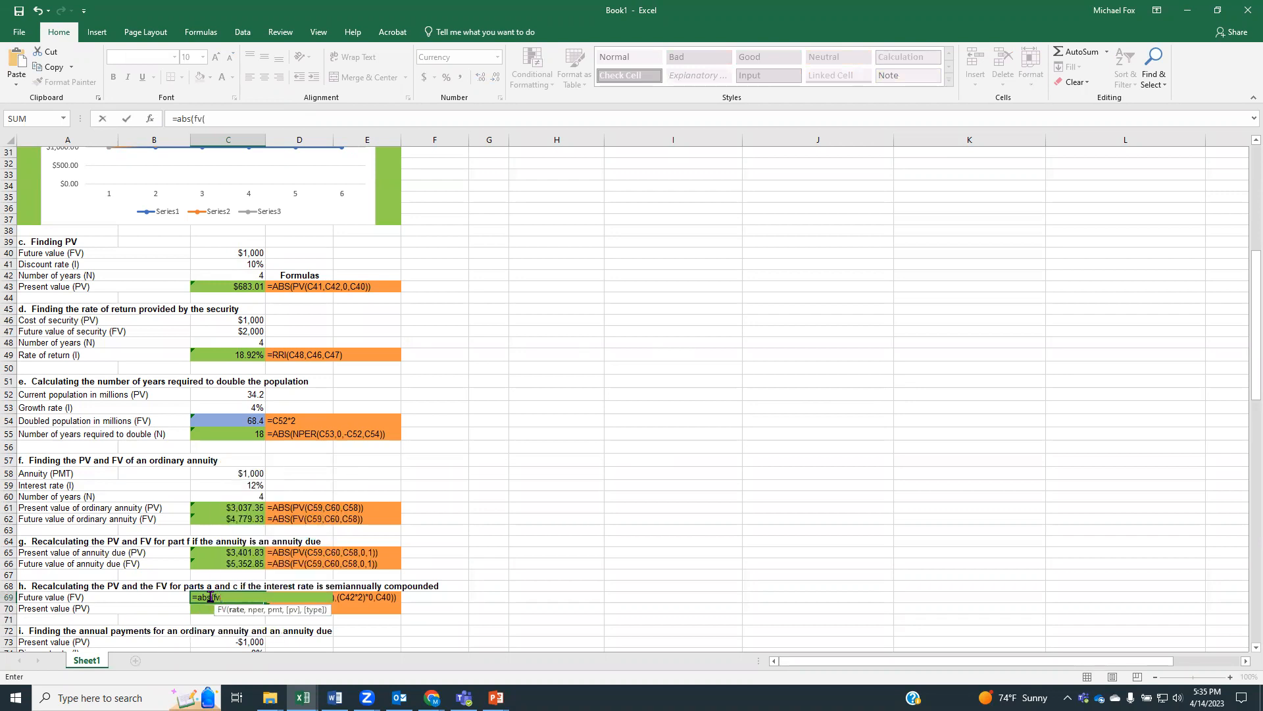
type("(")
left_click(227, 262)
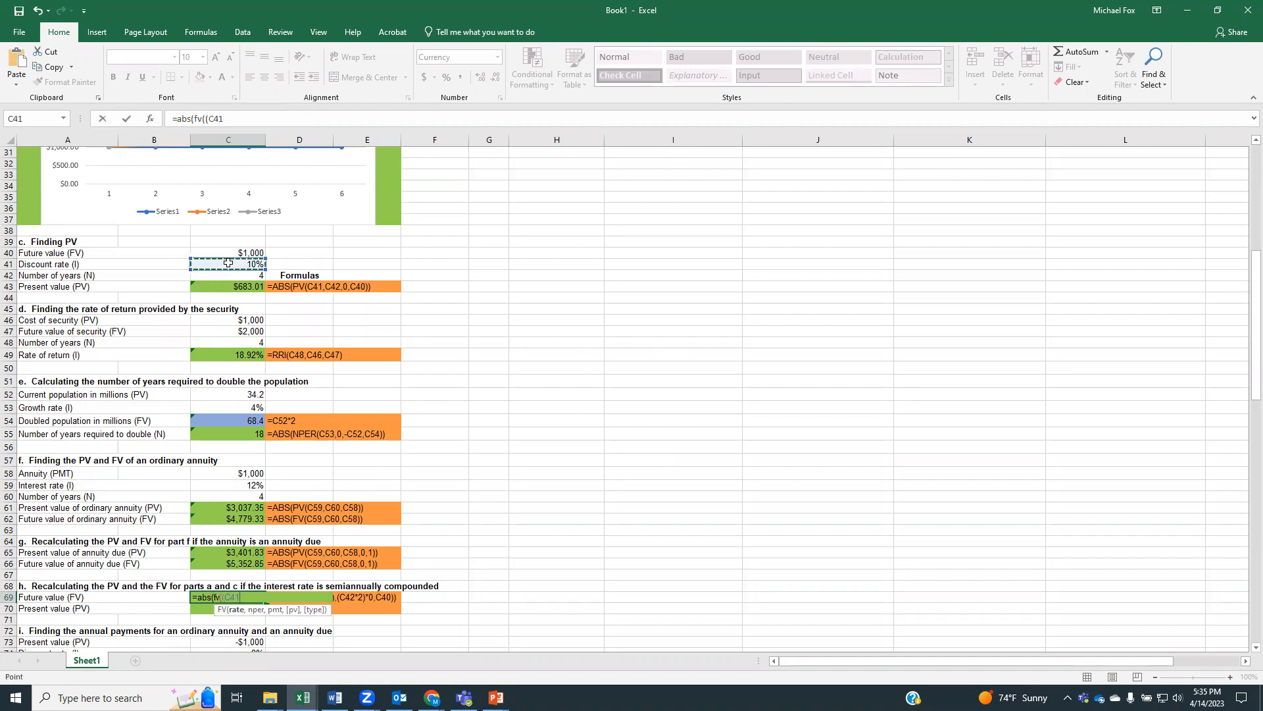
type("/2),")
Complete the C69 formula with doubled periods, zero payment and amount C40 so it reads =ABS(FV((C41/2),(C42*2),0,C40))
type("(")
left_click(239, 275)
type("*")
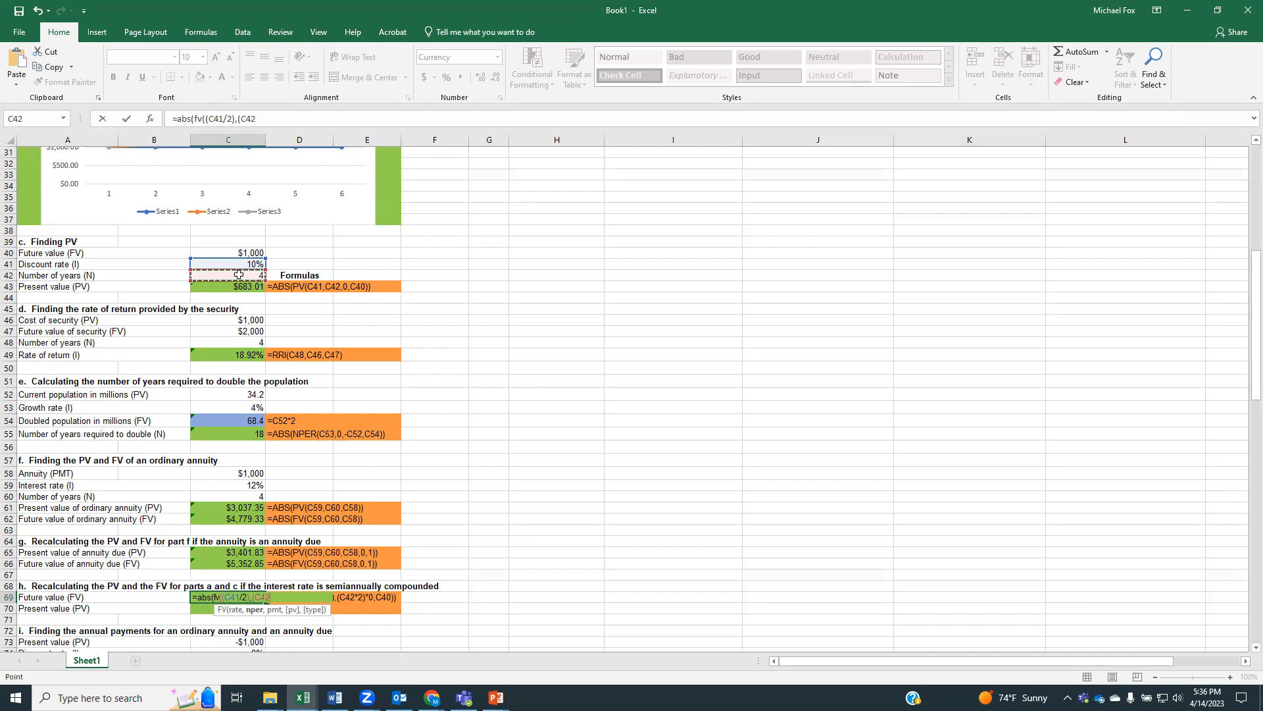
type("2),")
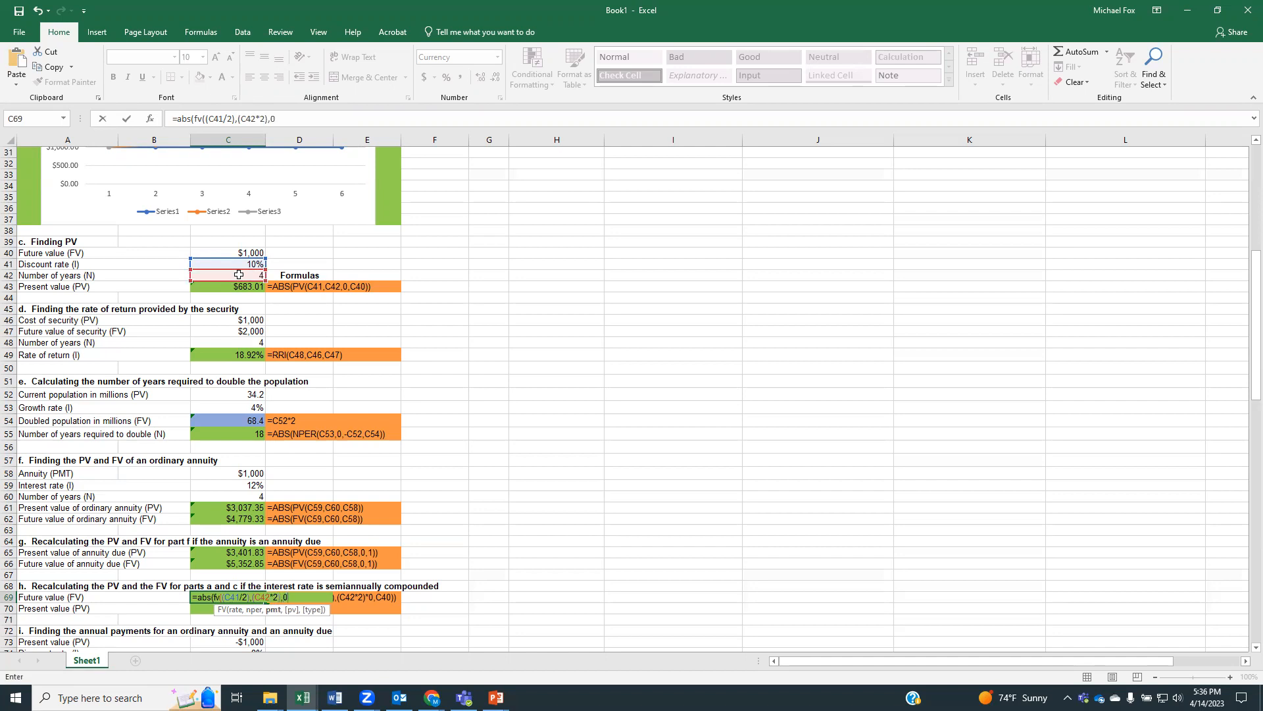
type("0,")
left_click(227, 253)
type("))")
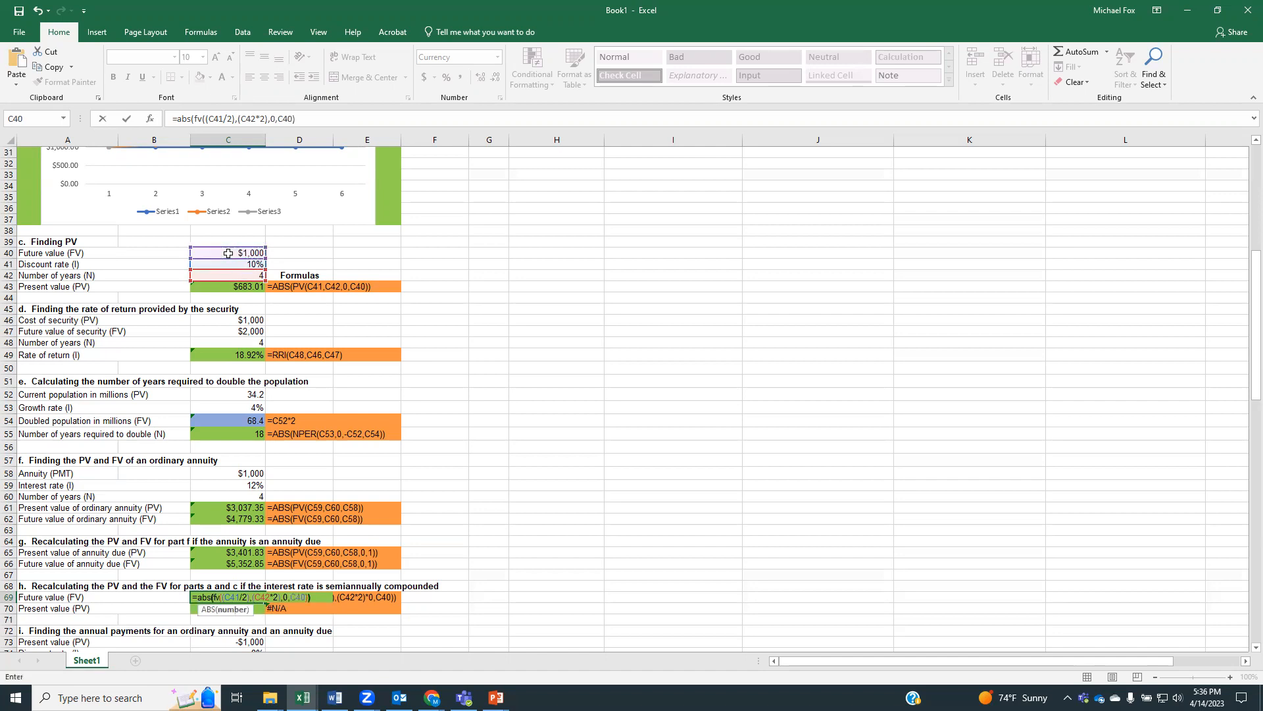
key("Return")
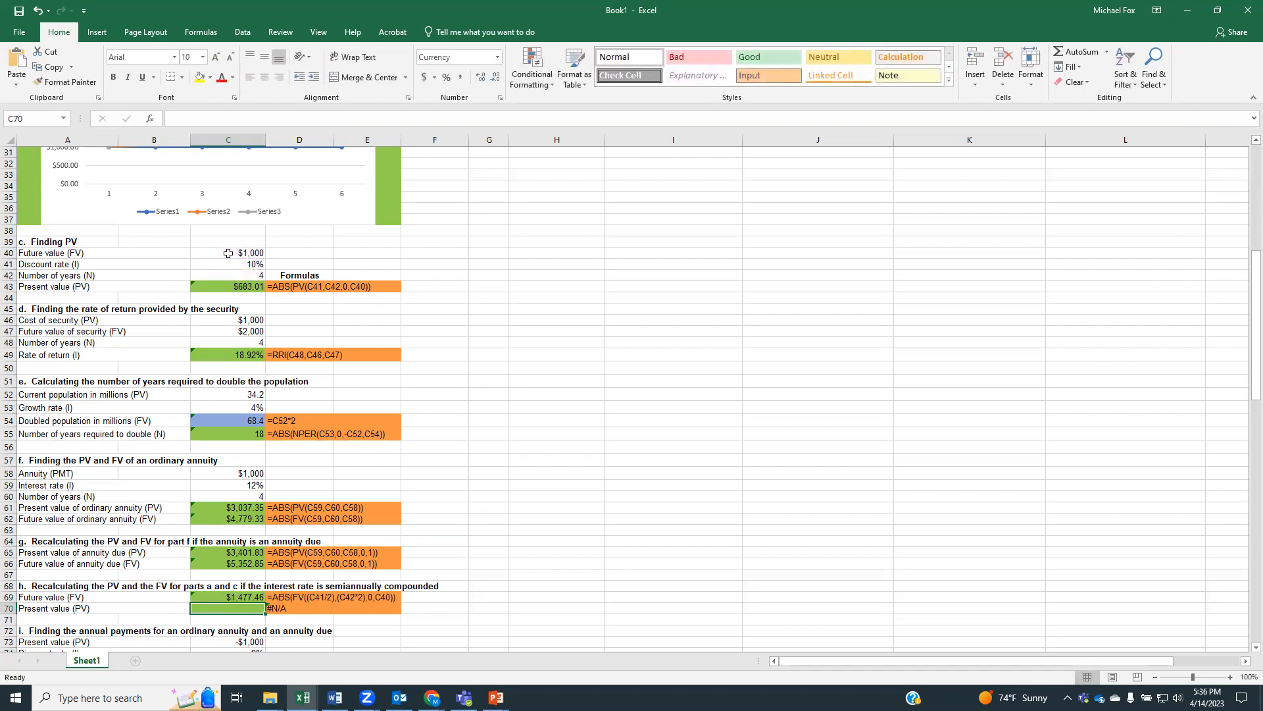
Start the semiannual present value formula in C70 with PV nested inside ABS and the halved rate (C41/2)
type("=")
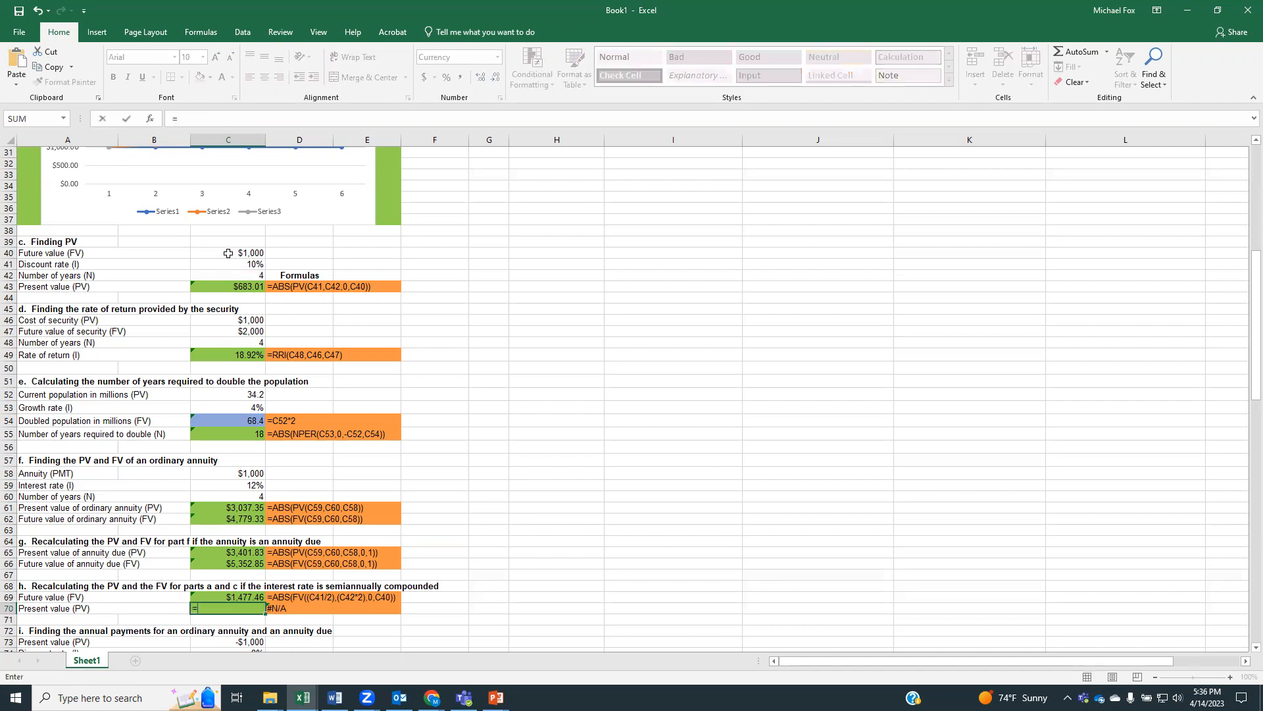
type("abs(")
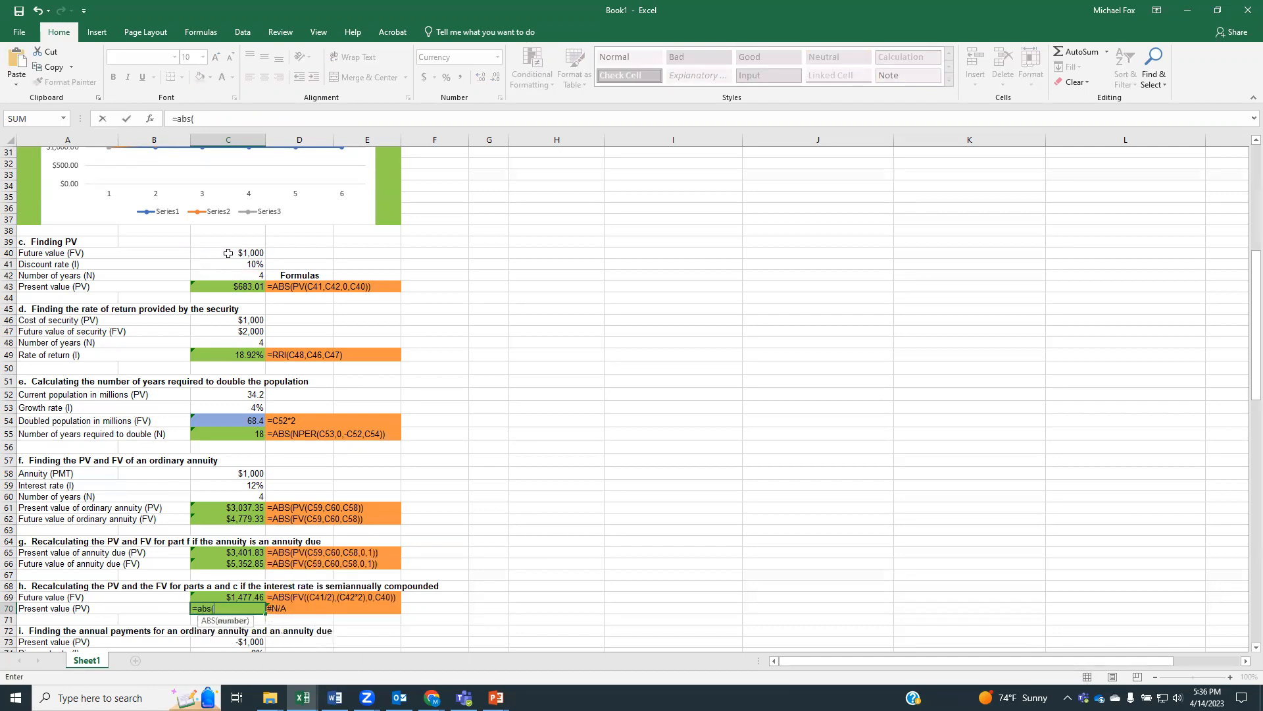
type("pv((")
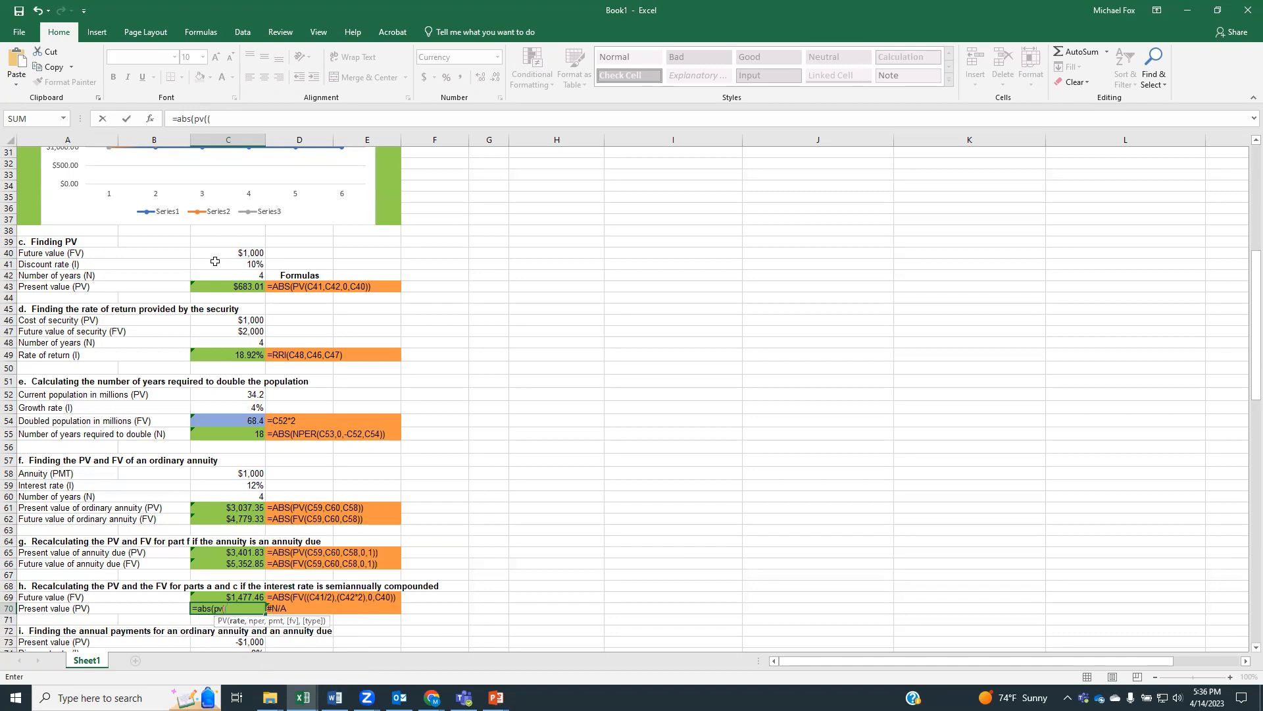
left_click(217, 263)
type("/2),")
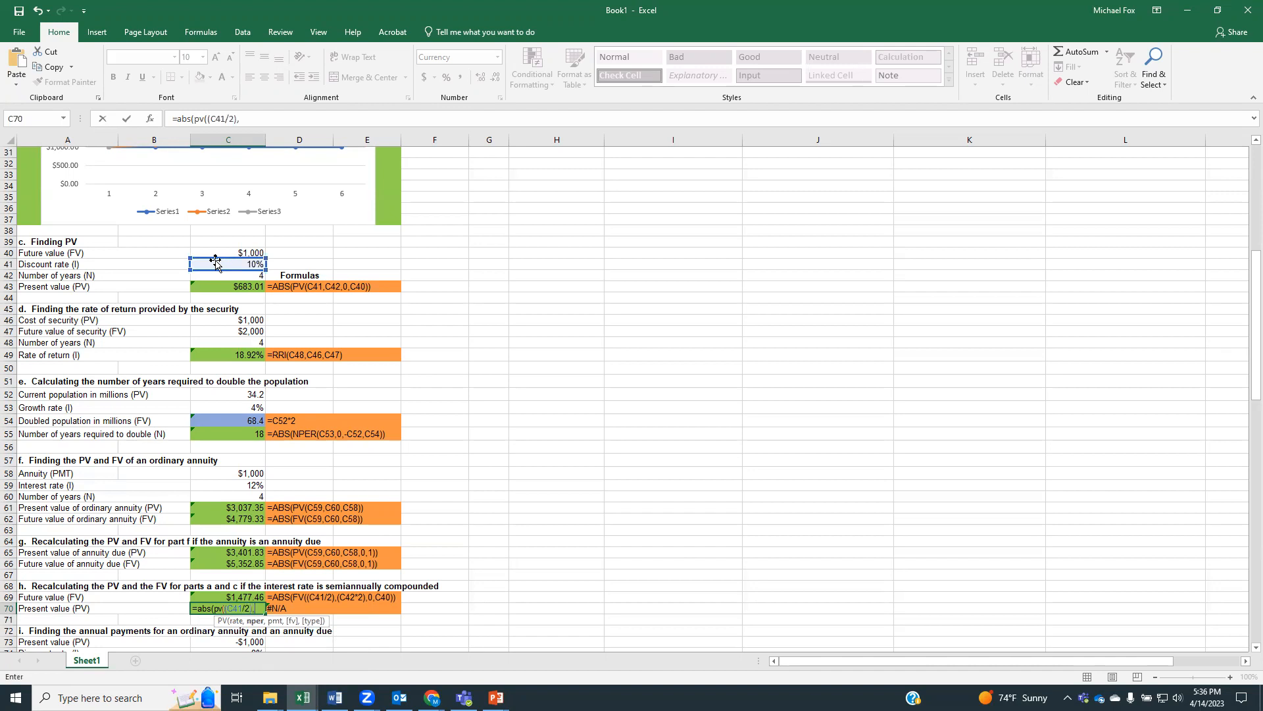
type("(")
Complete the C70 formula with doubled periods, zero payment and future value C40 so it reads =ABS(PV((C41/2),(C42*2),0,C40))
left_click(233, 275)
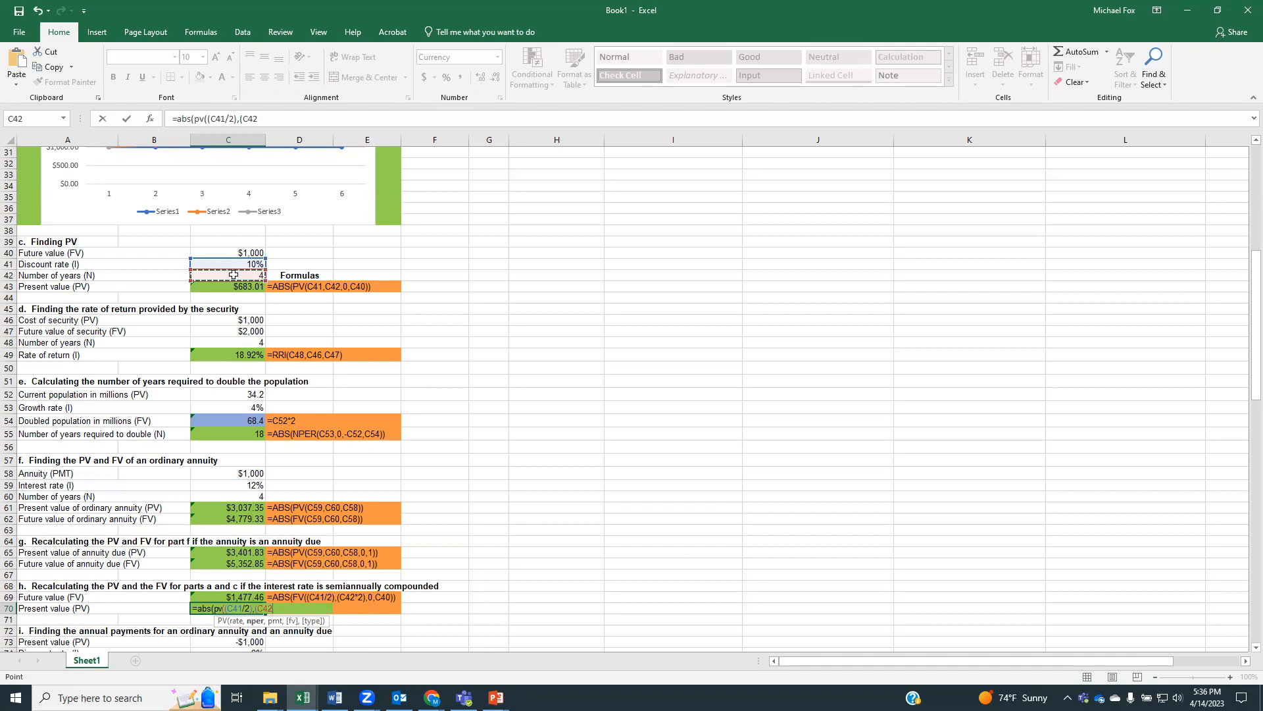
type("*2),0")
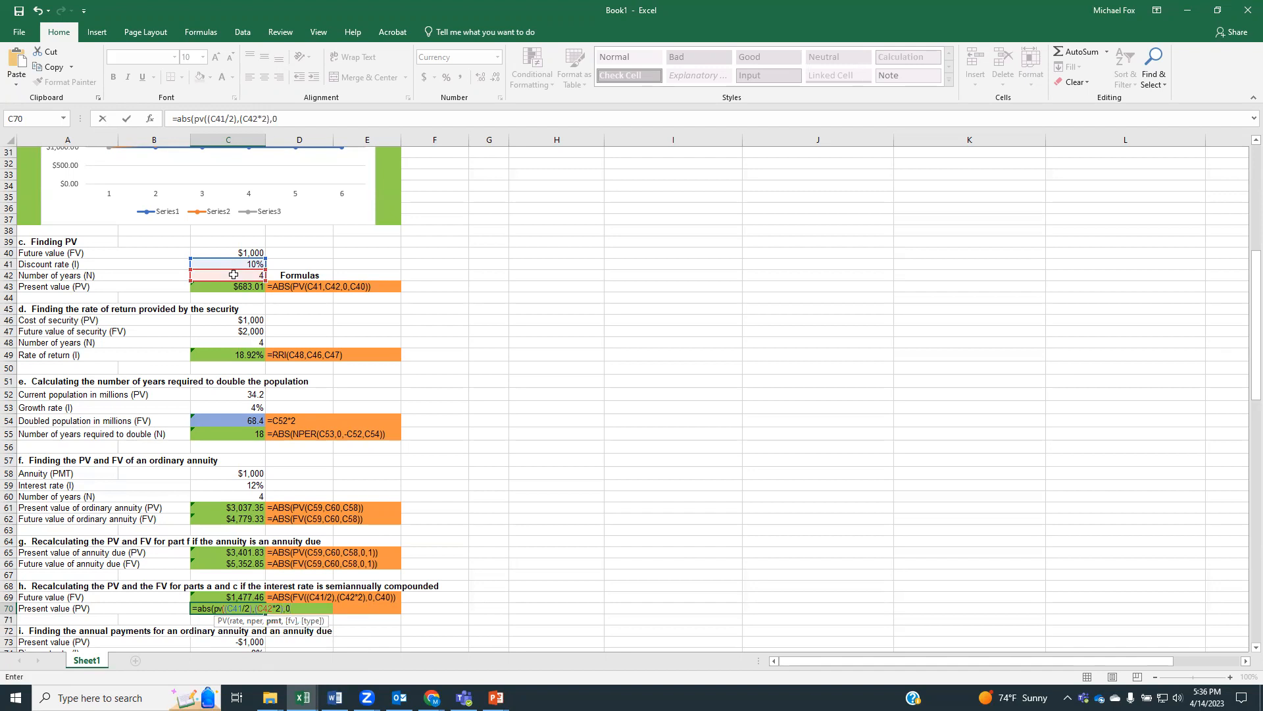
type(",")
left_click(249, 252)
type("))")
key("Return")
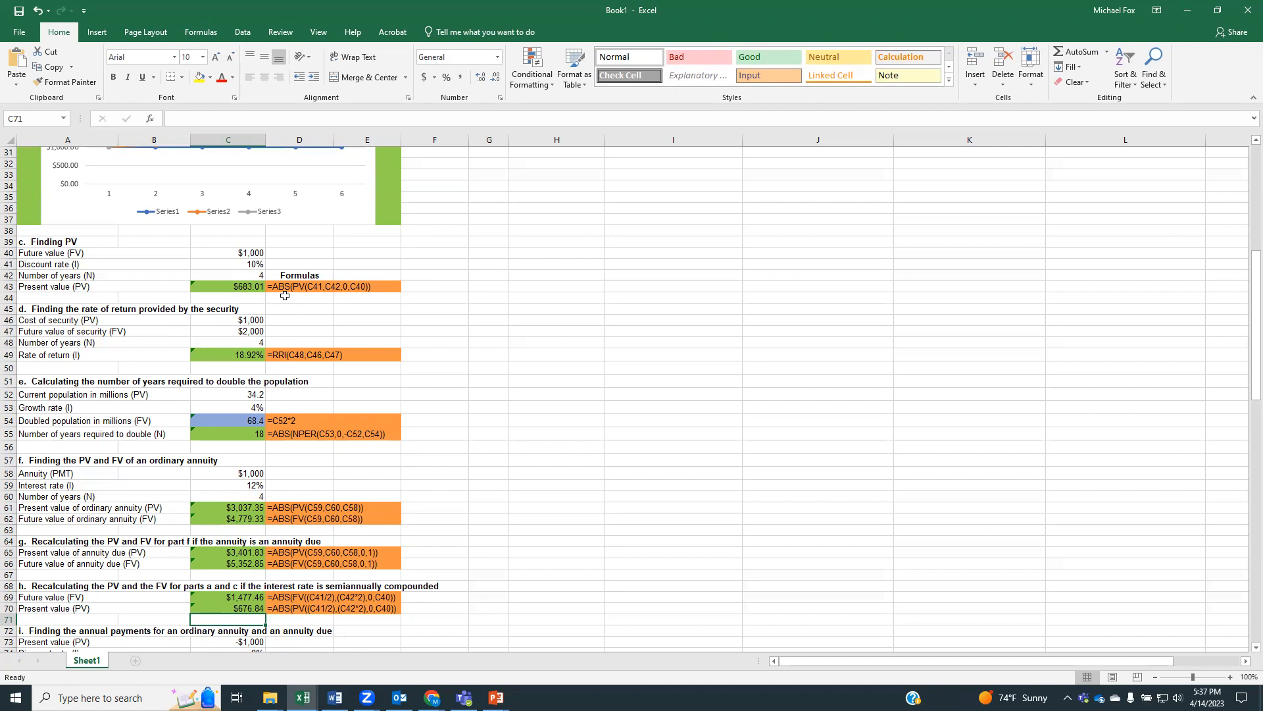
left_click(221, 608)
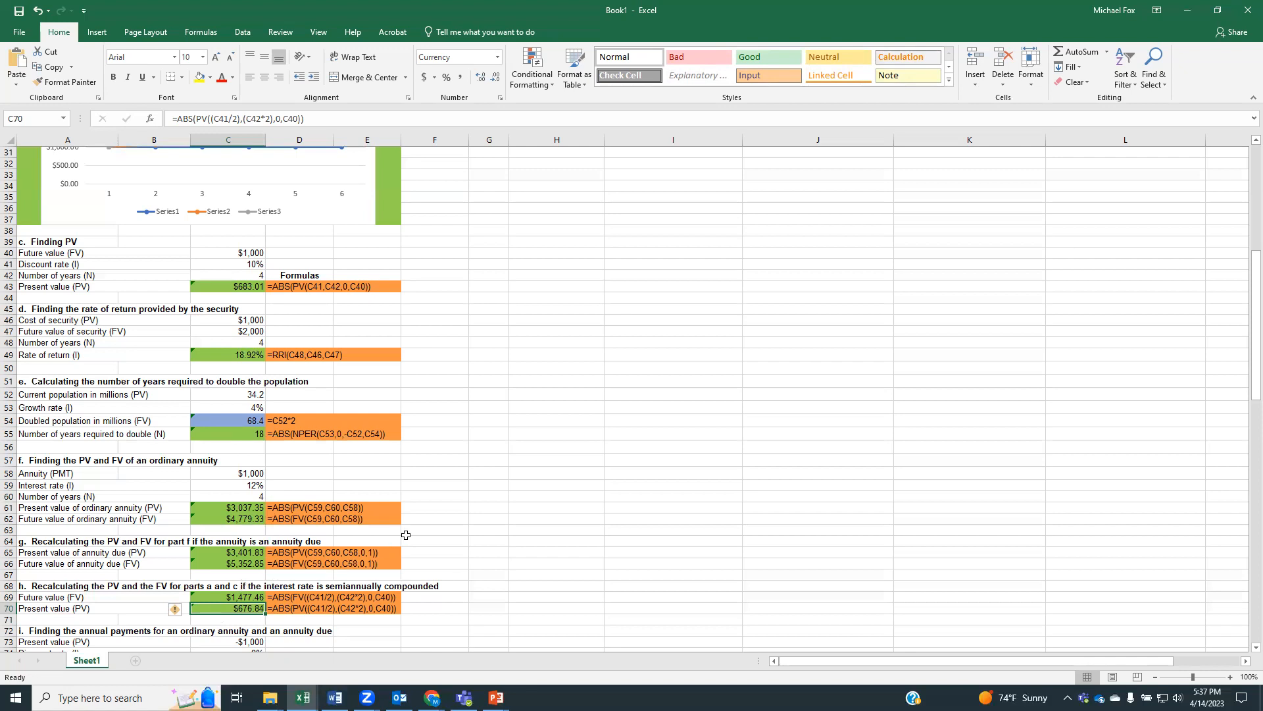
Start the ordinary annuity payment formula in C76 with PMT and the discount rate in C74
scroll(406, 535, "down", 7)
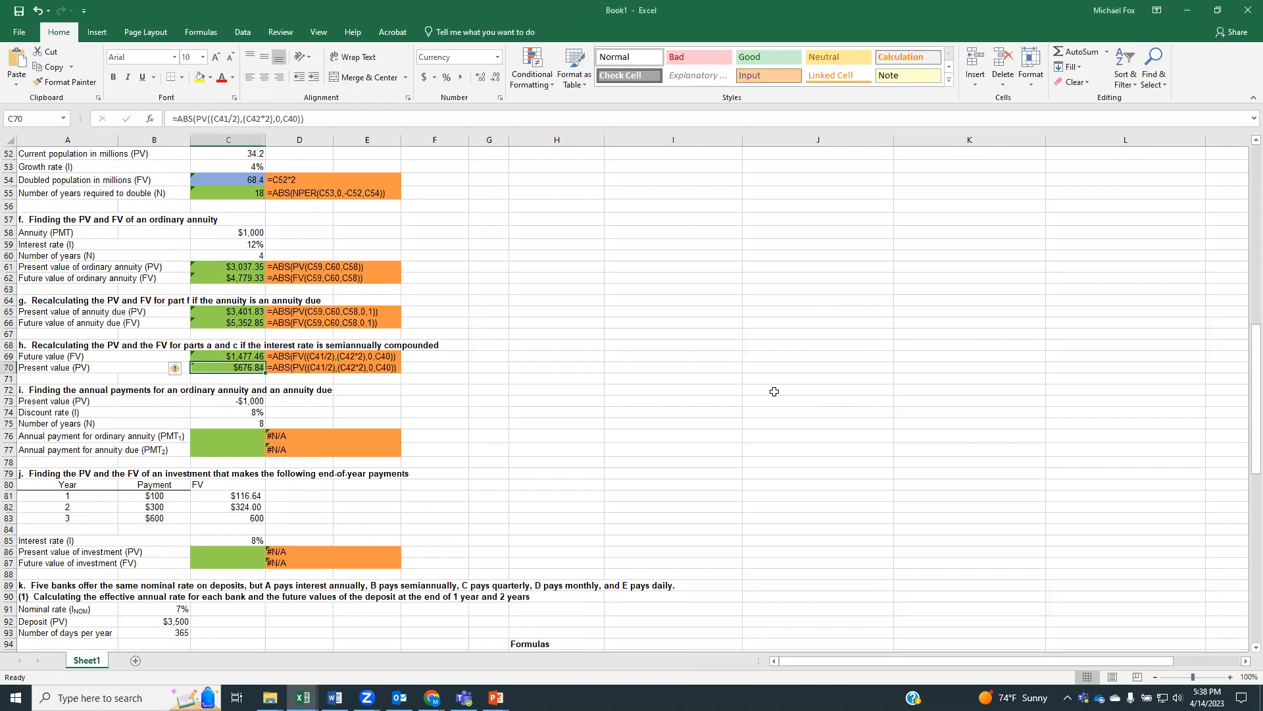
scroll(775, 392, "down", 1)
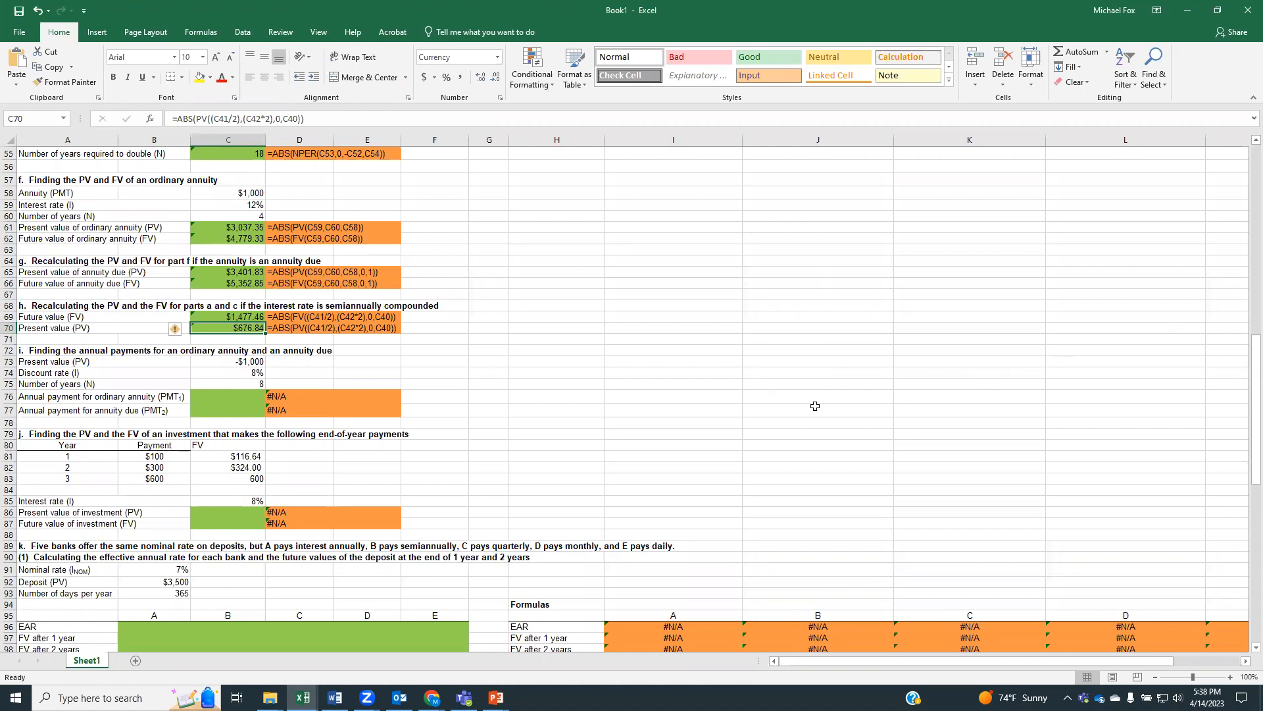
left_click(227, 397)
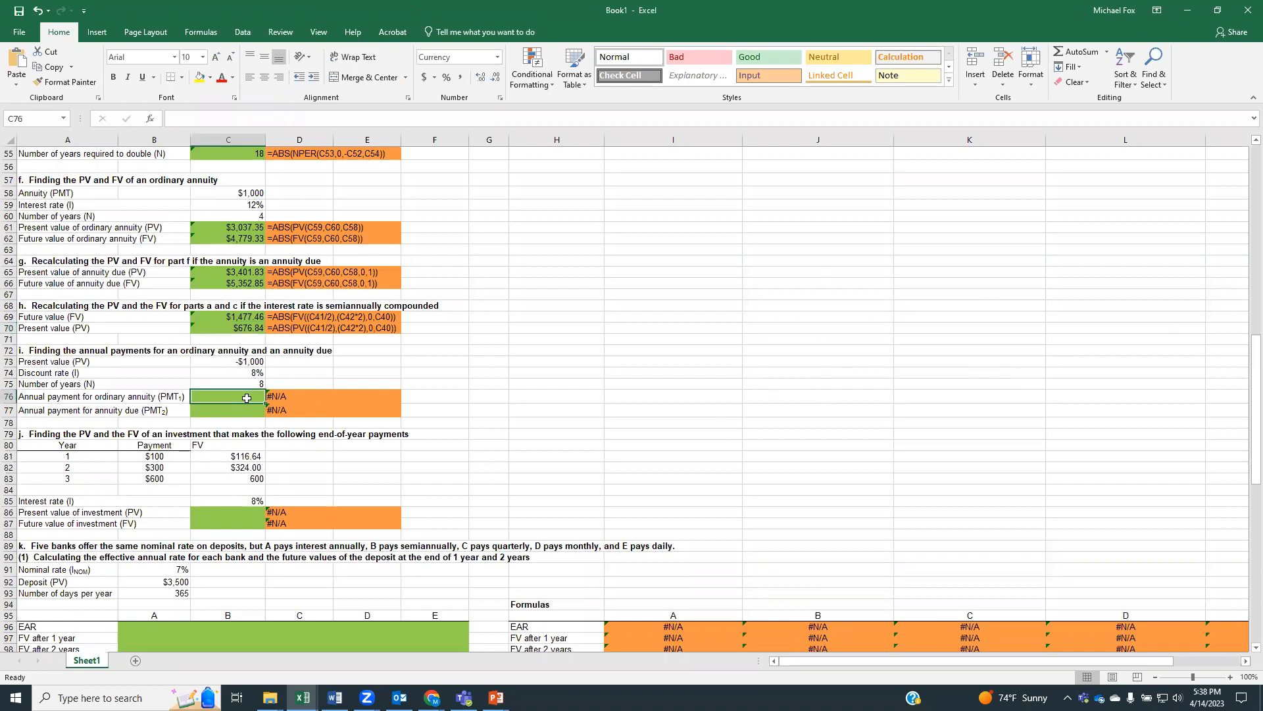
type("=")
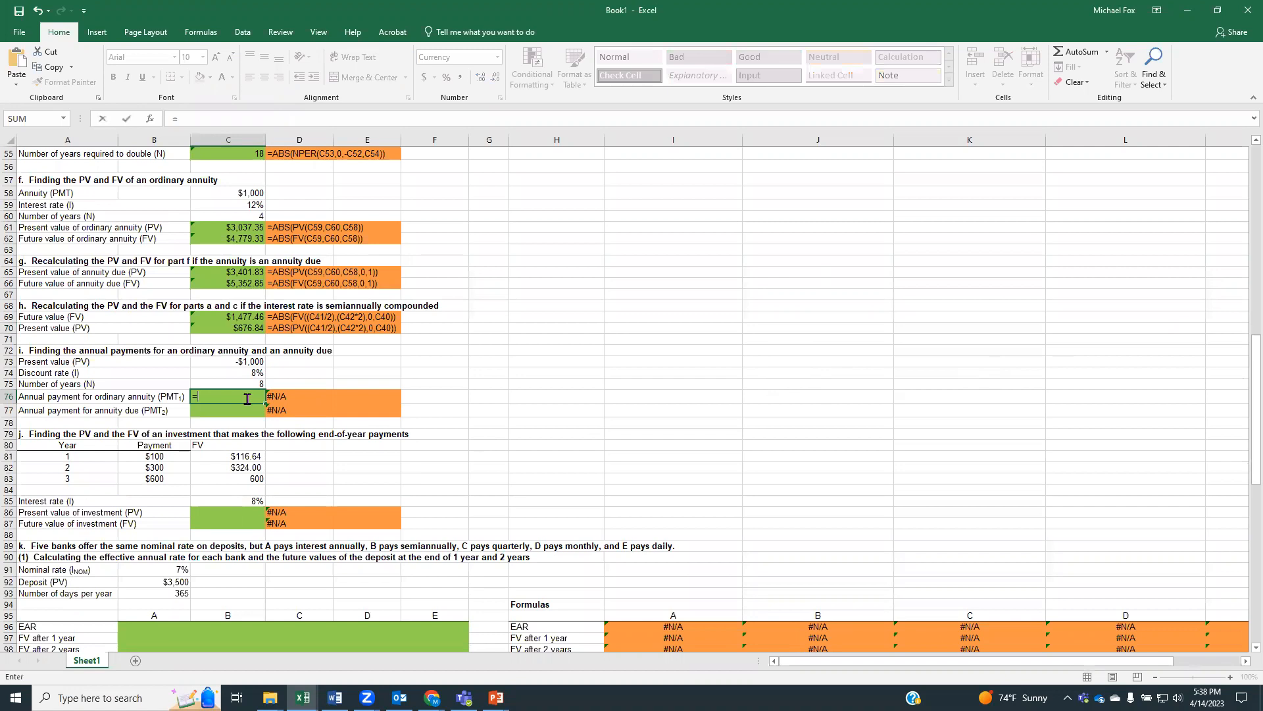
type("pmt")
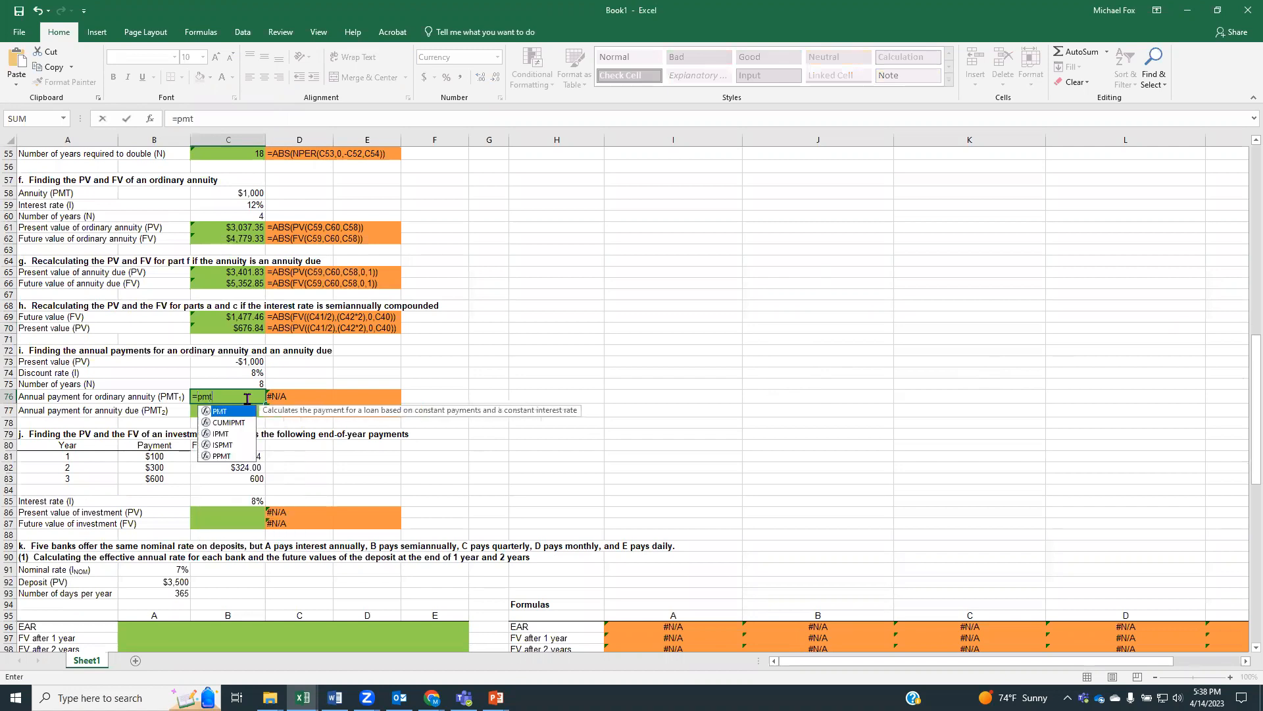
type("(")
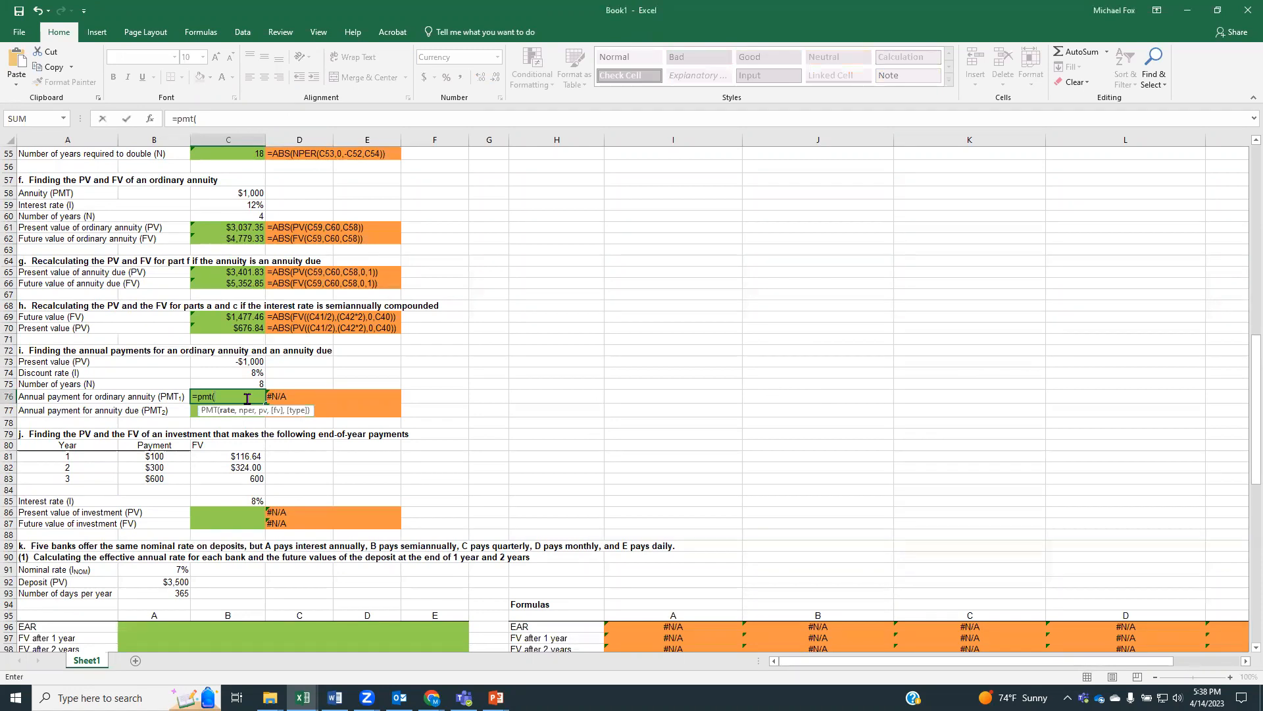
left_click(230, 372)
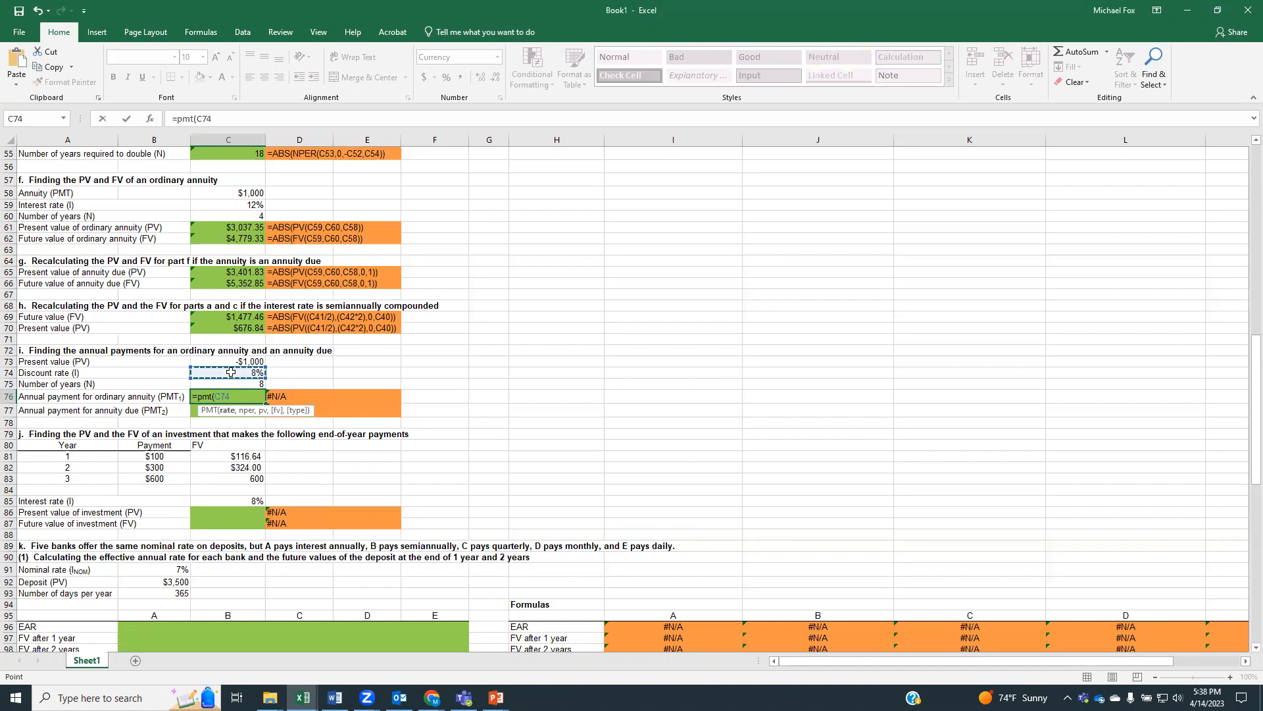
Complete the C76 formula with periods C75 and present value C73 so it reads =PMT(C74,C75,C73)
type(",")
left_click(228, 382)
type(",")
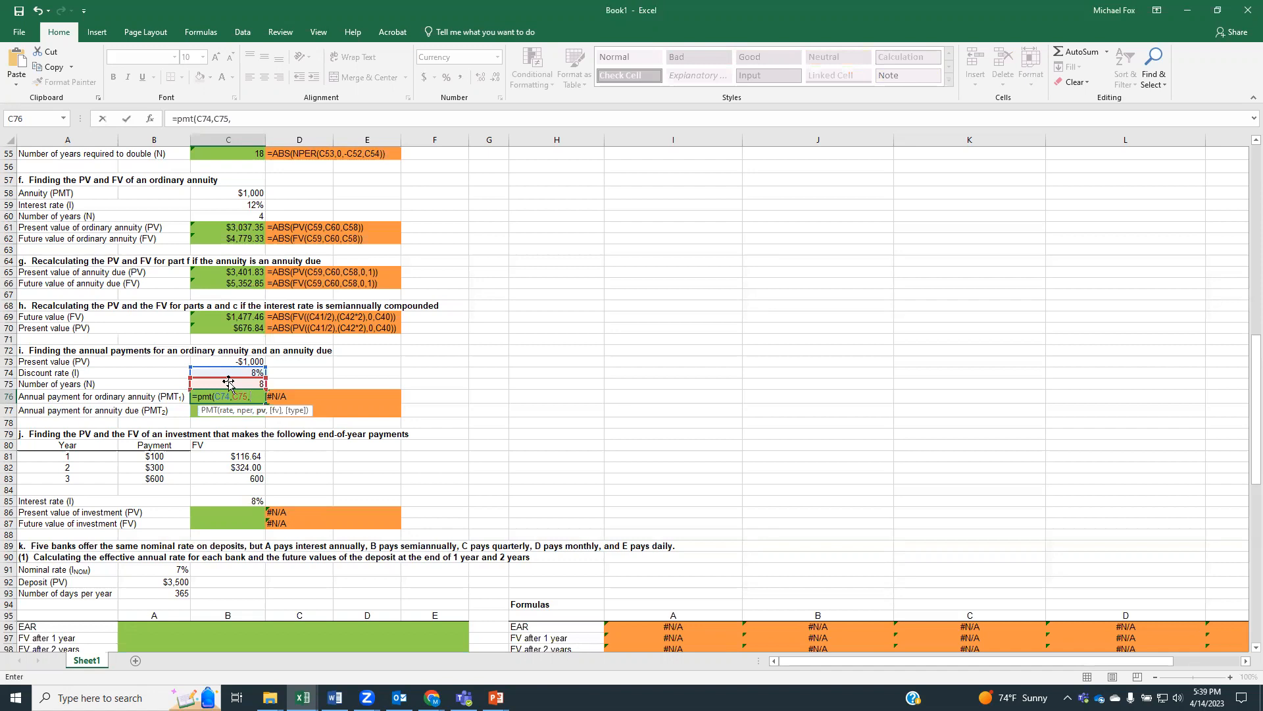
left_click(225, 362)
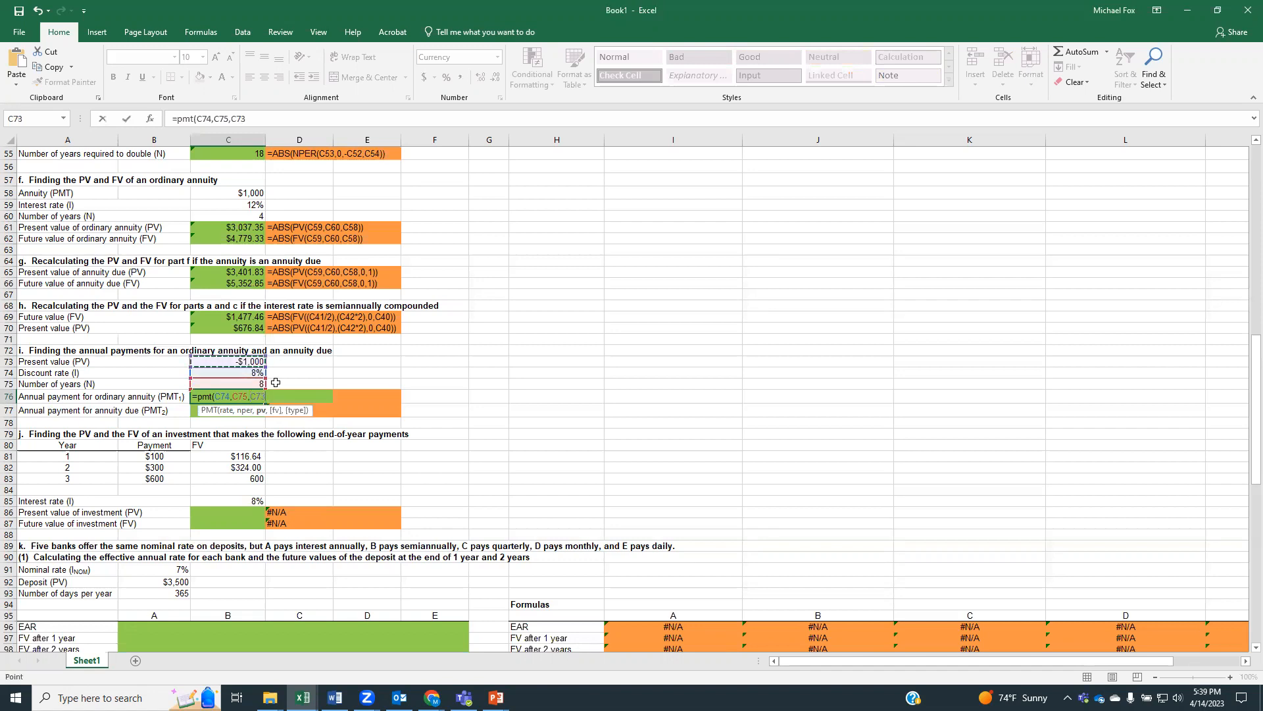
type(")")
key("Return")
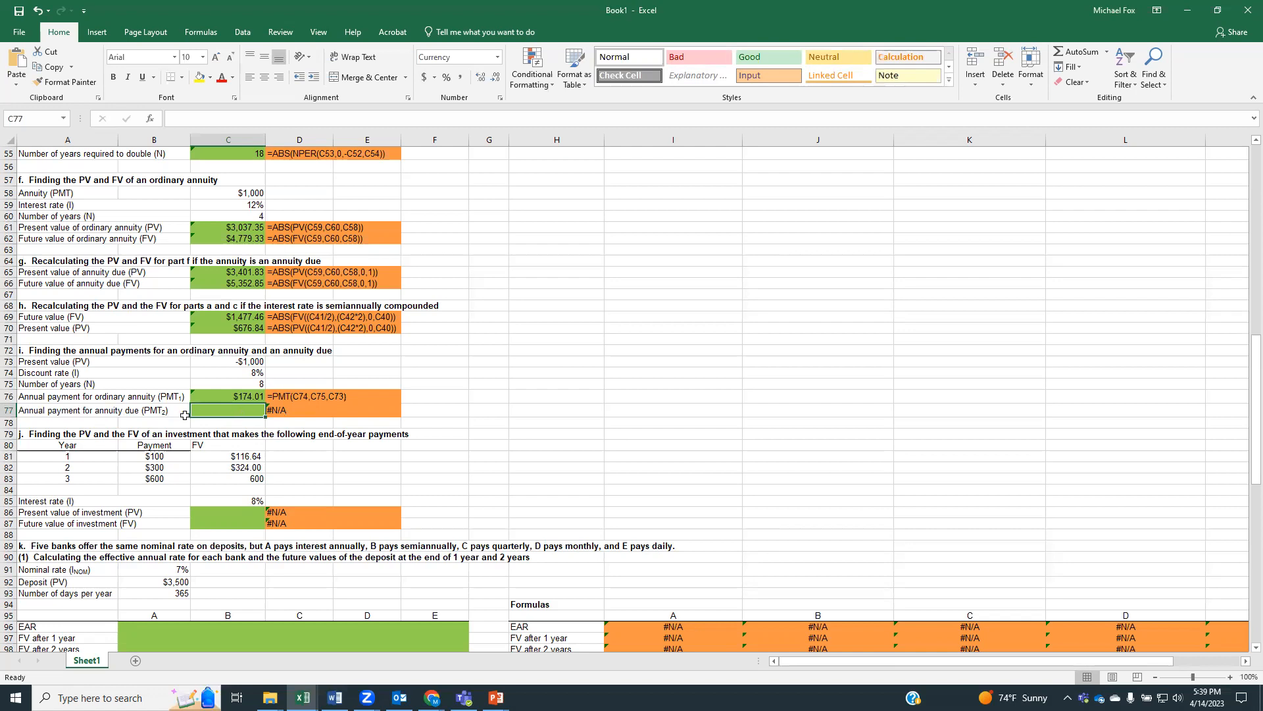
Start the annuity due payment formula in C77 with PMT, using rate C74, periods C75 and present value C73
type("=pmt*")
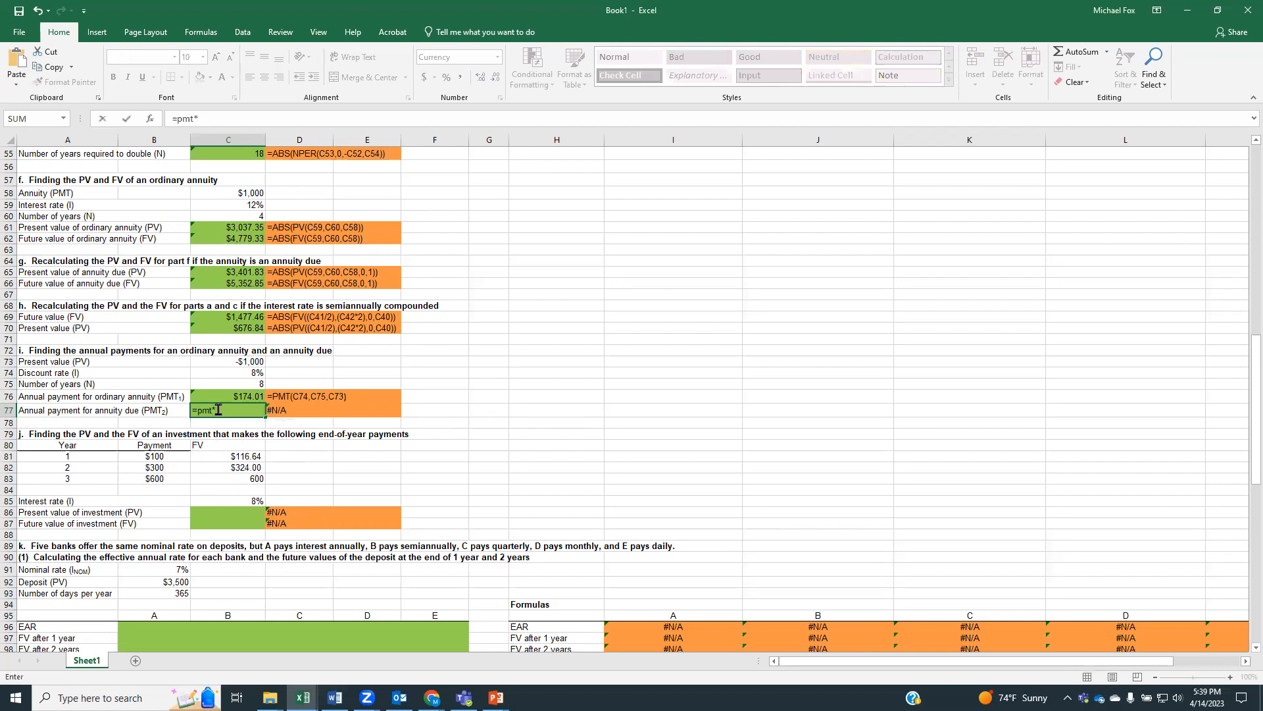
key("BackSpace")
type("(")
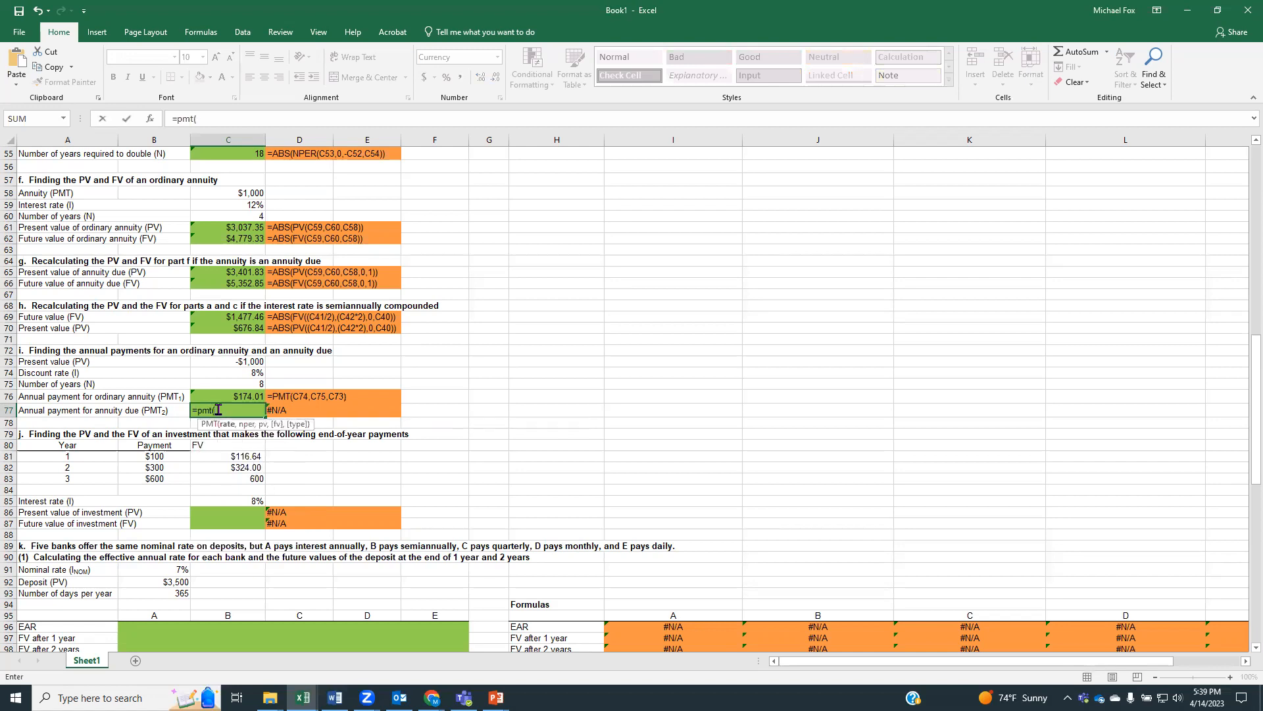
left_click(234, 371)
type(",")
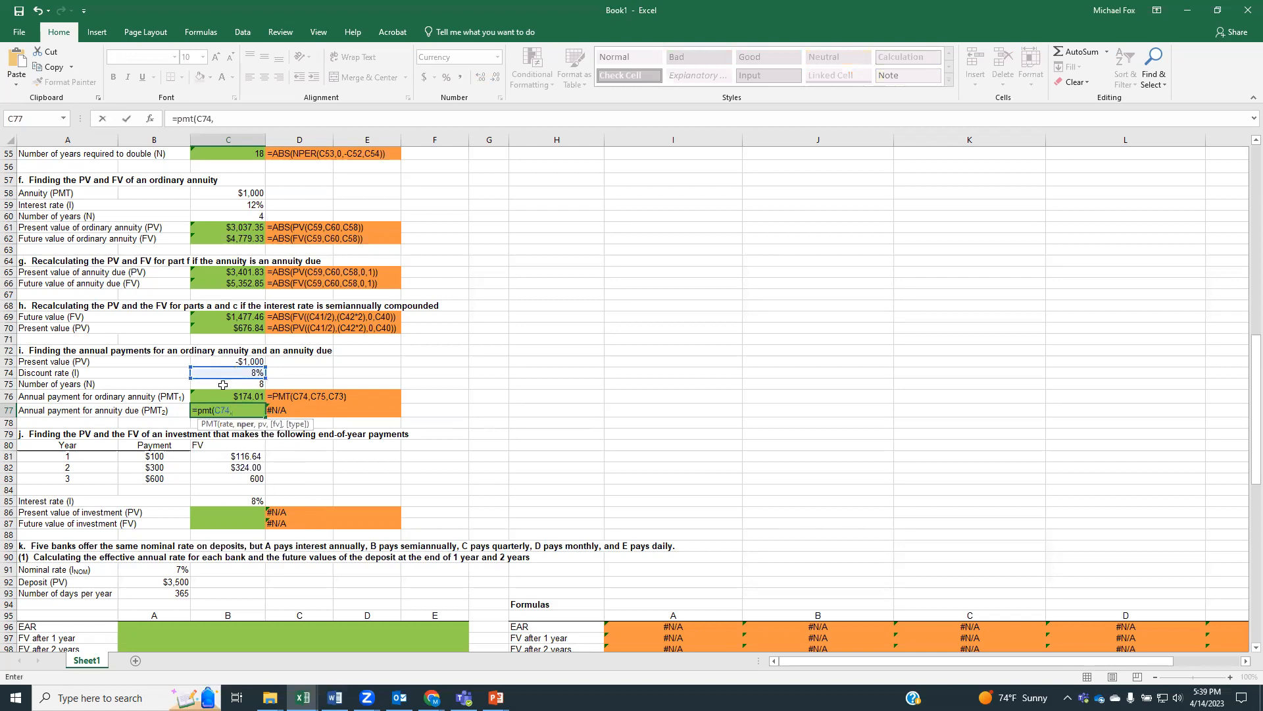
left_click(214, 382)
type(",")
left_click(207, 361)
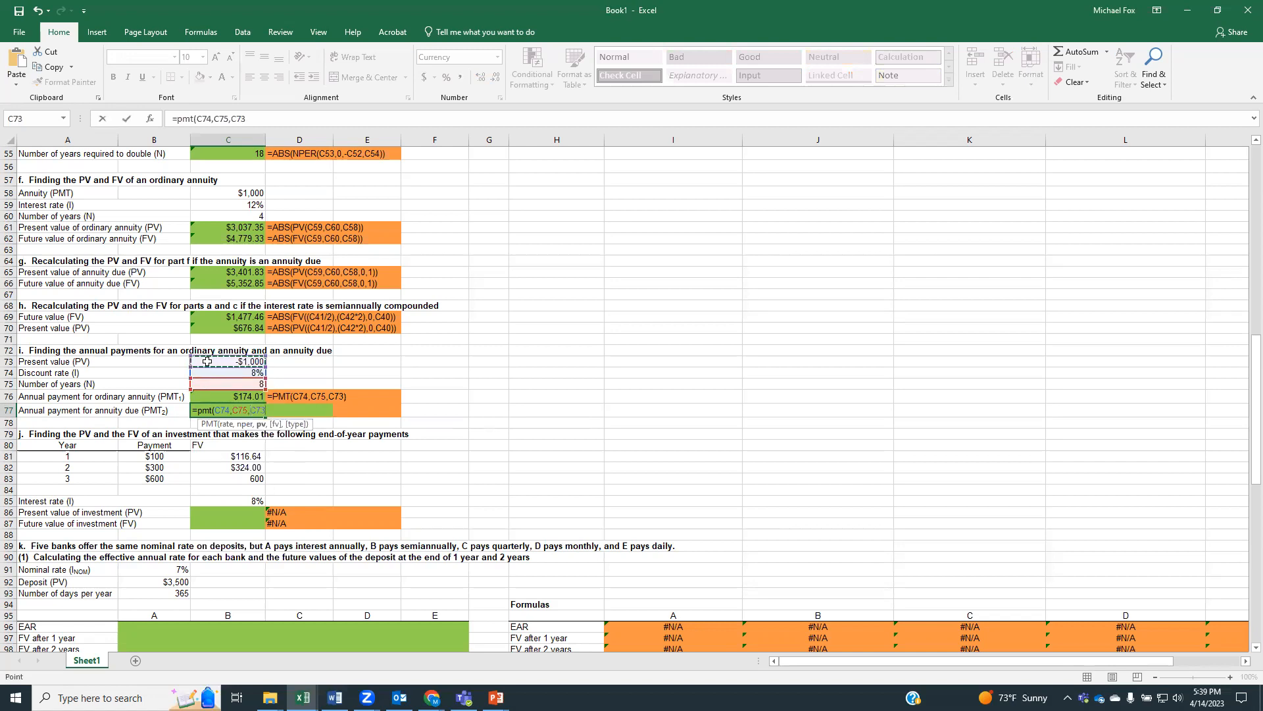
Finish the C77 formula with zero future value and beginning-of-period type 1 so it reads =PMT(C74,C75,C73,0,1)
type(",0,")
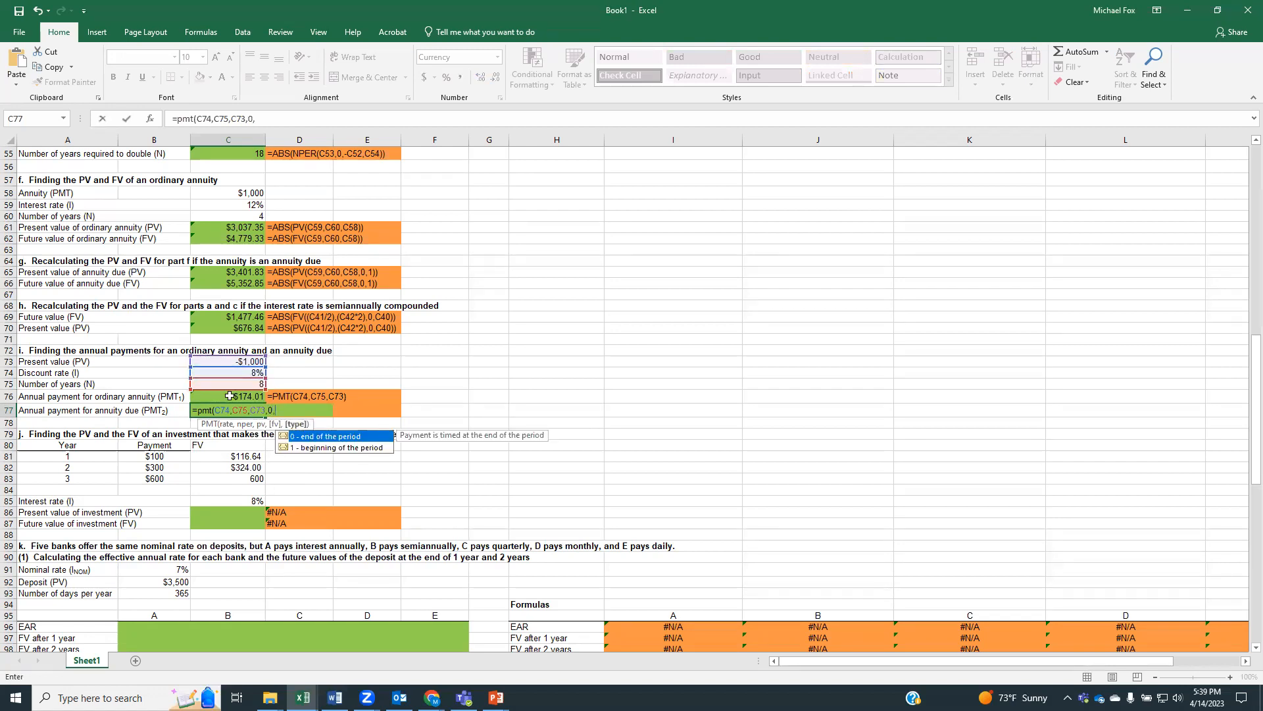
type("1)")
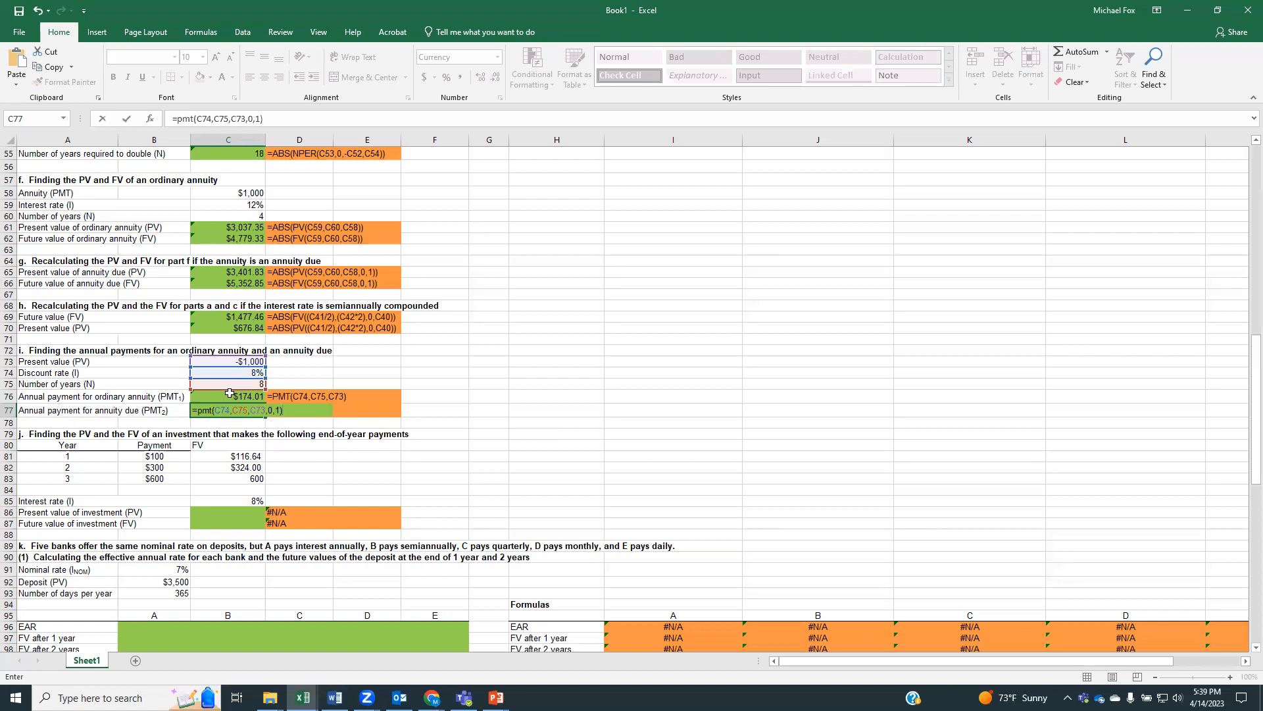
key("Return")
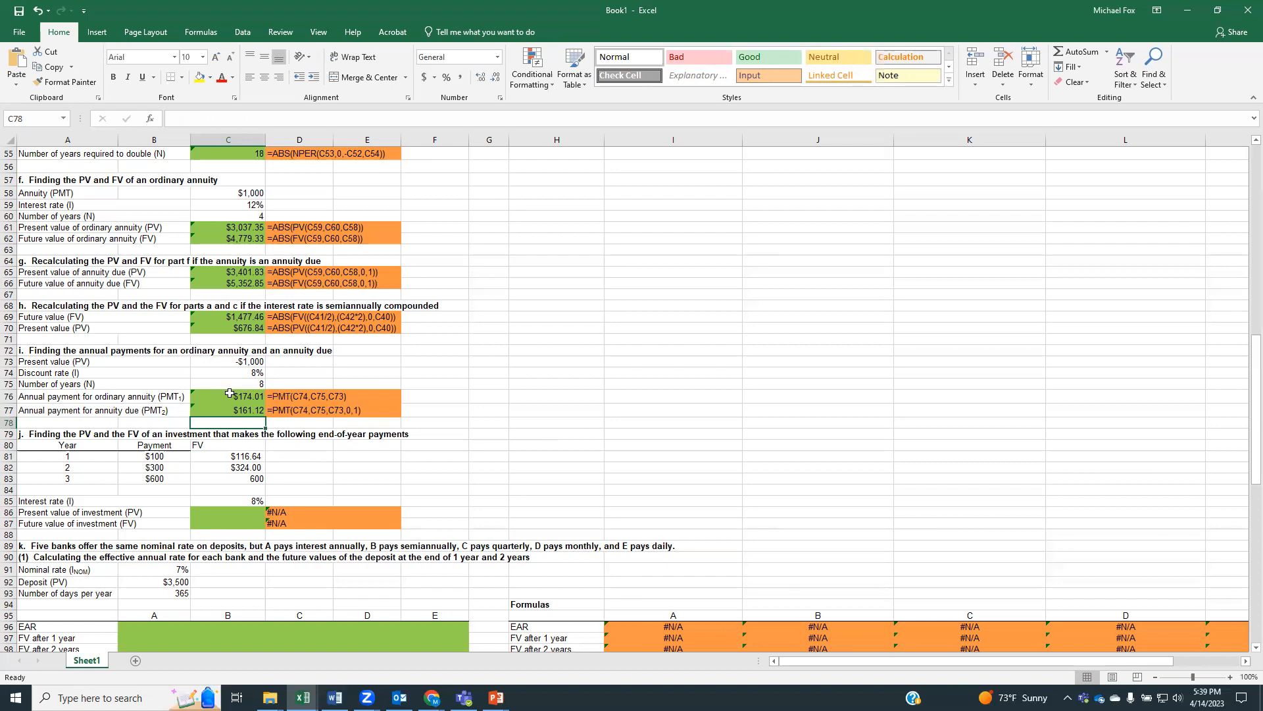
Clear the FV heading and the three values beneath it in C80:C83 of part j
scroll(229, 393, "down", 3)
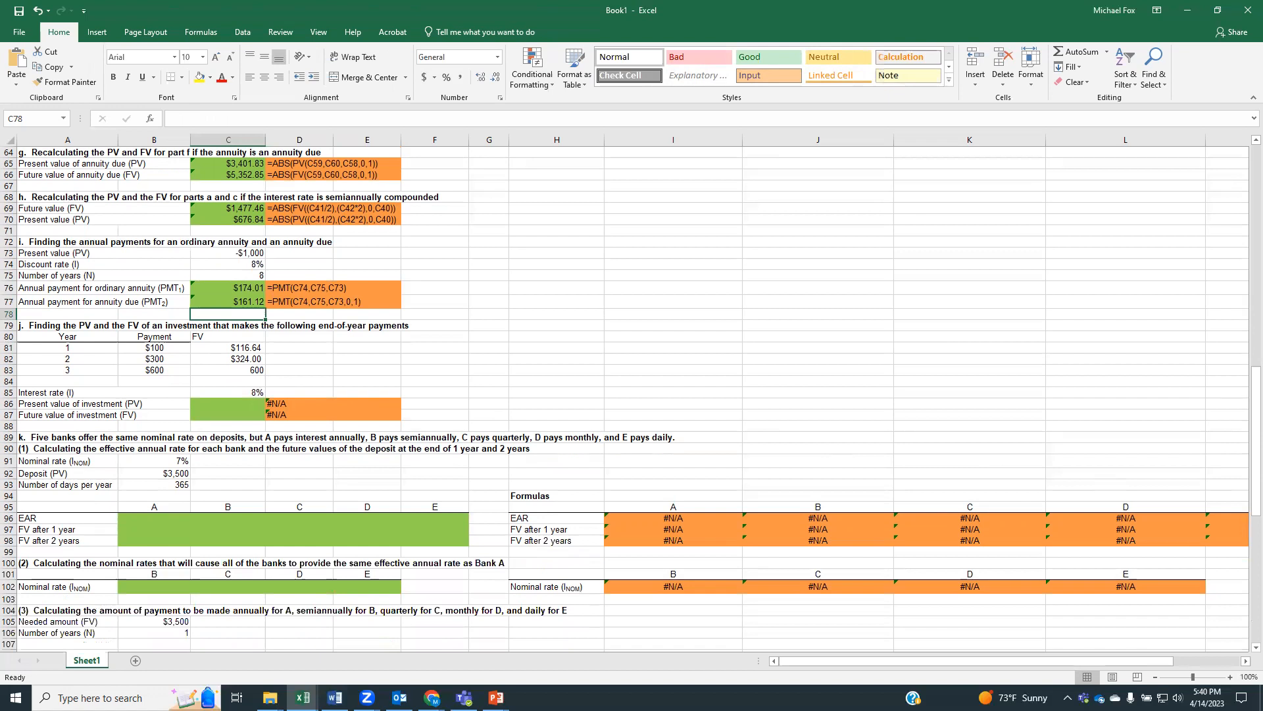
left_click_drag(215, 336, 221, 372)
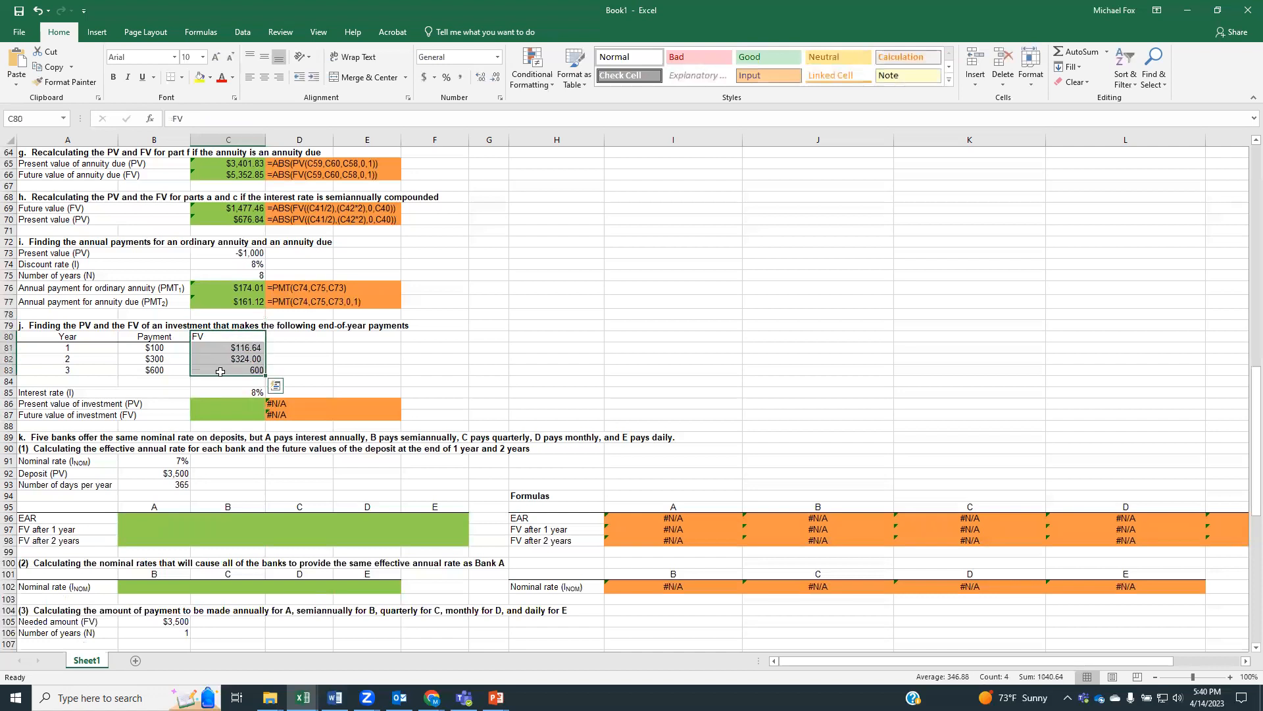
key("Delete")
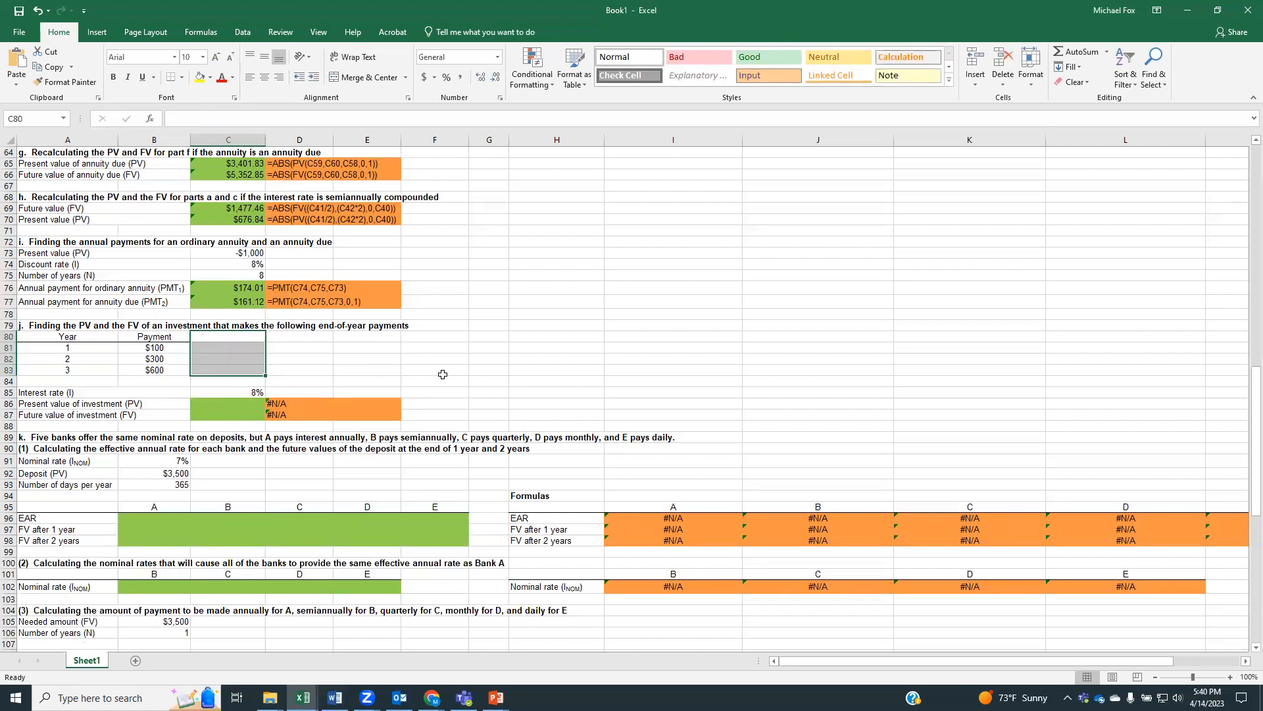
left_click(343, 349)
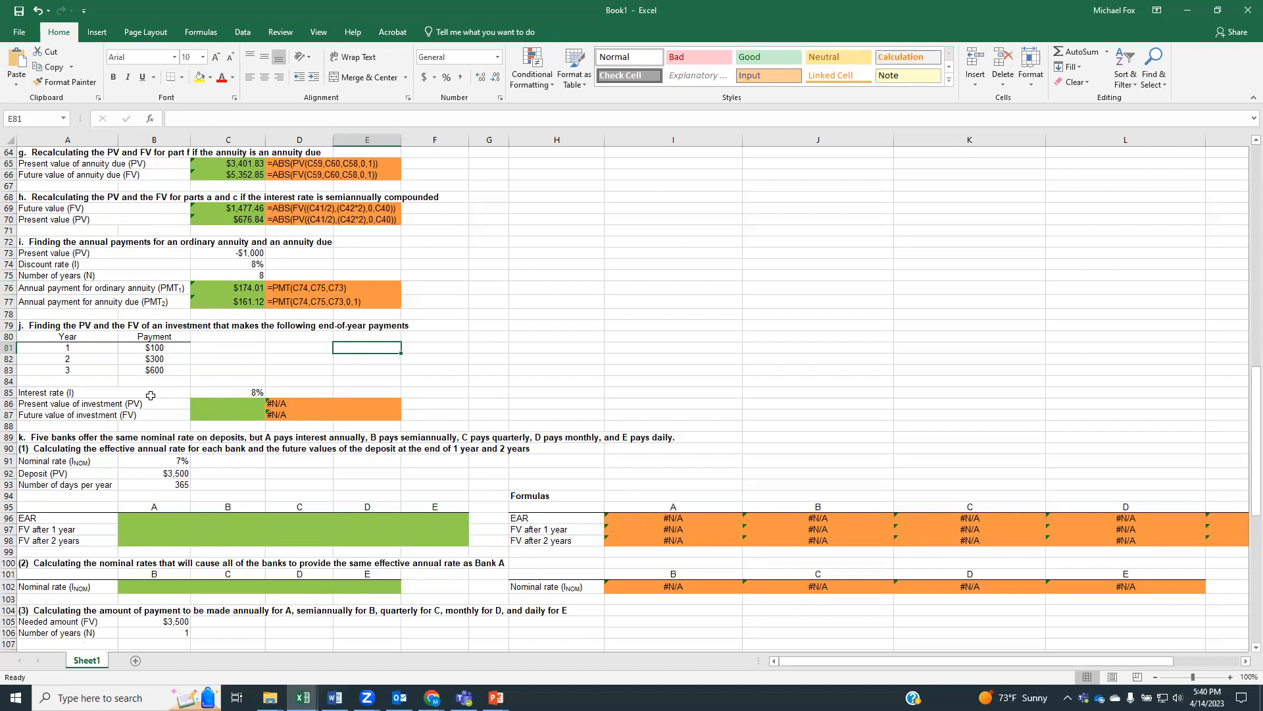
Calculate the present value of the investment in C86 with =NPV(C85,B81:B83)
left_click(205, 407)
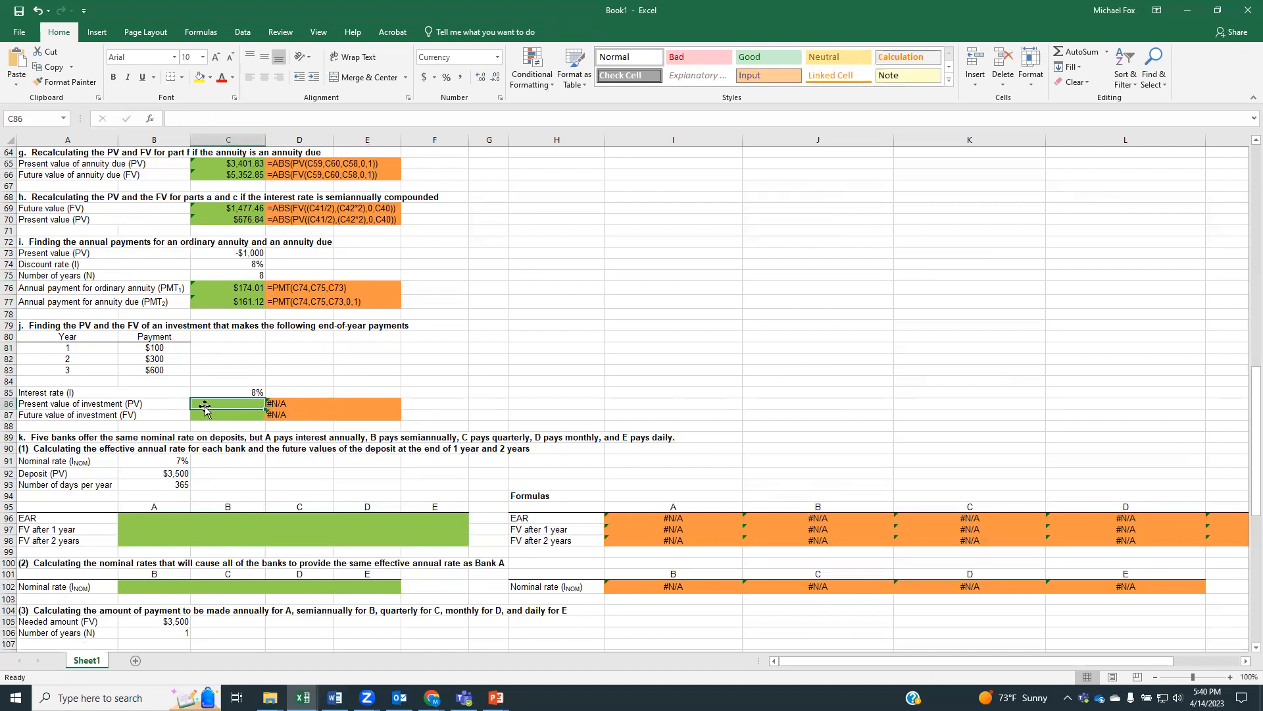
type("=npv")
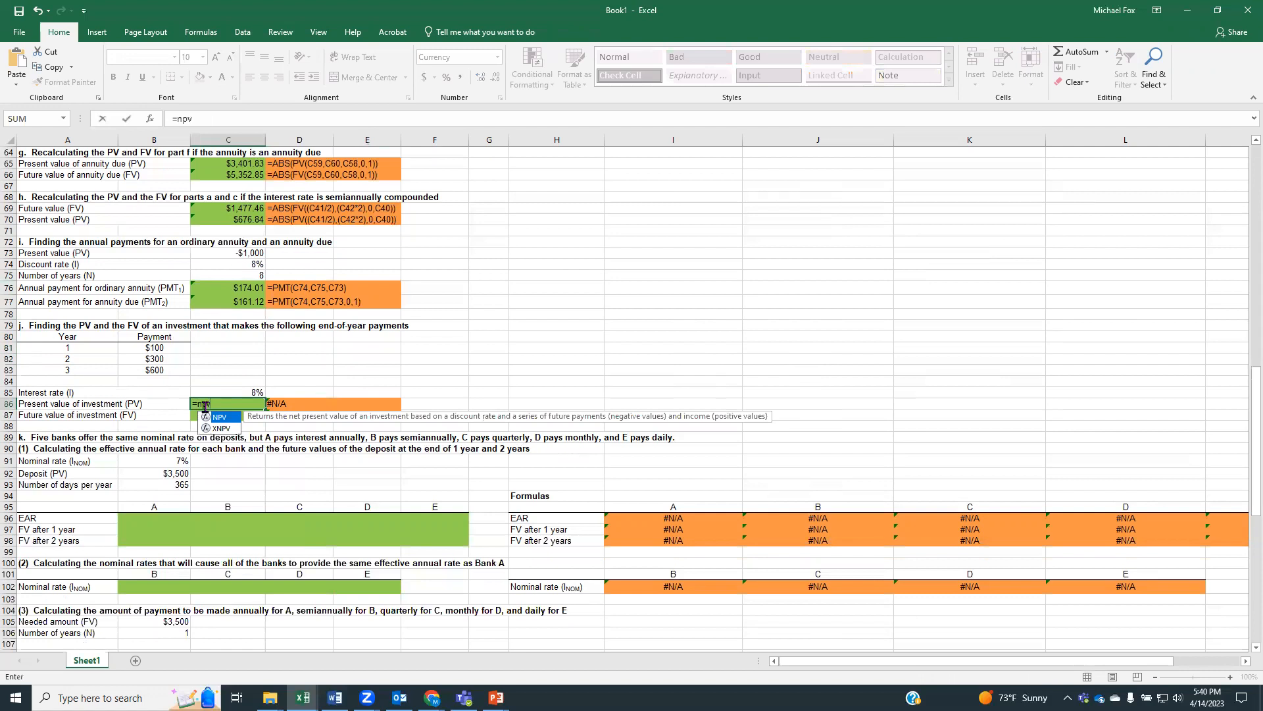
type("(")
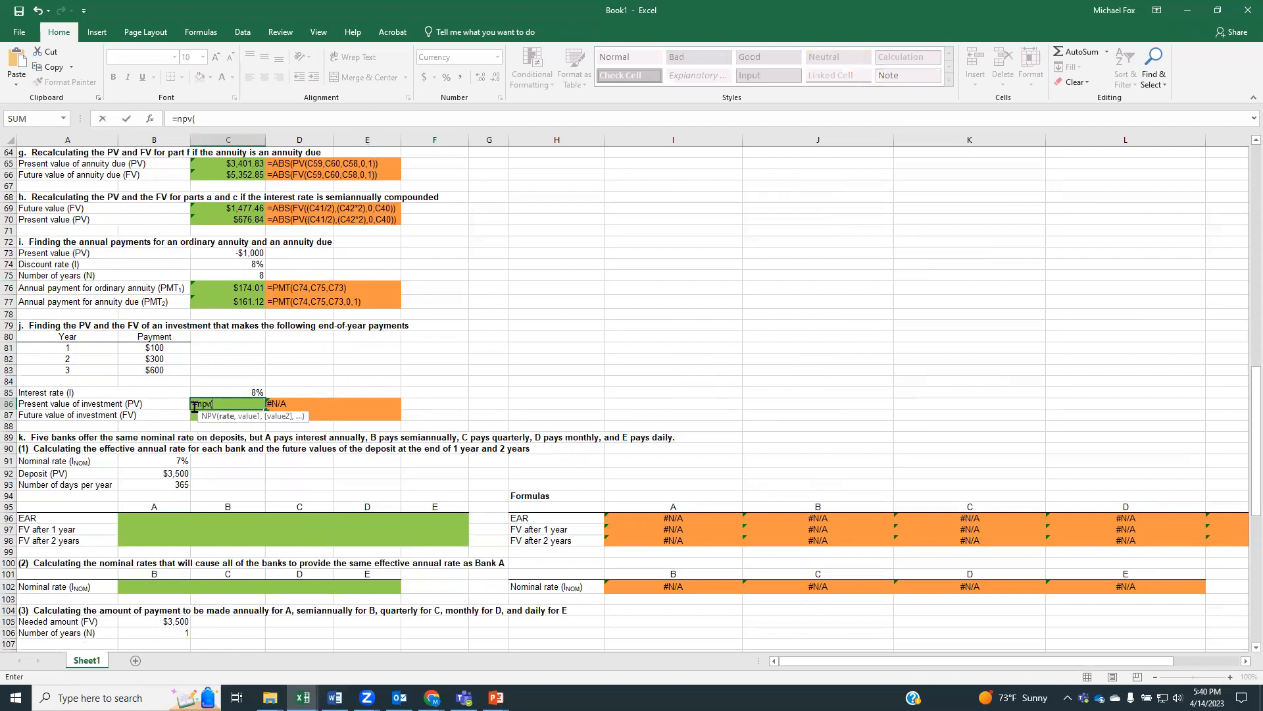
left_click(217, 391)
type(",")
left_click_drag(152, 347, 149, 370)
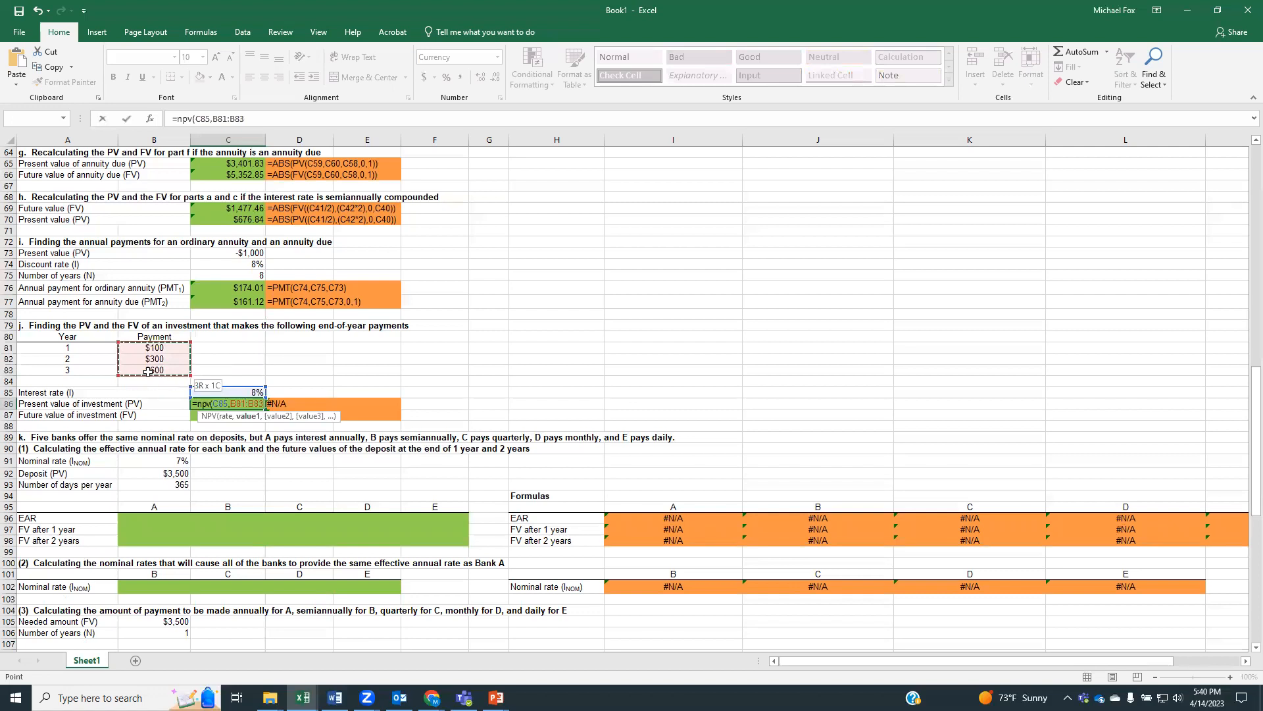
type(")")
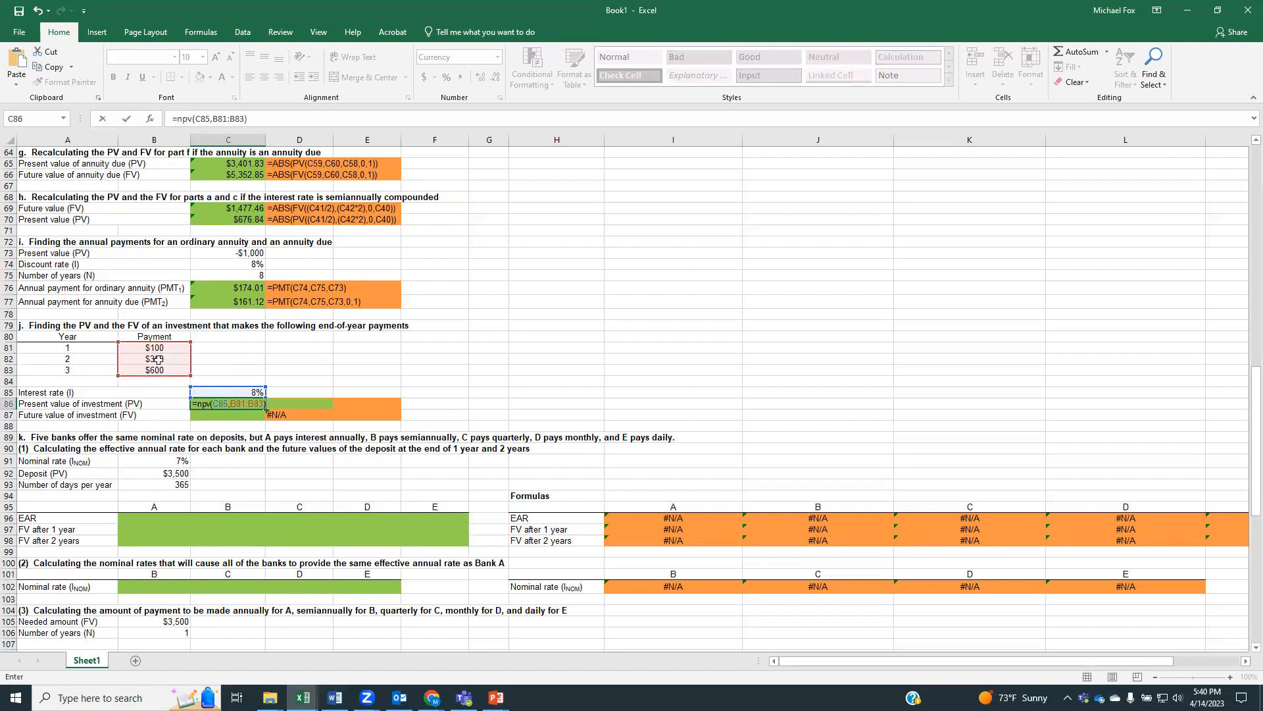
key("Return")
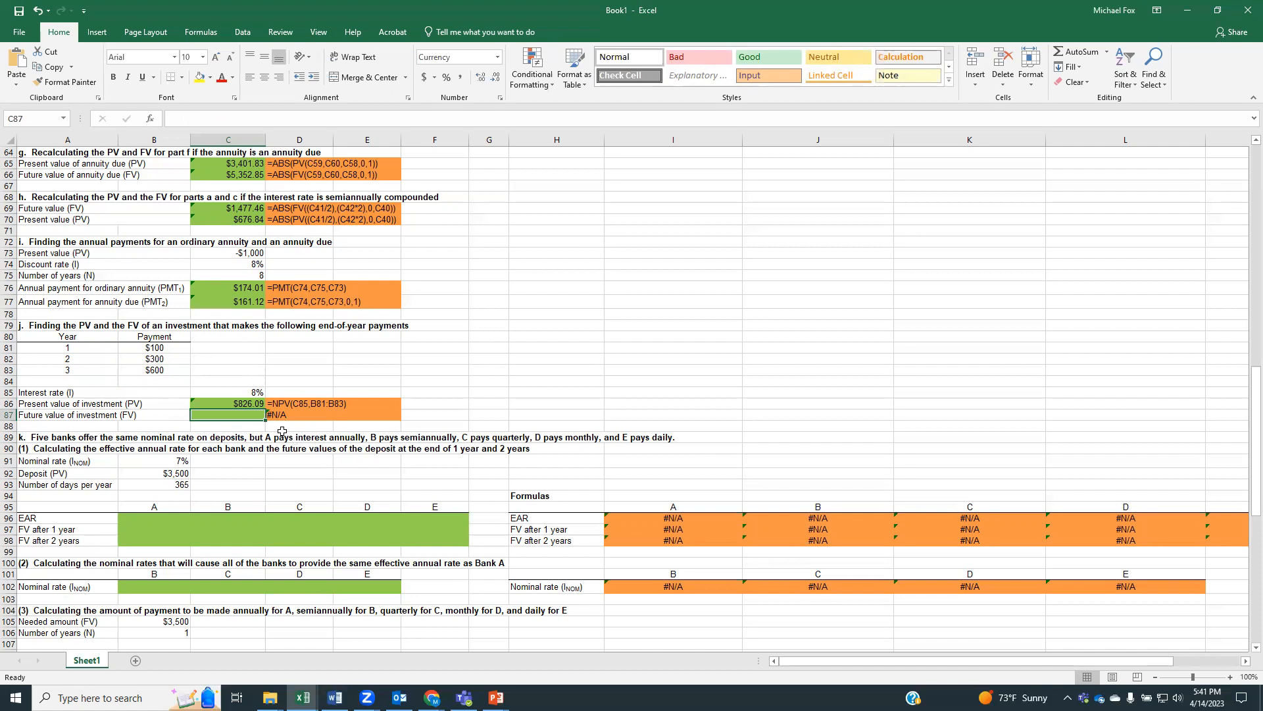
Add the heading FV in C80 beside the Payment column of part j
left_click(215, 334)
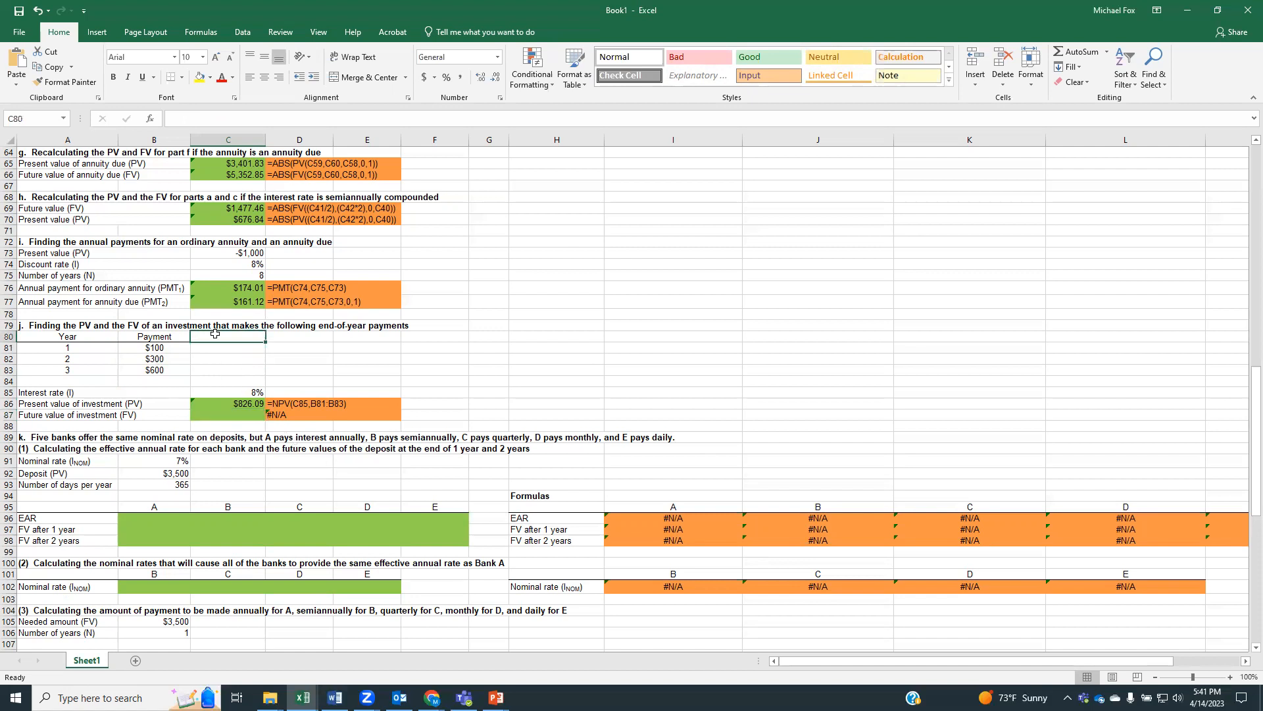
type("FV")
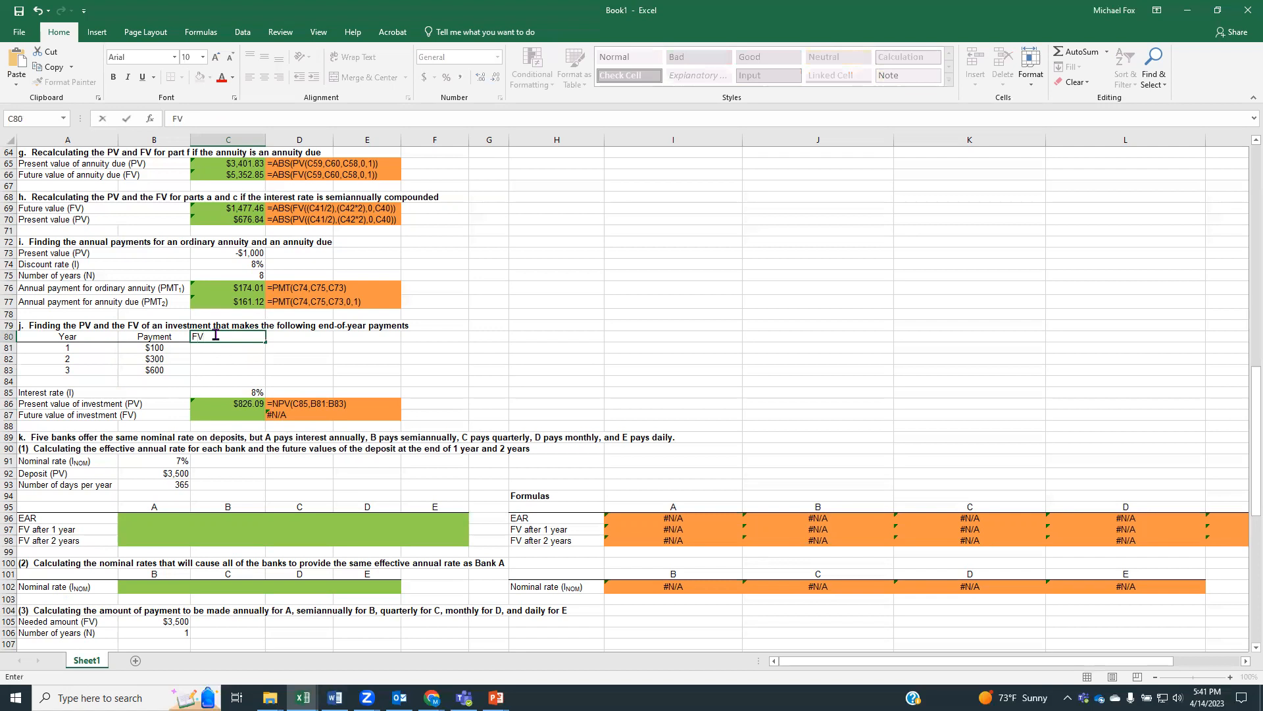
key("Return")
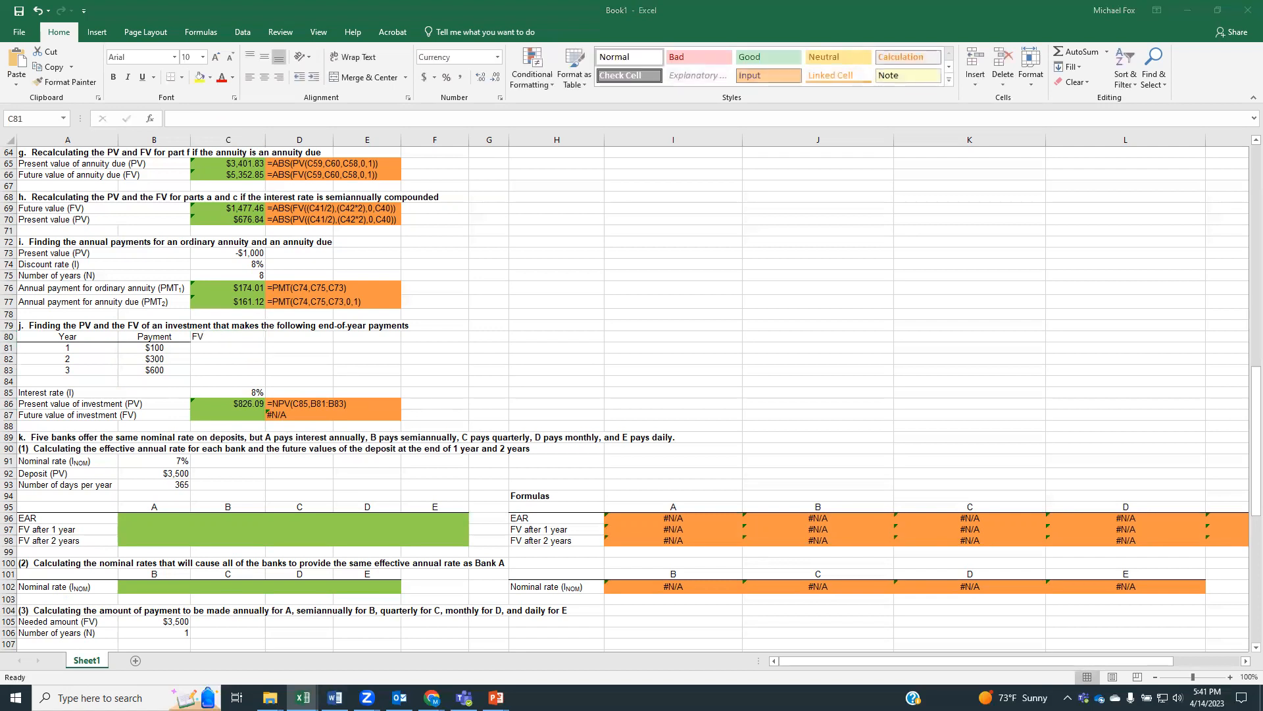
left_click(228, 346)
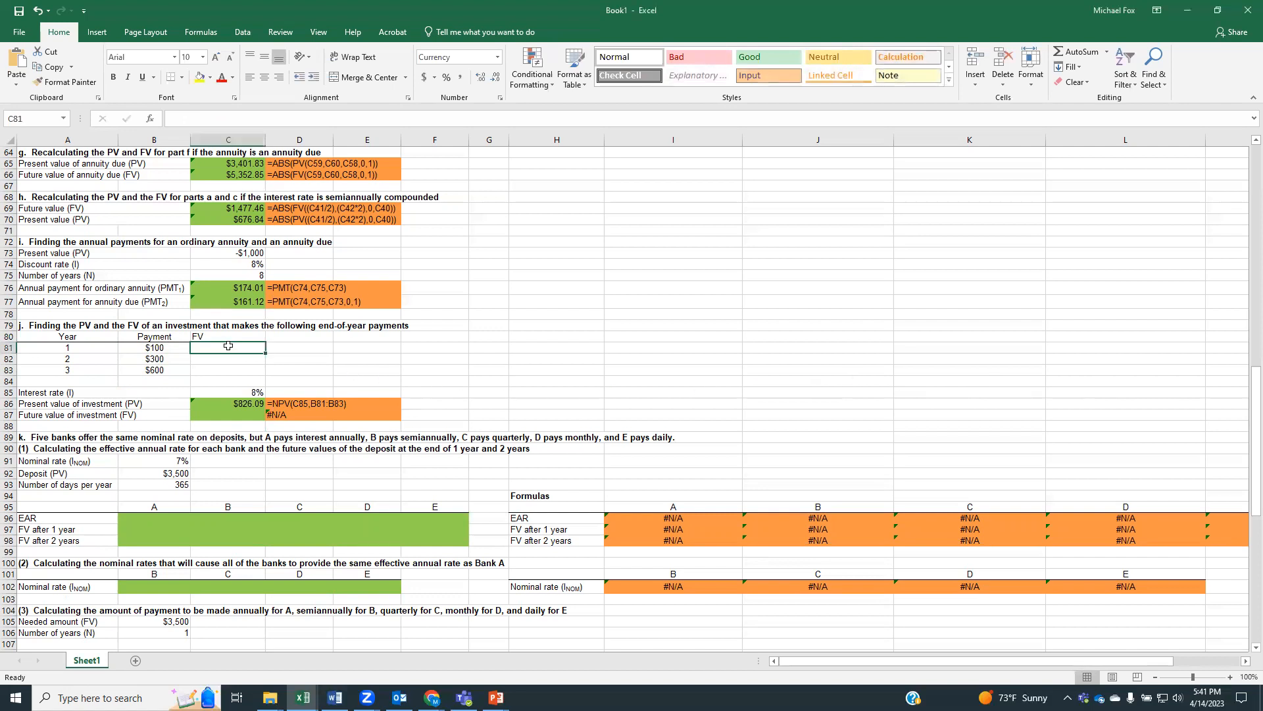
type("=")
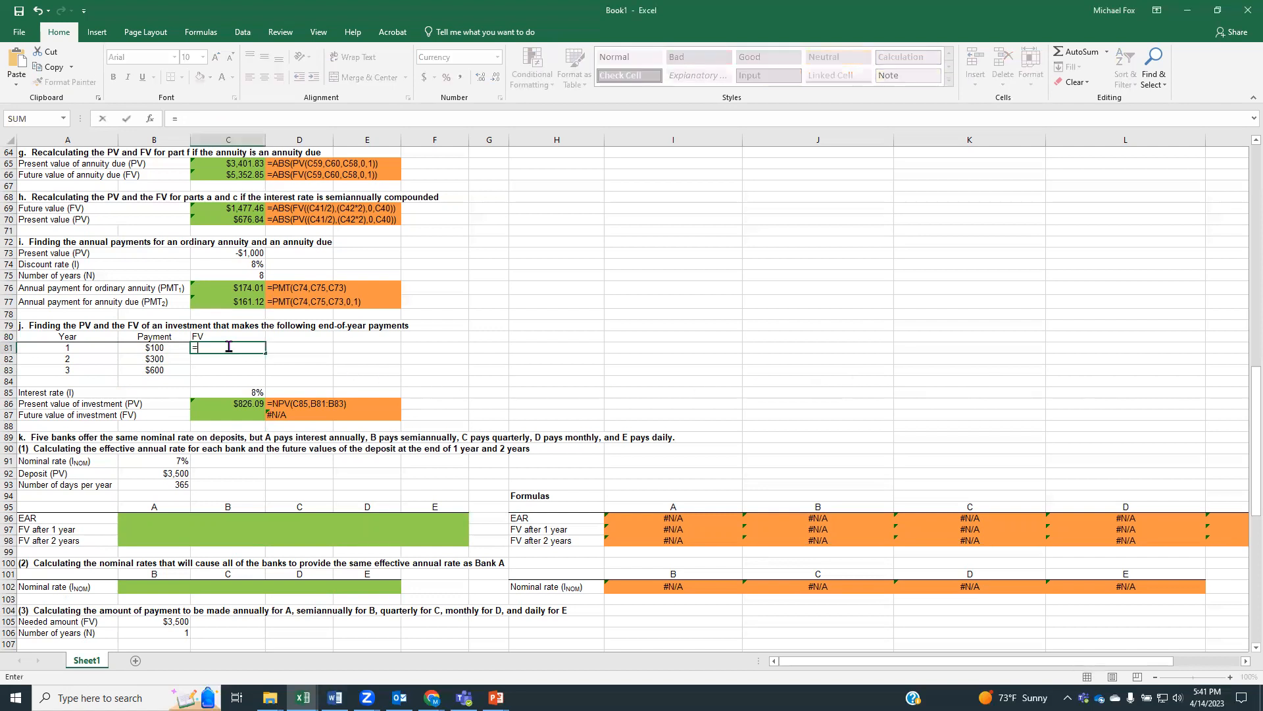
type("fv(")
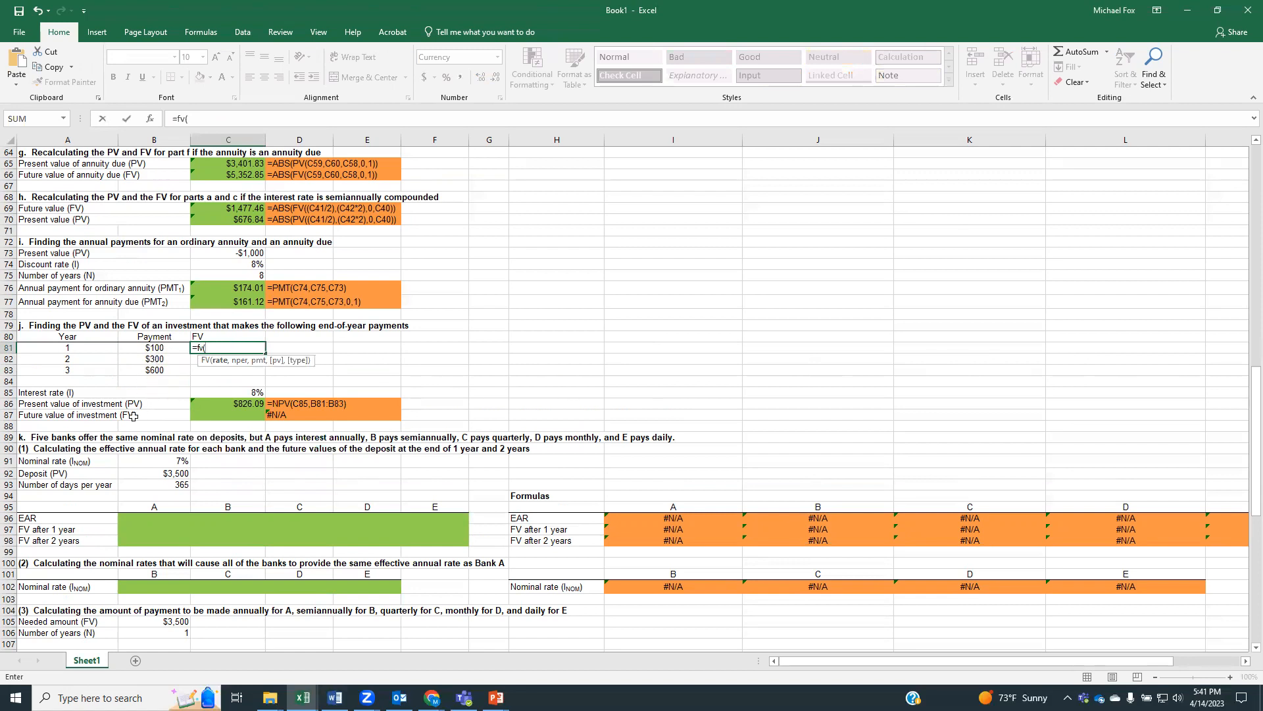
left_click(226, 394)
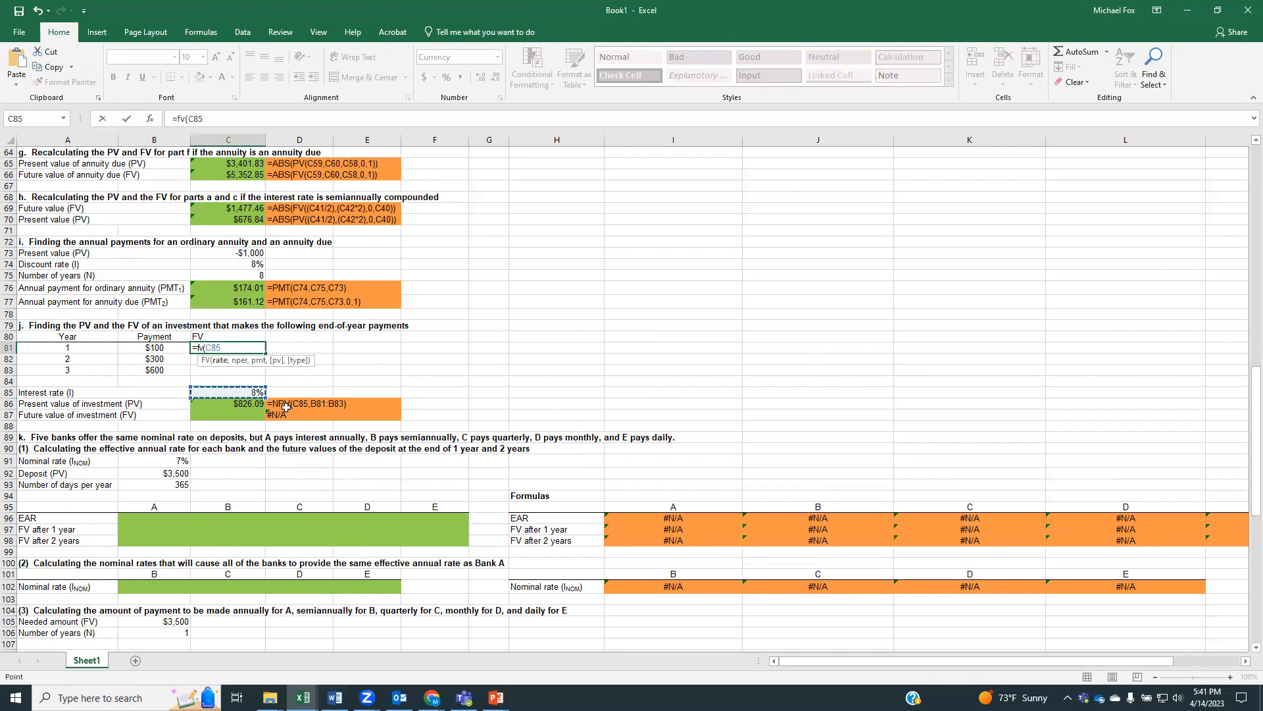
type(",2")
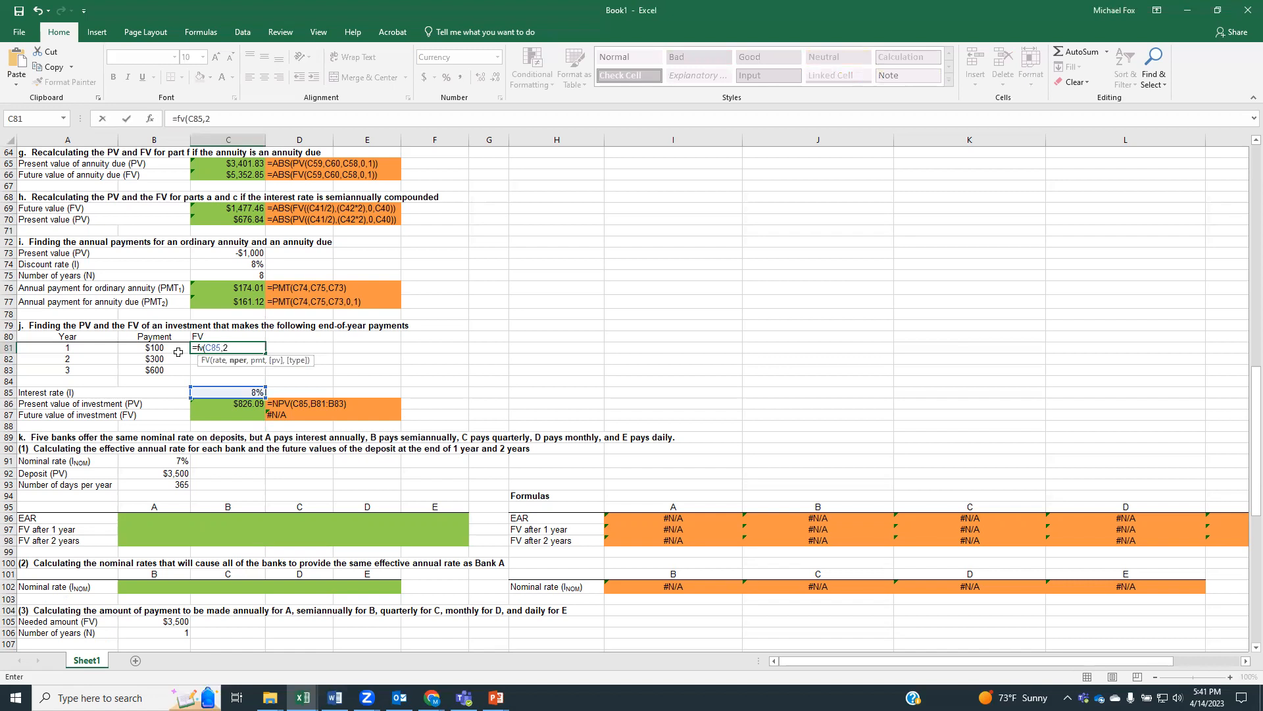
type(",0")
type(",-")
left_click(170, 346)
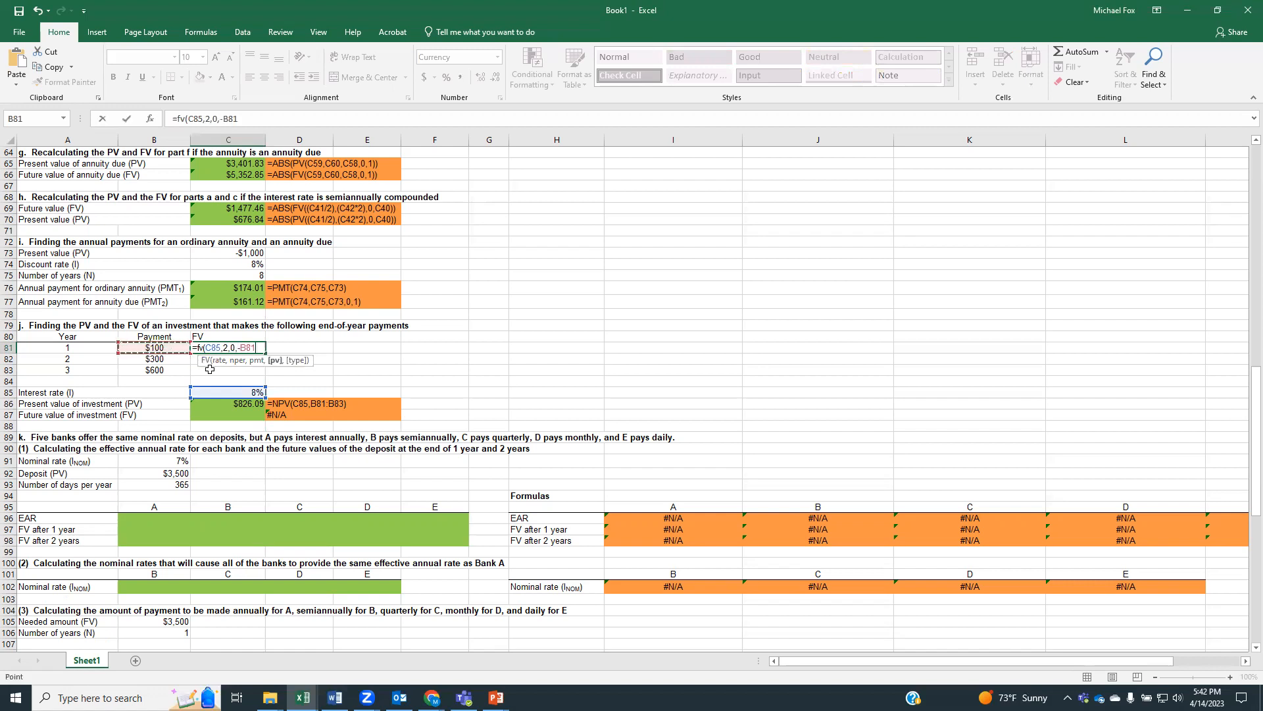
type(")")
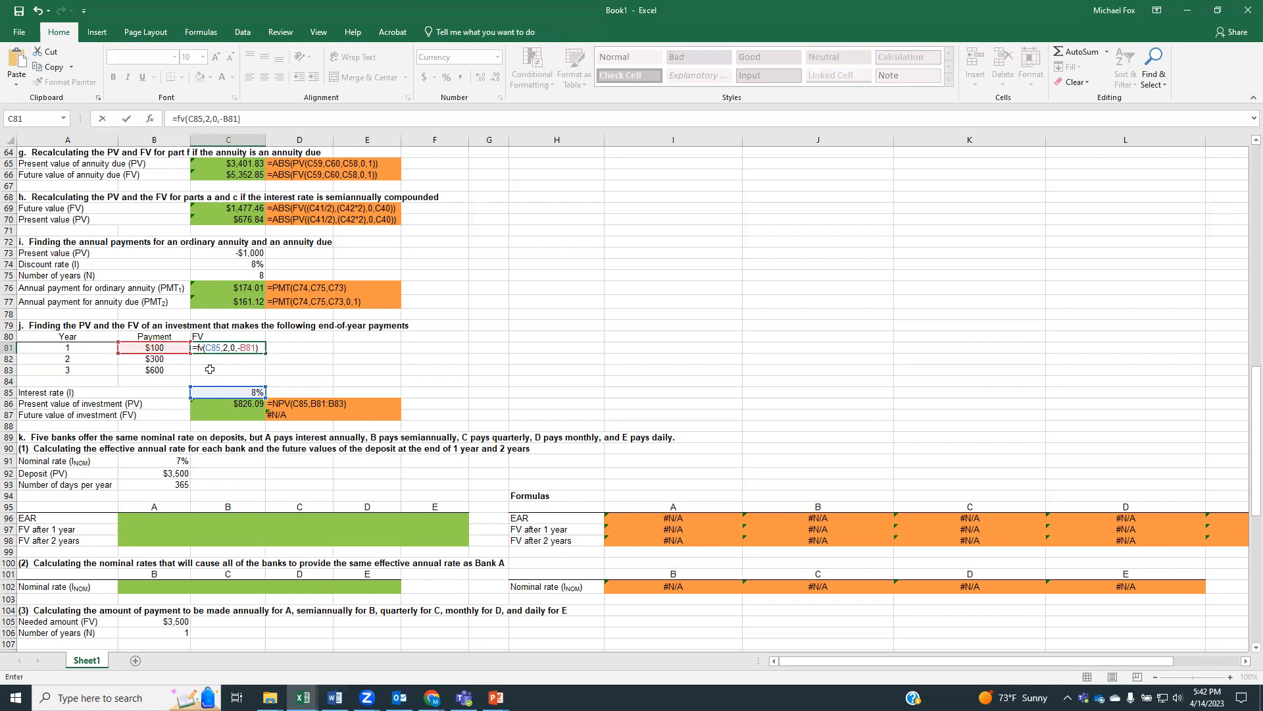
key("BackSpace")
key("BackSpace")
key("BackSpace")
key("BackSpace")
key("BackSpace")
key("BackSpace")
key("BackSpace")
key("BackSpace")
key("BackSpace")
key("BackSpace")
key("BackSpace")
key("BackSpace")
key("BackSpace")
key("BackSpace")
key("BackSpace")
key("BackSpace")
Calculate the future value of the year 1 payment in C81 with =ABS(FV(C85,2,0,B81))
type("ab")
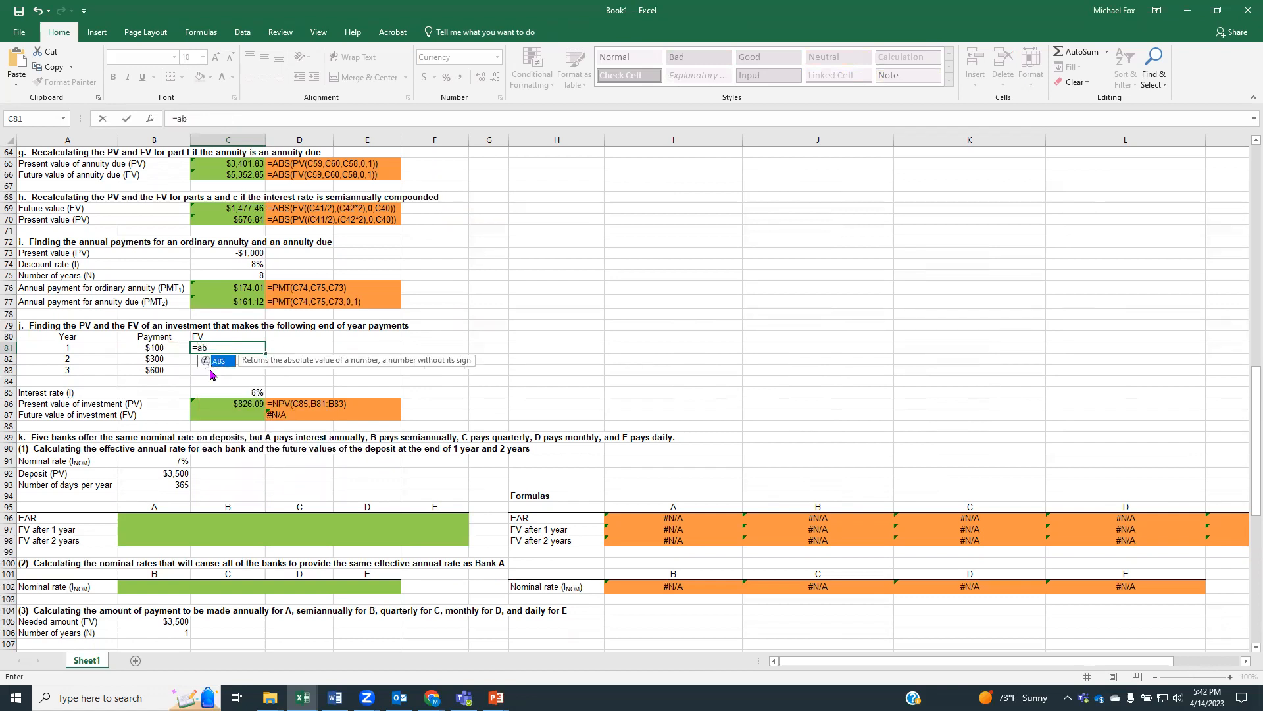
type("s(")
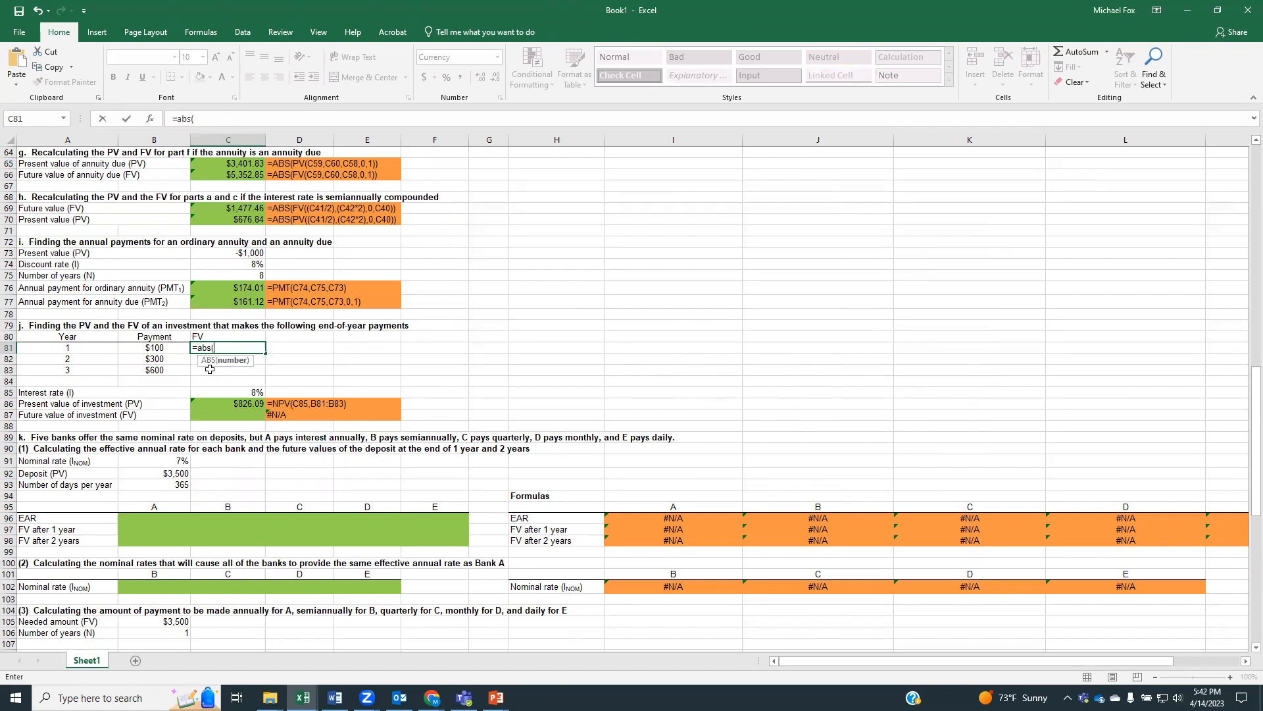
type("fv")
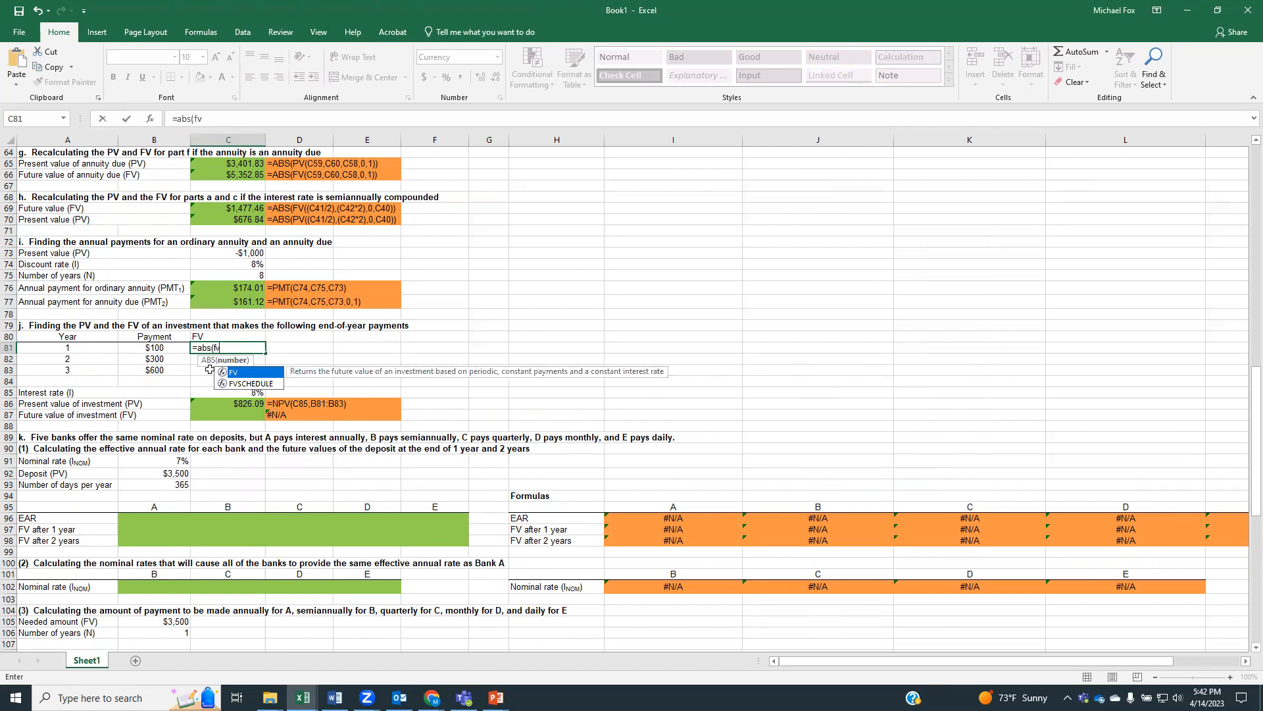
type("(")
left_click(233, 391)
type(",")
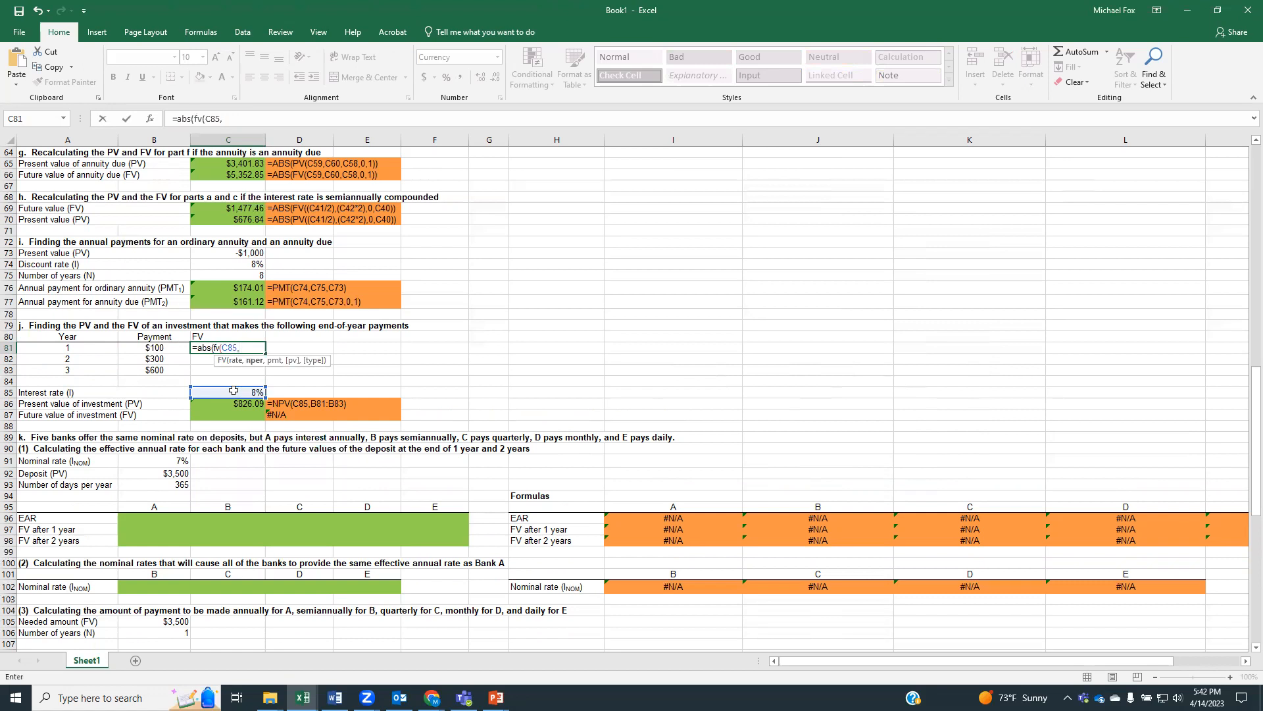
type("2,")
type("0,")
left_click(157, 347)
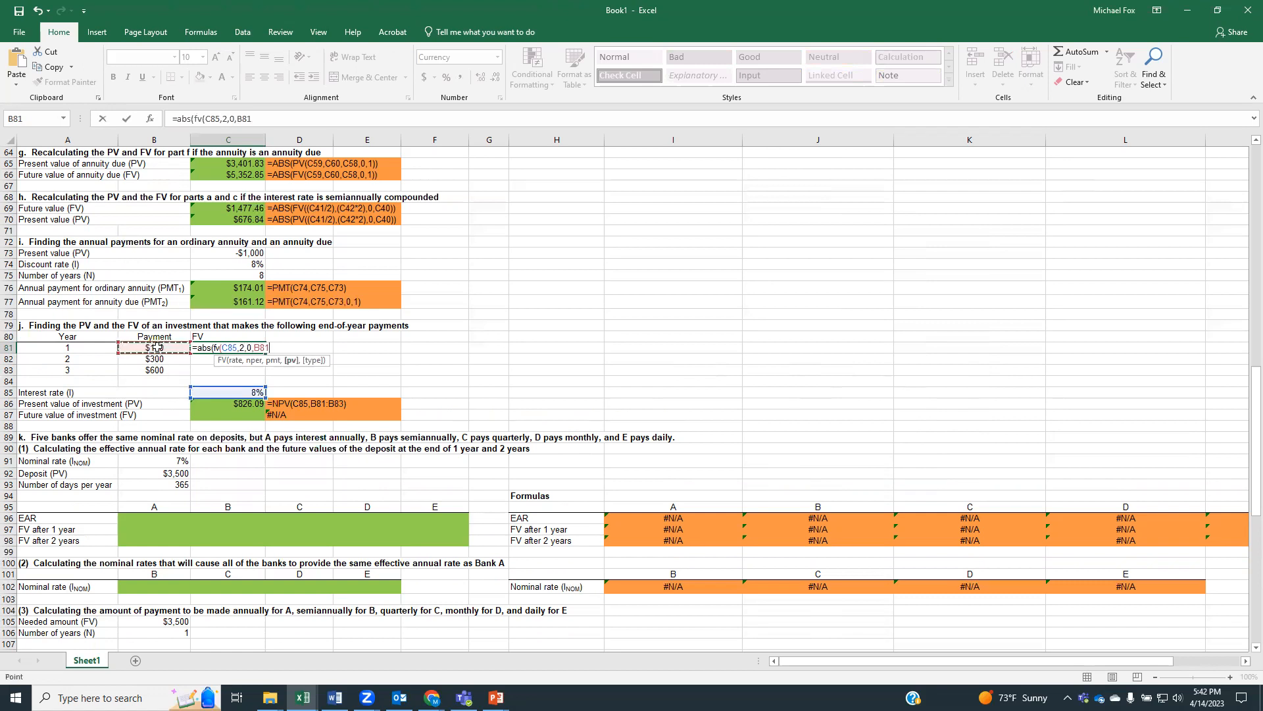
type("))")
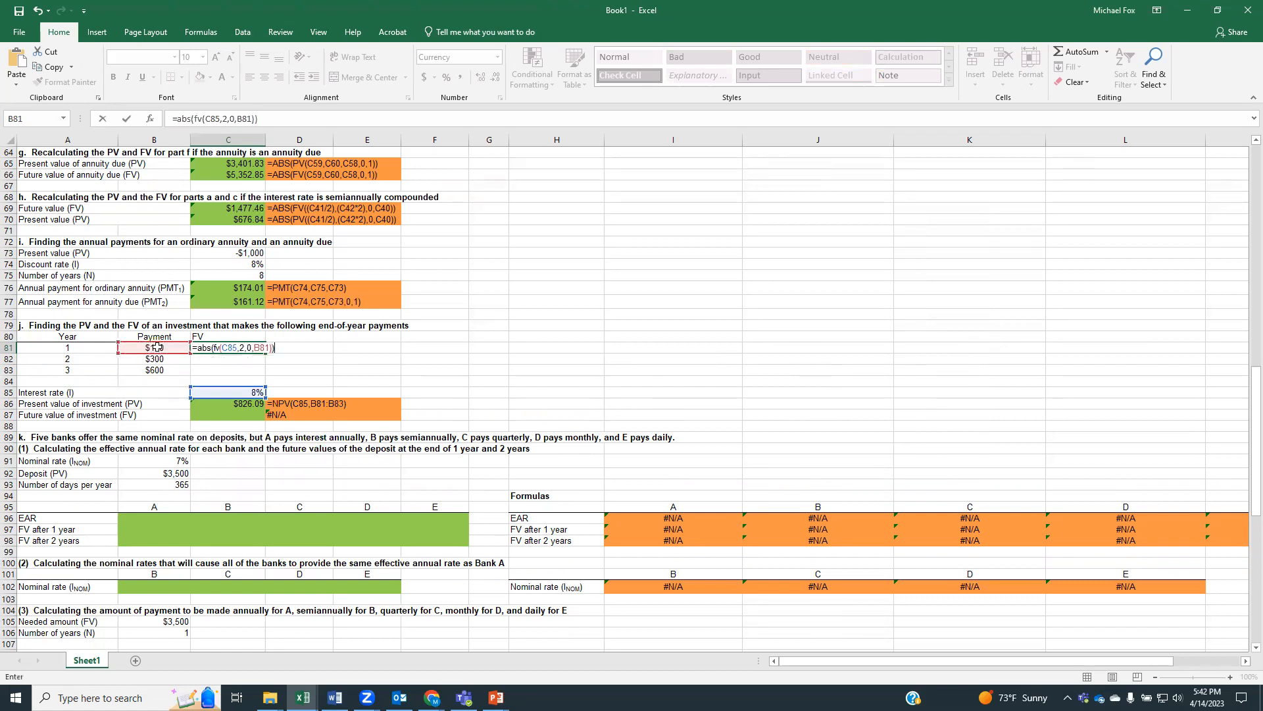
key("Return")
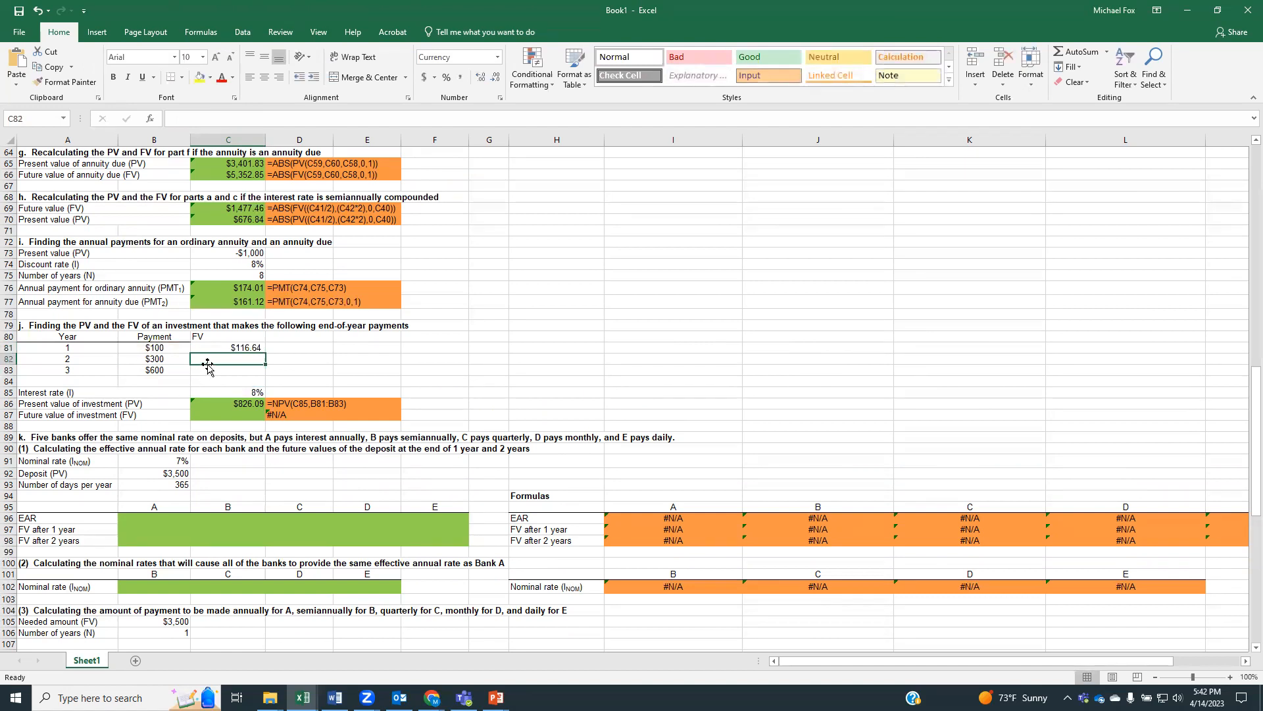
Calculate the future value of the year 2 payment in C82 with =ABS(FV(C85,1,0,B82))
type("=abs(")
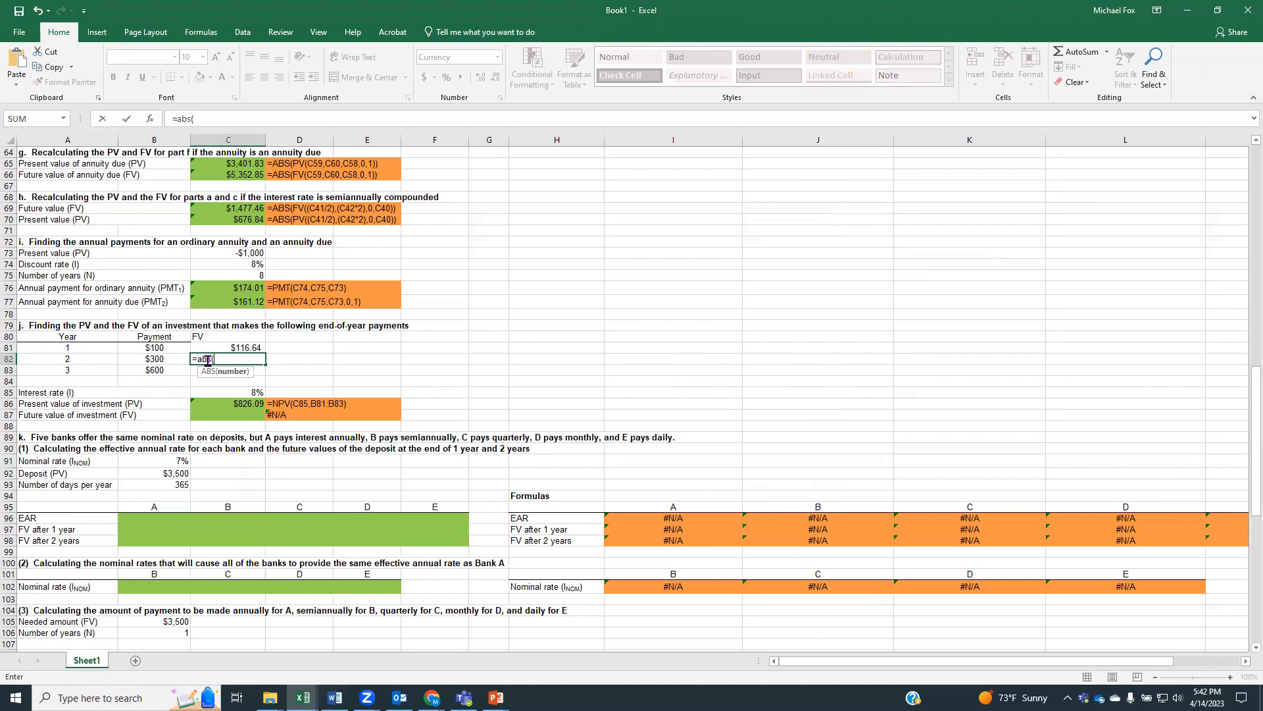
type("fv(")
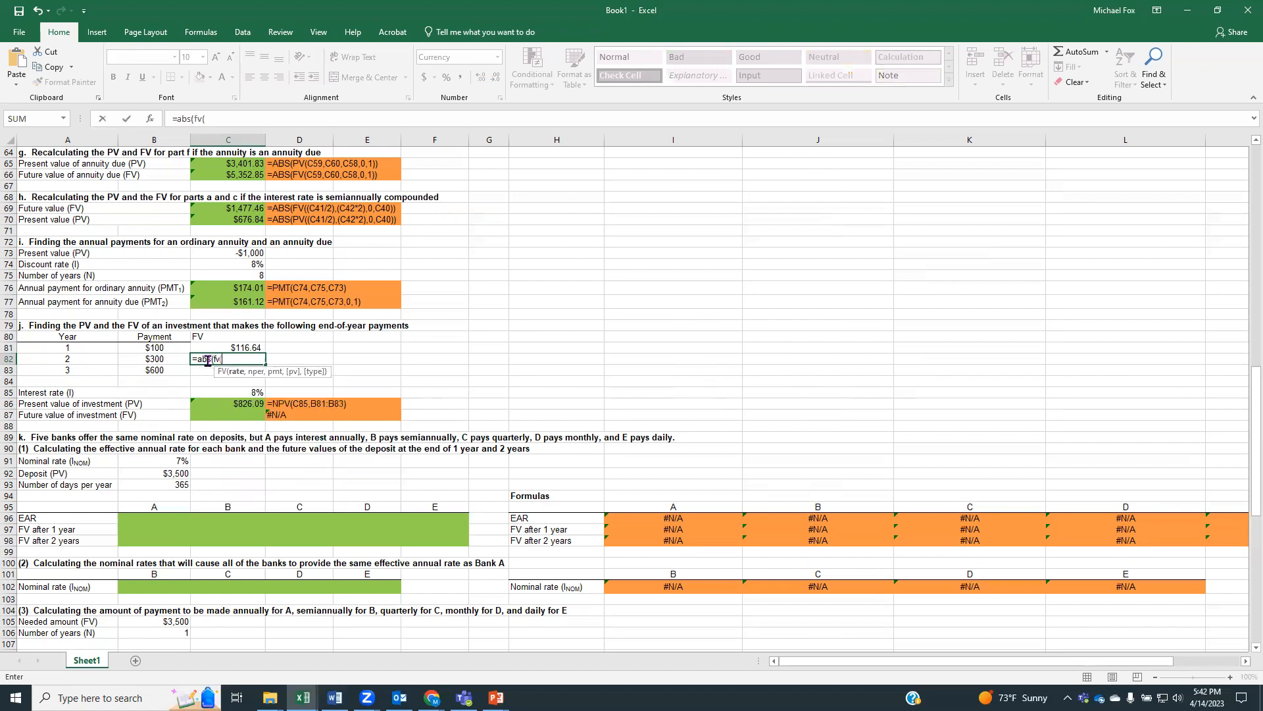
left_click(229, 393)
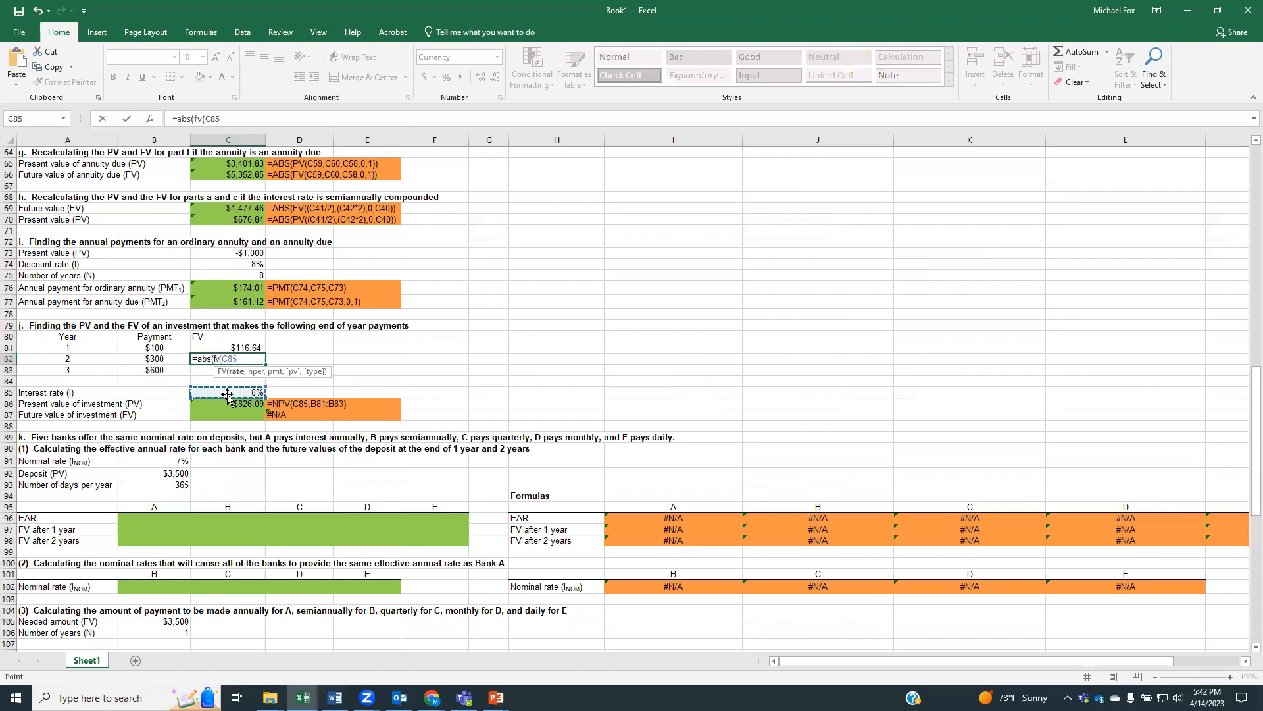
type(",")
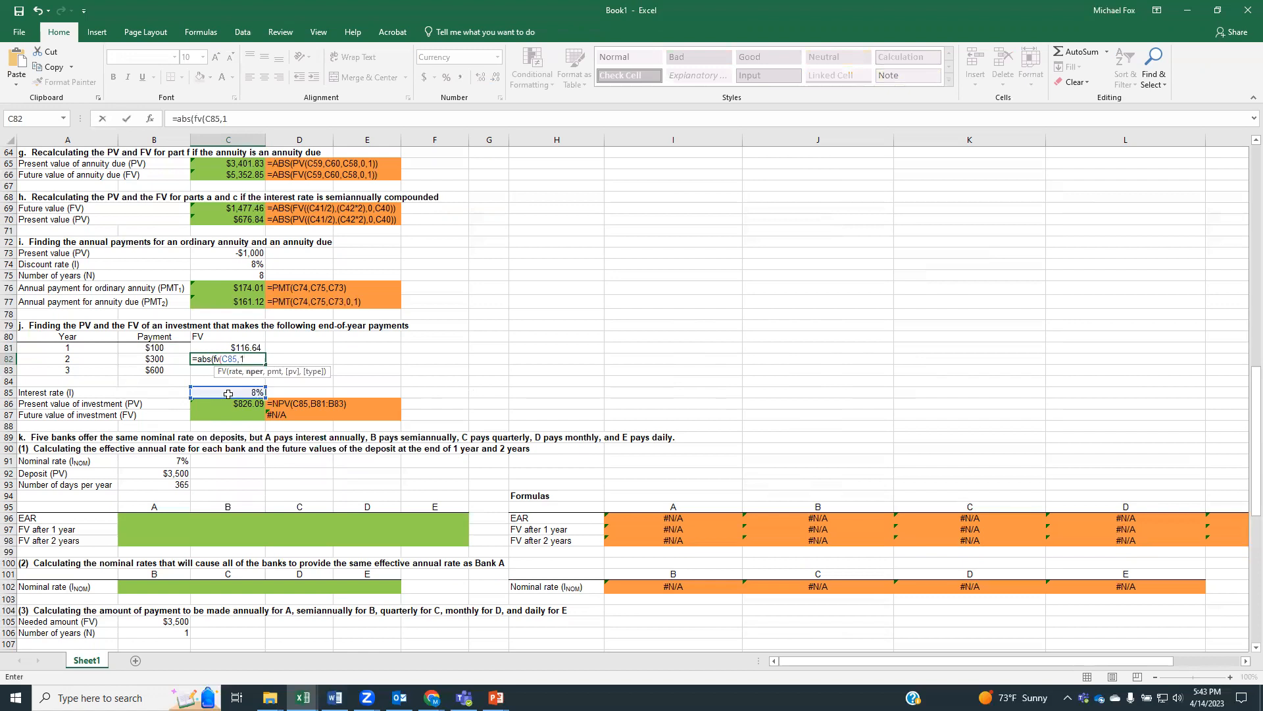
type("1,0,")
left_click(176, 360)
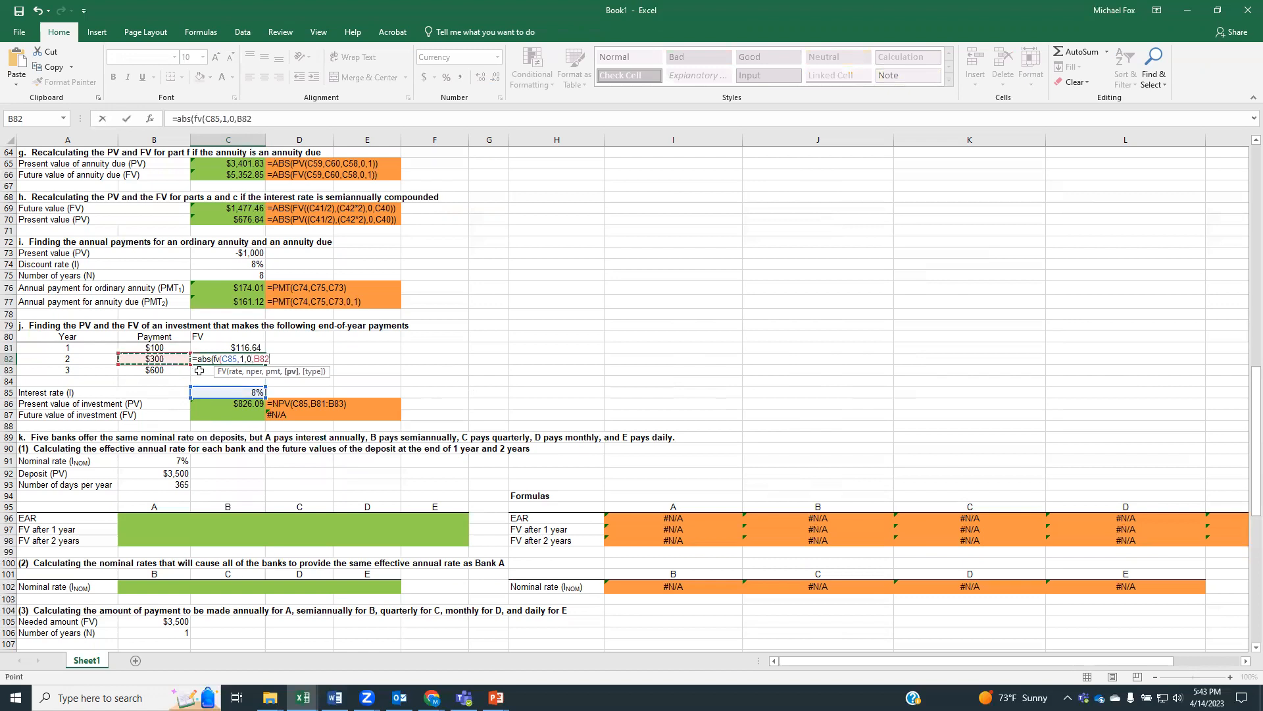
type(")")
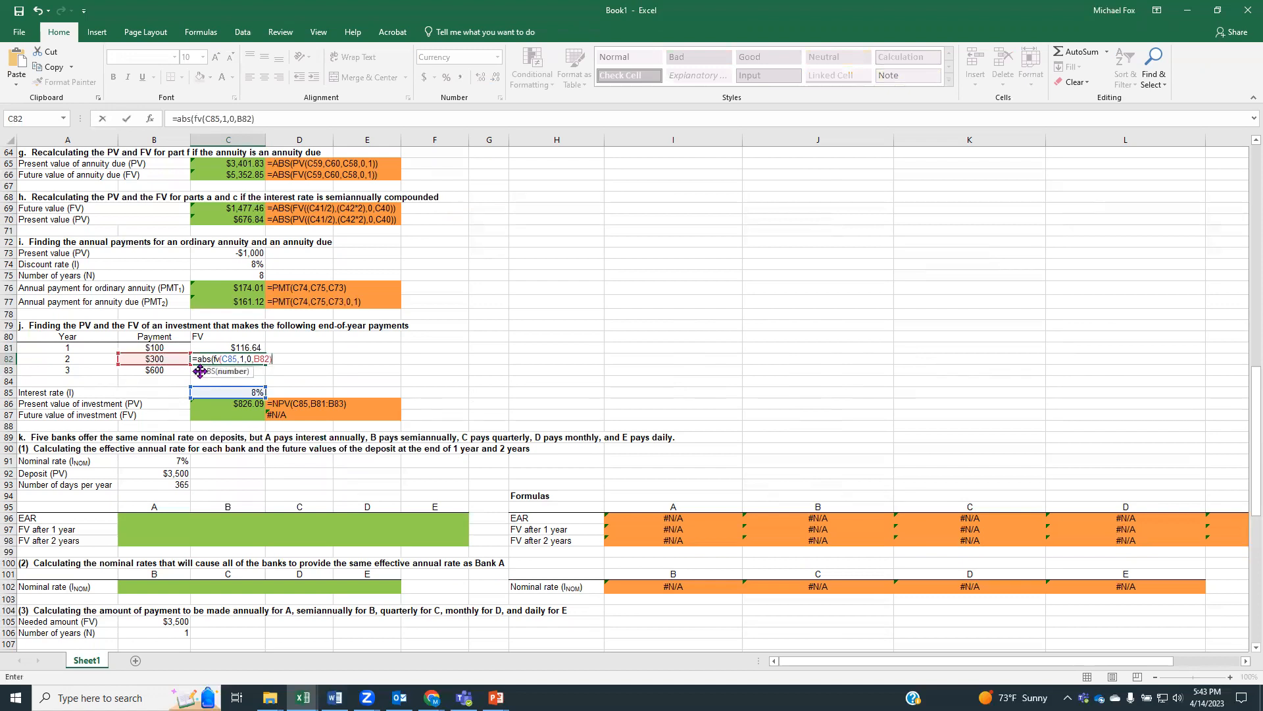
type(")")
key("Return")
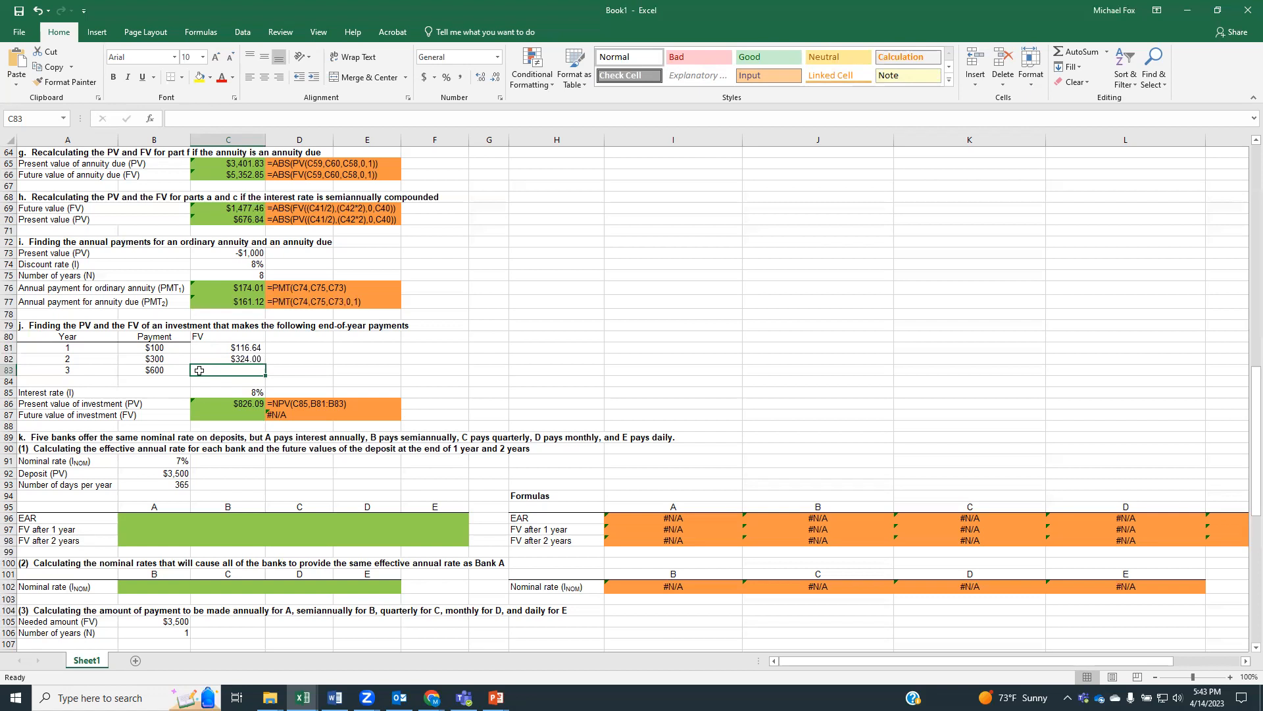
Enter 600 as the year 3 future value in C83 and compute the investment's future value in C87 with =C81+C82+C83
type("600")
key("Return")
left_click(225, 415)
type("=")
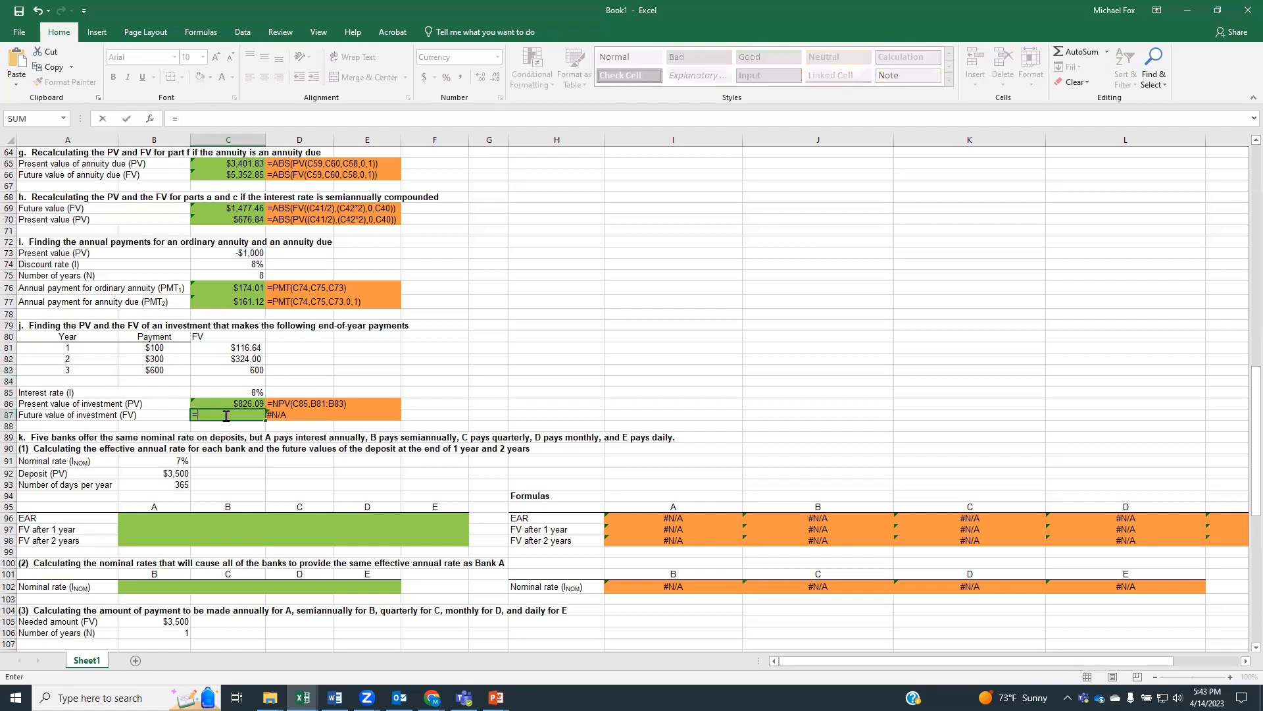
left_click(231, 347)
type("+")
left_click(241, 359)
type("+")
left_click(244, 370)
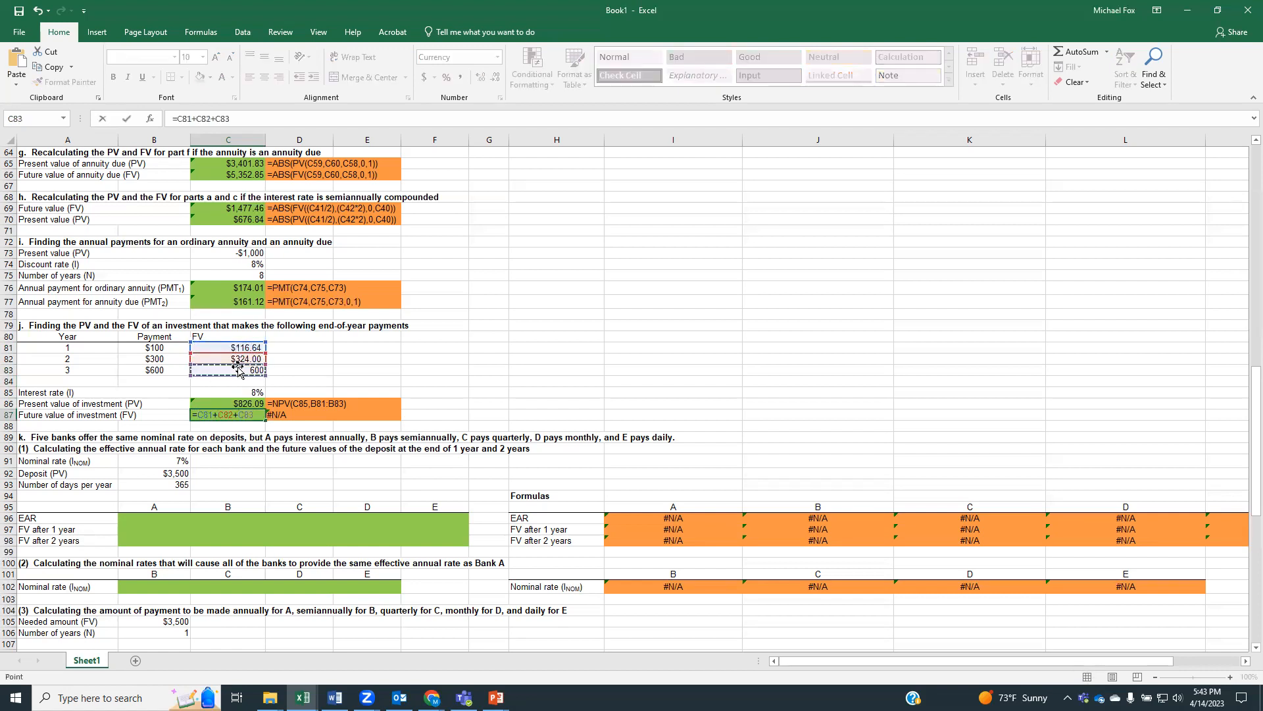
key("Return")
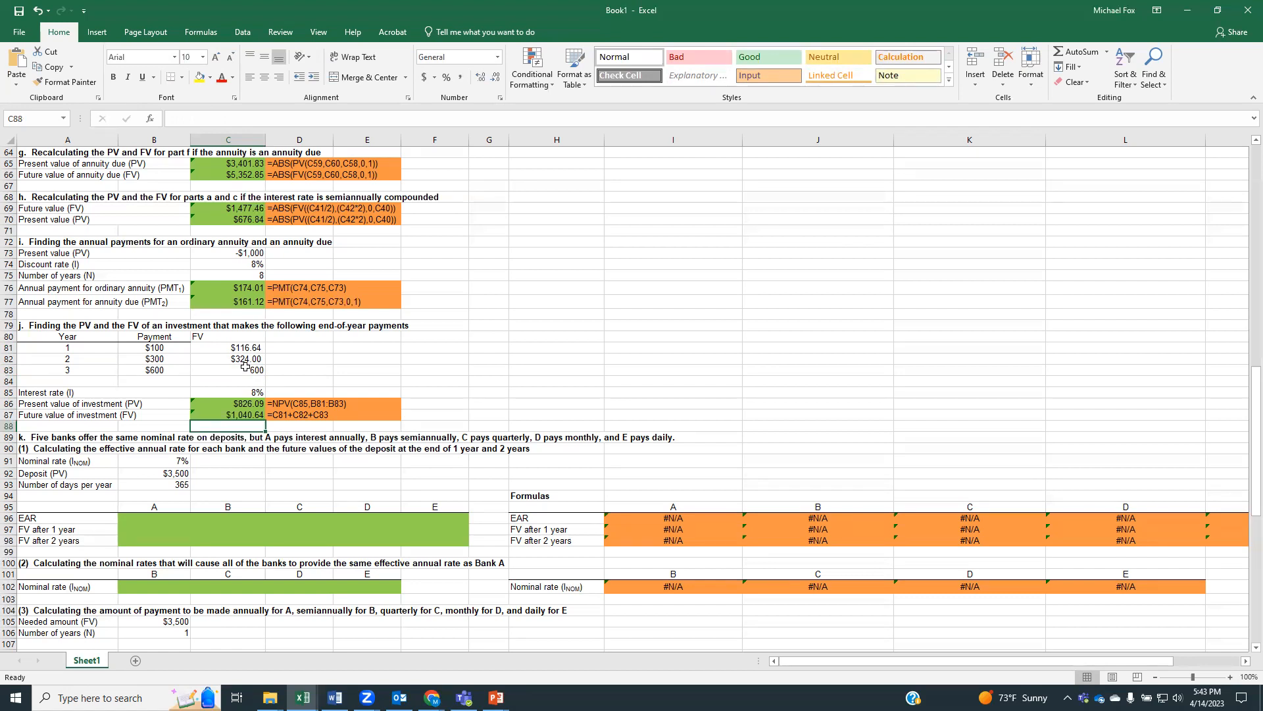
Set bank A's effective annual rate in B96 to the nominal rate with =B91
scroll(324, 354, "down", 5)
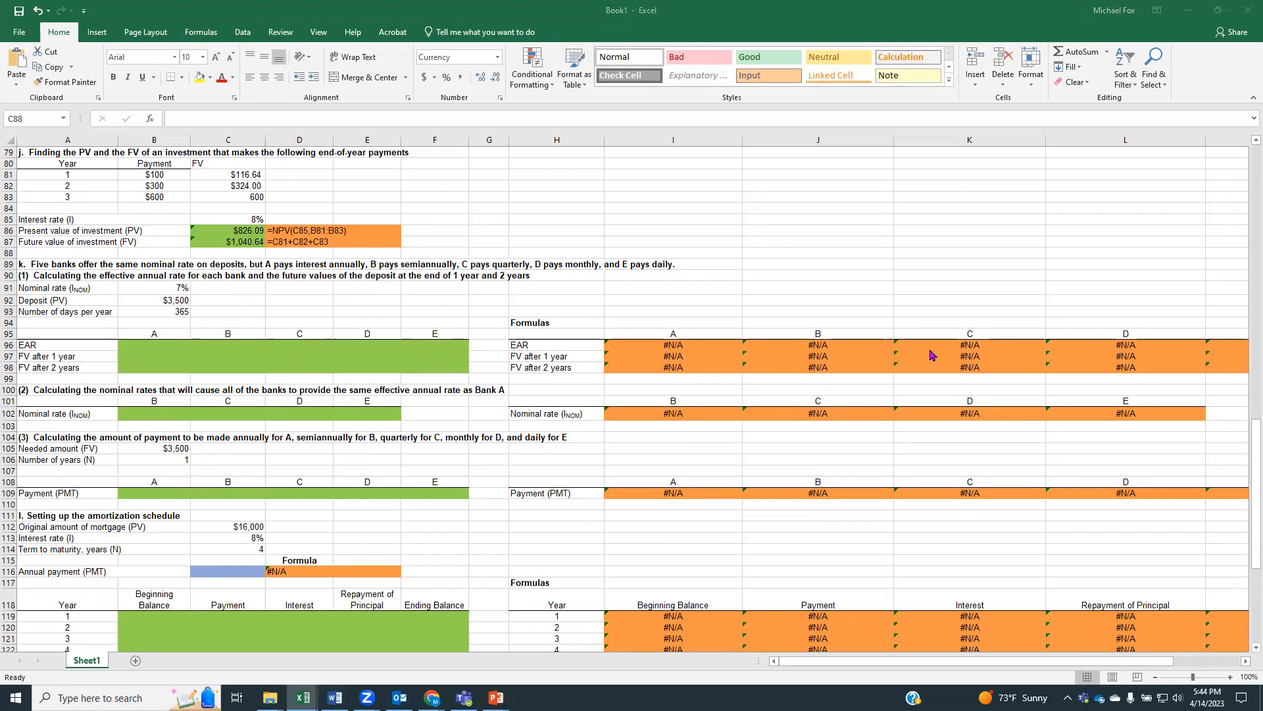
left_click(173, 347)
type("=")
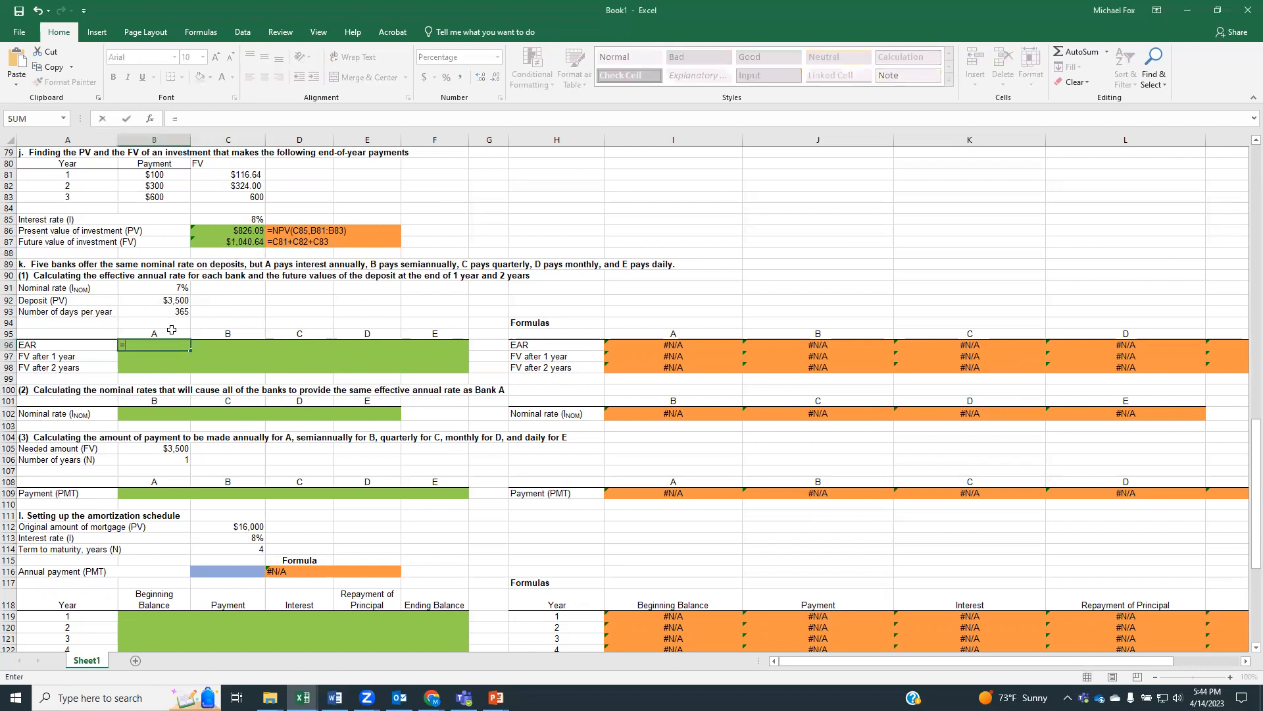
left_click(167, 284)
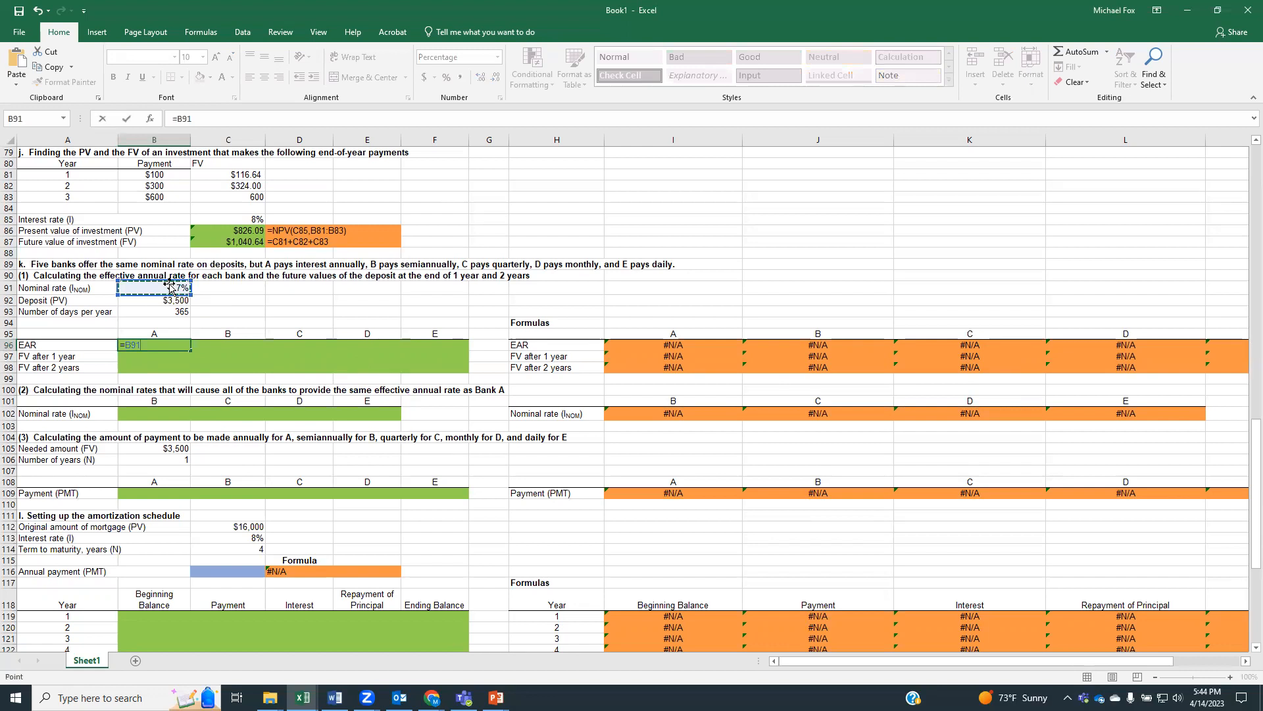
key("Return")
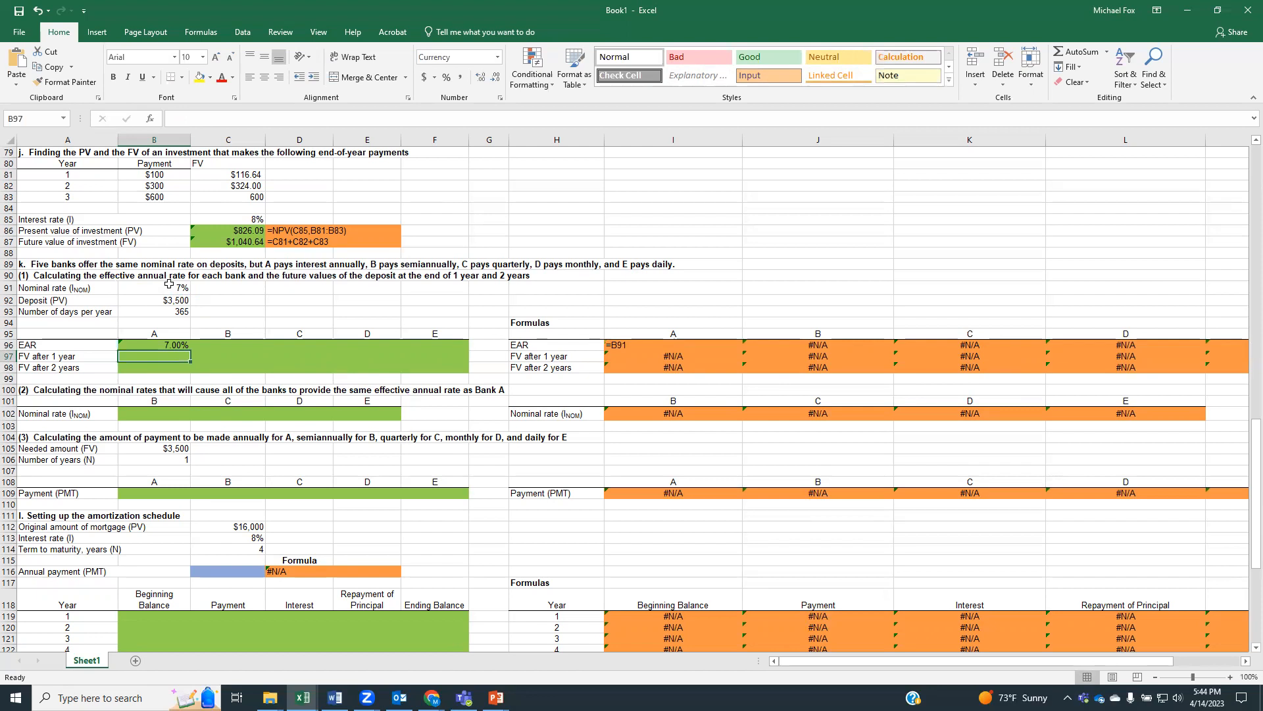
Enter bank B's effective annual rate formula in C96 as =(1+B91/2)^(2-1)
left_click(211, 348)
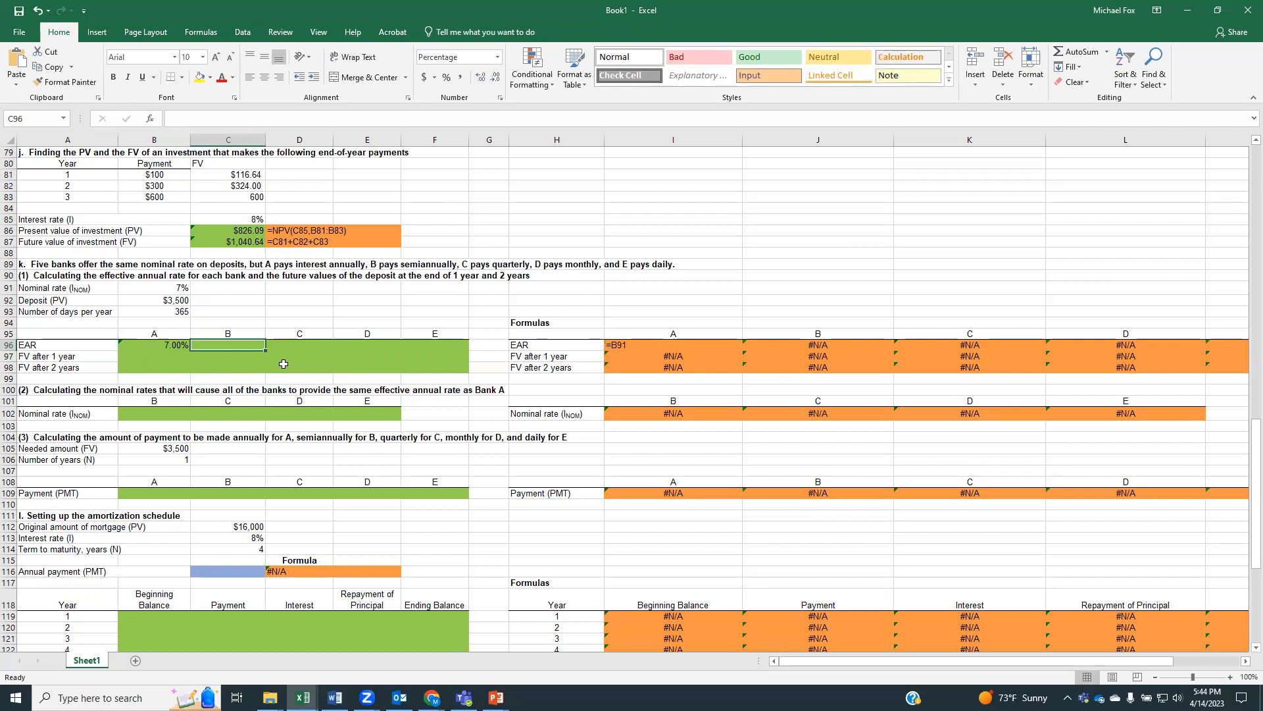
type("=(")
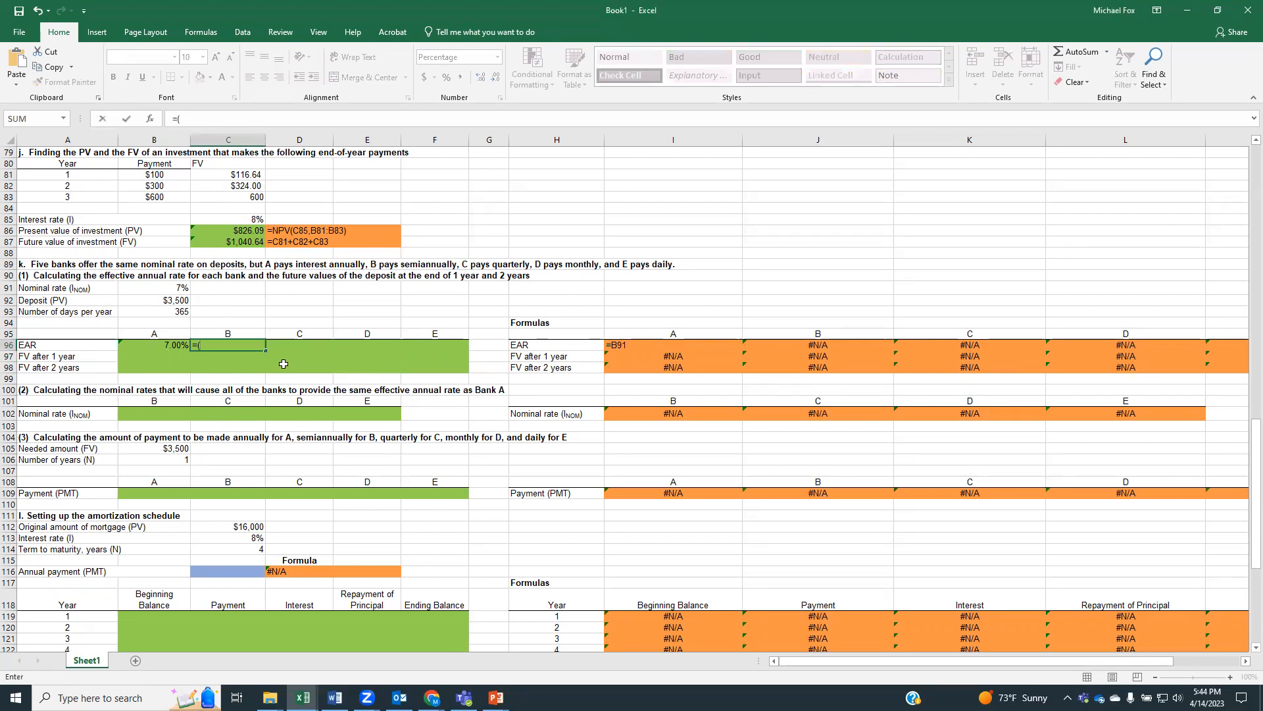
type("1")
type("+")
left_click(159, 287)
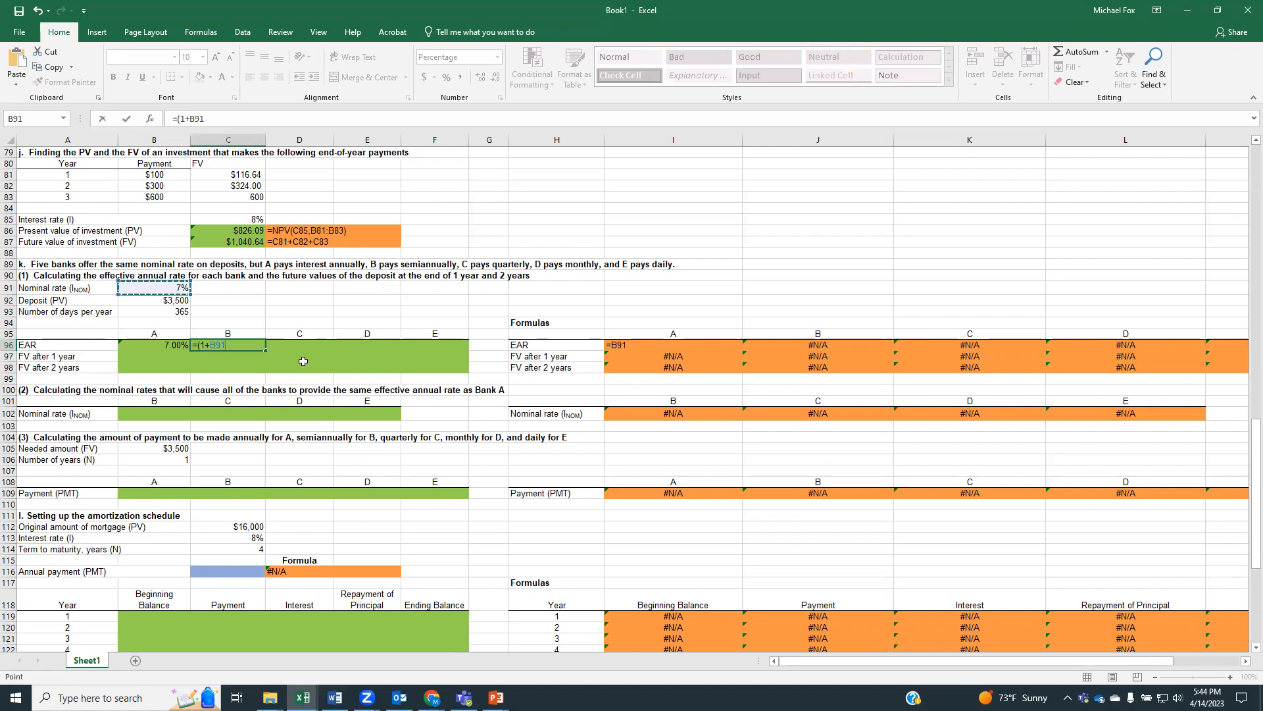
type("/")
type(")")
type("(")
type("2-1")
type(")")
key("Return")
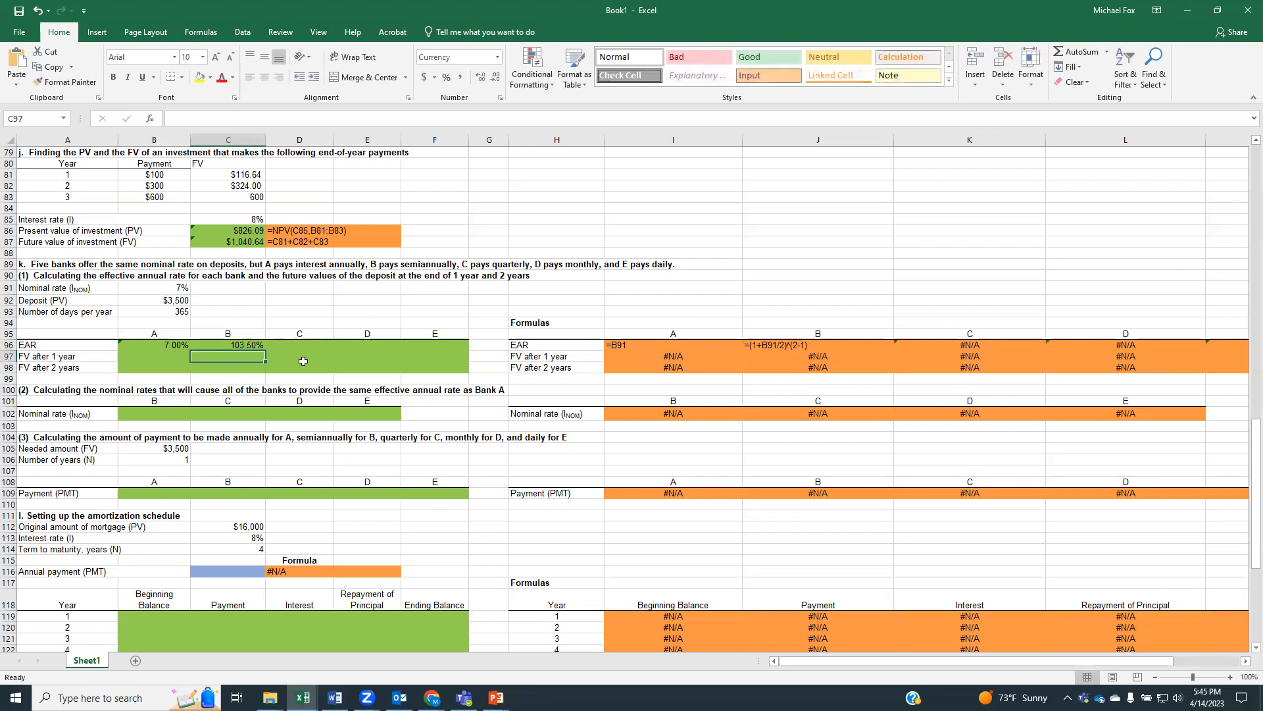
Correct bank B's effective annual rate formula in C96 to =(1+B91/2)^2-1
left_click(256, 345)
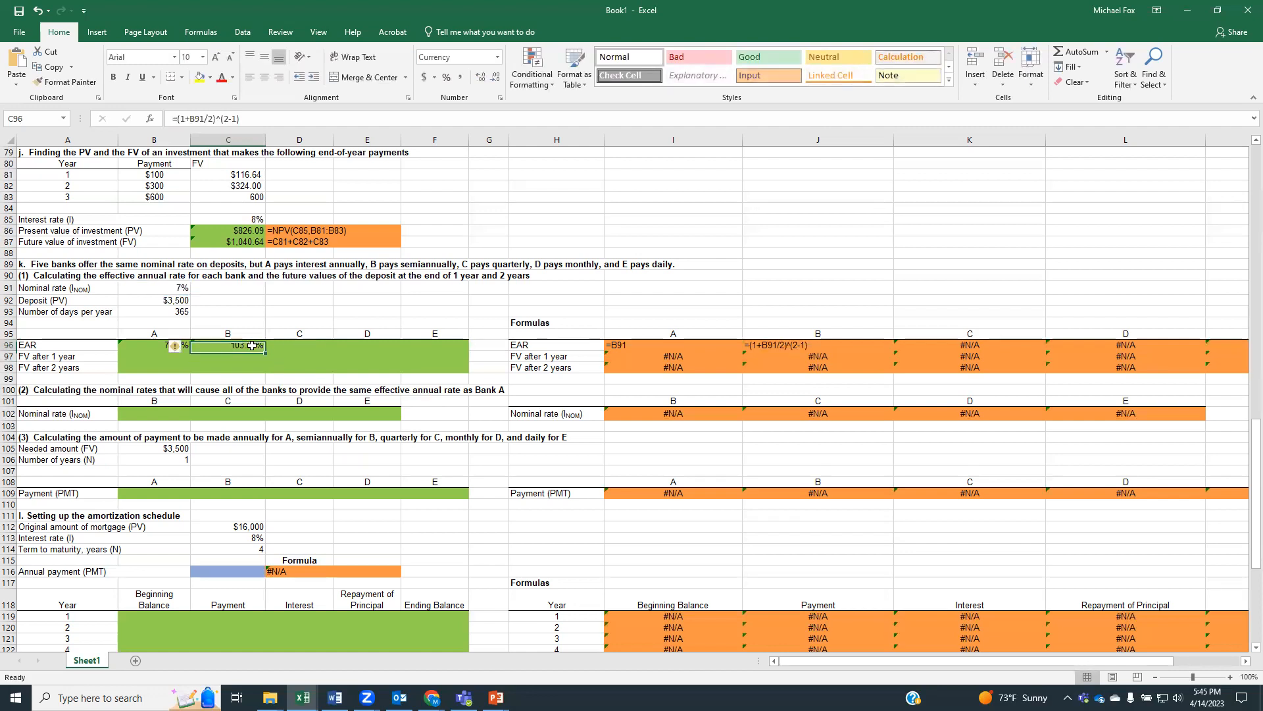
left_click(224, 120)
key("BackSpace")
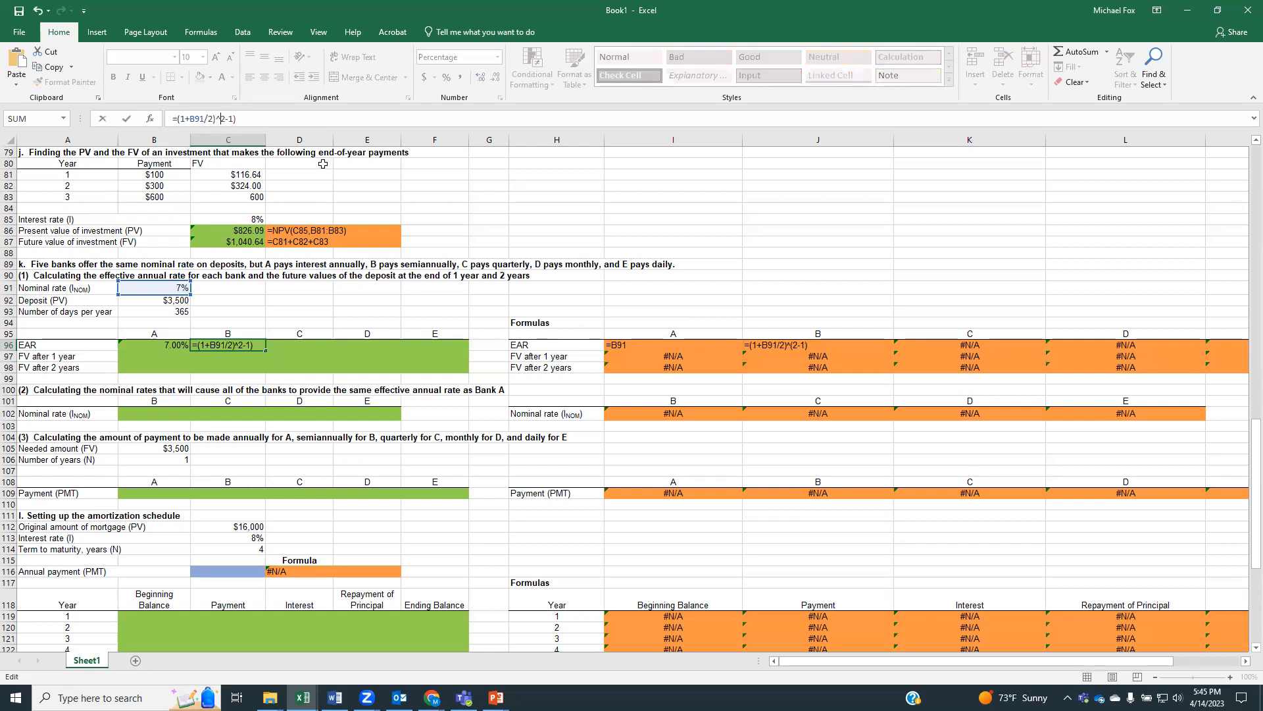
key("BackSpace")
key("Return")
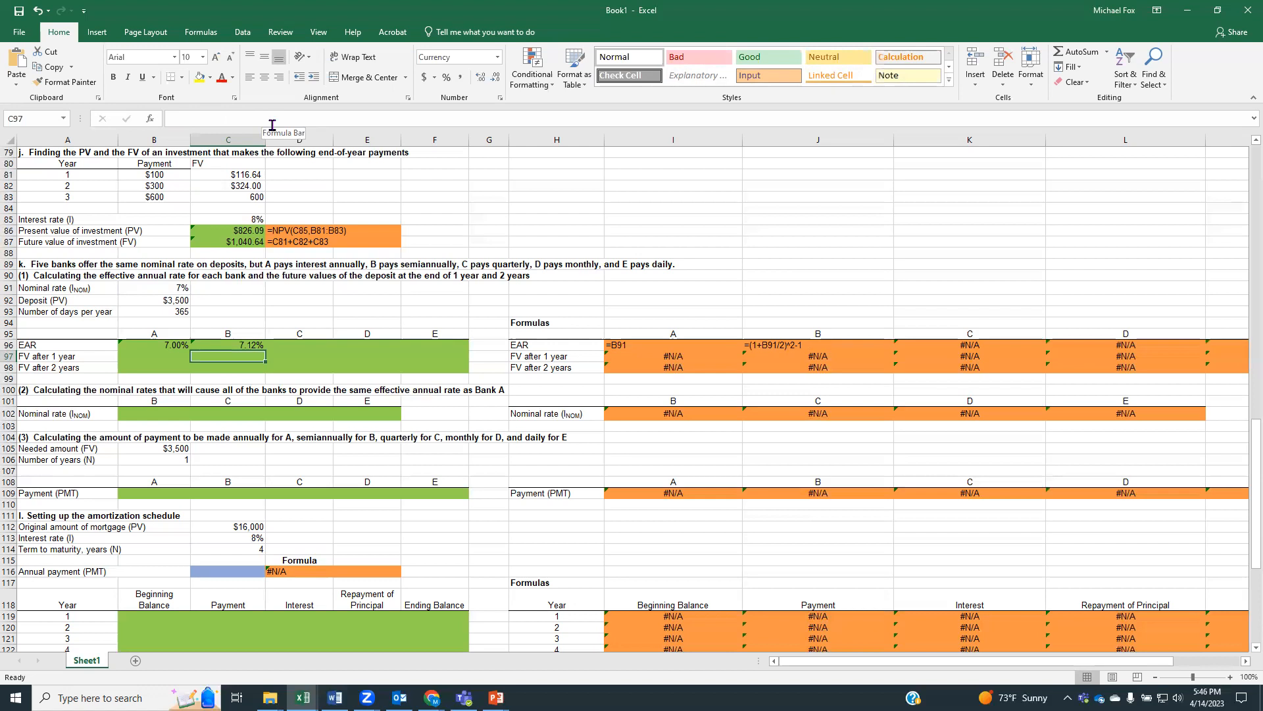
Calculate bank C's effective annual rate with quarterly compounding in D96 using =(1+B91/4)^4-1
left_click(302, 345)
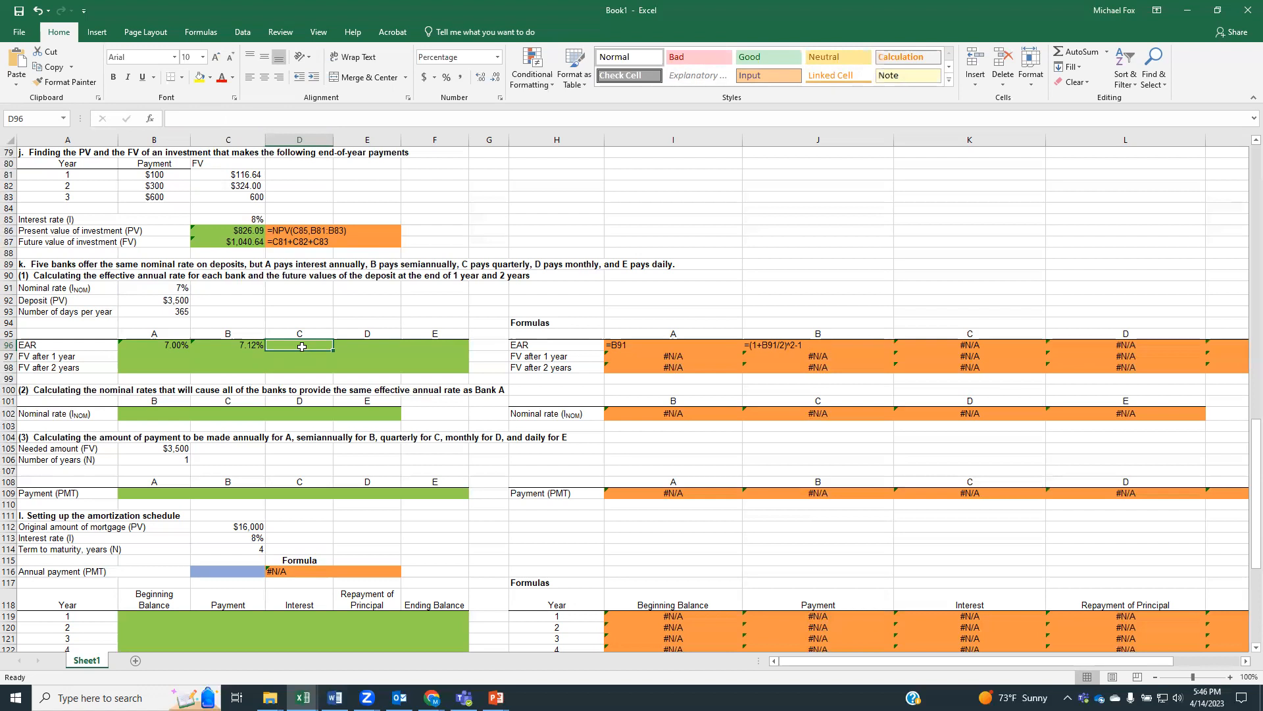
type("=(")
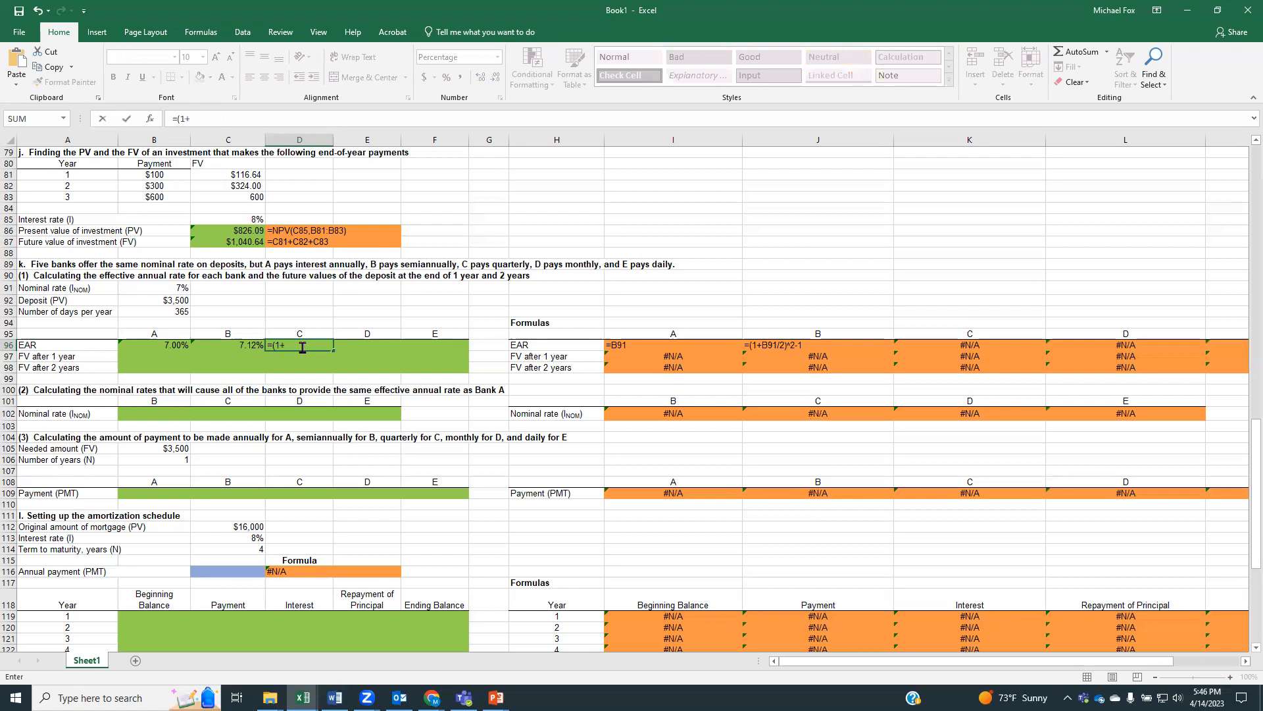
type("1+")
left_click(159, 287)
type("/4)^4-1")
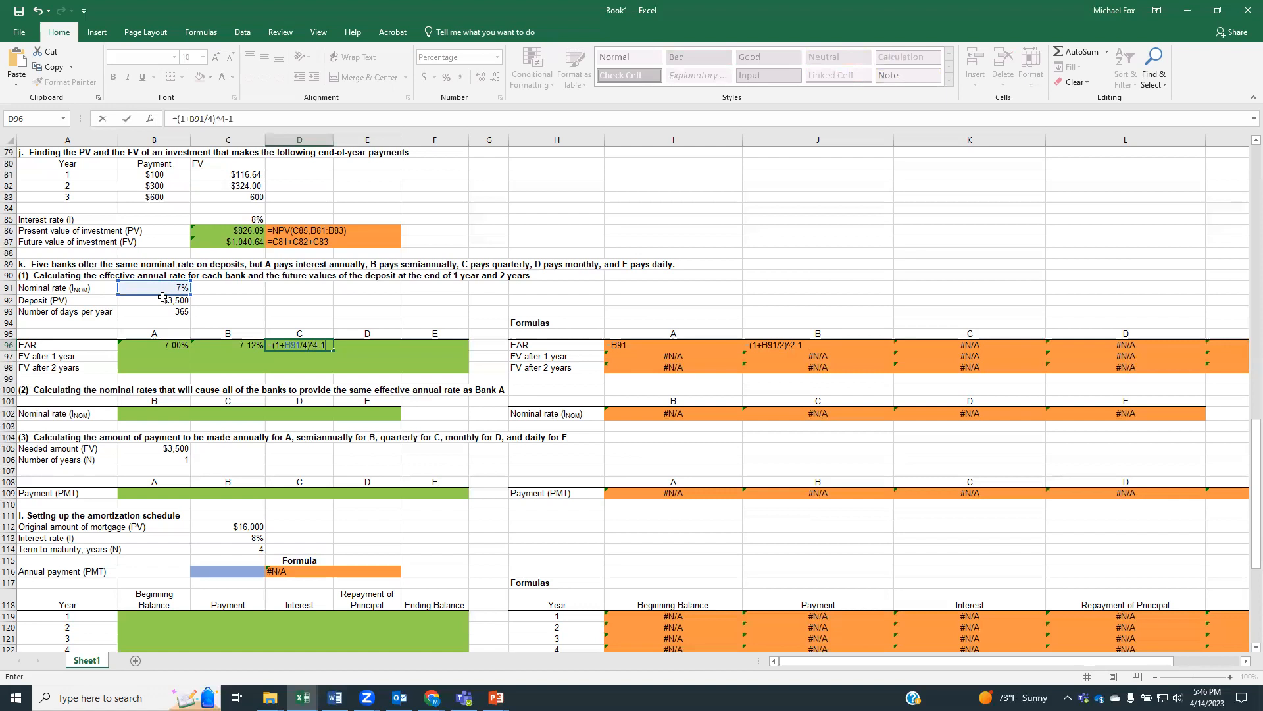
key("Return")
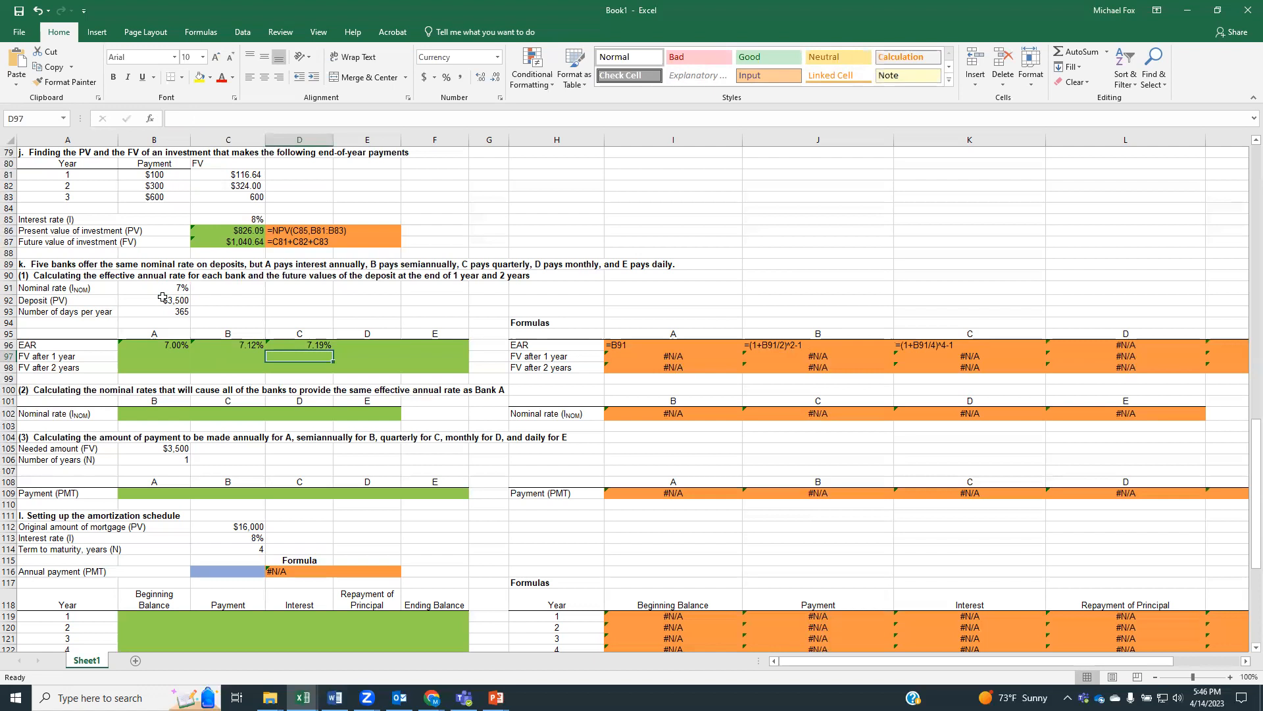
Calculate bank D's effective annual rate with monthly compounding in E96 using =(1+B91/12)^12-1
key("Up")
key("Right")
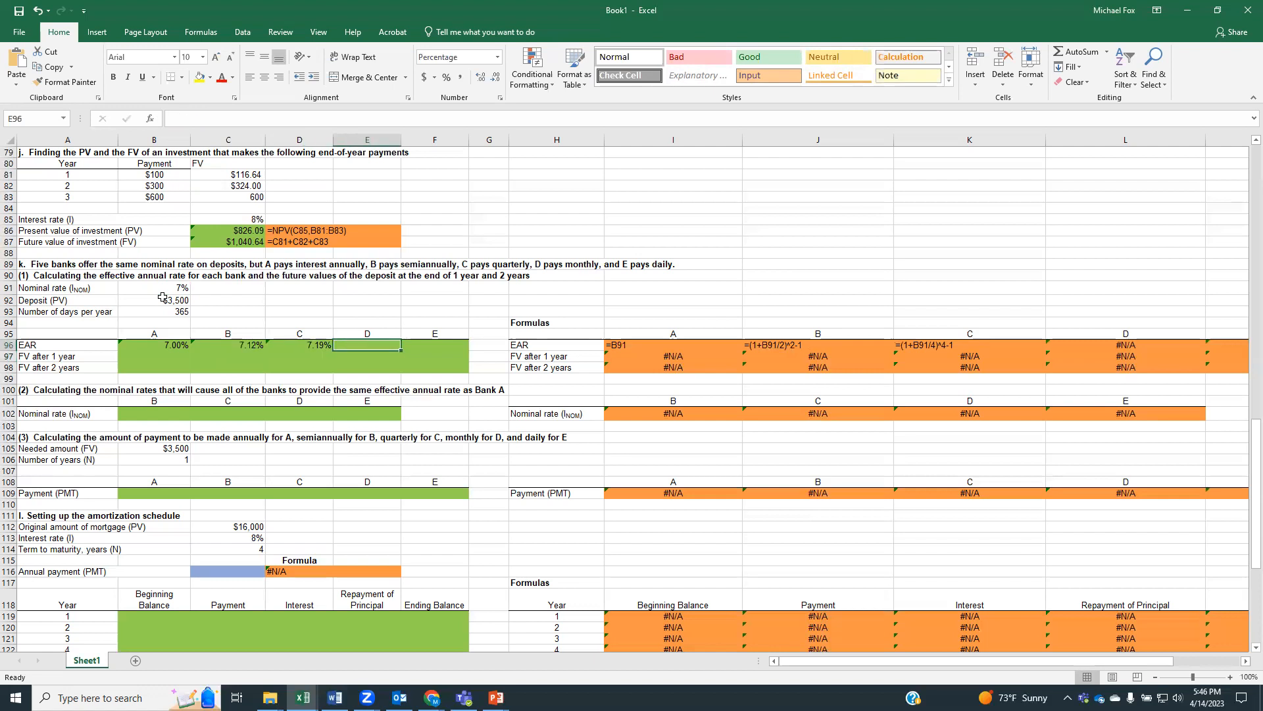
type("=(1+")
left_click(163, 290)
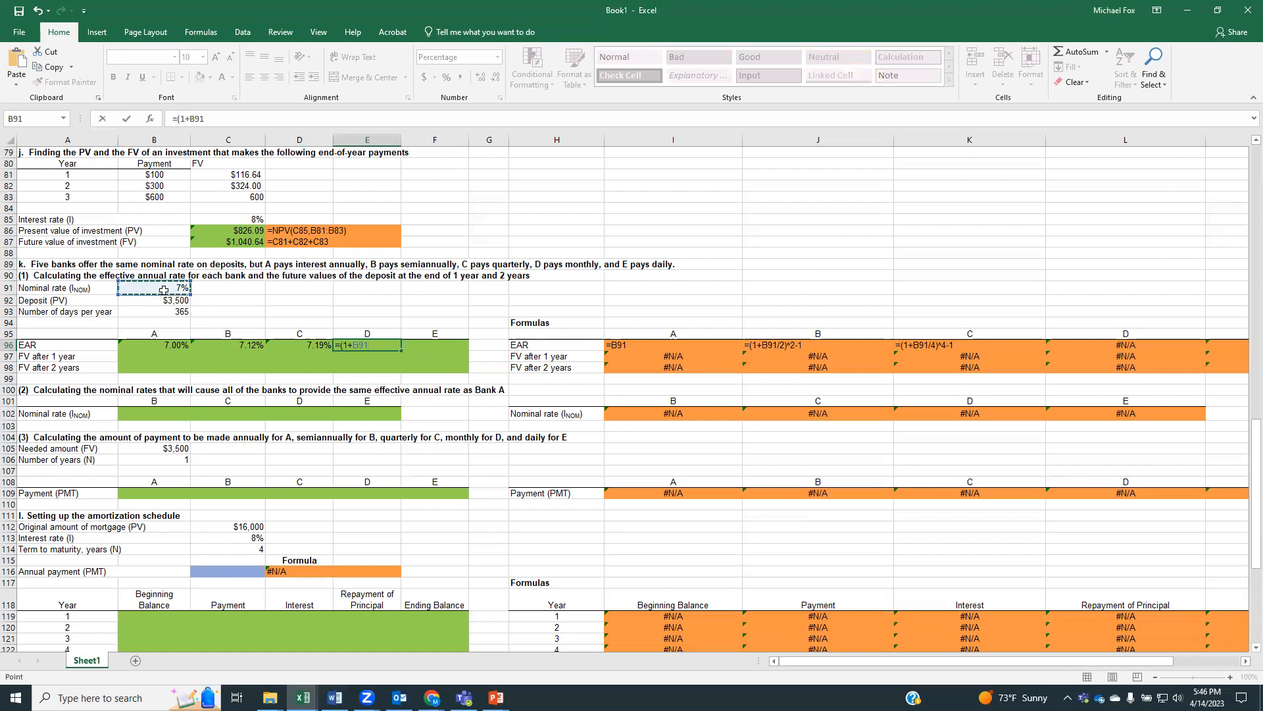
type("/12)^12-1")
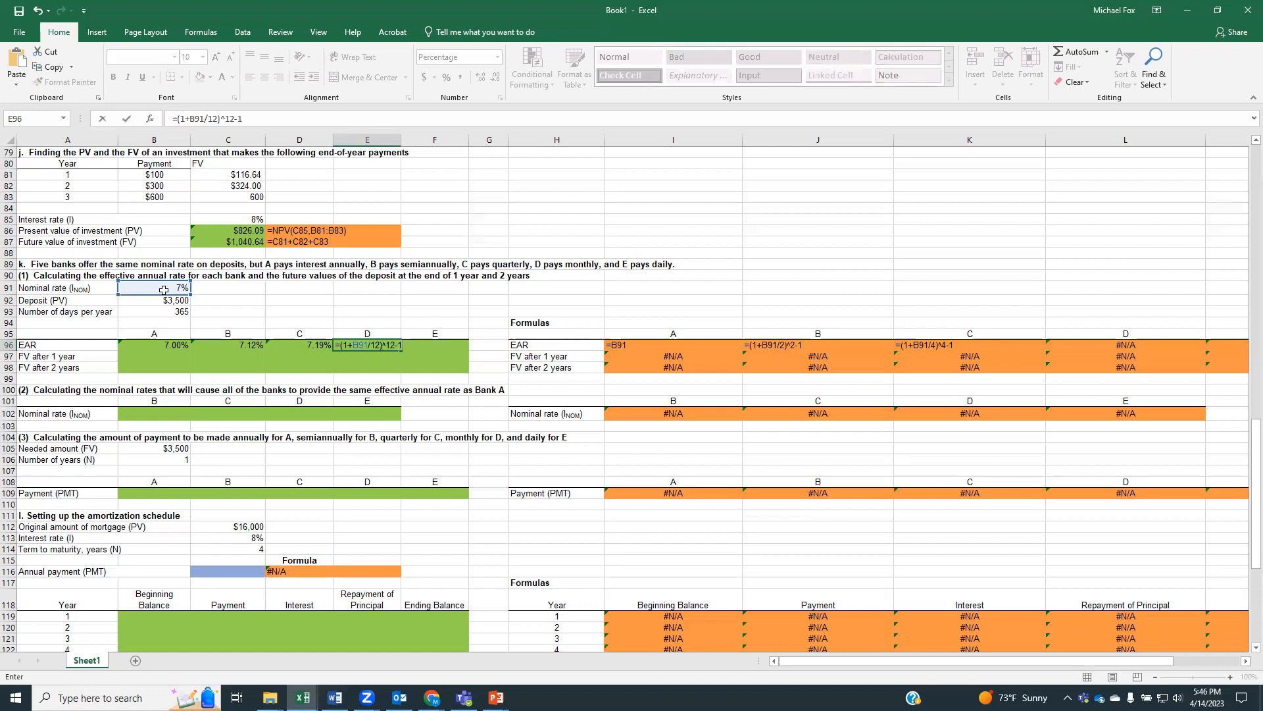
key("Return")
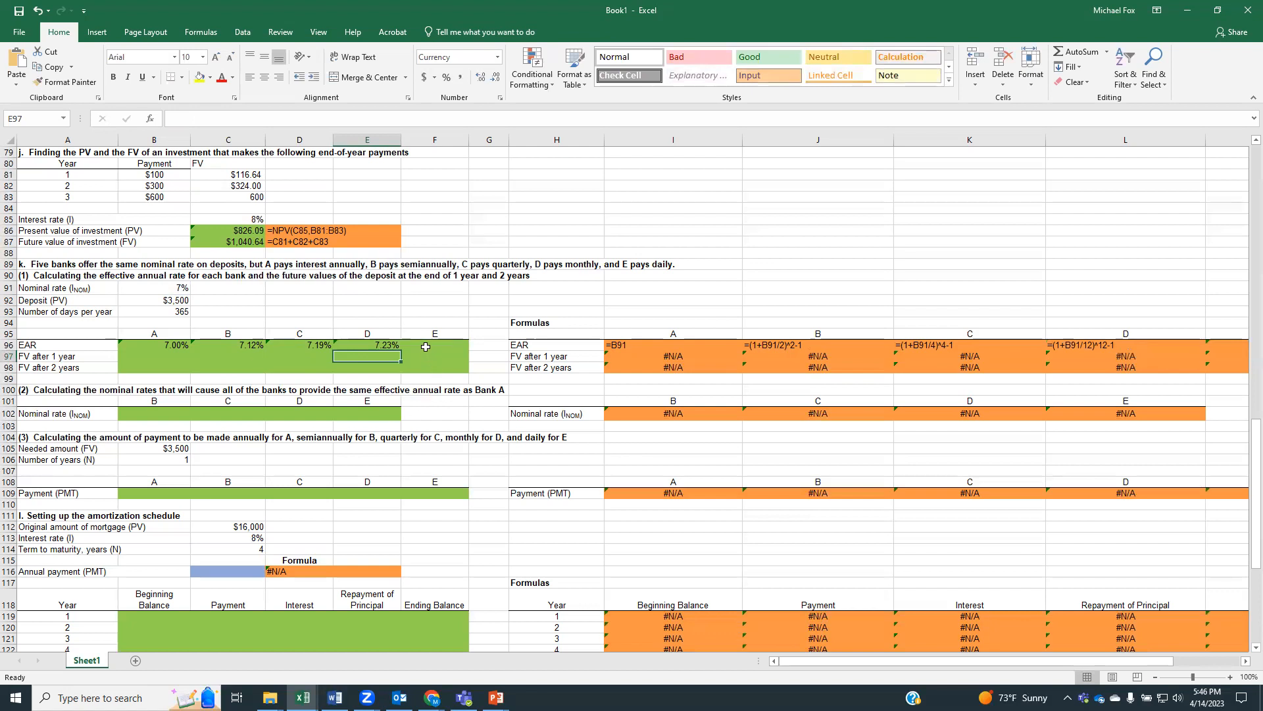
Enter bank E's effective annual rate formula in F96 as =(1+B91/365)^3651-1
left_click(426, 347)
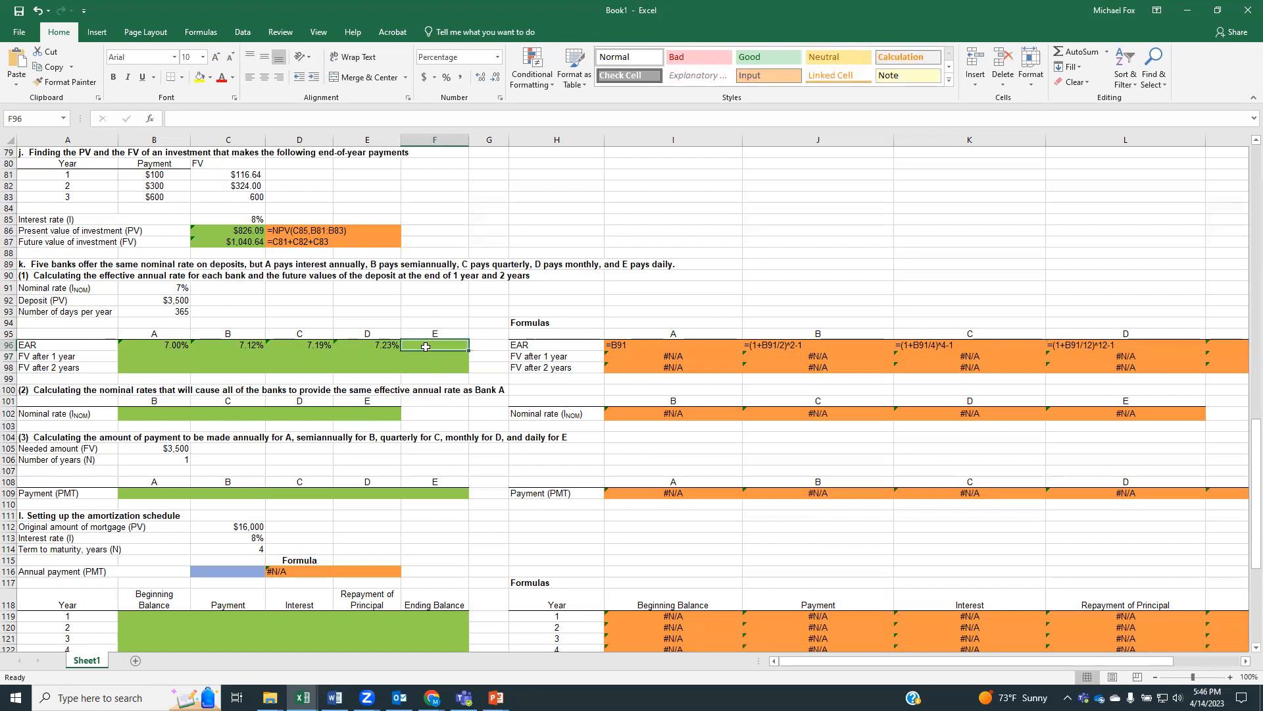
type("=(")
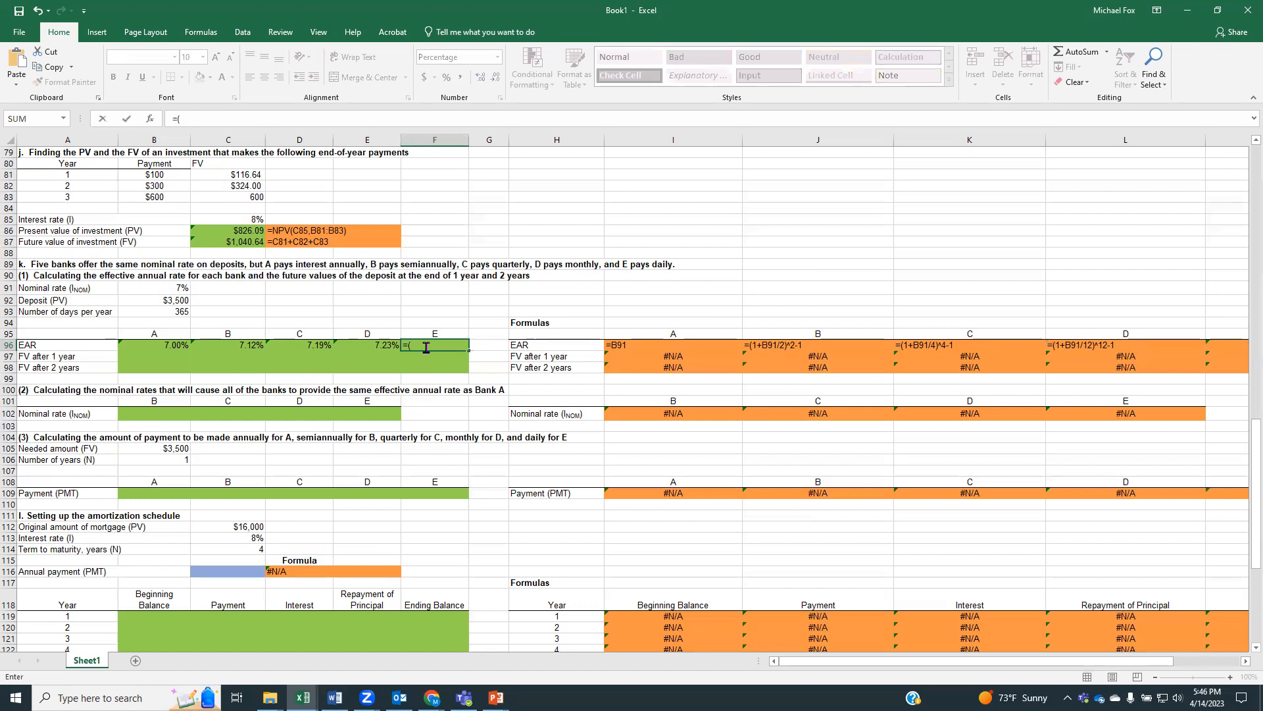
type("1+")
left_click(164, 286)
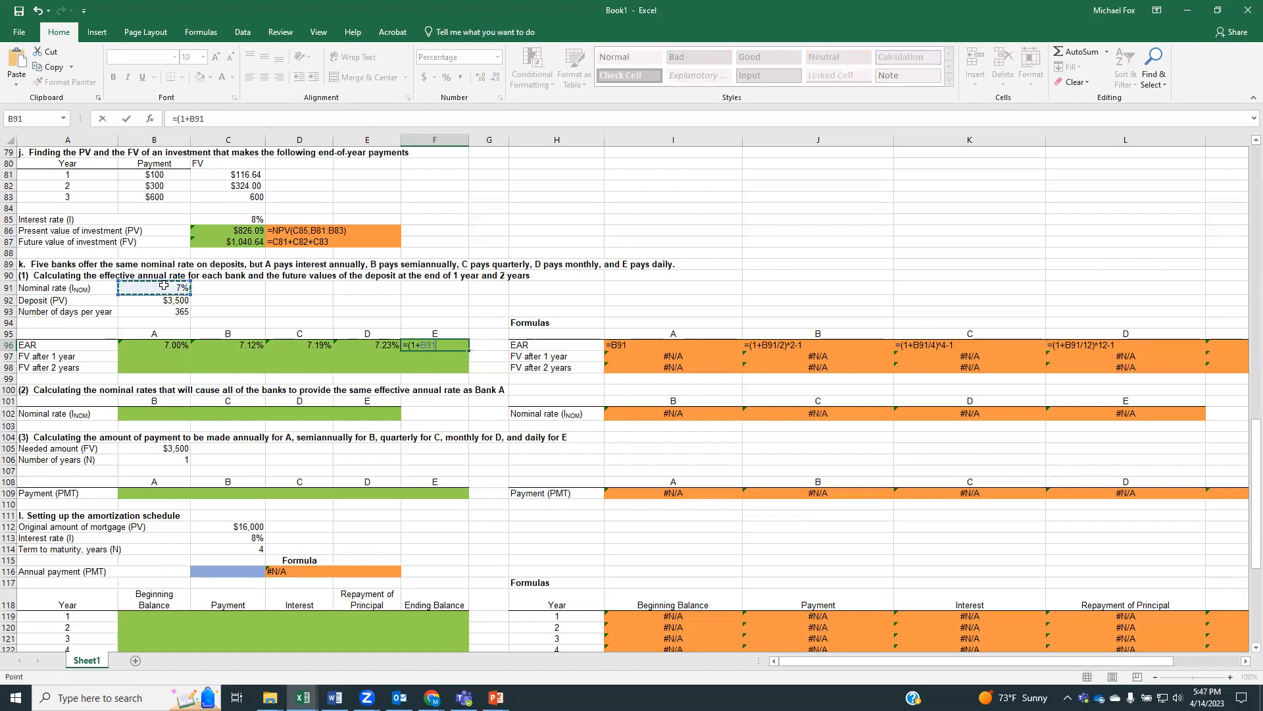
type("/365)^365")
type("1-1")
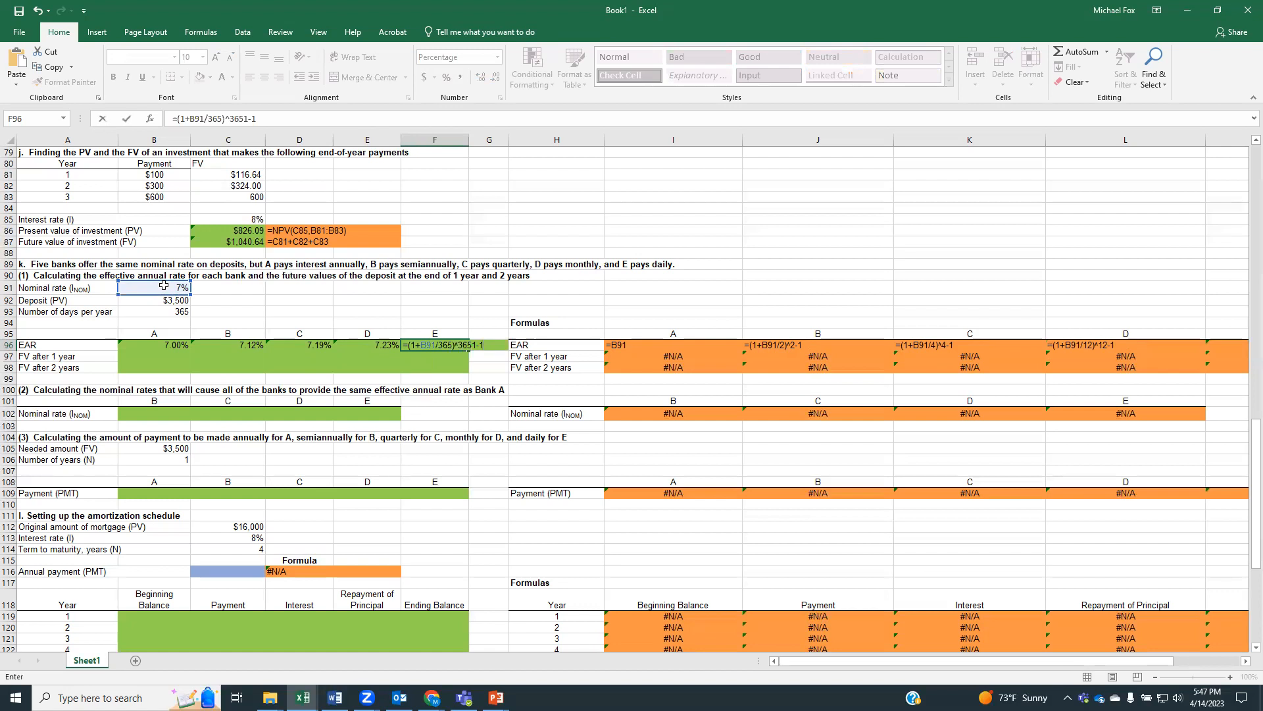
key("Return")
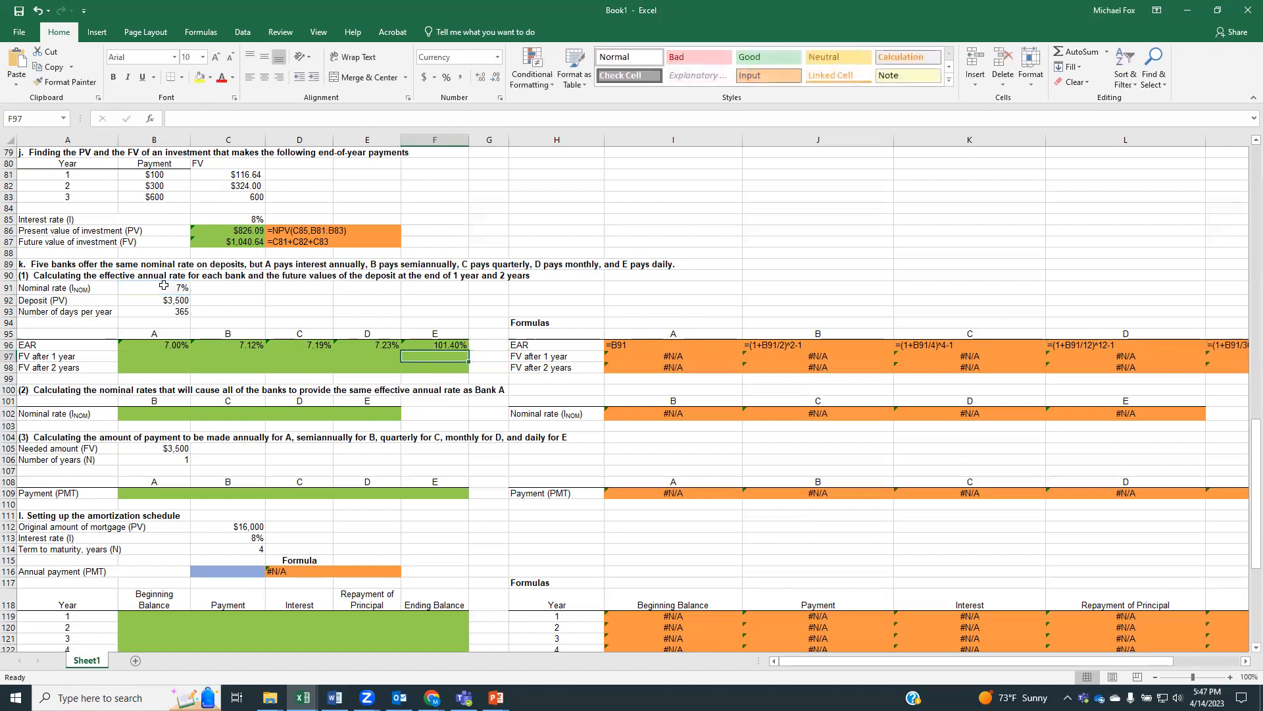
Correct the exponent in bank E's effective annual rate formula in F96 to 365
left_click(414, 345)
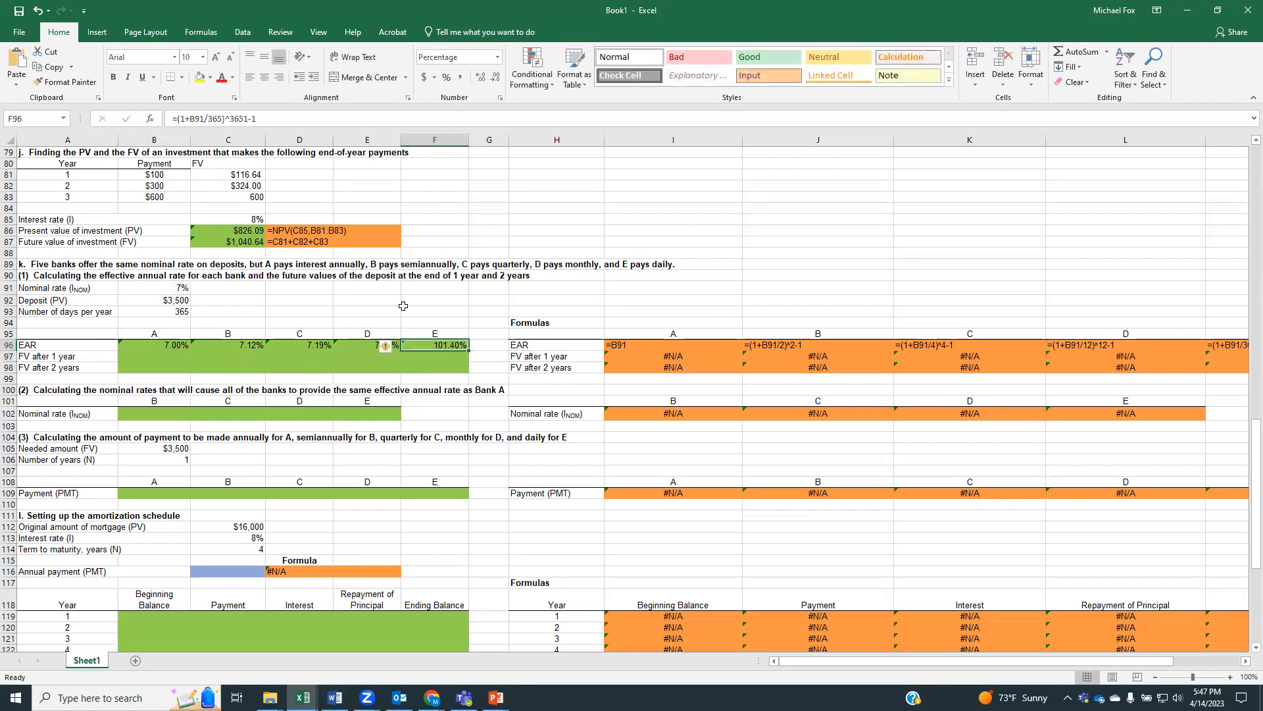
left_click(243, 119)
key("Delete")
key("Return")
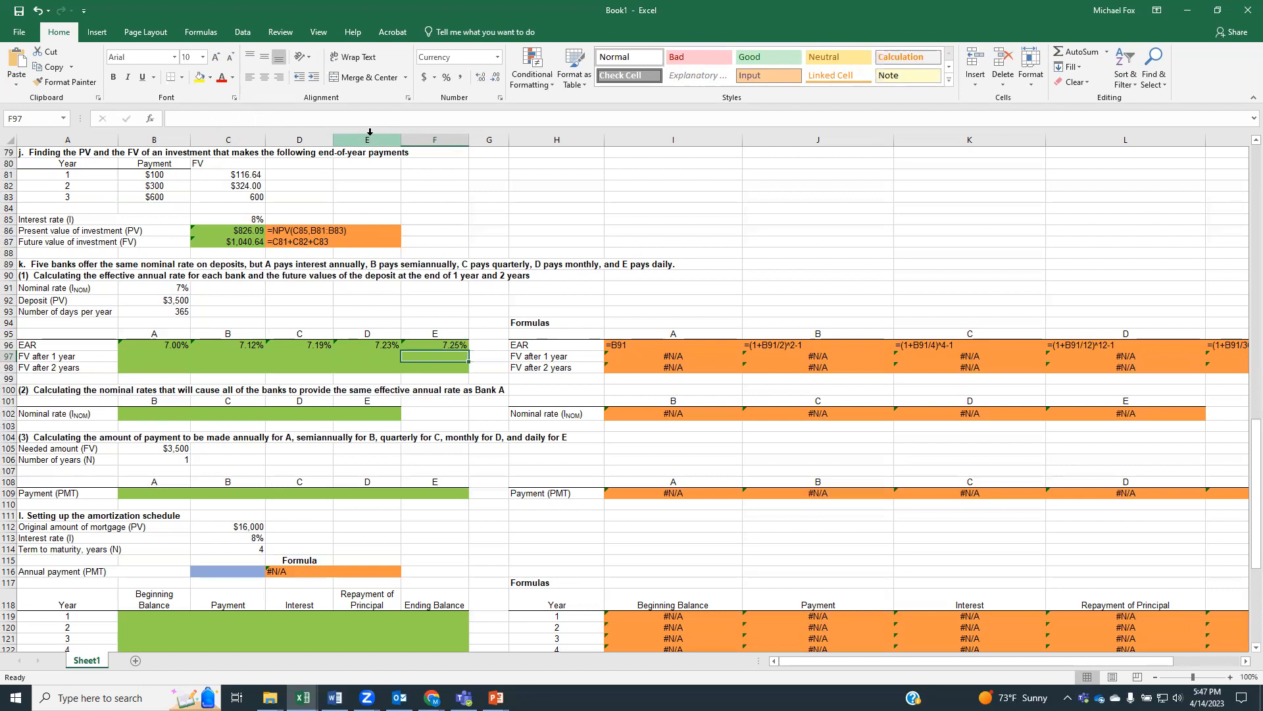
Calculate bank A's future value after 1 year in B97 with =ABS(FV(B96,1,0,B92))
left_click(155, 357)
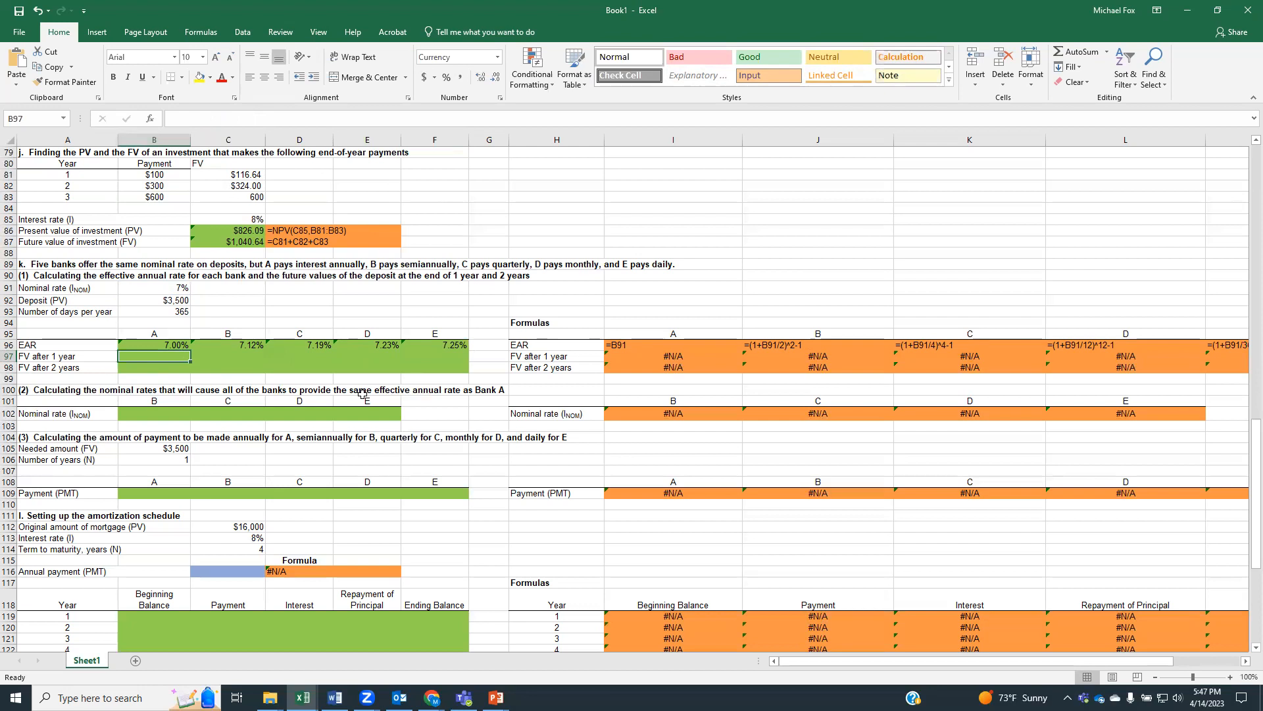
type("=")
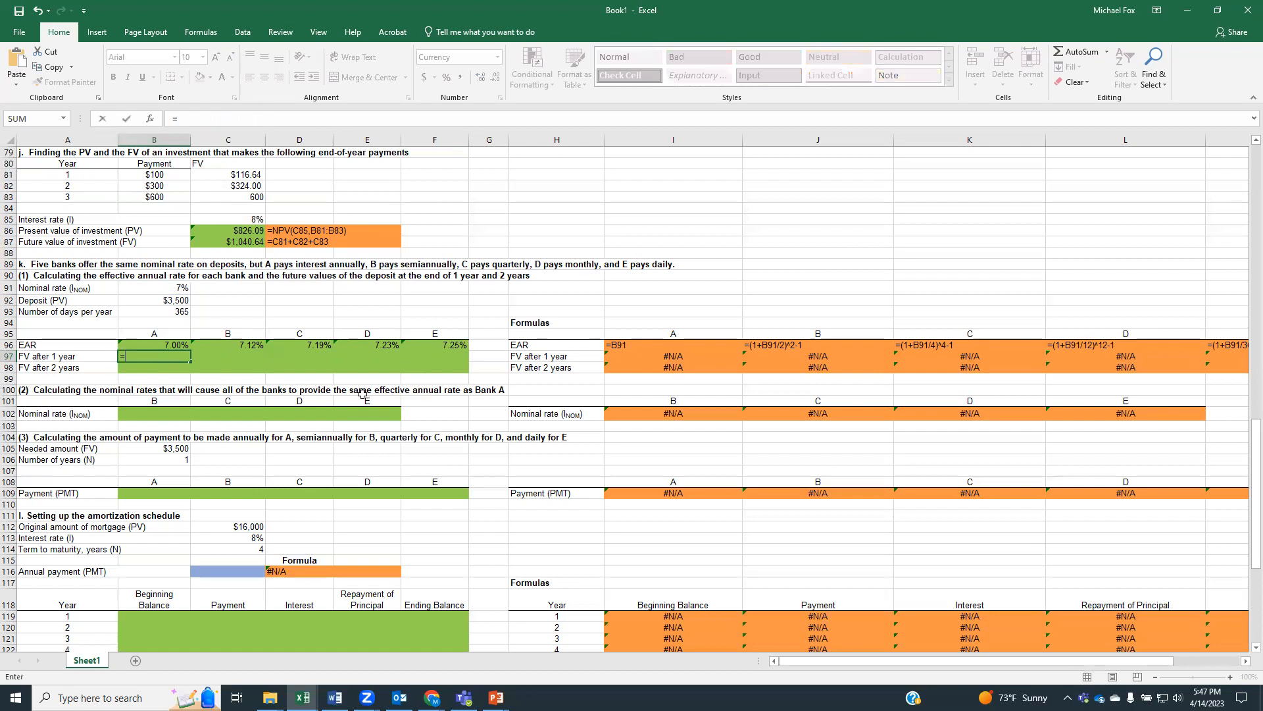
type("abs(")
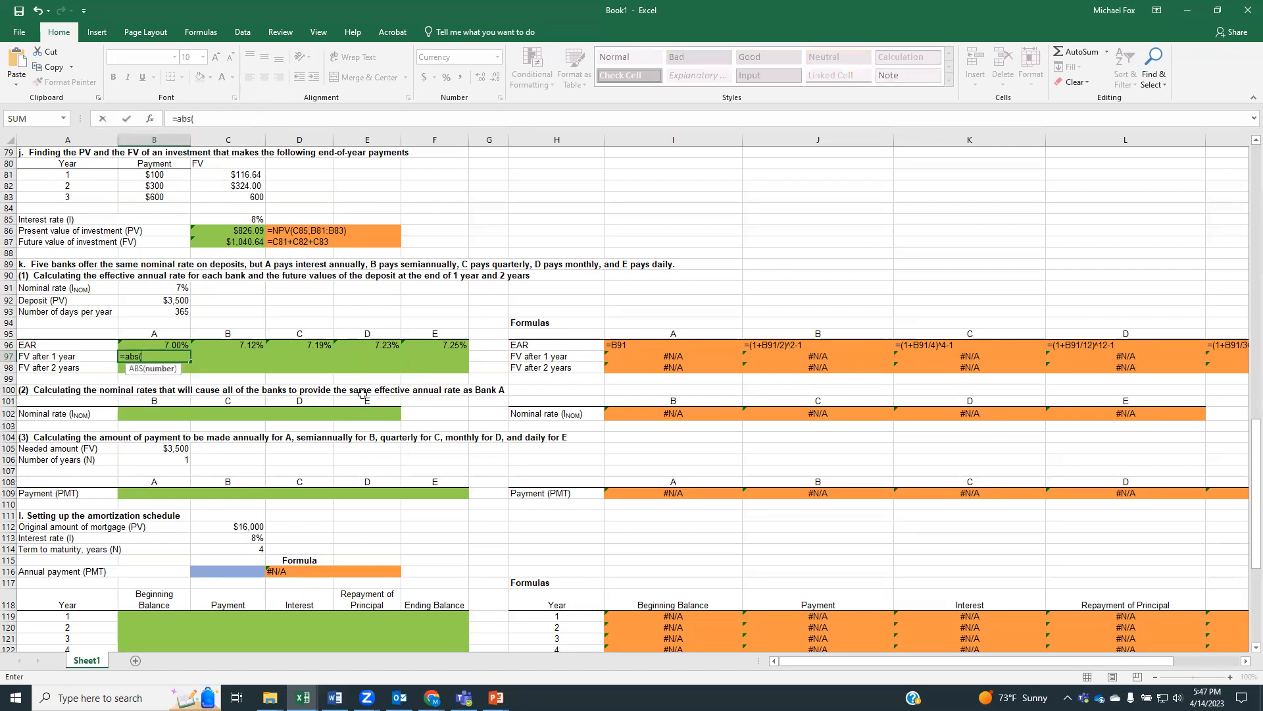
type("fv(")
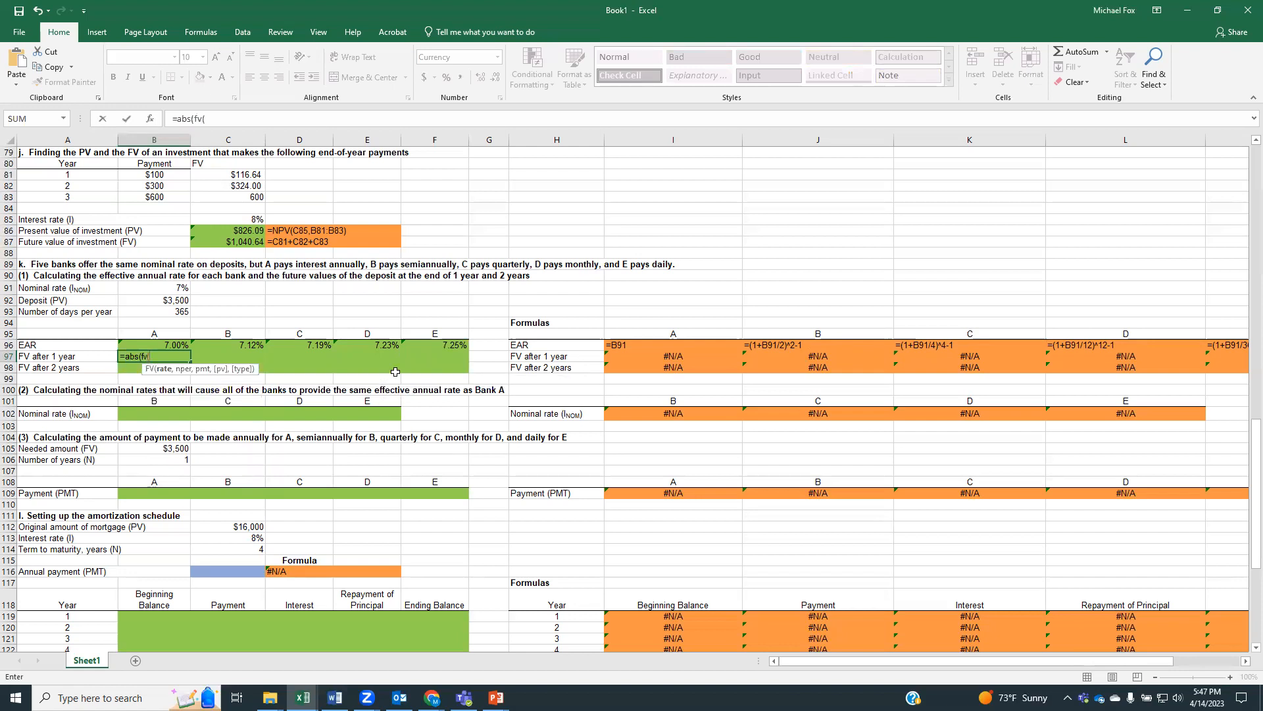
left_click(163, 344)
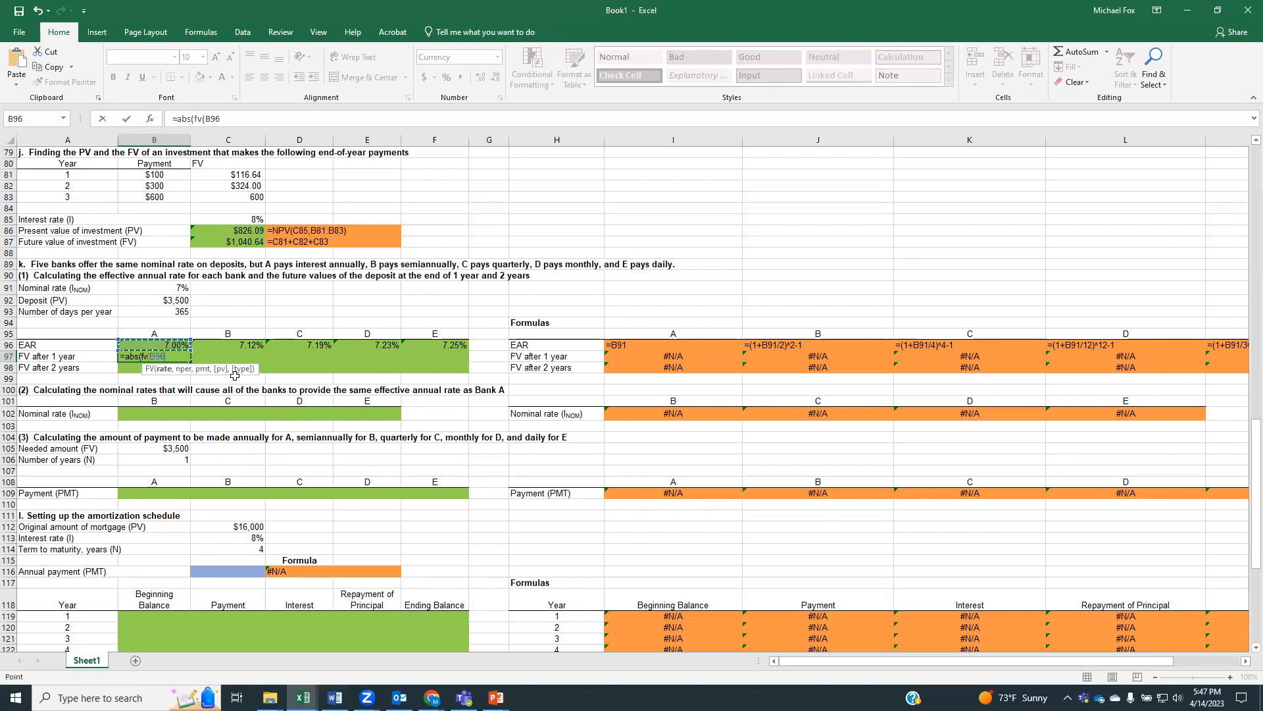
type(",1,")
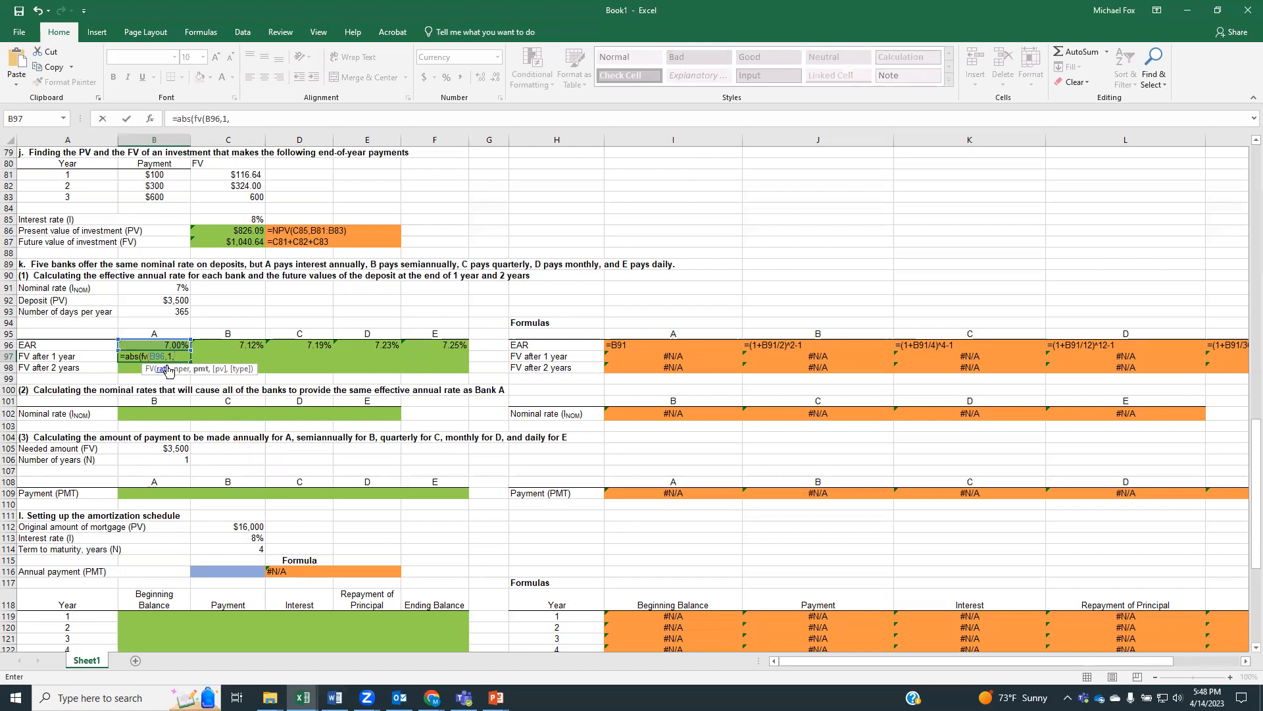
type("0,")
left_click(162, 297)
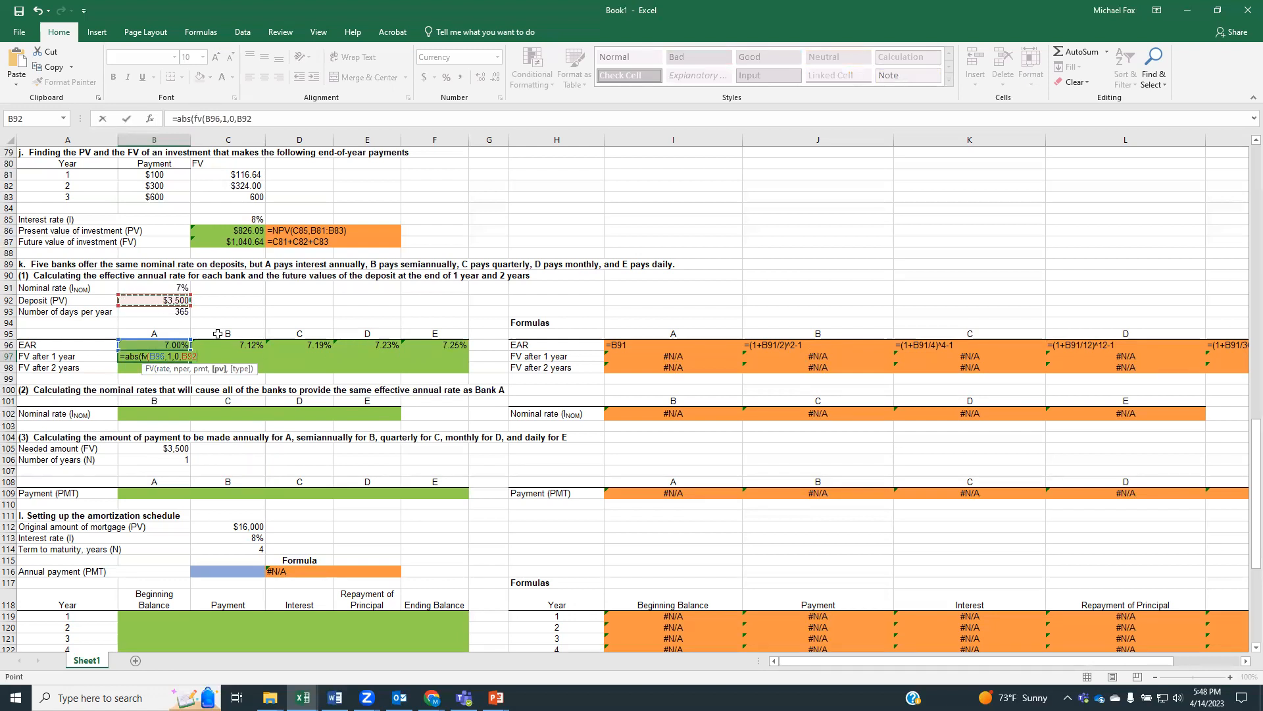
type("))")
key("Return")
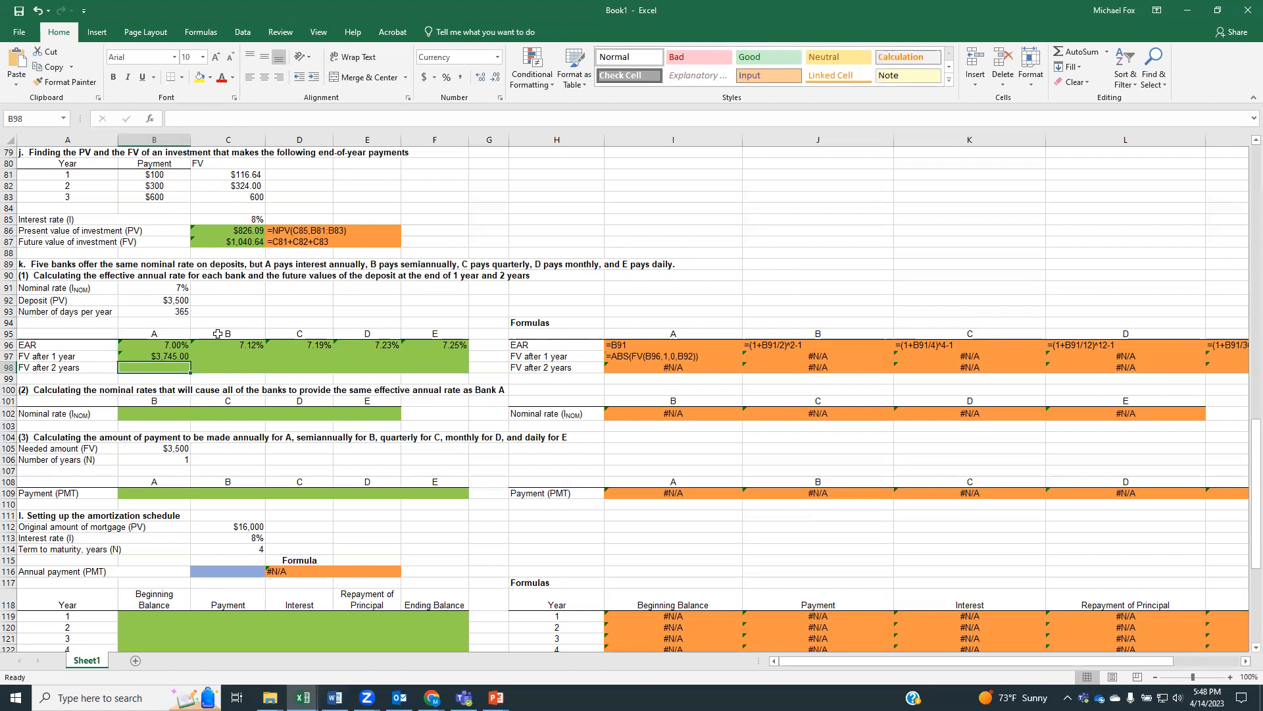
Make the deposit reference in B97 absolute as $B$92 and fill the formula across through F97
left_click(155, 355)
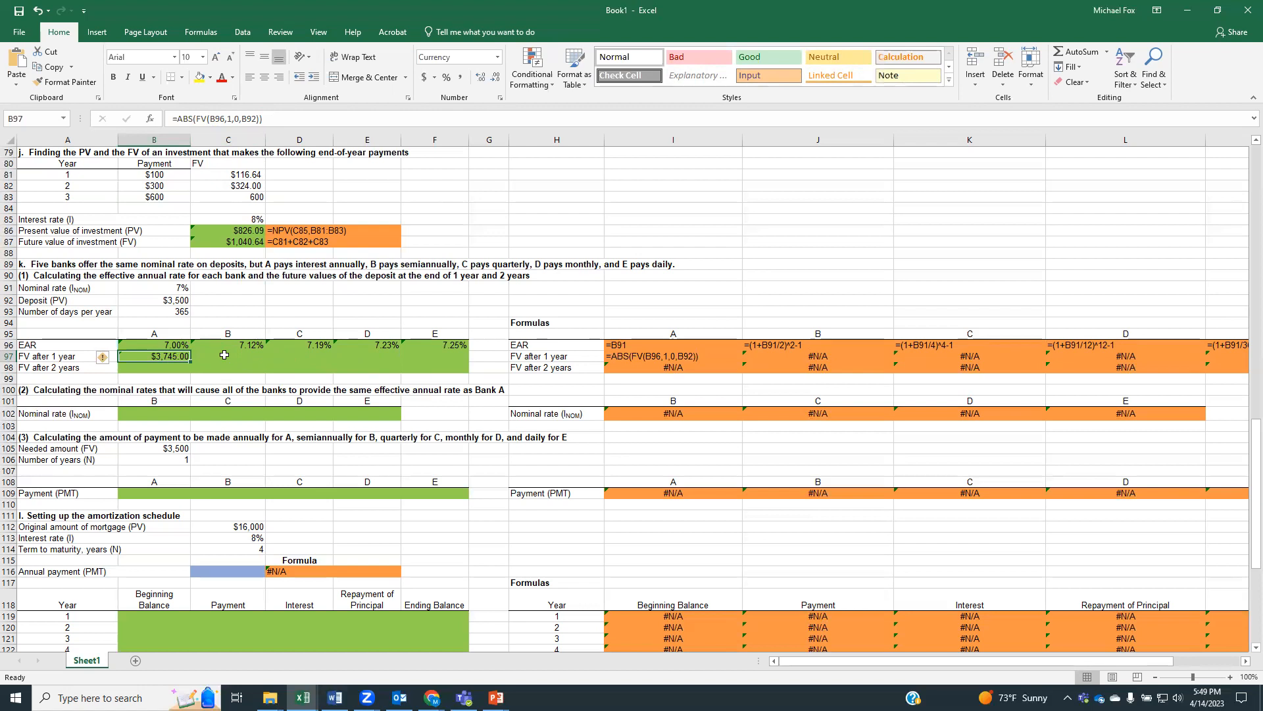
left_click(240, 119)
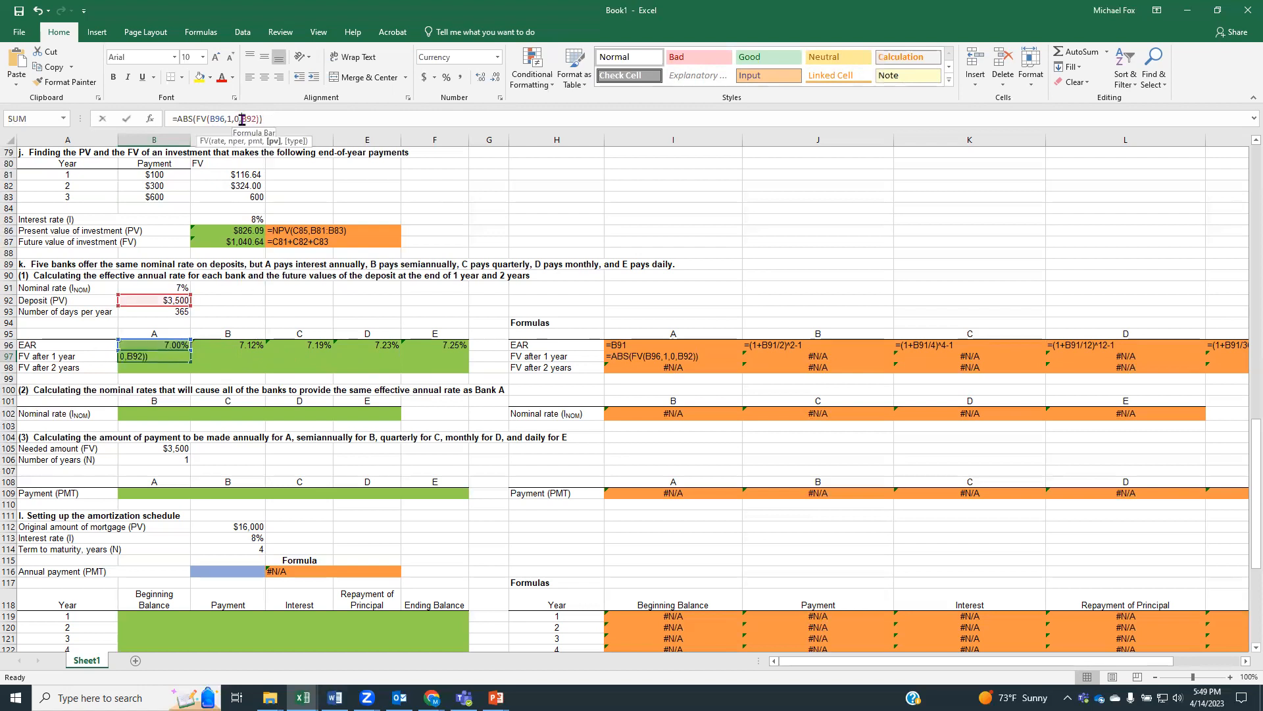
type("$B")
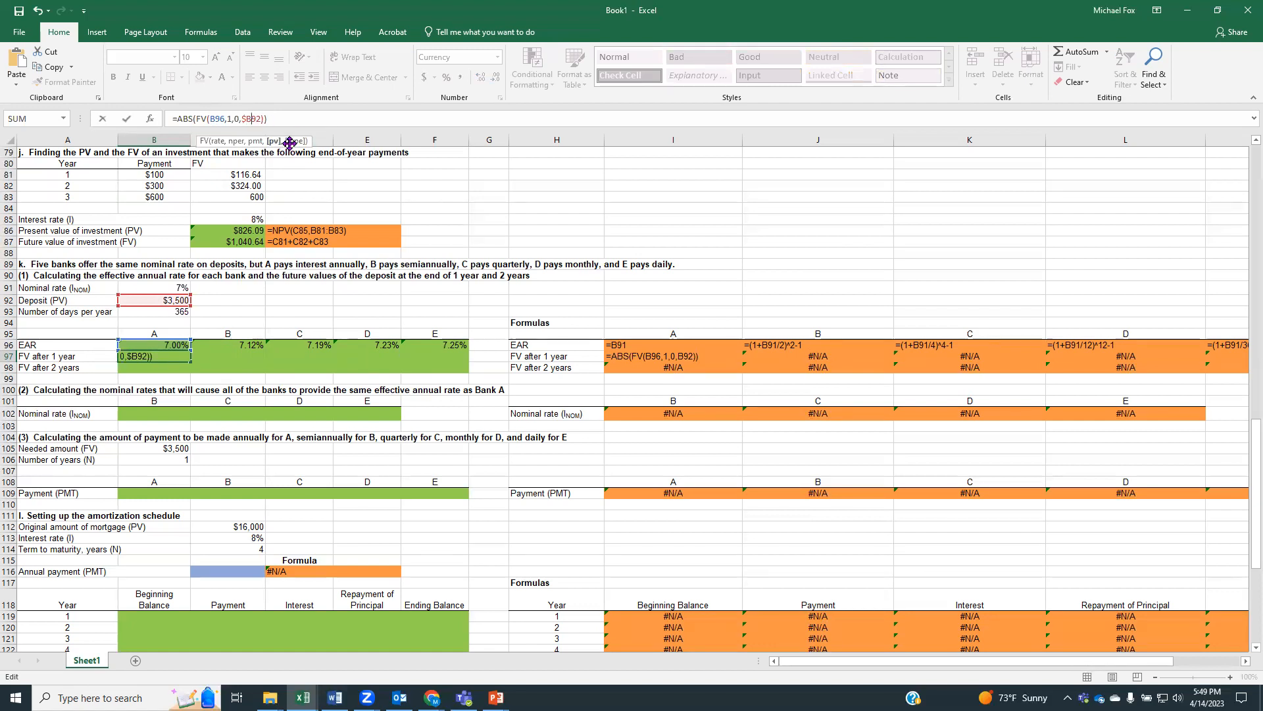
type("$")
key("Return")
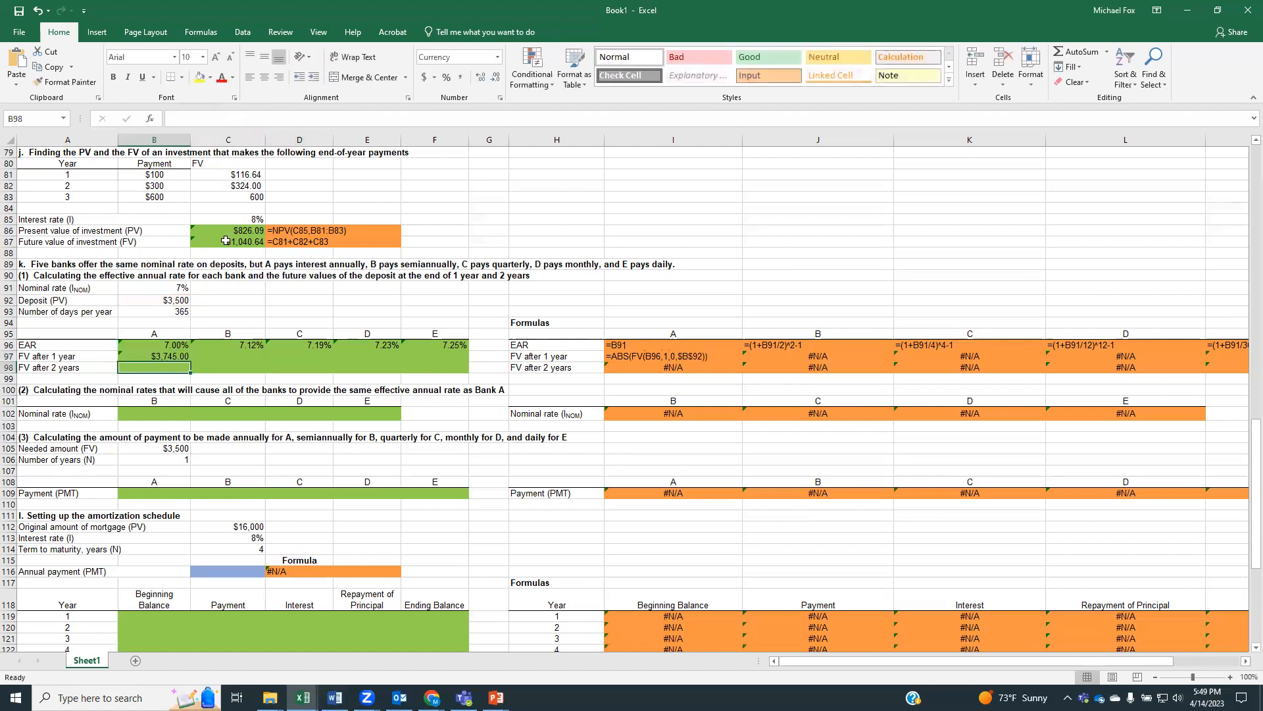
left_click(174, 356)
left_click_drag(190, 362, 461, 359)
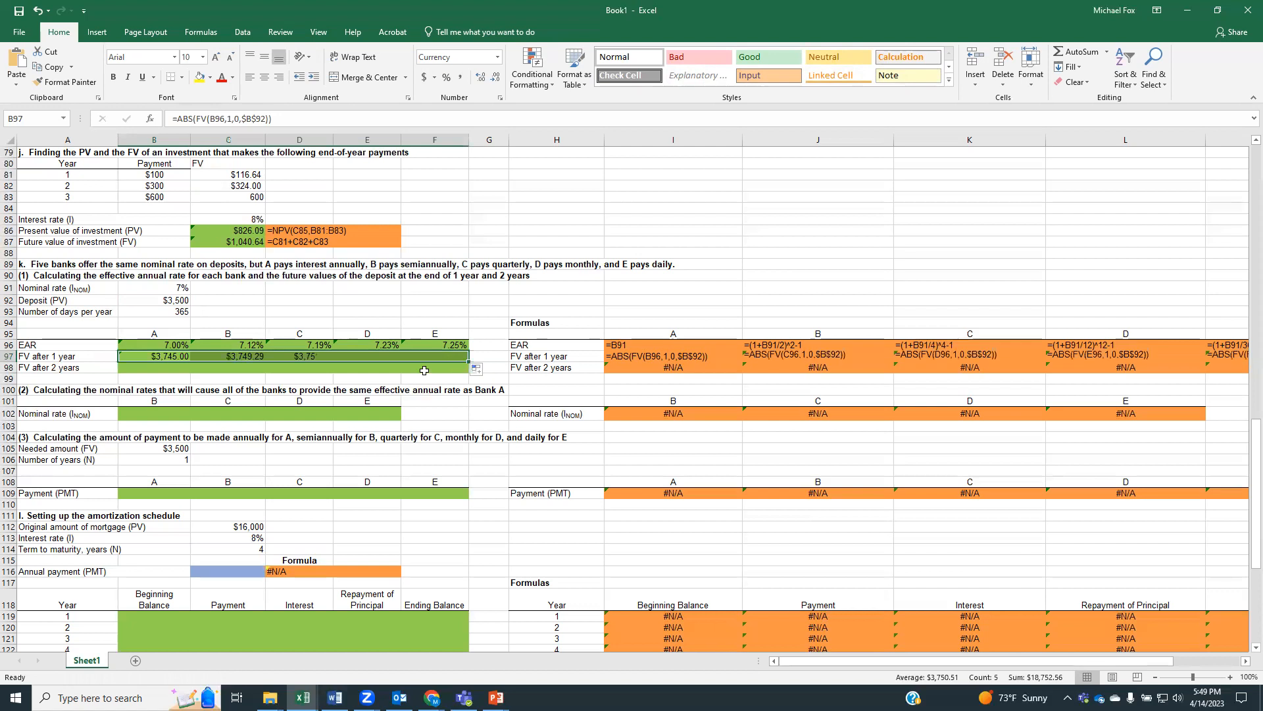
Set the number of periods in bank B's 1-year future value formula in C97 to 2
left_click(214, 355)
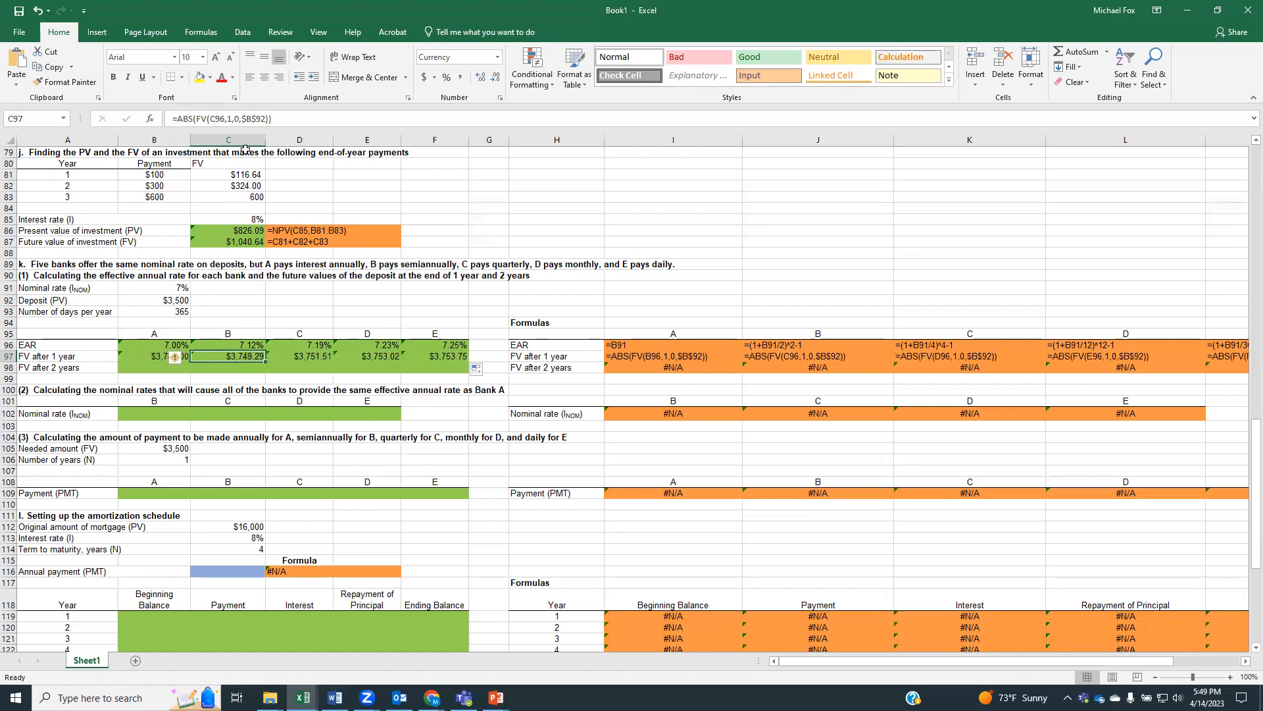
left_click(227, 118)
left_click(227, 118)
key("Delete")
type("2")
key("Return")
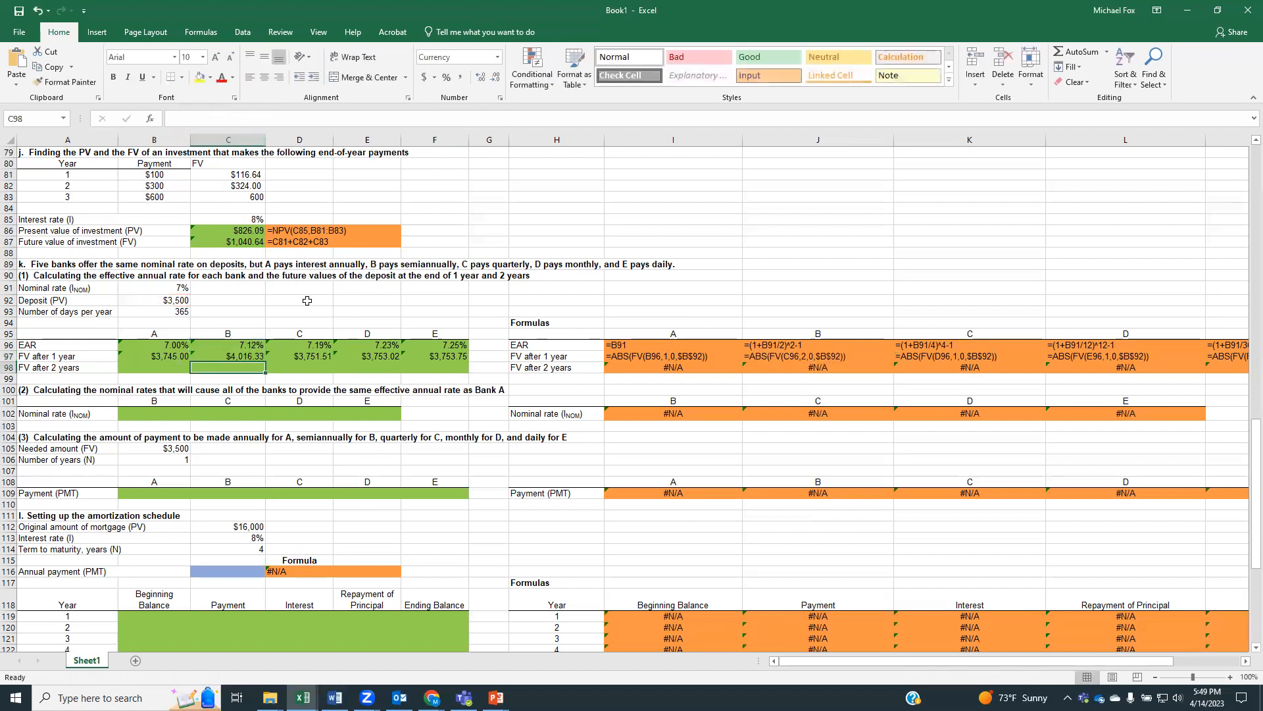
Set the number of periods in bank C's 1-year future value formula in D97 to 4
left_click(311, 355)
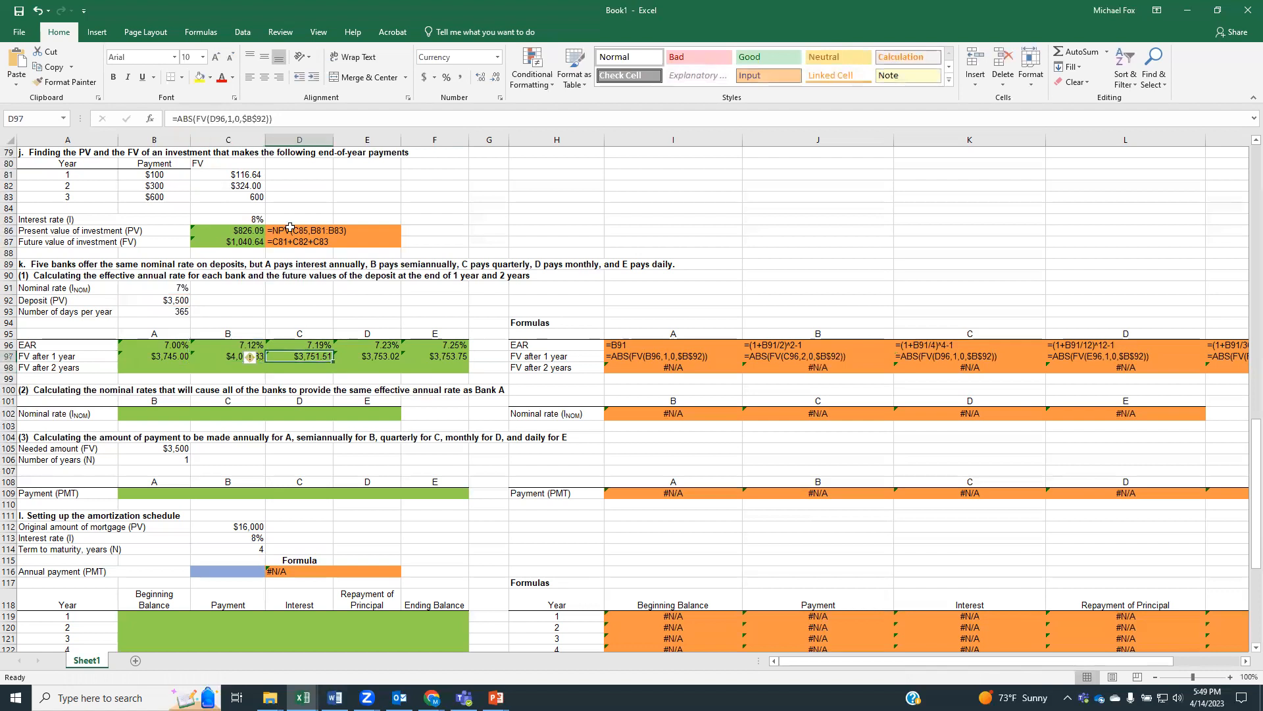
left_click(231, 119)
type("4")
key("Return")
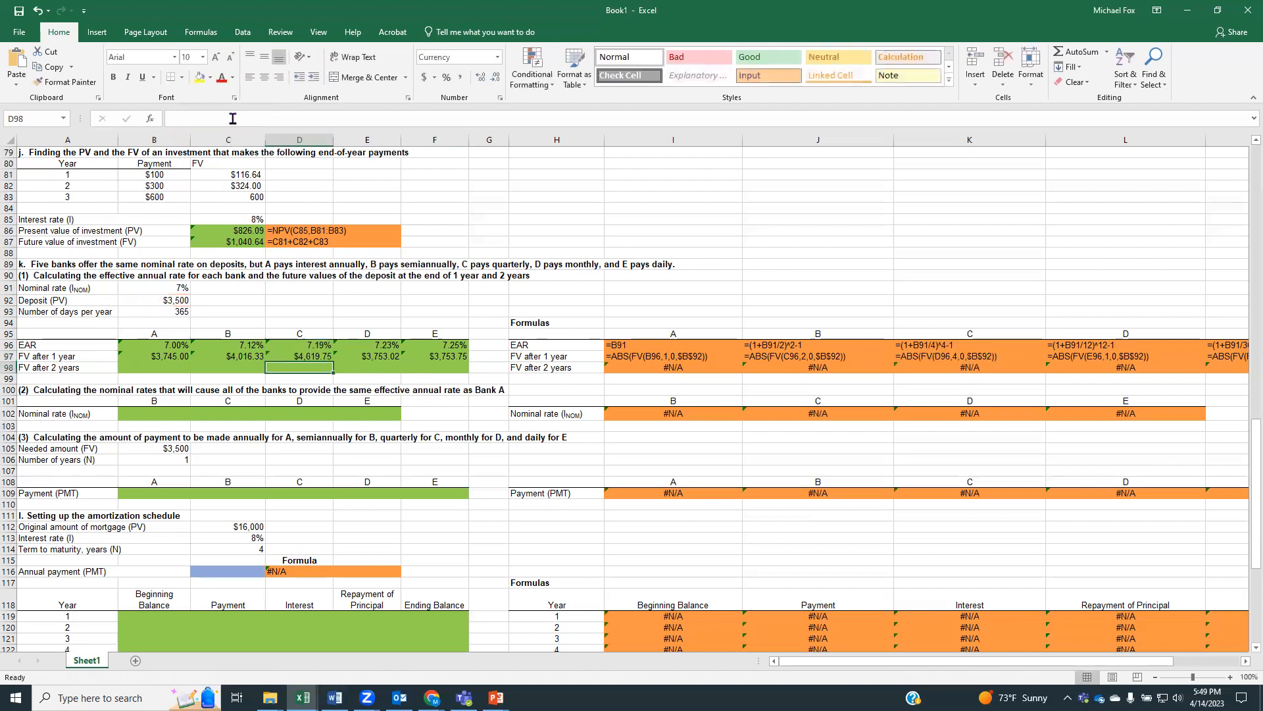
Set the number of periods in bank D's 1-year future value formula in E97 to 12
left_click(383, 357)
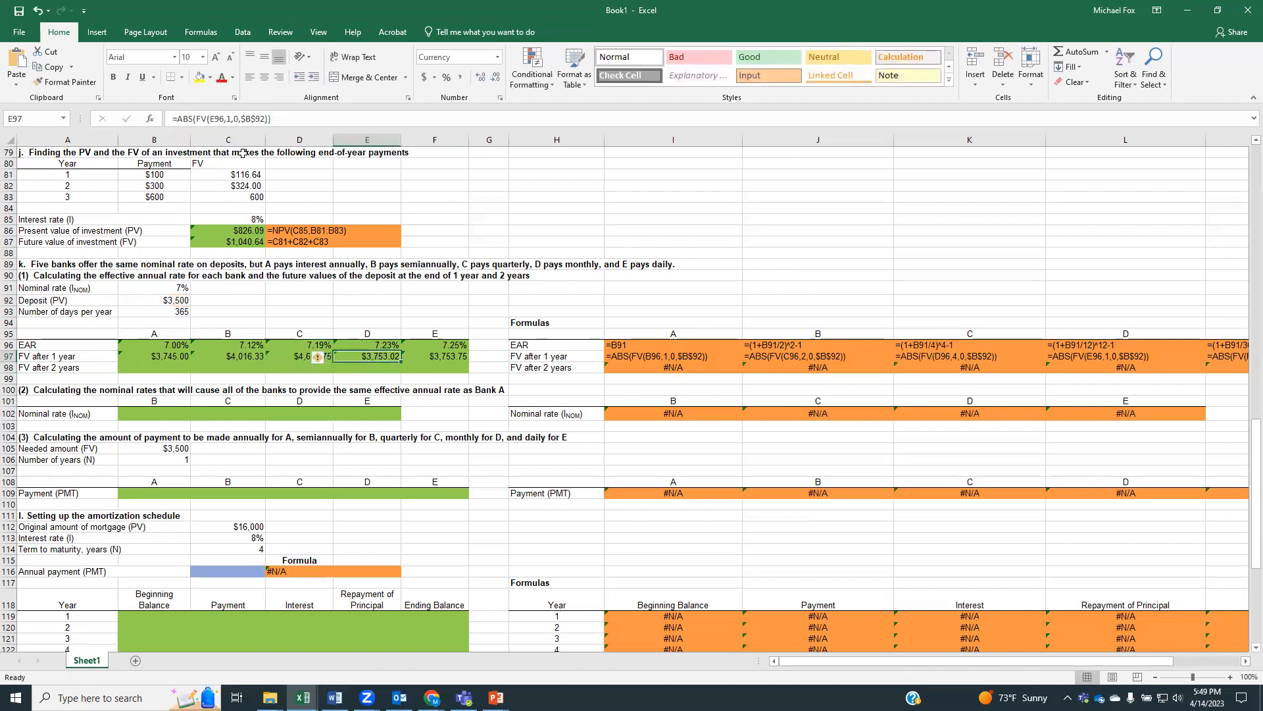
double_click(228, 118)
type("12")
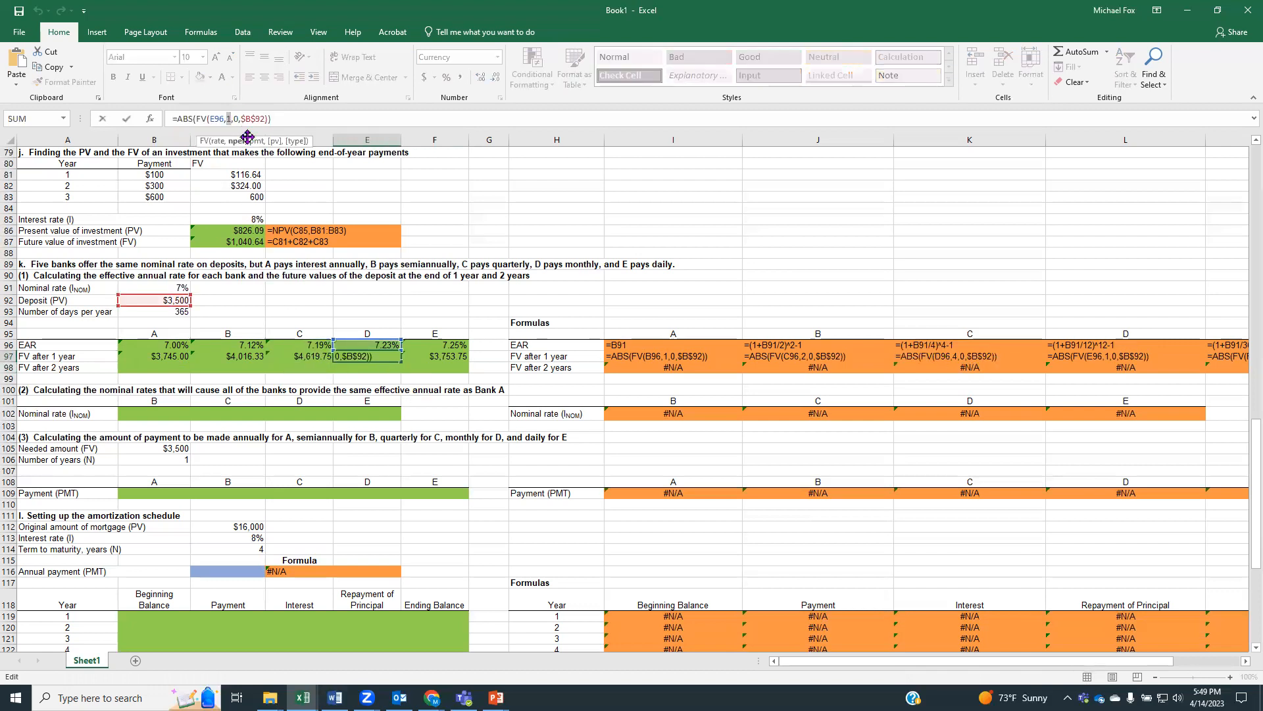
key("Return")
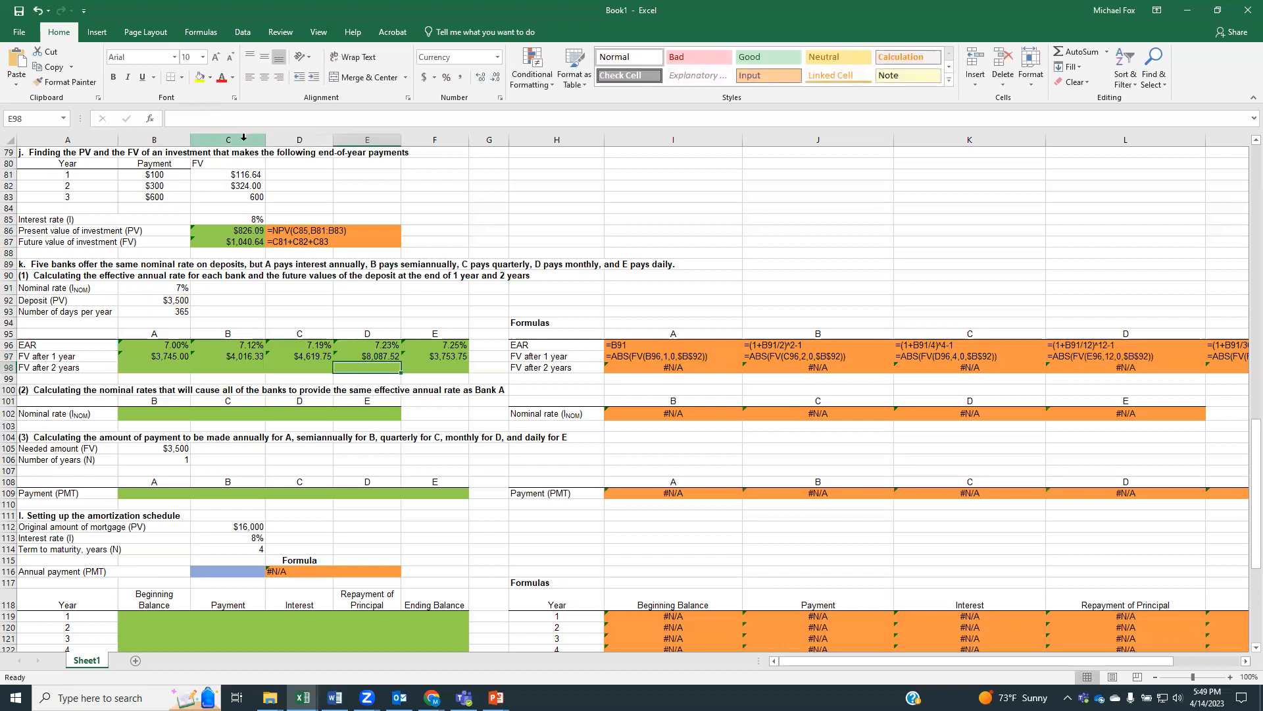
Compare the 1-year future value formulas of banks A through D in row 97, checking the number of periods each one uses
left_click(366, 354)
left_click(288, 352)
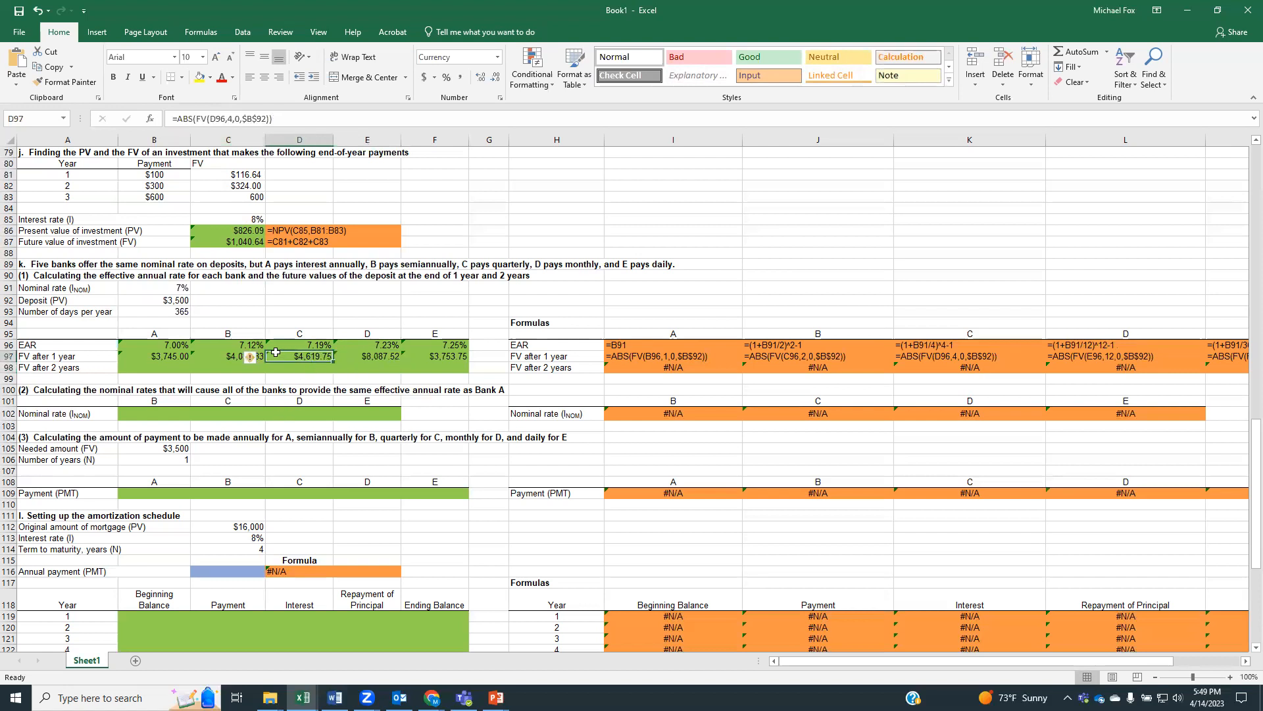
left_click(236, 355)
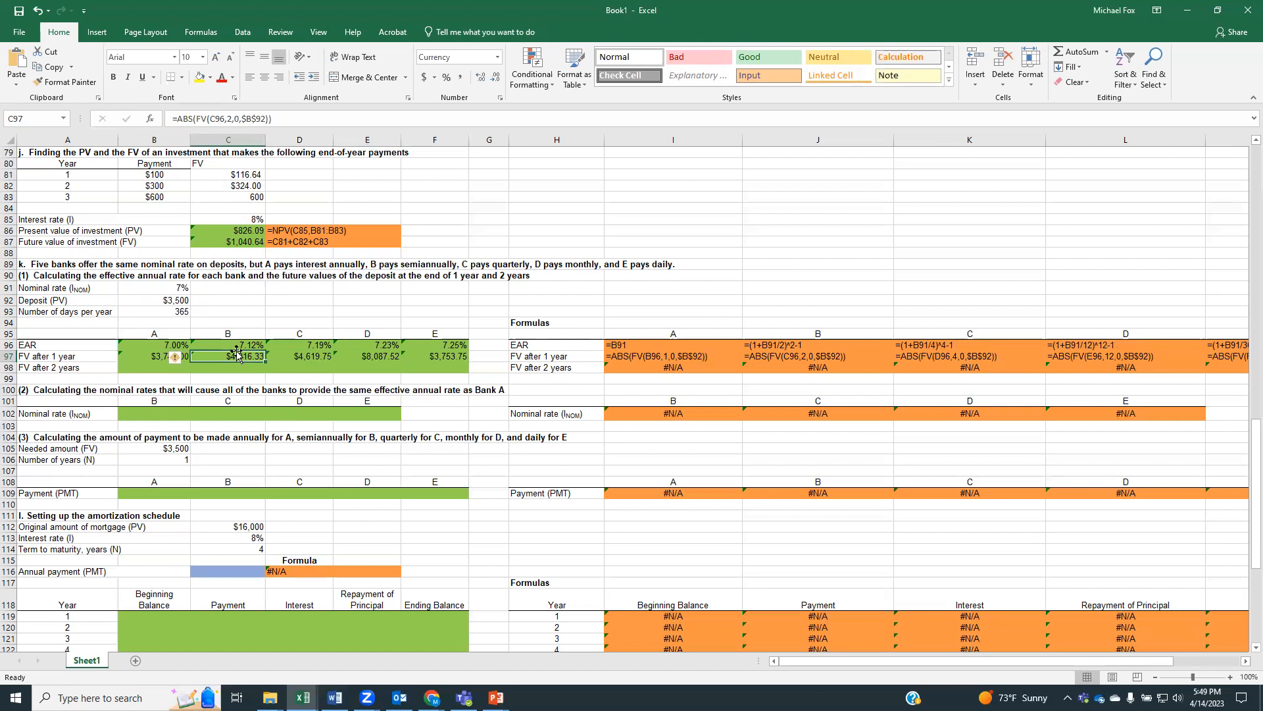
left_click(290, 356)
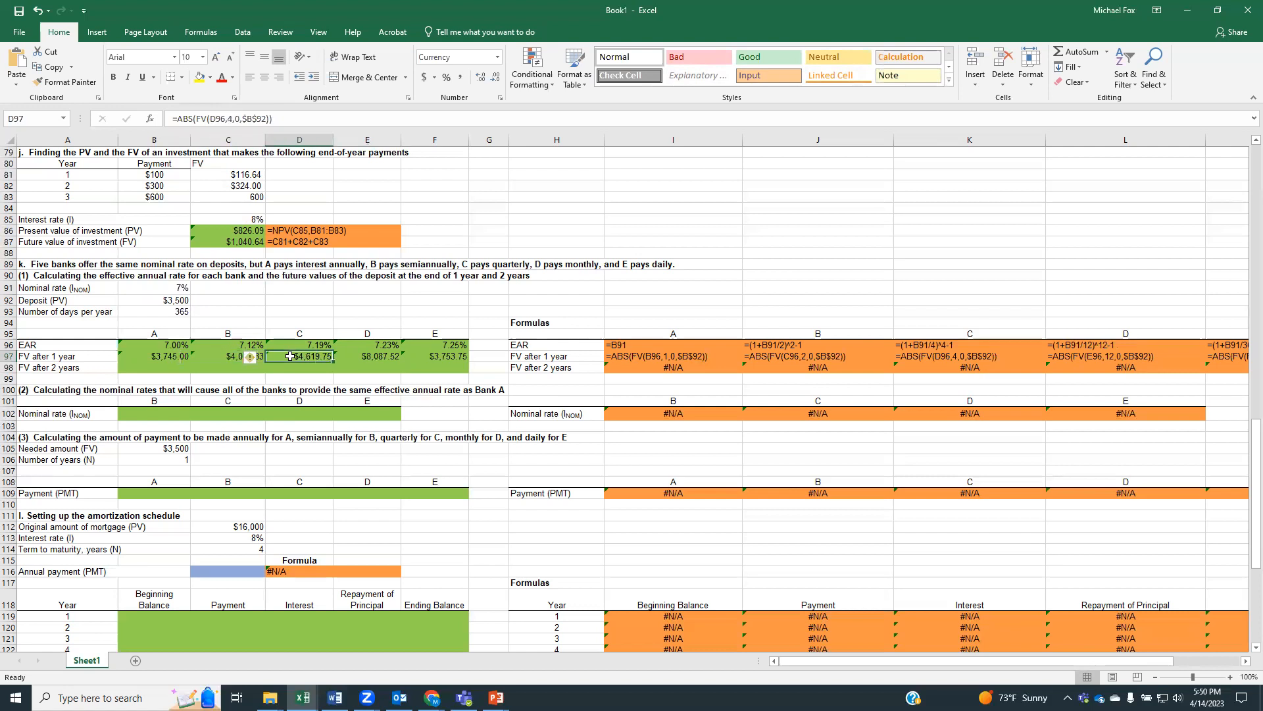
left_click(227, 356)
left_click(158, 356)
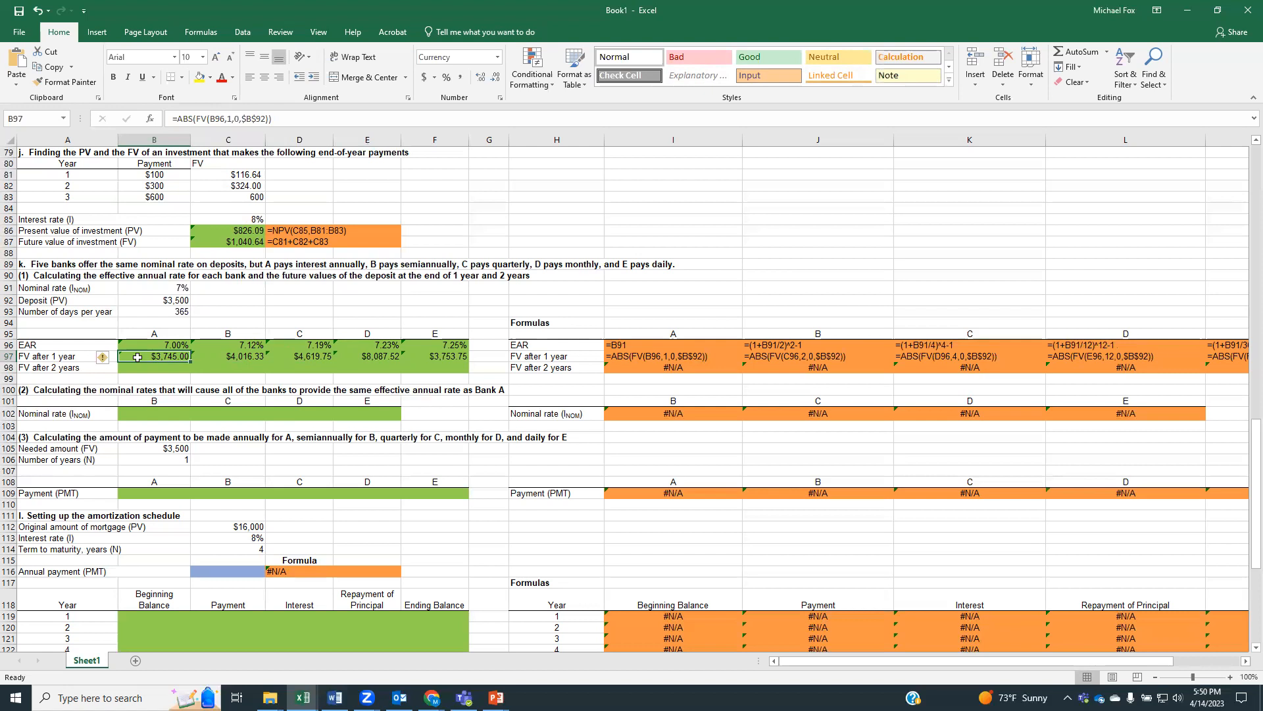
left_click(221, 359)
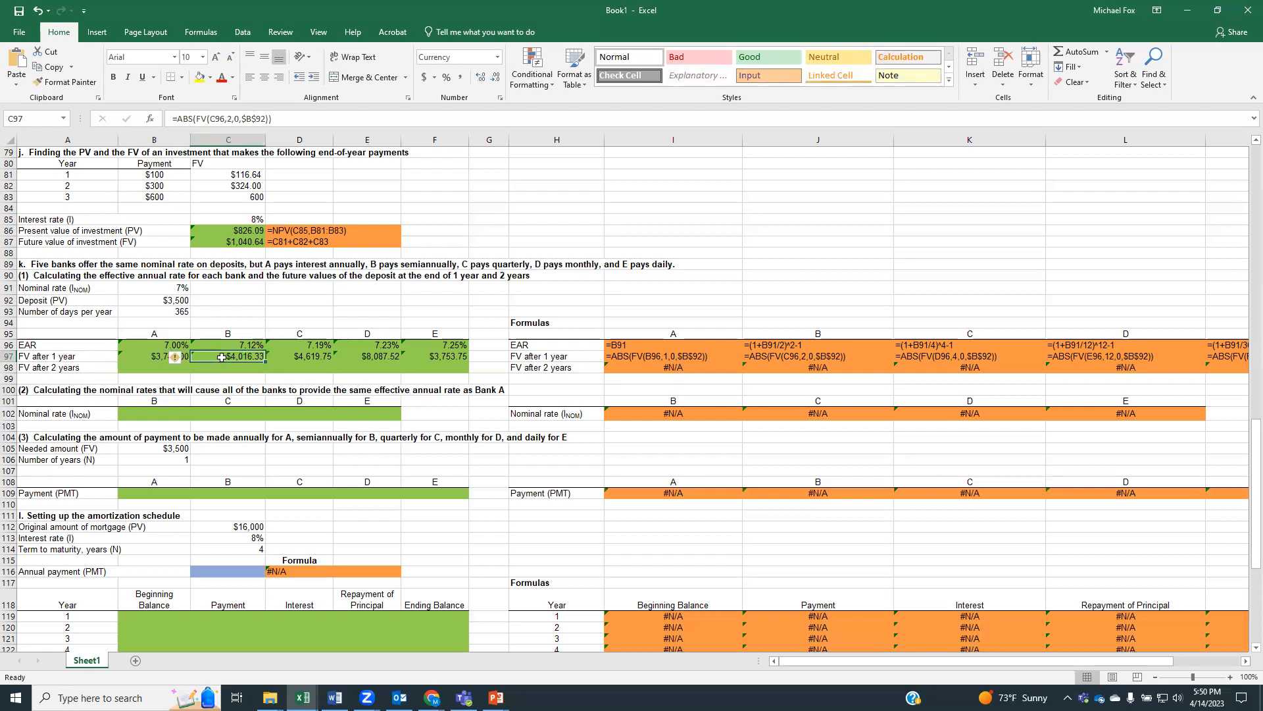
left_click(229, 119)
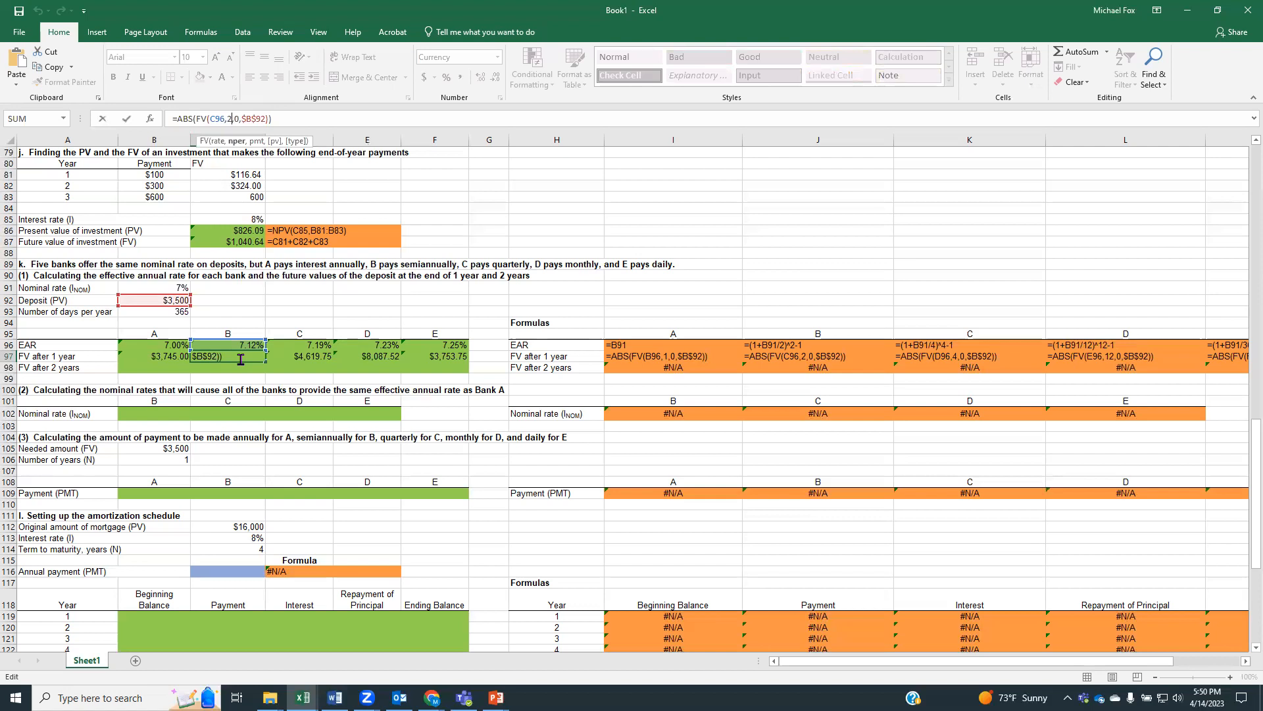
key("Return")
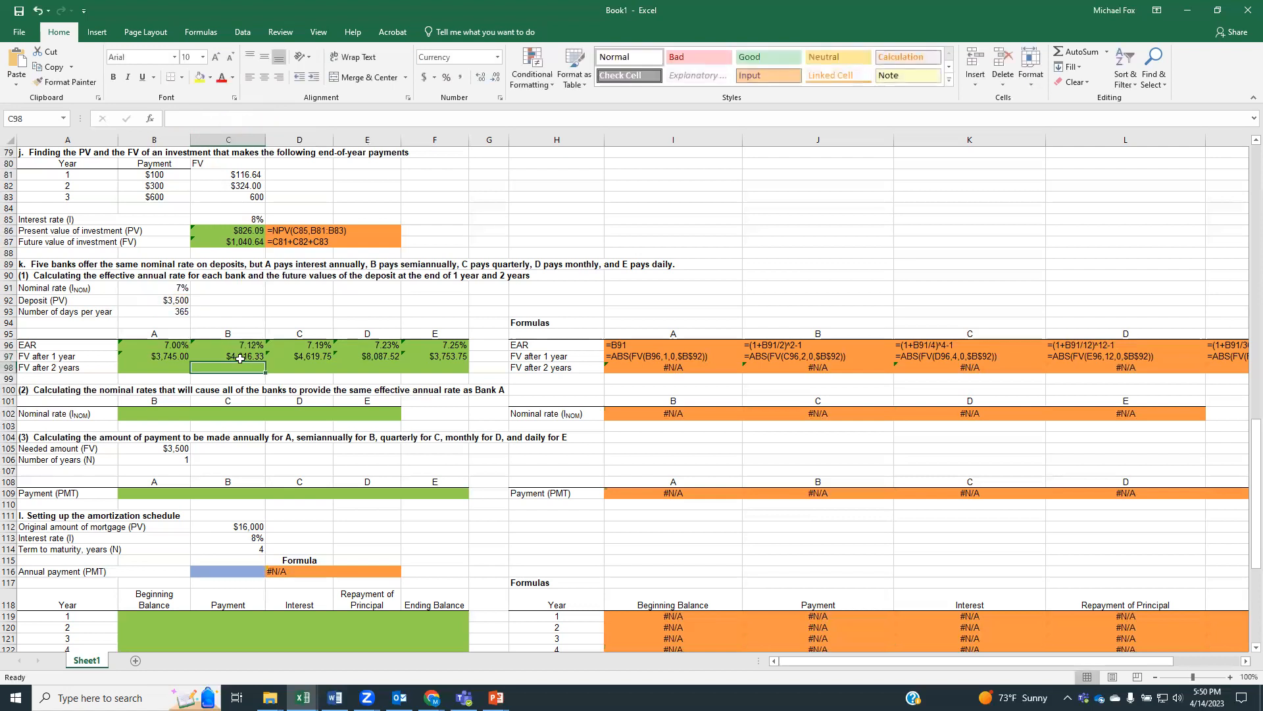
Set the number of periods in bank B's 1-year future value formula in C97 to 1
left_click(234, 357)
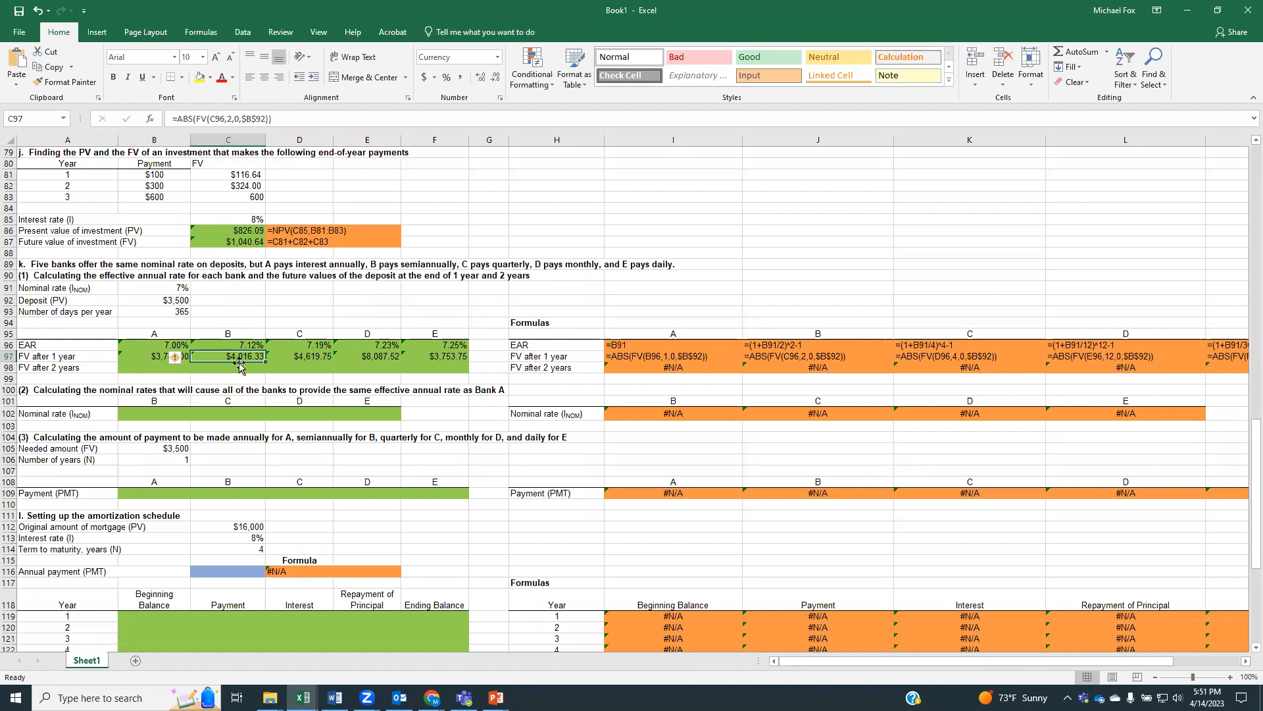
left_click(232, 119)
type("1")
key("Return")
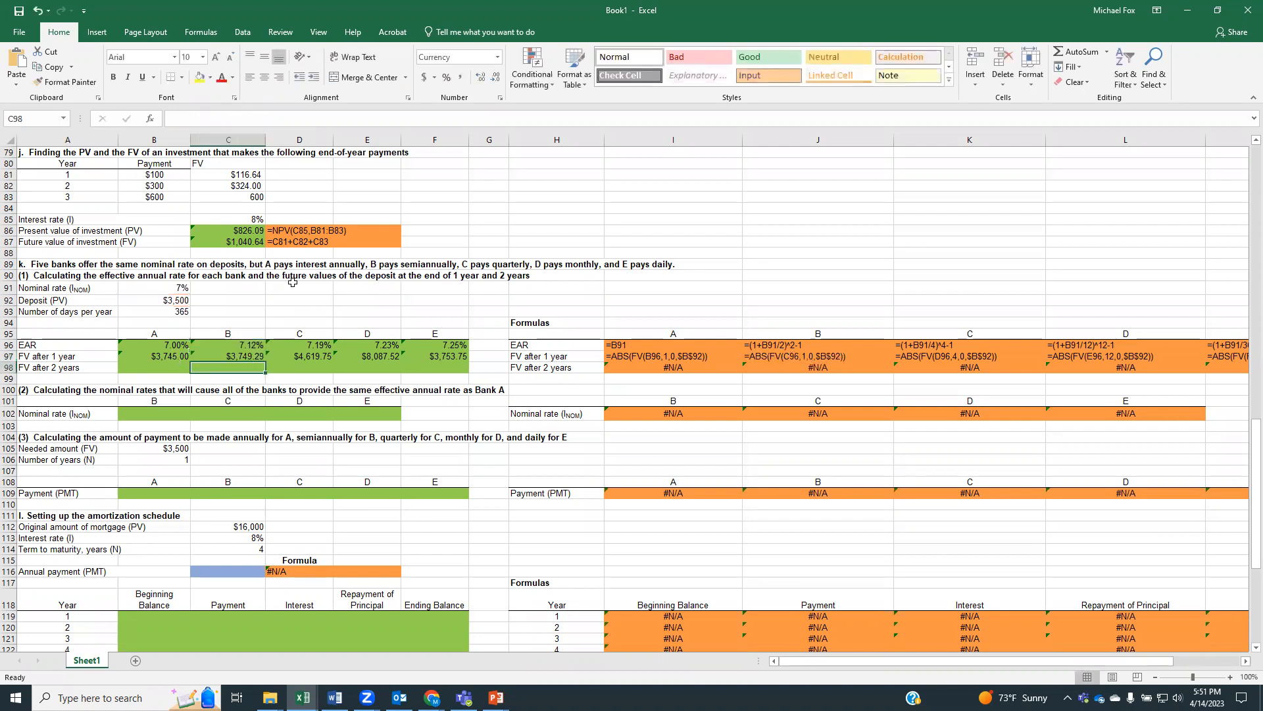
Set the number of periods to 1 in the 1-year future value formulas of banks C and D in D97 and E97
left_click(296, 359)
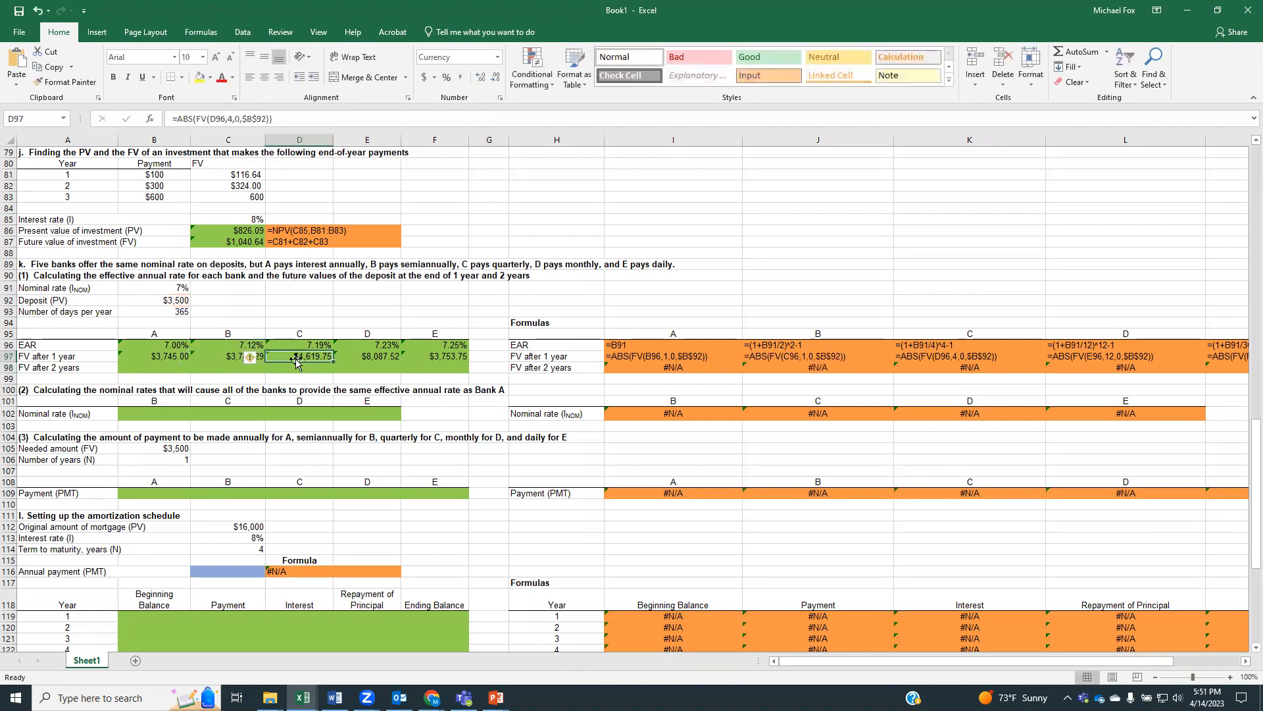
left_click(231, 118)
double_click(231, 118)
type("1")
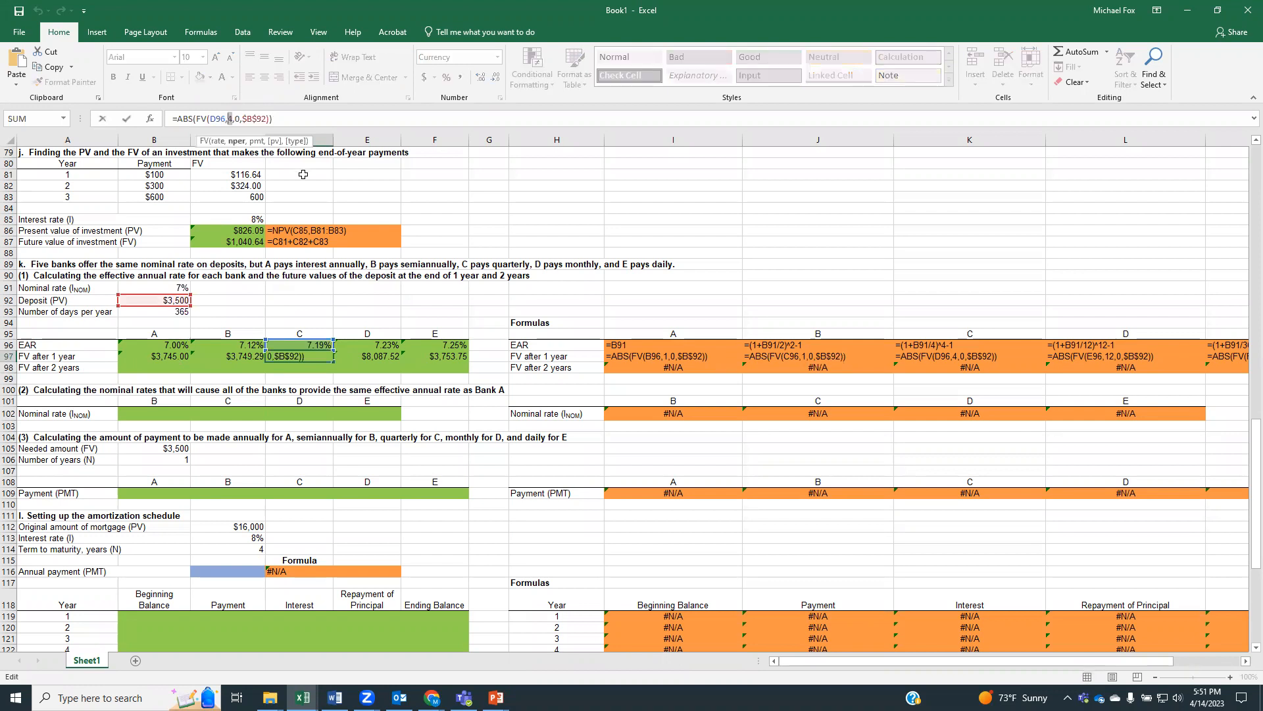
left_click(367, 358)
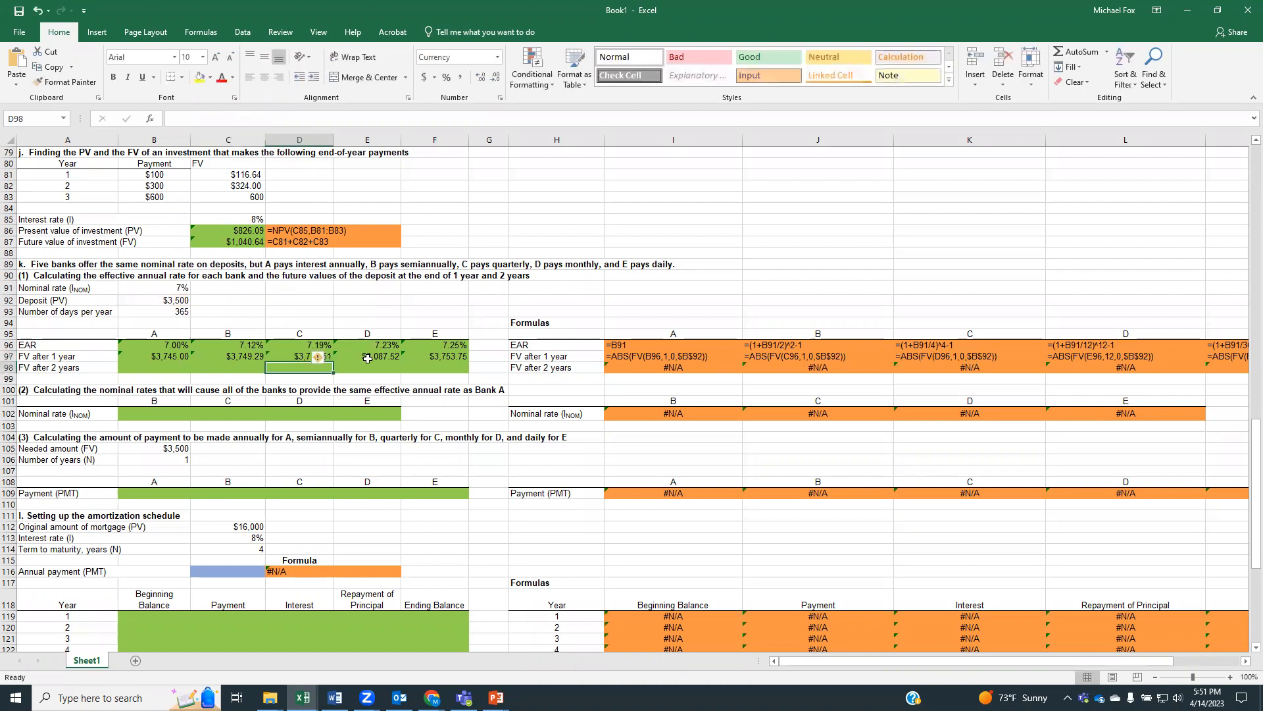
double_click(231, 119)
type("1")
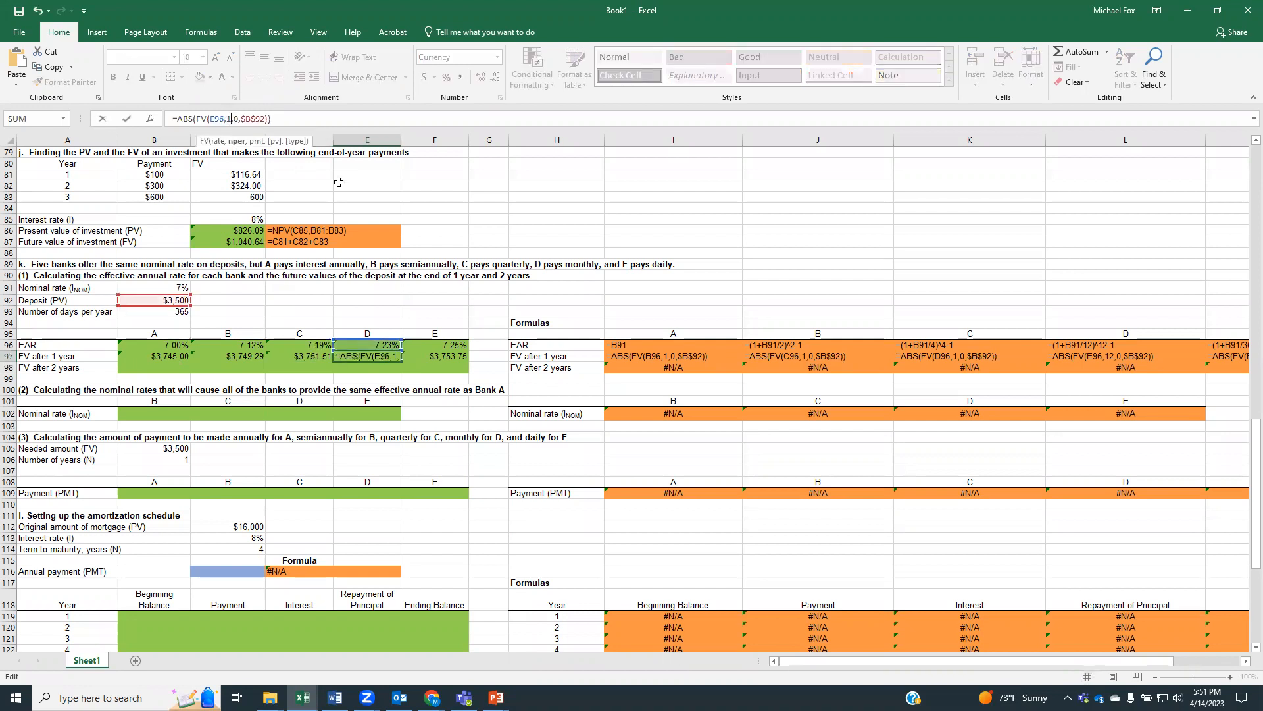
key("Return")
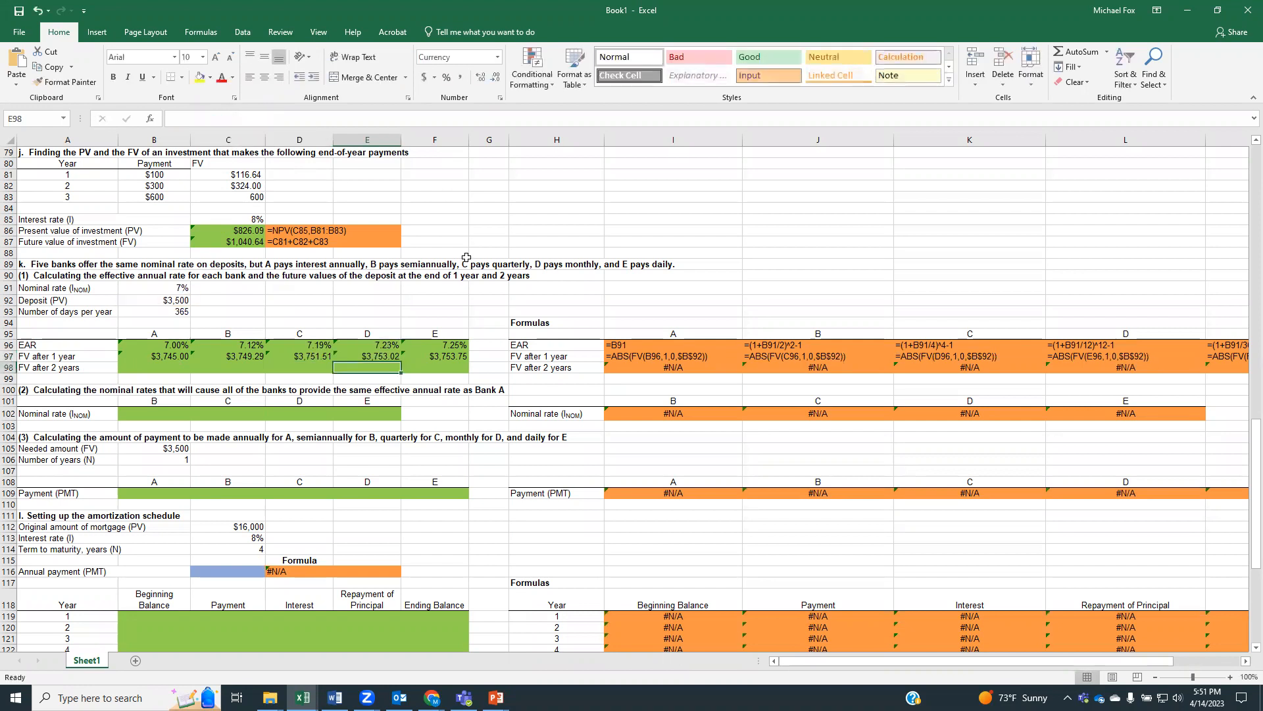
Check the 1-year future value formulas of banks B through E in C97:F97
left_click(433, 354)
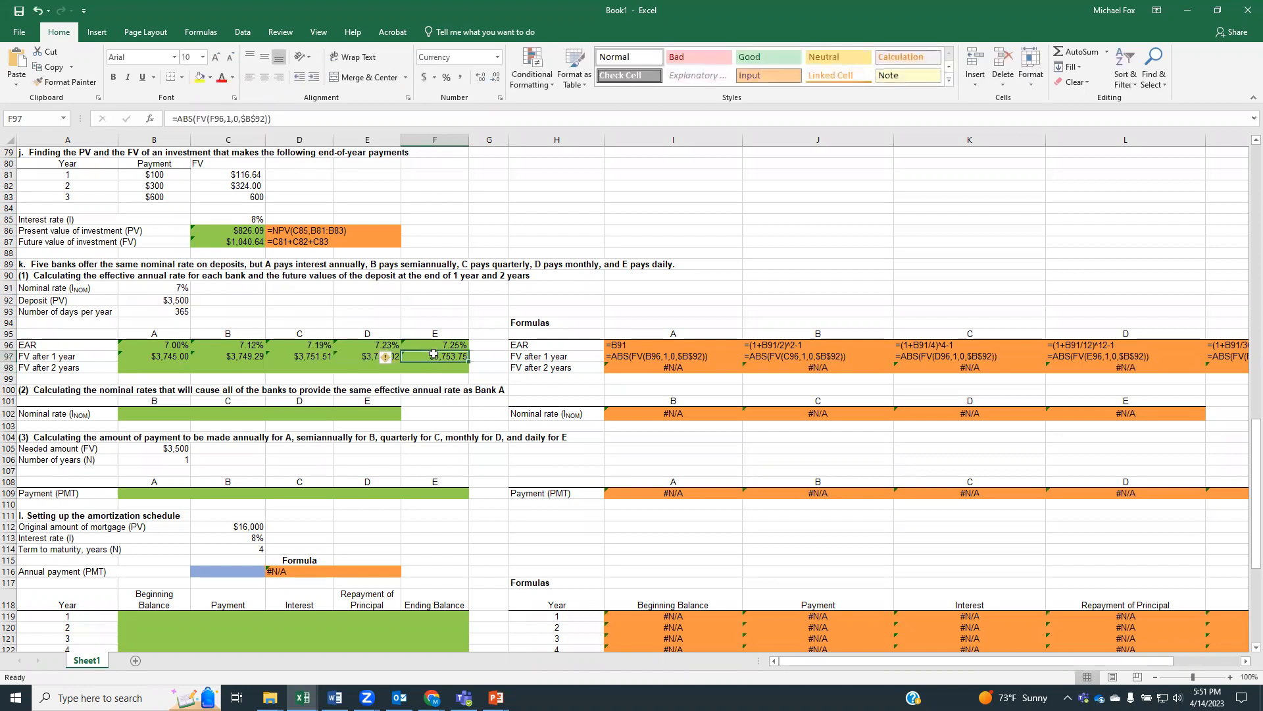
left_click(225, 118)
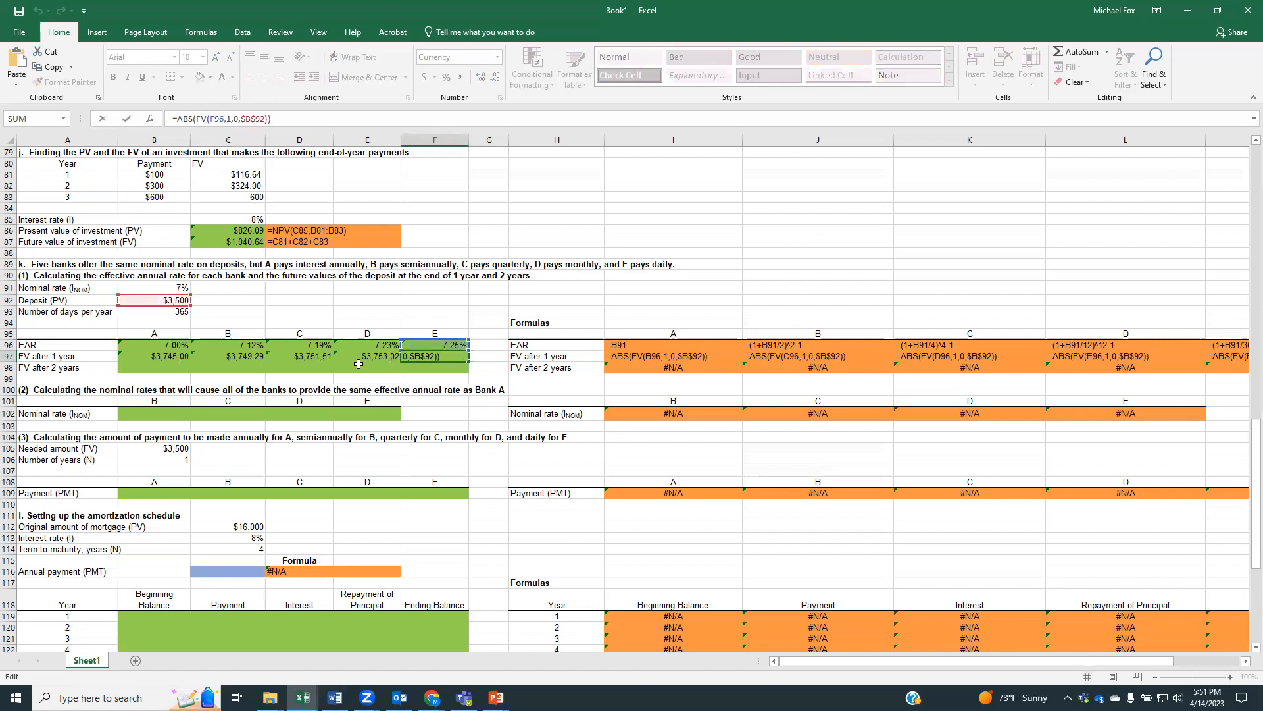
key("Return")
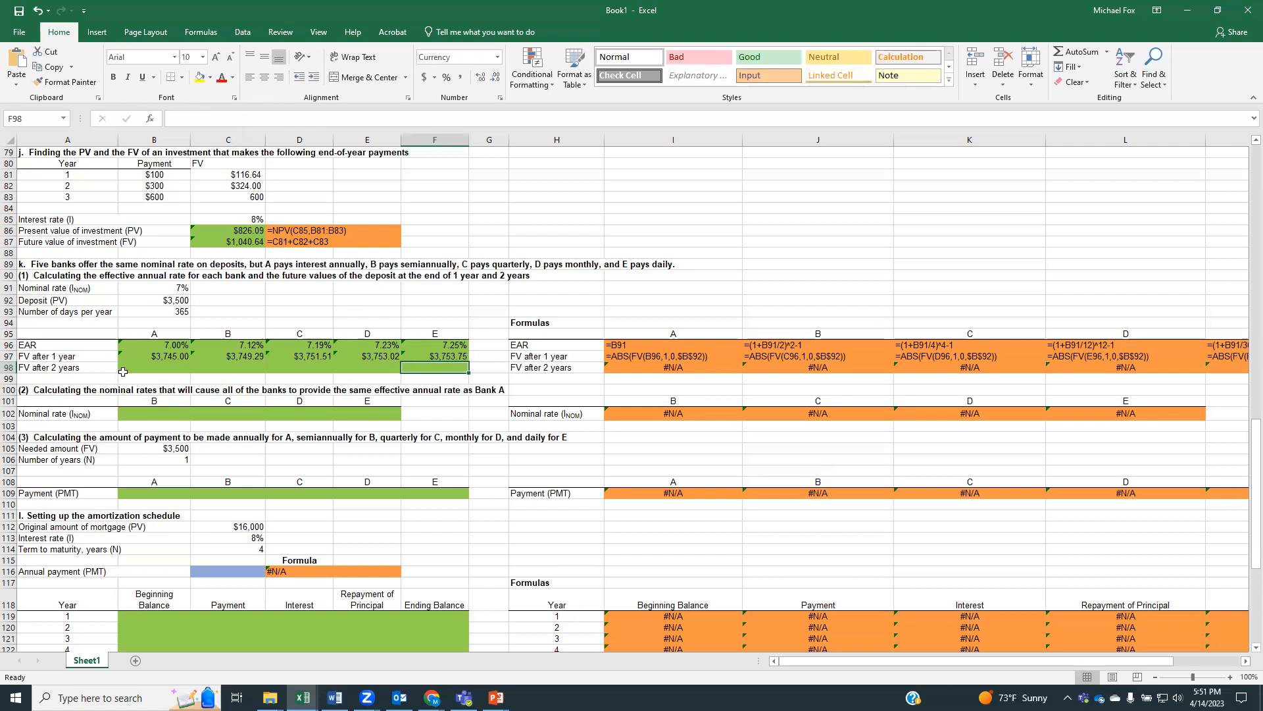
left_click(263, 358)
left_click(290, 359)
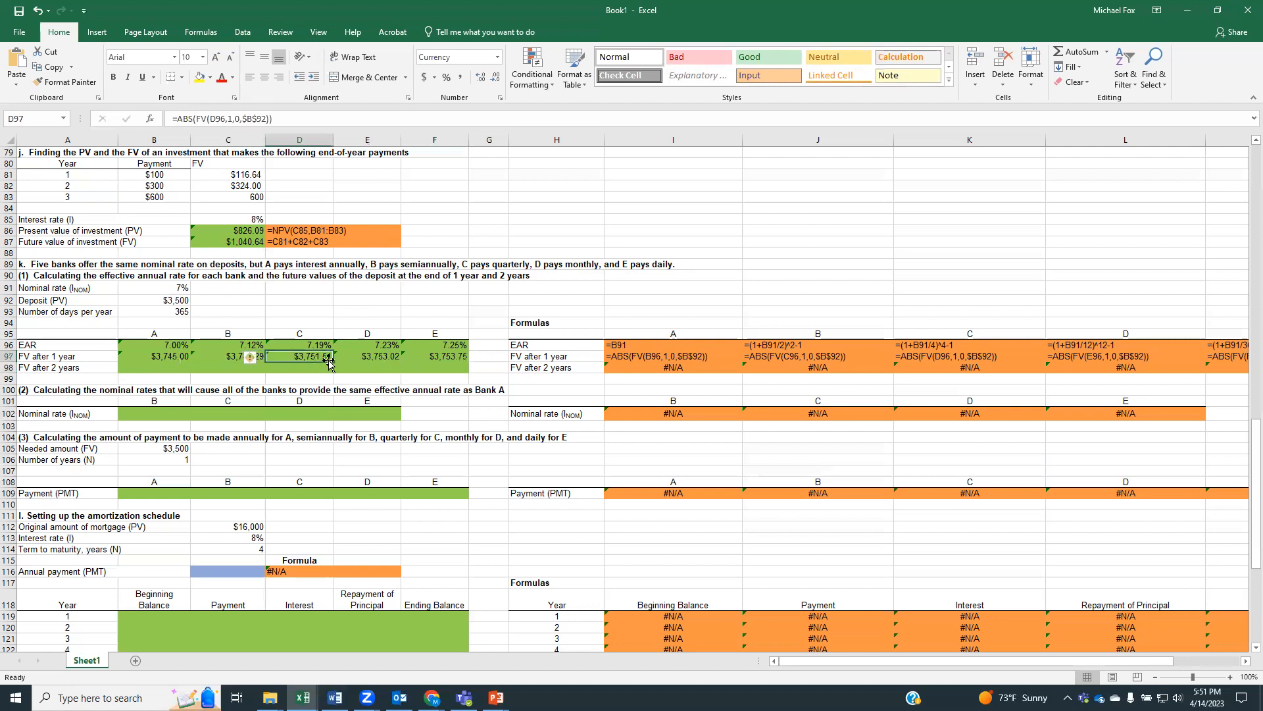
left_click(346, 358)
left_click(421, 356)
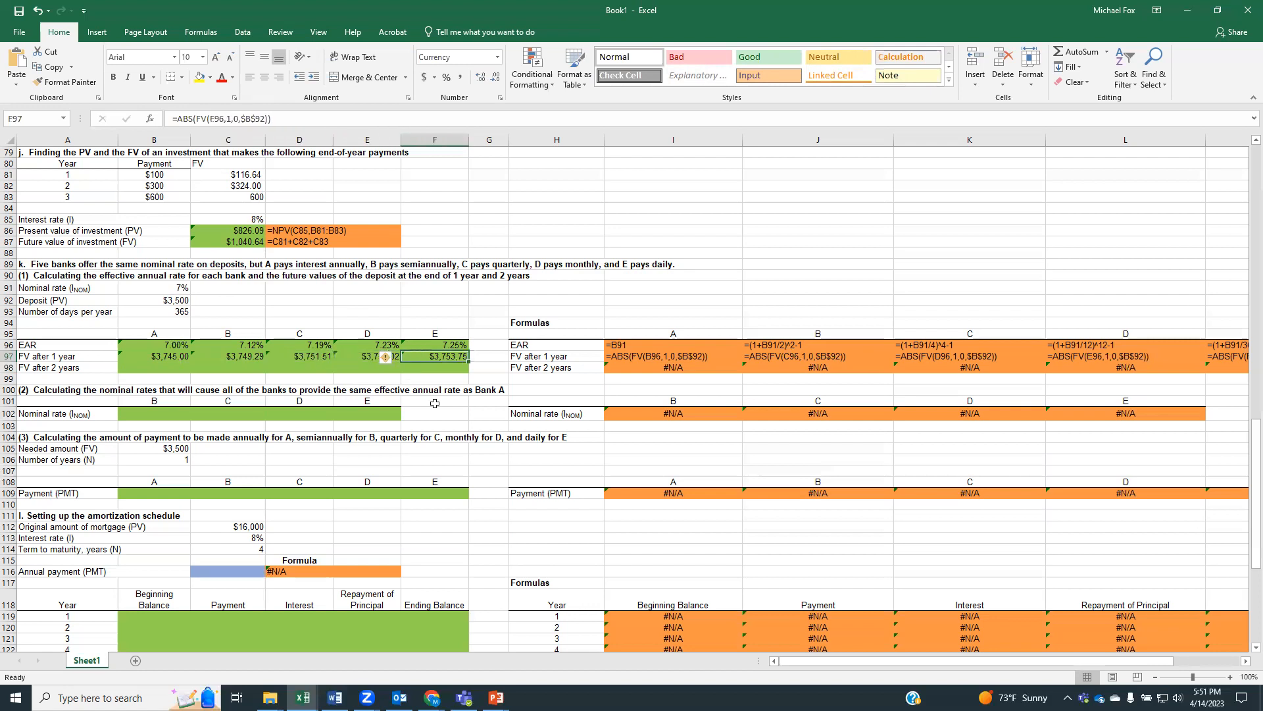
Calculate bank A's future value after 2 years in B98 with =ABS(FV(B96,2,0,B92))
left_click(169, 367)
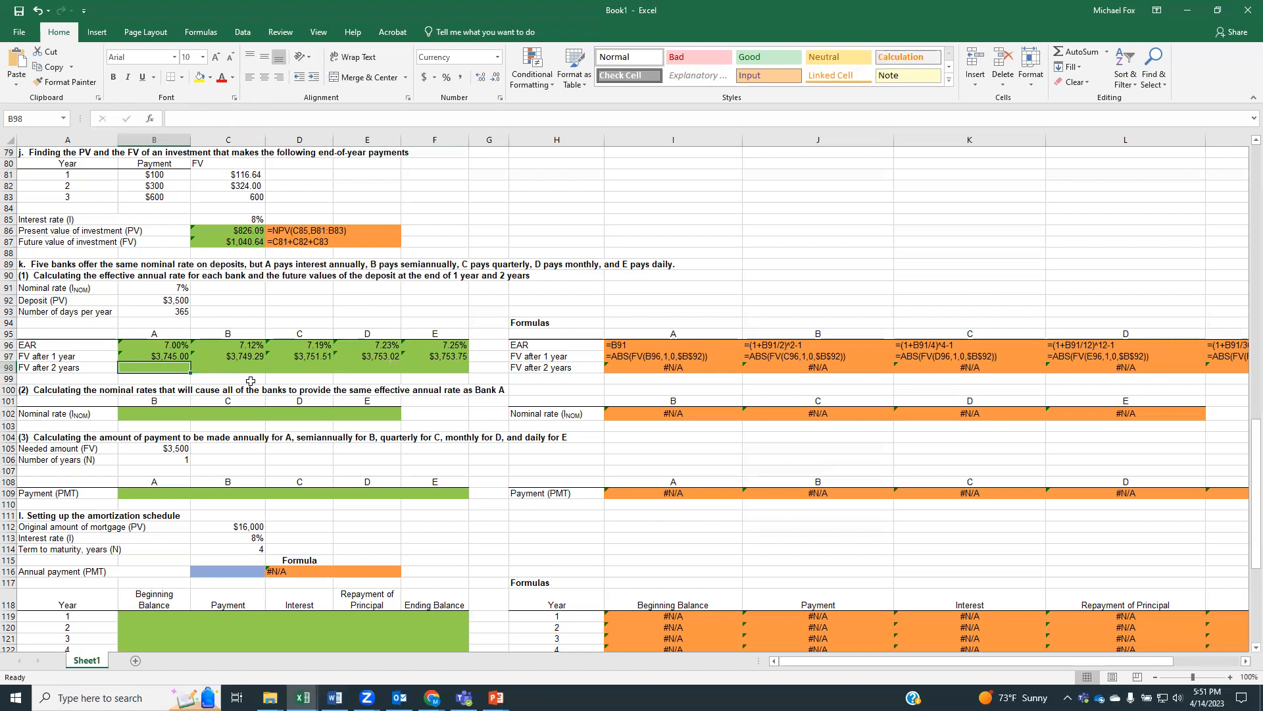
type("=")
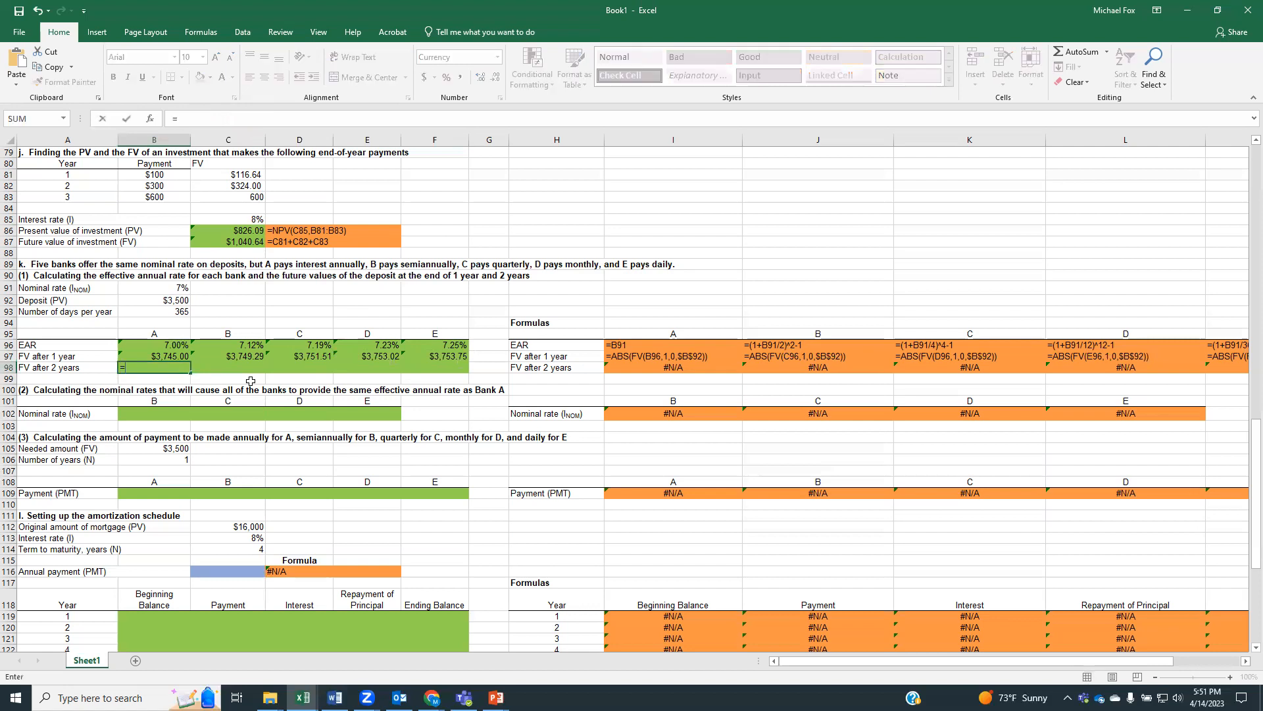
type("abs(")
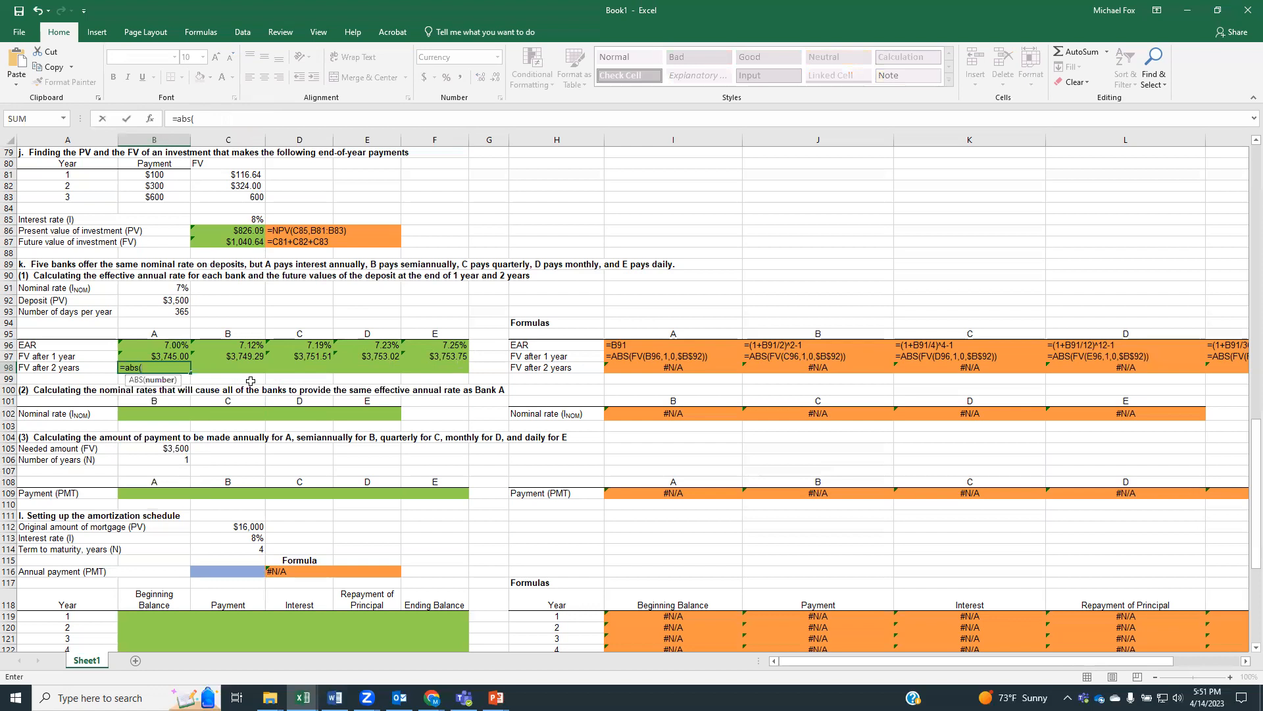
type("fv(")
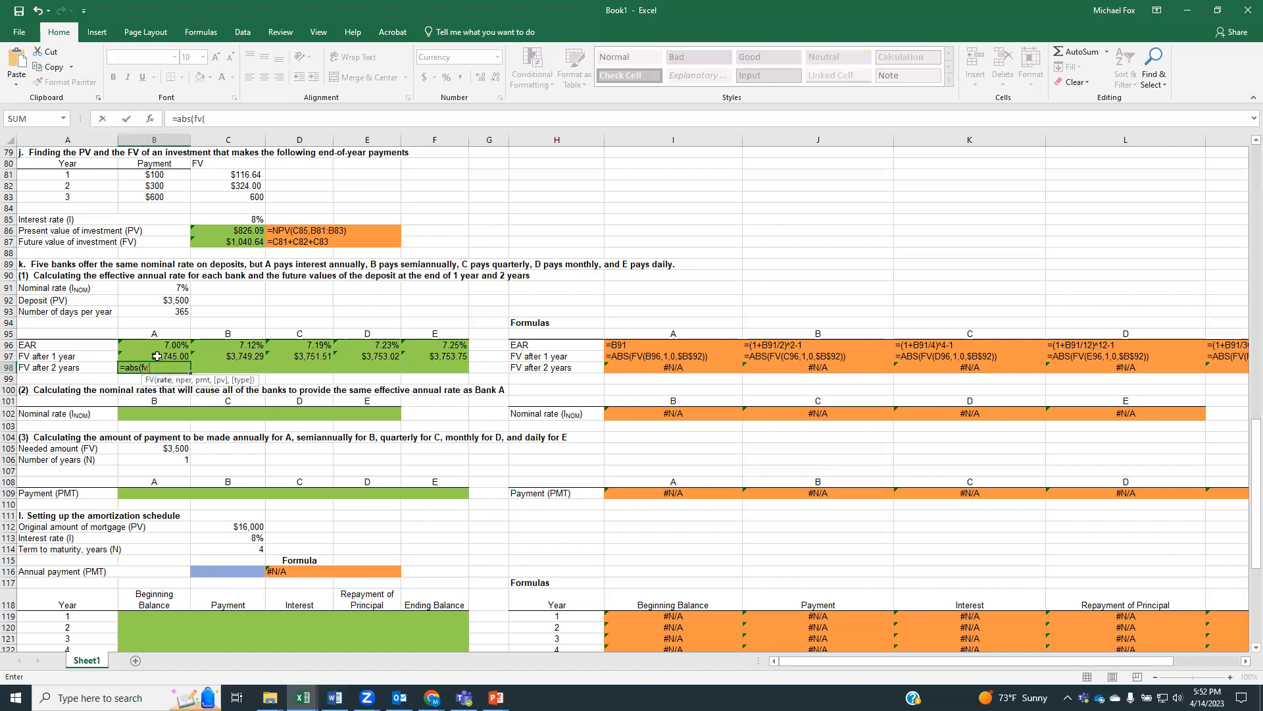
left_click(156, 345)
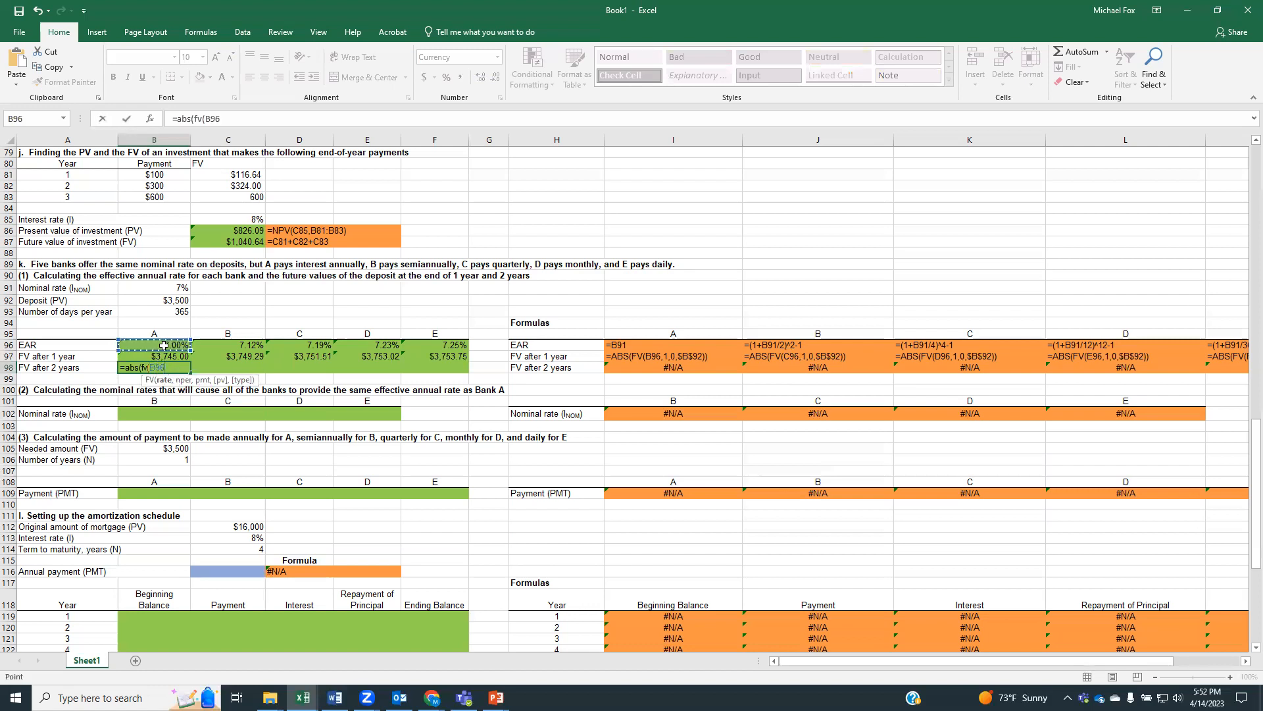
type(",")
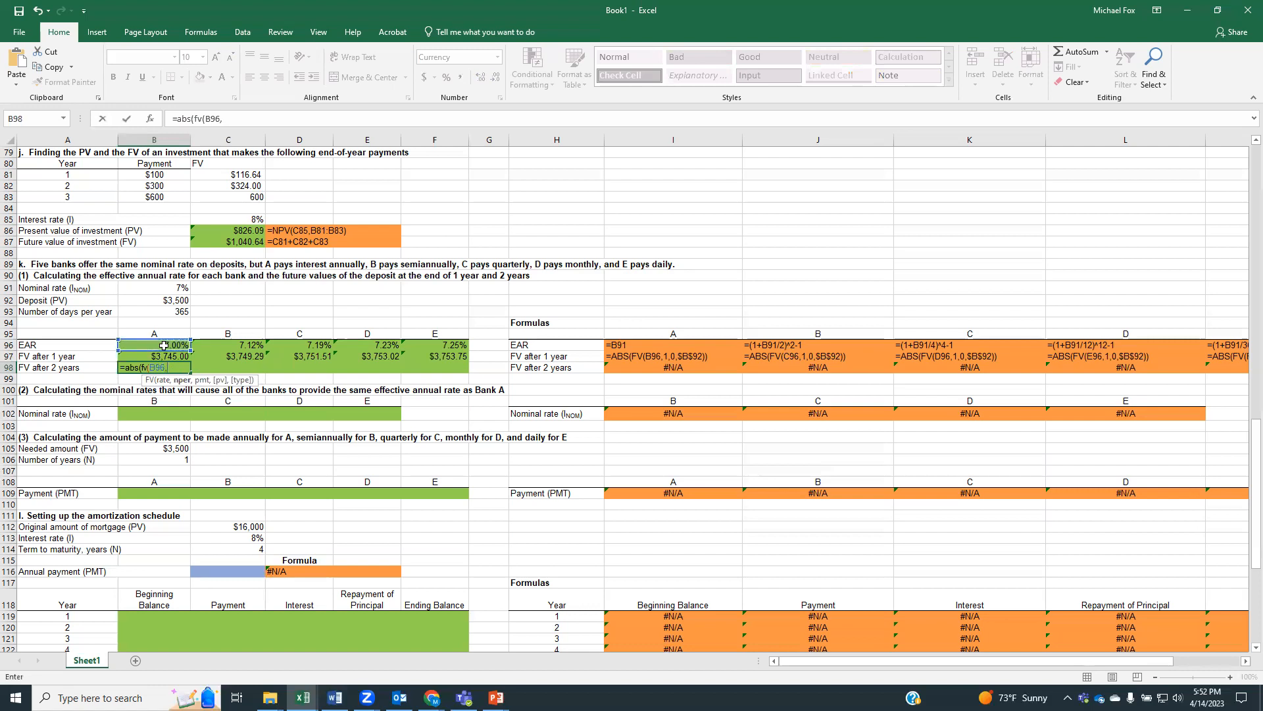
type("2,0")
key("Return")
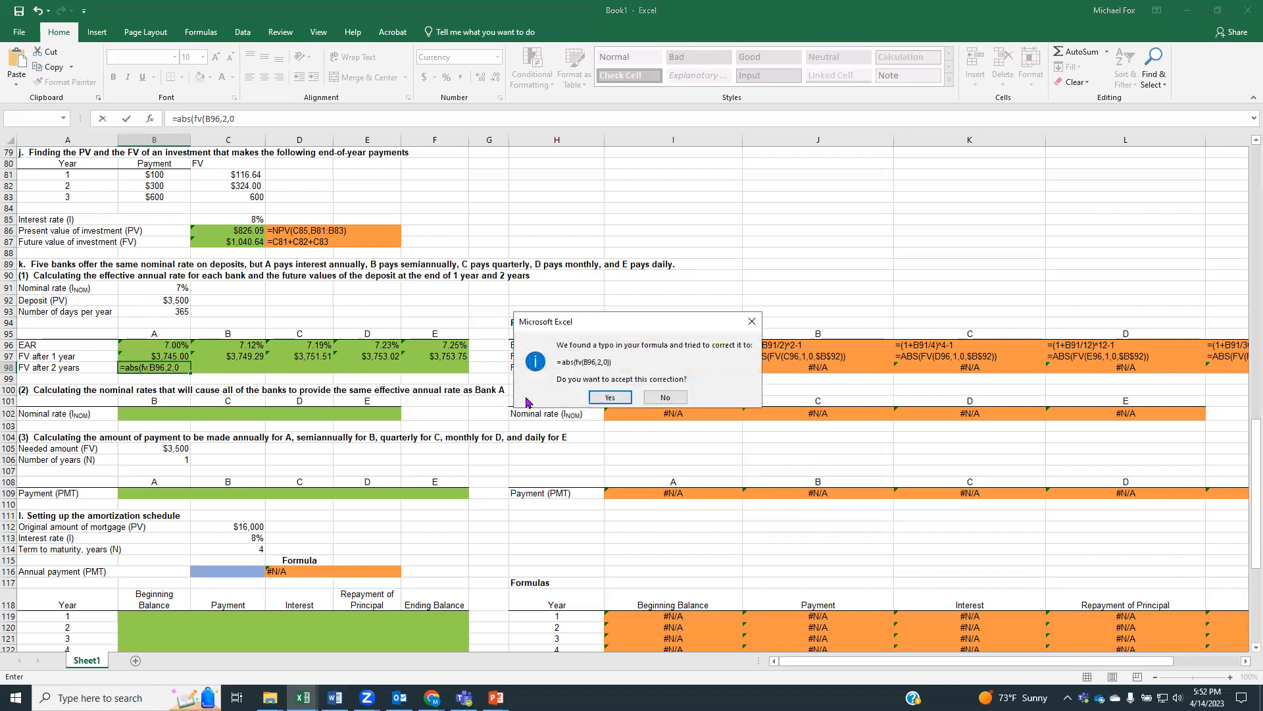
left_click(663, 398)
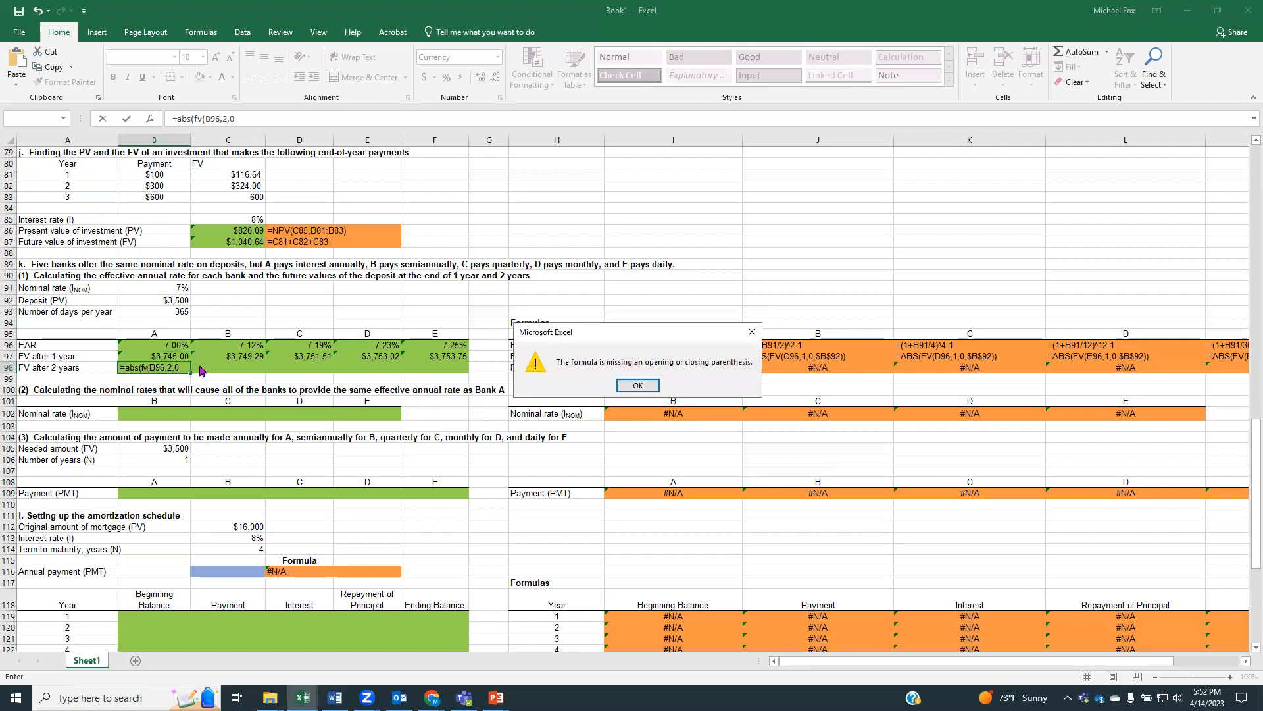
key("Return")
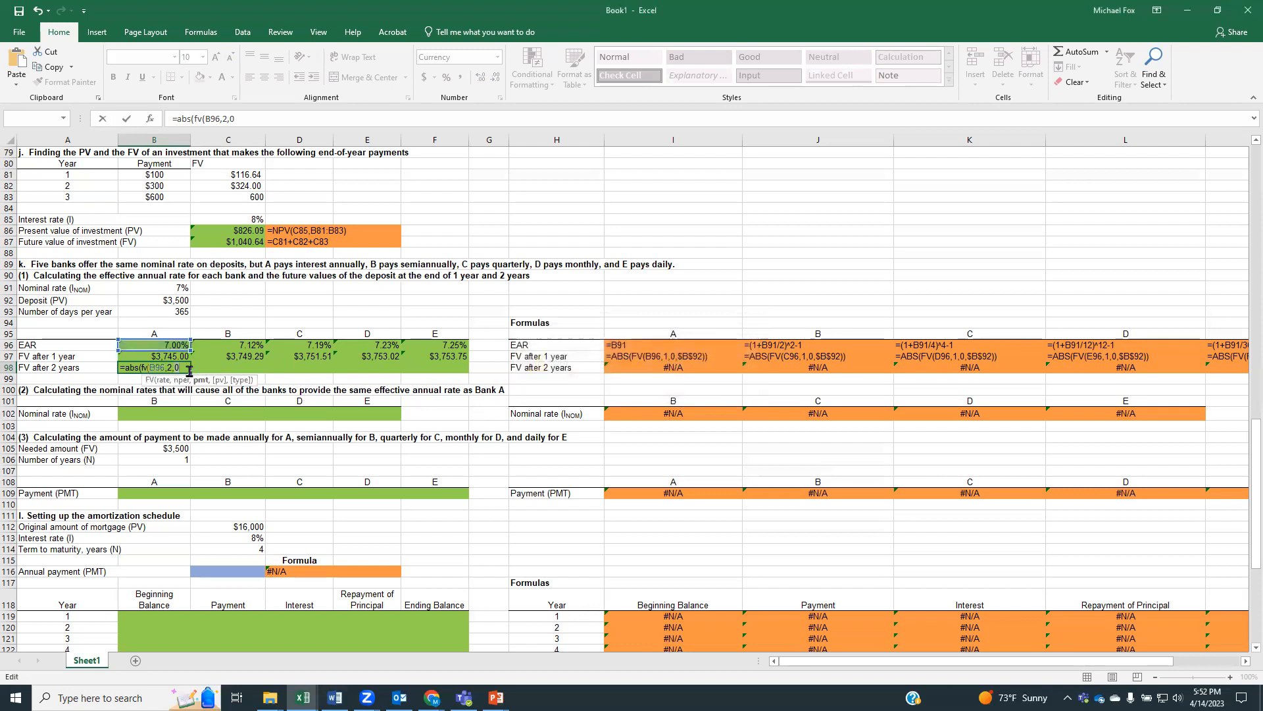
type(",")
left_click(176, 300)
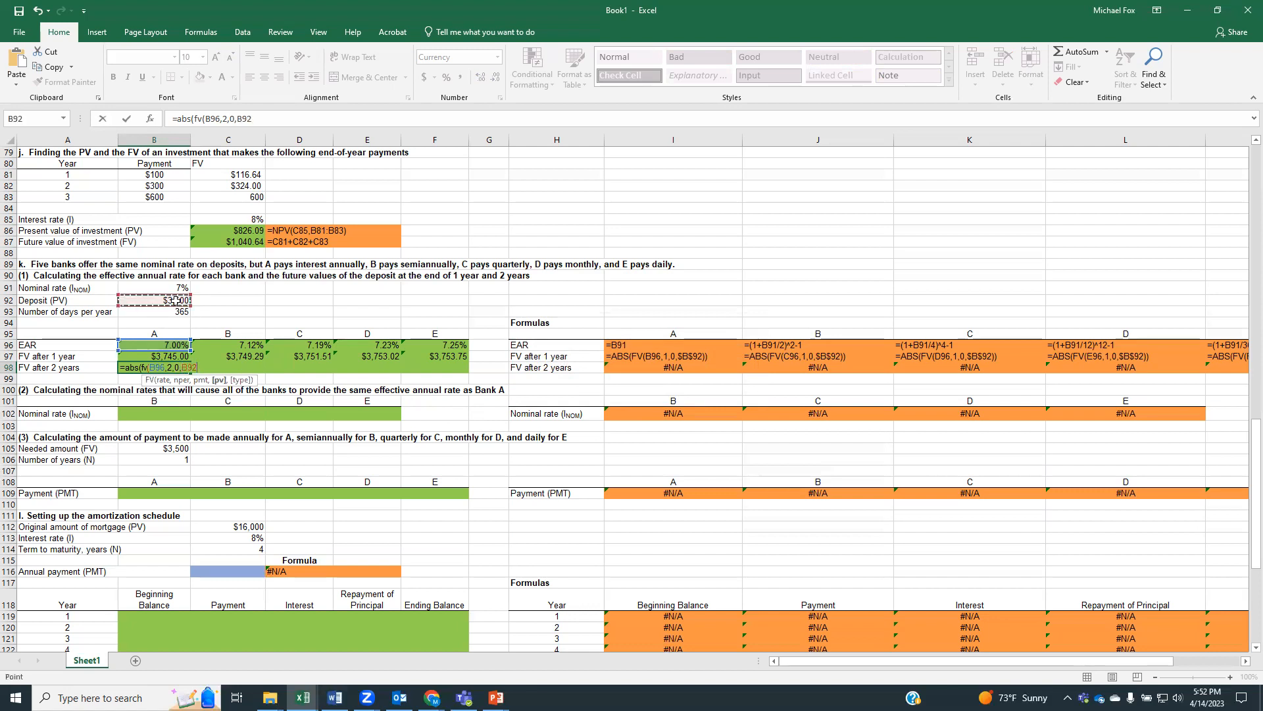
type(")")
key("Return")
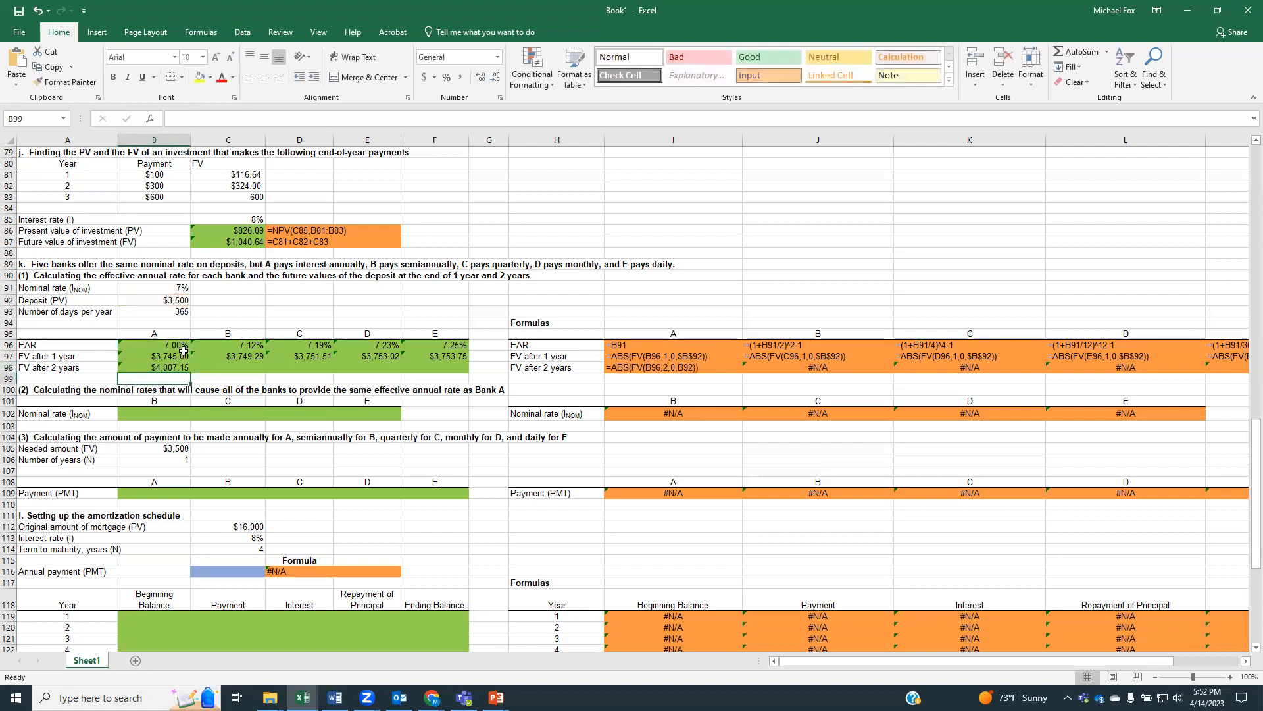
Make the deposit reference absolute in bank A's 2-year future value formula in B98, giving =ABS(FV(B96,2,0,$B$92))
left_click(173, 366)
mouse_move(190, 375)
left_mouse_down()
mouse_move(441, 383)
mouse_move(173, 367)
left_mouse_up()
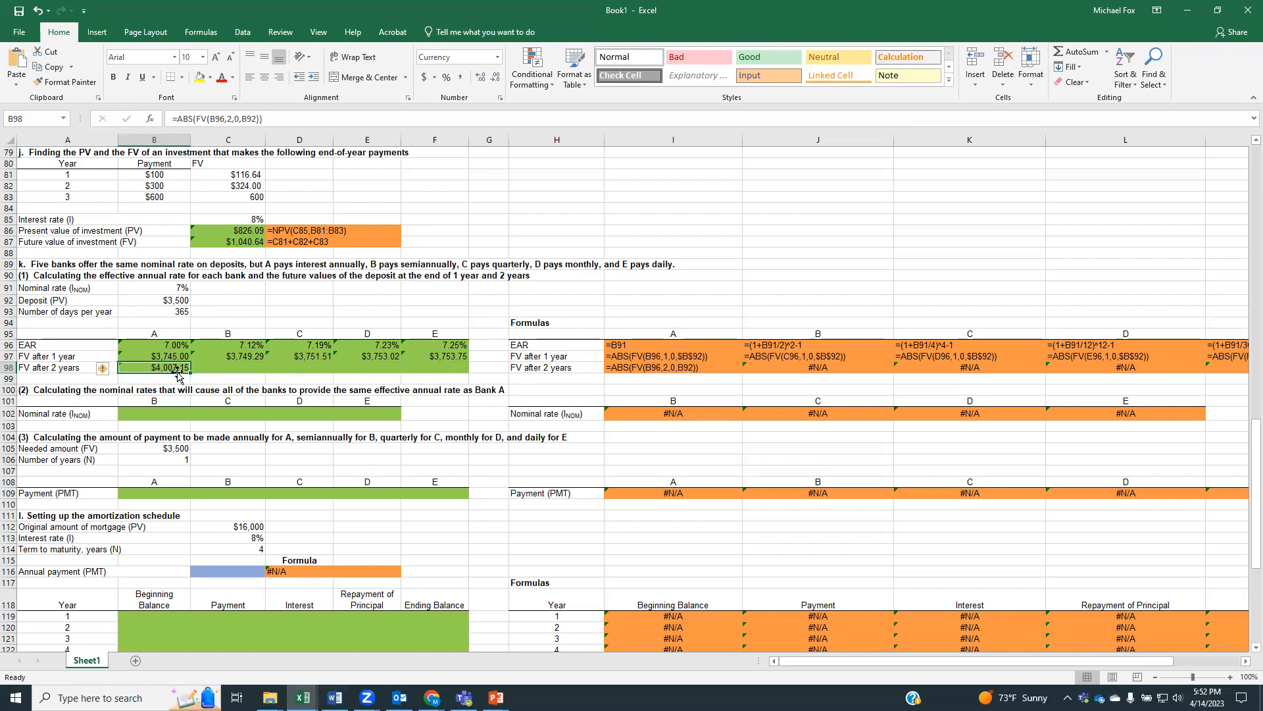
left_click(241, 119)
type("$B")
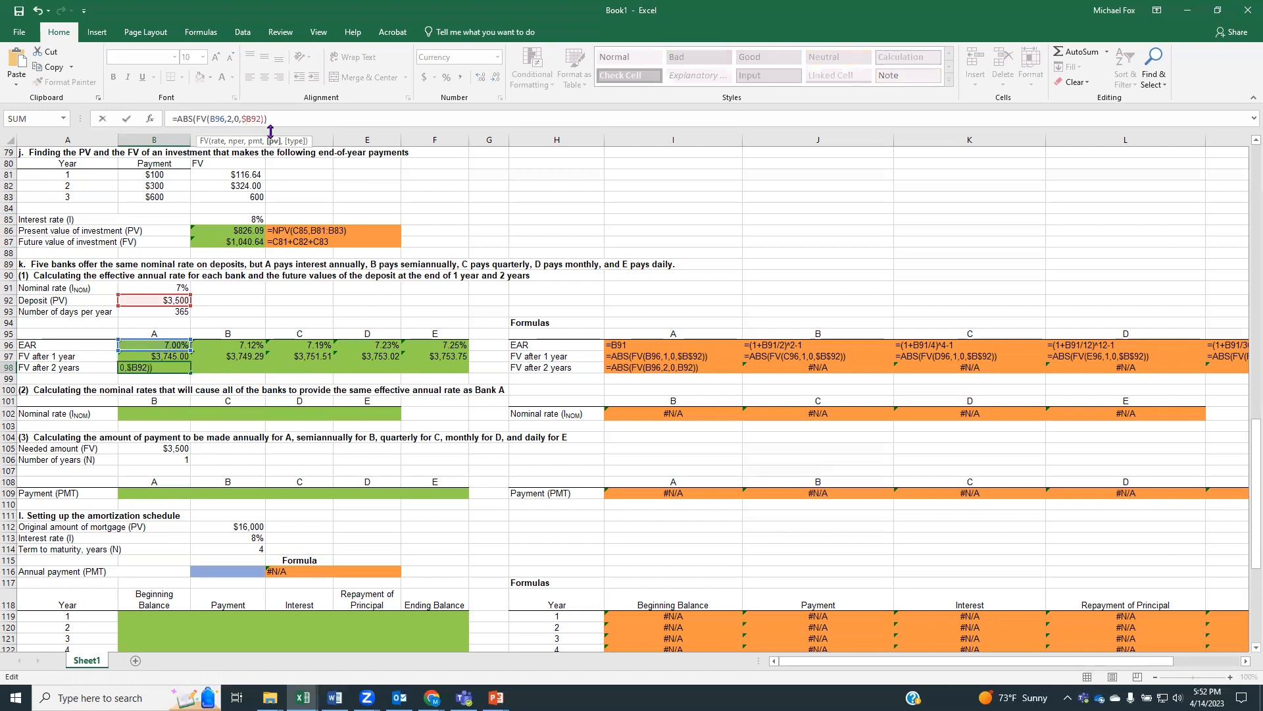
type("$")
key("Return")
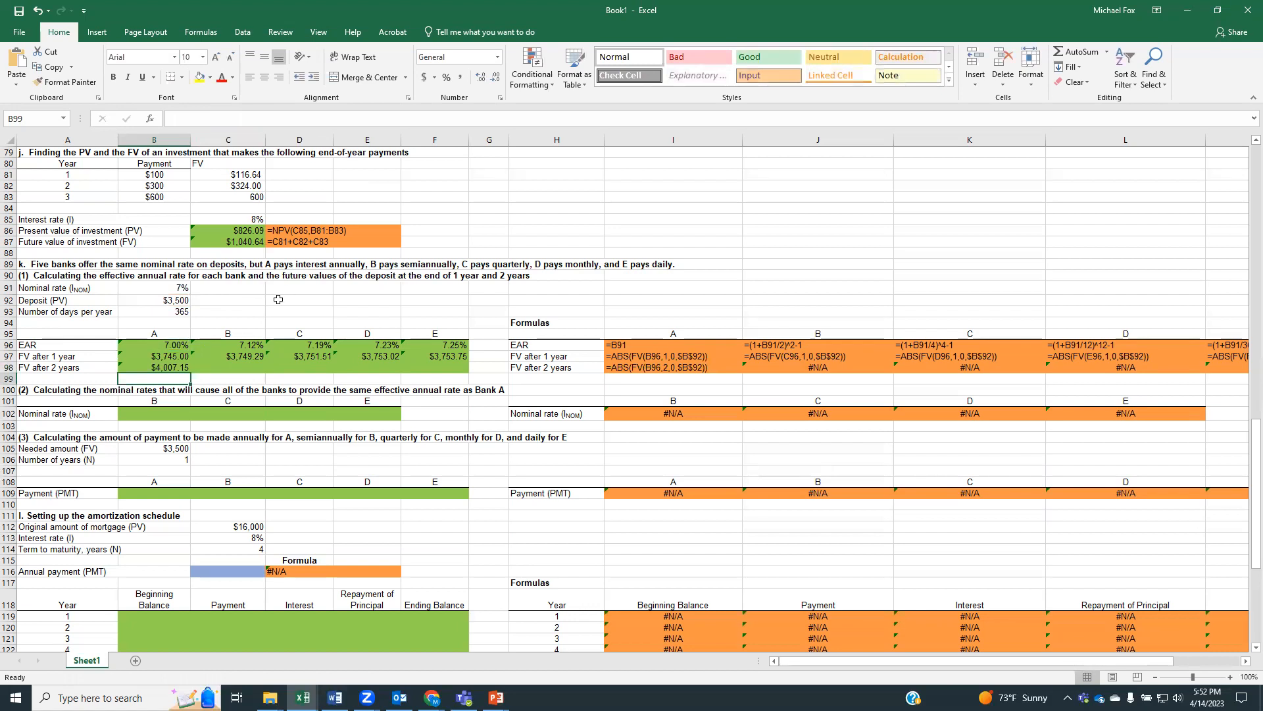
Copy bank A's 2-year future value formula from B98 across to banks B through E in C98:F98
left_click(173, 366)
left_click_drag(191, 373, 421, 397)
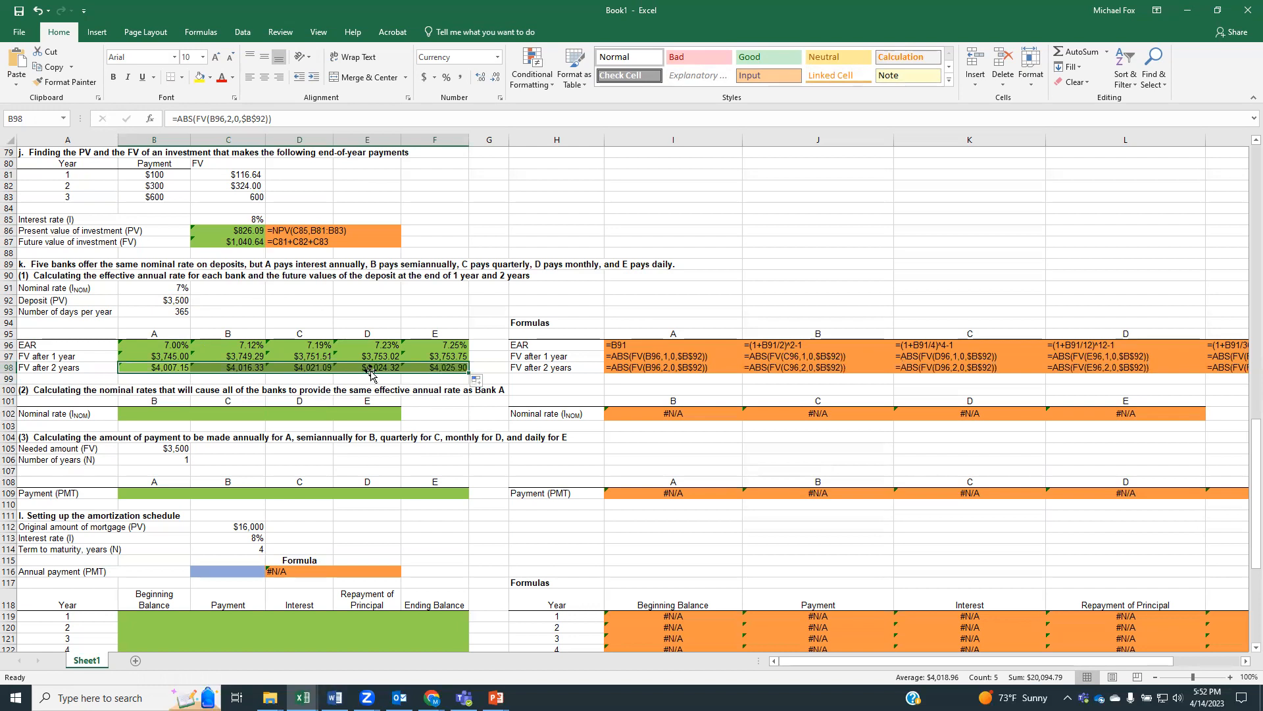
left_click(440, 405)
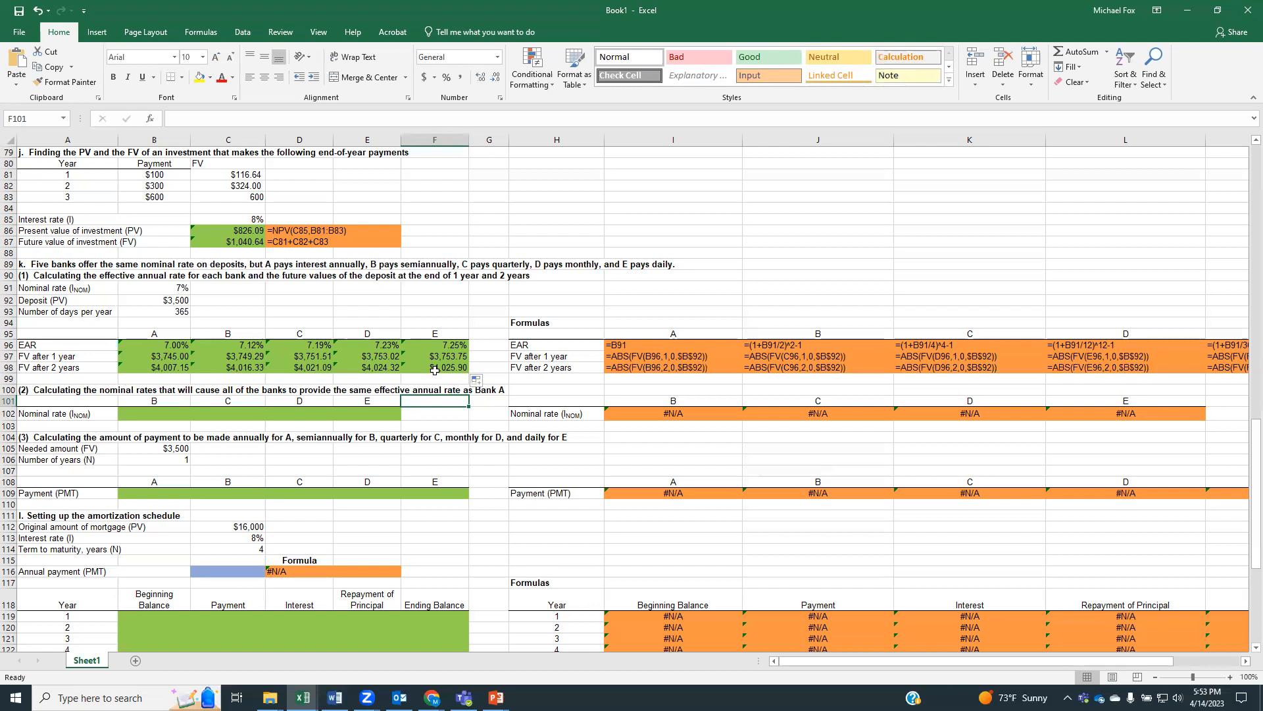
left_click(468, 315)
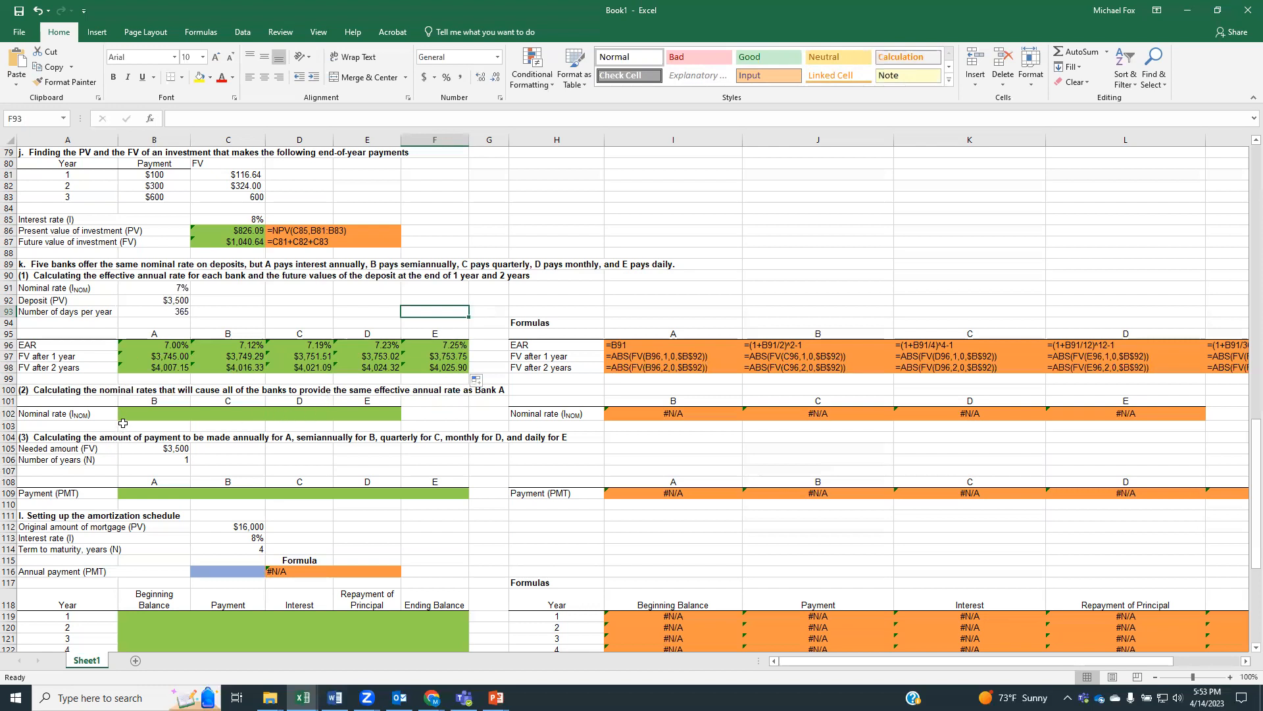
Calculate bank B's nominal rate in B102 with =NOMINAL(C96,2)
left_click(161, 412)
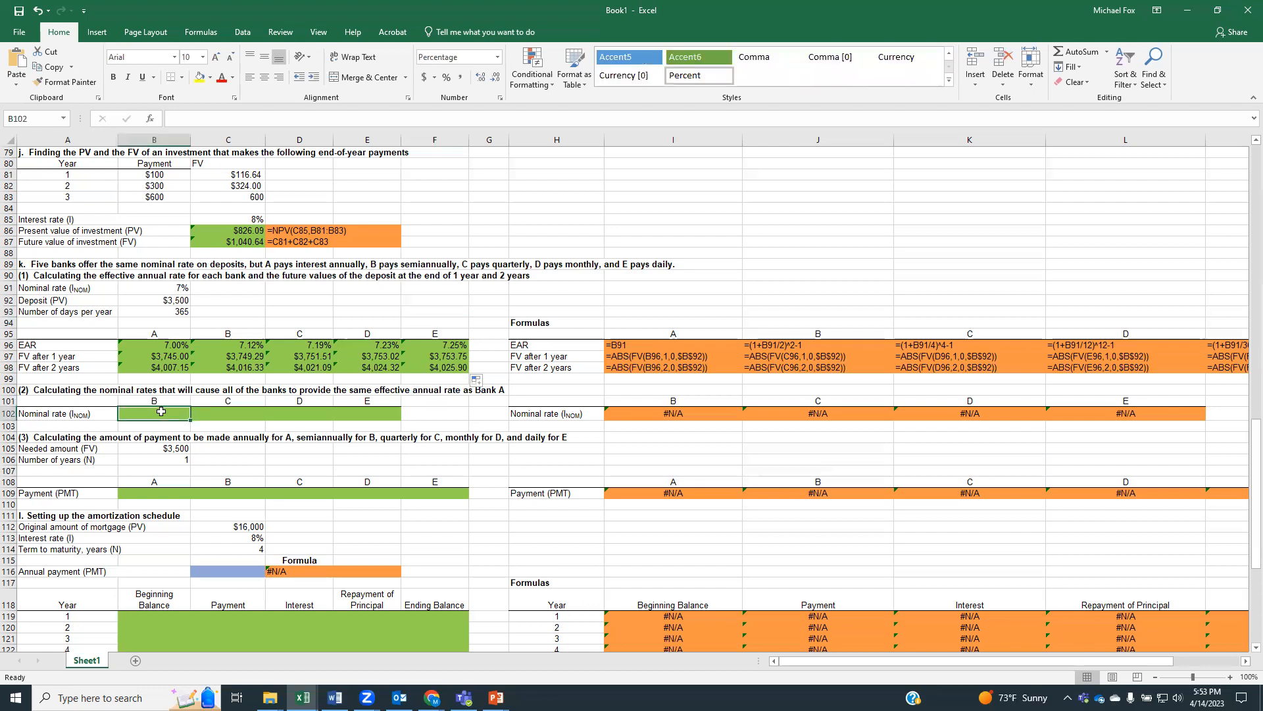
type("=")
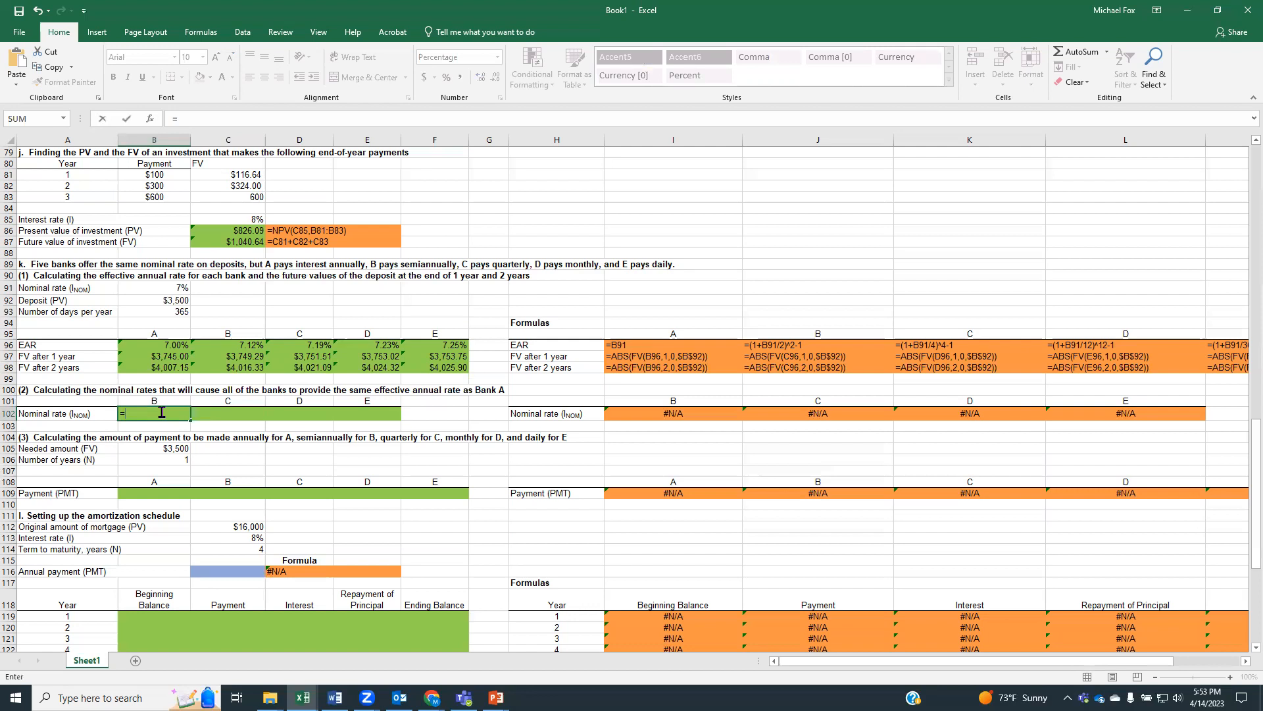
type("nomi")
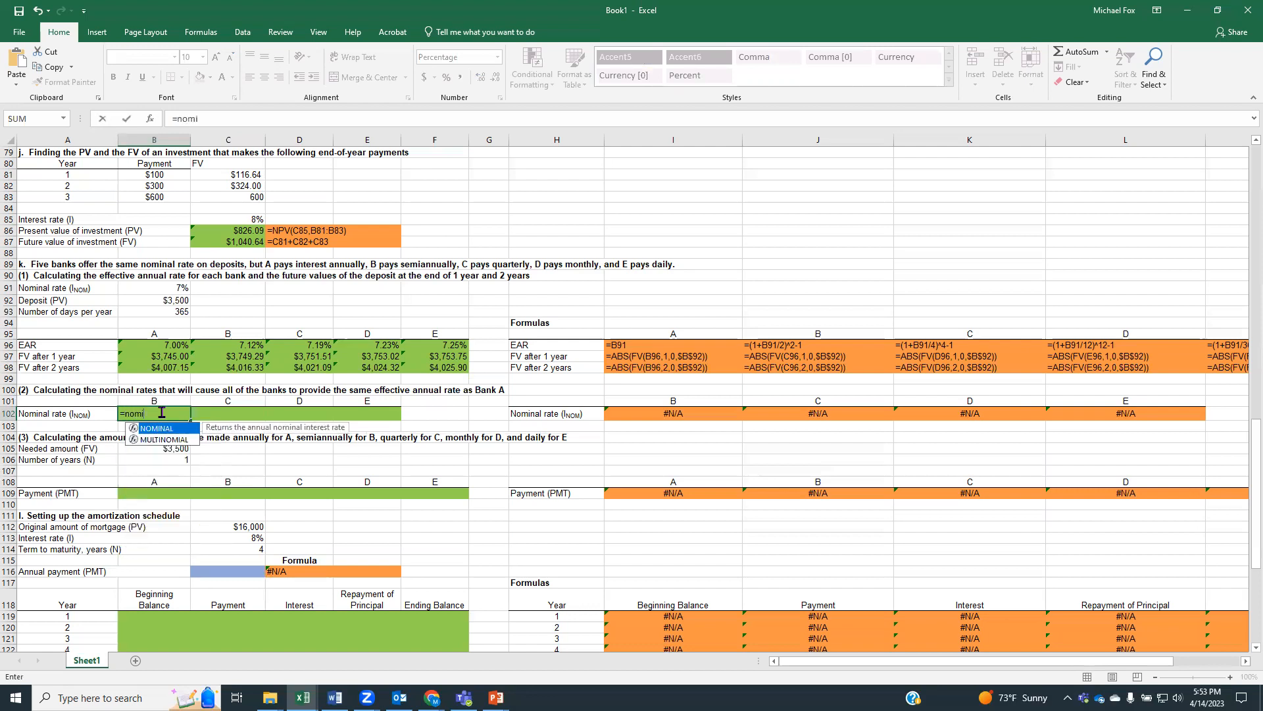
double_click(167, 428)
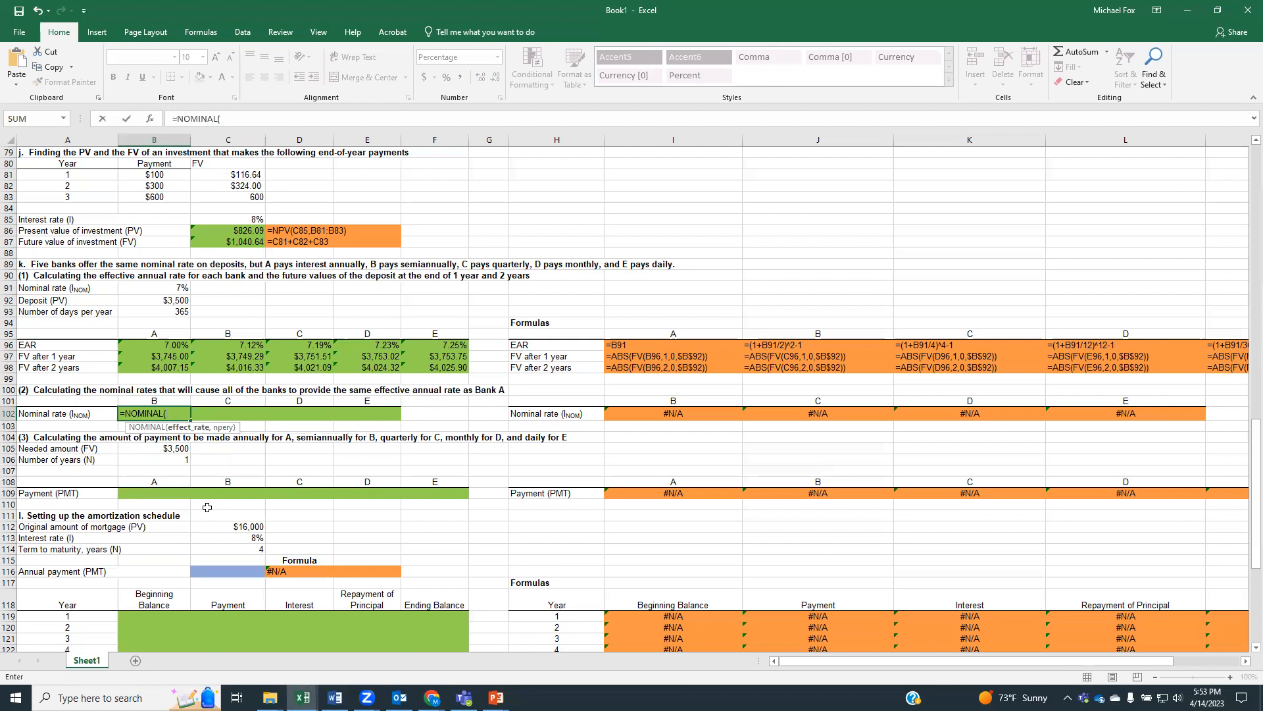
left_click(171, 345)
left_click(227, 345)
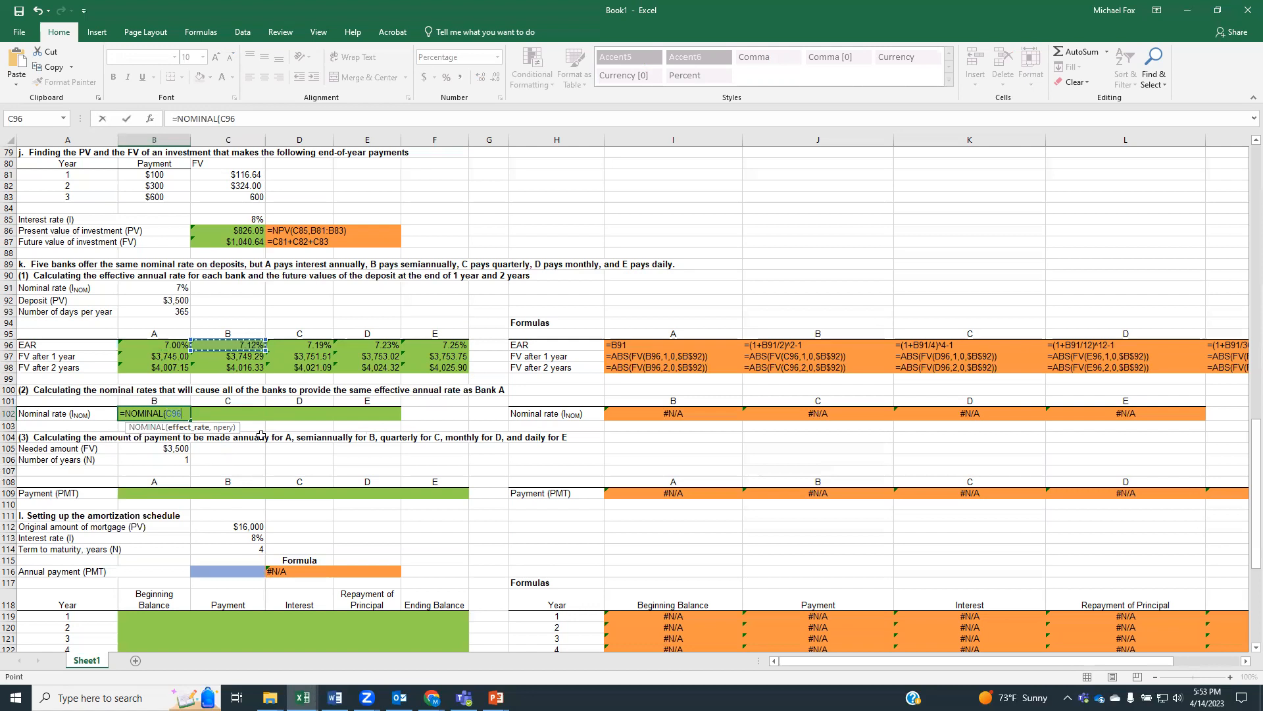
type(",")
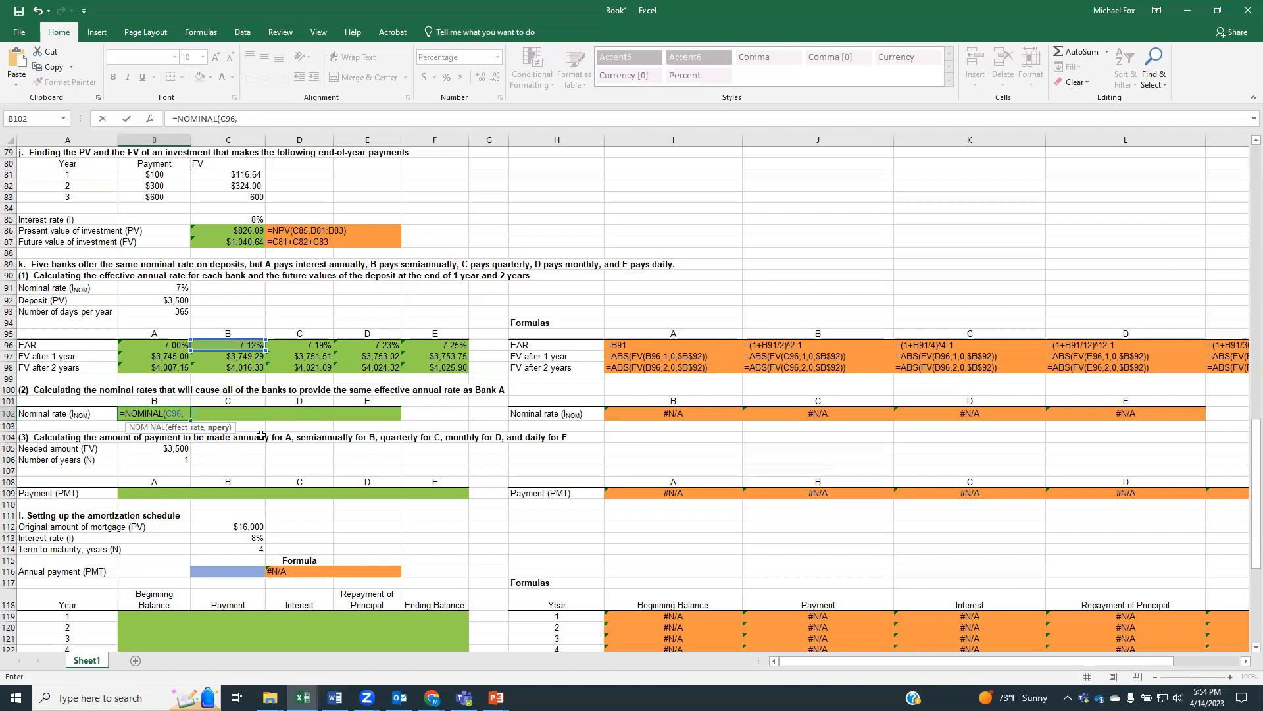
type(")")
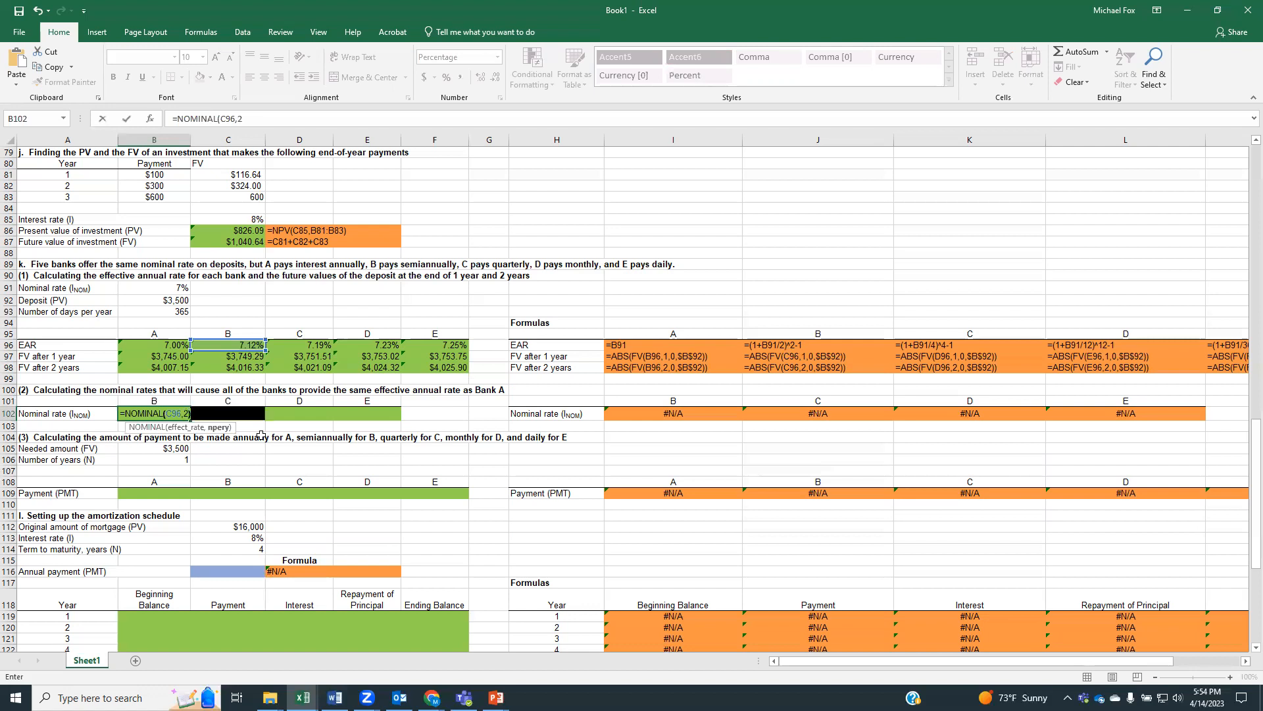
key("Return")
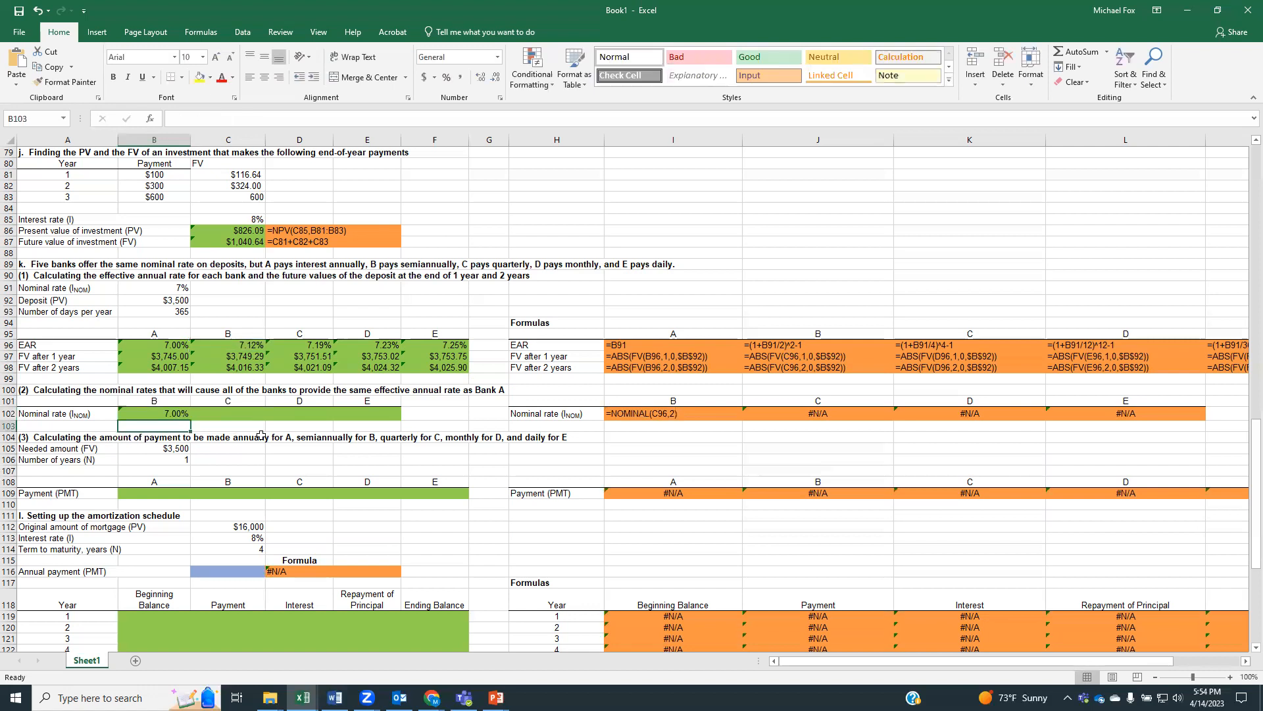
Replace the effective rate reference in bank B's nominal rate formula in B102 with B91
left_click(169, 413)
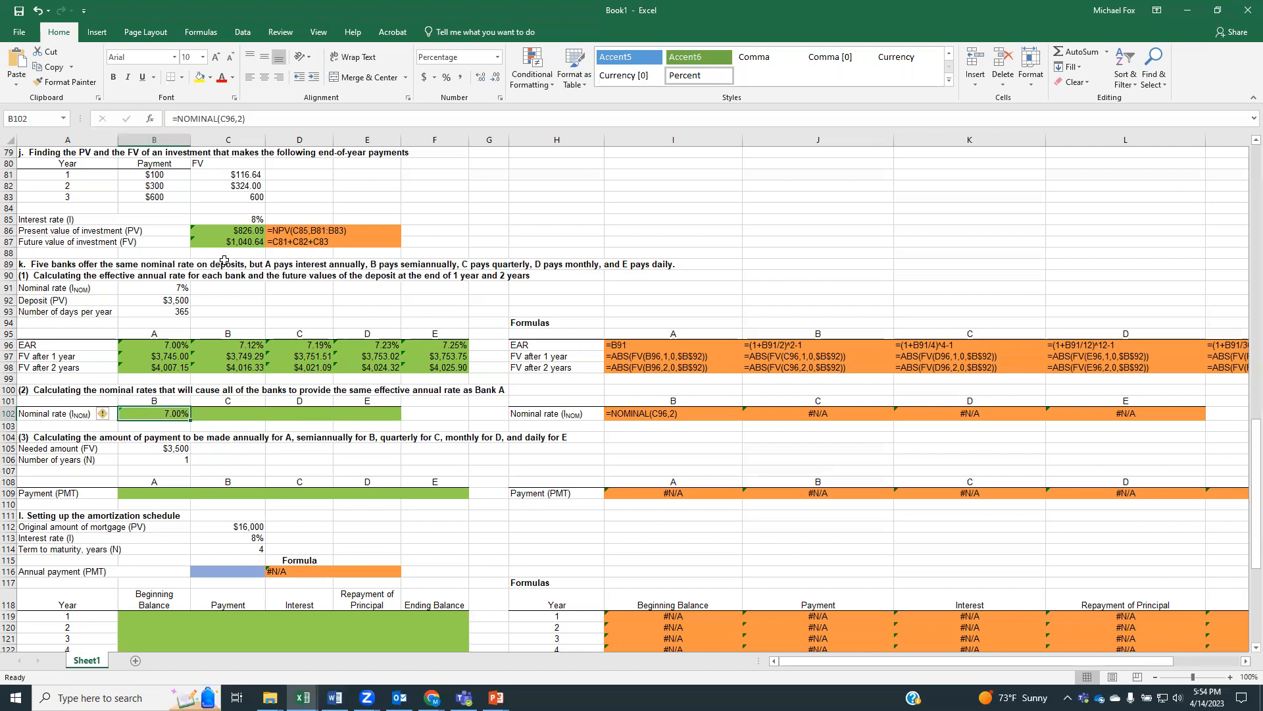
double_click(232, 118)
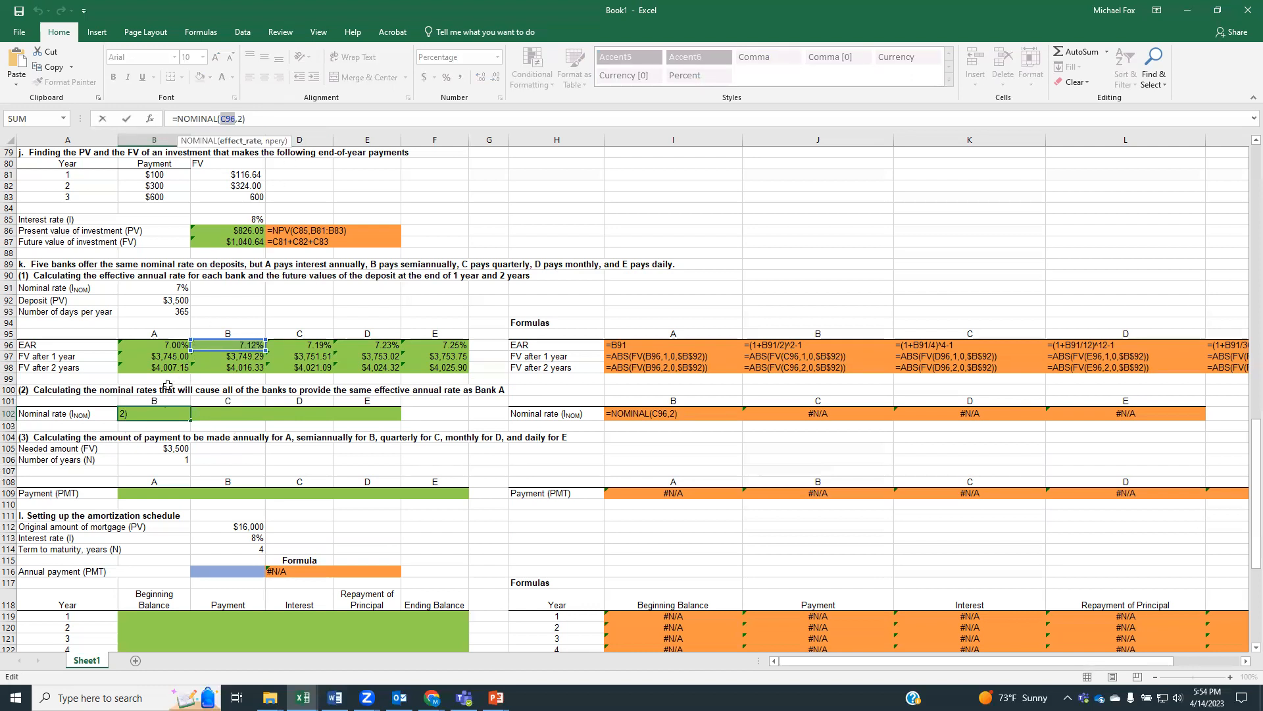
left_click(164, 286)
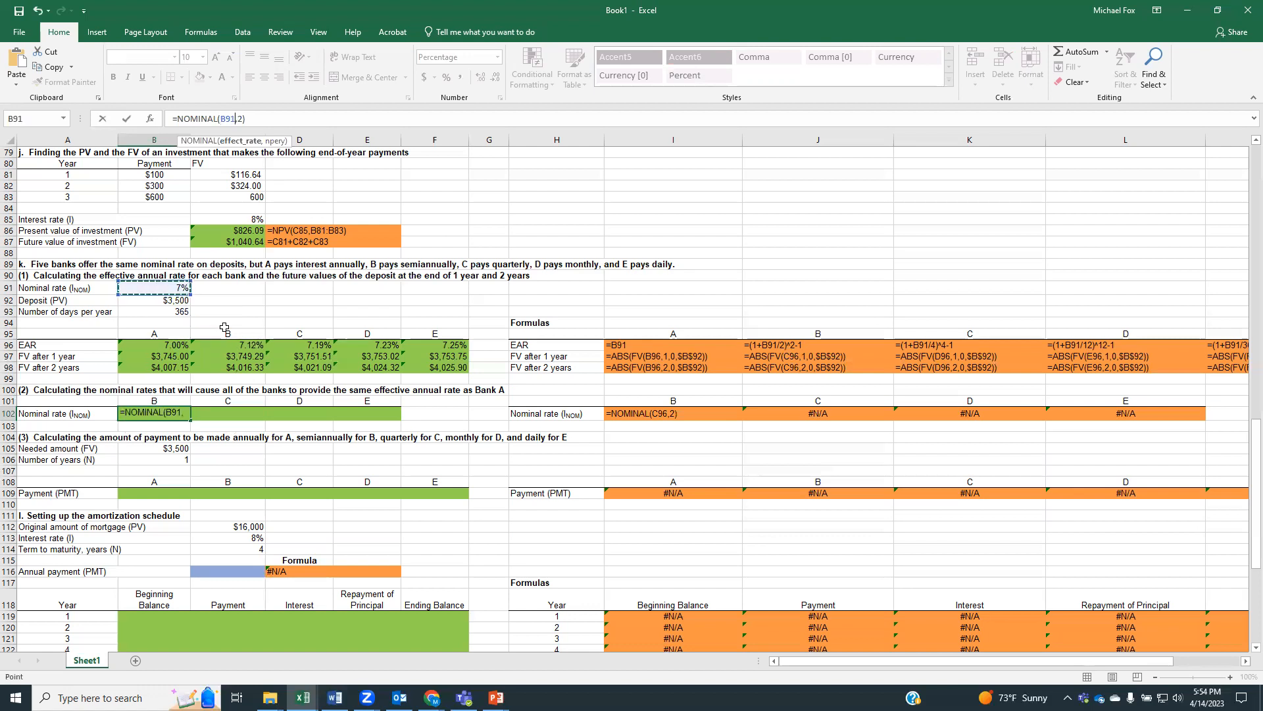
key("Return")
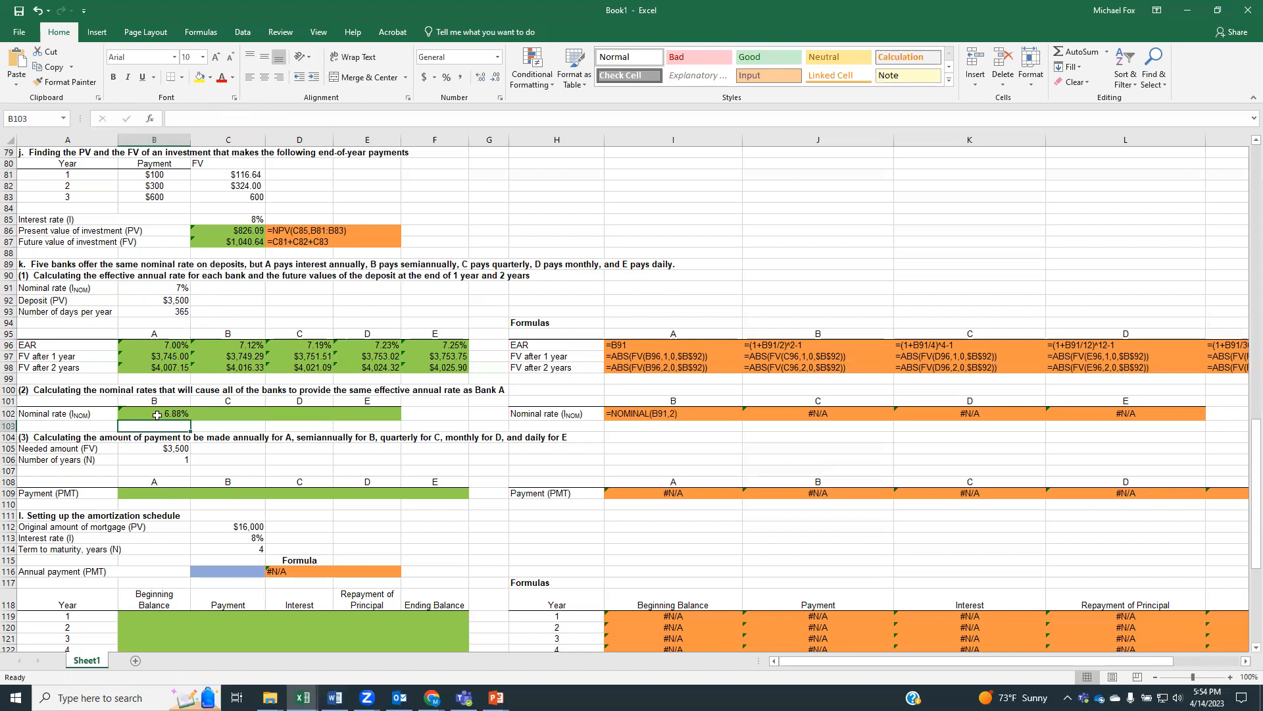
Calculate bank C's nominal rate with quarterly compounding in C102 using =NOMINAL(B91,4)
left_click(227, 412)
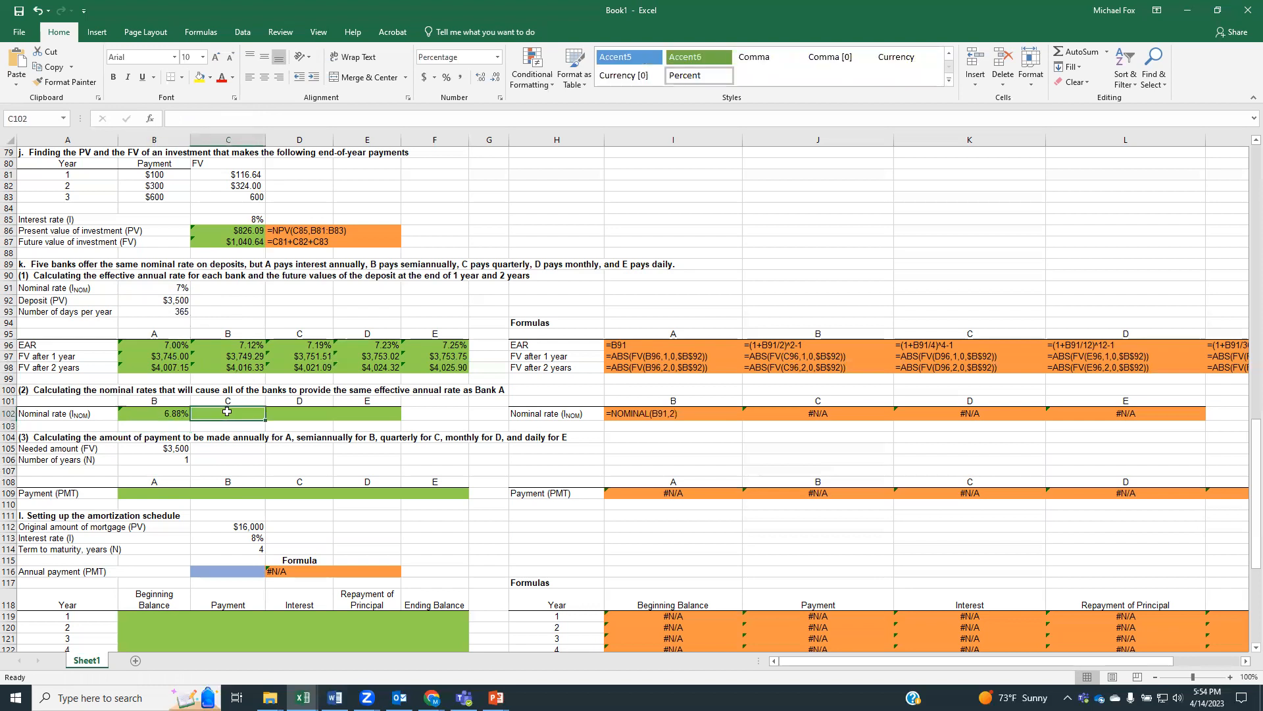
type("=nom")
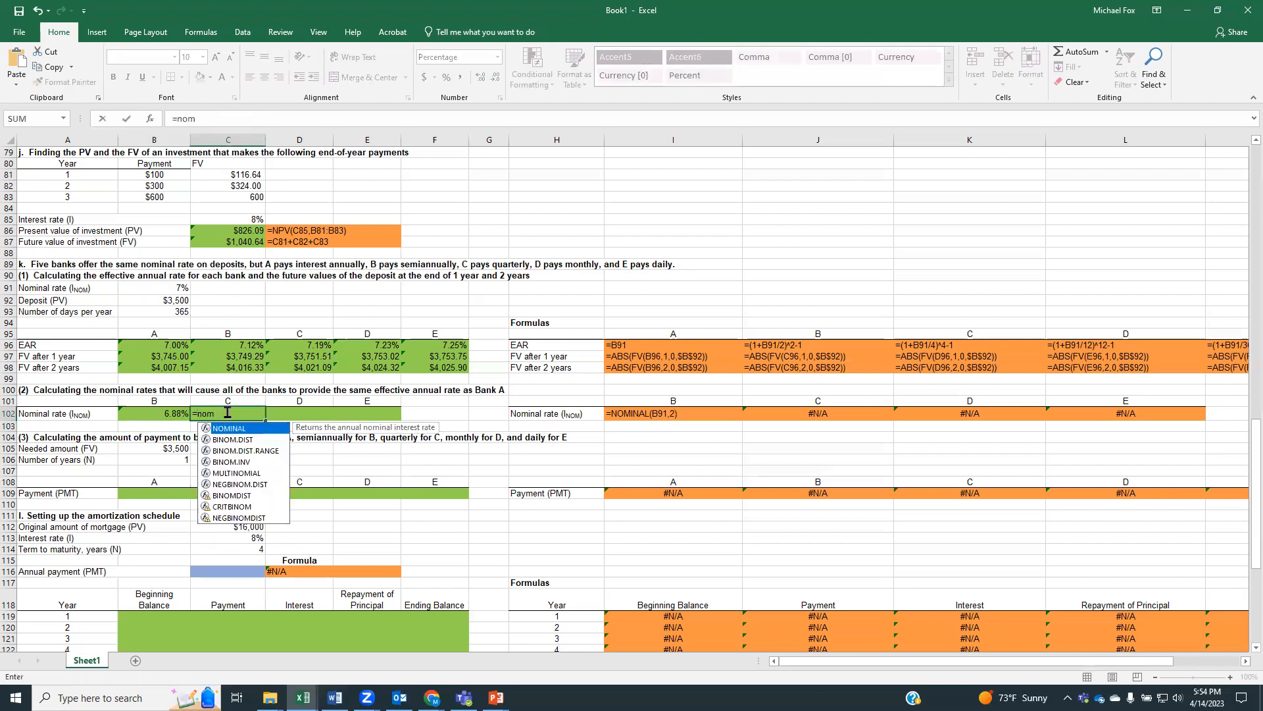
double_click(230, 429)
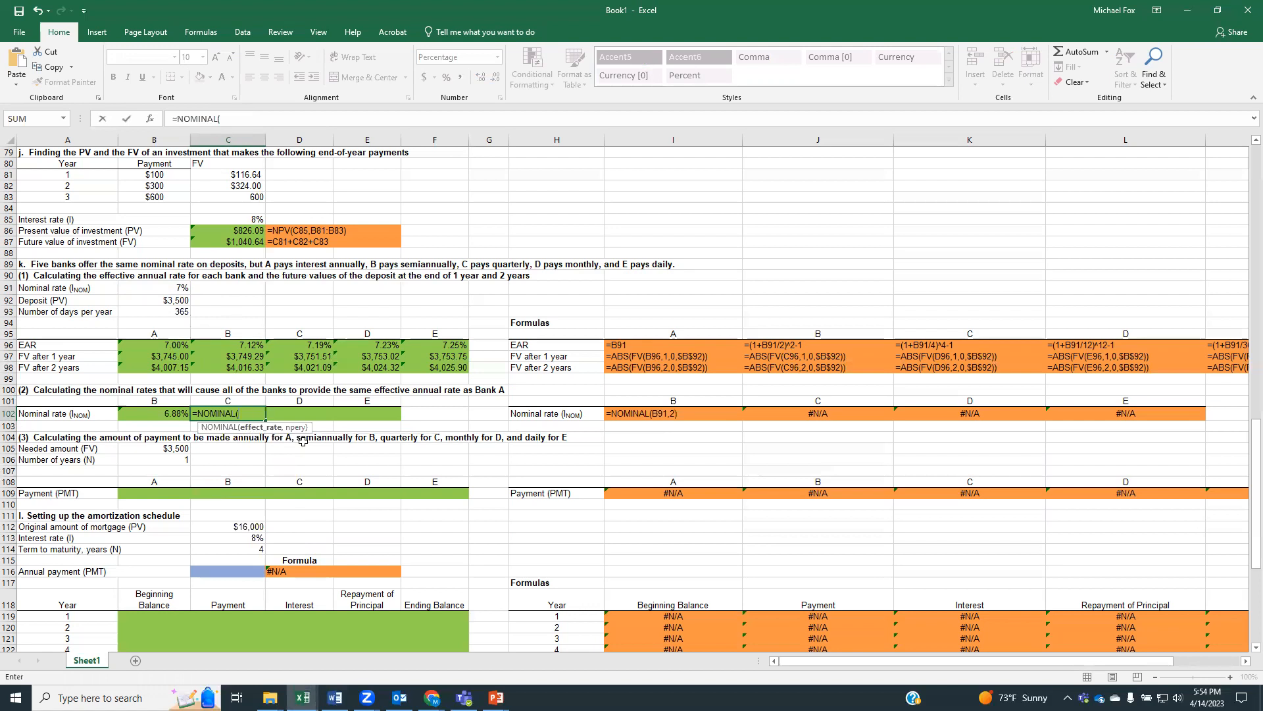
left_click(174, 290)
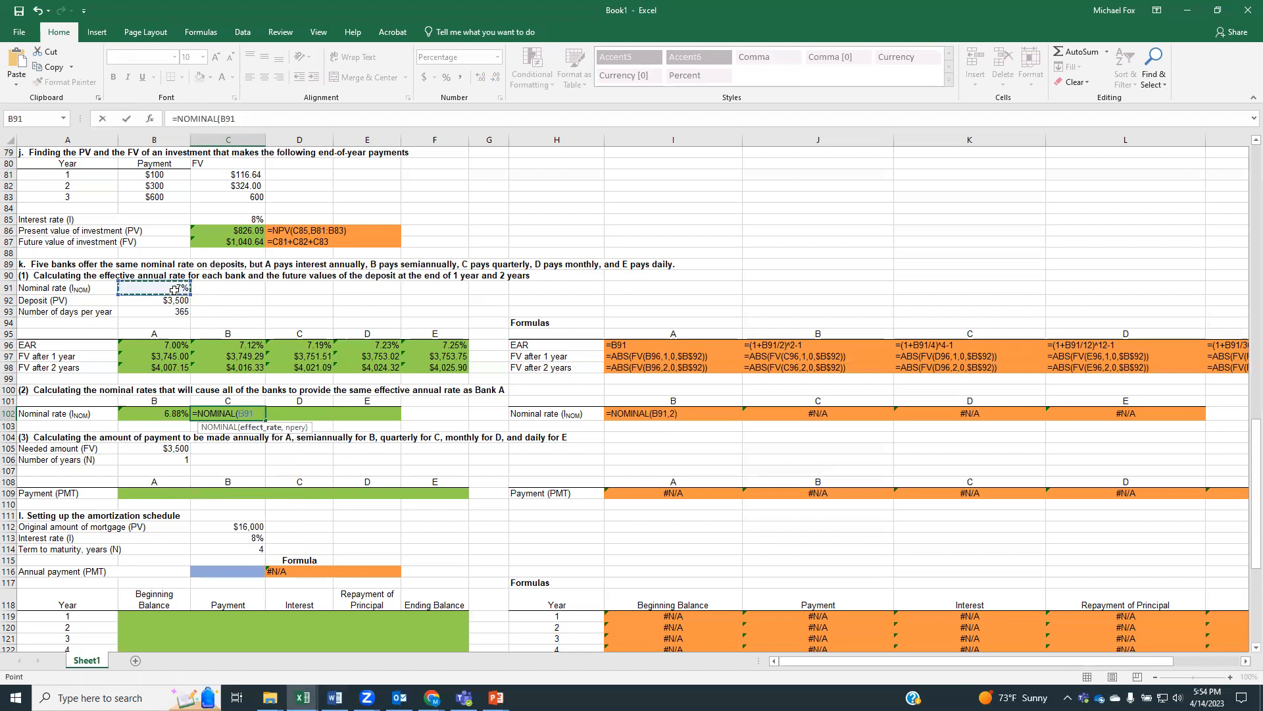
type(",4)")
key("Return")
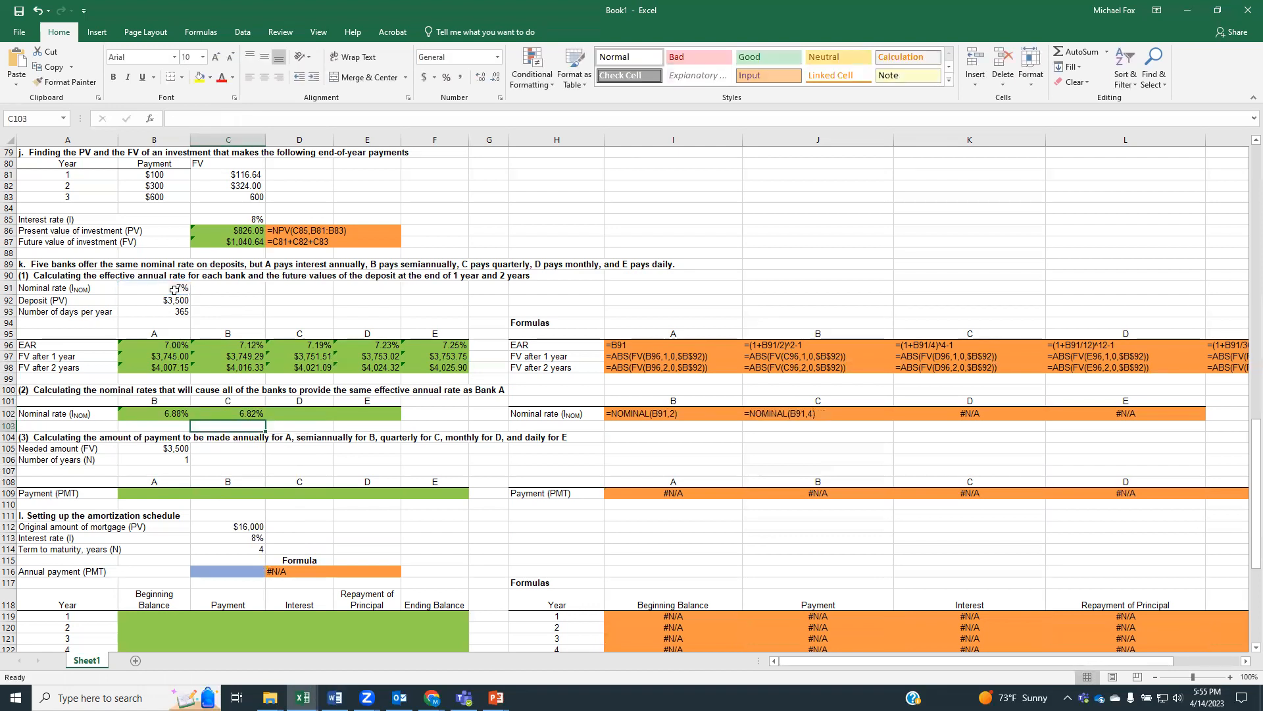
Calculate bank D's nominal rate with monthly compounding in D102 using =NOMINAL(B91,12)
left_click(289, 410)
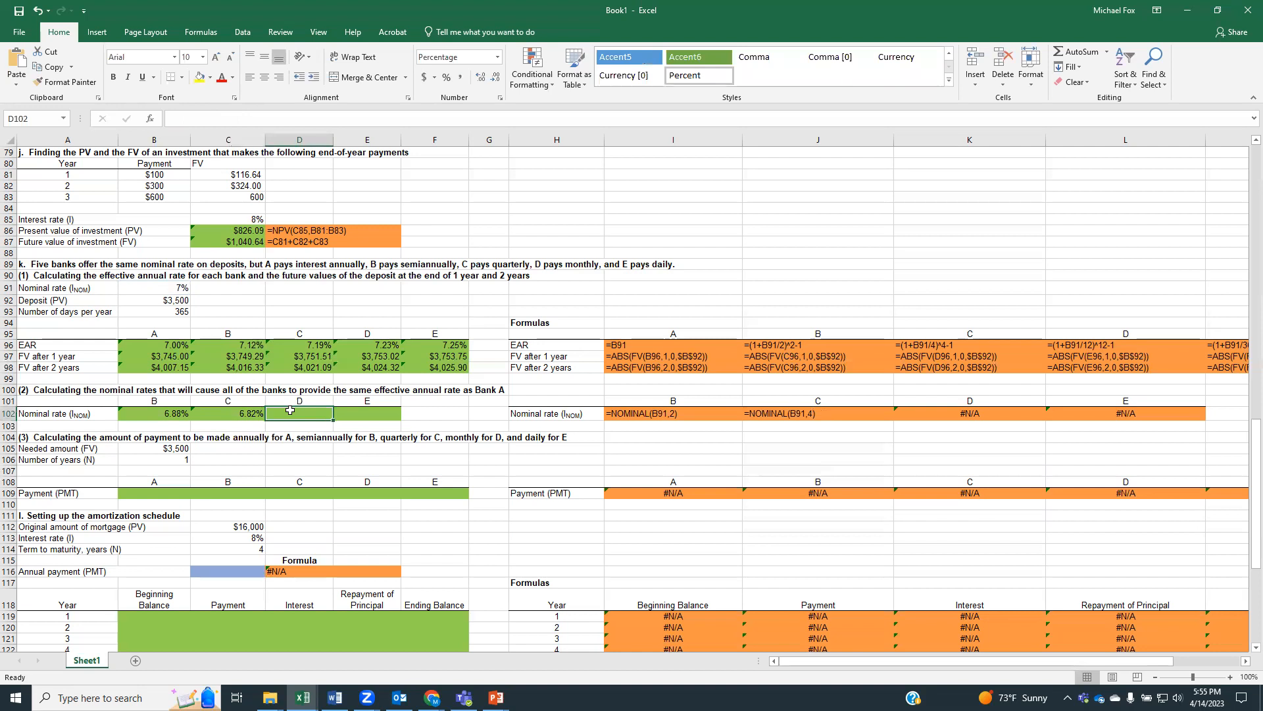
type("=")
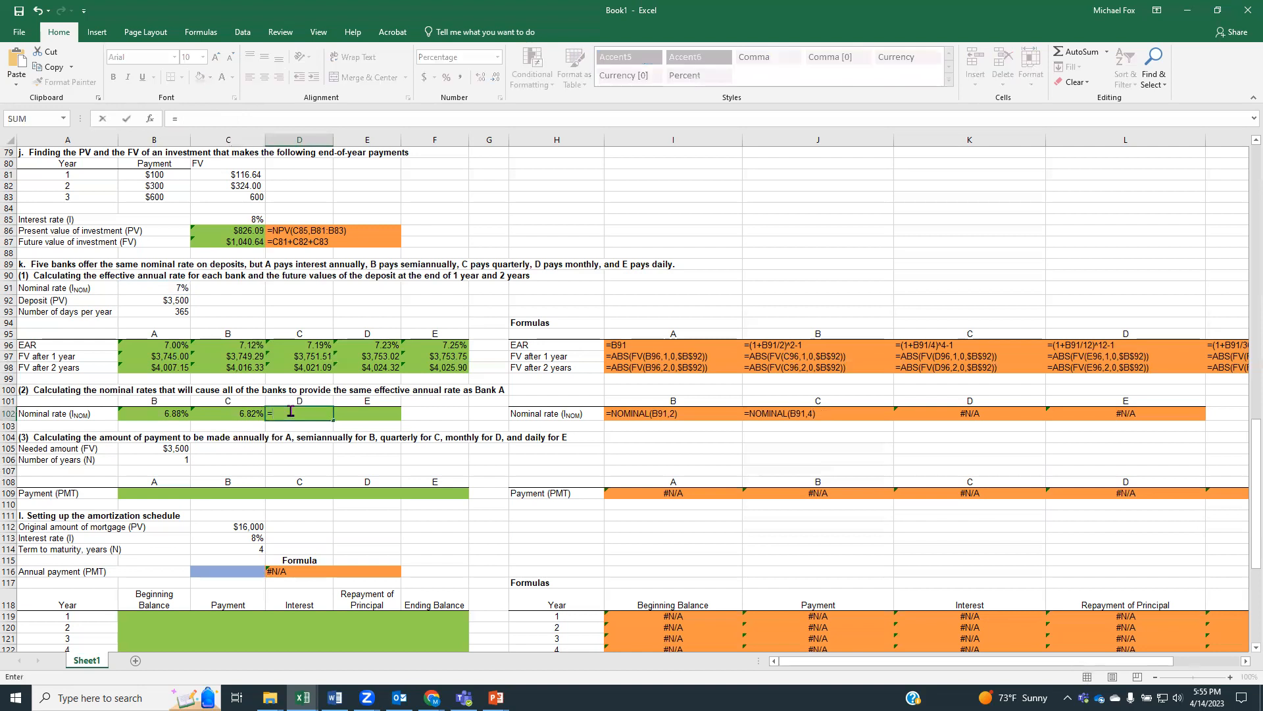
type("nom")
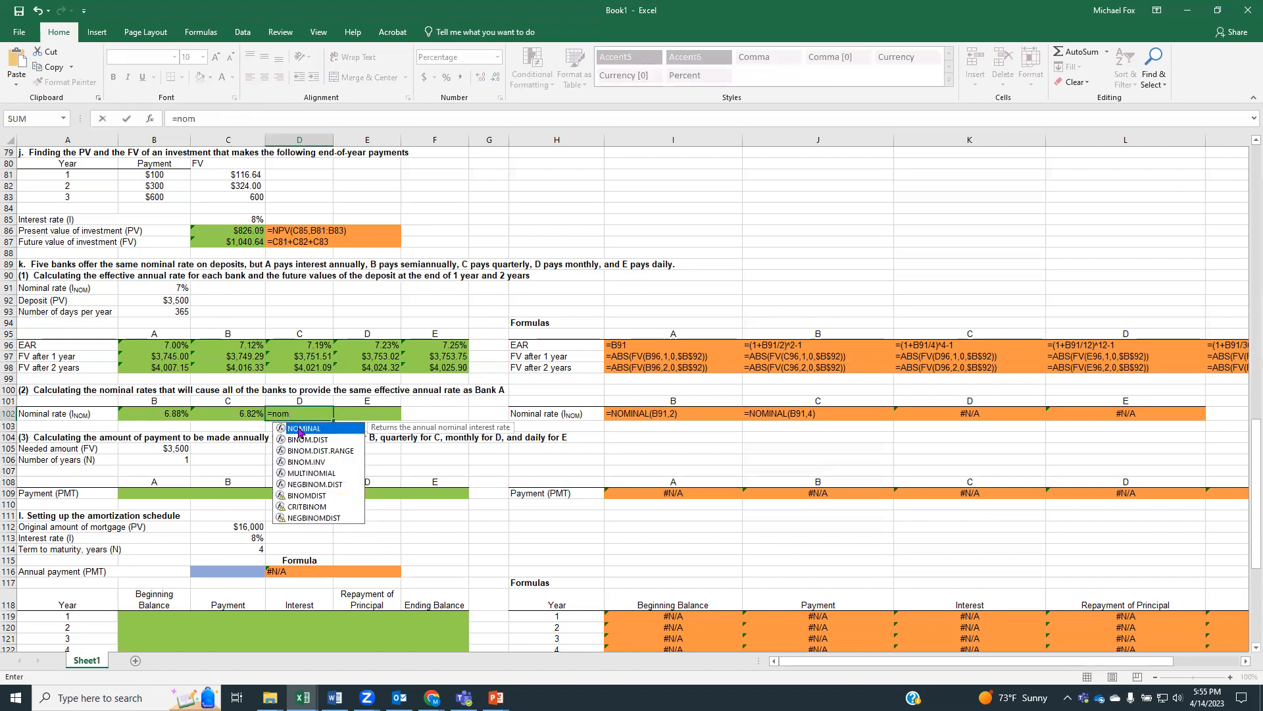
double_click(299, 428)
left_click(171, 287)
type(",")
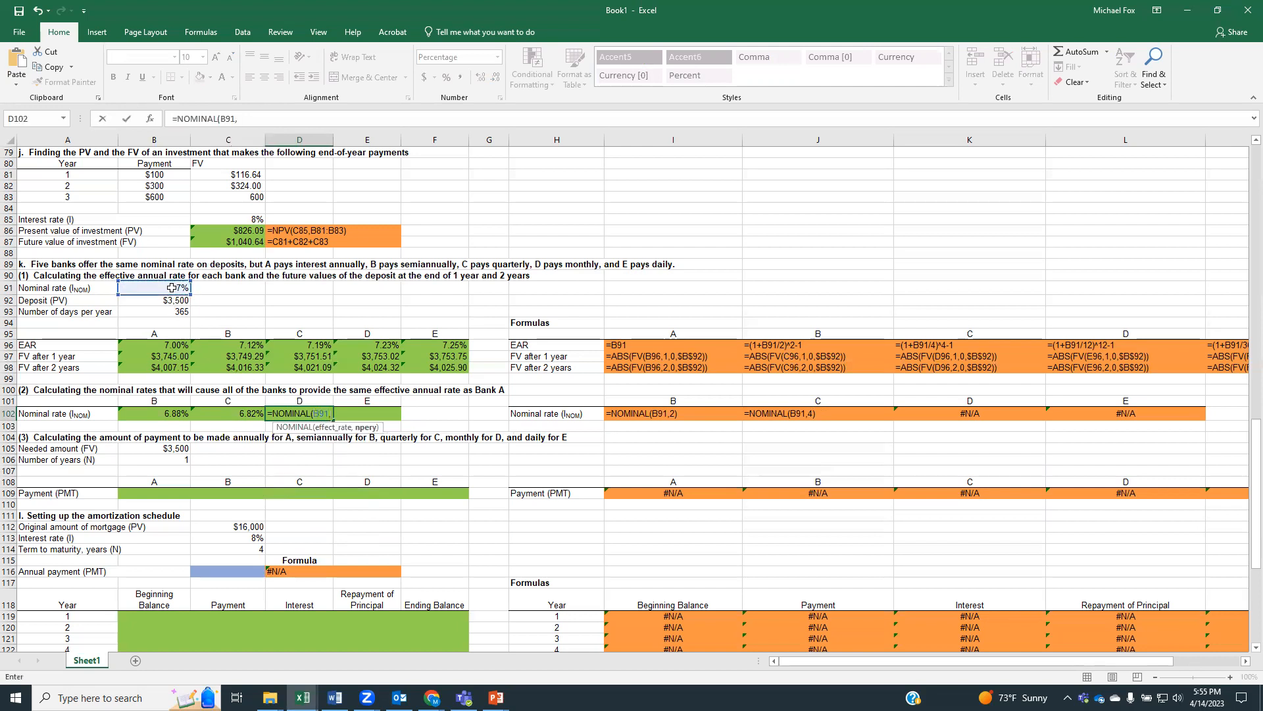
type("12)")
key("Return")
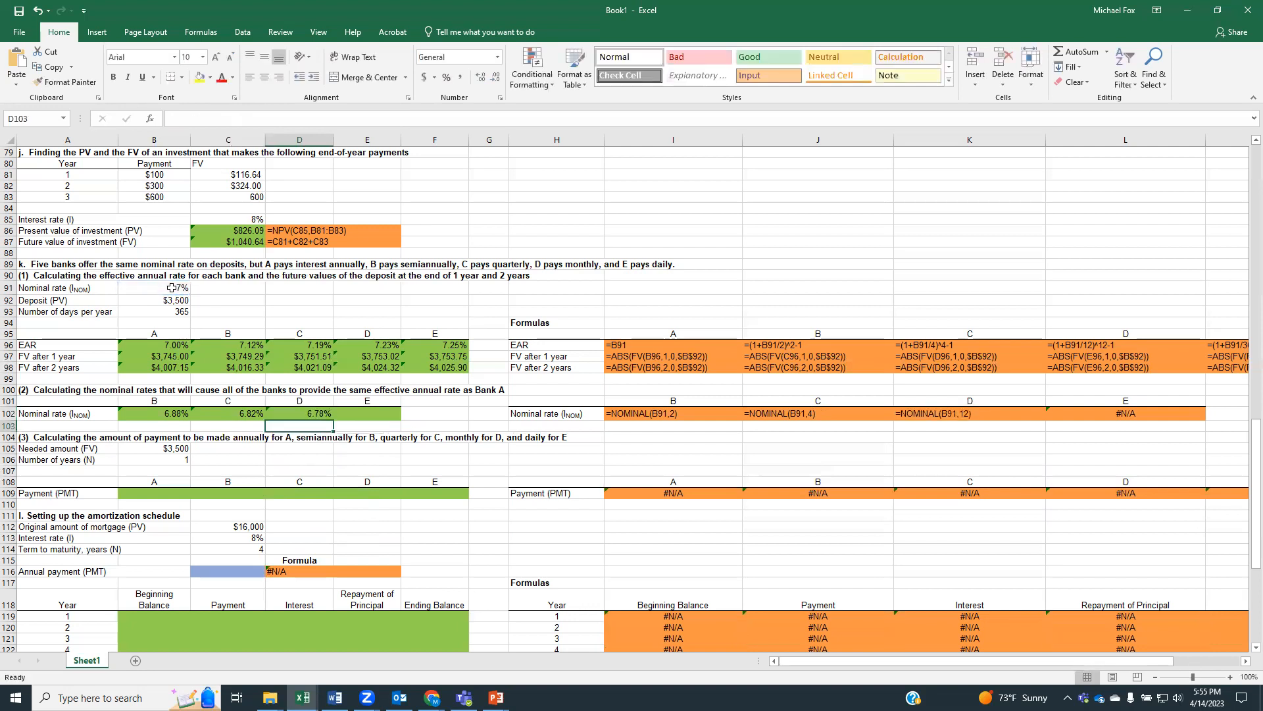
Calculate bank E's nominal rate with daily compounding in E102 using =NOMINAL(B91,365)
left_click(371, 410)
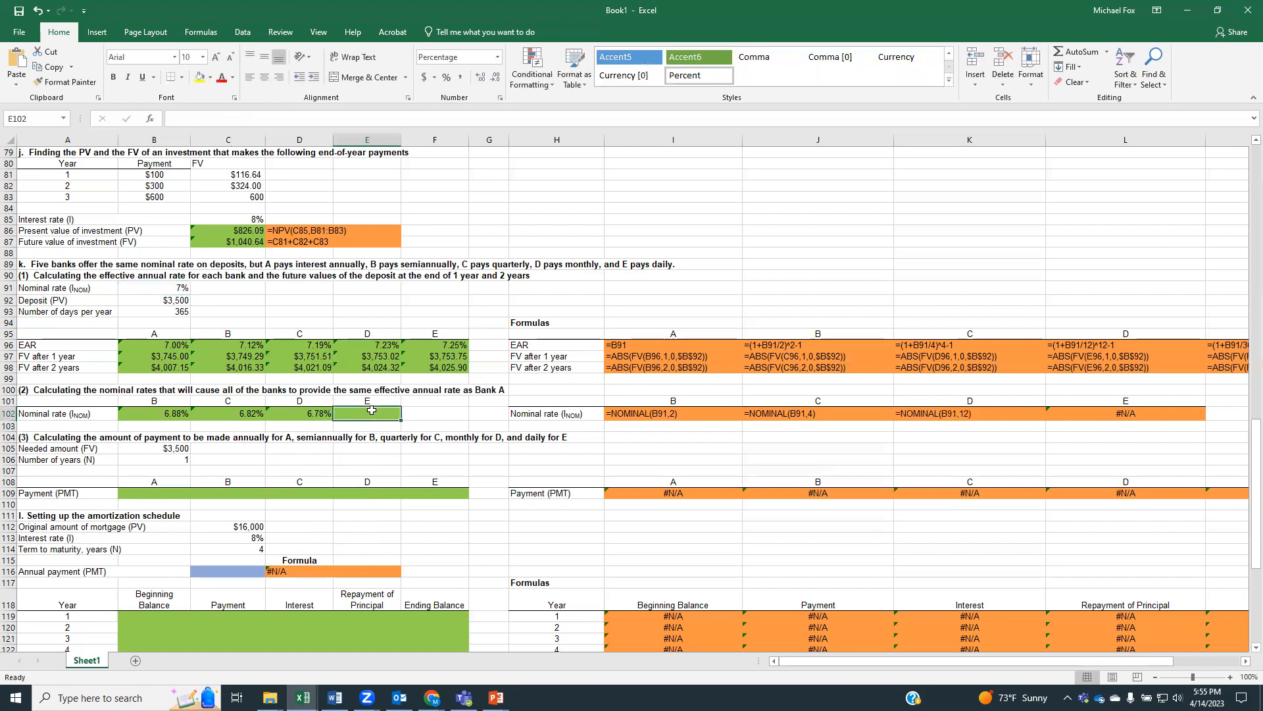
type("=nom")
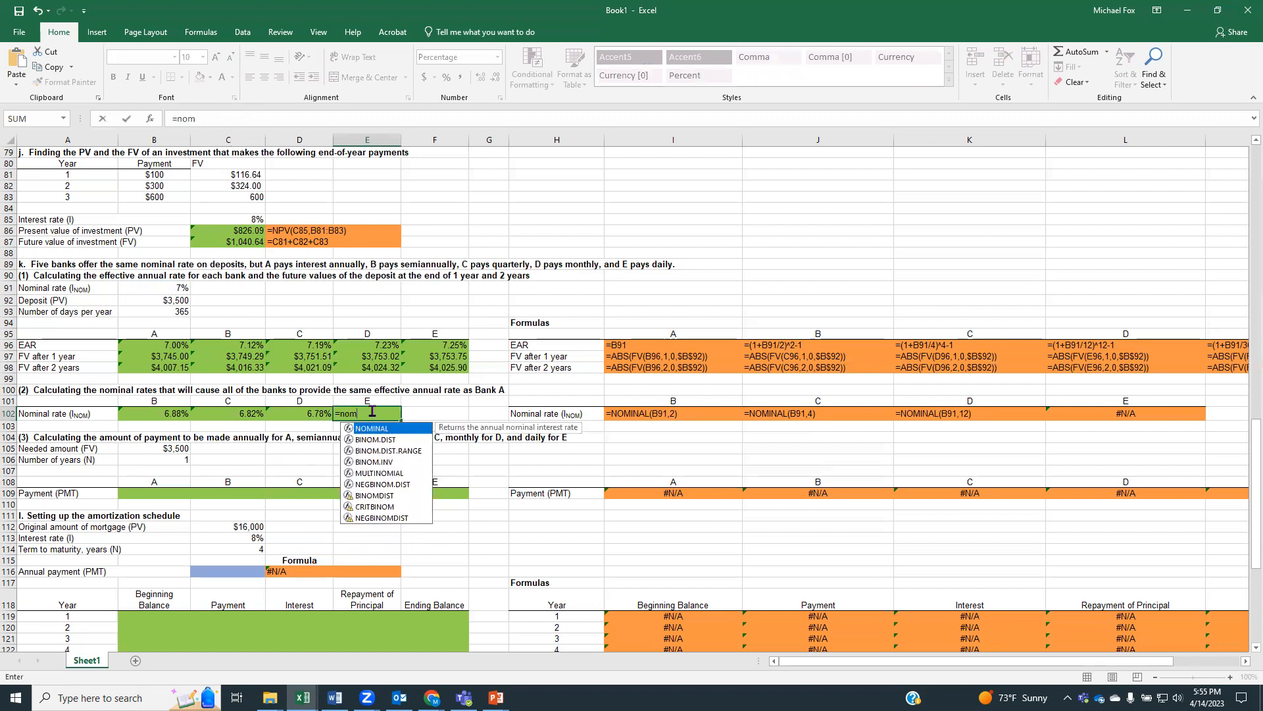
double_click(372, 428)
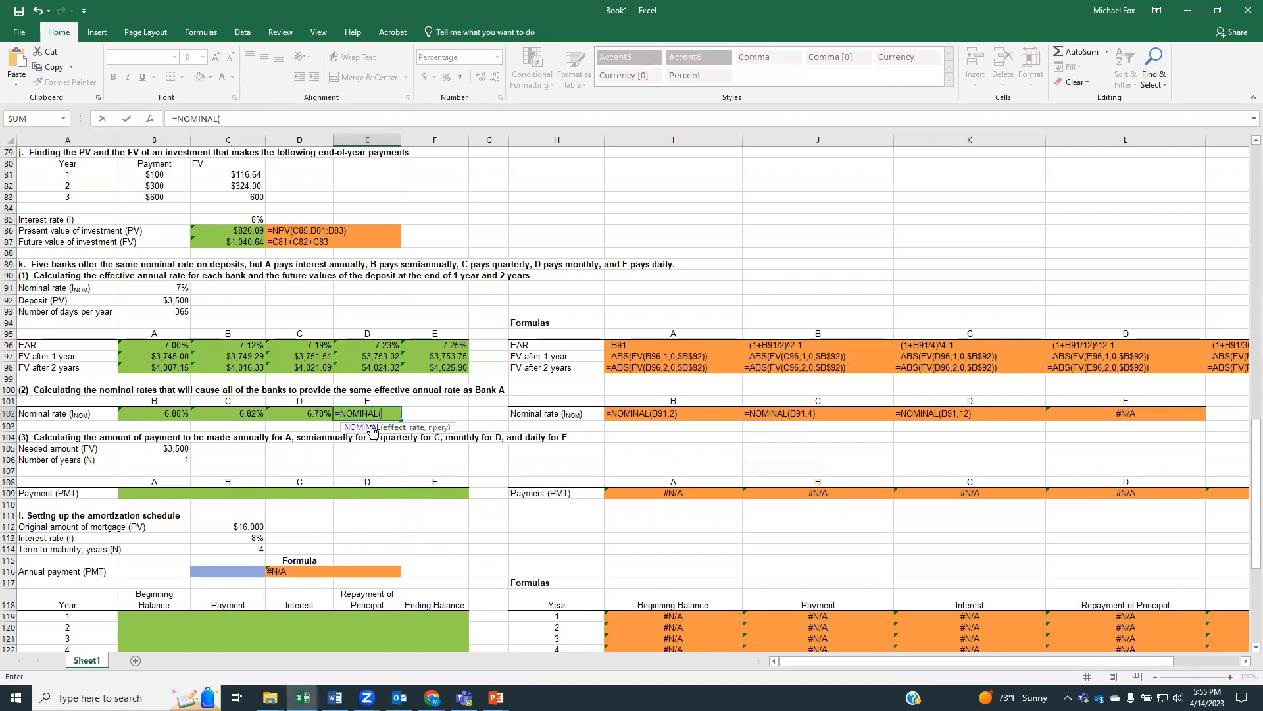
left_click(170, 286)
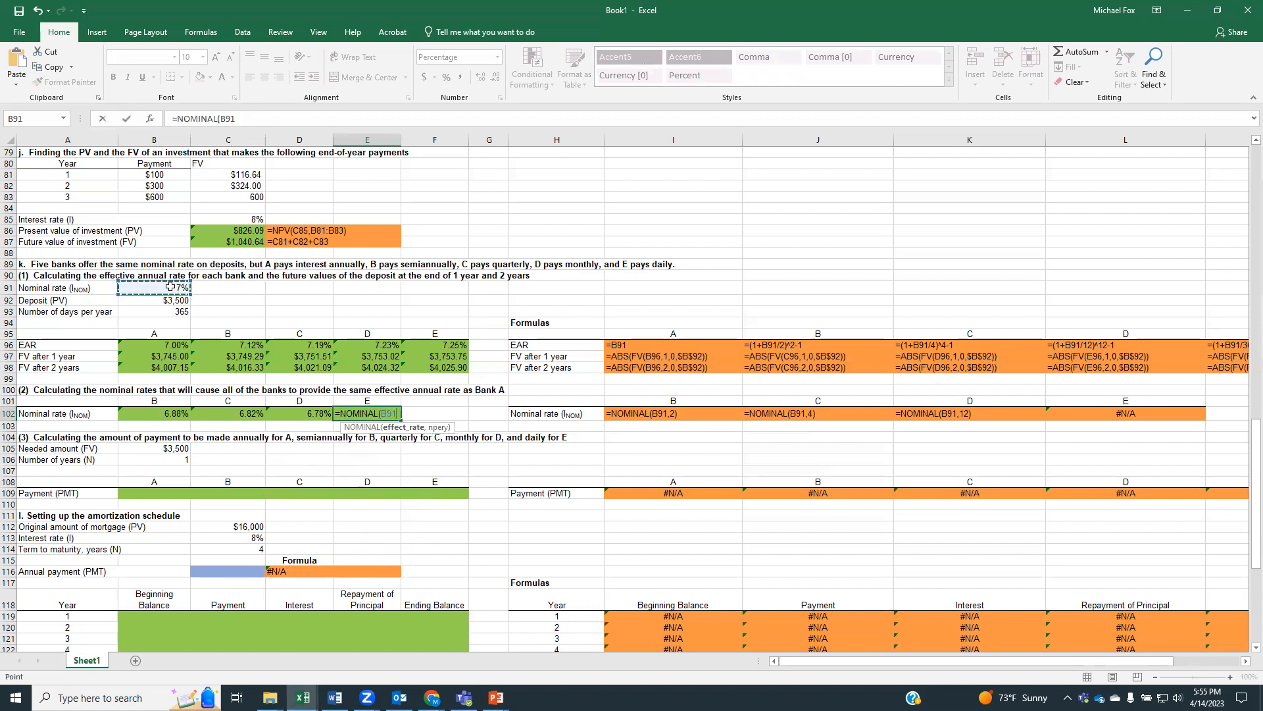
type(",365)")
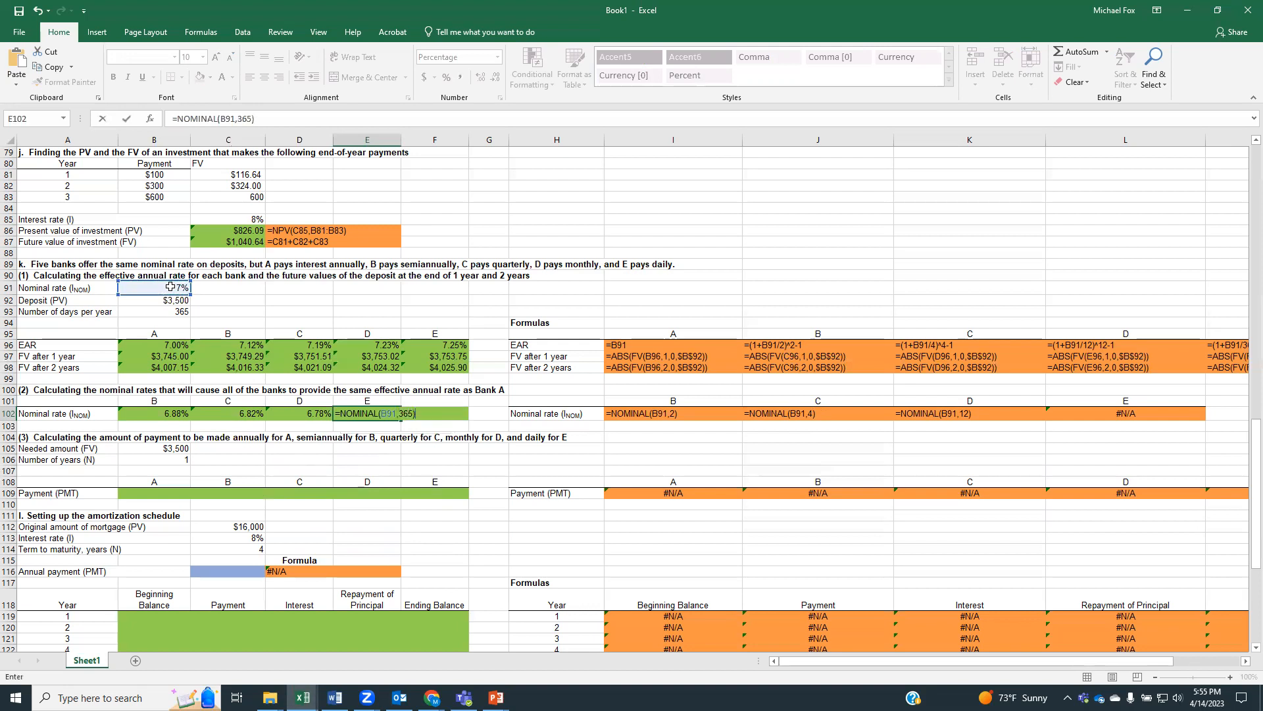
key("Return")
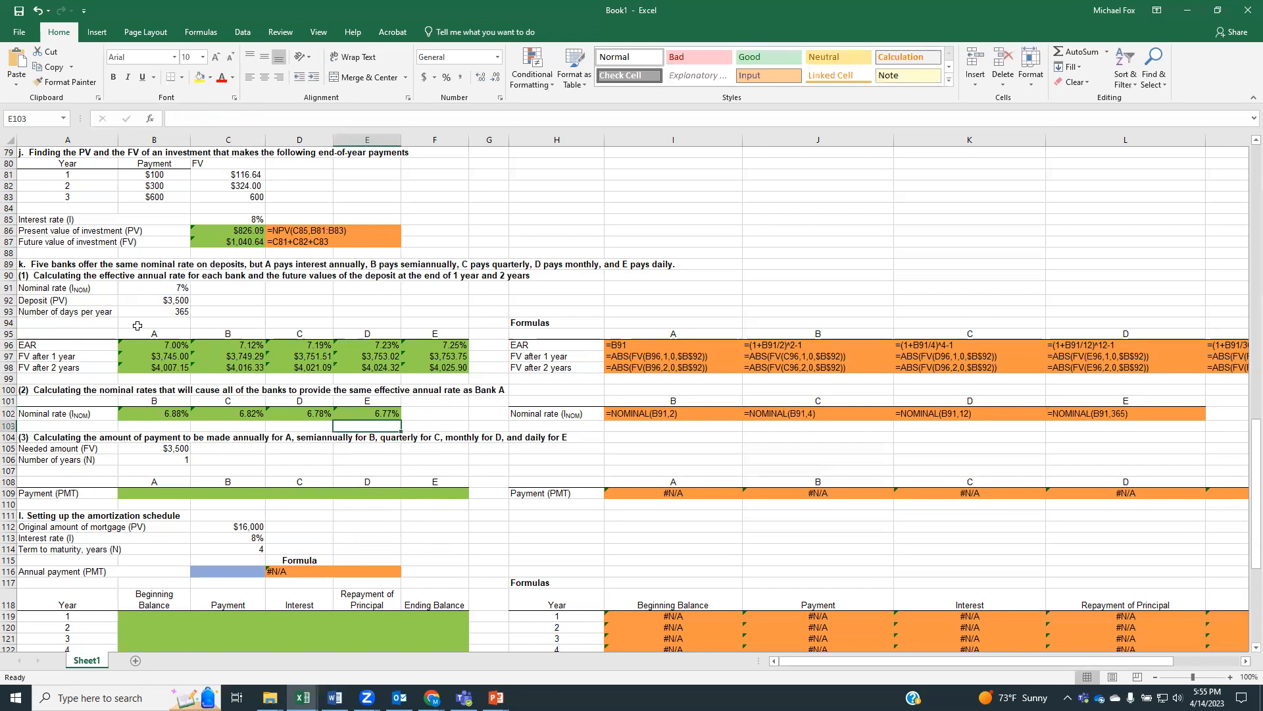
scroll(221, 410, "down", 5)
scroll(221, 410, "down", 1)
scroll(220, 410, "up", 2)
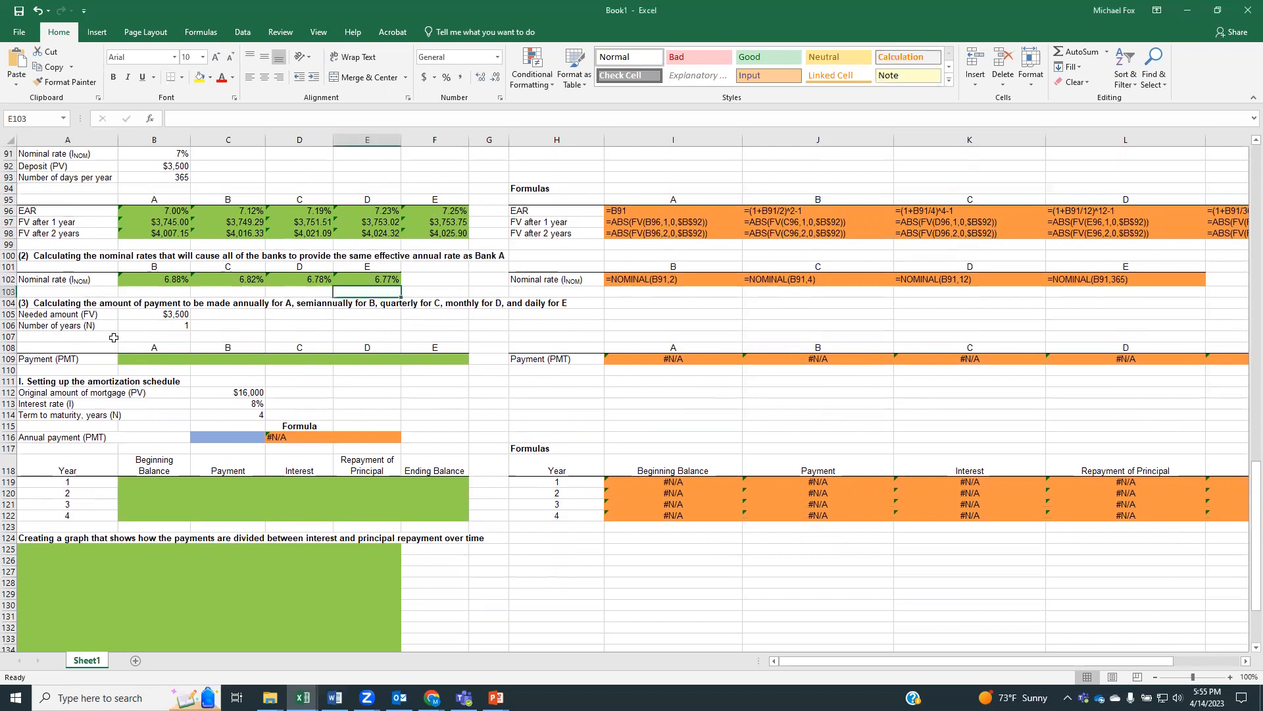
scroll(113, 337, "up", 1)
scroll(113, 337, "up", 11)
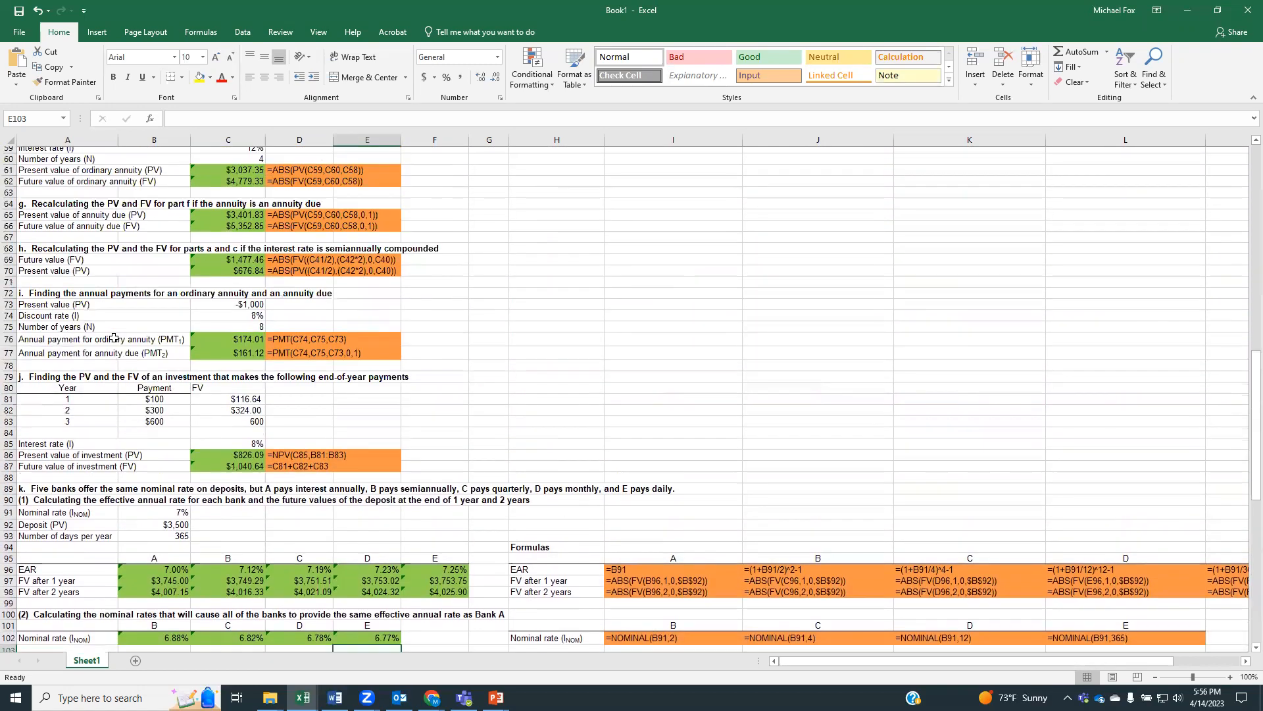
scroll(113, 336, "up", 3)
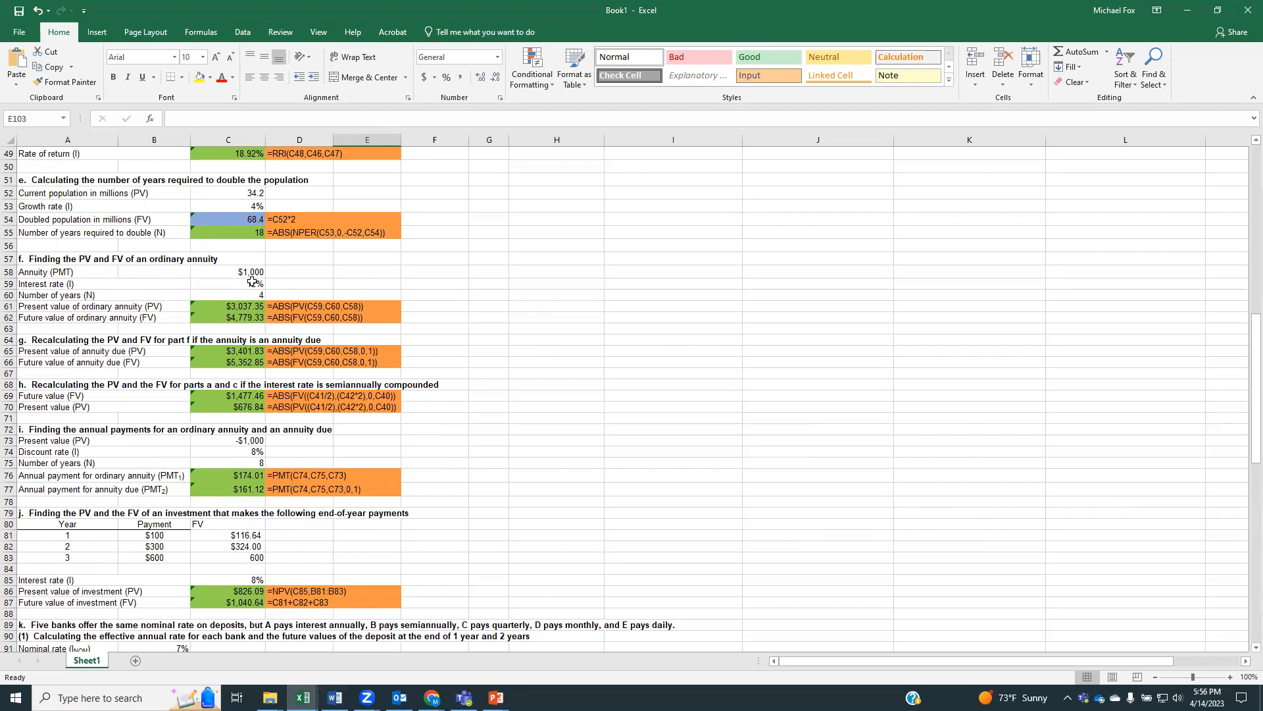
scroll(252, 282, "down", 4)
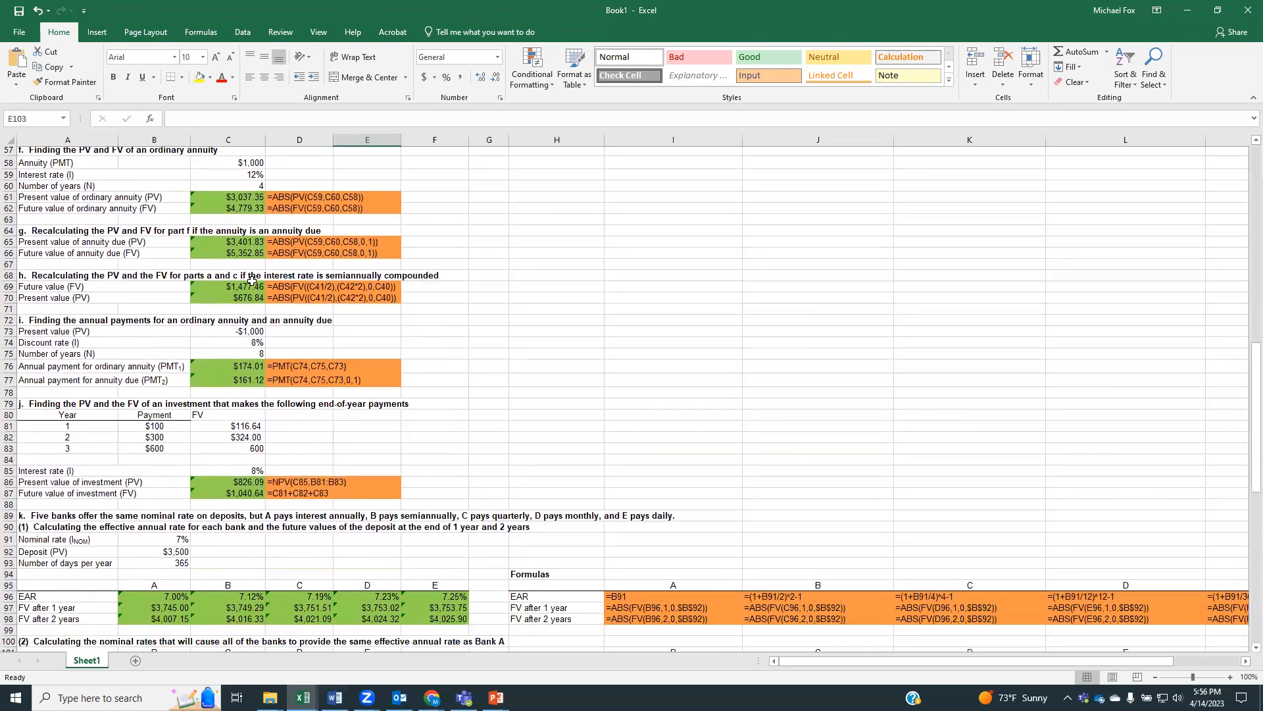
scroll(281, 370, "down", 7)
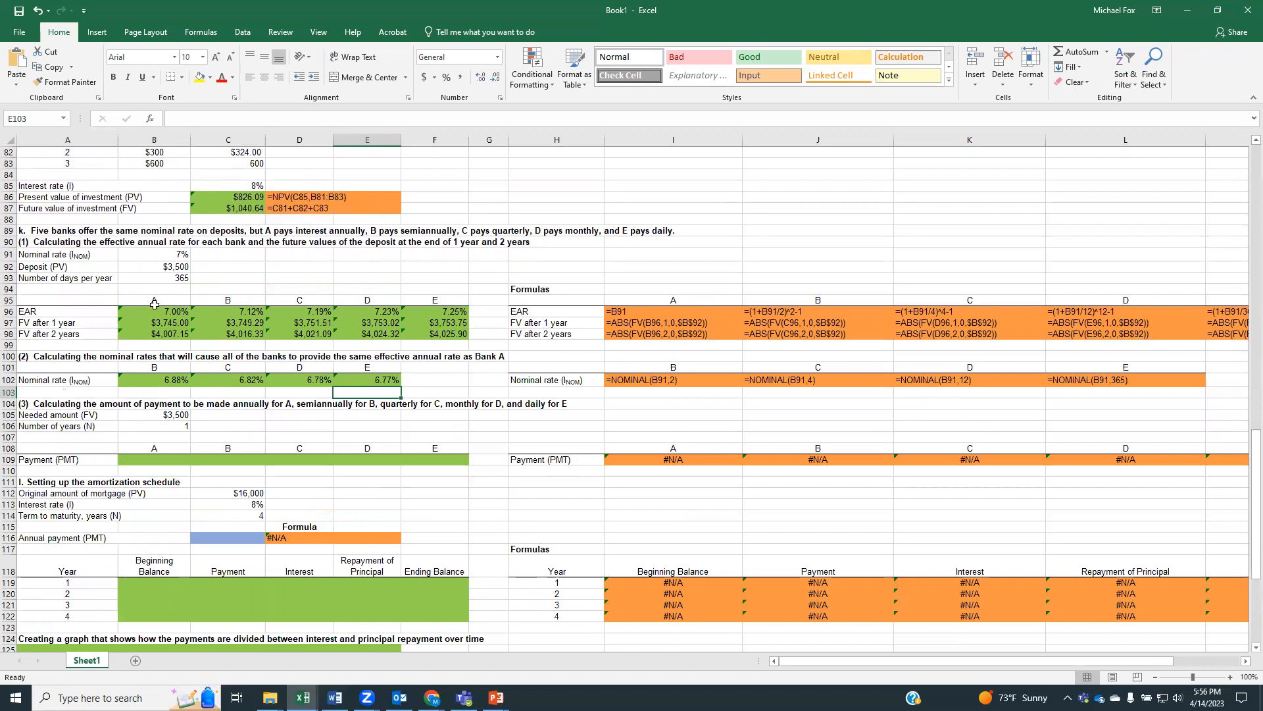
Calculate bank A's annual beginning-of-period payment in B109 using =ABS(PMT(B91,B106,0,B105,1))
left_click(156, 458)
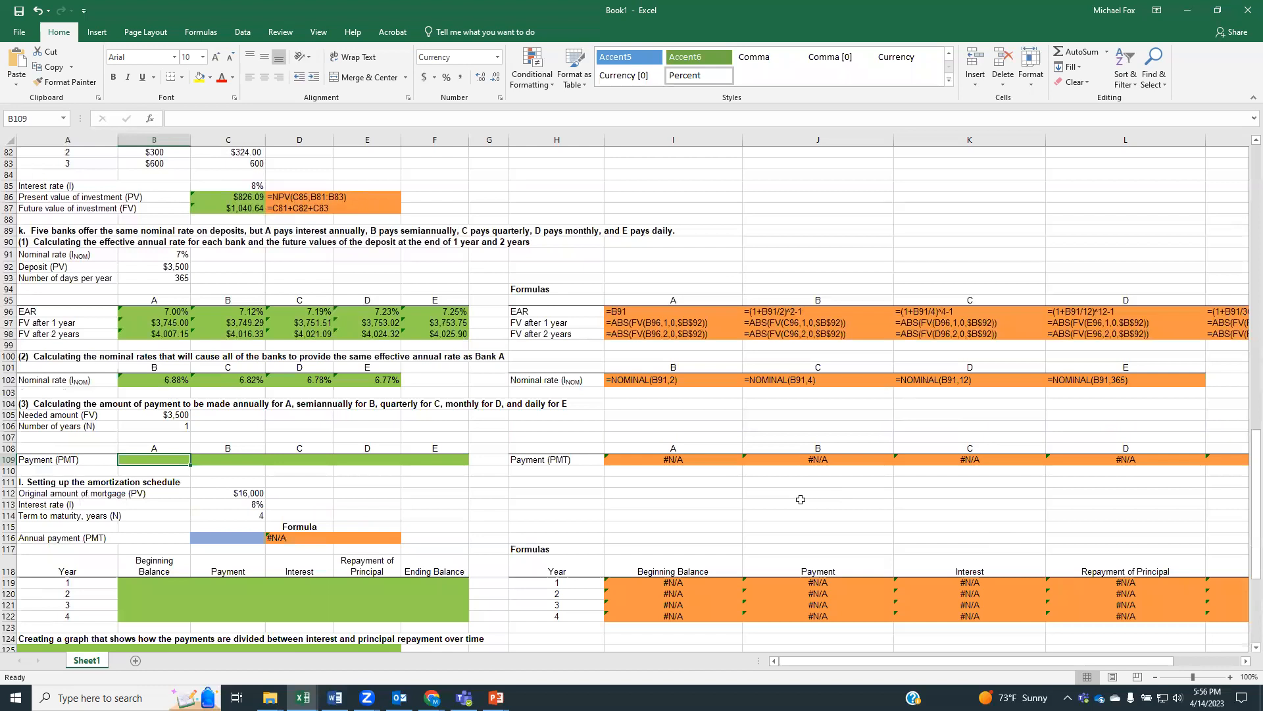
type("=abs")
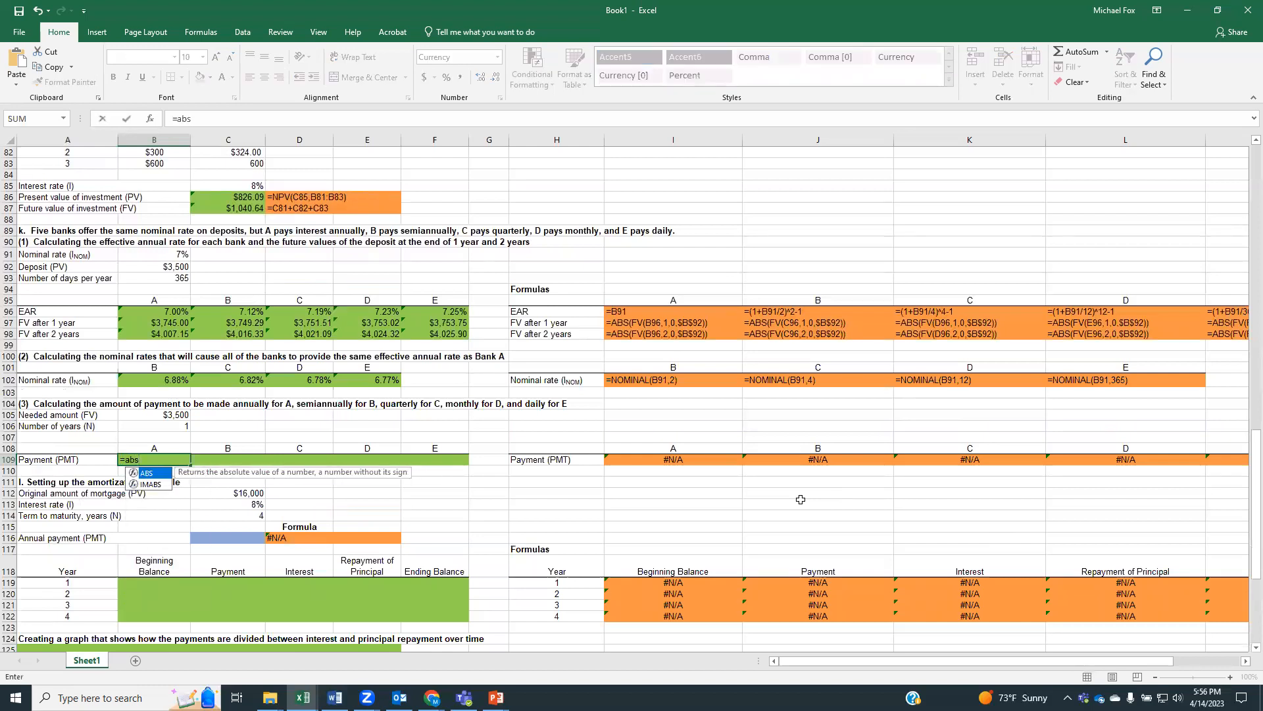
type("(pmt(")
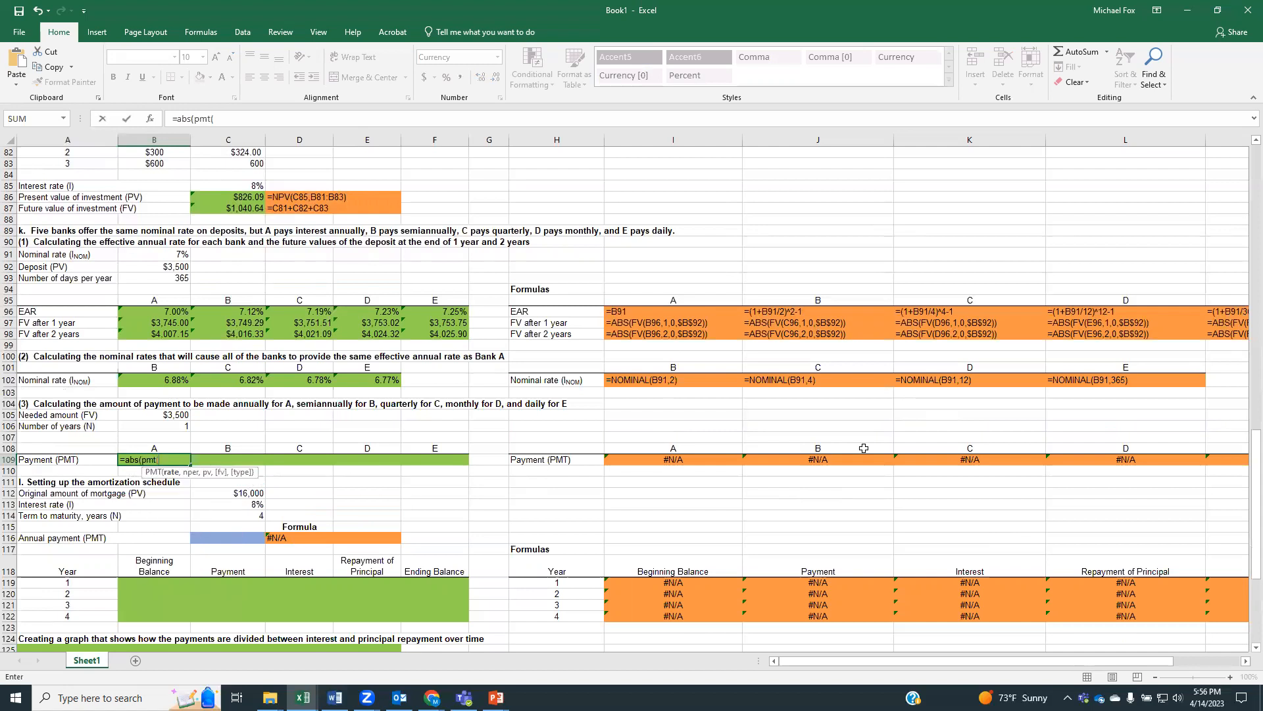
left_click(156, 256)
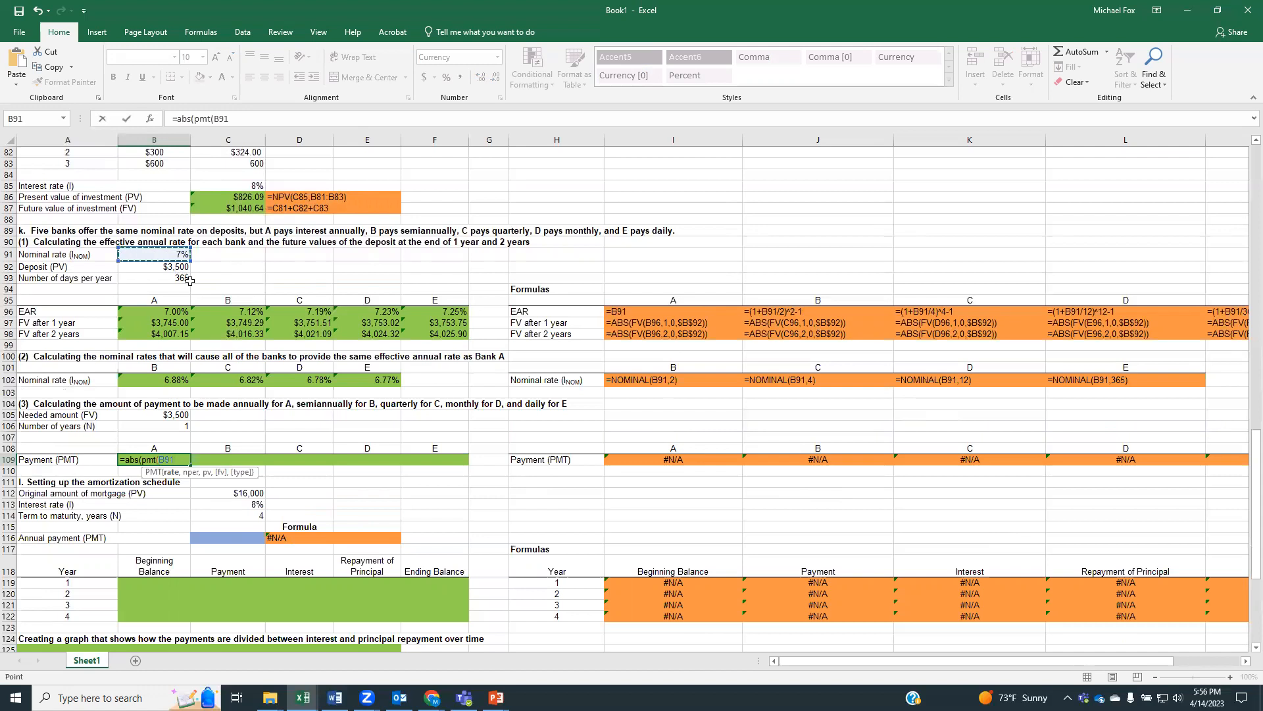
type(",")
left_click(150, 427)
type(",")
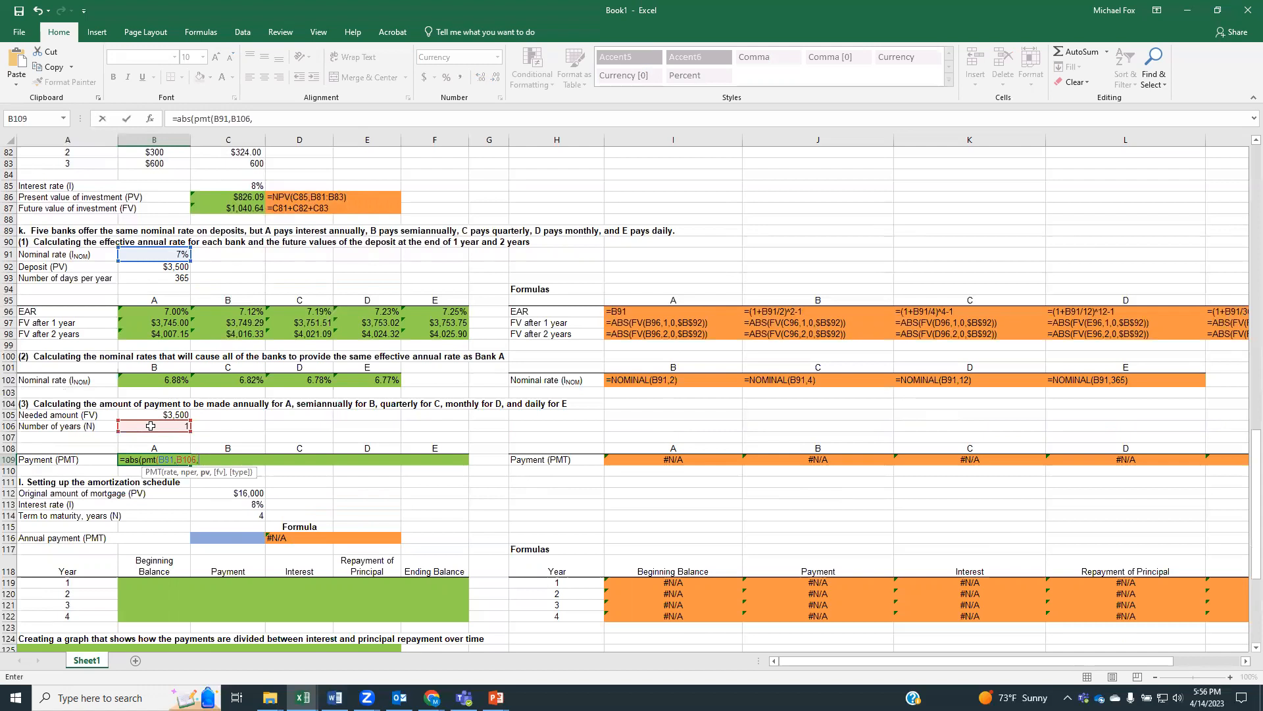
left_click(147, 414)
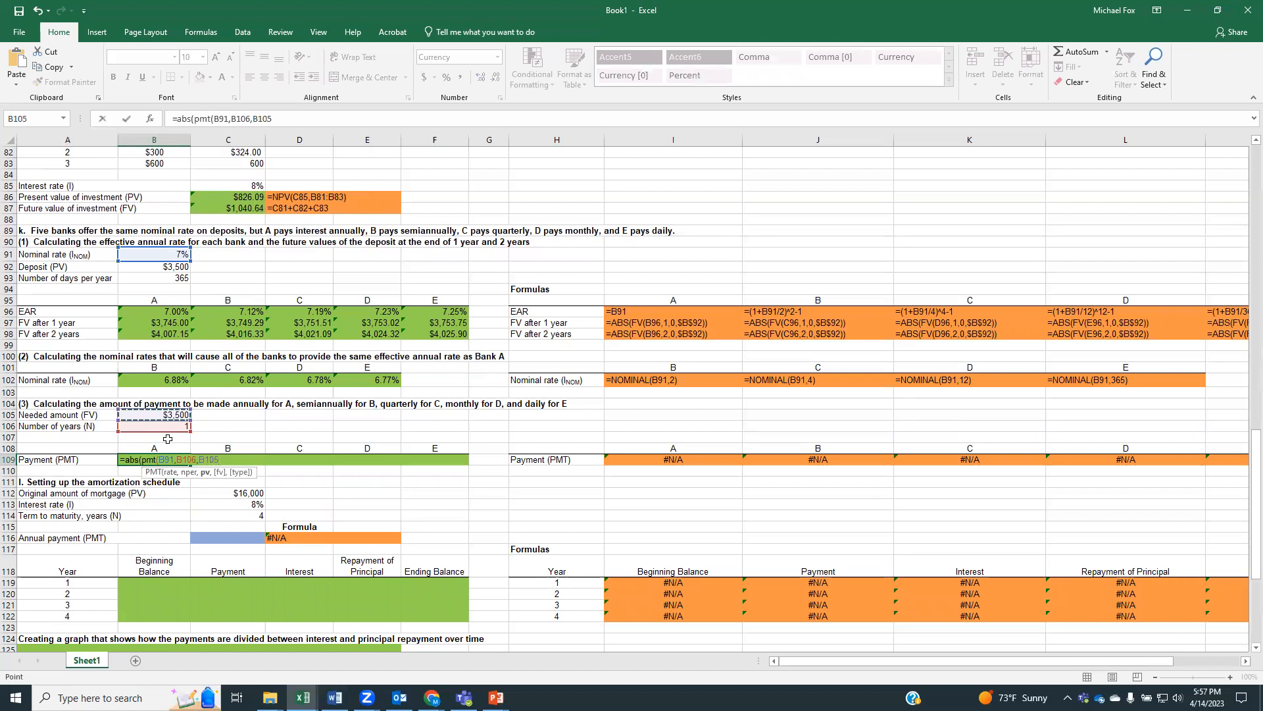
type(",")
double_click(210, 459)
type("0")
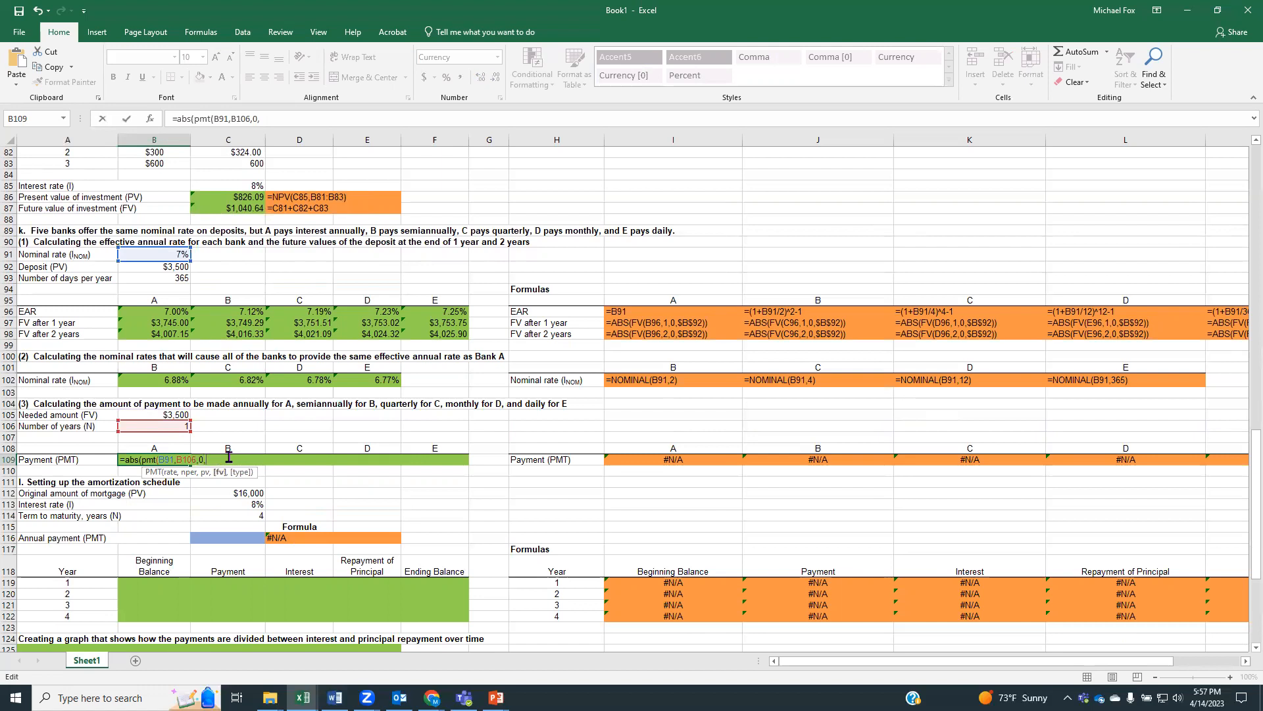
left_click(160, 413)
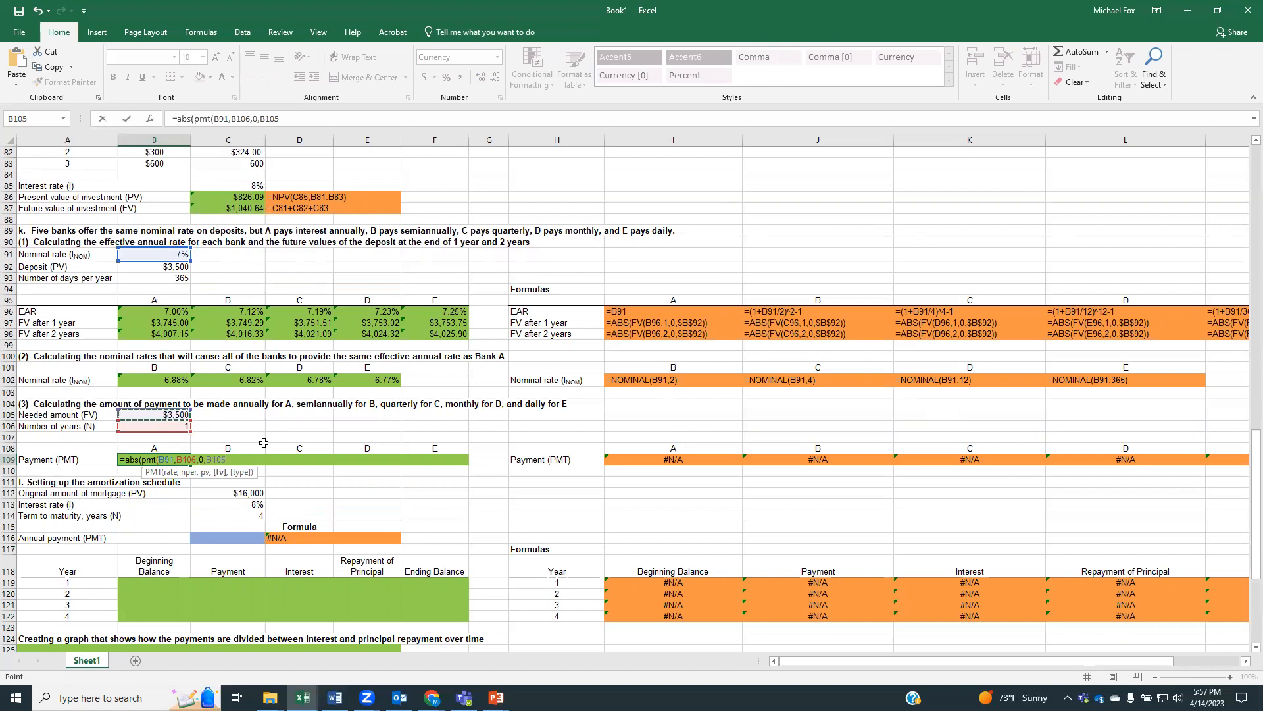
type(",")
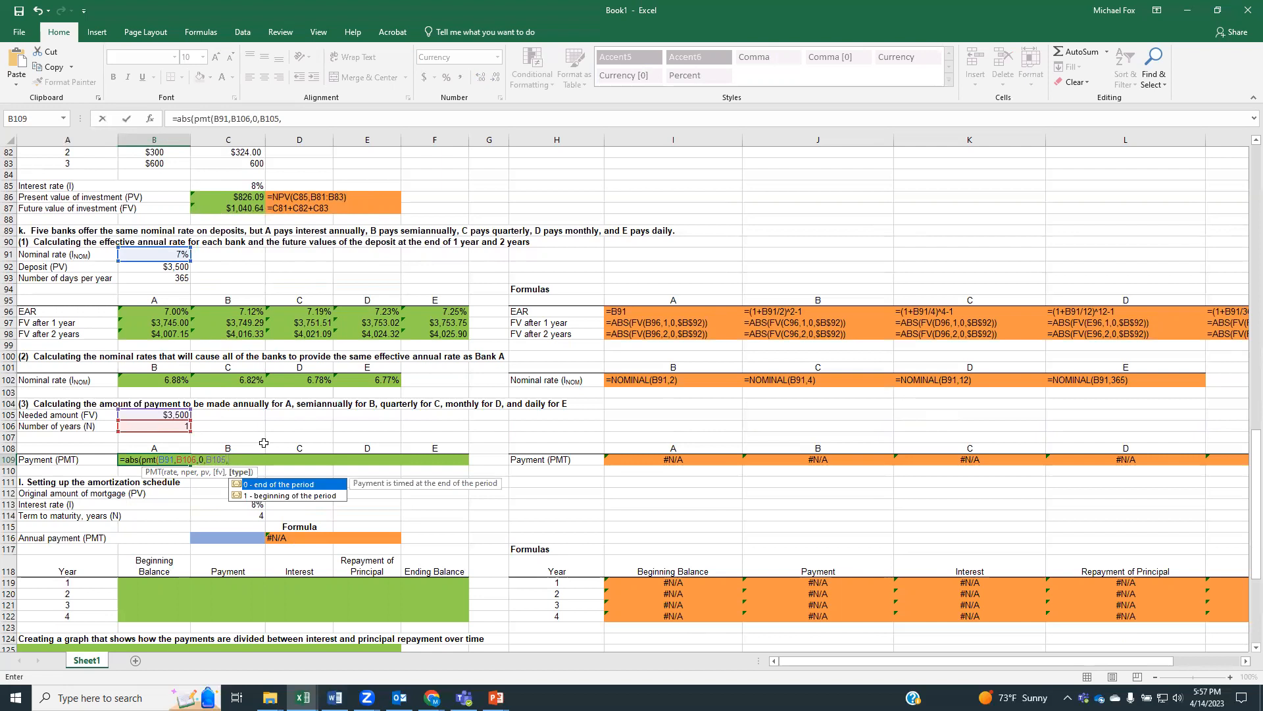
double_click(269, 497)
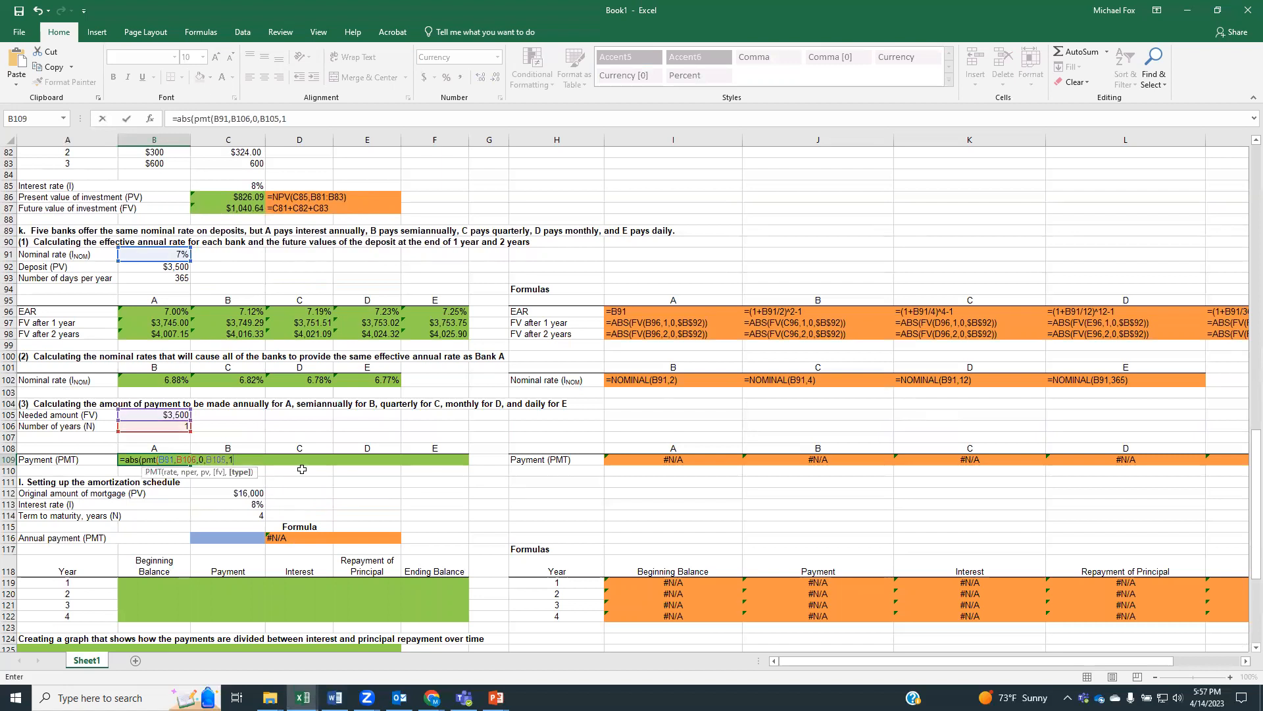
type(")")
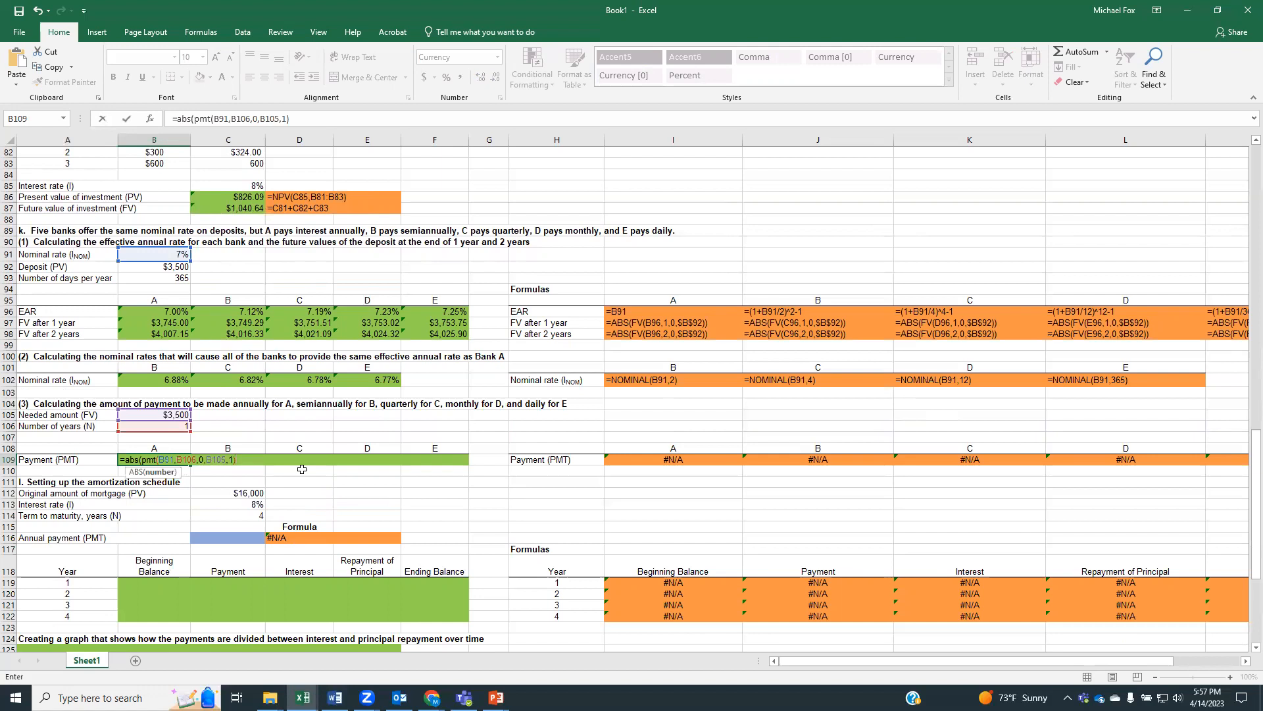
type(")")
key("Return")
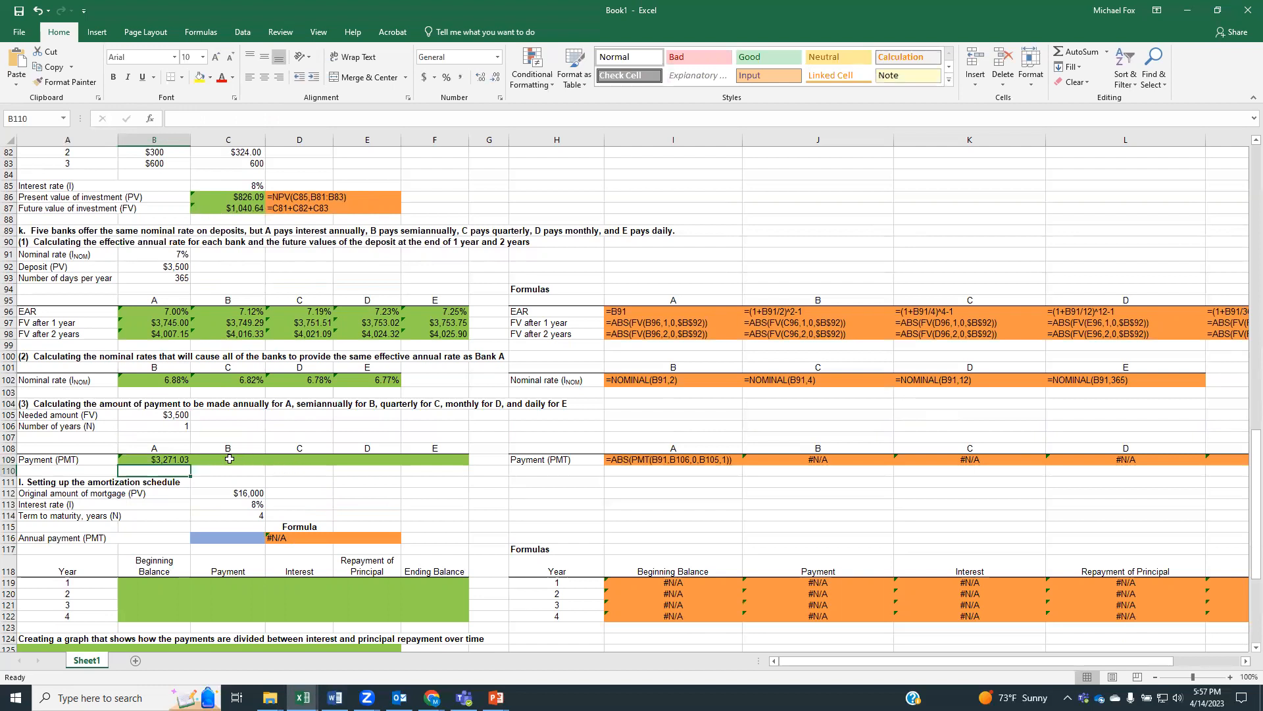
Calculate bank B's semiannual beginning-of-period payment in C109 using =ABS(PMT((B91/2),2,0,B105,1))
left_click(230, 459)
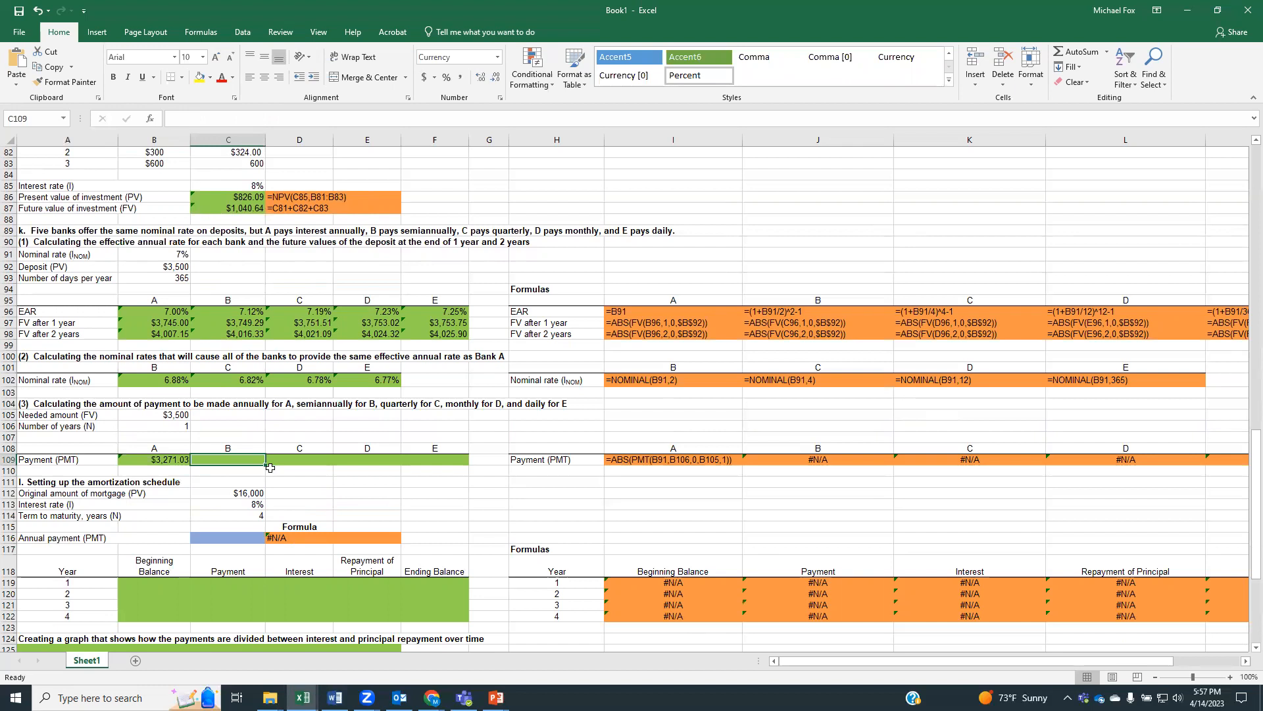
type("=")
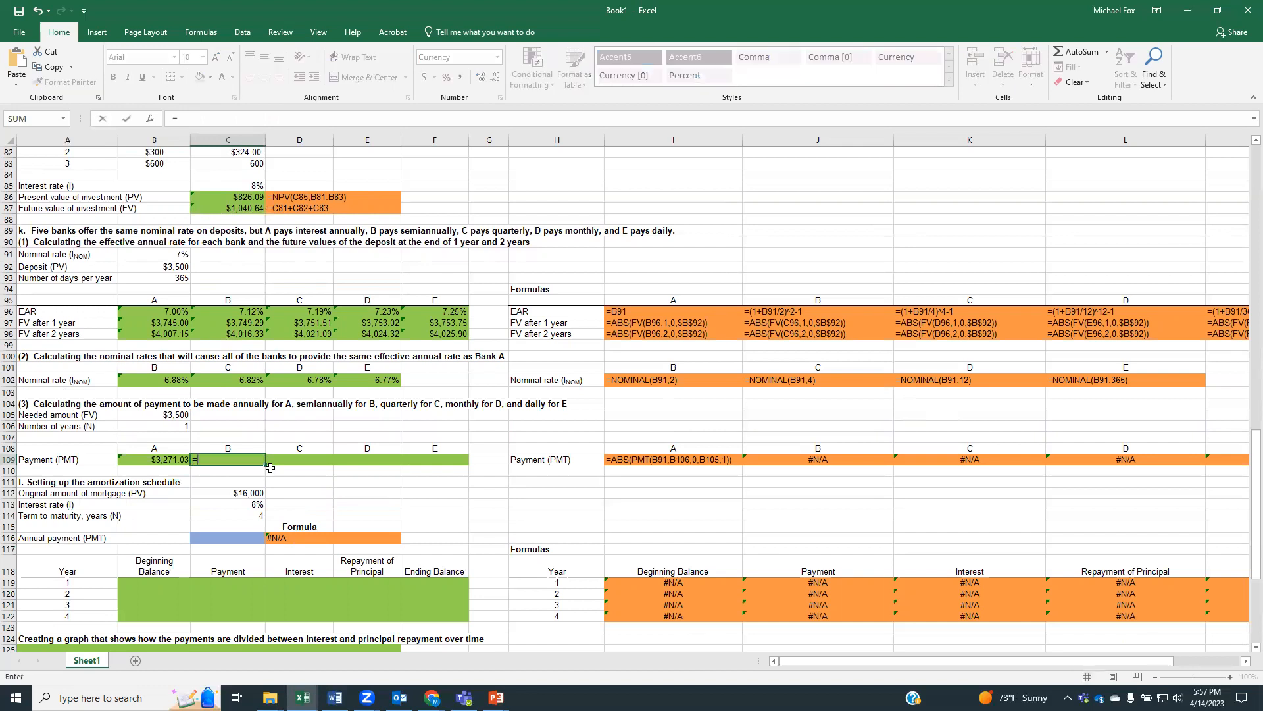
type("abs")
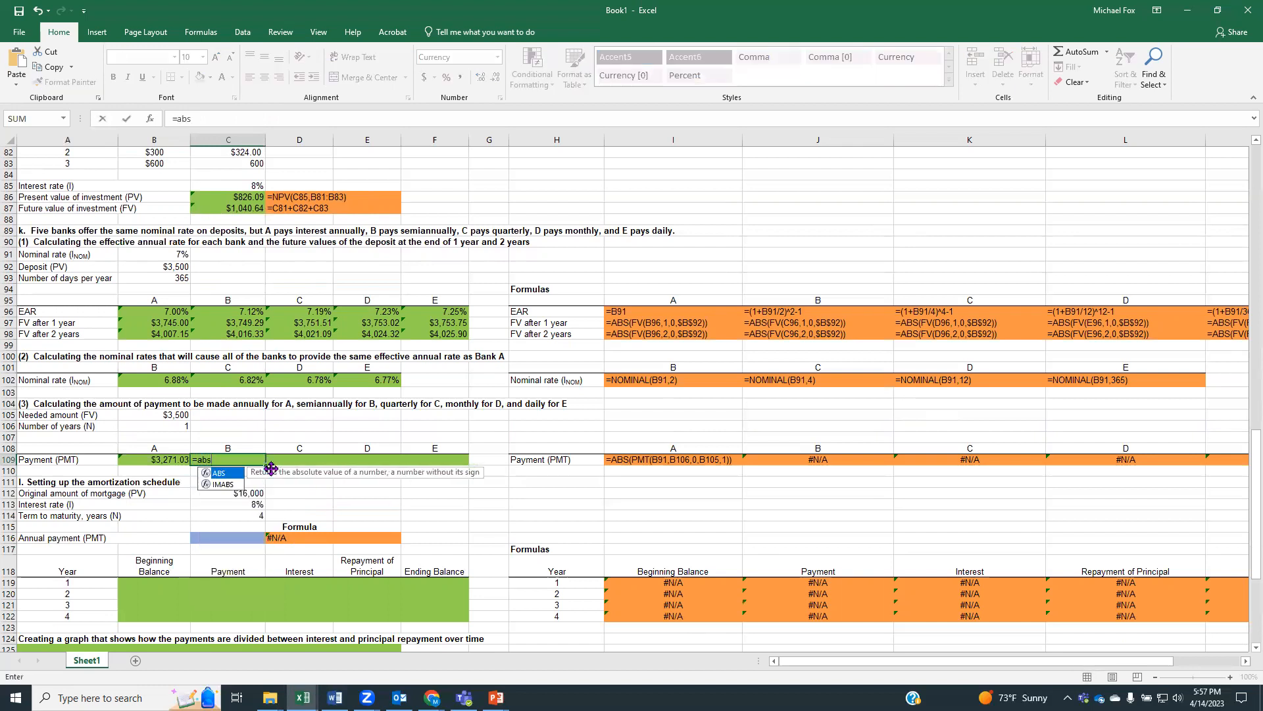
type("(pmt")
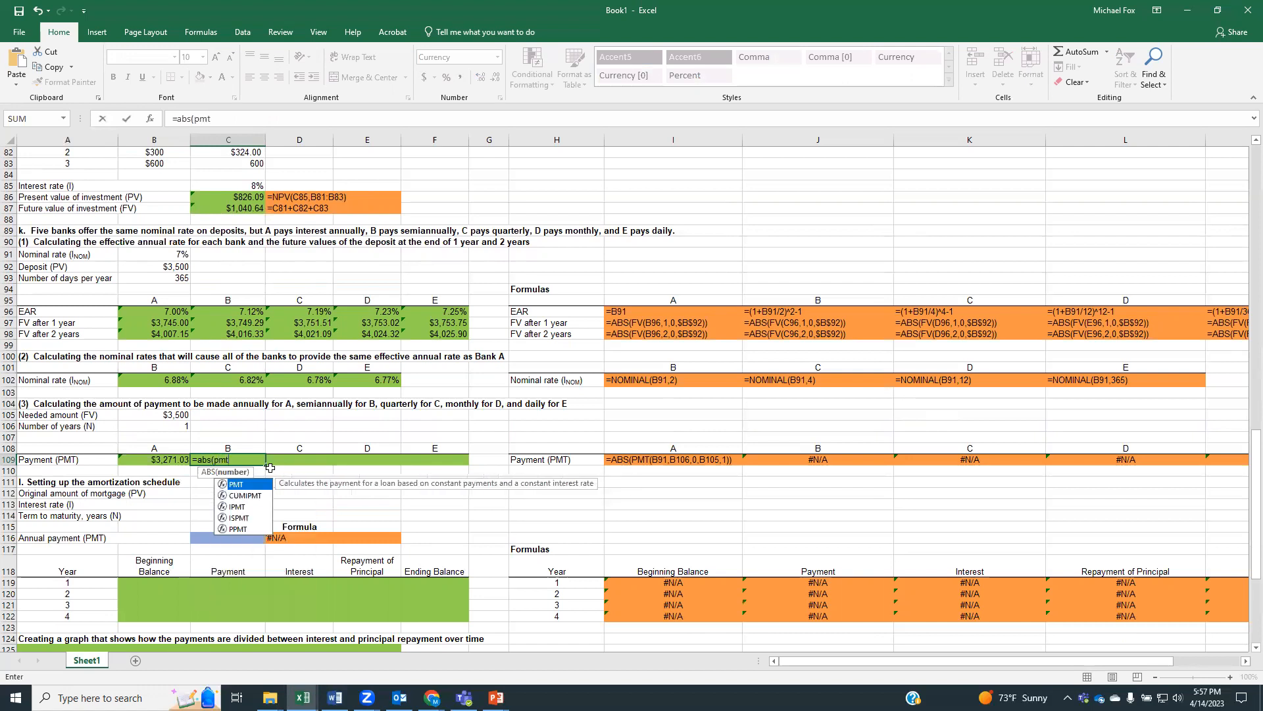
type("(")
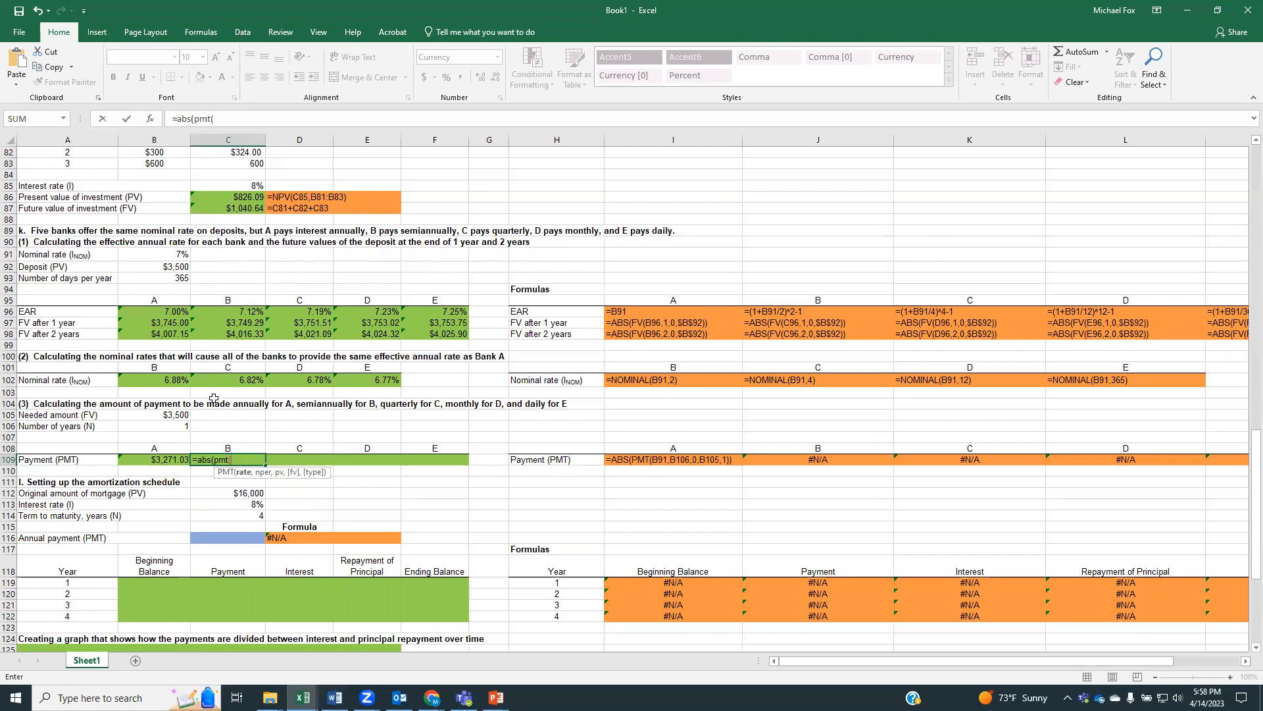
left_click(149, 257)
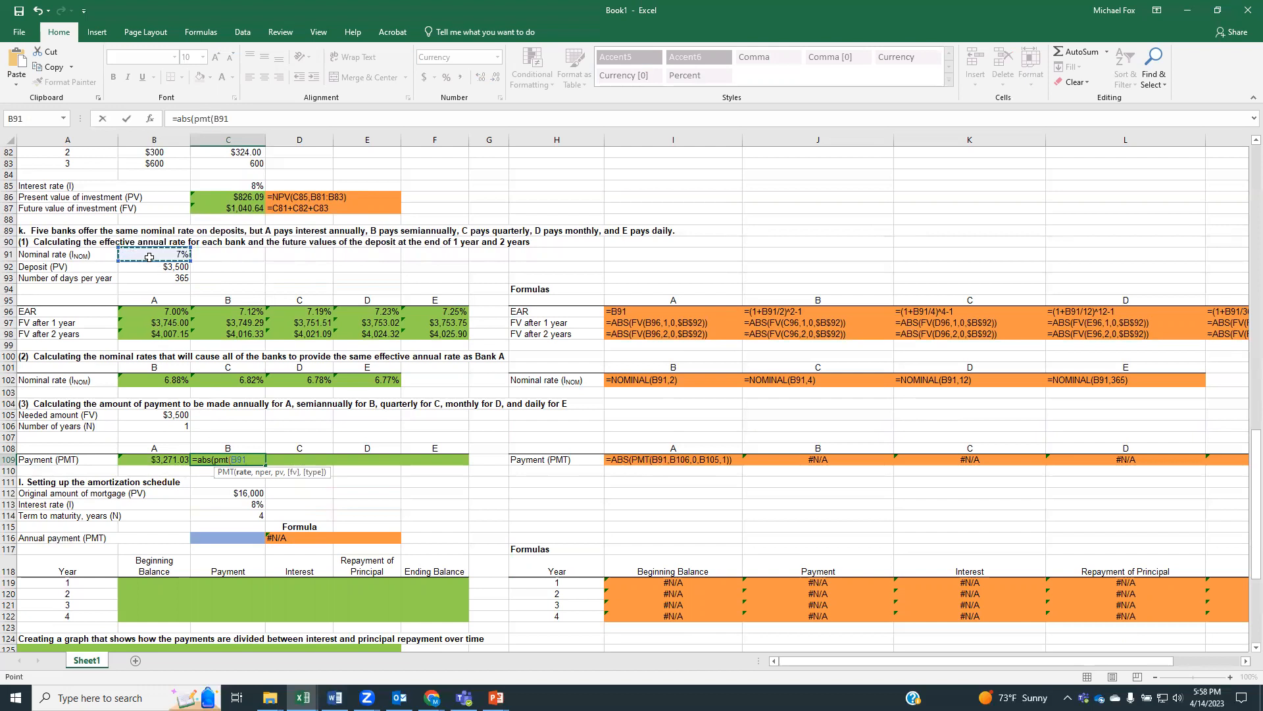
left_click(212, 119)
type("(B91")
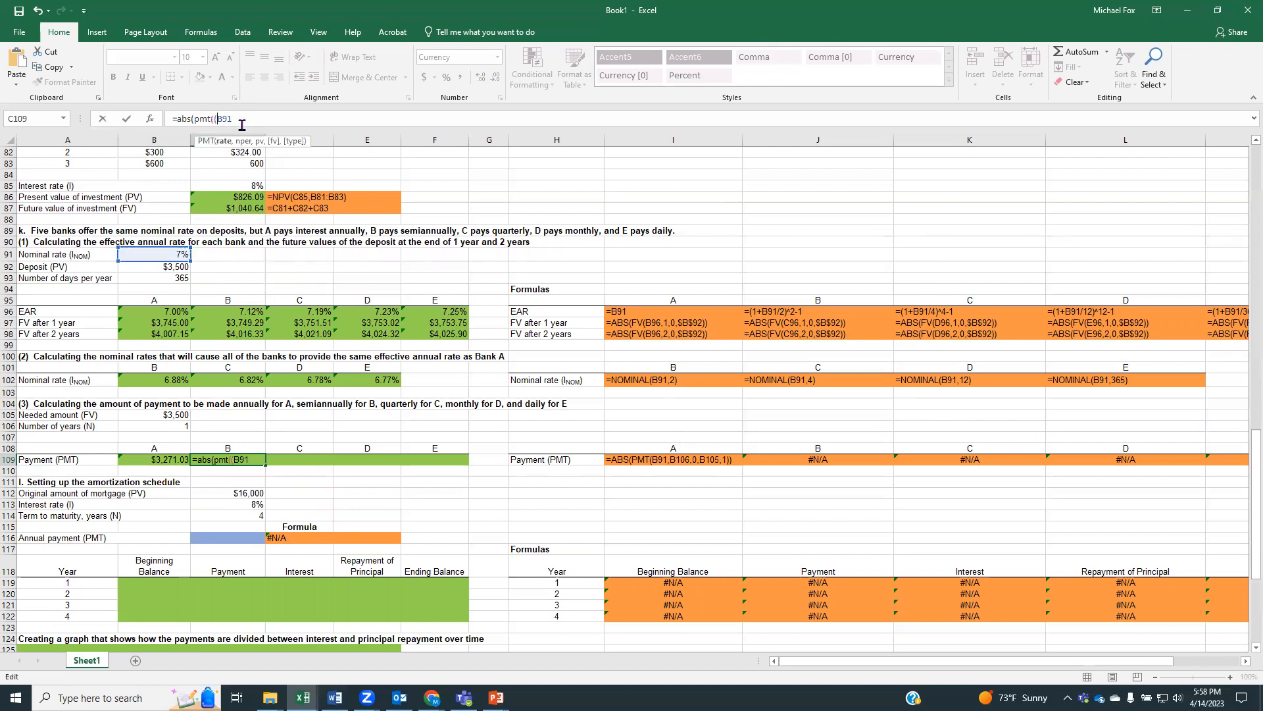
type("/2)")
type(",2,0,")
left_click(183, 413)
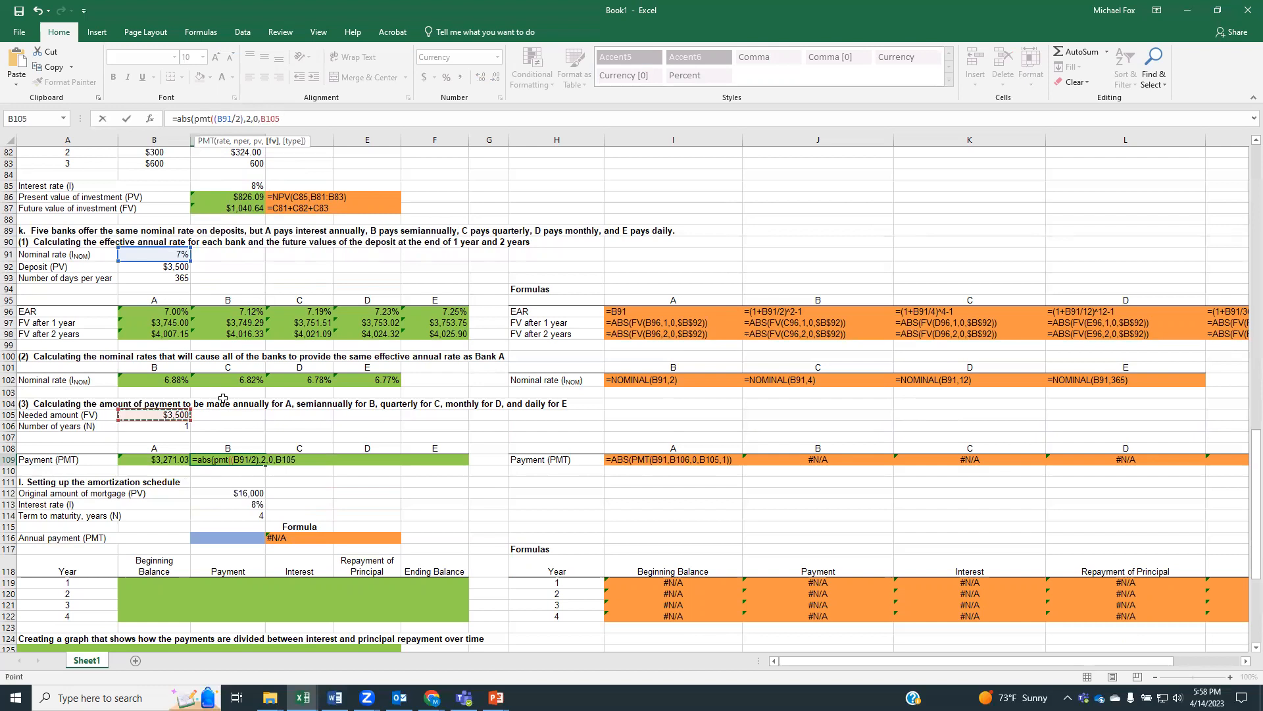
type(",1))")
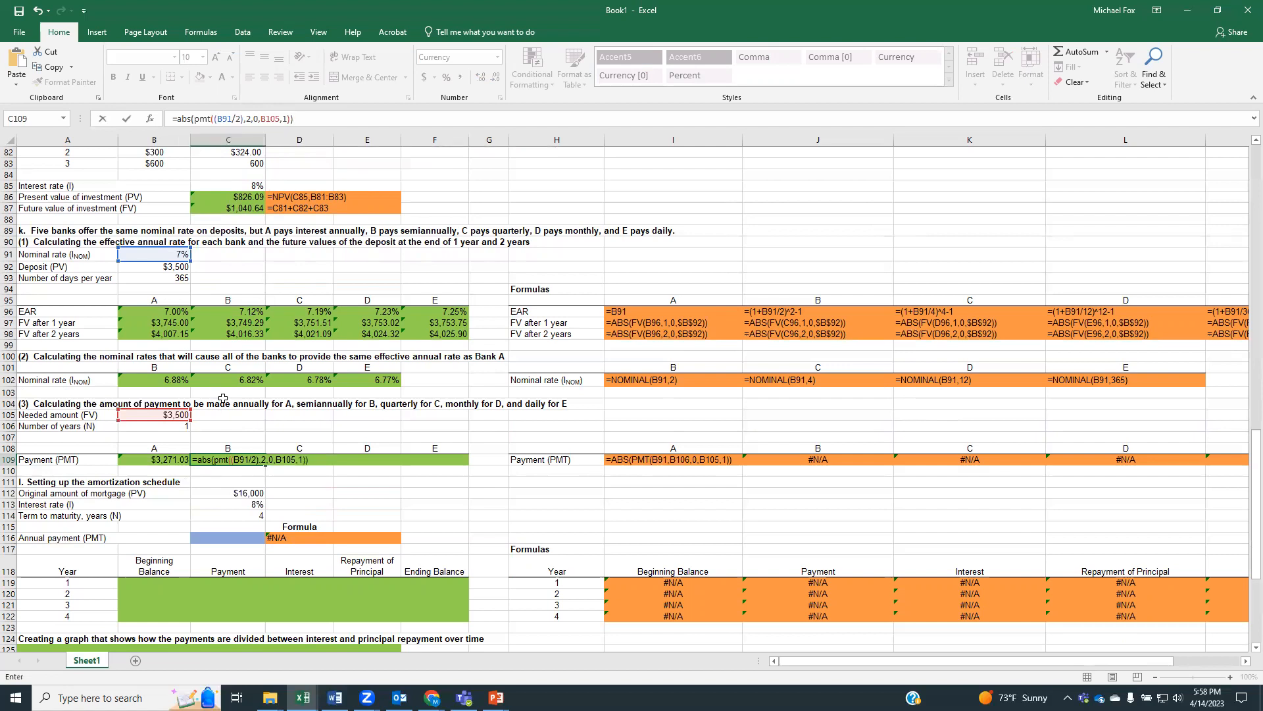
key("Return")
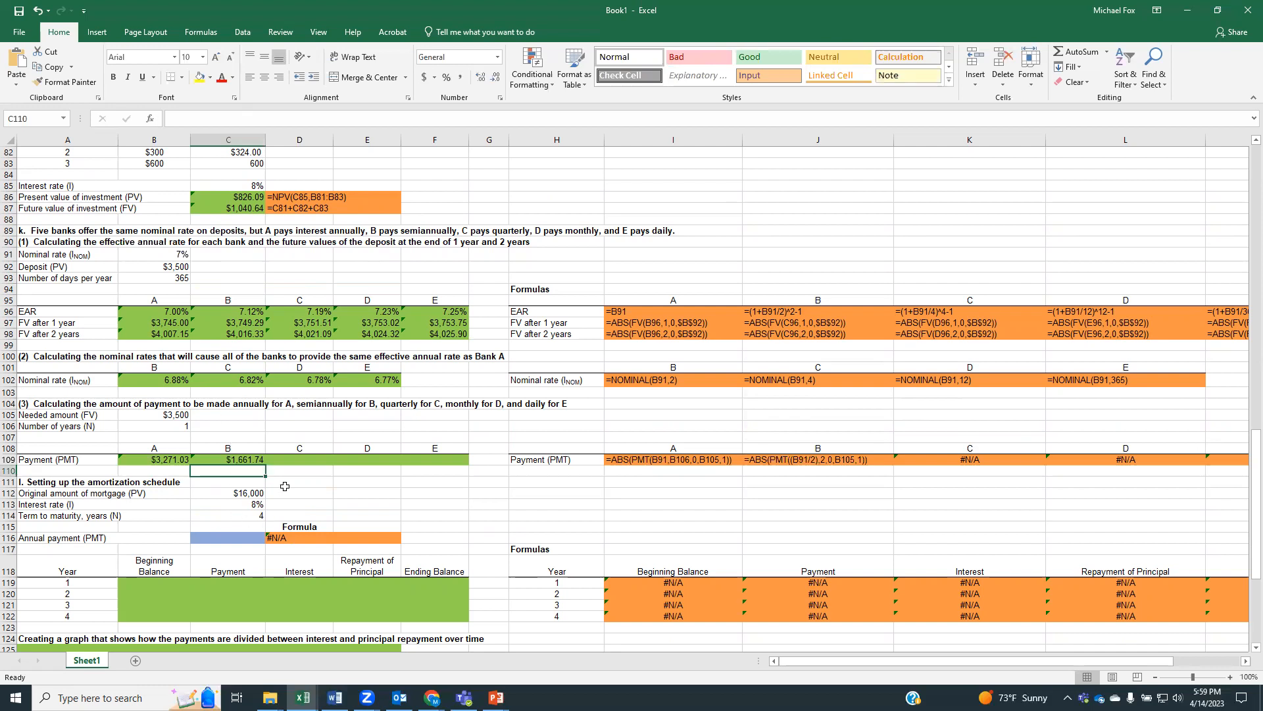
Calculate bank C's quarterly beginning-of-period payment in D109 using =ABS(PMT((B91/4),4,0,B105,1))
left_click(298, 462)
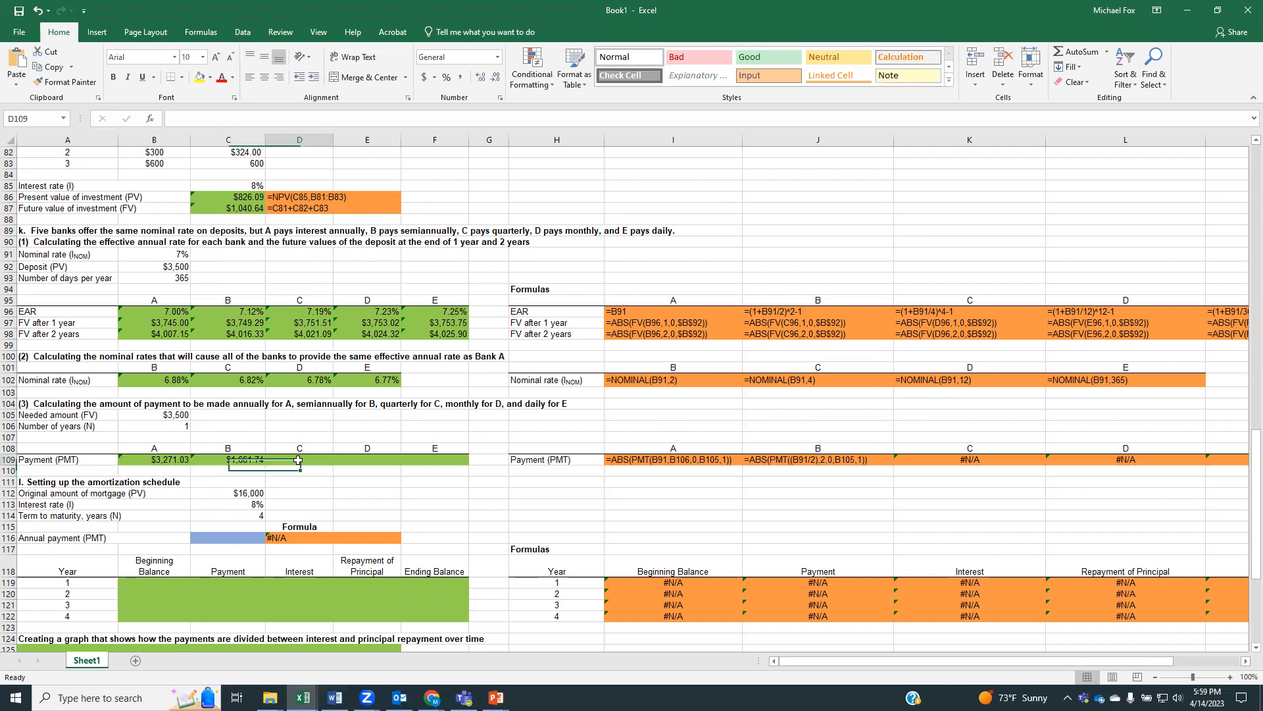
type("=")
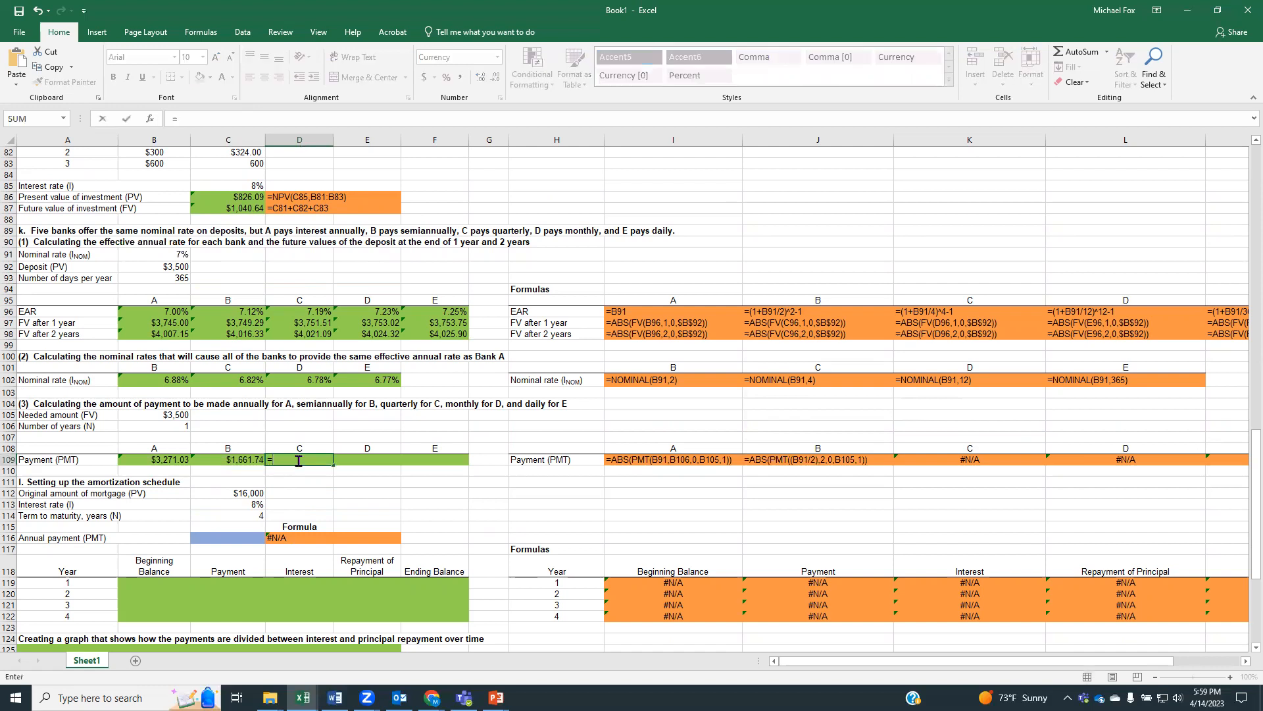
type("abs(m")
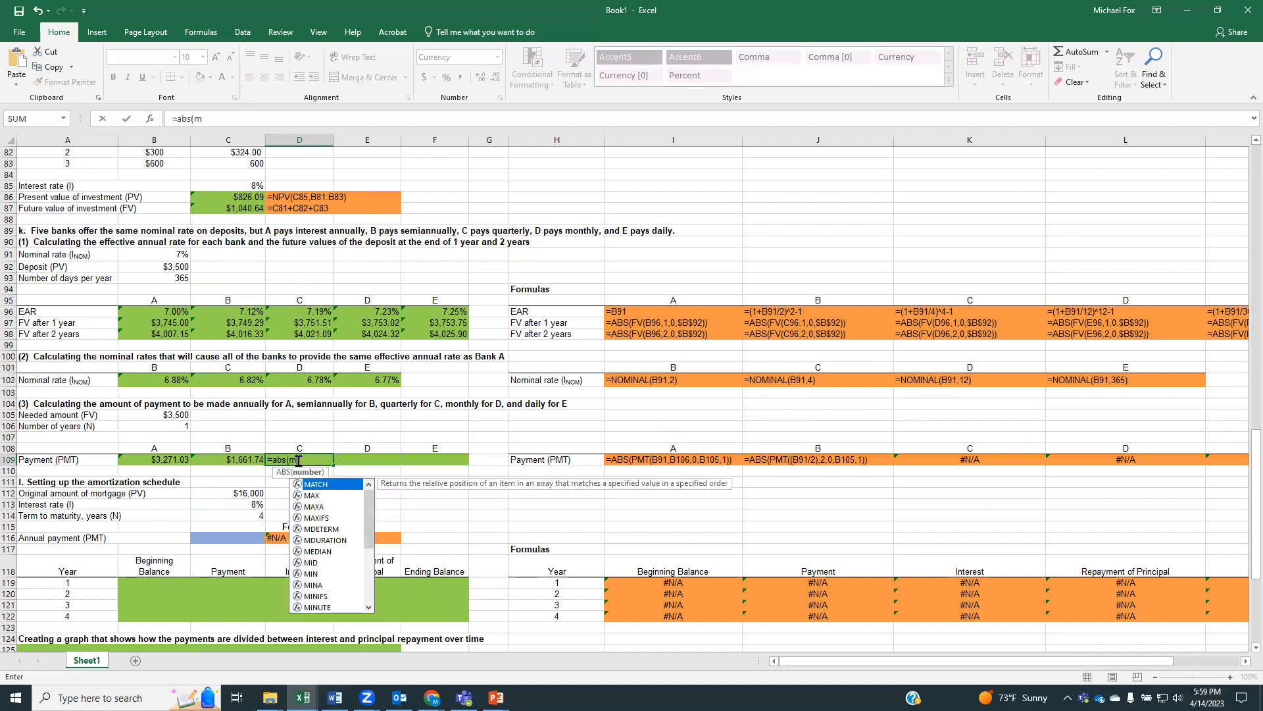
key("BackSpace")
type("pmt")
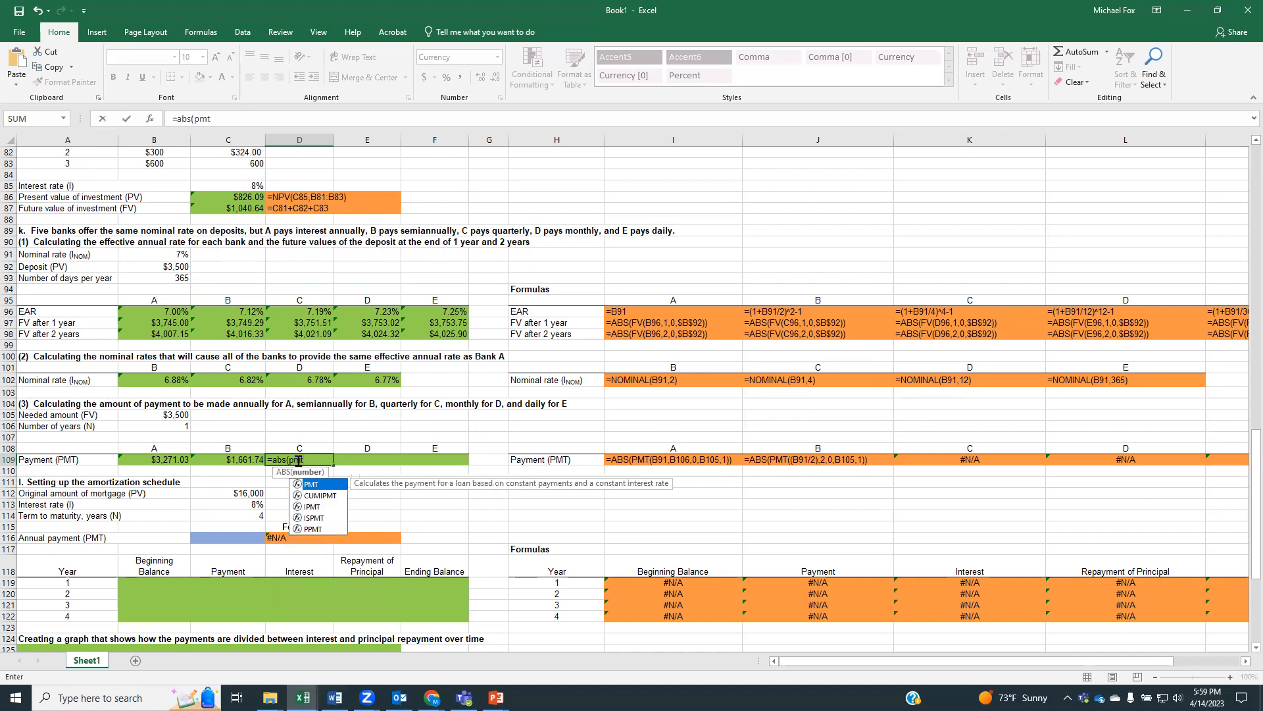
type("((")
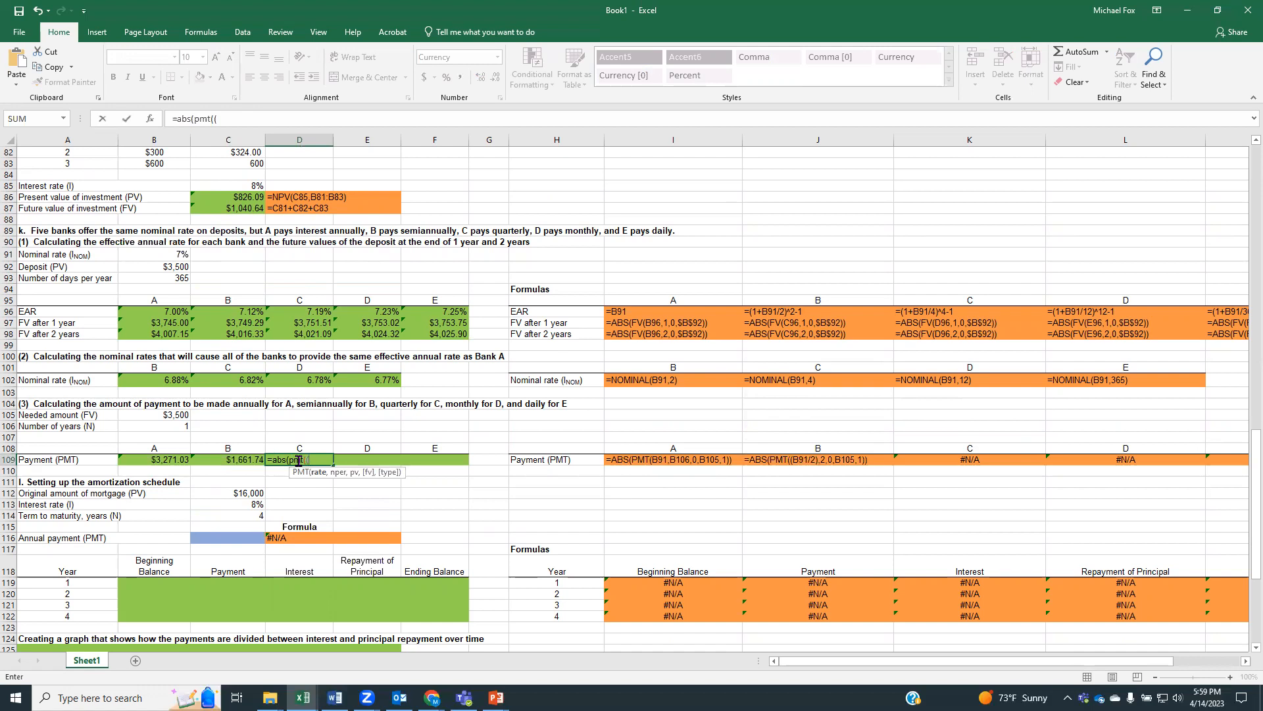
type("(")
left_click(164, 252)
type("/4)")
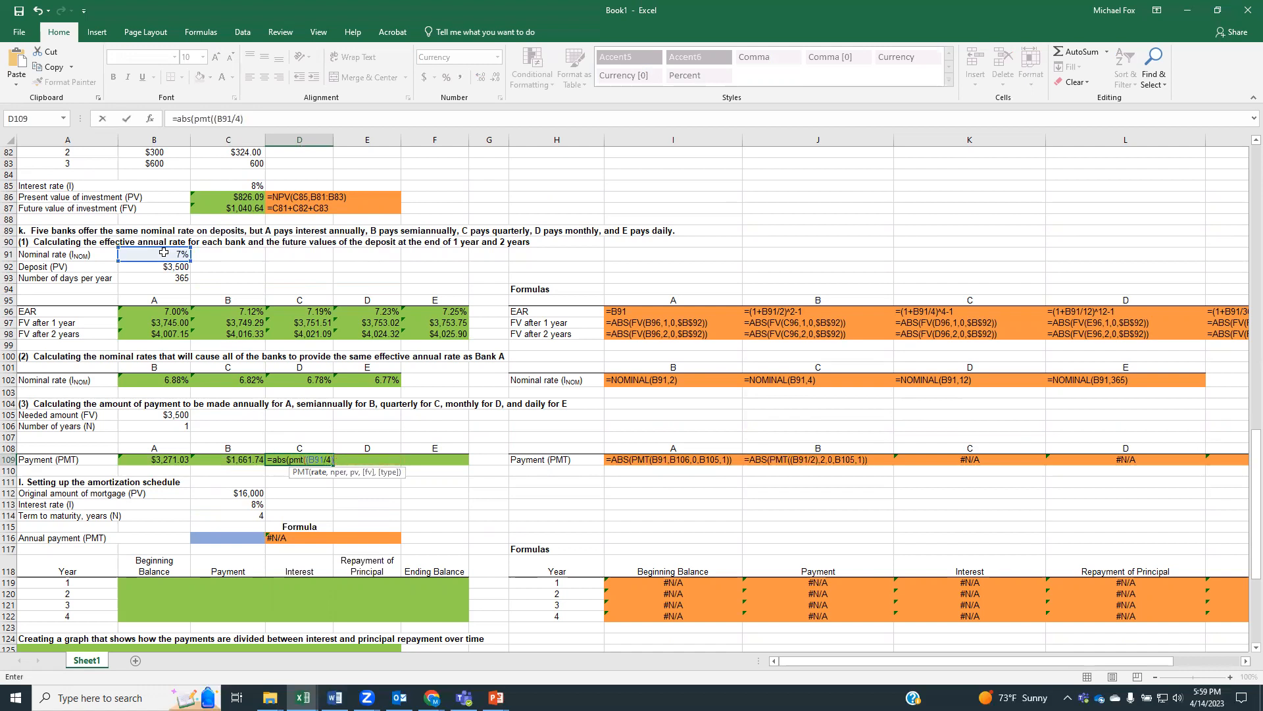
type(",4,0,")
left_click(165, 414)
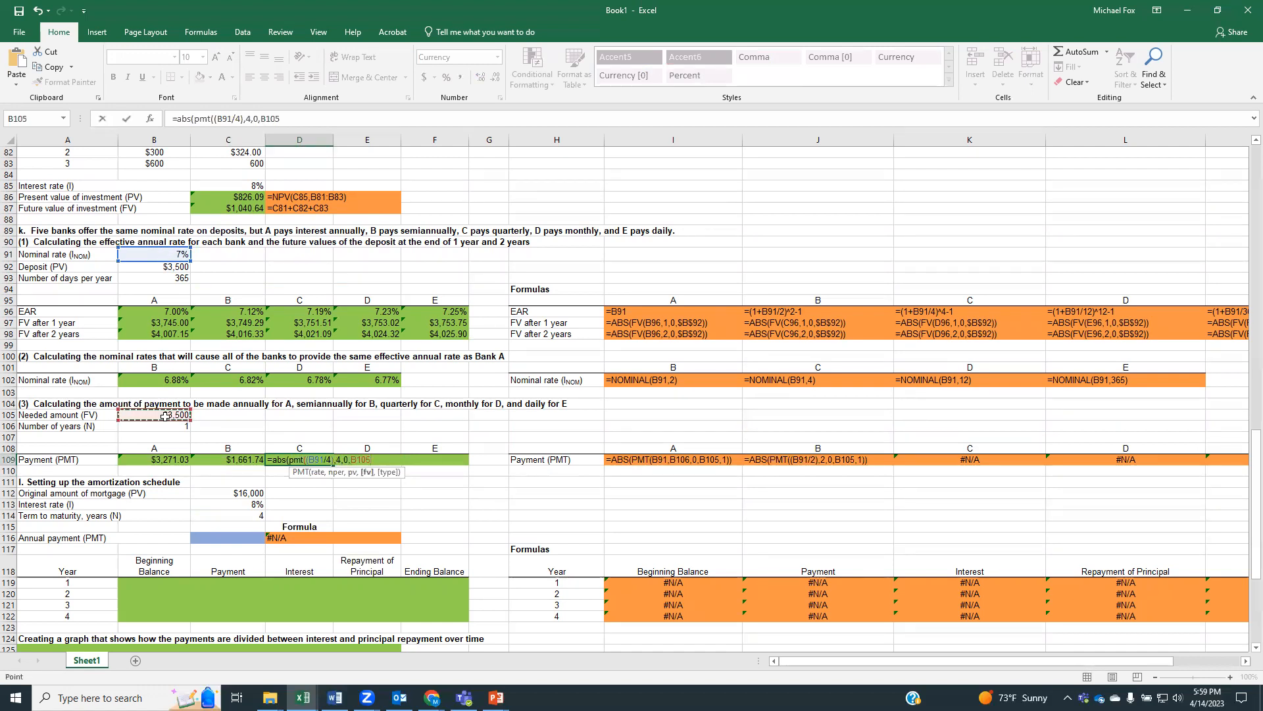
type(",1")
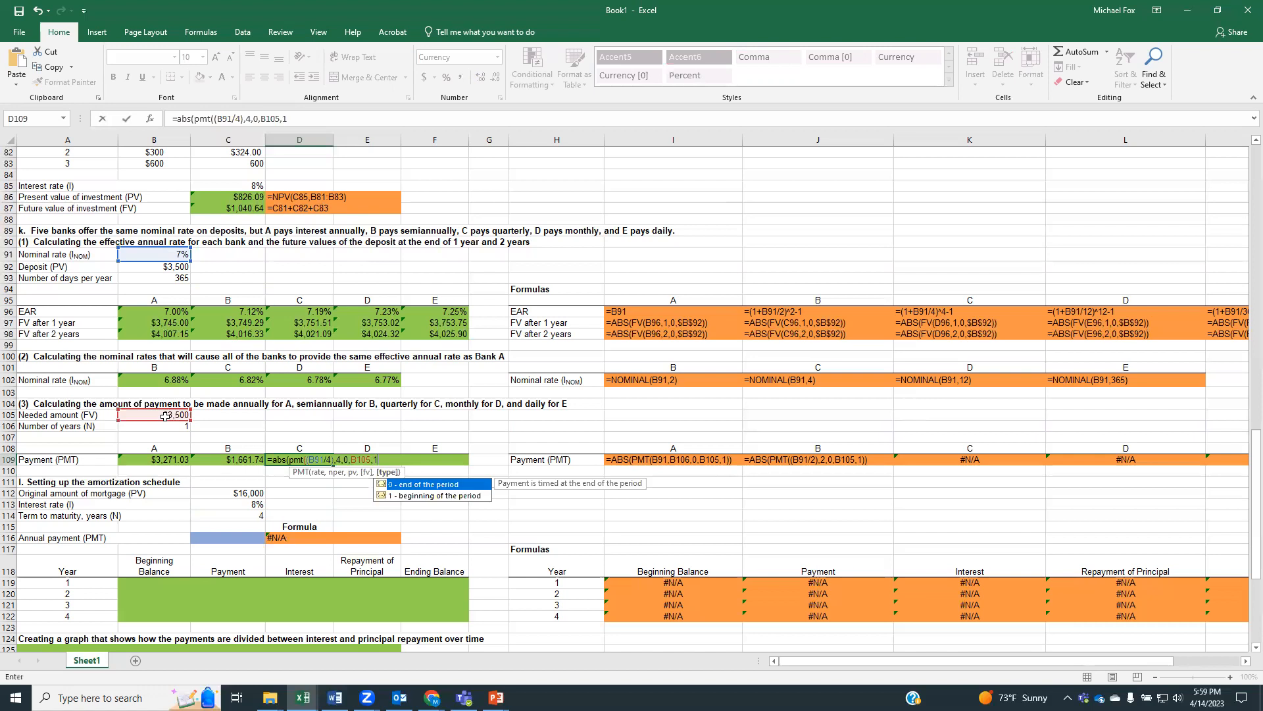
type("))")
key("Return")
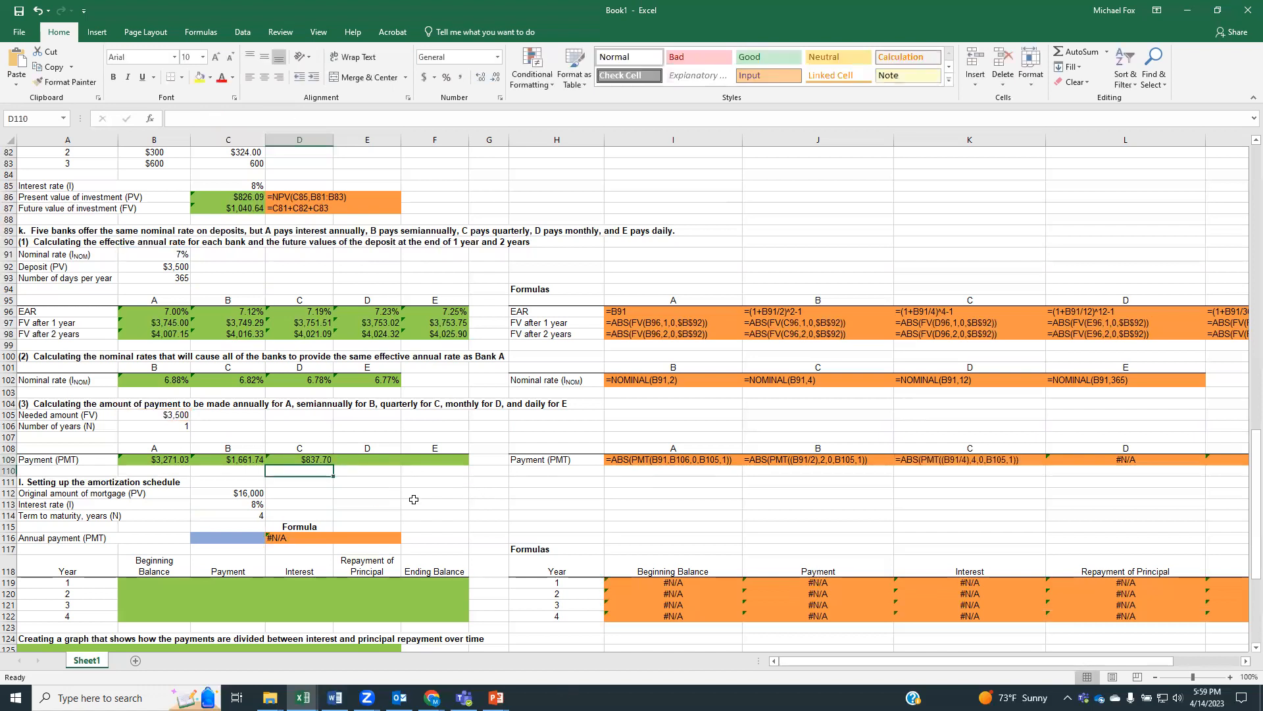
Enter bank D's monthly payment formula =ABS(PMT((B91/12),12,0,1)) in E109
left_click(372, 461)
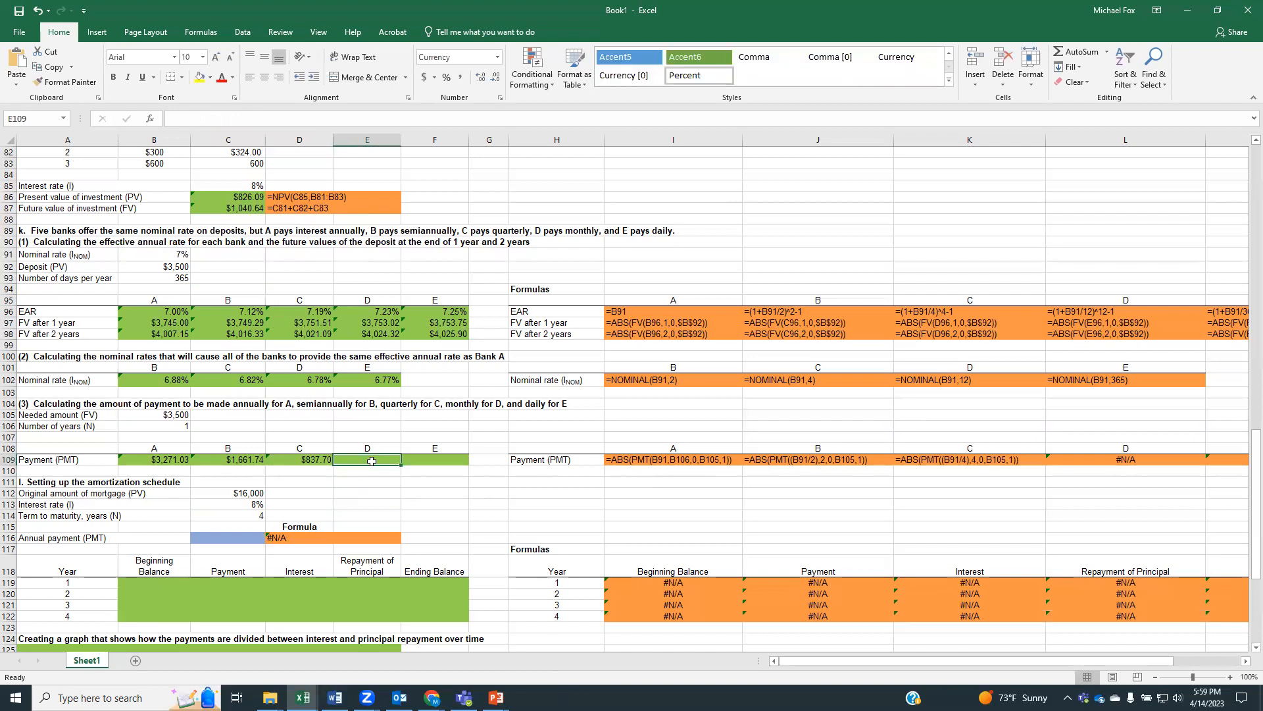
type("=")
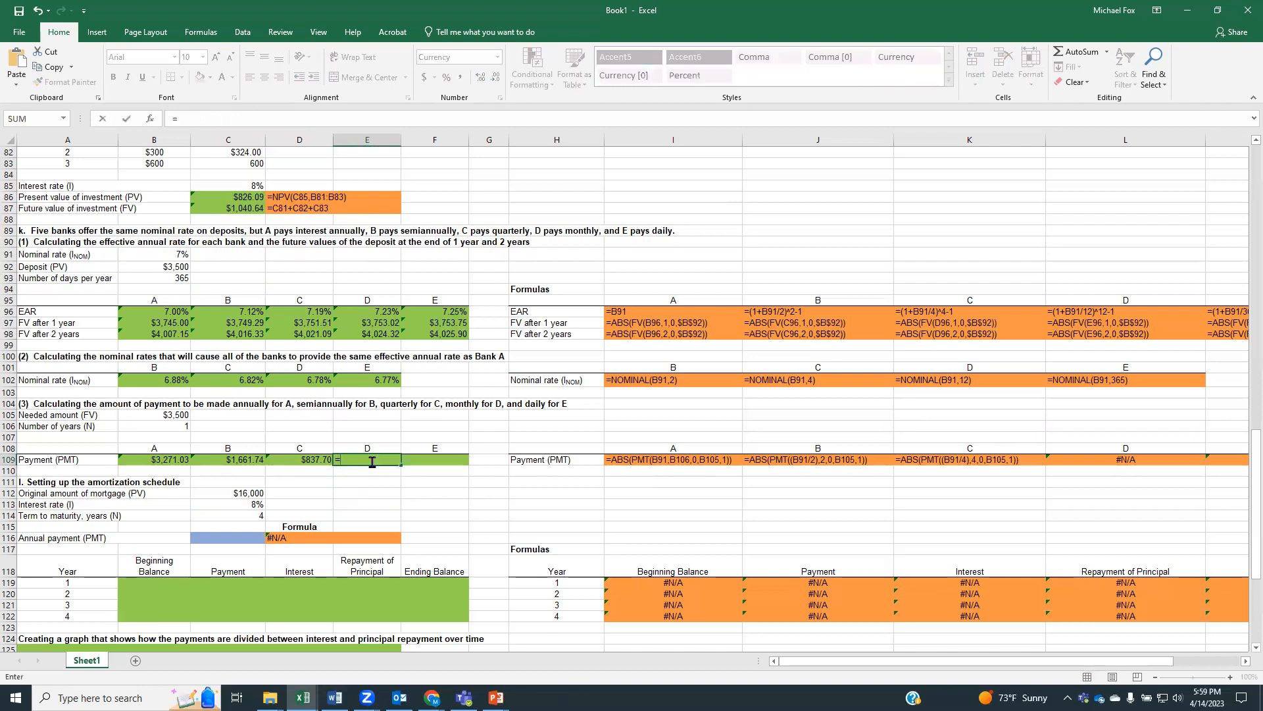
type("abs(pmt(")
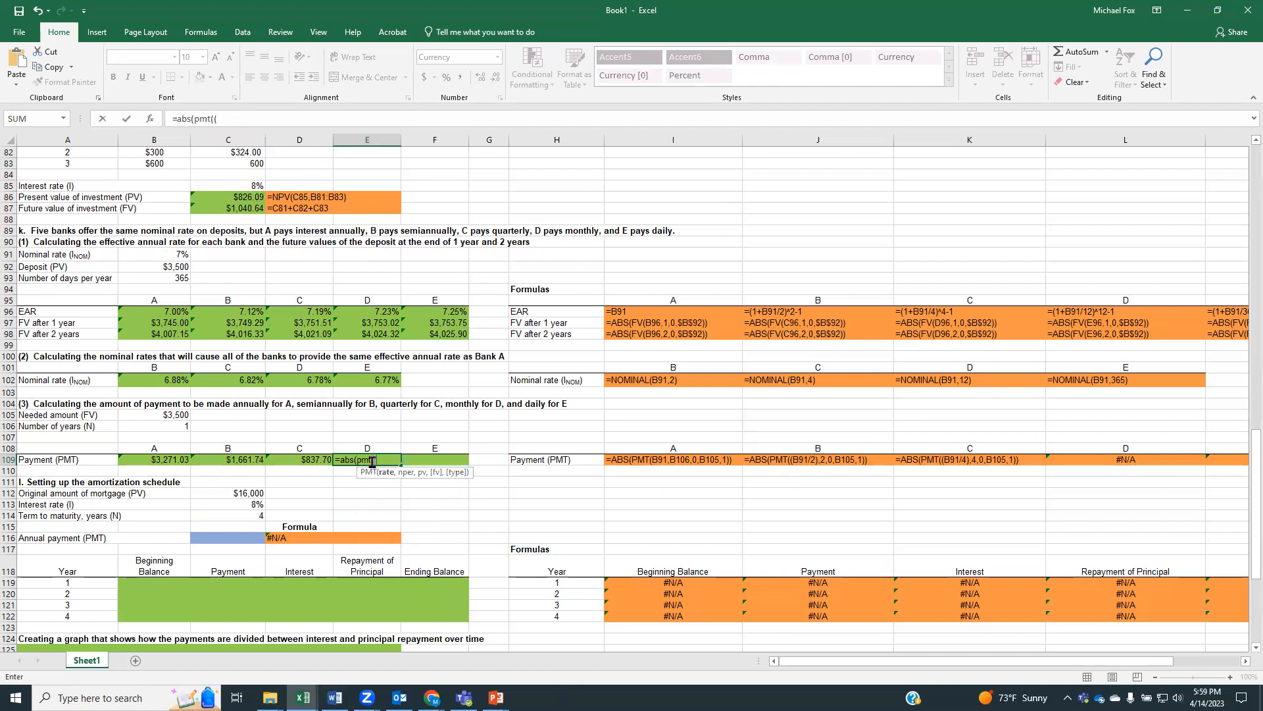
type("(")
left_click(165, 253)
type("/12")
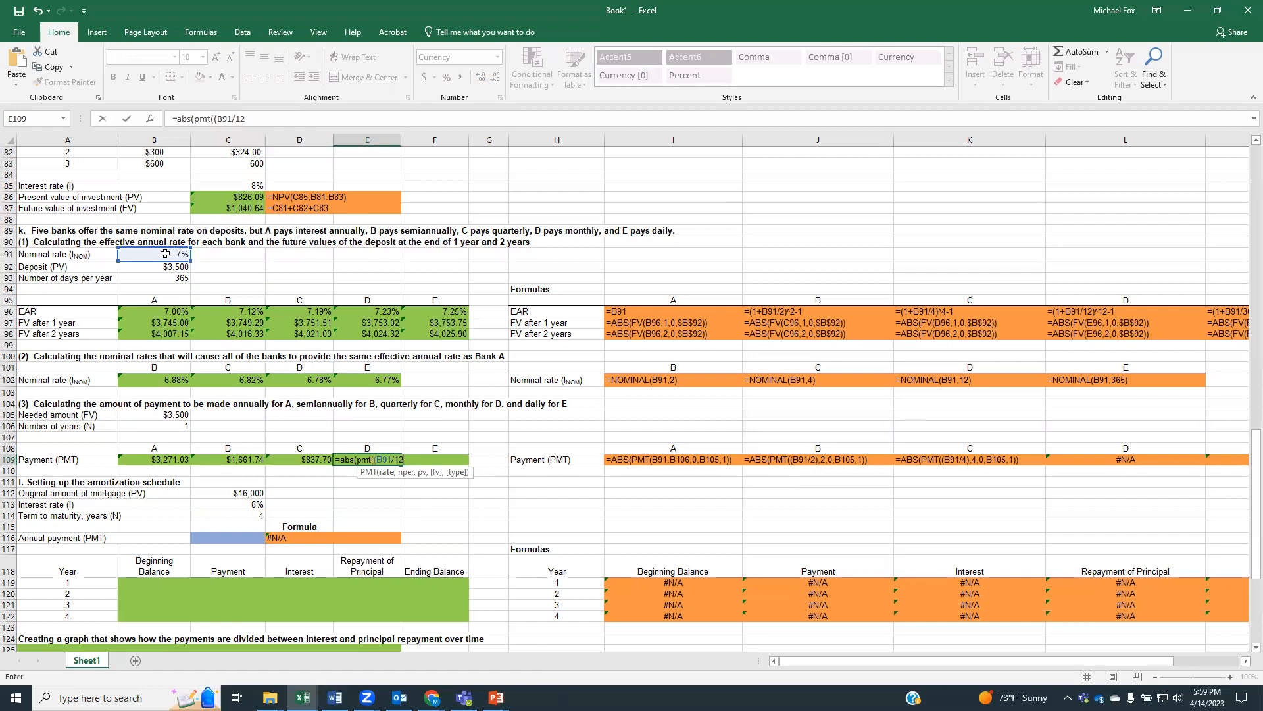
type("),12,")
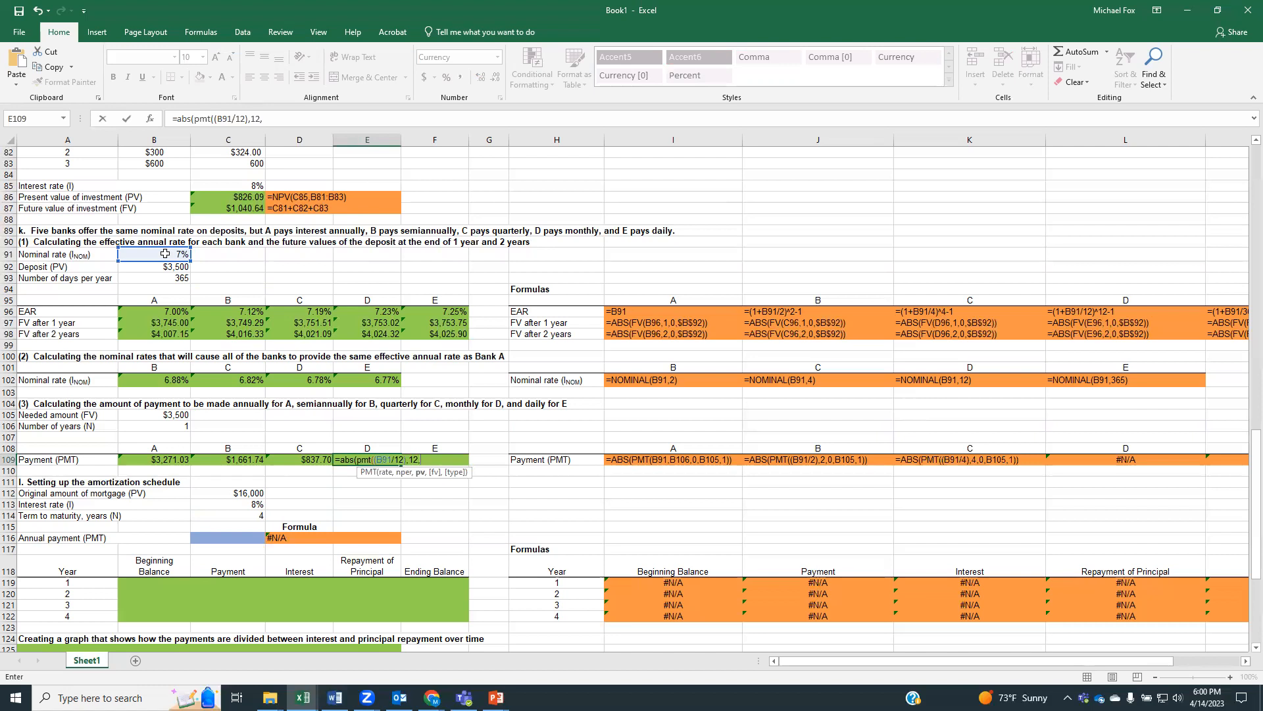
left_click(313, 118)
type("0,")
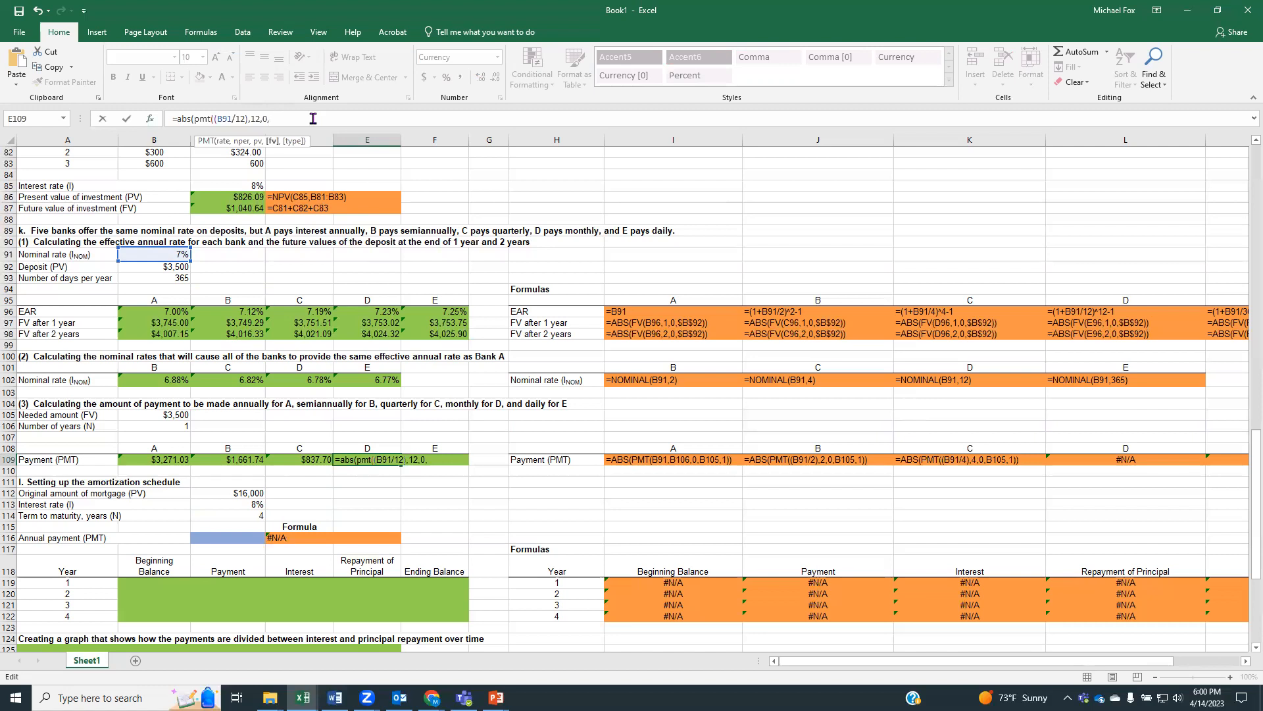
type("1))")
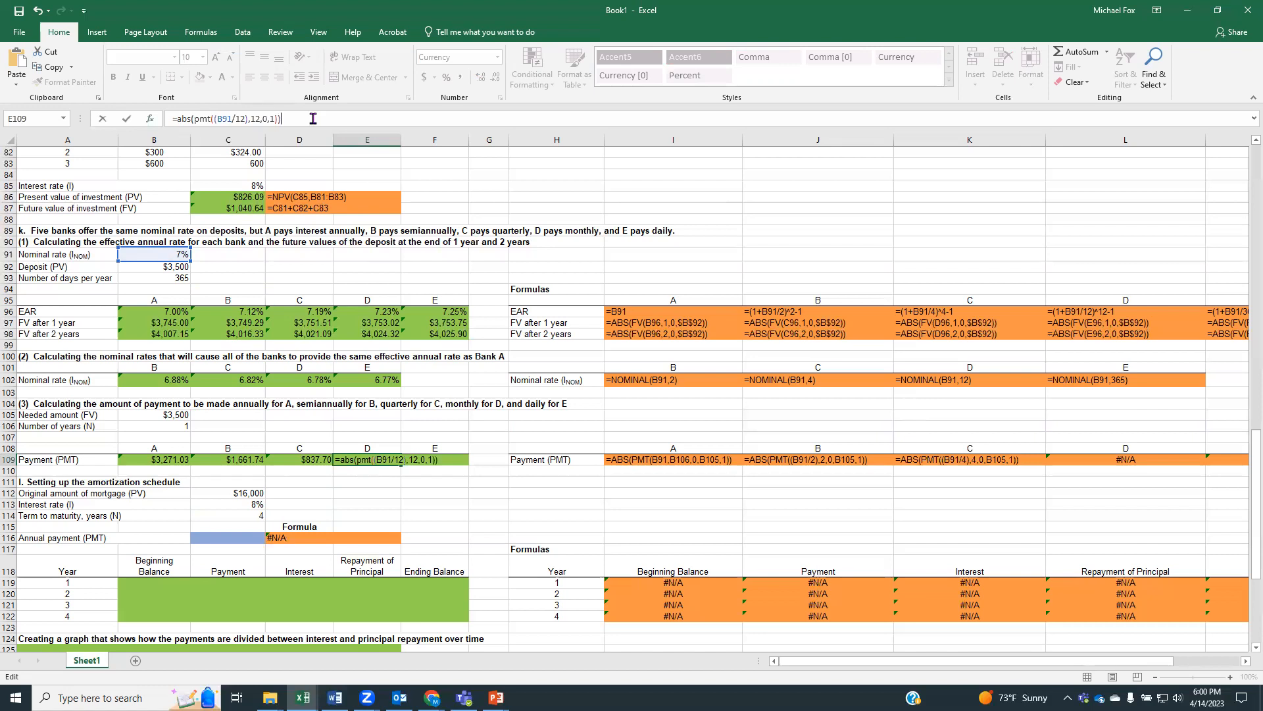
key("Return")
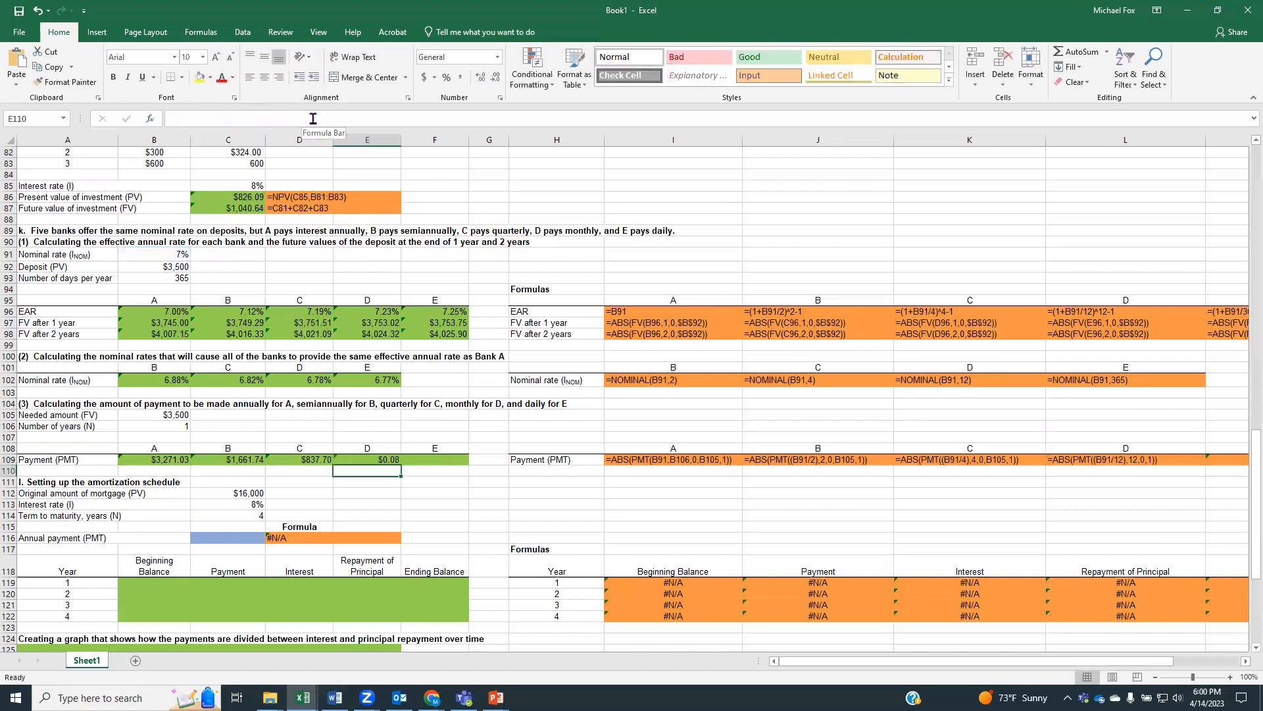
Correct bank D's payment formula in E109 by adding the needed amount B105 as future value: =ABS(PMT((B91/12),12,0,B105,1))
left_click(367, 458)
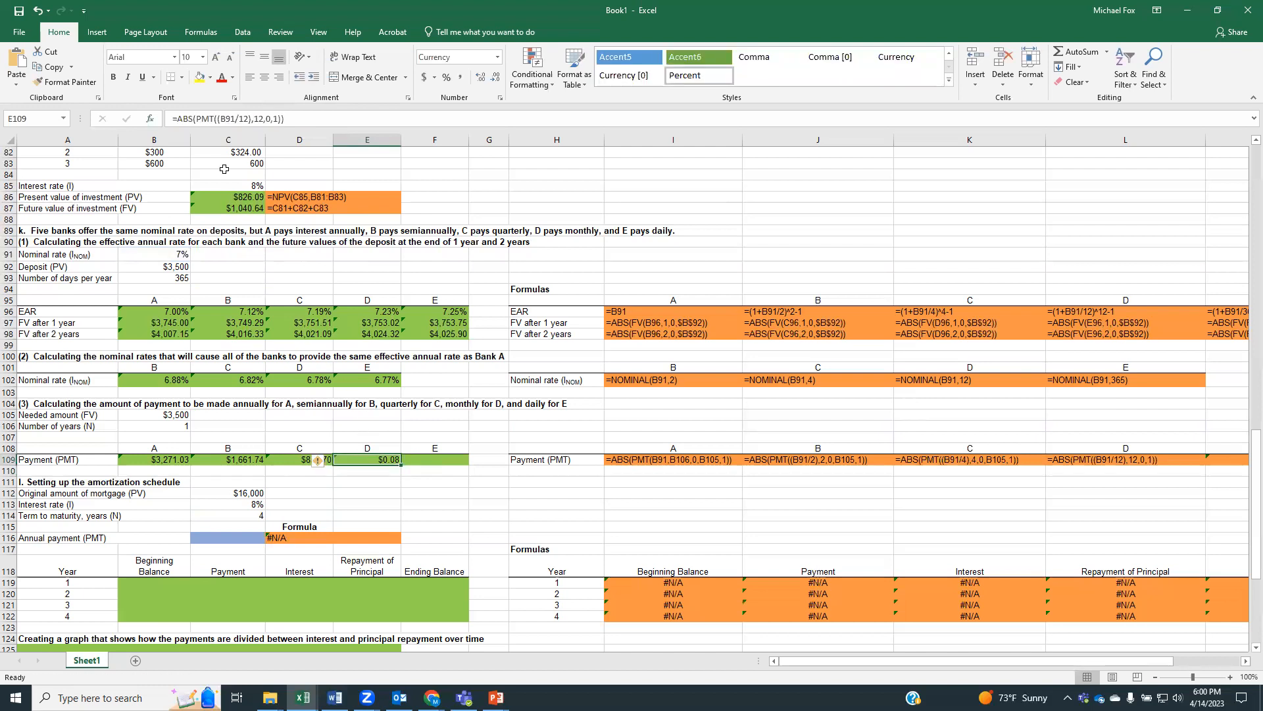
left_click(221, 120)
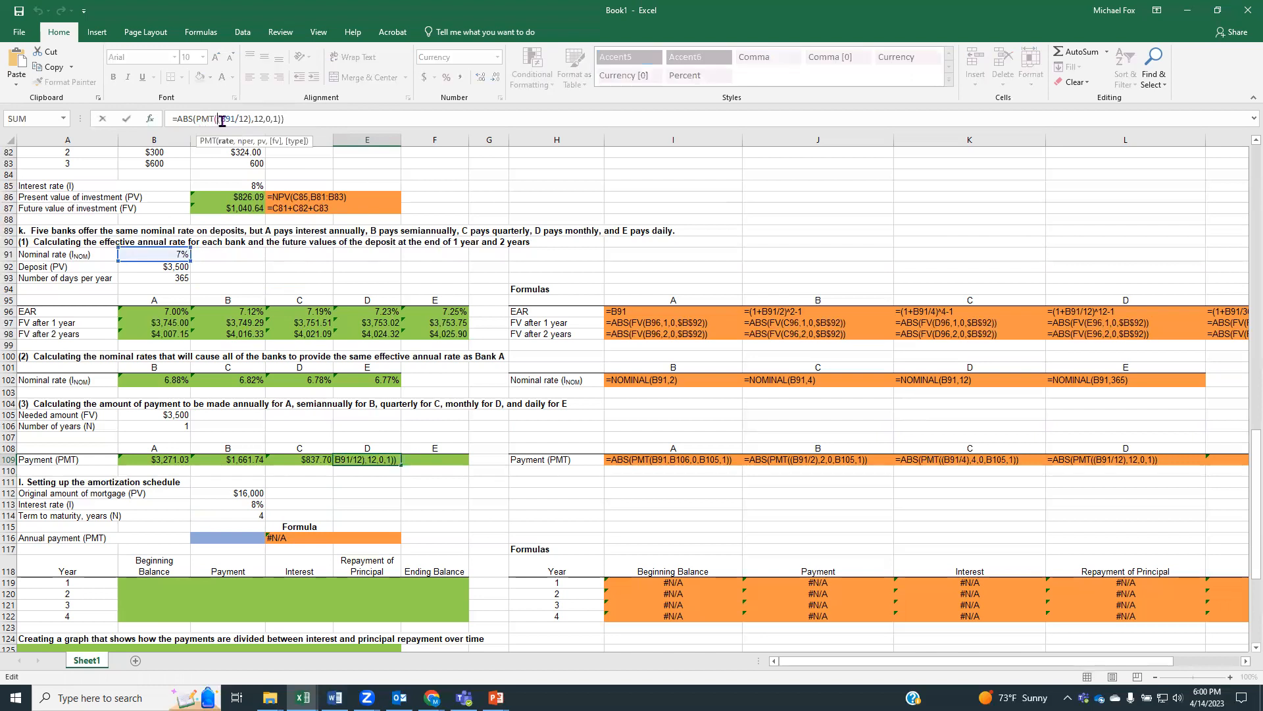
left_click(265, 119)
double_click(276, 120)
left_click(159, 413)
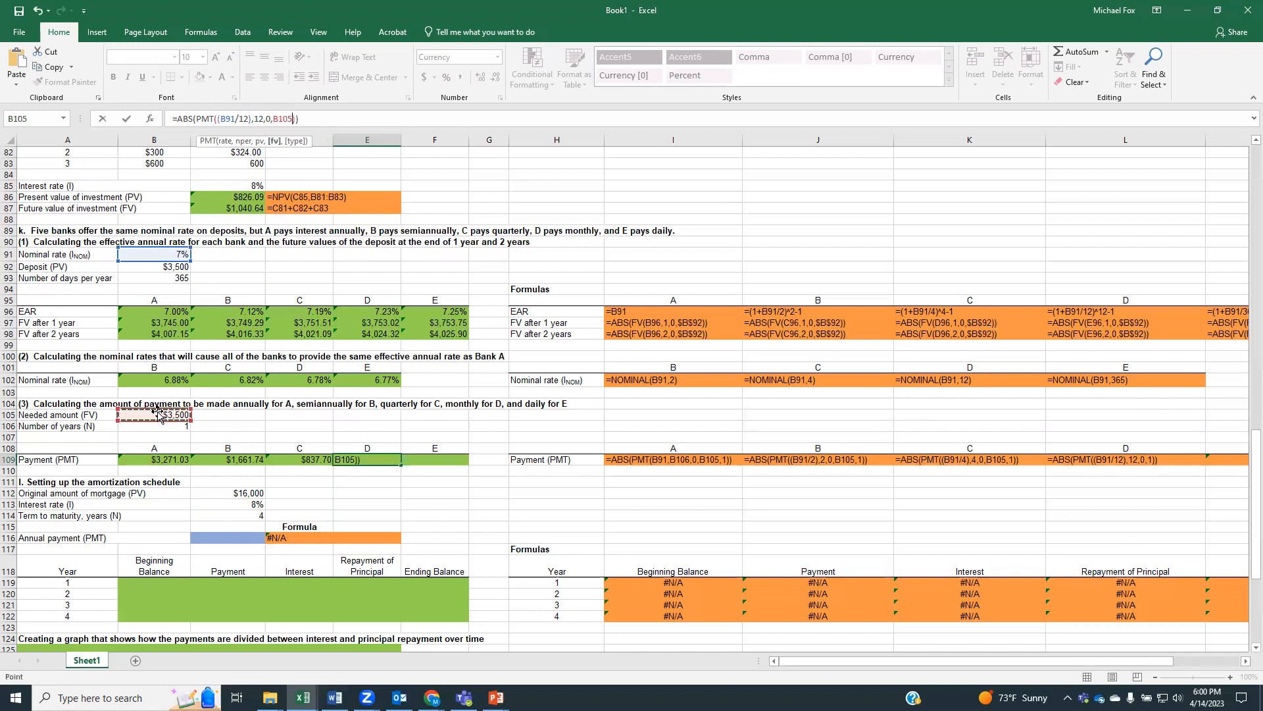
type(",1")
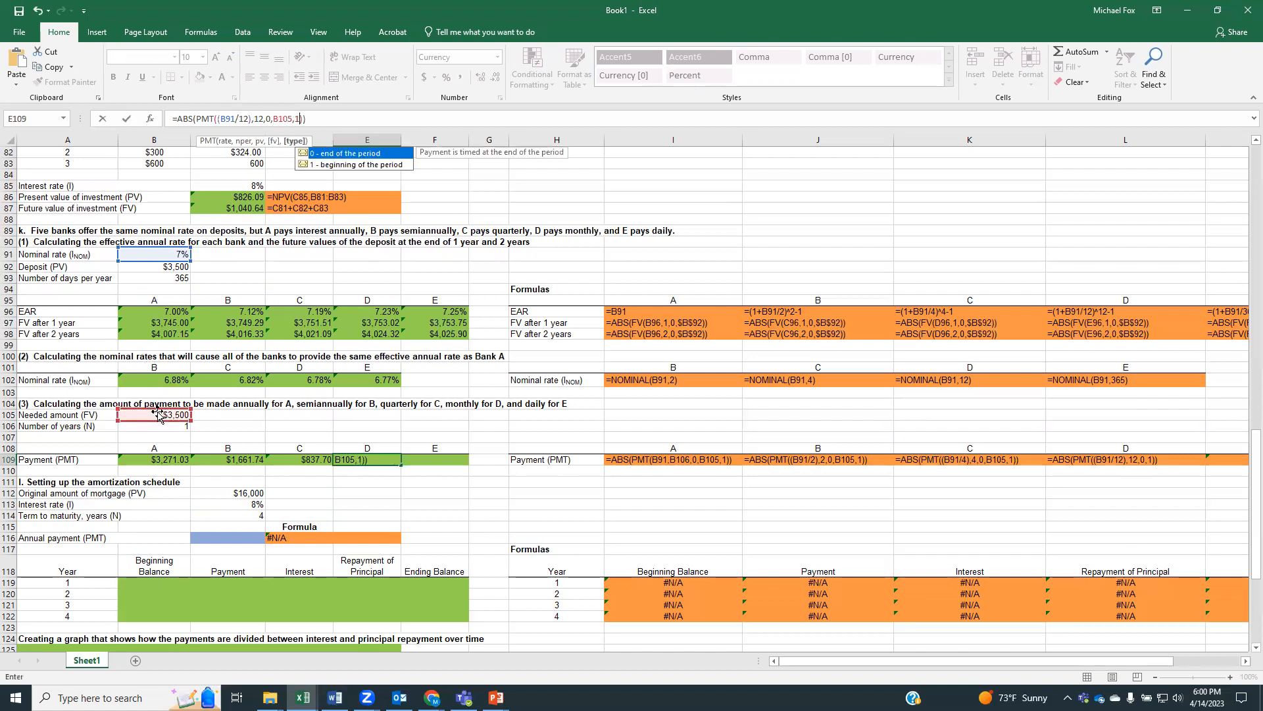
key("Return")
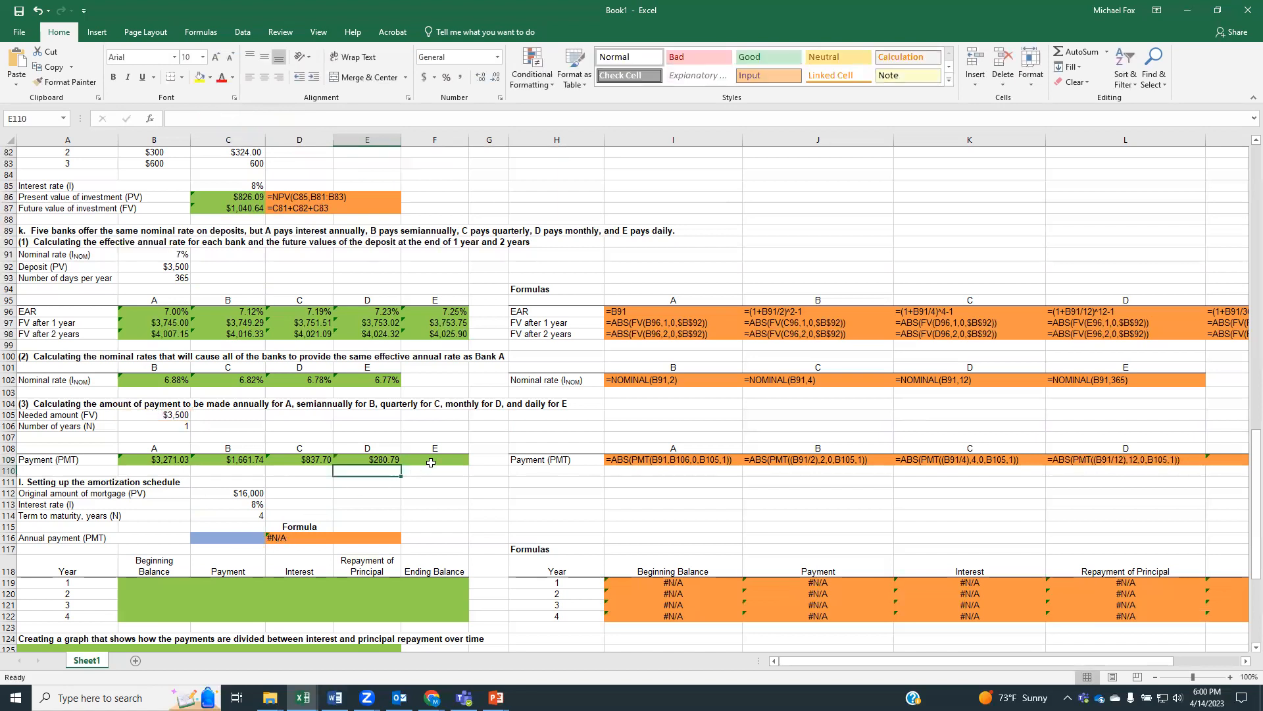
Enter bank E's daily beginning-of-period payment formula in F109 as =abs(pmt((B91/365,365,0,B105,1))
left_click(431, 460)
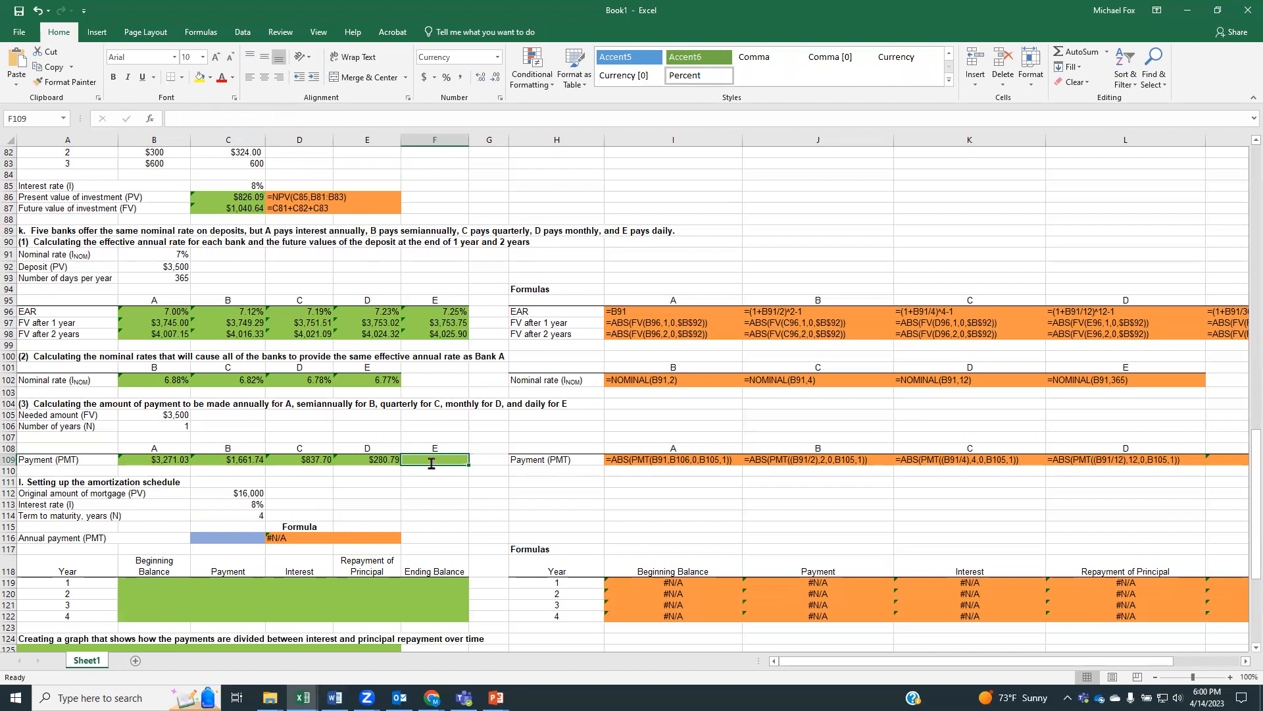
type("=abs(")
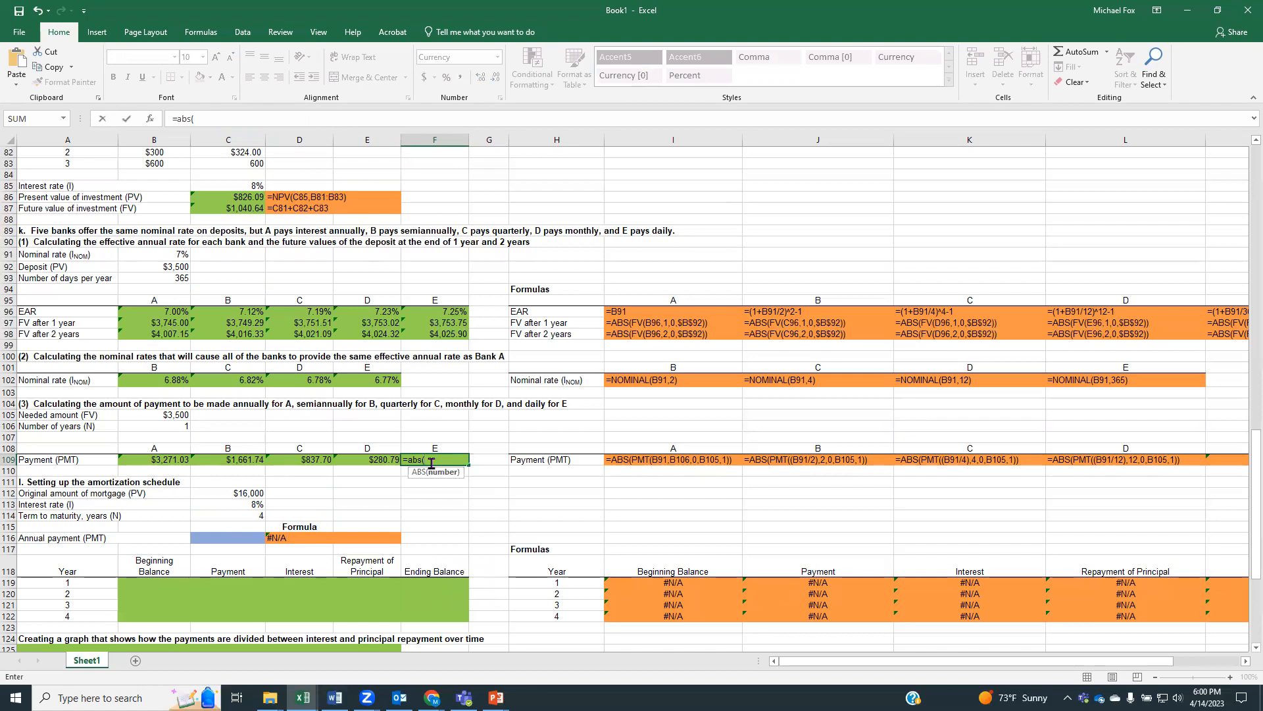
type("pmt")
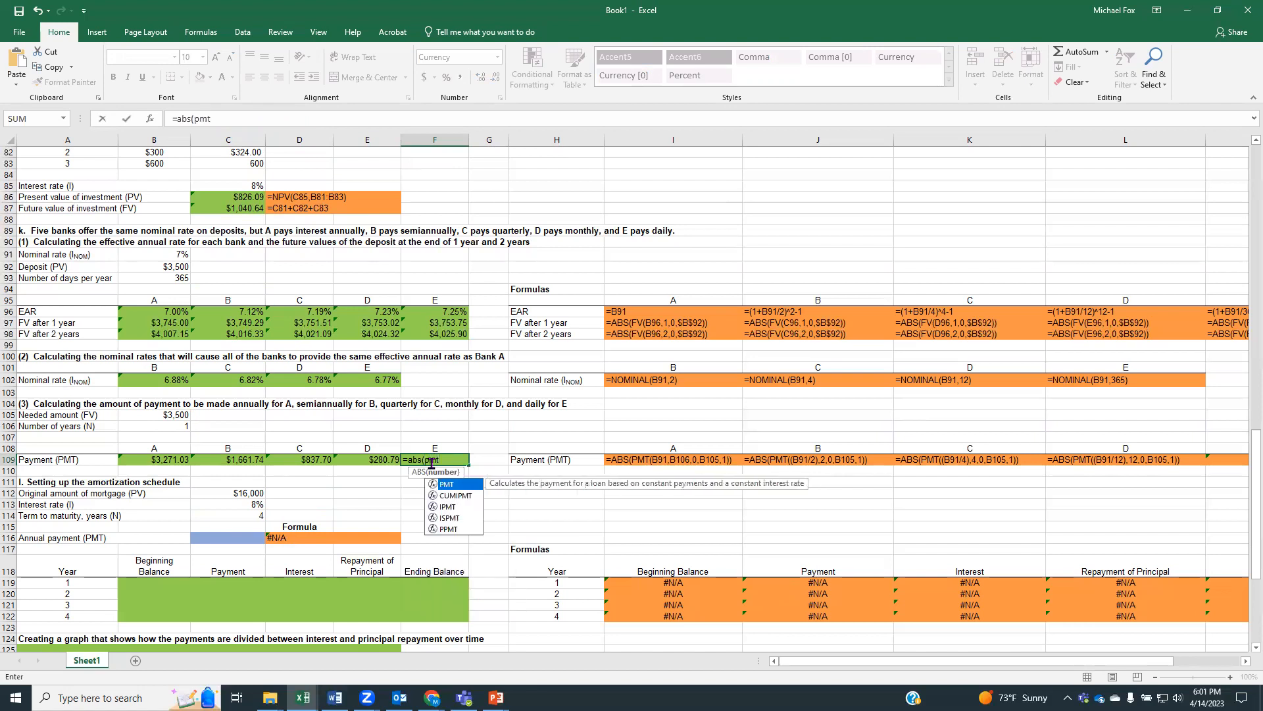
type("((")
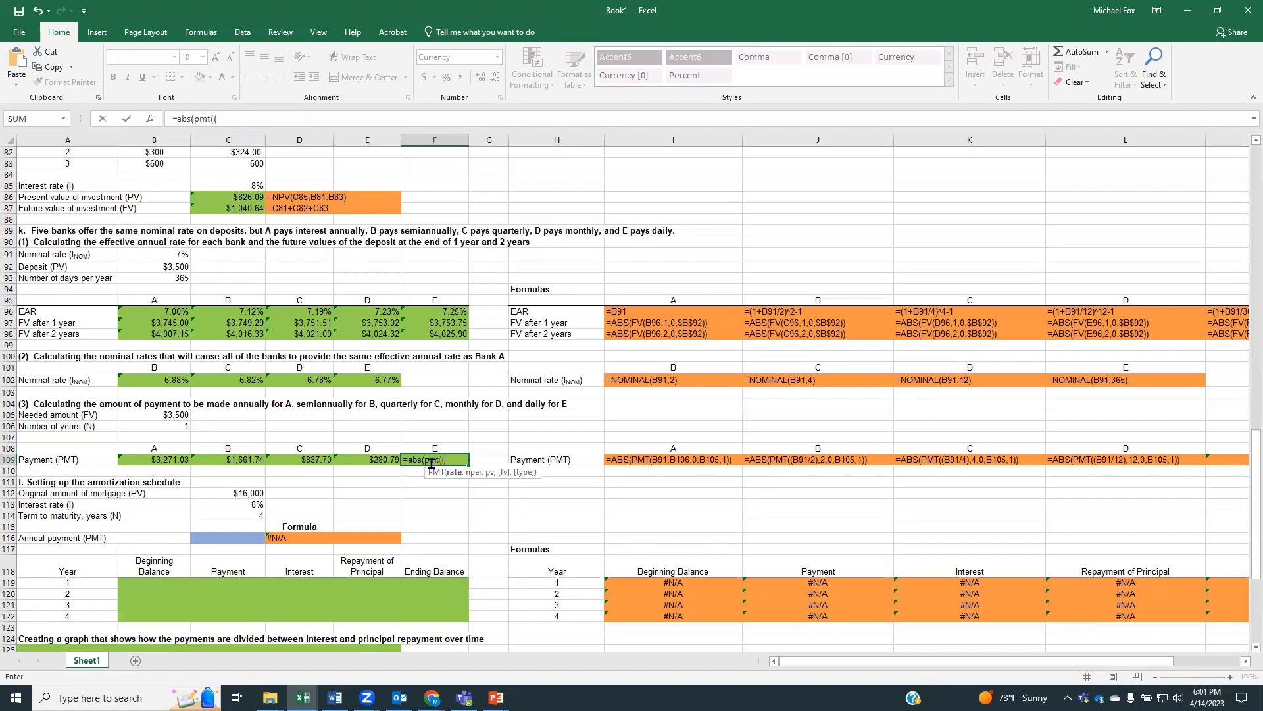
left_click(178, 251)
type("/365,365,")
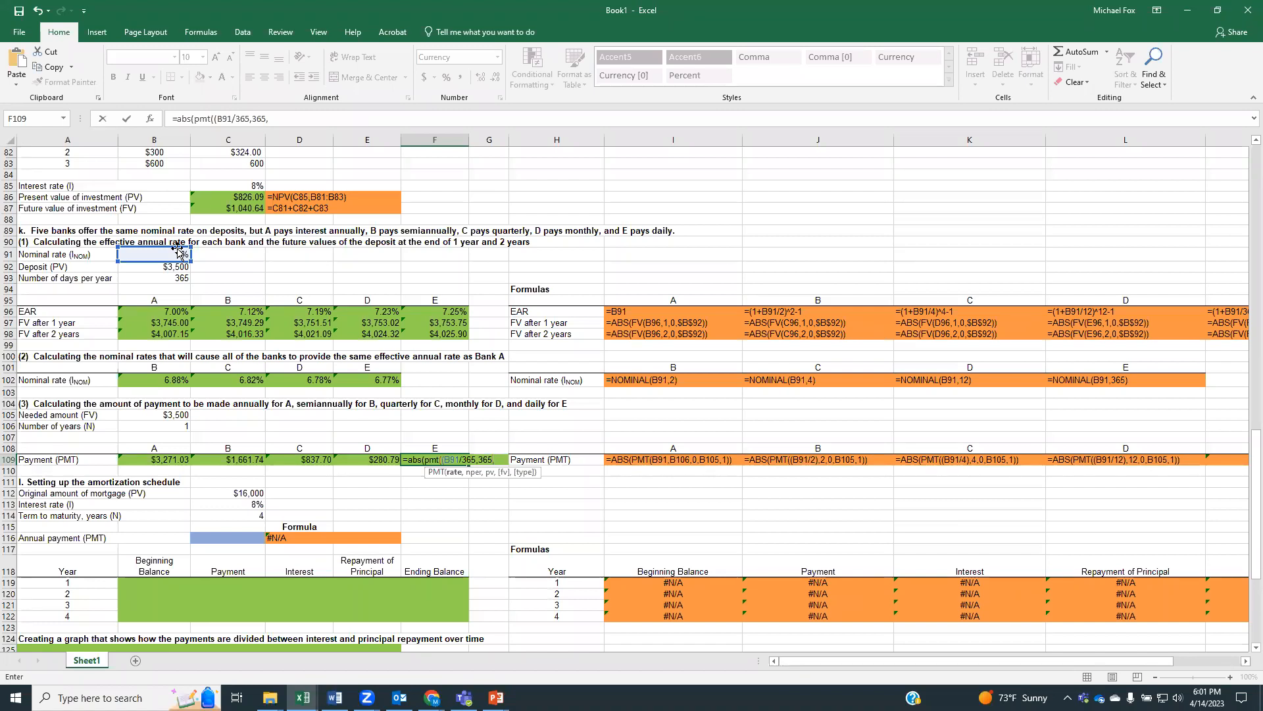
type("0")
left_click(153, 415)
left_click(603, 419)
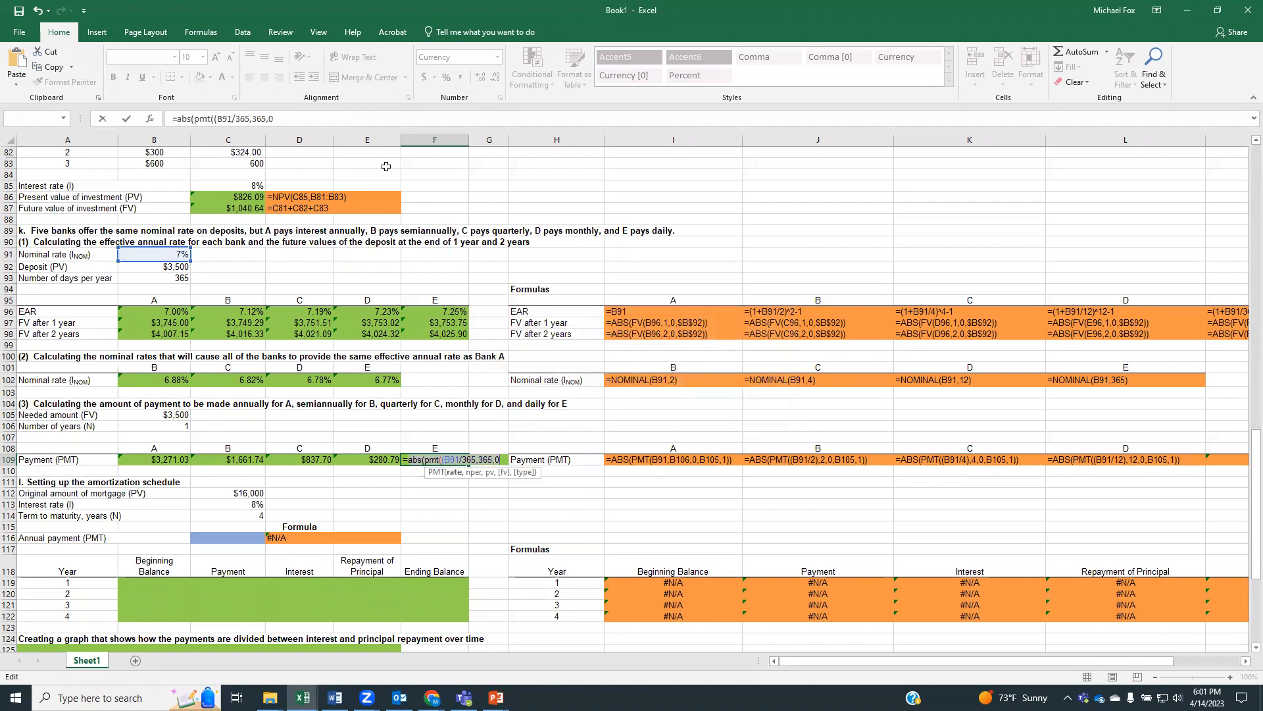
left_click(288, 118)
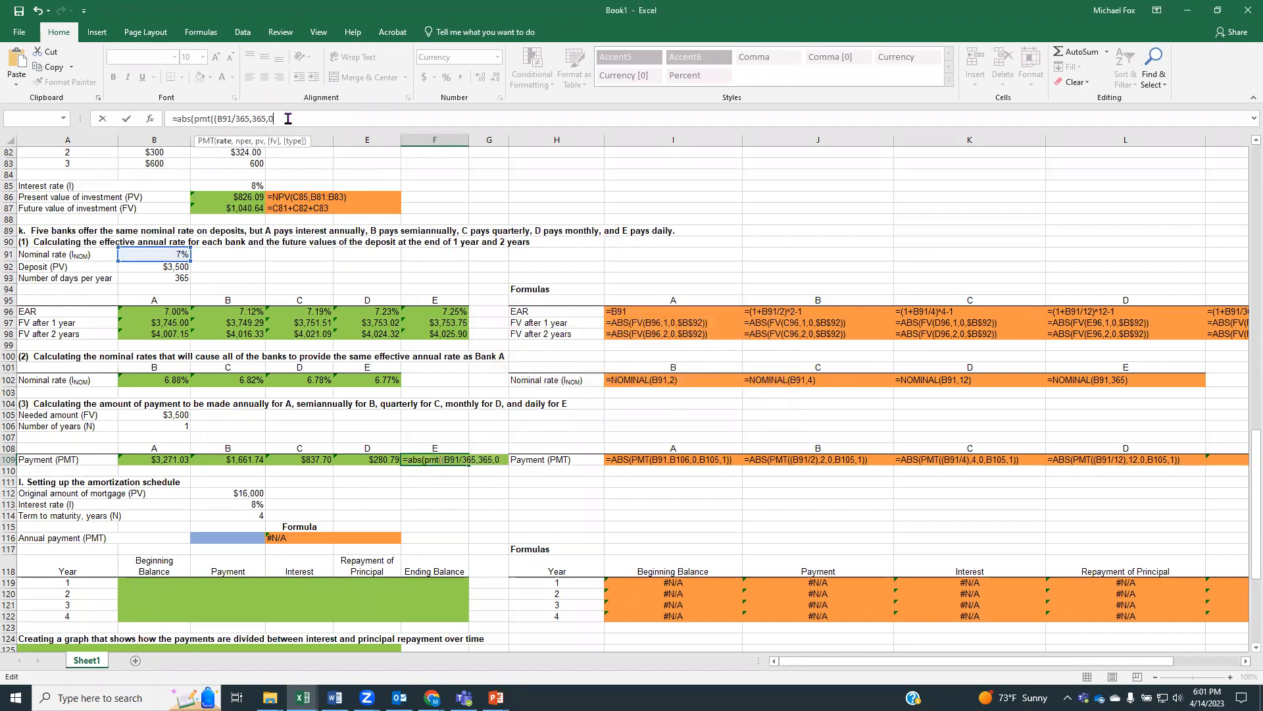
left_click(169, 413)
type(",")
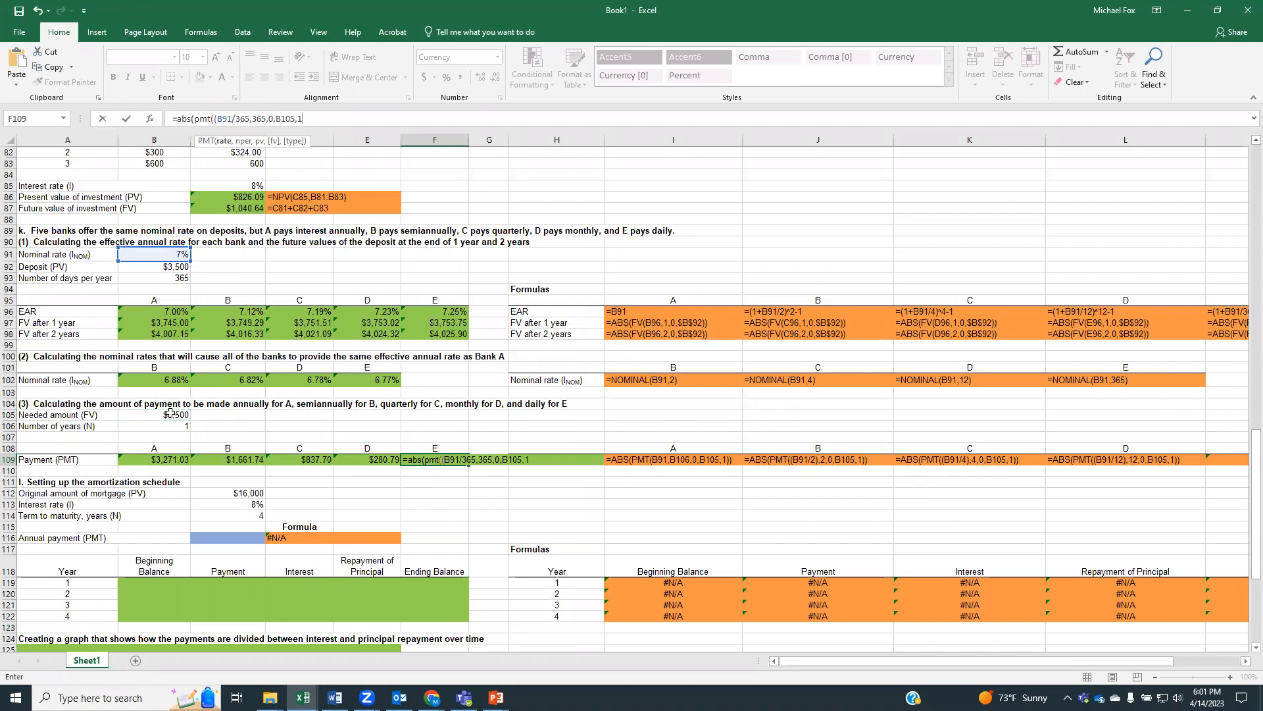
type("1))")
key("Return")
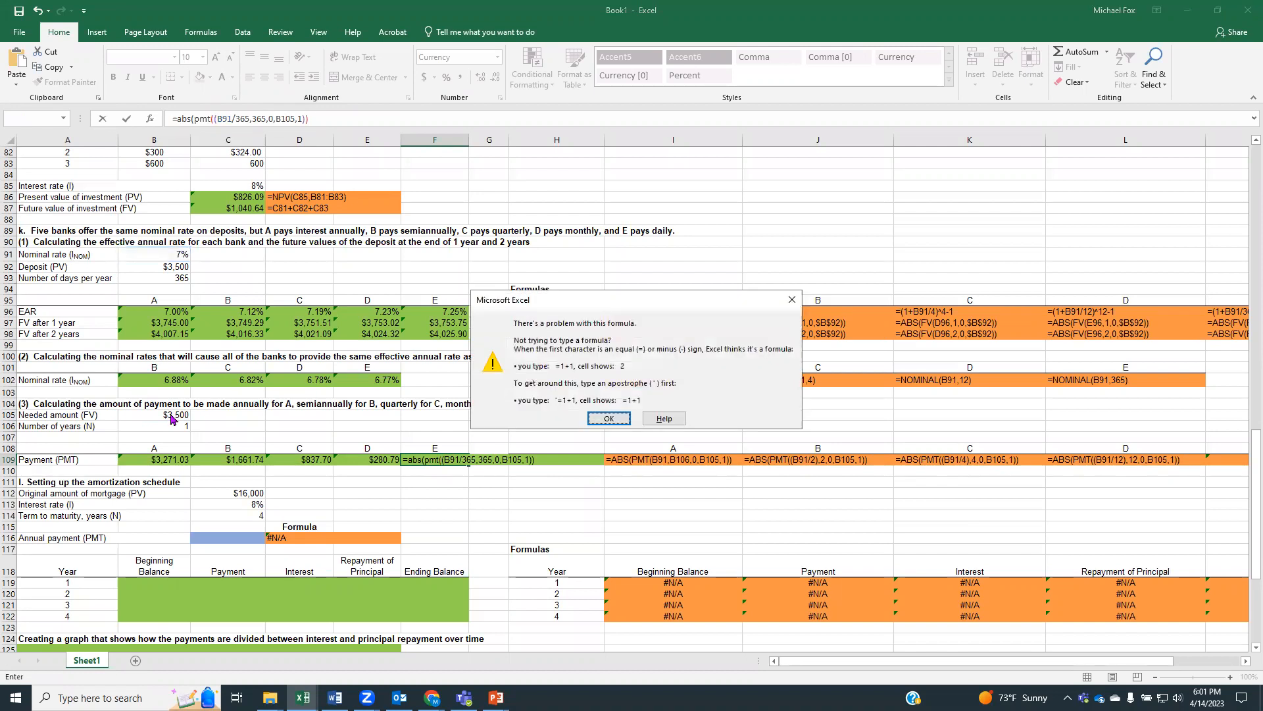
left_click(608, 418)
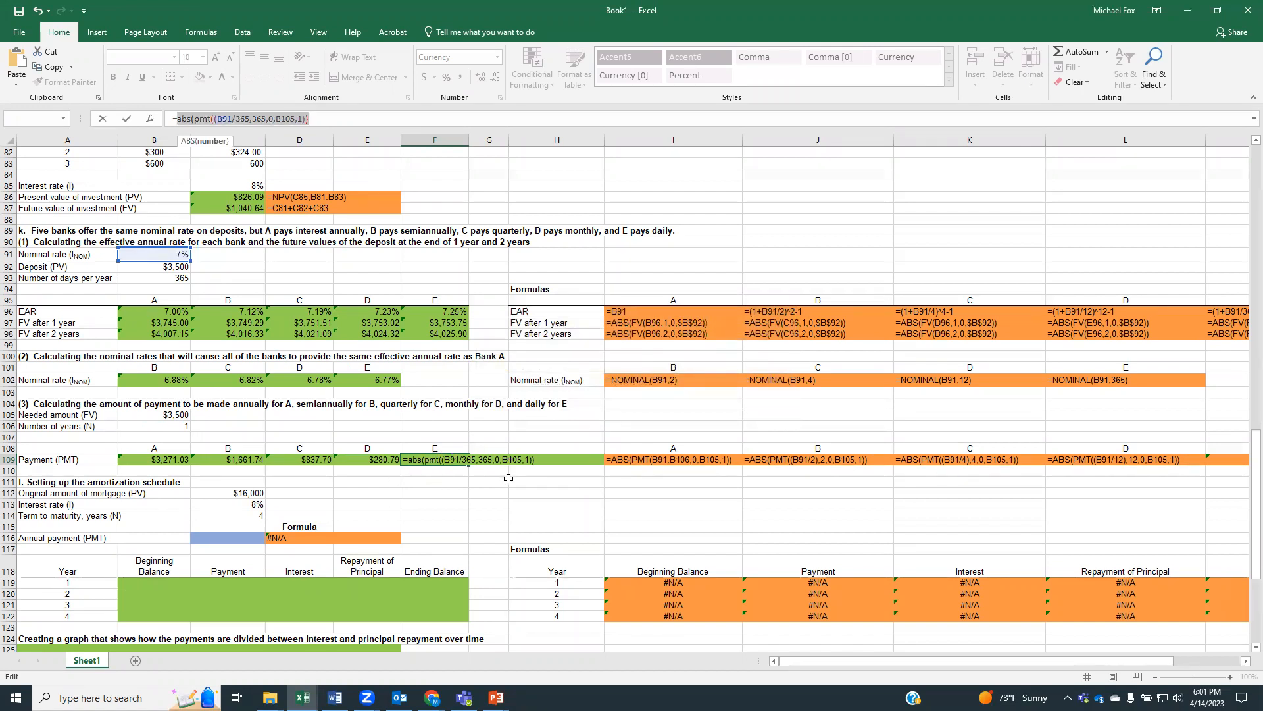
Close the parenthesis after B91/365 in F109, making bank E's formula =ABS(PMT((B91/365),365,0,B105,1))
left_click(474, 459)
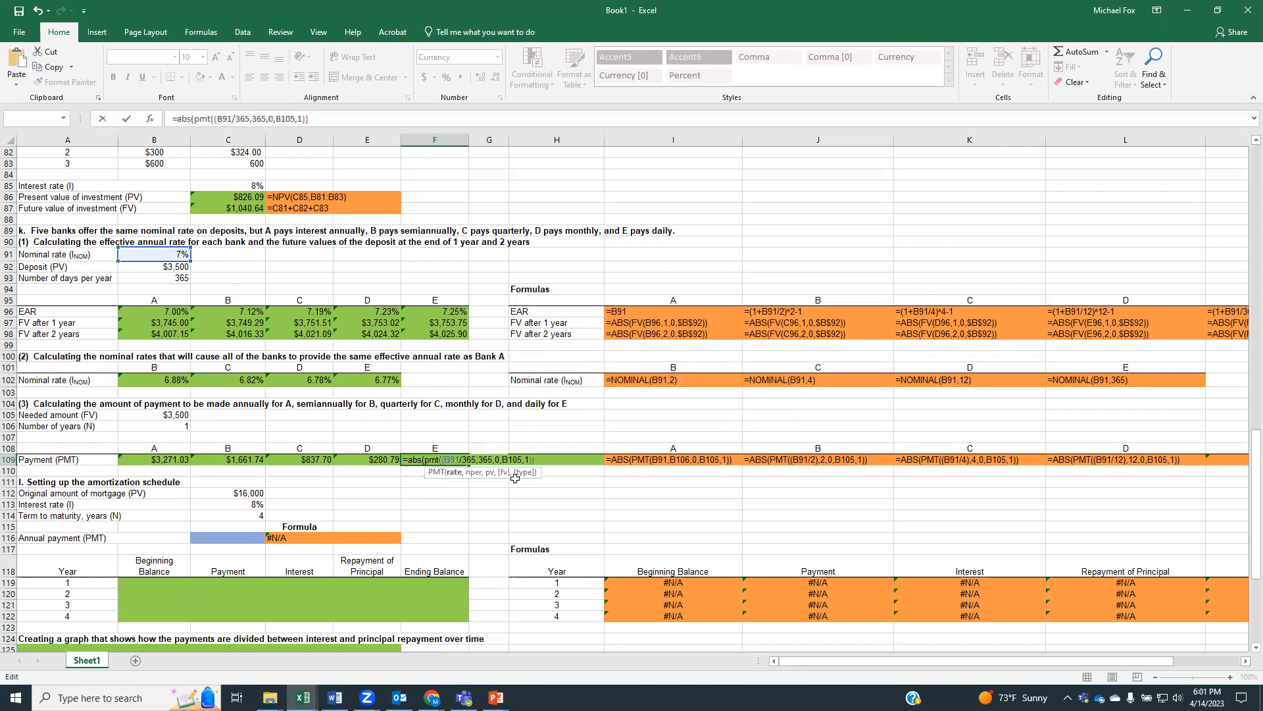
type(")")
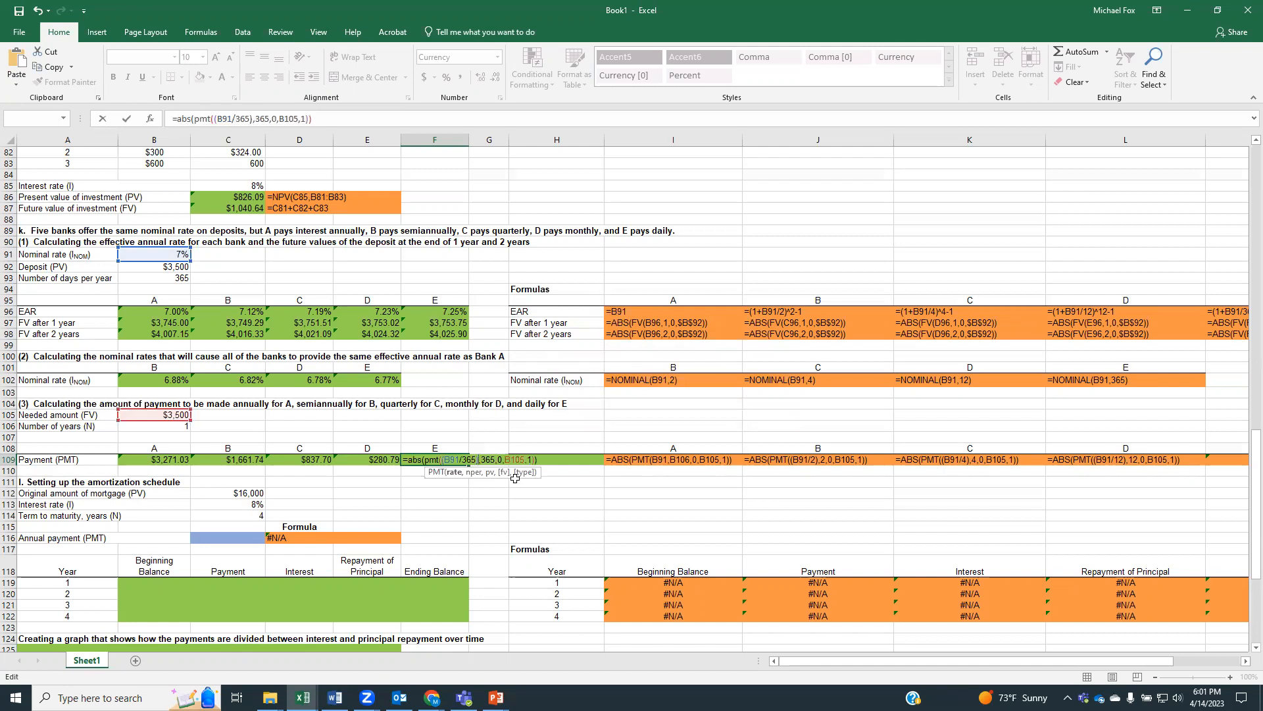
key("Return")
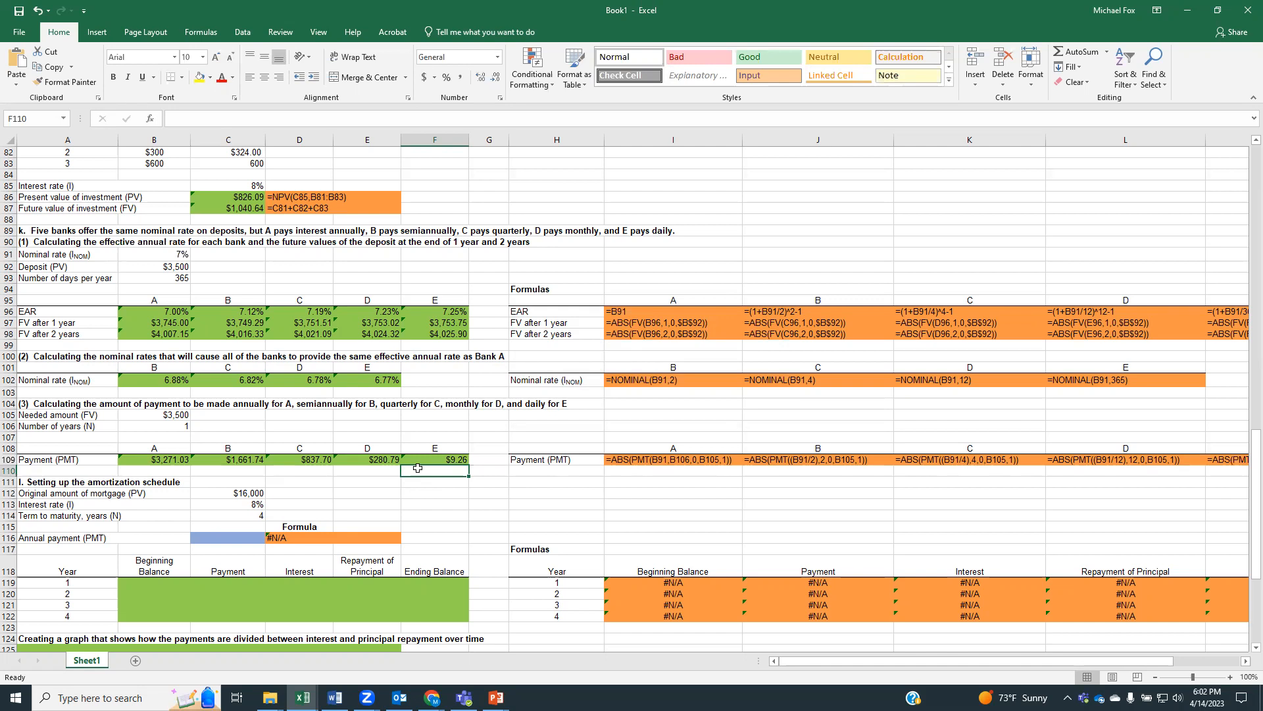
Calculate the mortgage's annual payment in C116 with =ABS(PMT(C113,C114,C112))
scroll(417, 468, "down", 3)
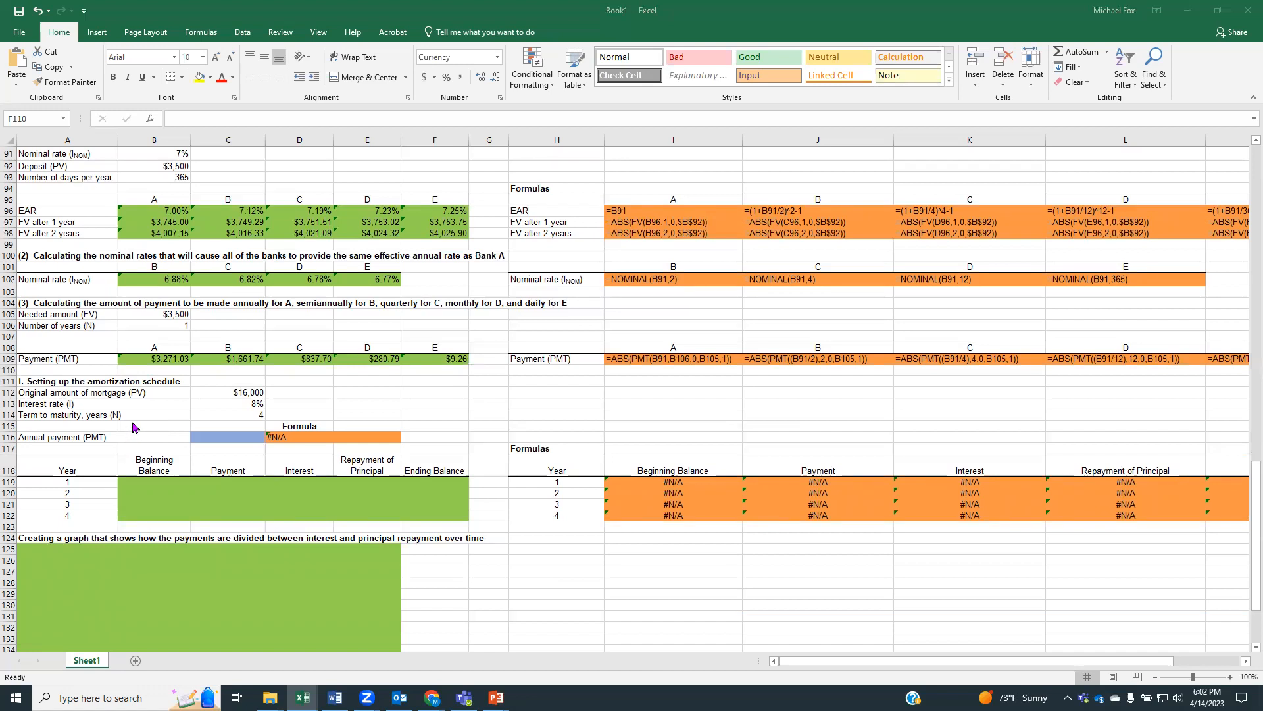
left_click(208, 437)
type("=abs(")
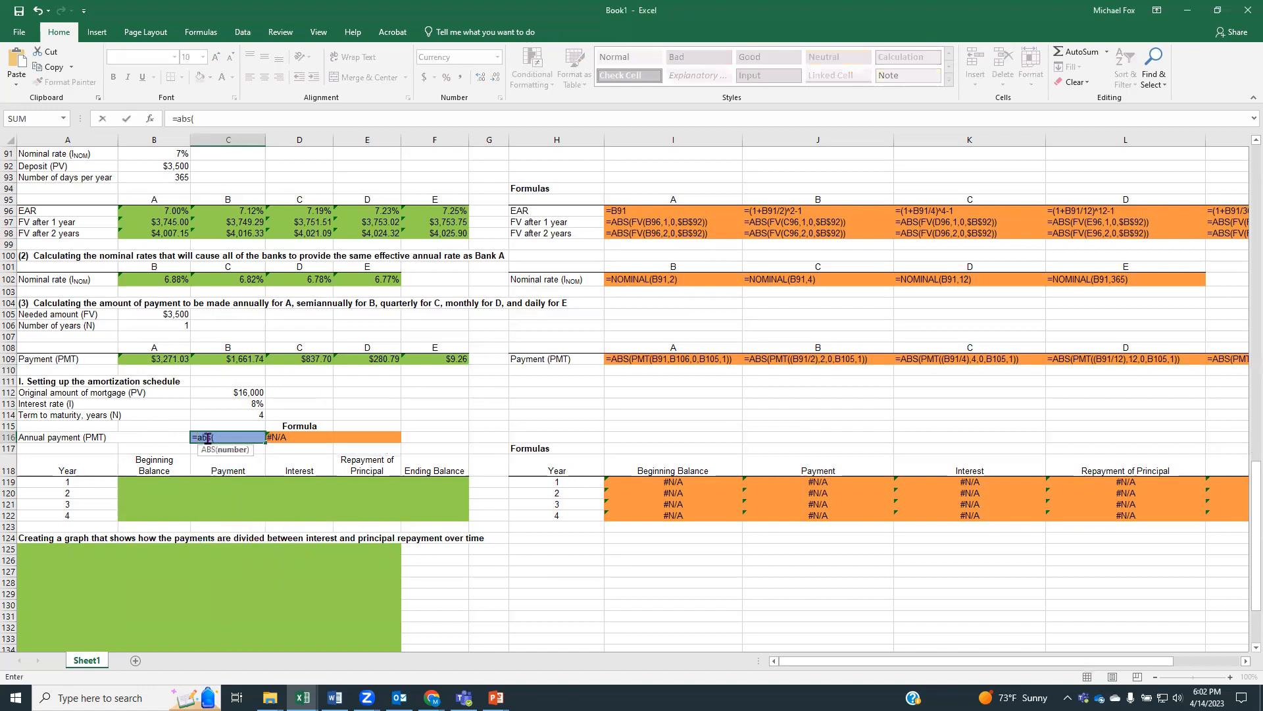
type("pm")
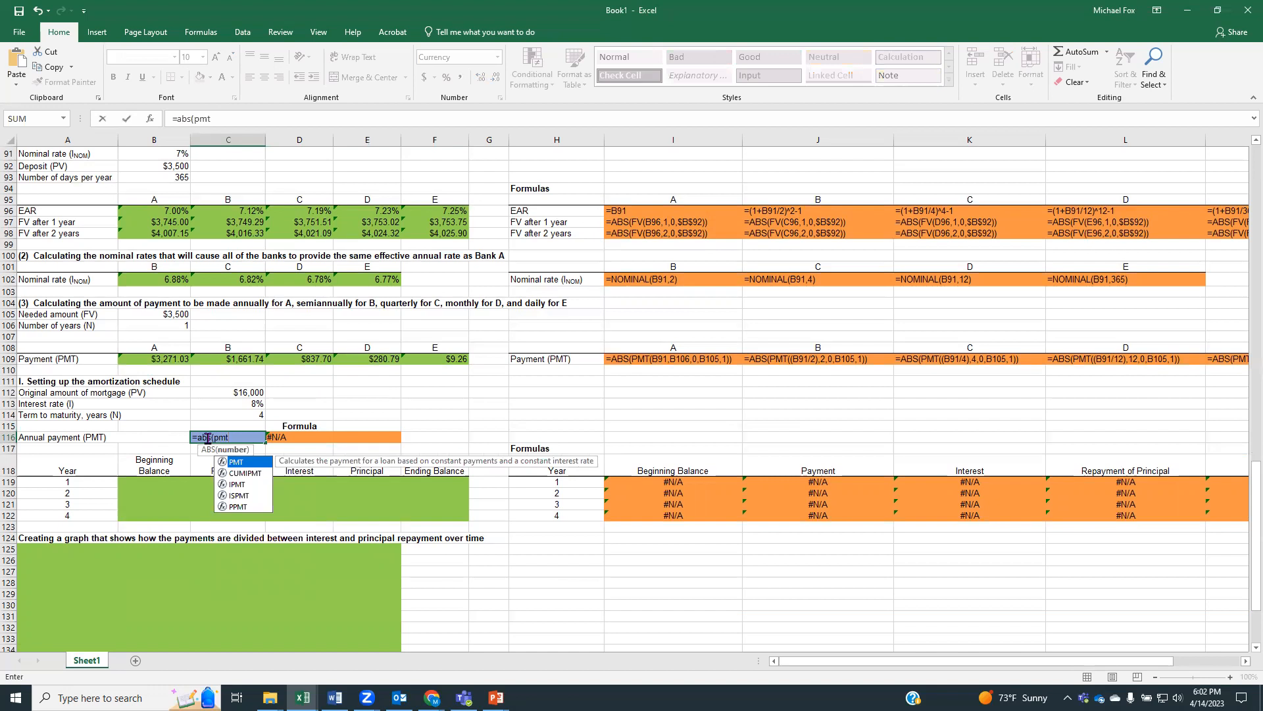
type("t(")
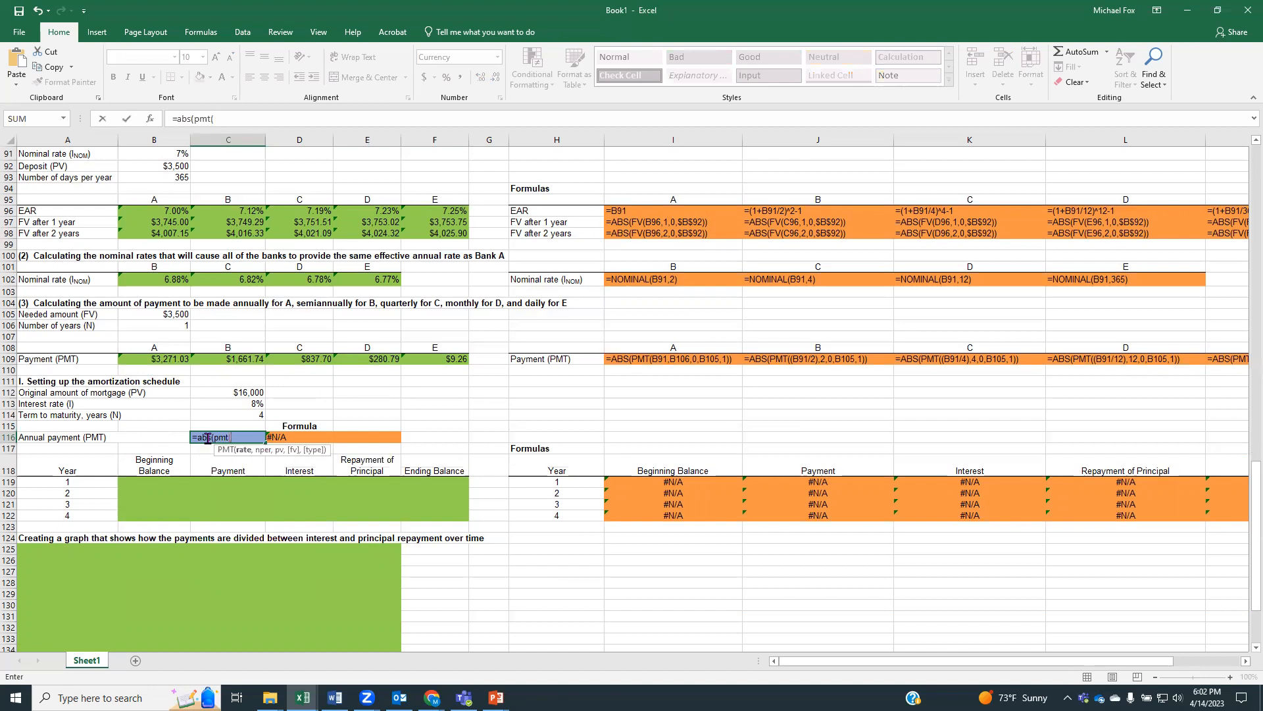
left_click(219, 405)
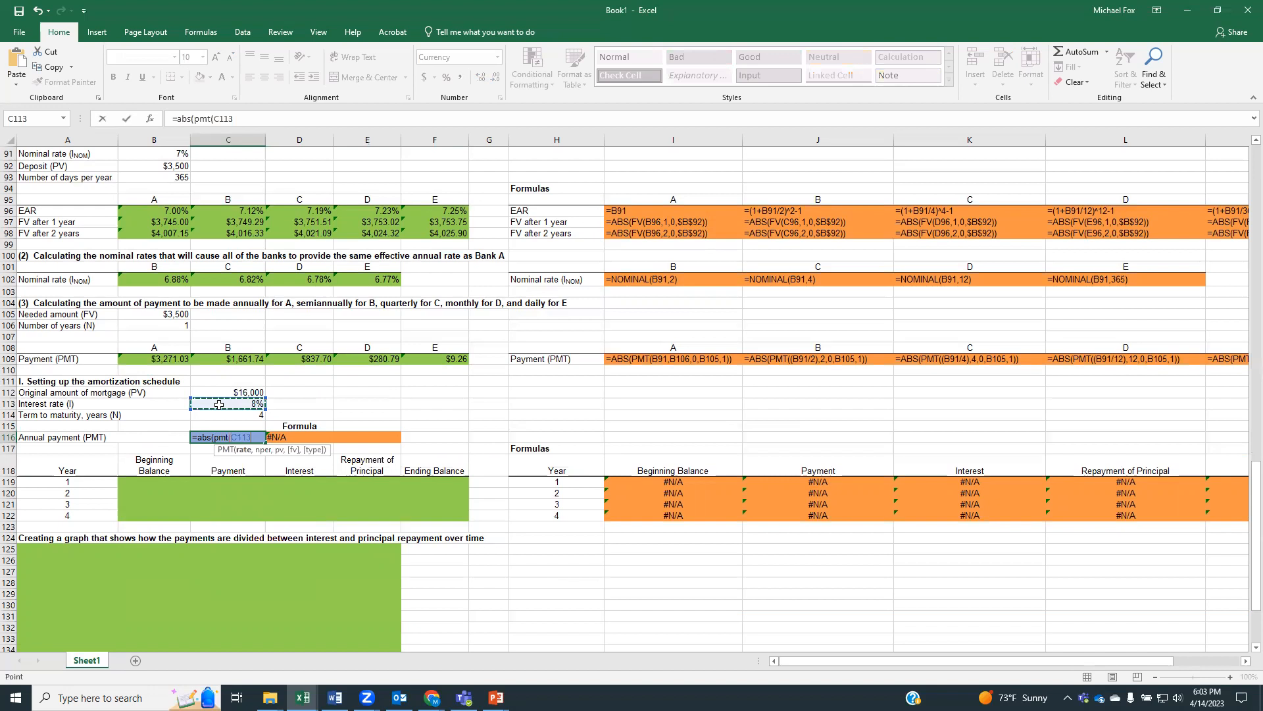
type(",")
left_click(219, 413)
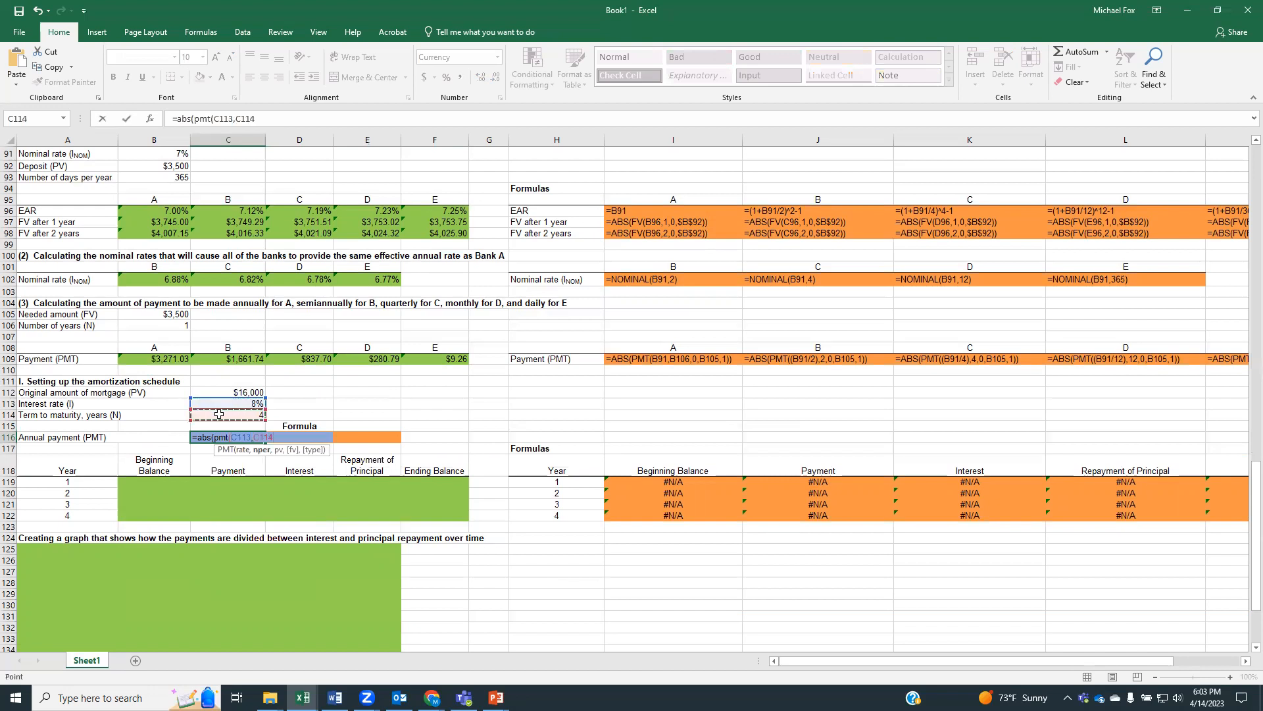
type(",")
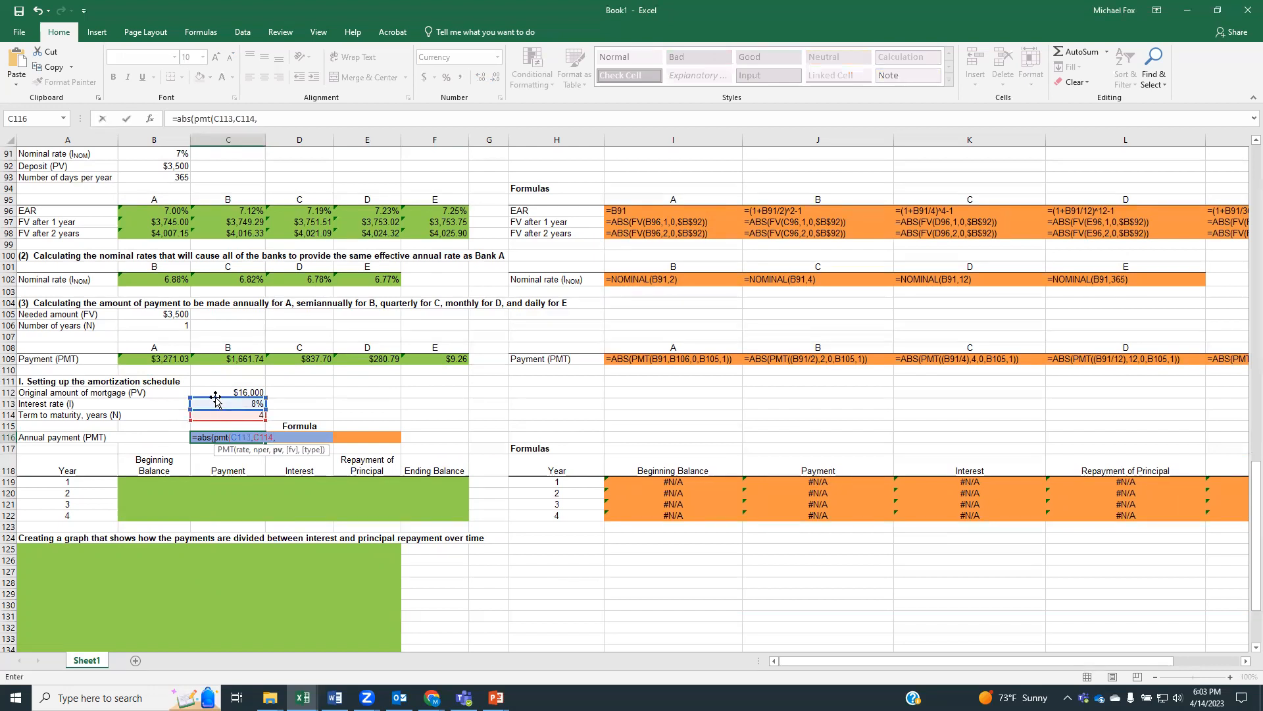
left_click(216, 392)
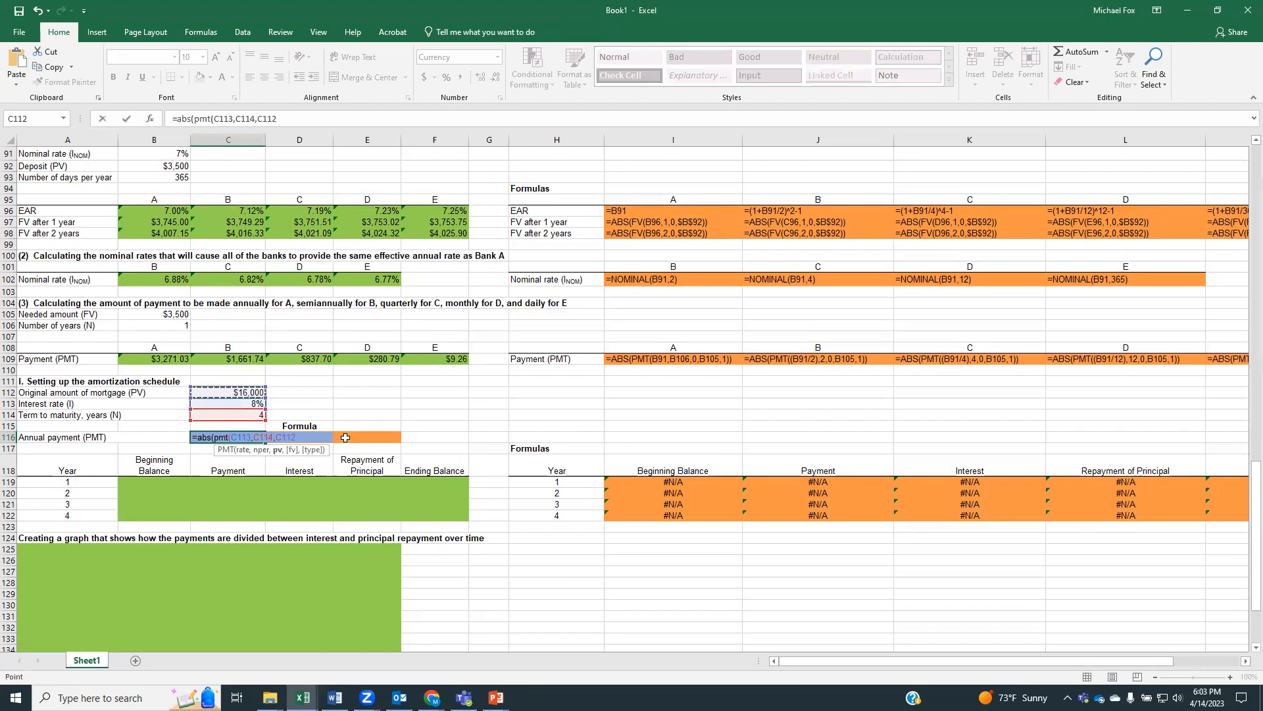
type(")")
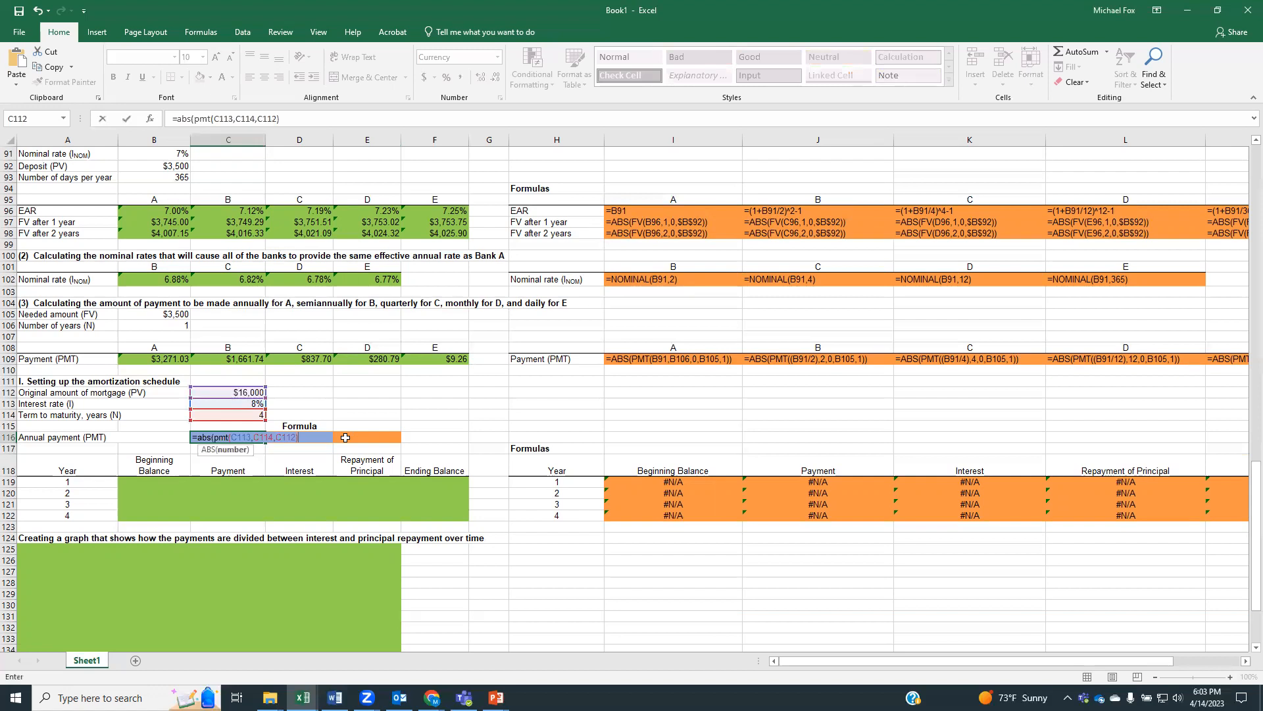
type(")")
key("Return")
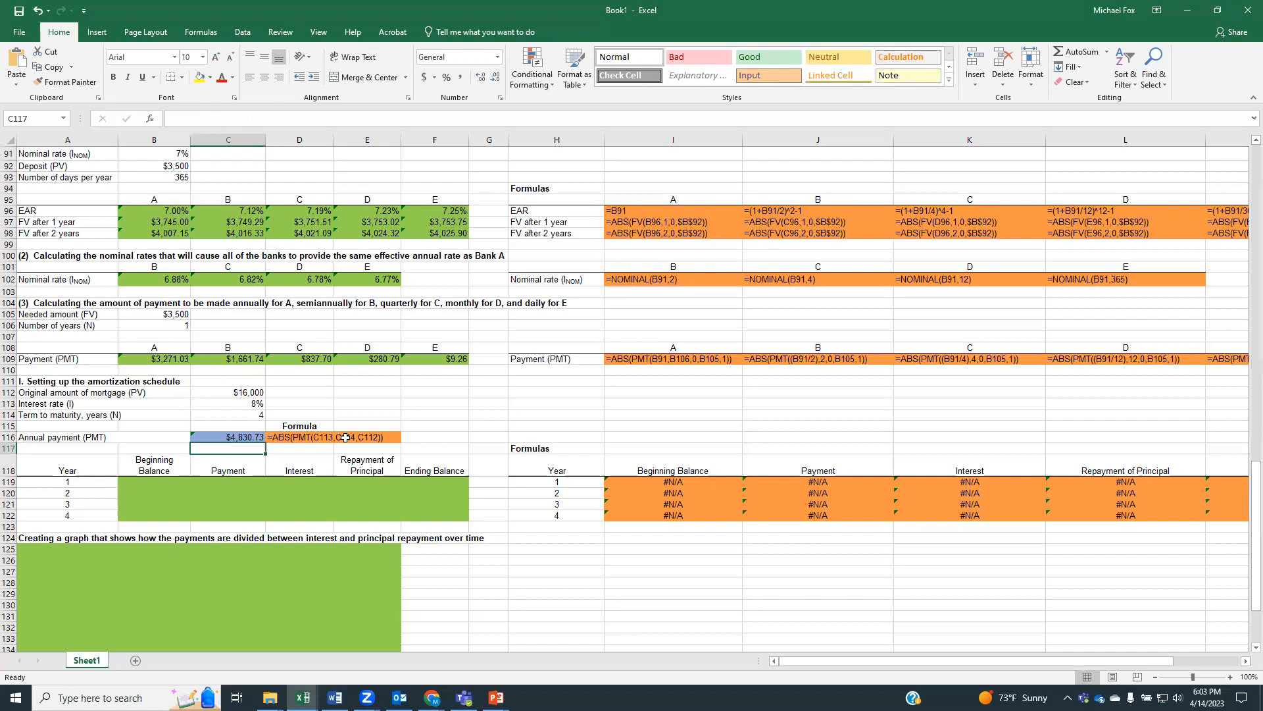
Link year 1's beginning balance in B119 to the mortgage amount C112 and its payment in C119 to the annual payment C116
left_click(147, 480)
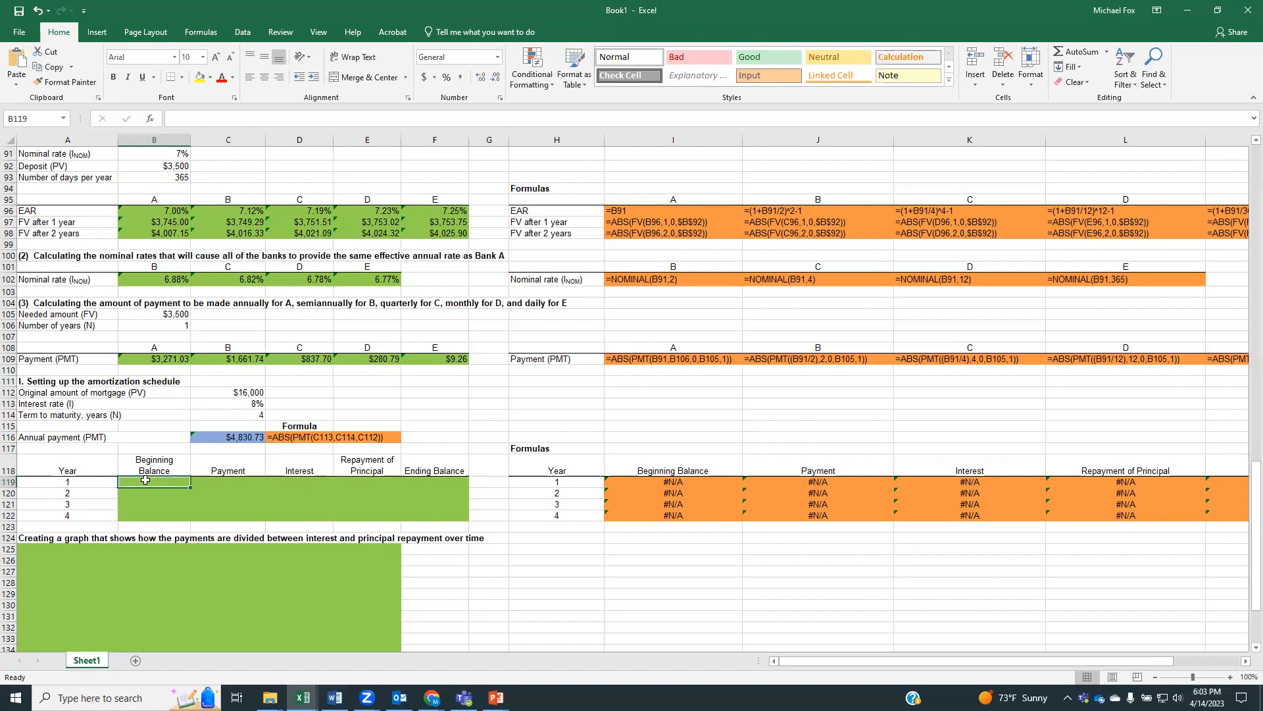
type("=")
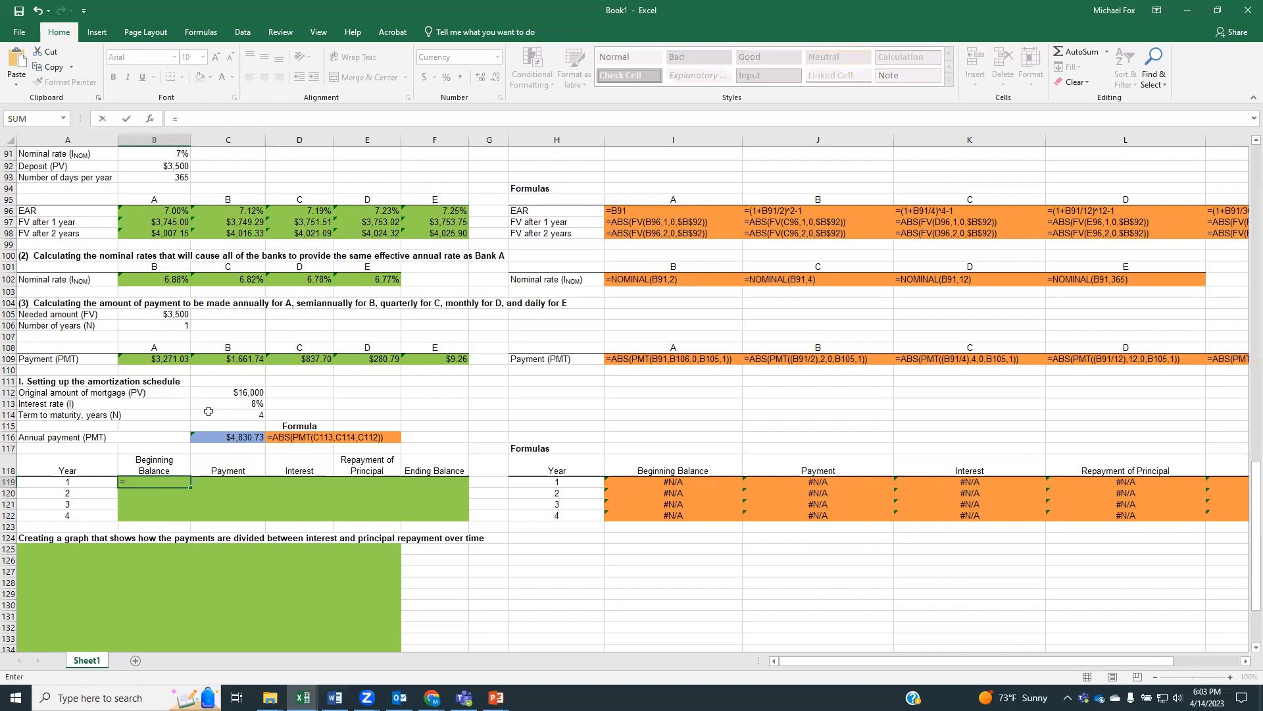
left_click(213, 393)
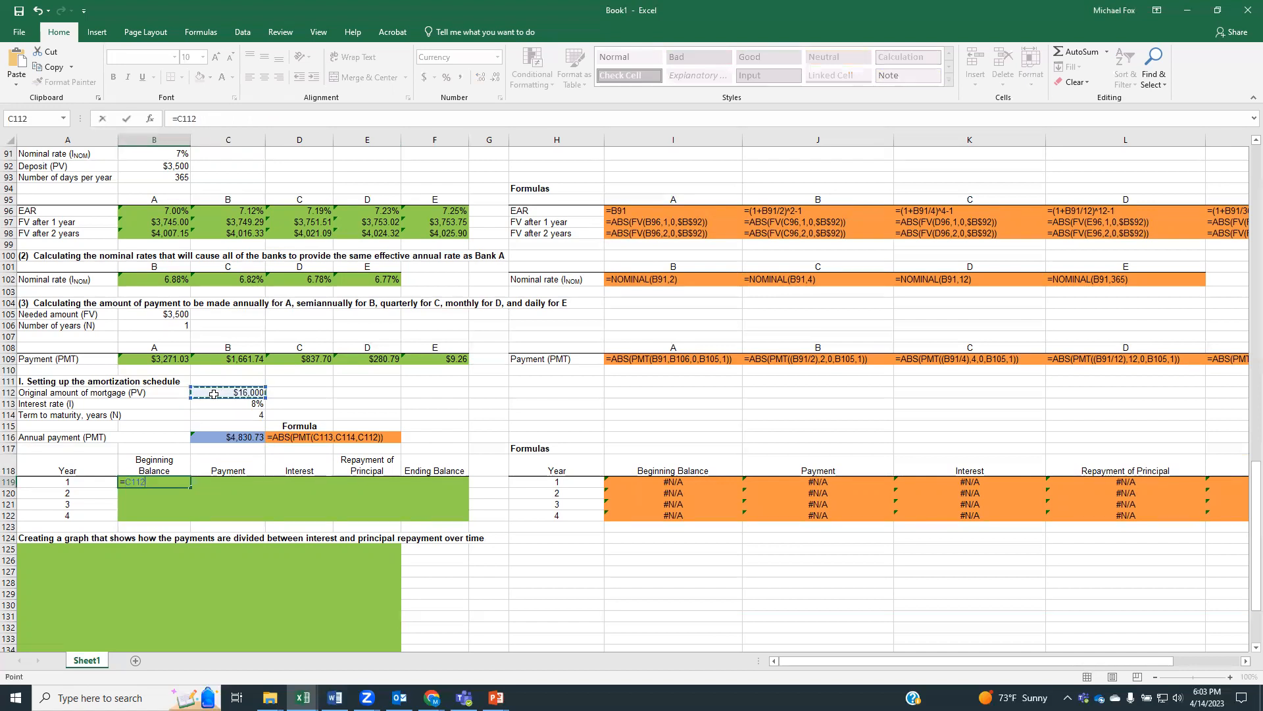
key("Return")
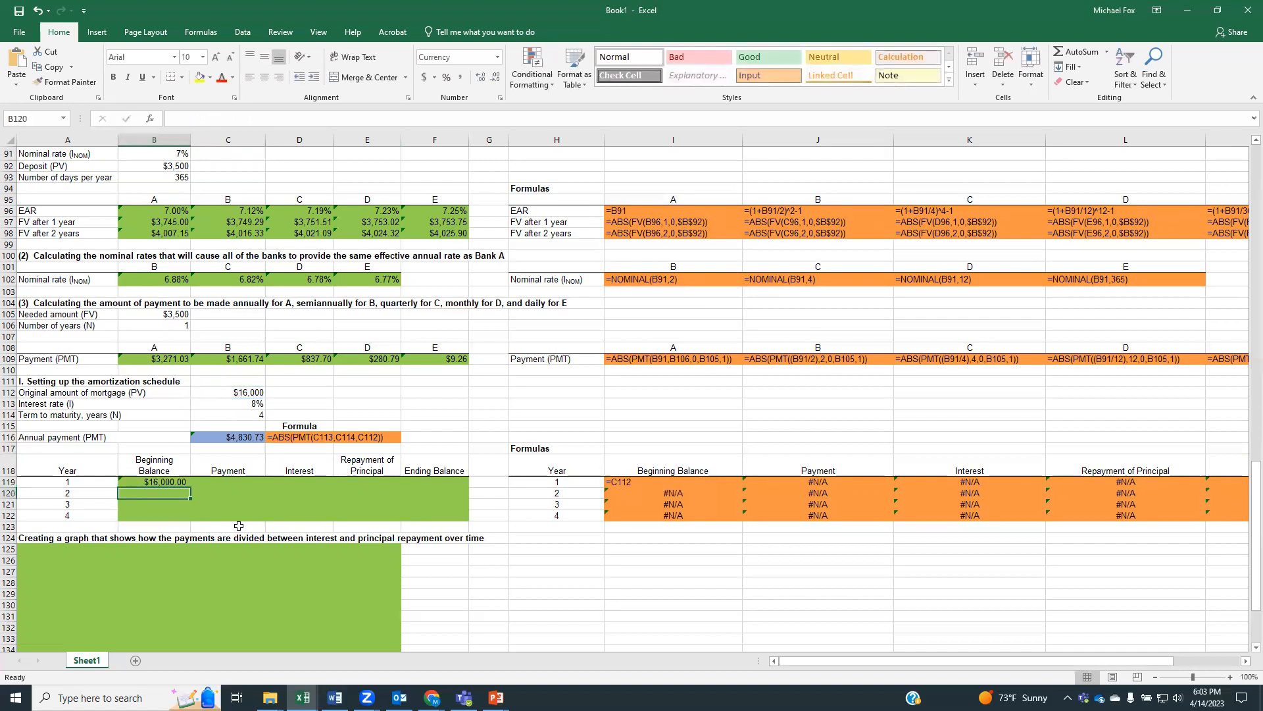
left_click(224, 483)
type("=")
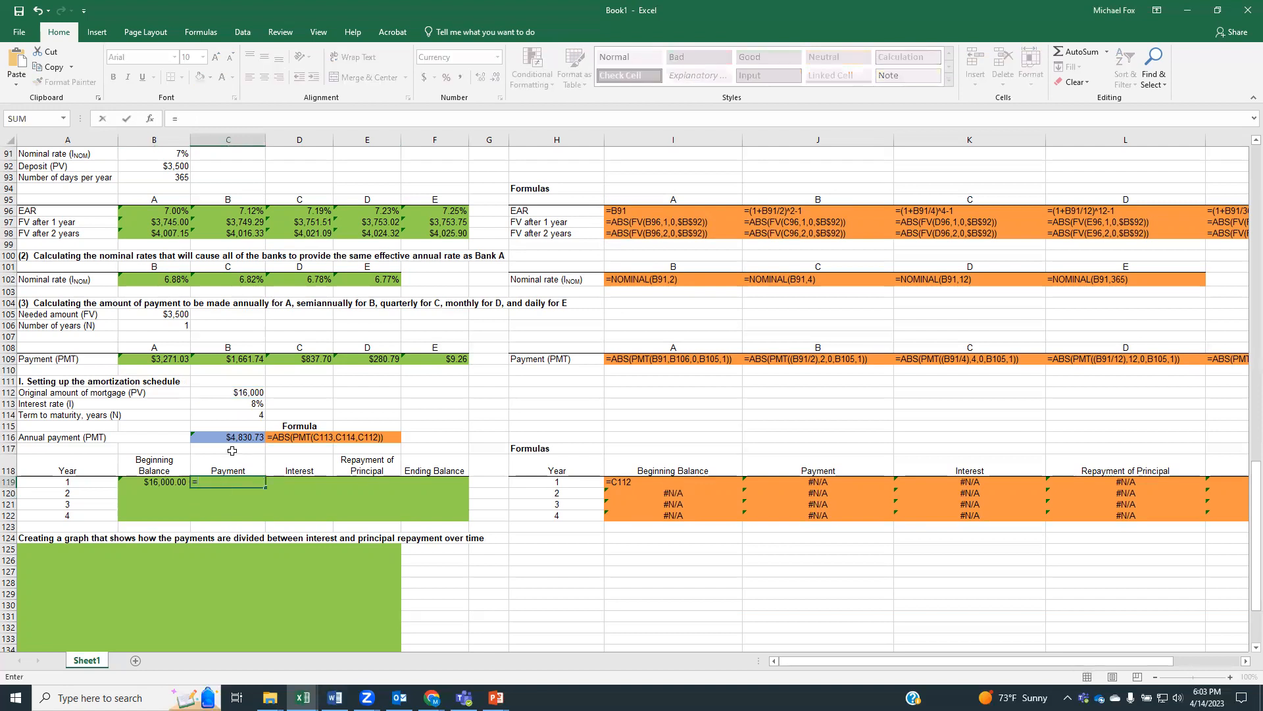
left_click(241, 436)
key("Return")
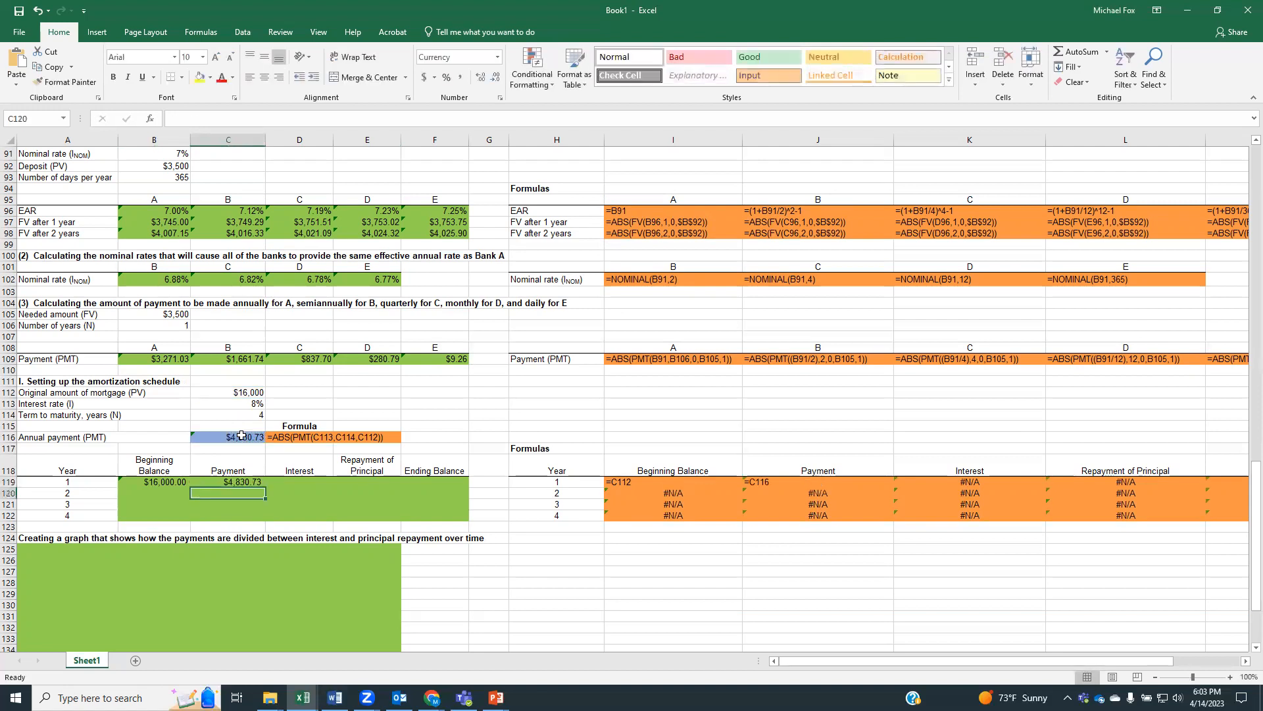
Fill the payments for years 2 to 4 in C120:C122 by referencing the payment cell directly above each, =C119, =C120 and =C121
scroll(218, 501, "down", 1)
type("=")
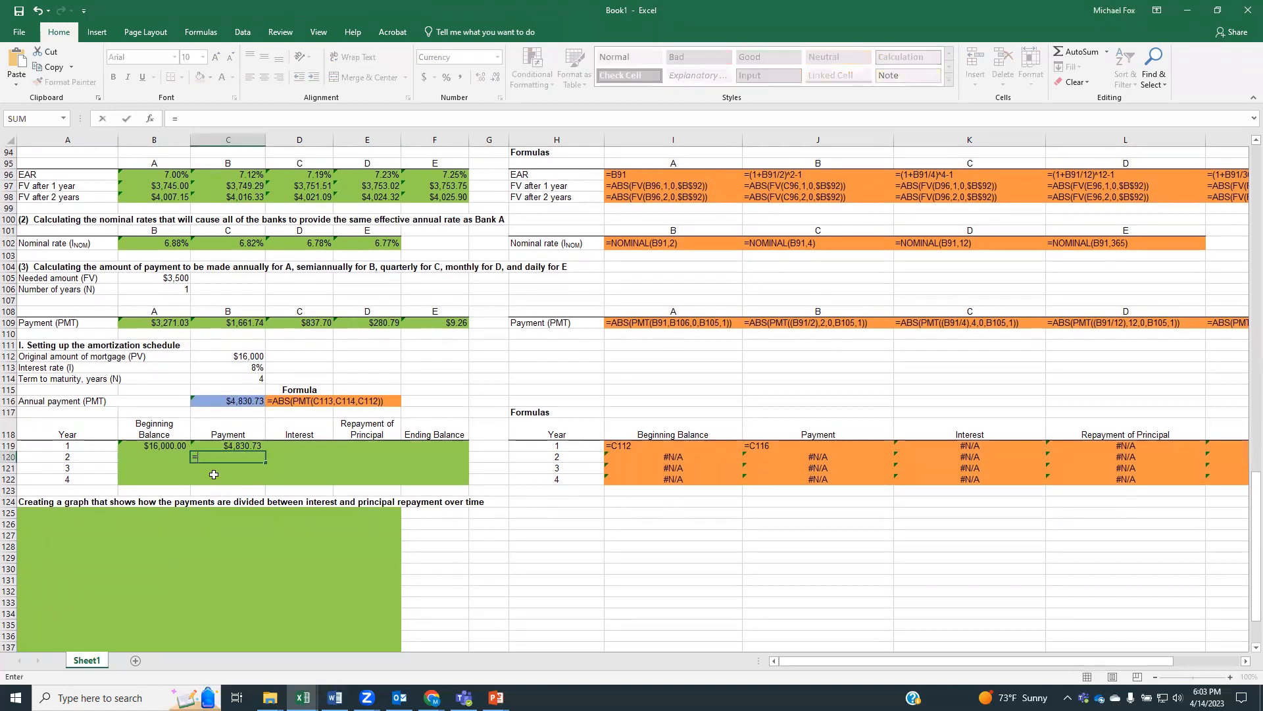
left_click(219, 444)
key("Return")
type("=")
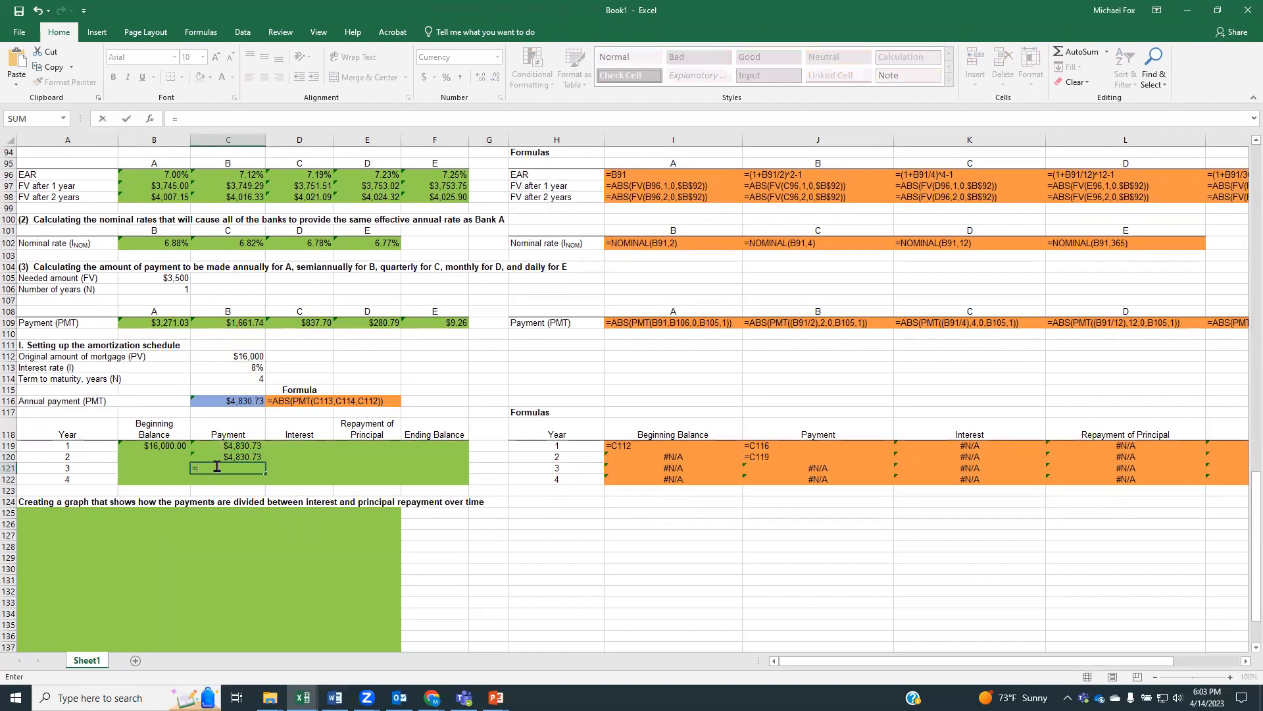
left_click(216, 455)
key("Return")
type("=")
left_click(217, 468)
key("Return")
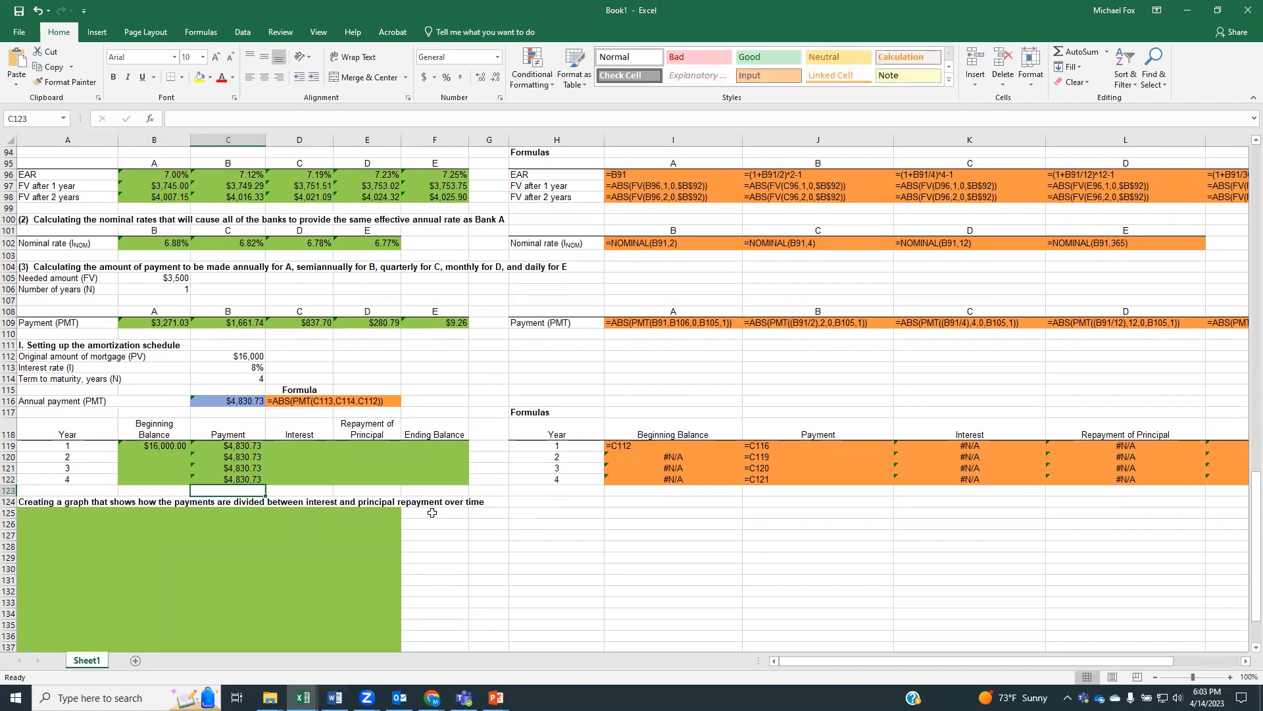
Calculate year 1's interest in D119 as beginning balance times interest rate, =B119*C113
left_click(310, 448)
type("=")
left_click(171, 447)
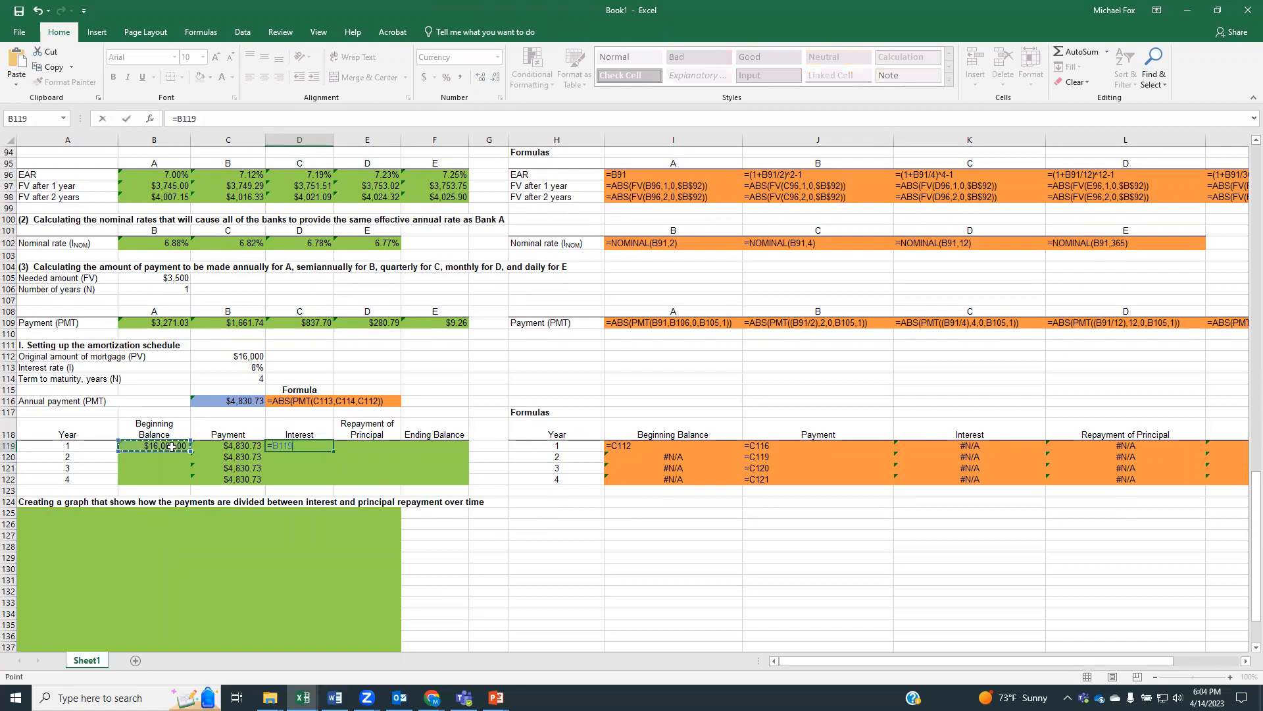
type("*")
left_click(216, 368)
key("Return")
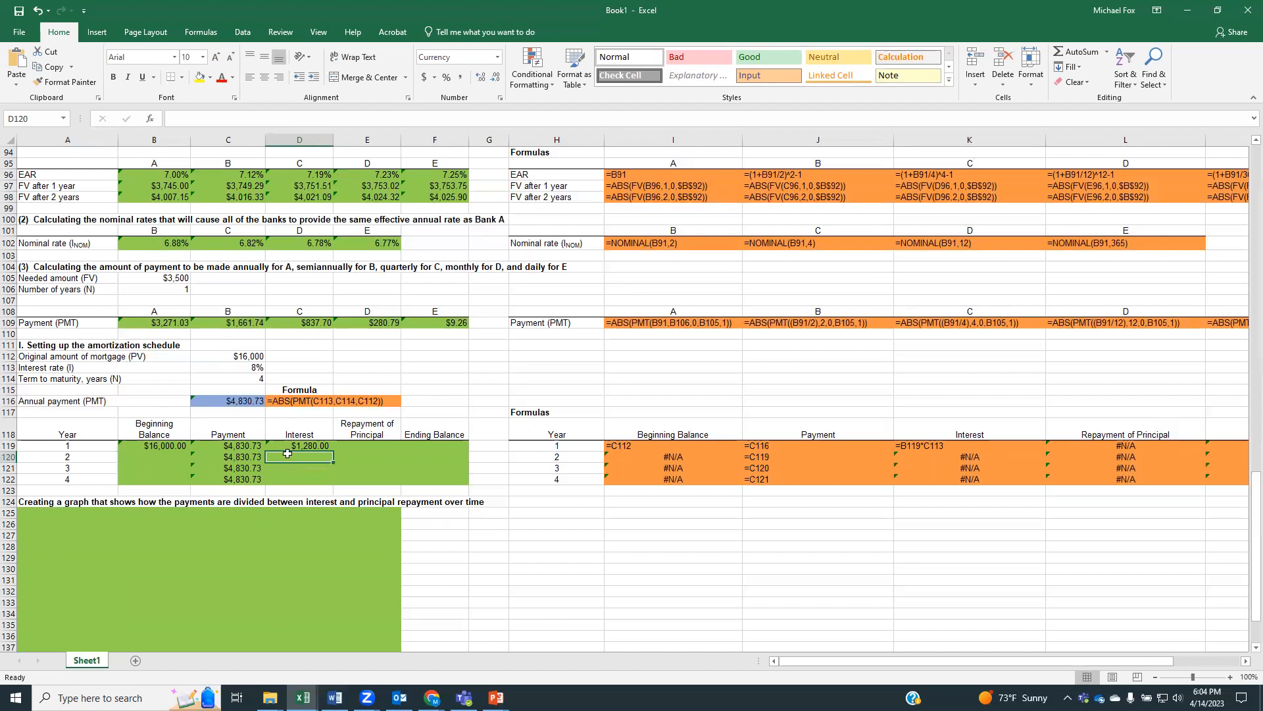
Calculate year 1's repayment of principal in E119 as payment minus interest, =C119-D119
left_click(348, 447)
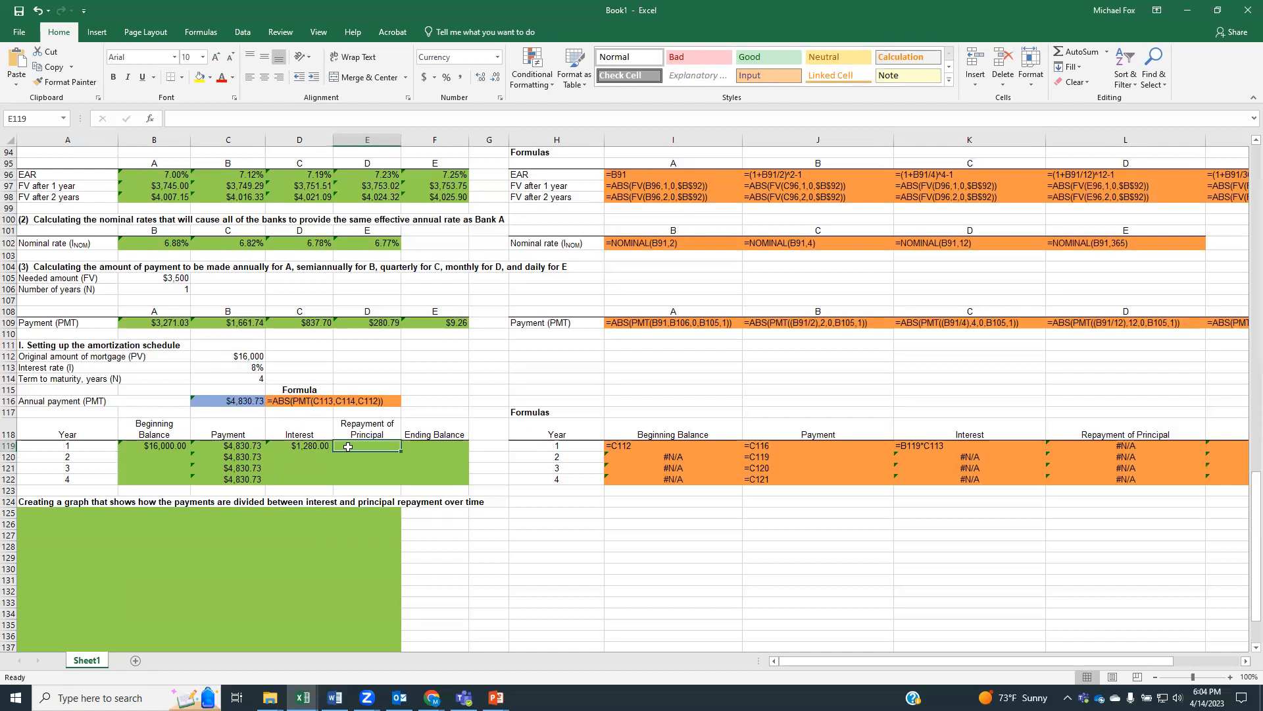
type("=")
left_click(252, 446)
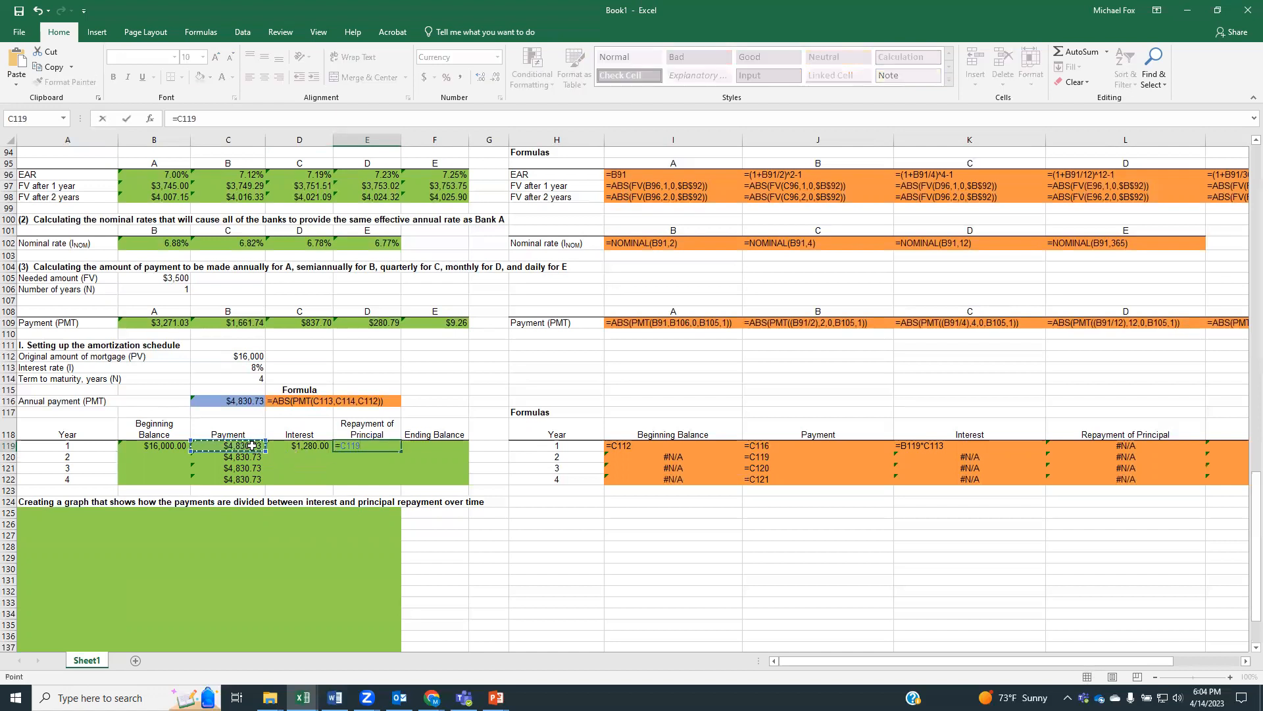
type("-")
left_click(306, 443)
key("Return")
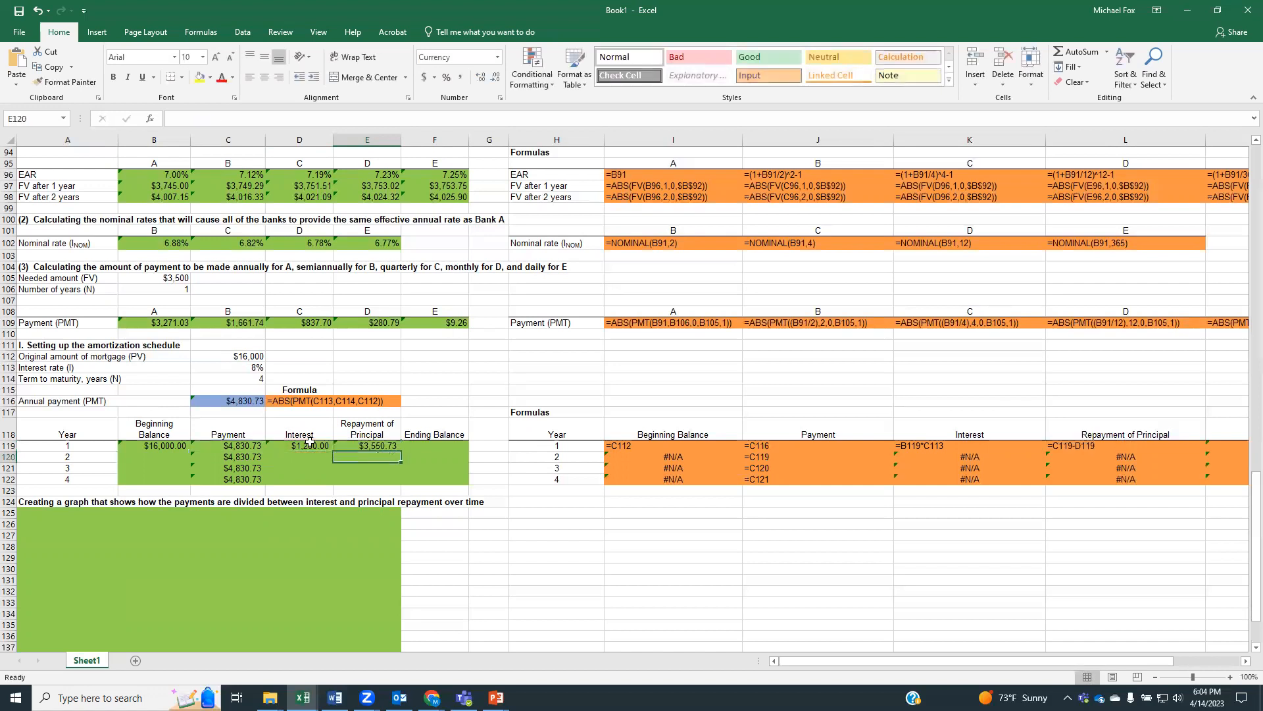
Calculate year 1's ending balance in F119 as beginning balance minus principal repayment, =B119-E119
left_click(426, 447)
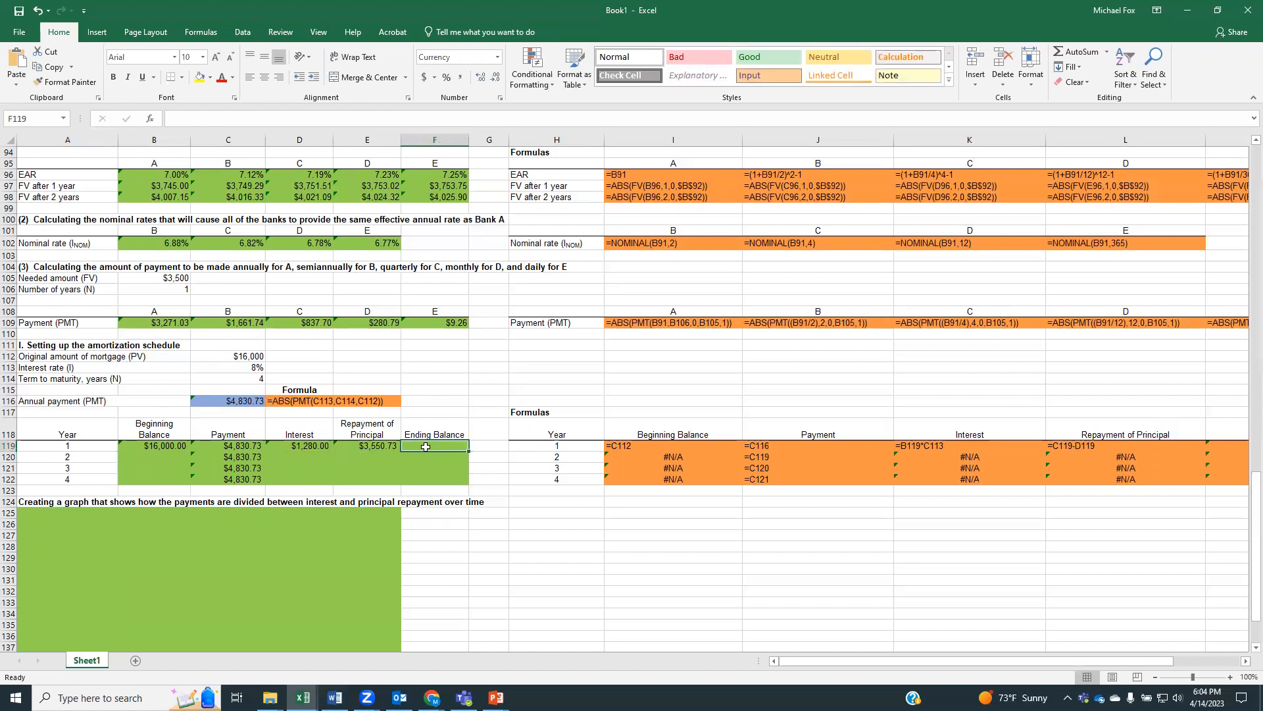
type("=")
left_click(177, 445)
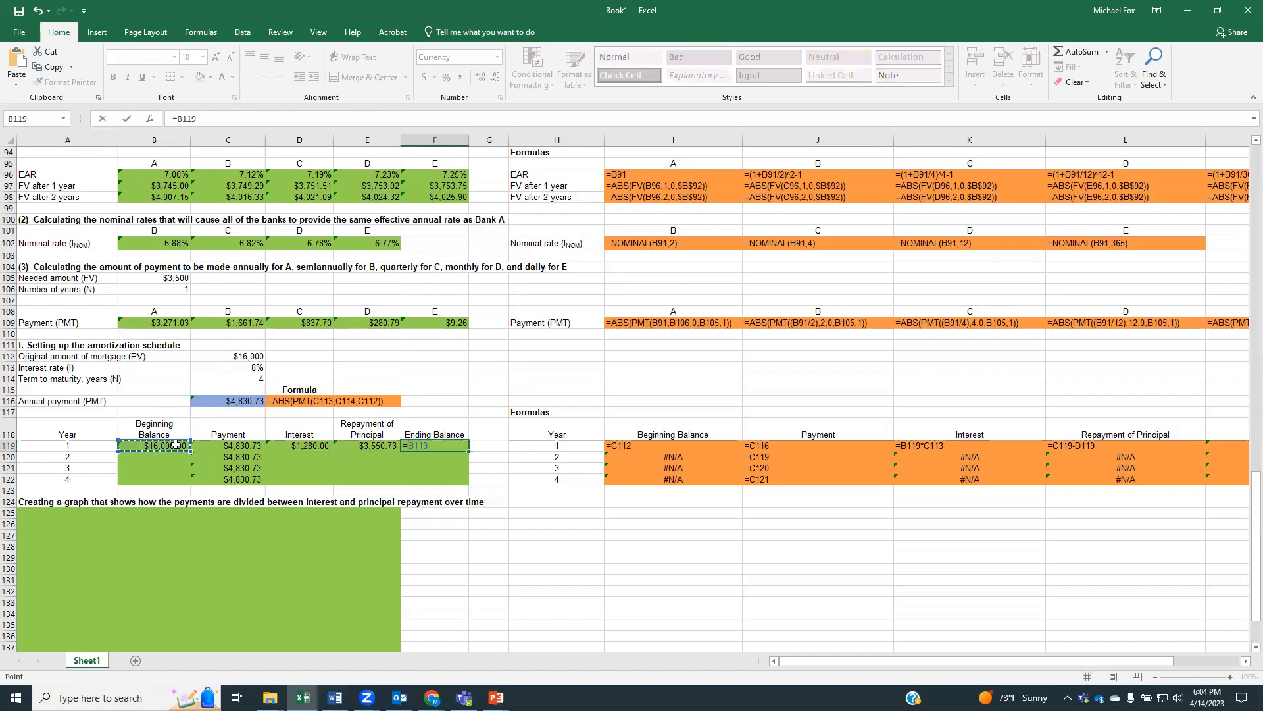
type("-")
left_click(372, 449)
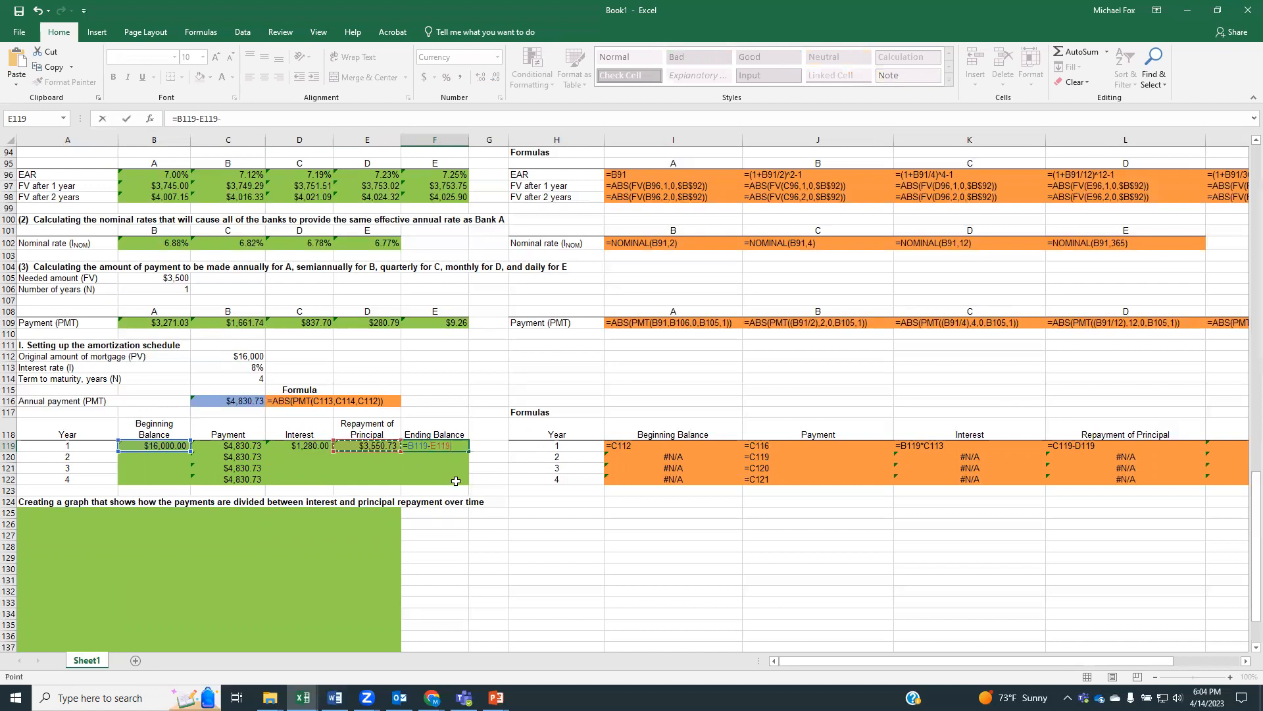
key("Return")
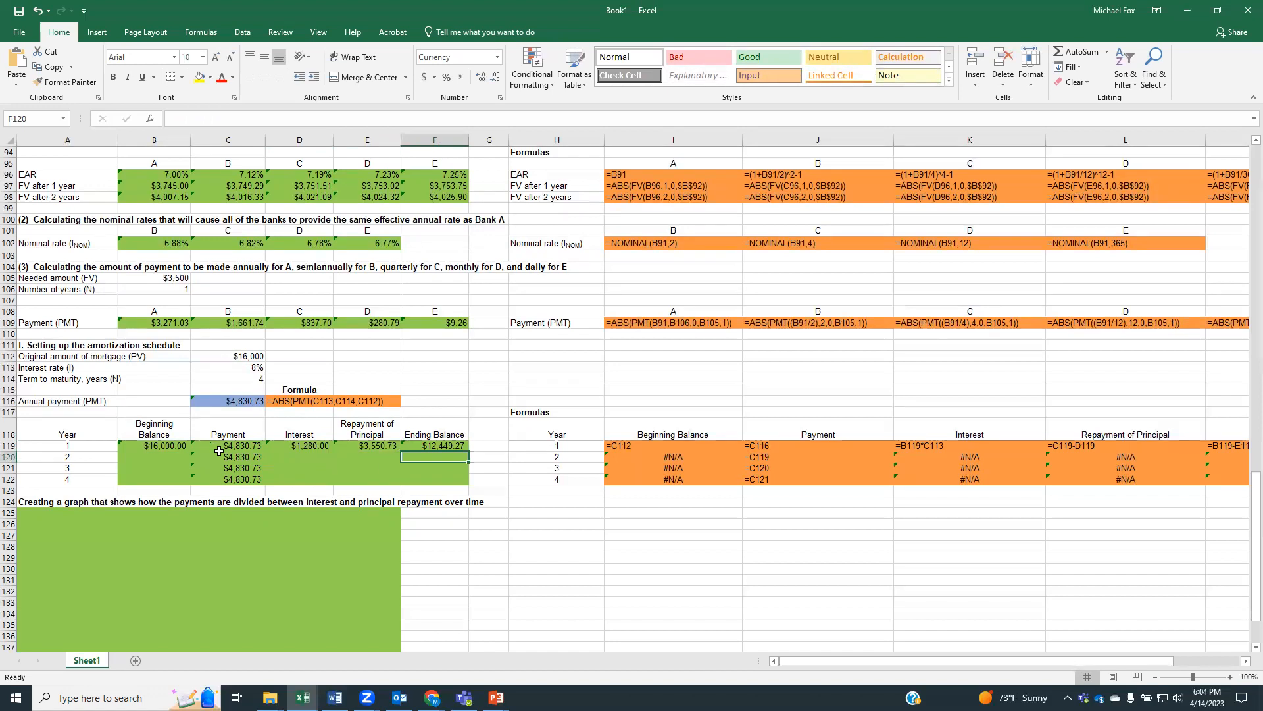
Link year 2's beginning balance in B120 to year 1's ending balance with =F119
left_click(171, 455)
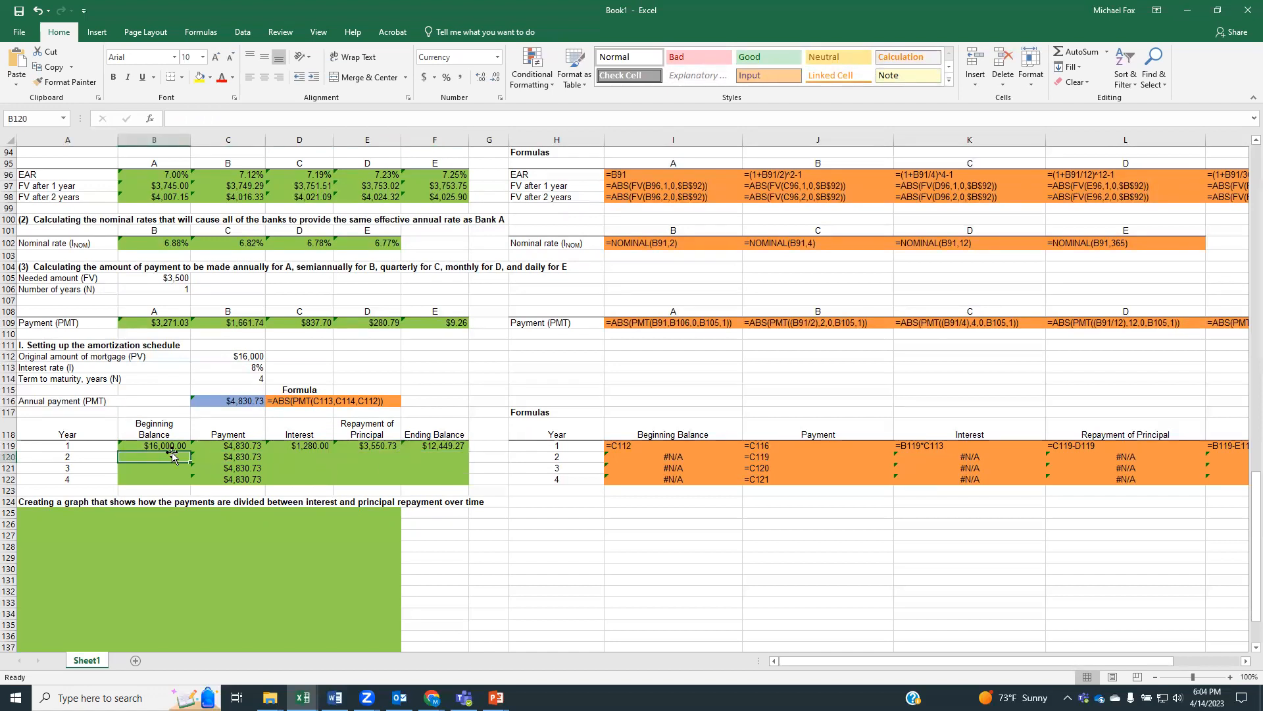
type("=")
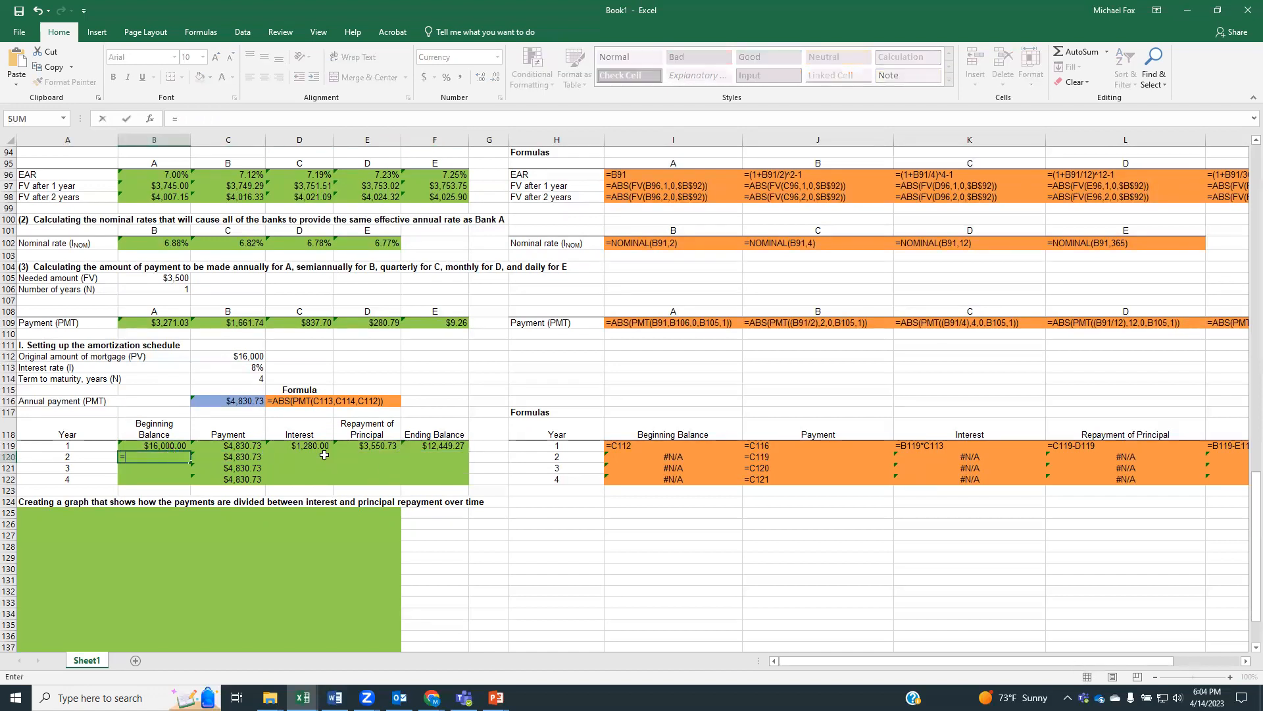
left_click(443, 448)
key("Return")
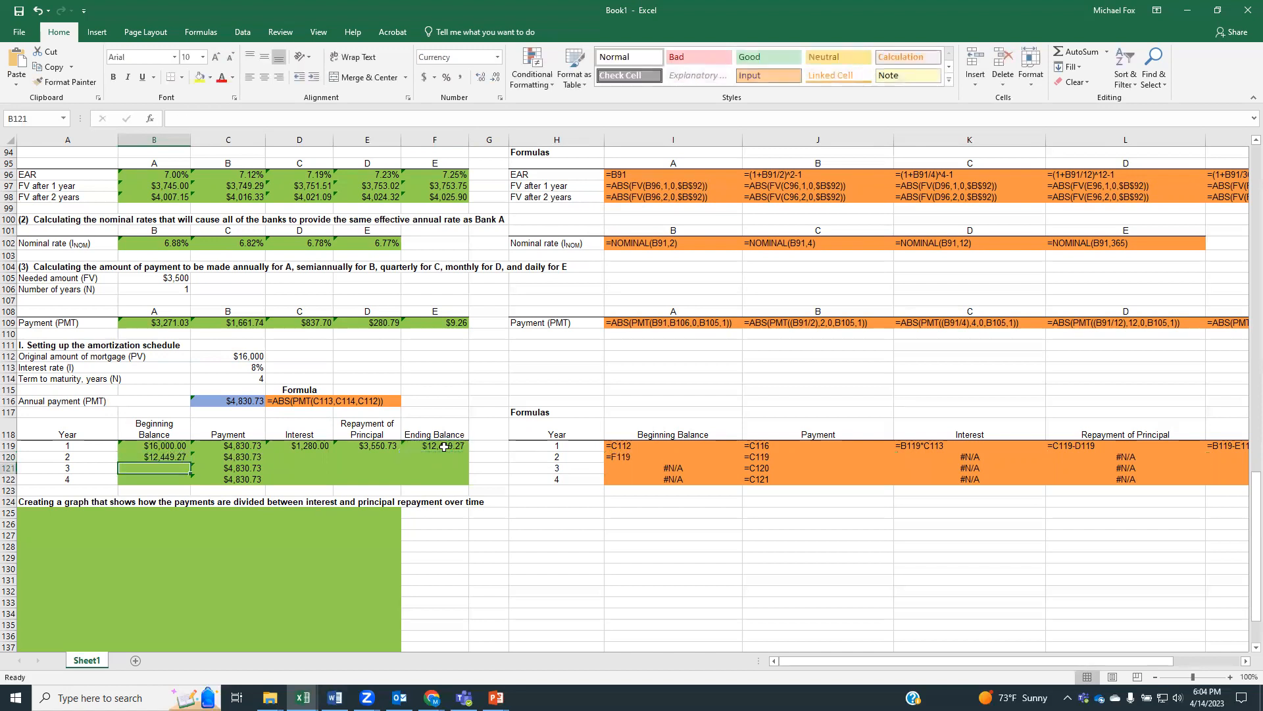
Calculate year 2's interest in D120 as beginning balance times interest rate, =B120*C113
left_click(301, 461)
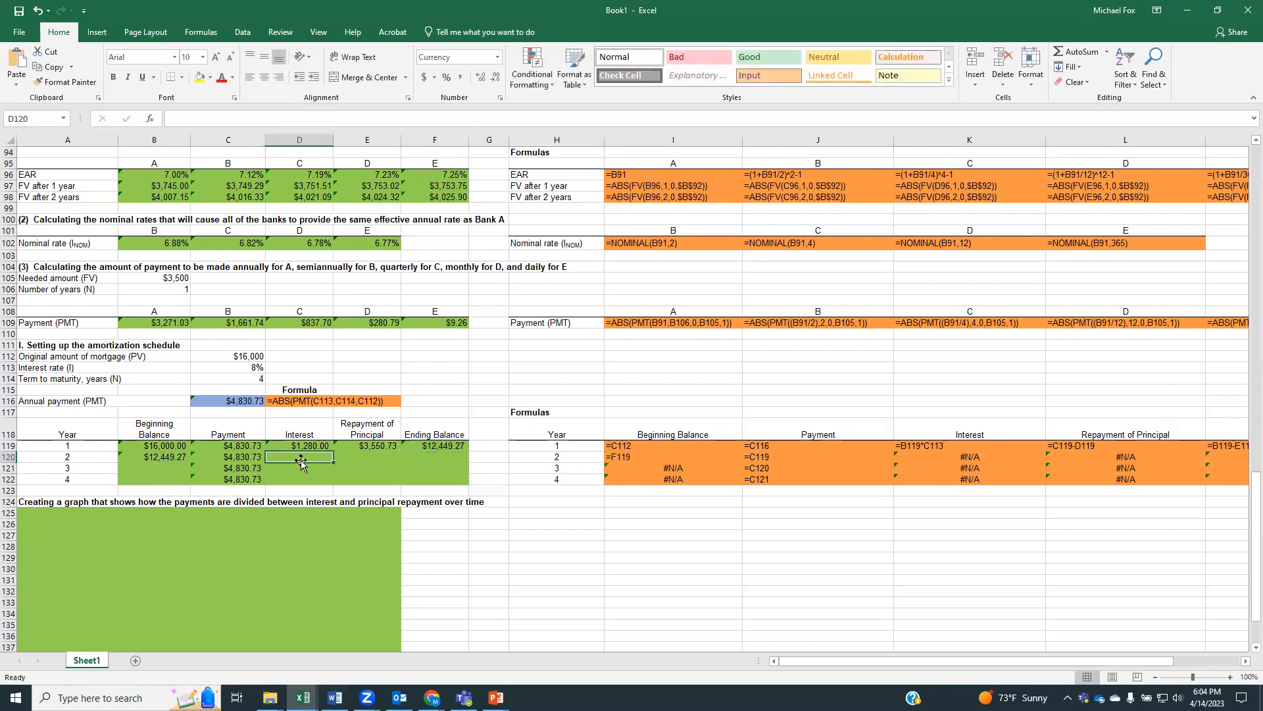
type("=")
left_click(175, 457)
type("*")
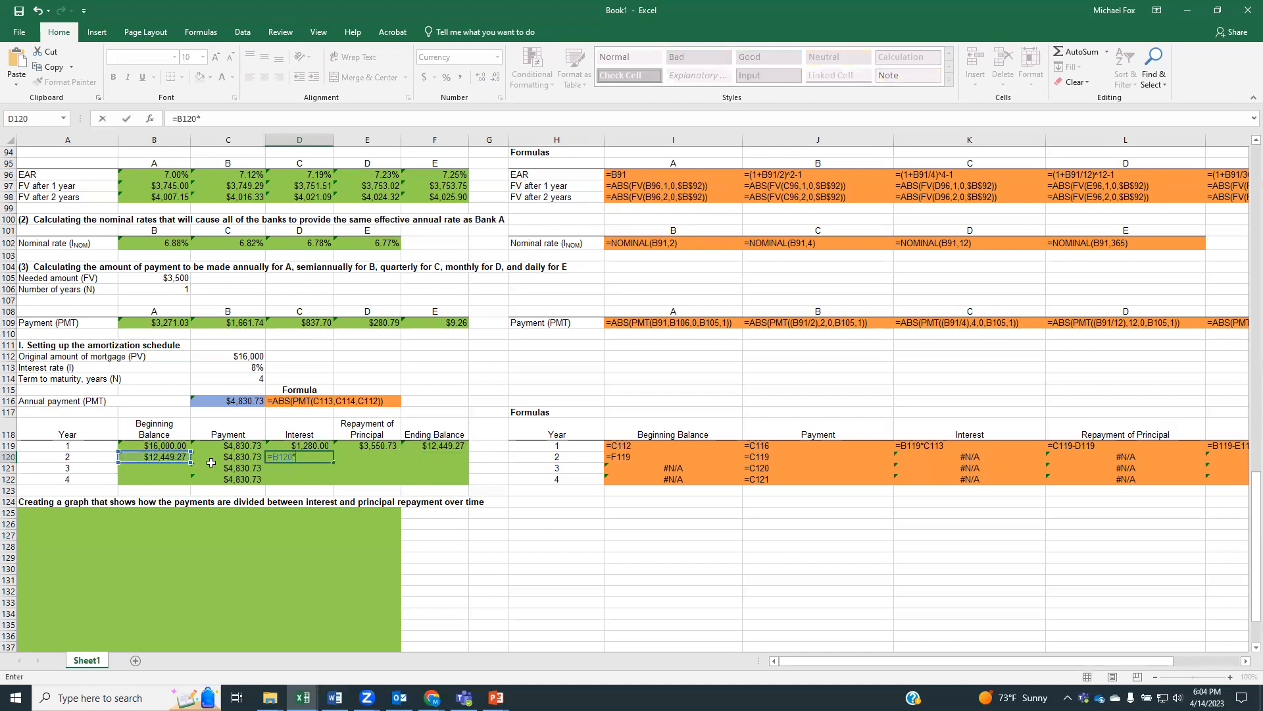
left_click(242, 366)
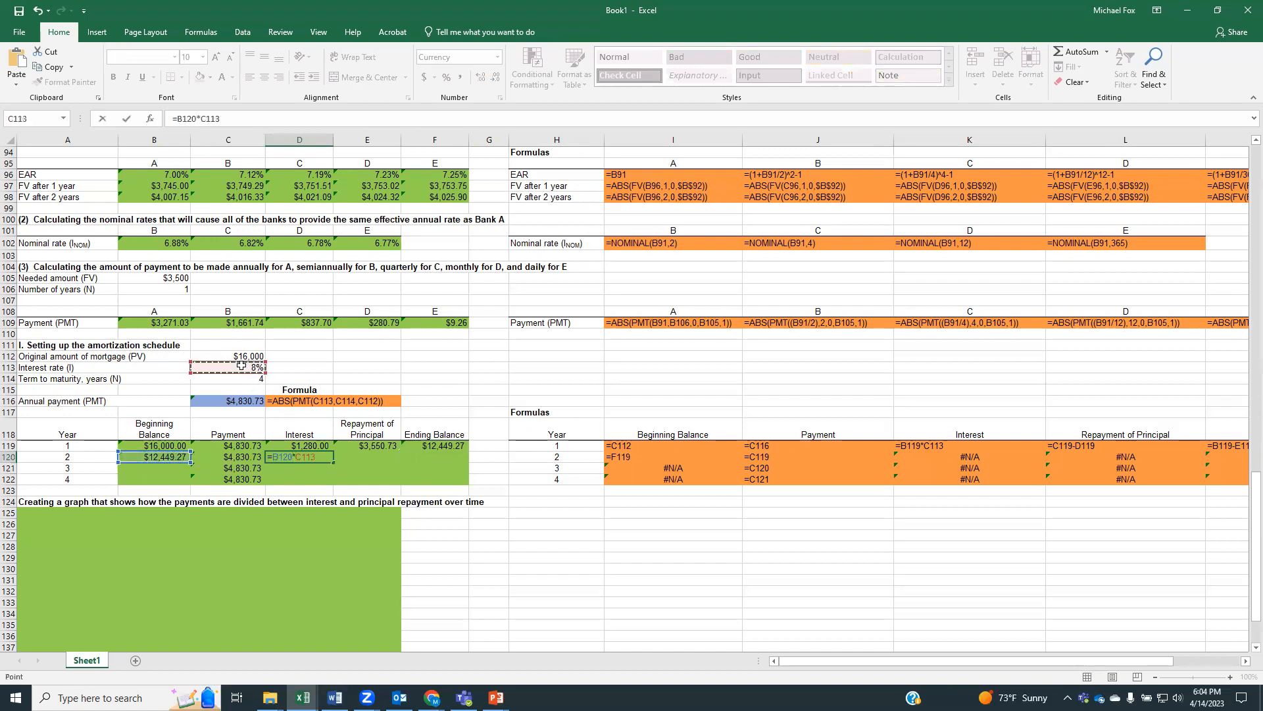
key("Return")
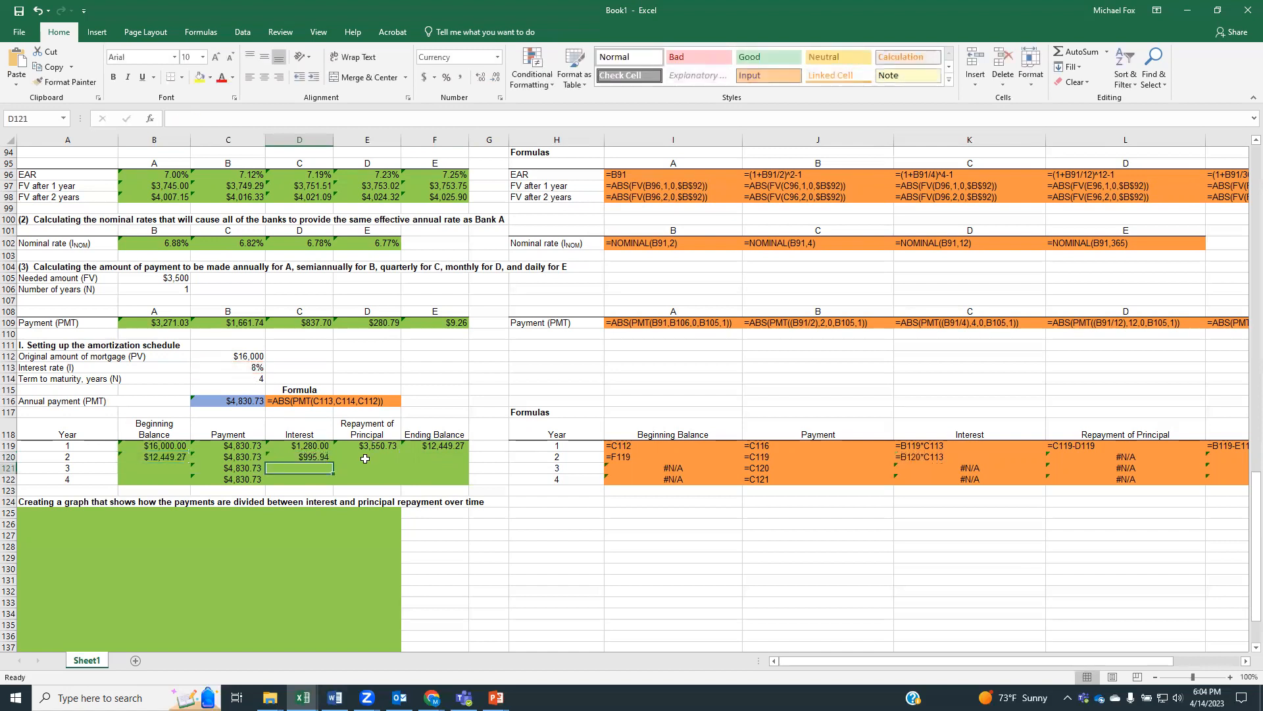
Calculate year 2's repayment of principal in E120 as payment minus interest, =C120-D120
left_click(366, 459)
type("=")
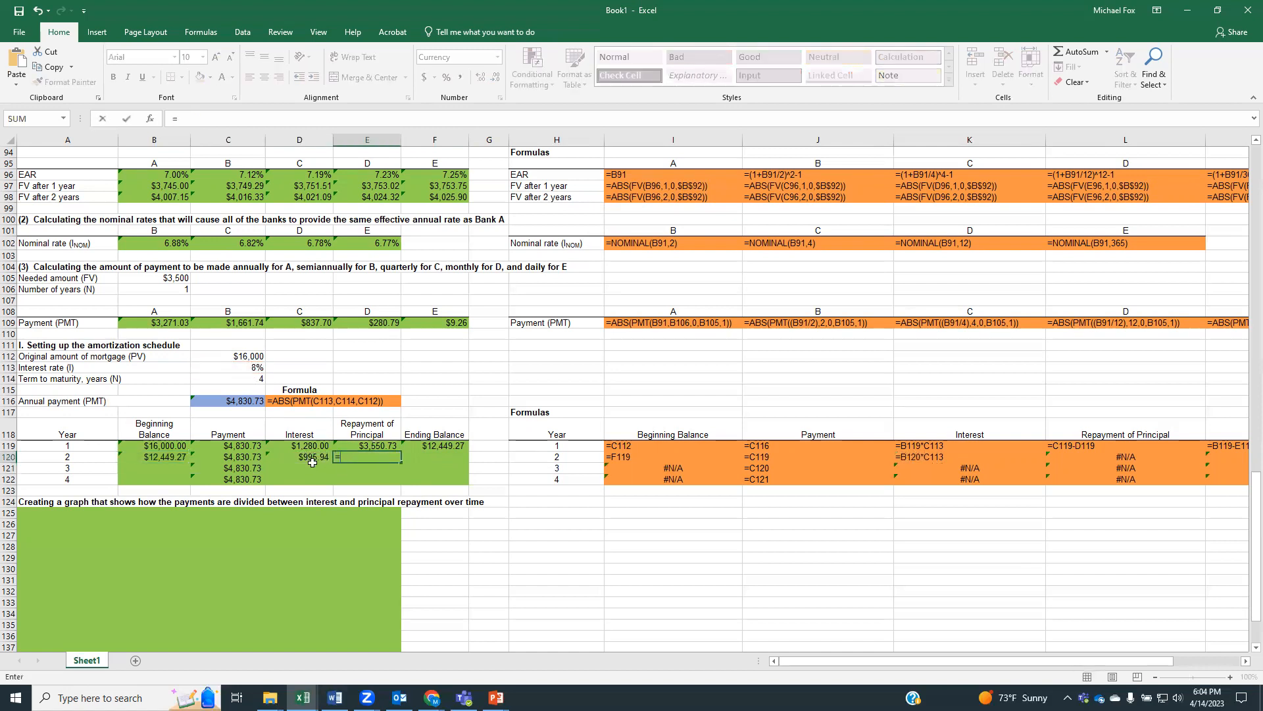
left_click(242, 456)
type("-")
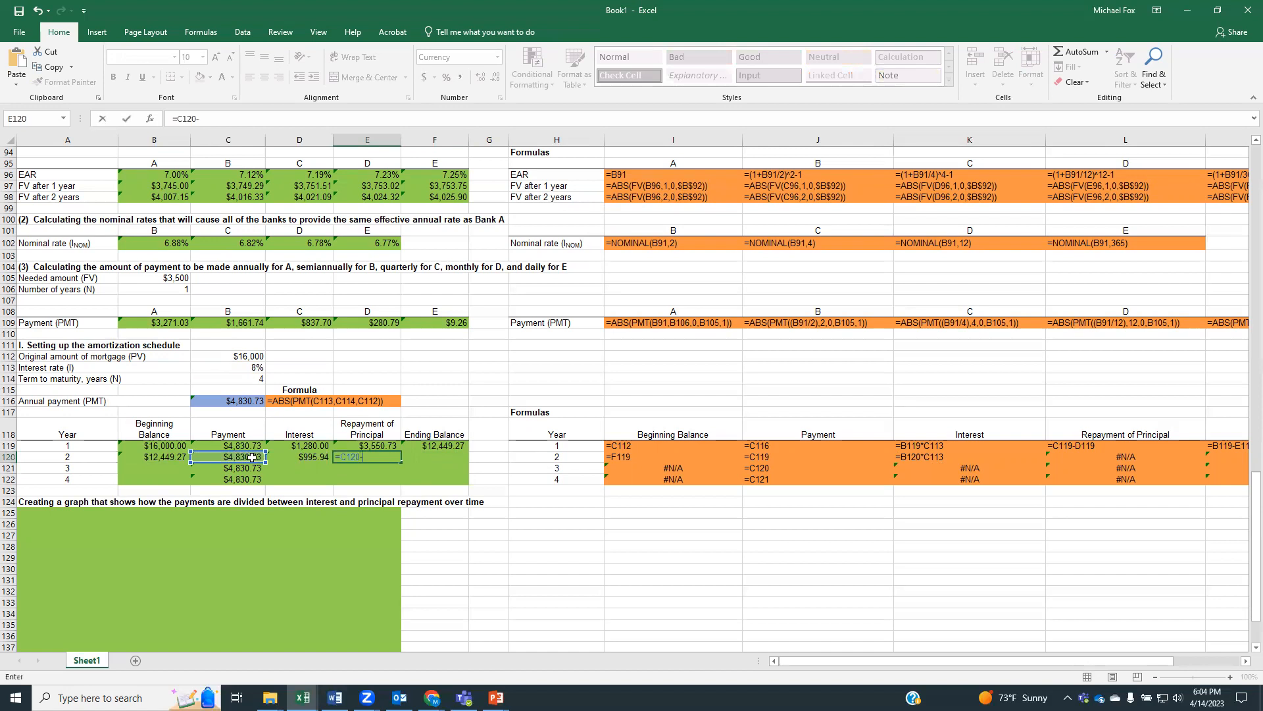
left_click(294, 460)
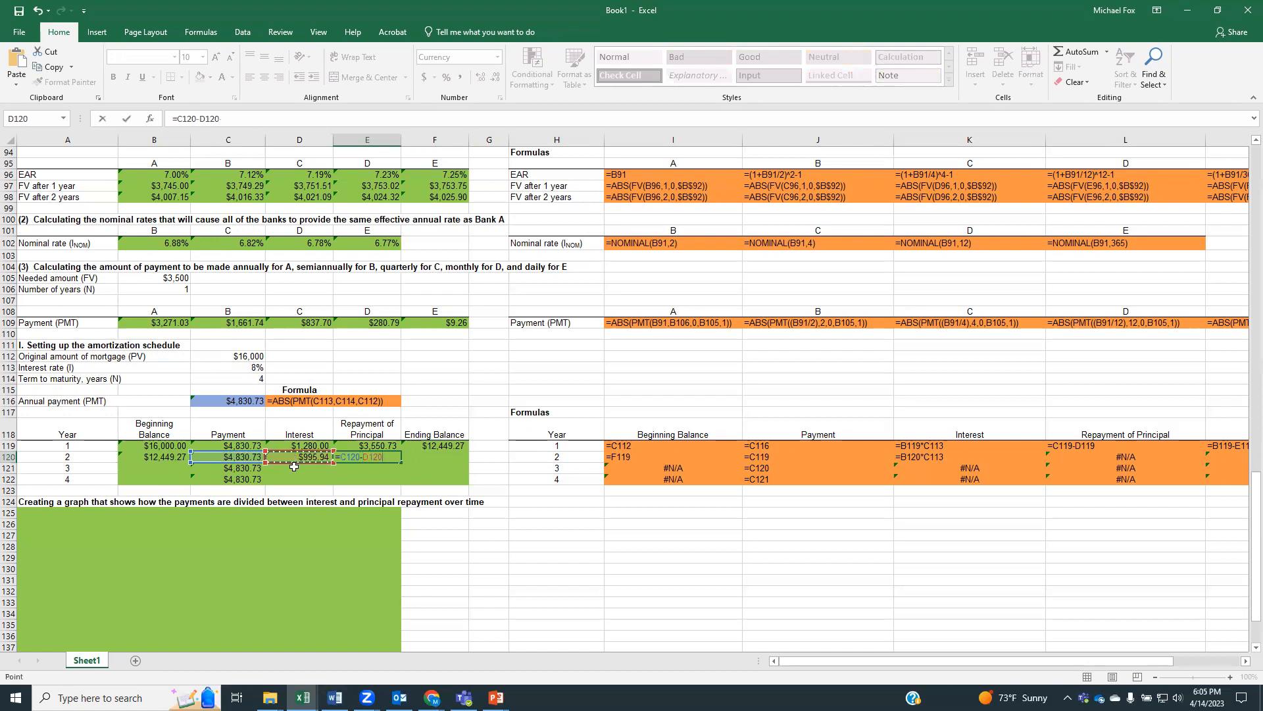
key("Return")
Calculate year 2's ending balance in F120 as beginning balance minus principal repayment, =B120-E120
left_click(448, 459)
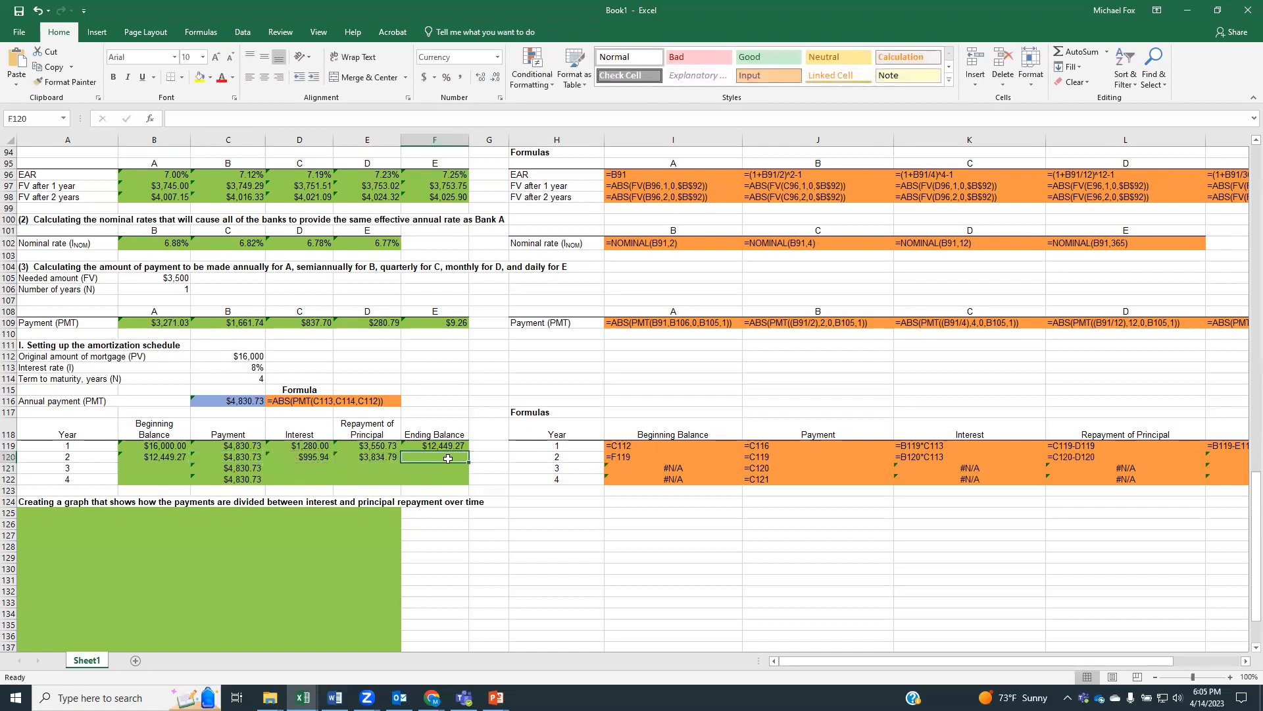
type("=")
left_click(172, 456)
type("-")
left_click(374, 463)
key("Return")
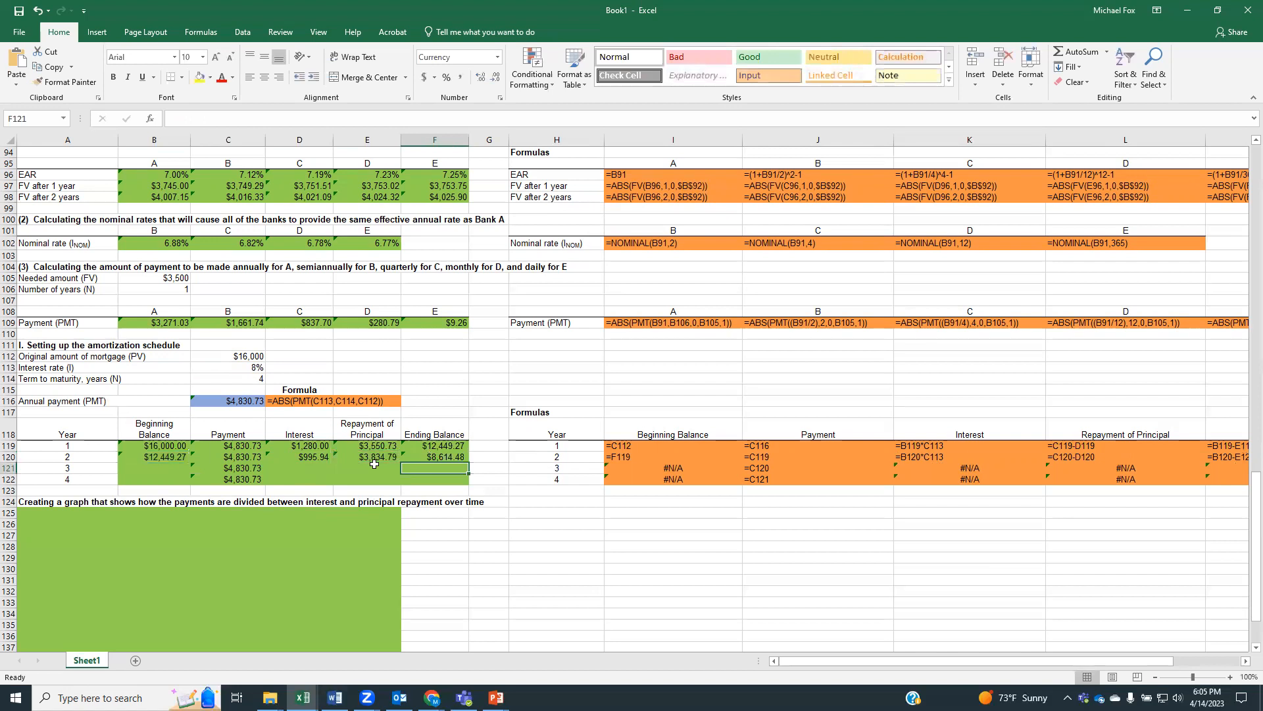
Link year 3's beginning balance in B121 to year 2's ending balance with =F120
left_click(141, 466)
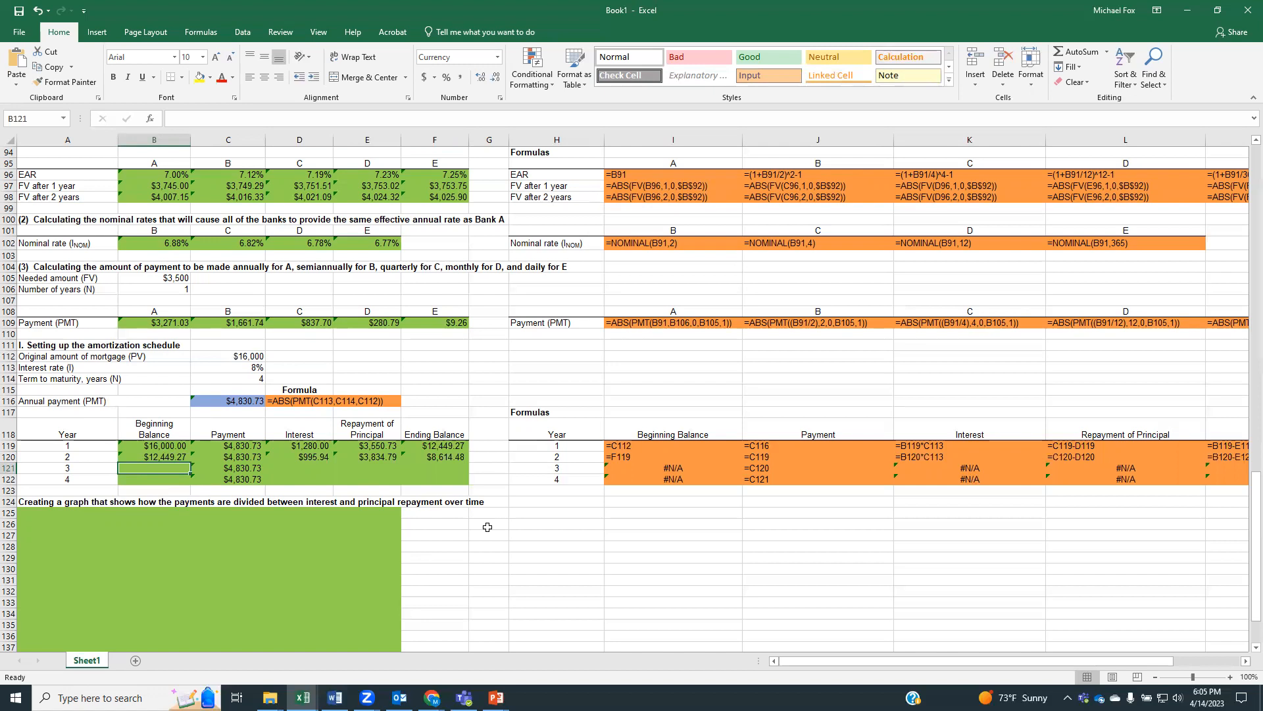
type("=")
left_click(450, 457)
key("Return")
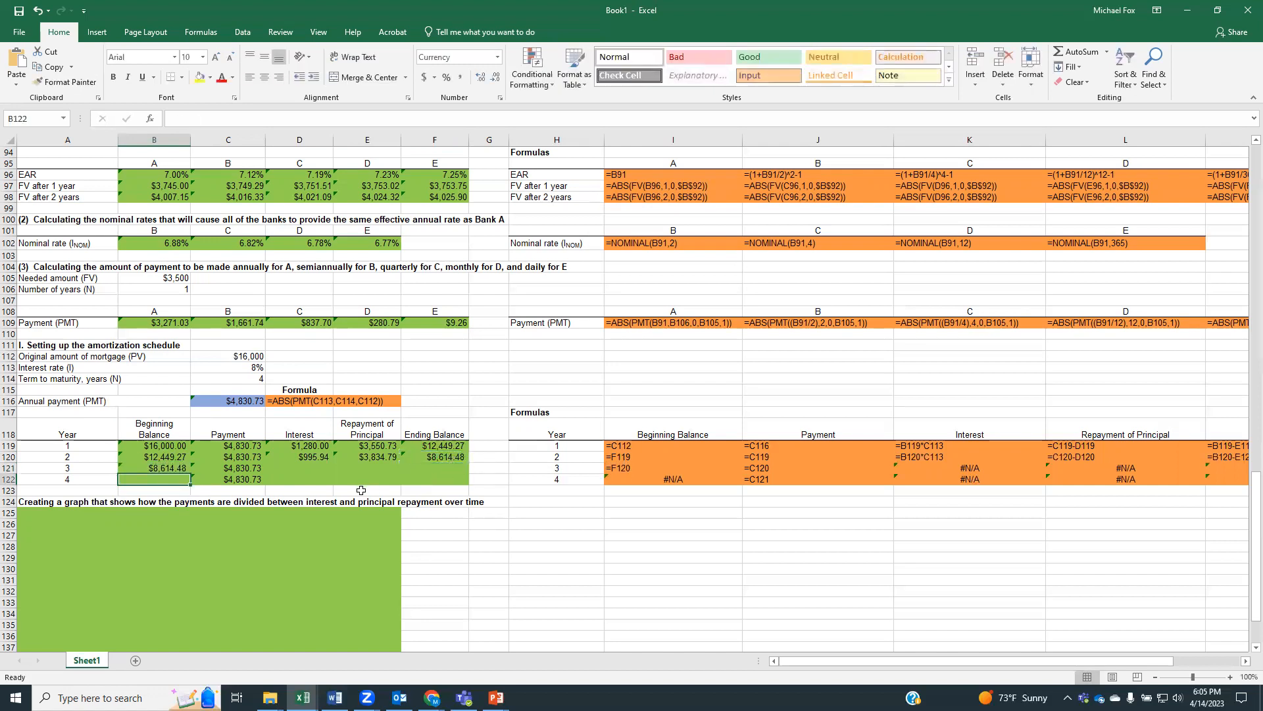
Calculate year 3's interest in D121 as beginning balance times interest rate, =B121*C113
left_click(291, 465)
type("=")
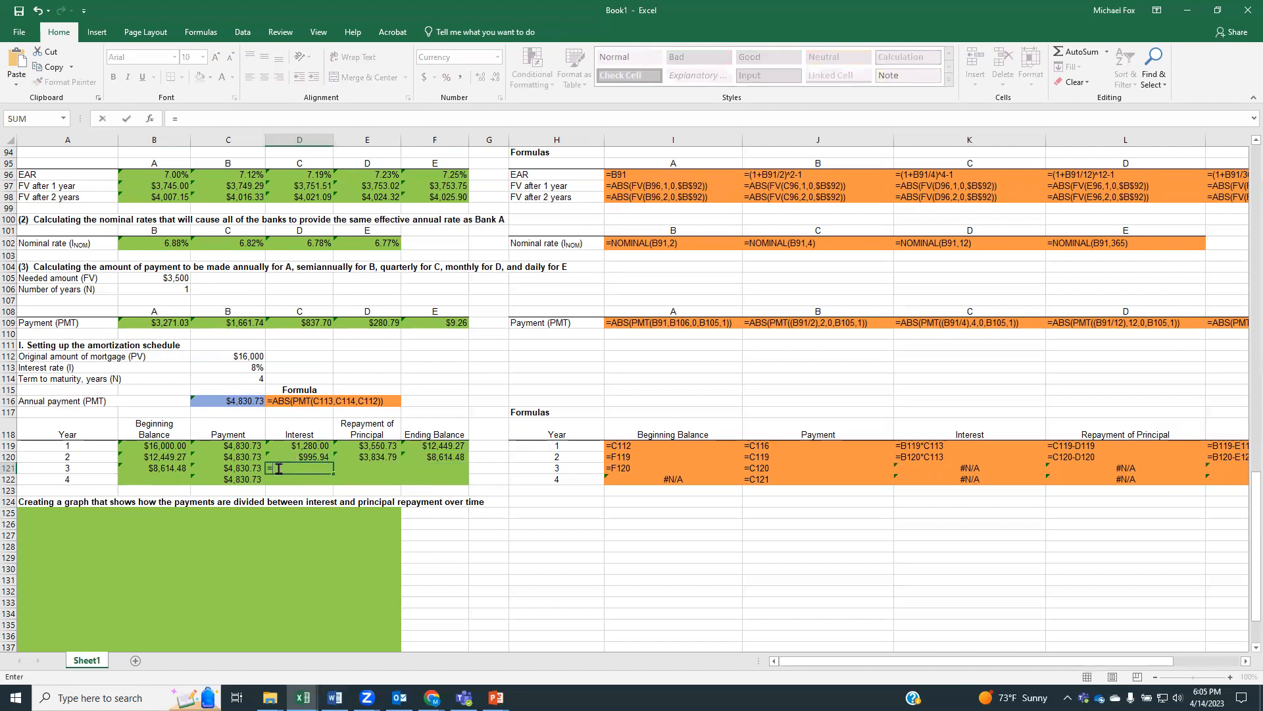
left_click(184, 472)
type("*")
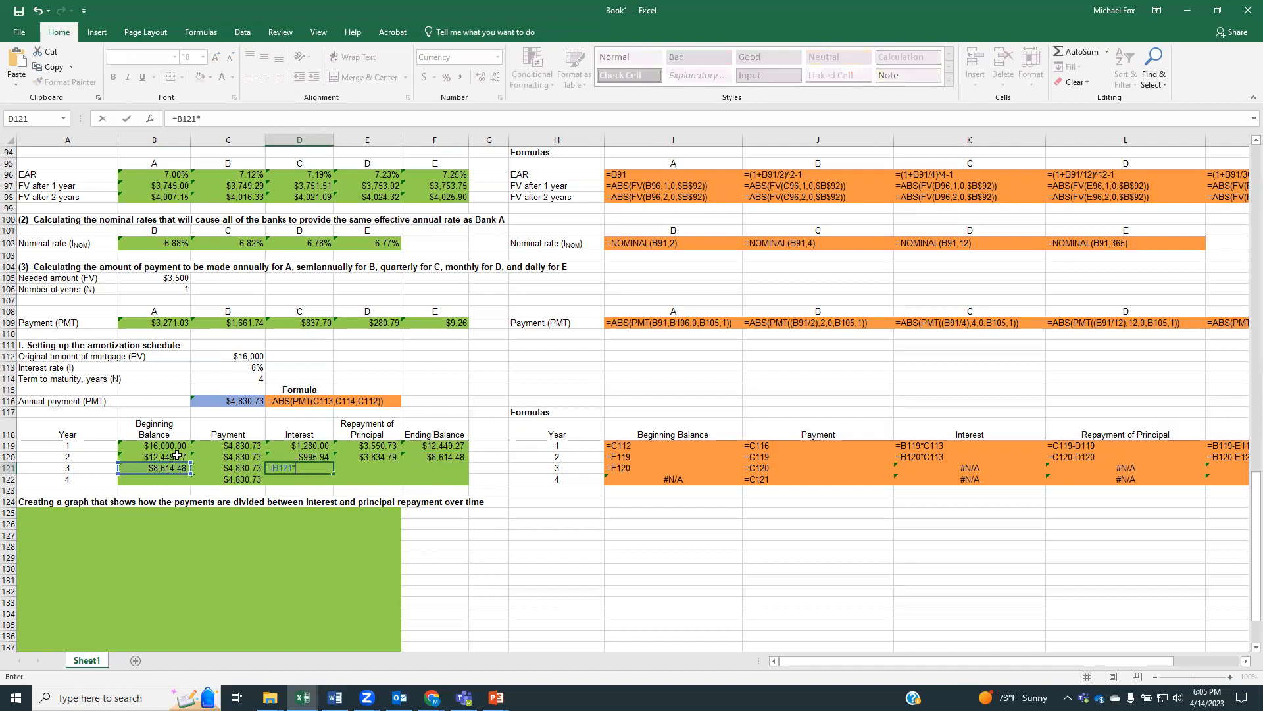
left_click(230, 368)
key("Return")
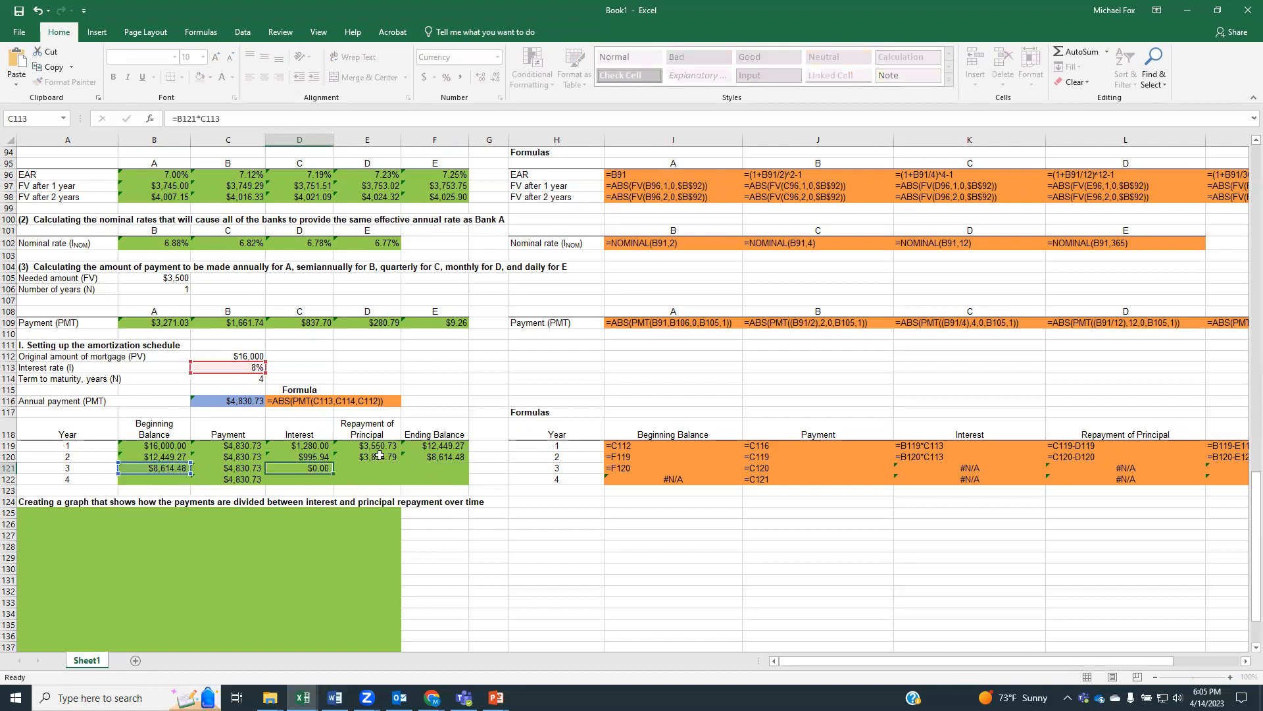
Calculate year 3's repayment of principal in E121 as payment minus interest, =C121-D121
left_click(372, 468)
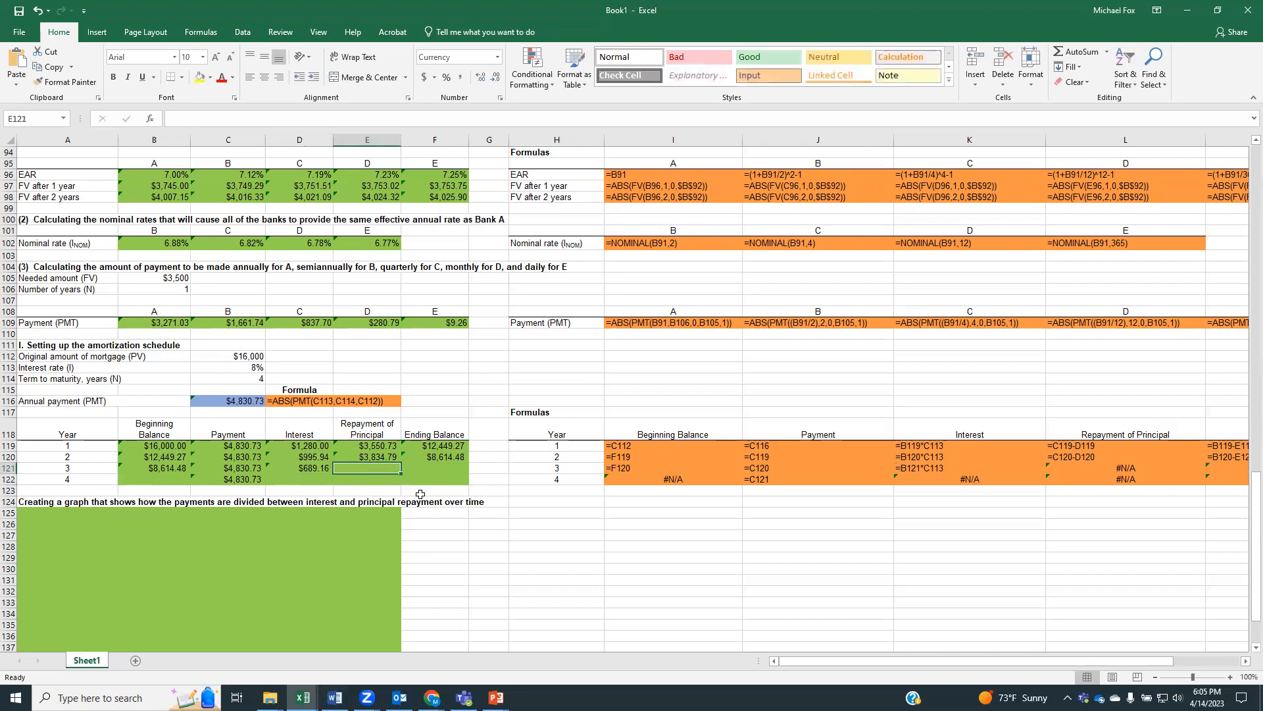
type("=")
left_click(252, 471)
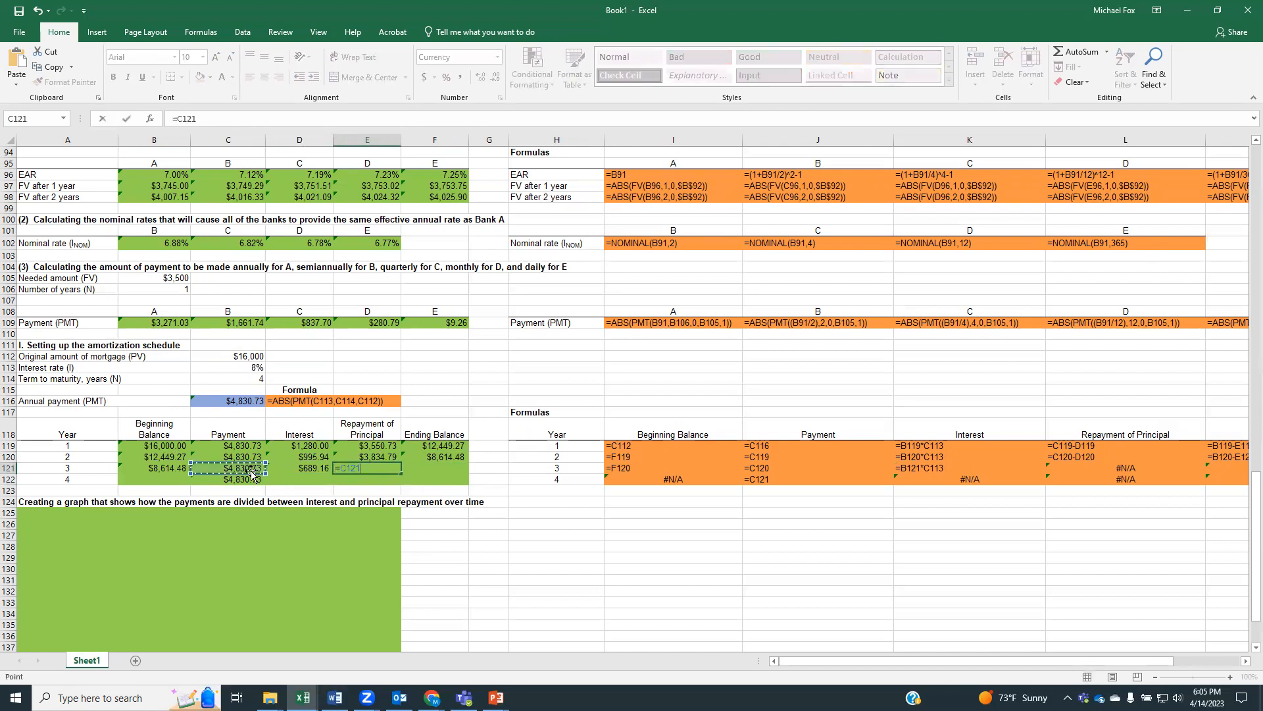
type("-")
left_click(309, 469)
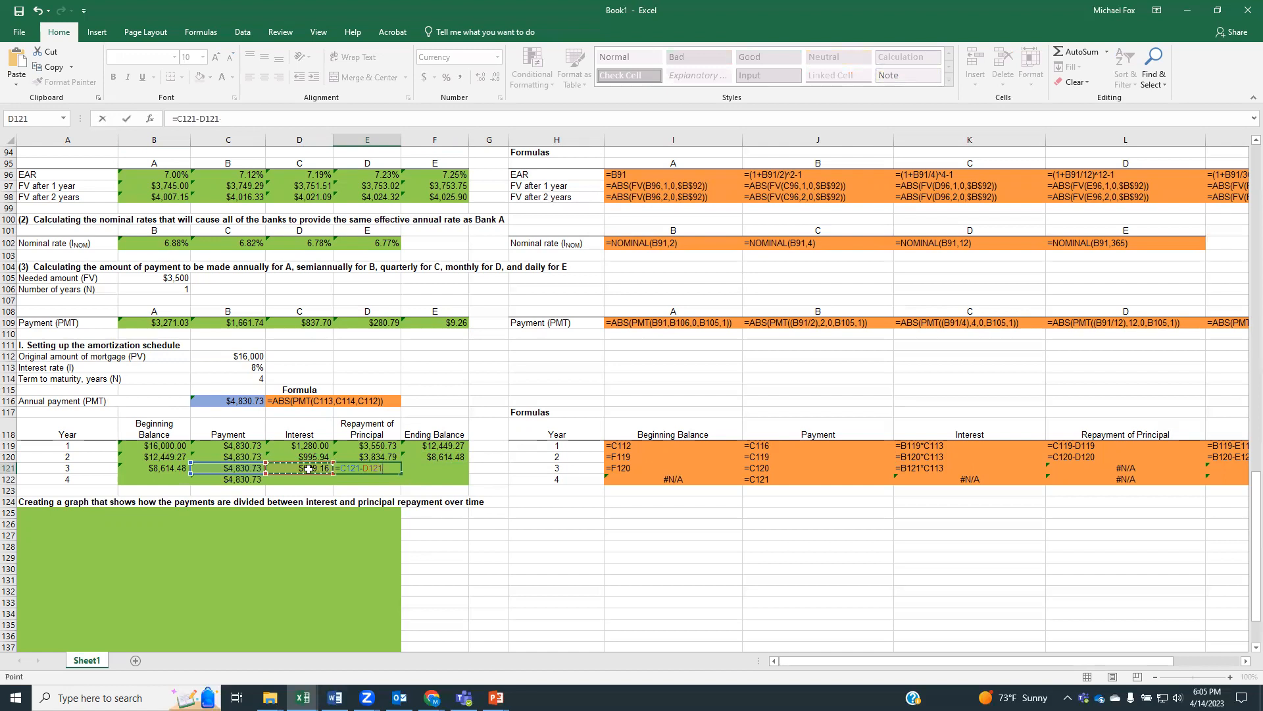
key("Return")
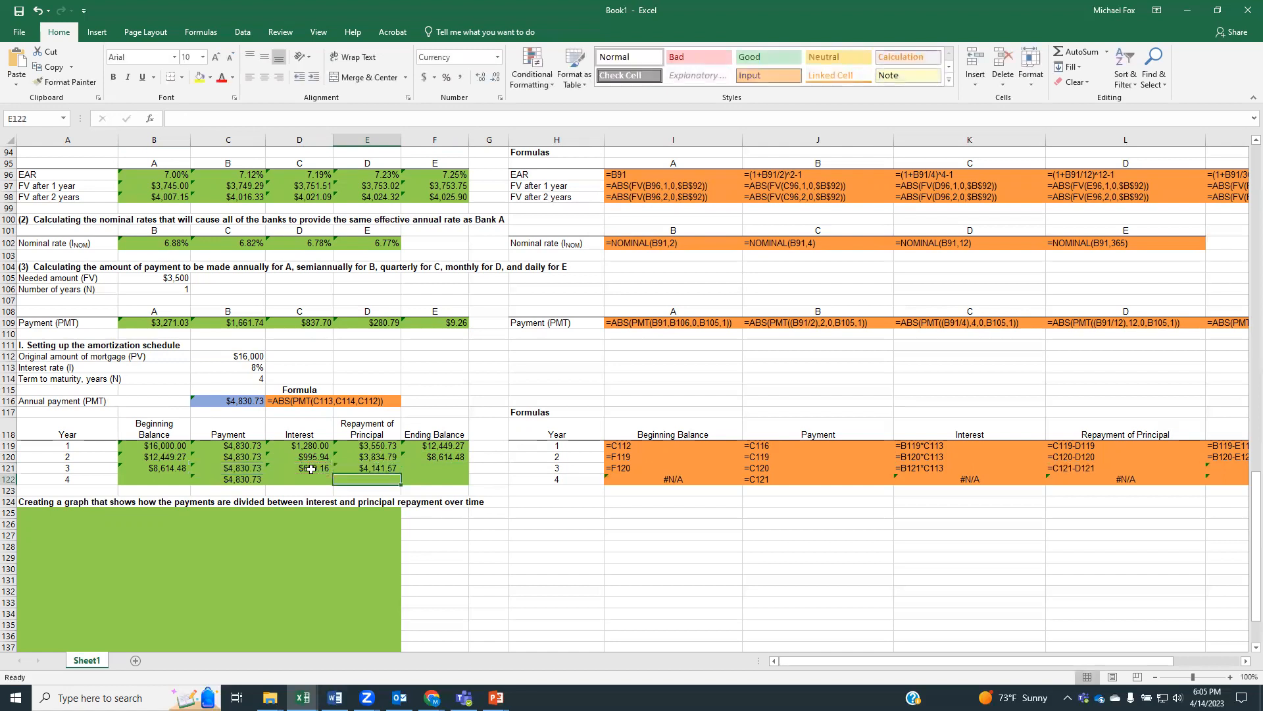
Calculate year 3's ending balance in F121 as beginning balance minus principal repayment, =B121-E121
left_click(419, 465)
type("=")
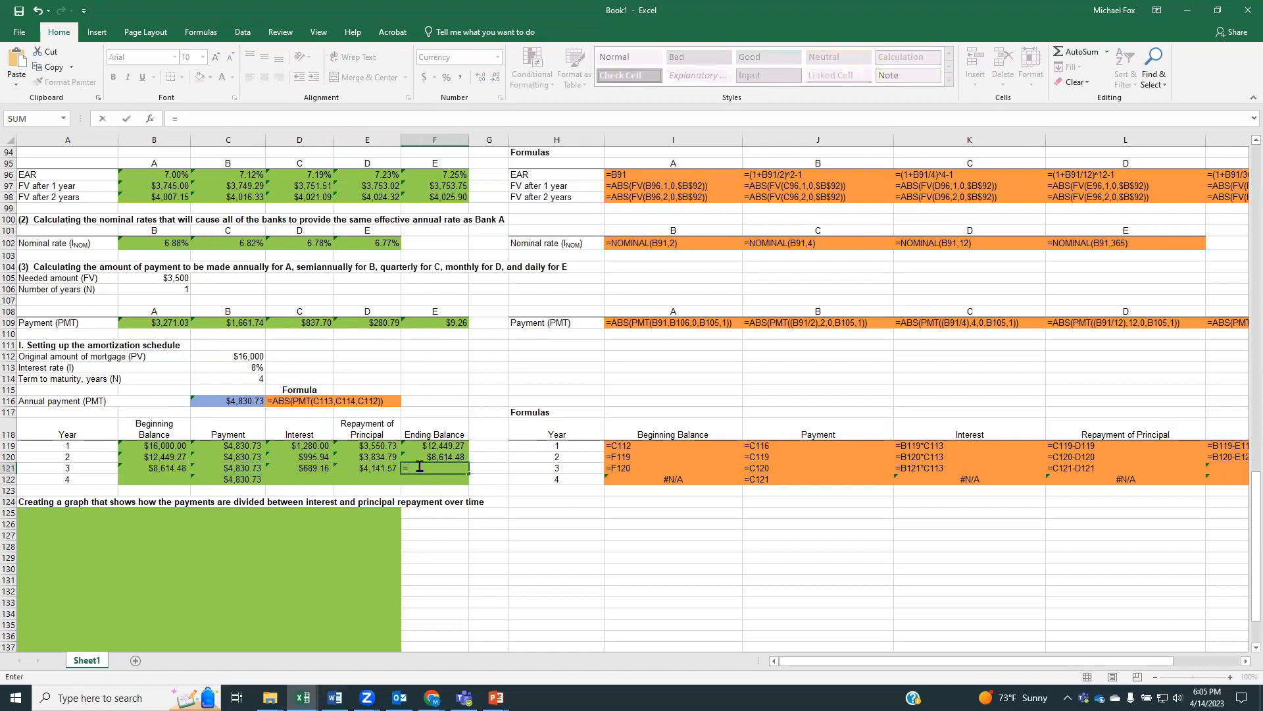
left_click(182, 469)
type("-")
left_click(363, 468)
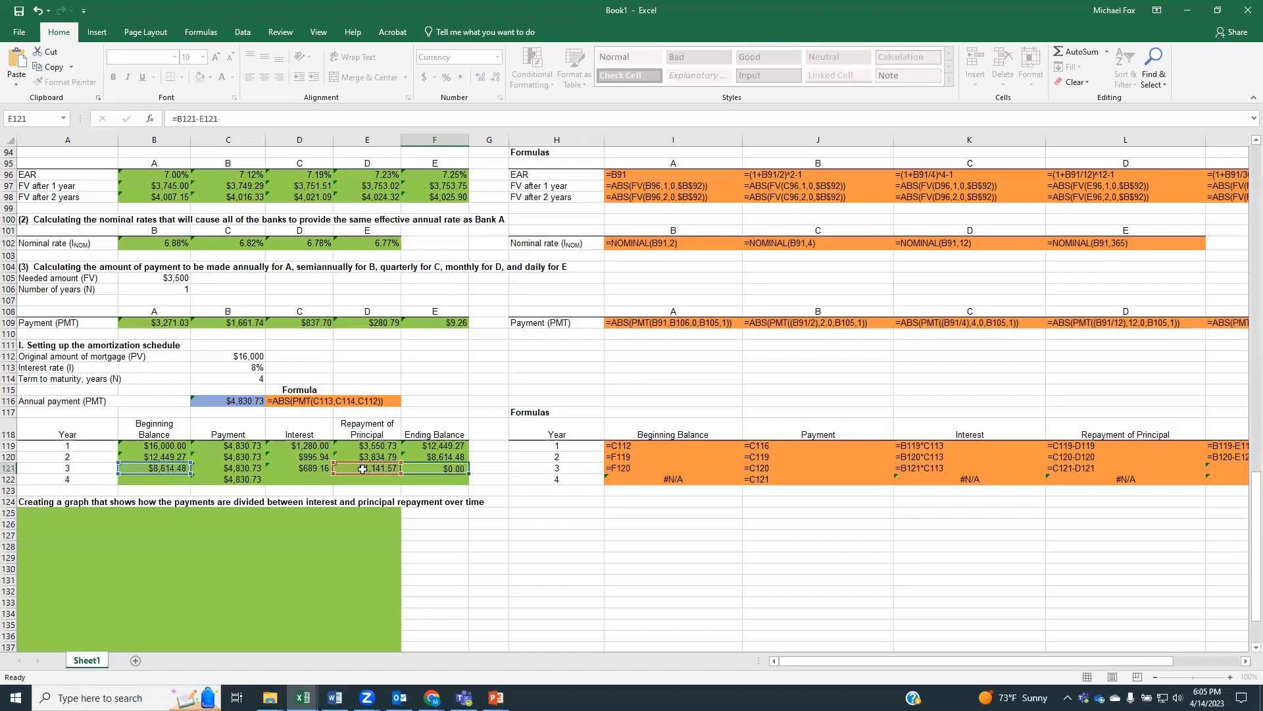
key("Return")
Link year 4's beginning balance in B122 to year 3's ending balance with =F121
left_click(151, 479)
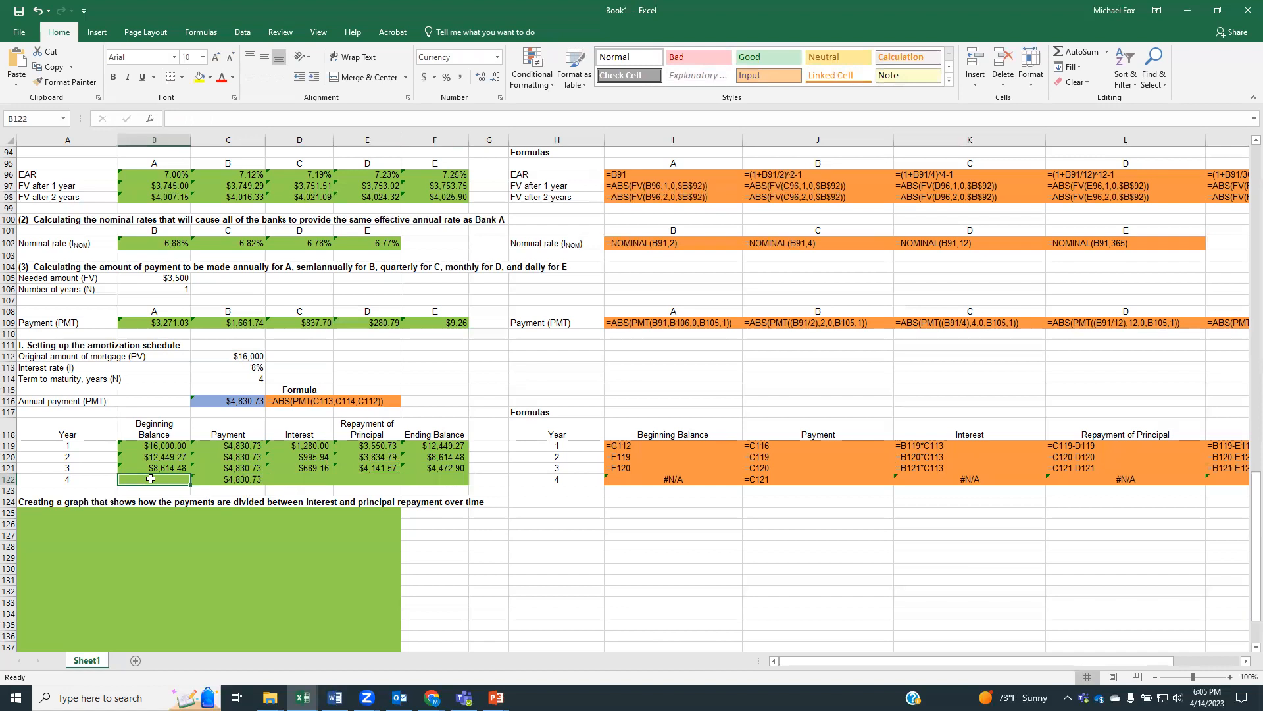
type("=")
left_click(416, 468)
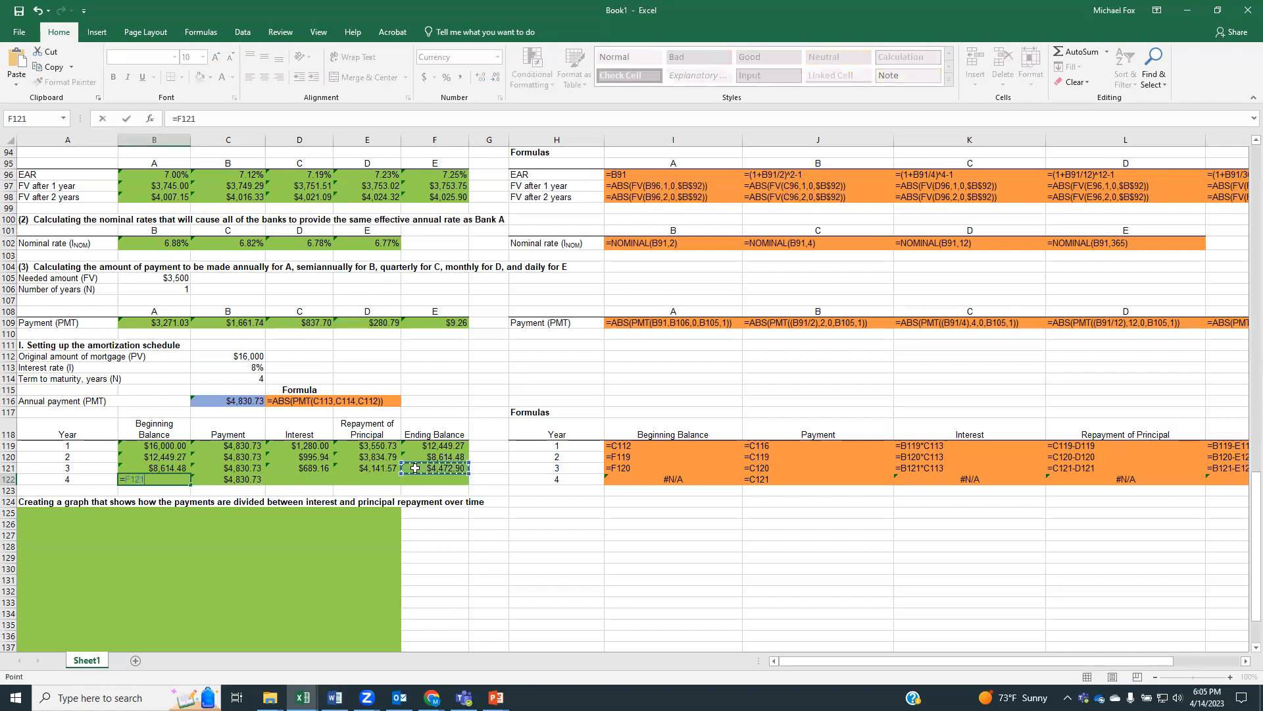
key("Return")
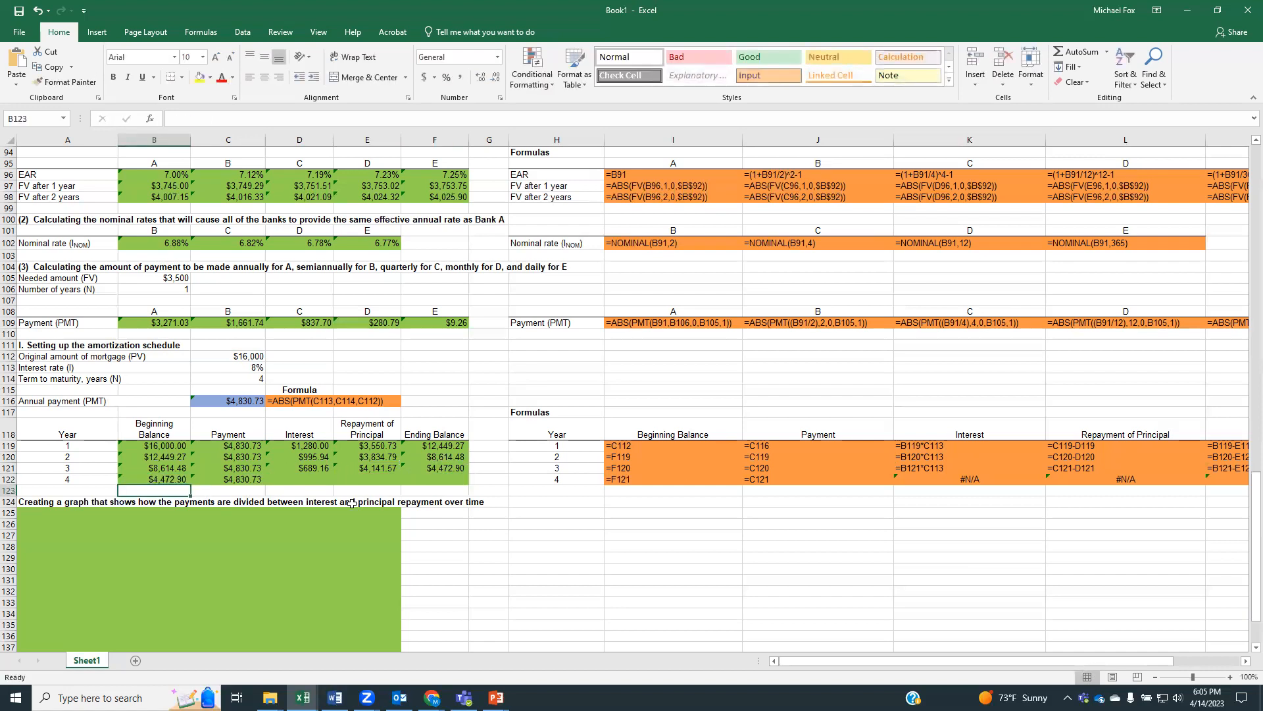
Calculate year 4's interest in D122 as beginning balance times interest rate, =B122*C113
left_click(300, 481)
type("=")
left_click(183, 479)
type("*")
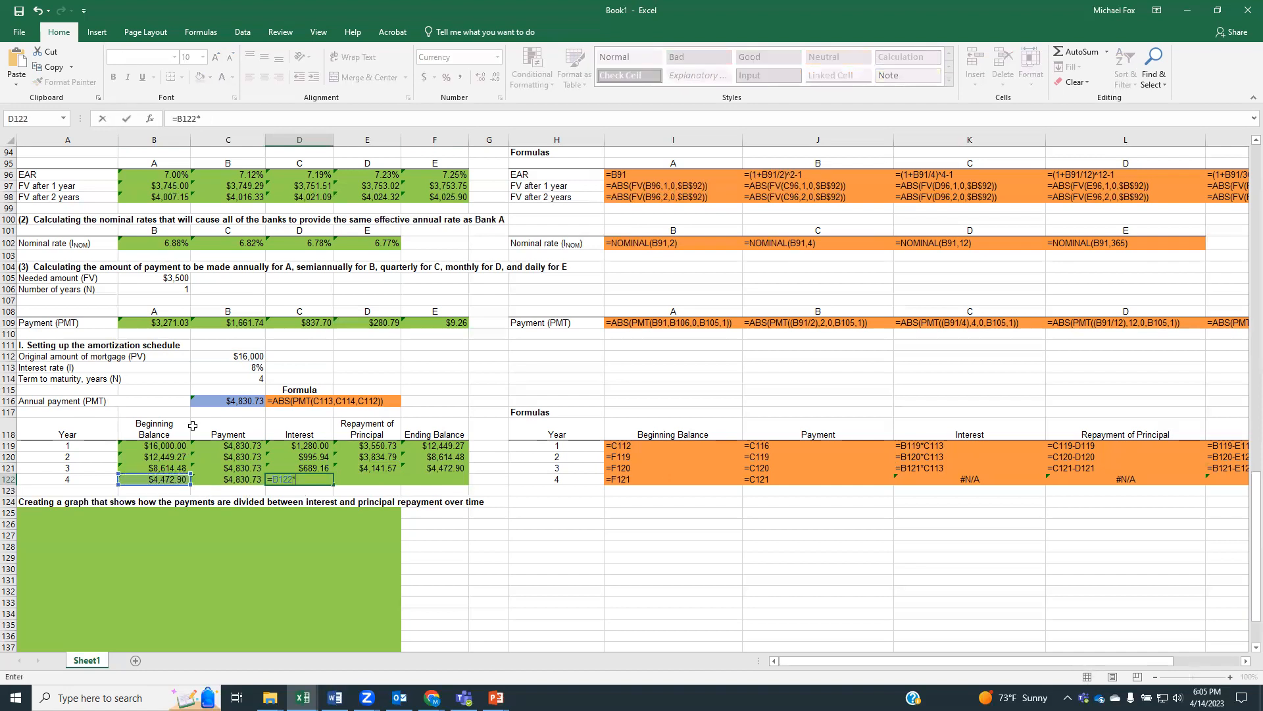
left_click(217, 366)
key("Return")
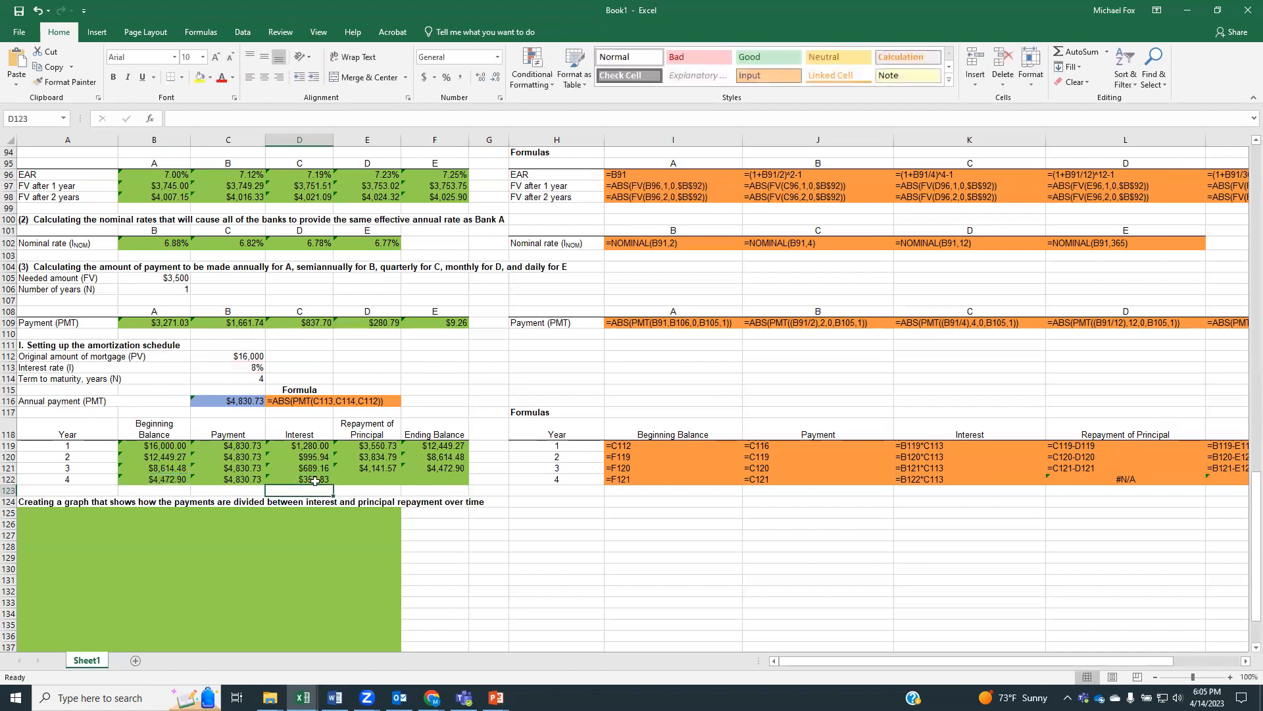
Calculate year 4's repayment of principal in E122 as payment minus interest, =C122-D122
left_click(351, 481)
type("=")
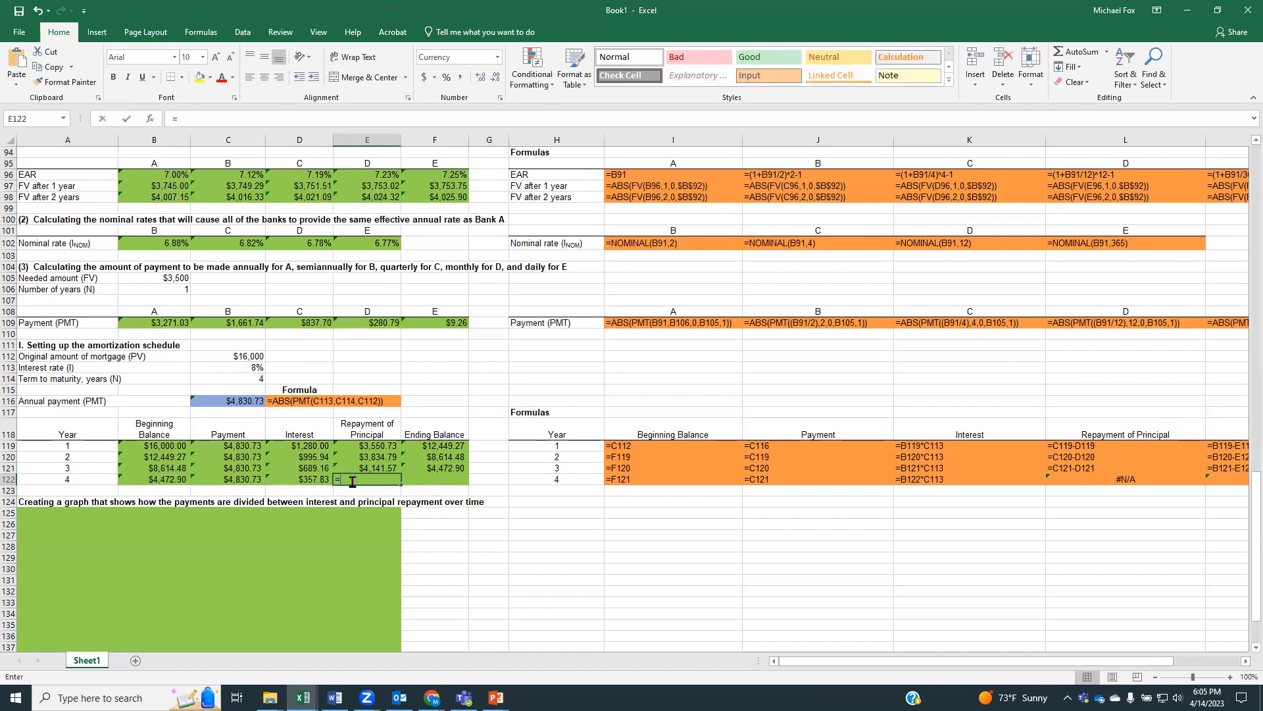
left_click(233, 478)
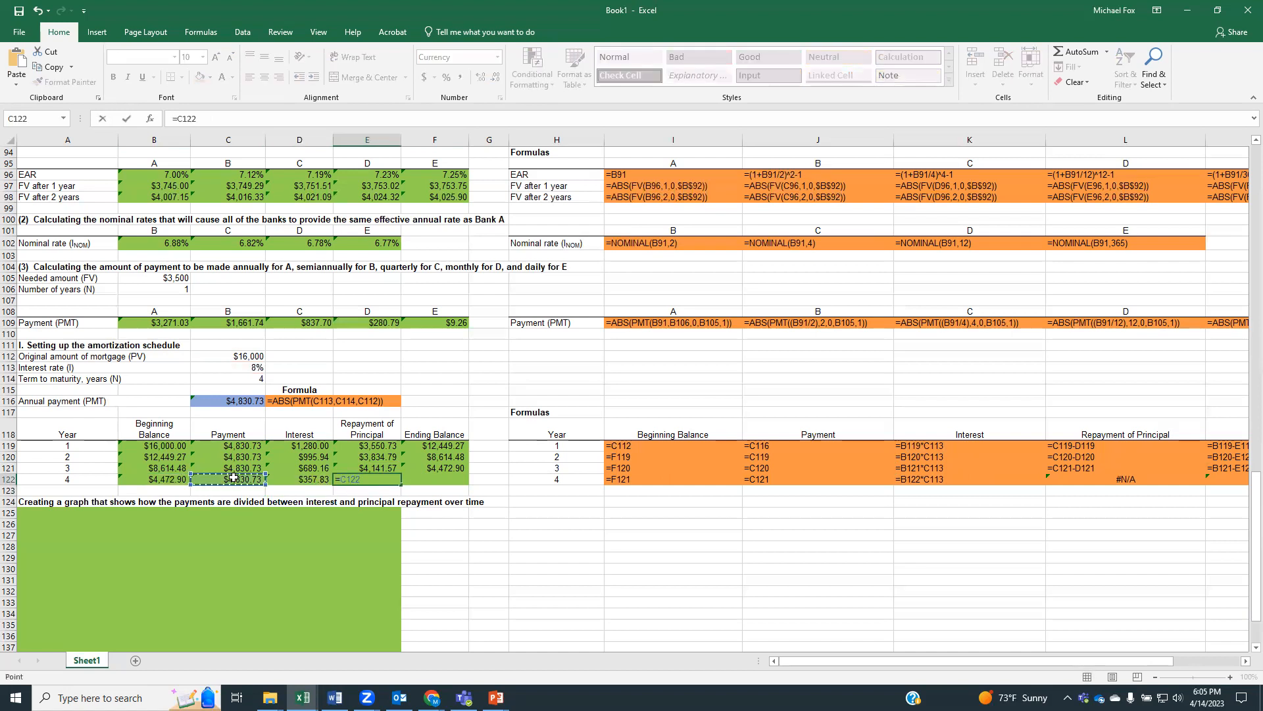
type("-")
left_click(297, 481)
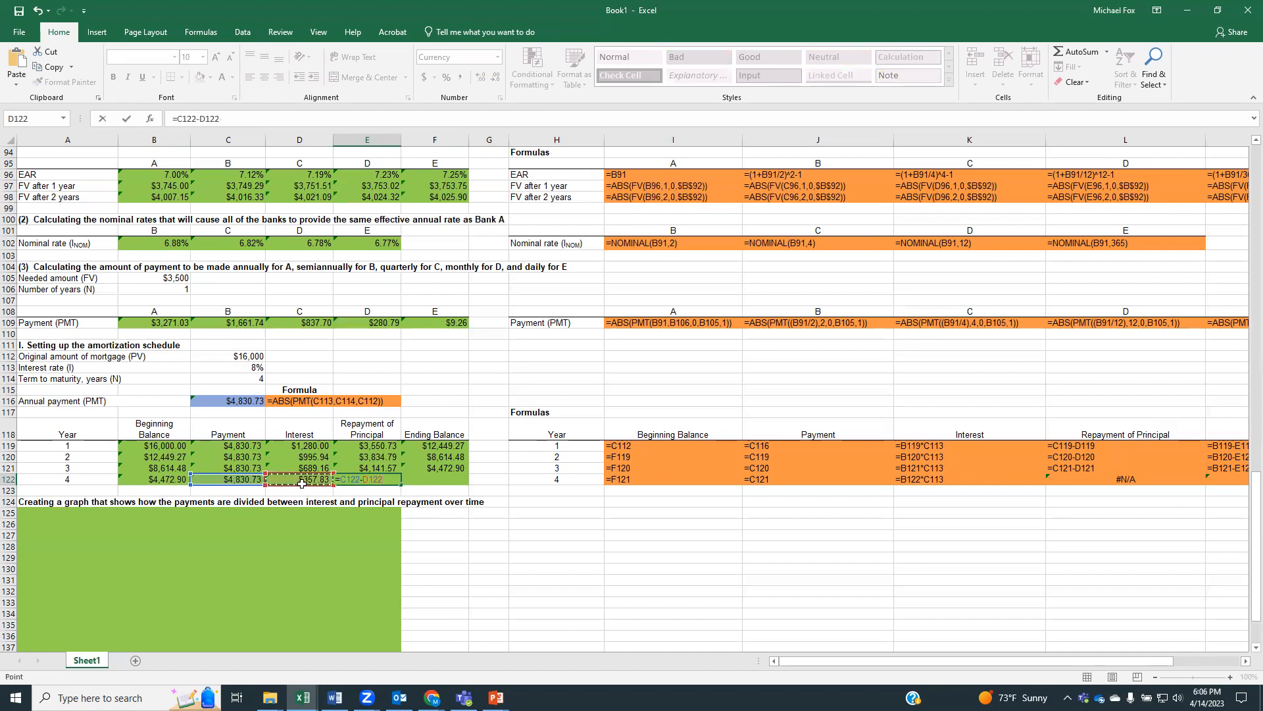
key("Return")
Calculate year 4's ending balance in F122 as beginning balance minus principal repayment, =B122-E122
left_click(418, 481)
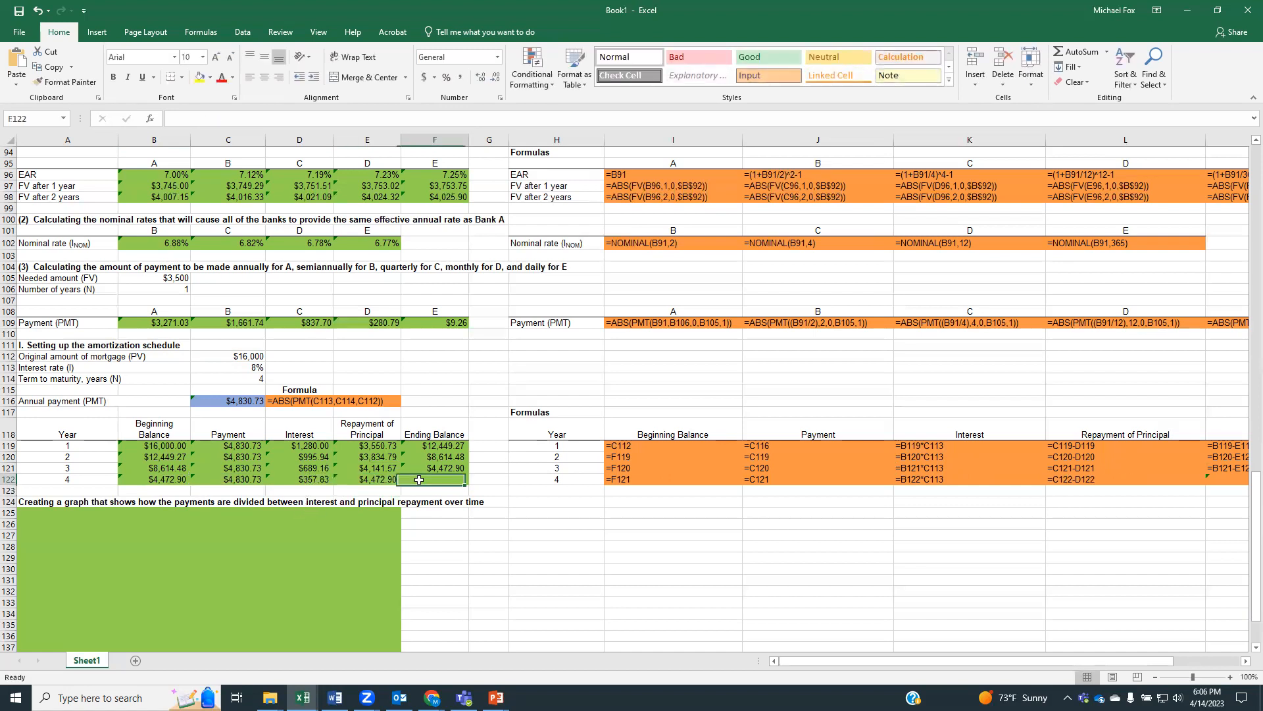
type("=")
left_click(176, 479)
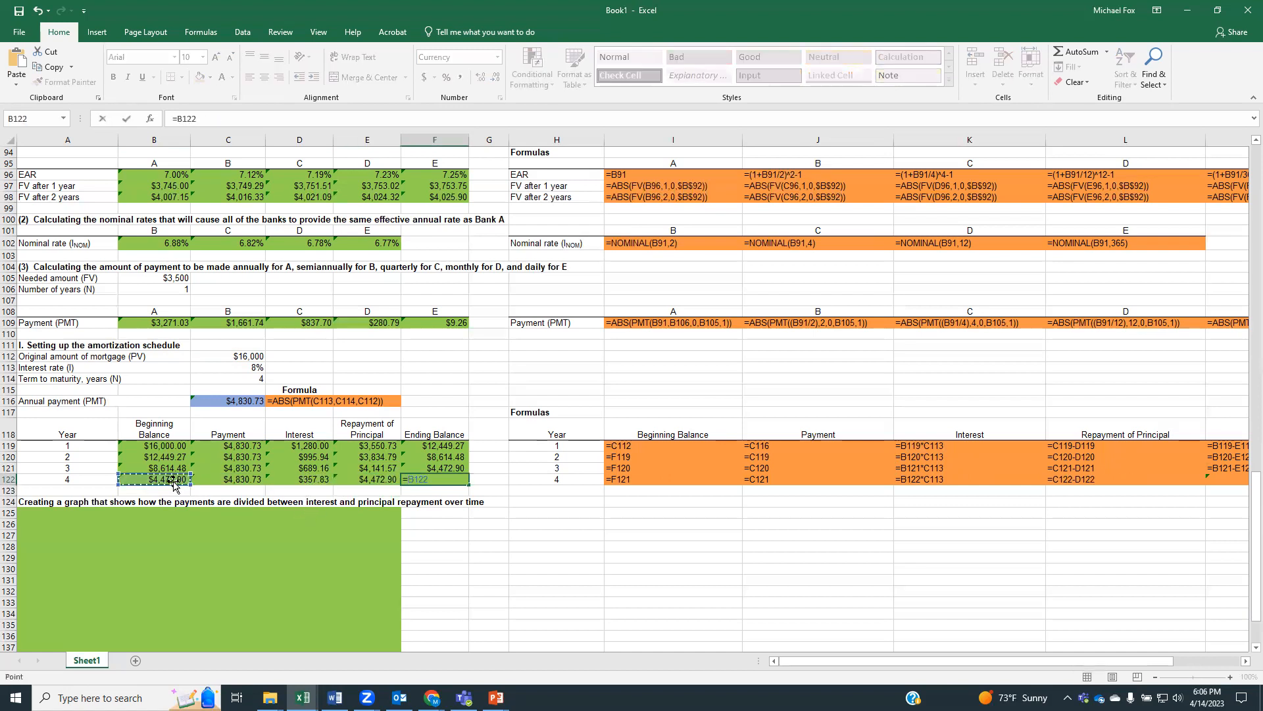
type("-")
left_click(357, 480)
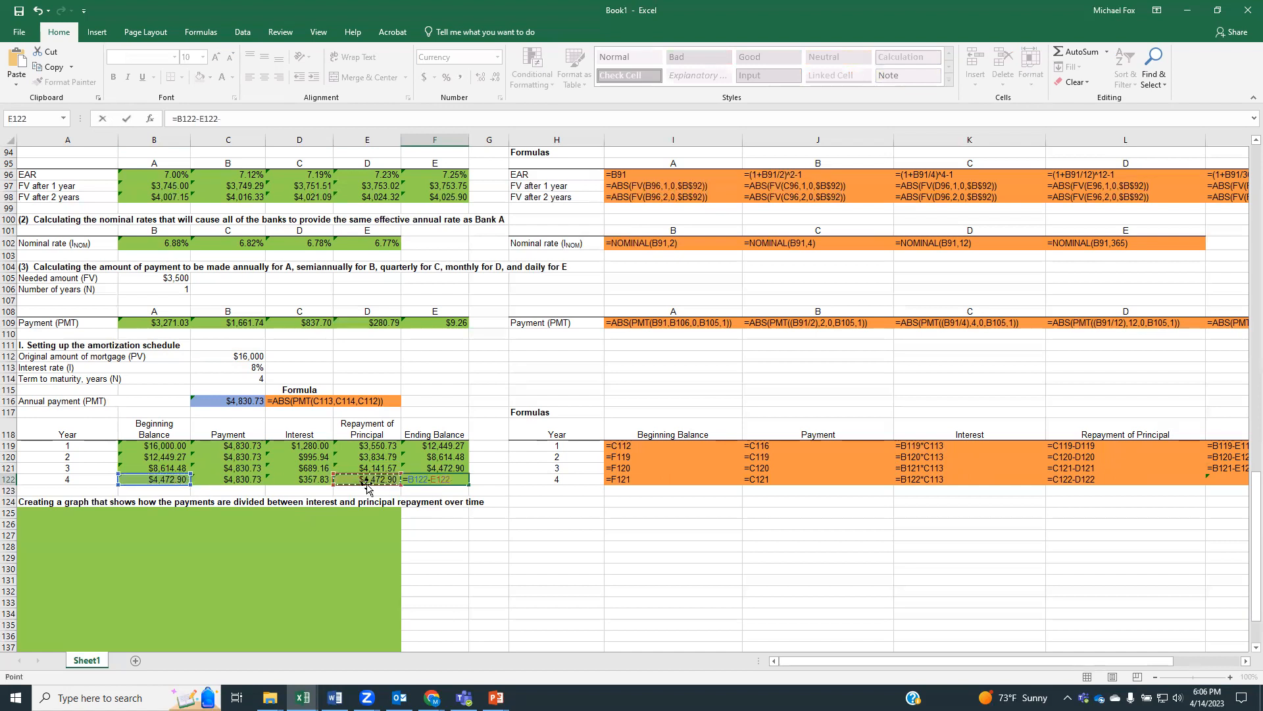
key("Return")
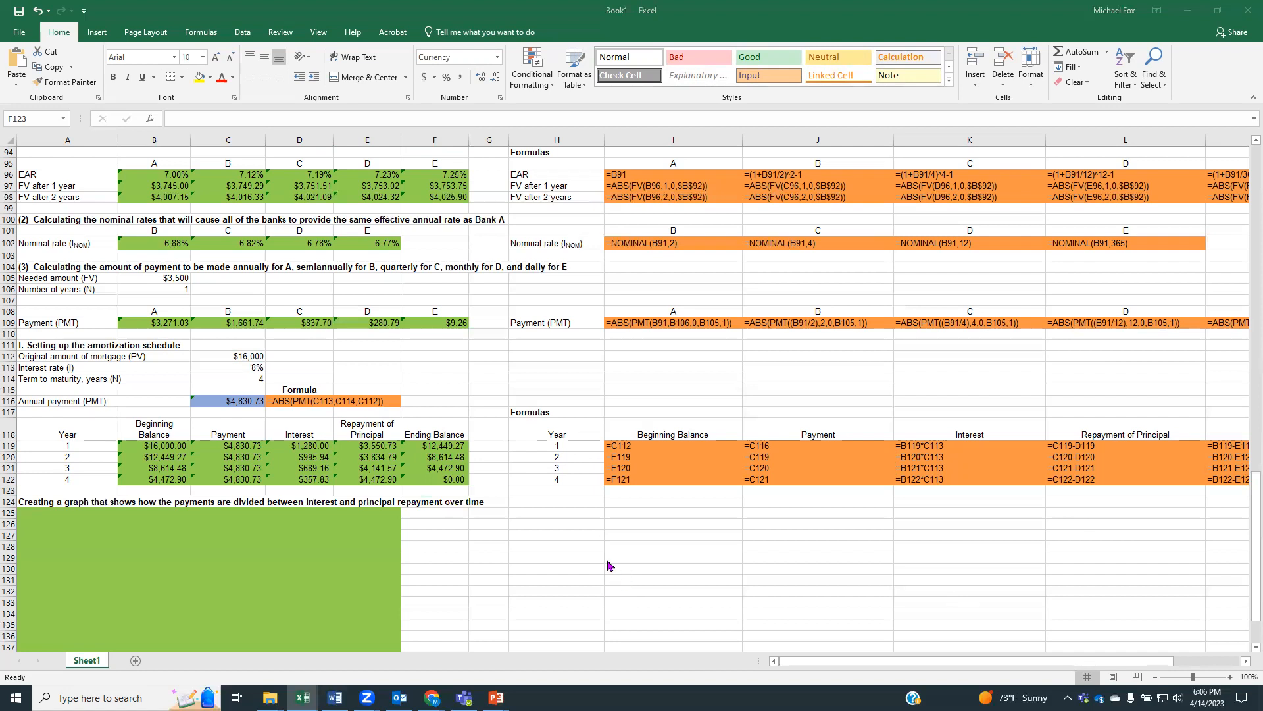
scroll(606, 556, "down", 3)
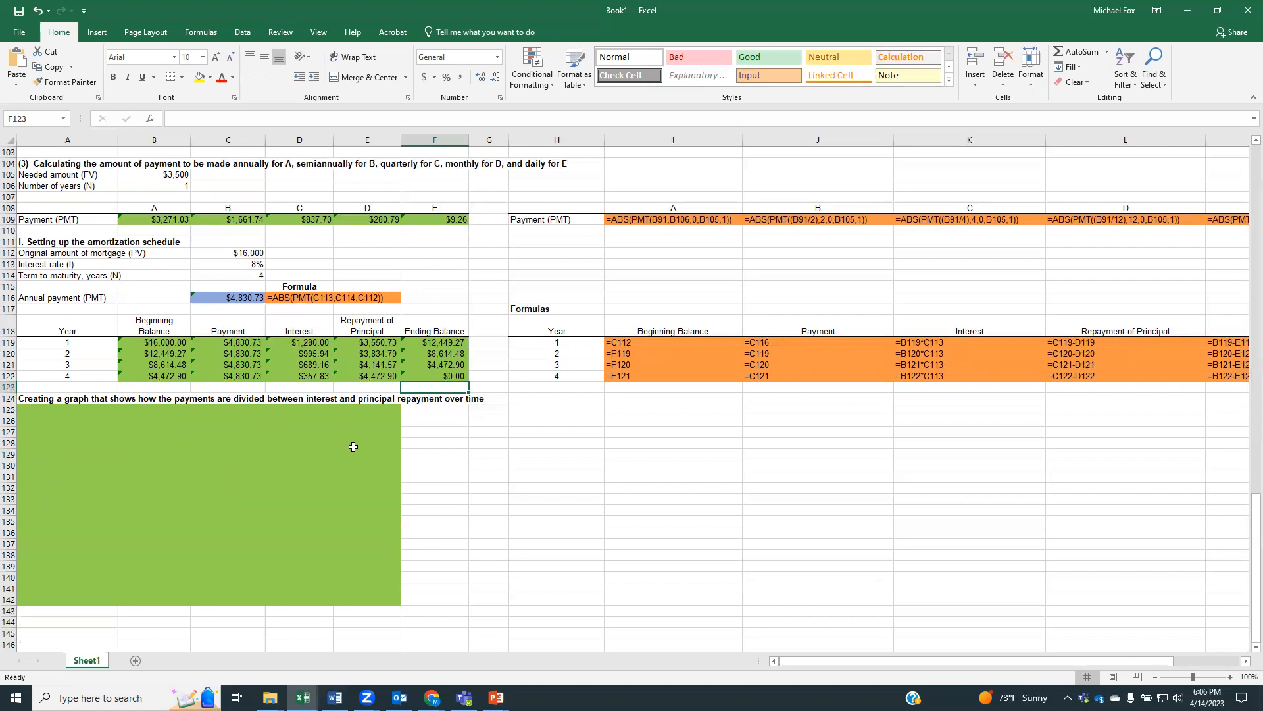
left_click(548, 459)
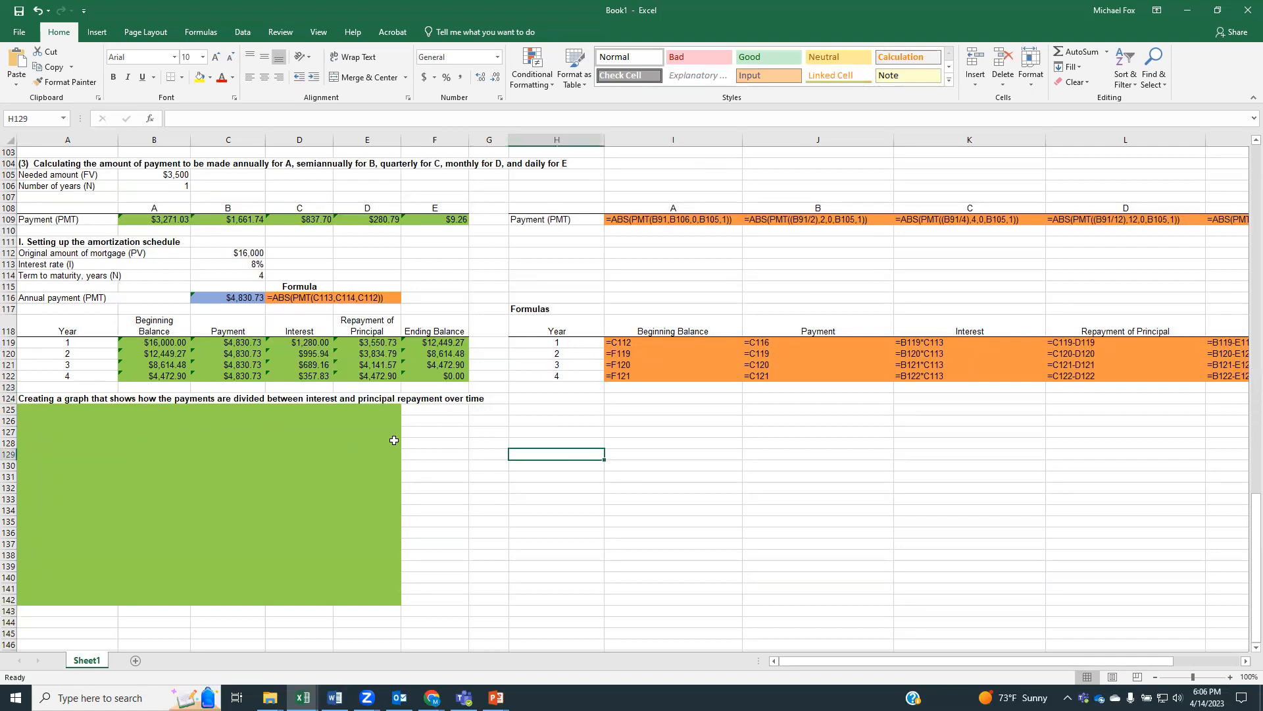
left_click(240, 343)
left_click_drag(236, 329, 301, 377)
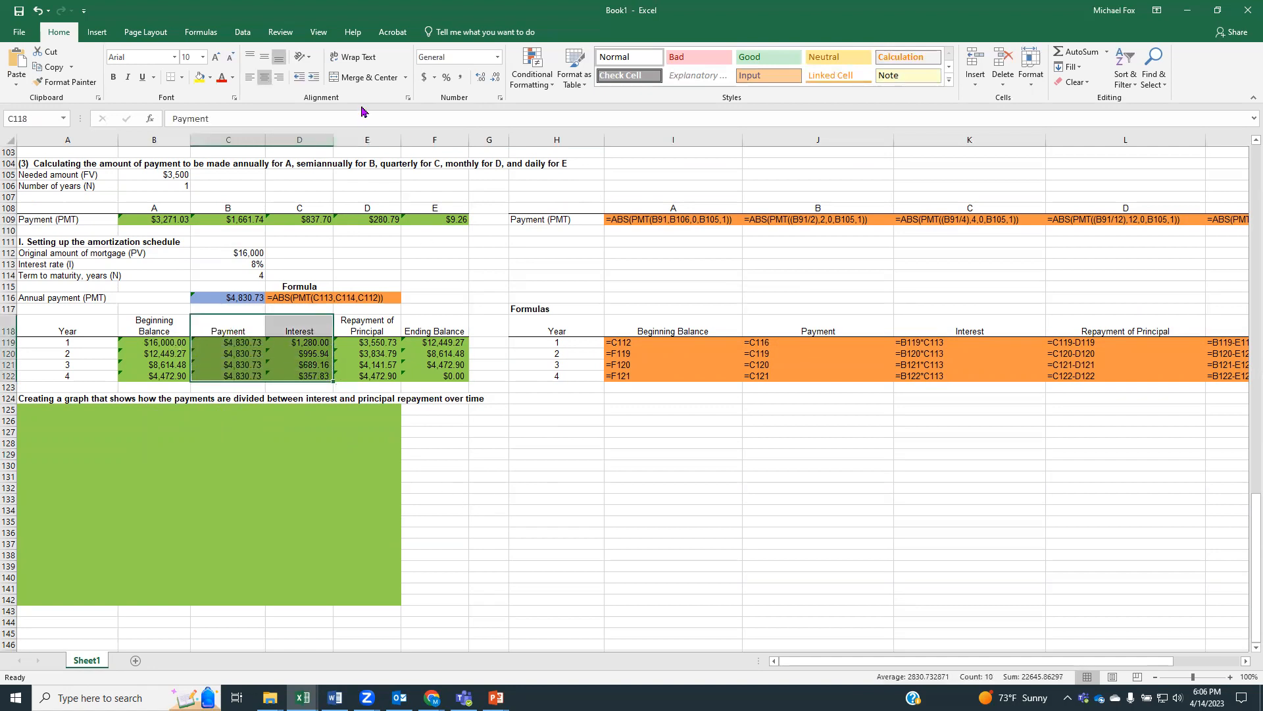
left_click(104, 34)
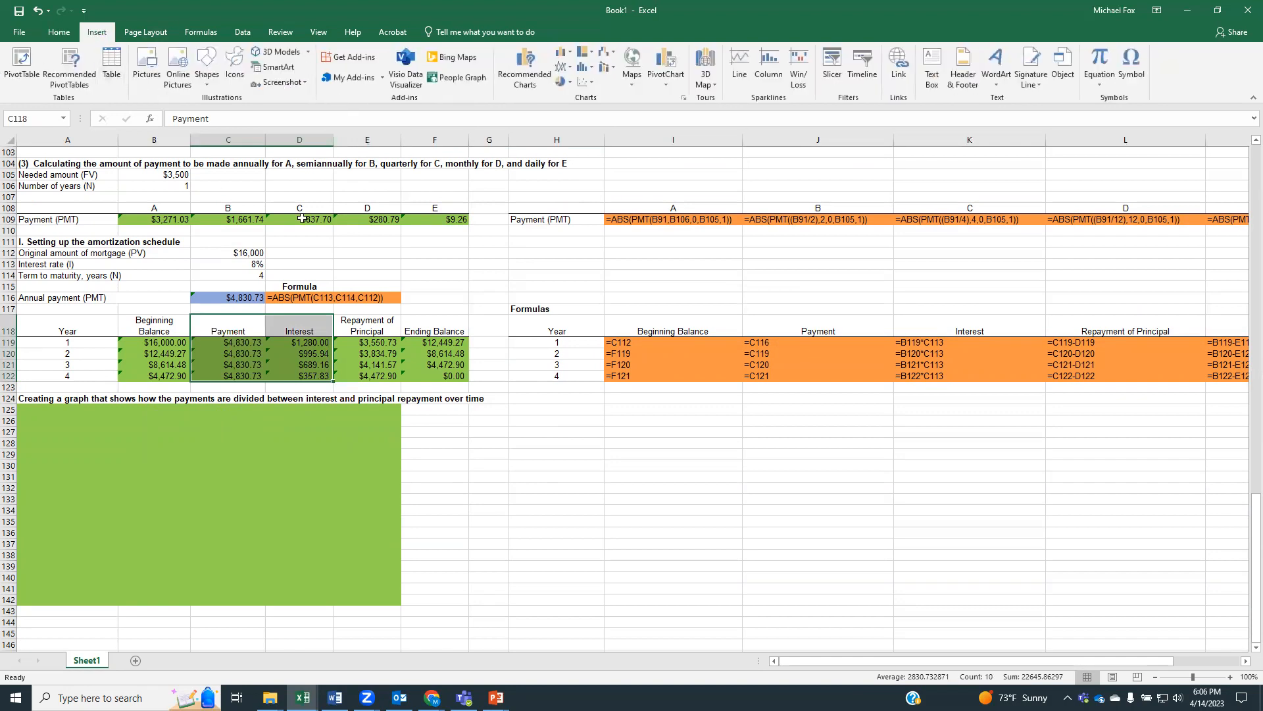
left_click(570, 56)
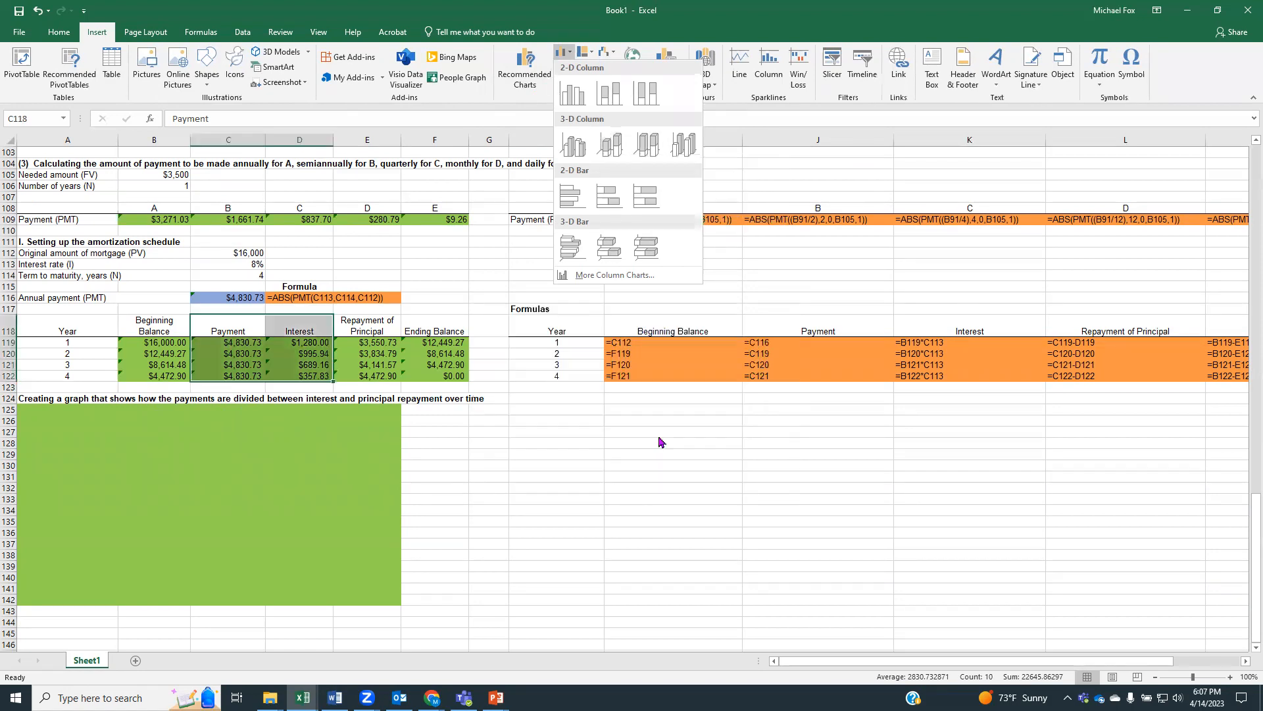
left_click(688, 538)
left_click_drag(244, 343, 303, 375)
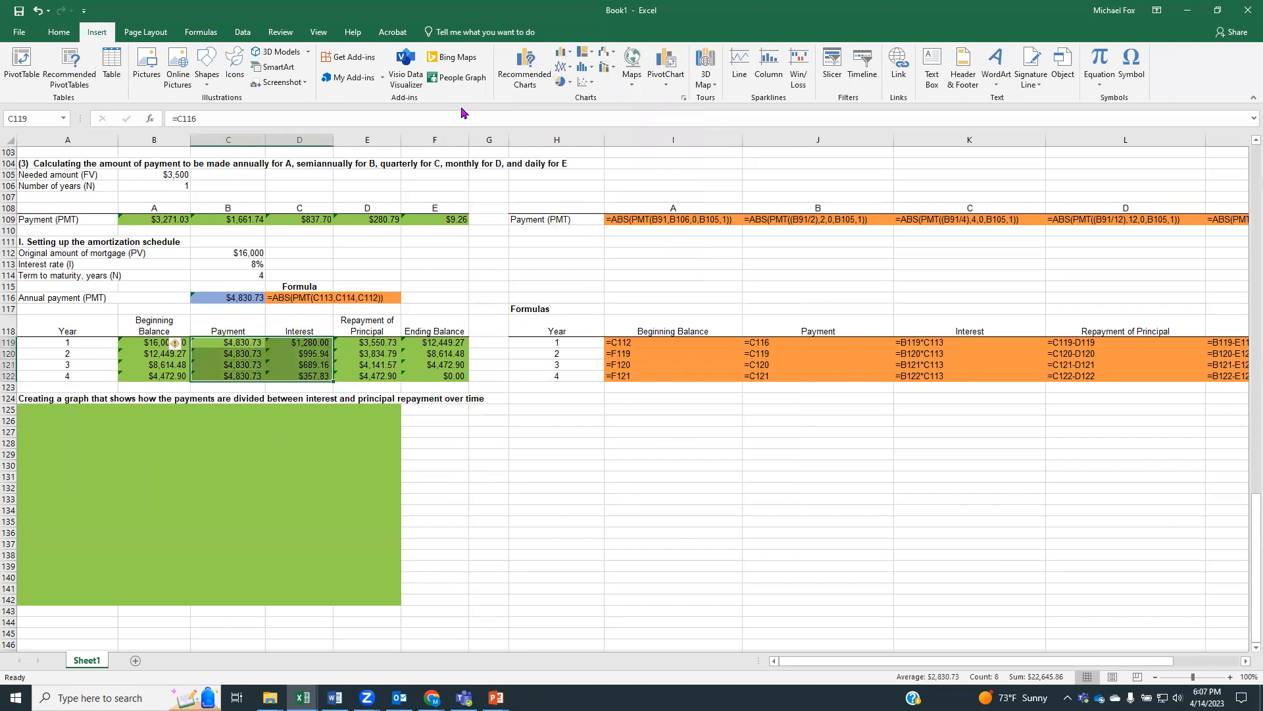
left_click(563, 53)
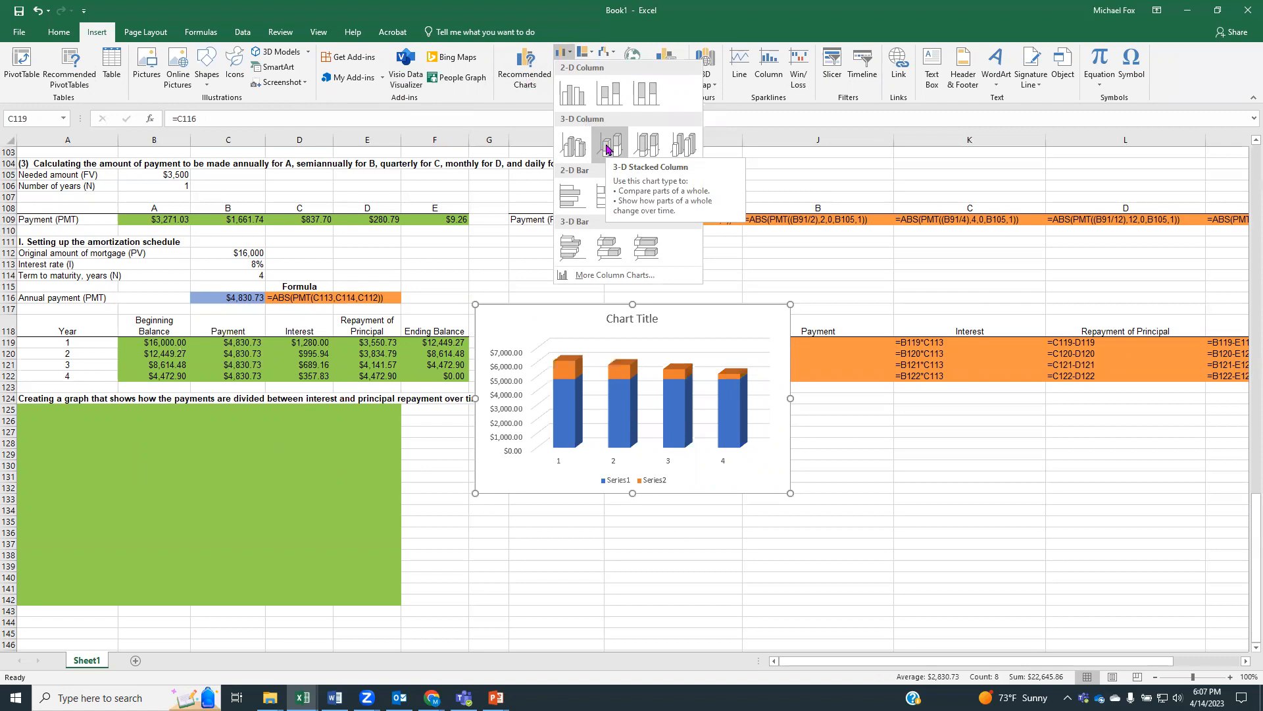
left_click(648, 474)
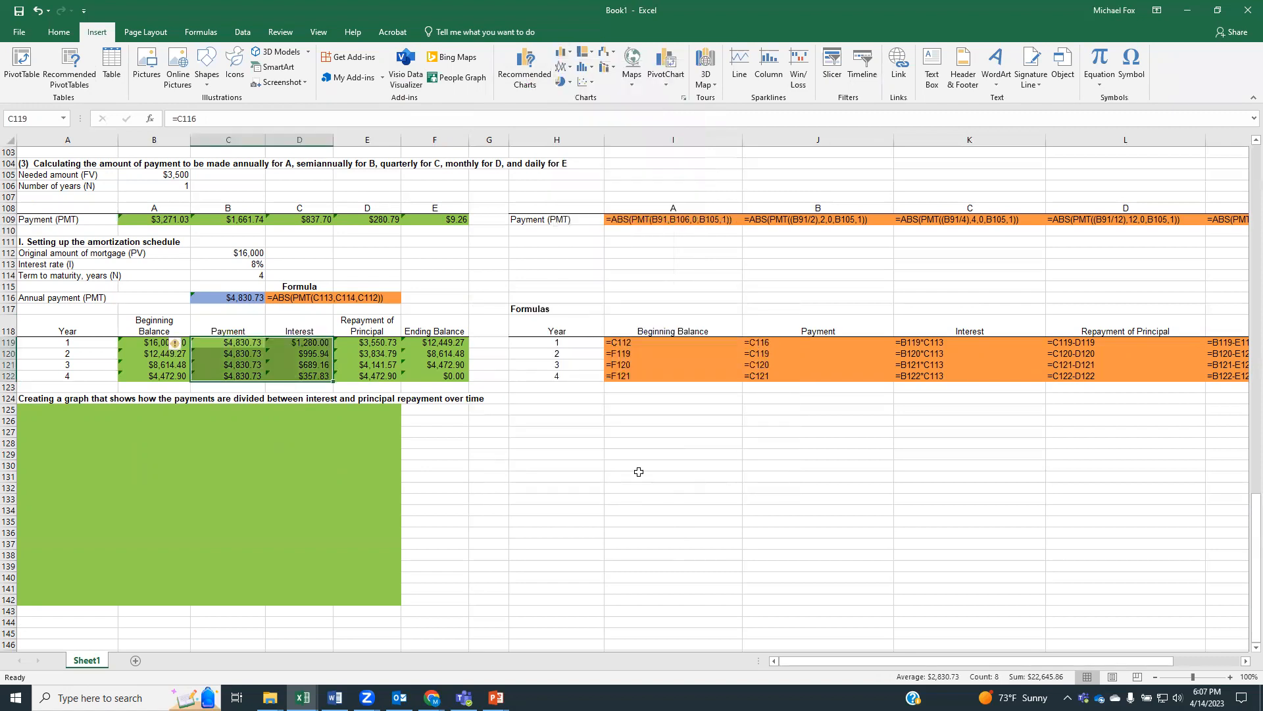
left_click(337, 412)
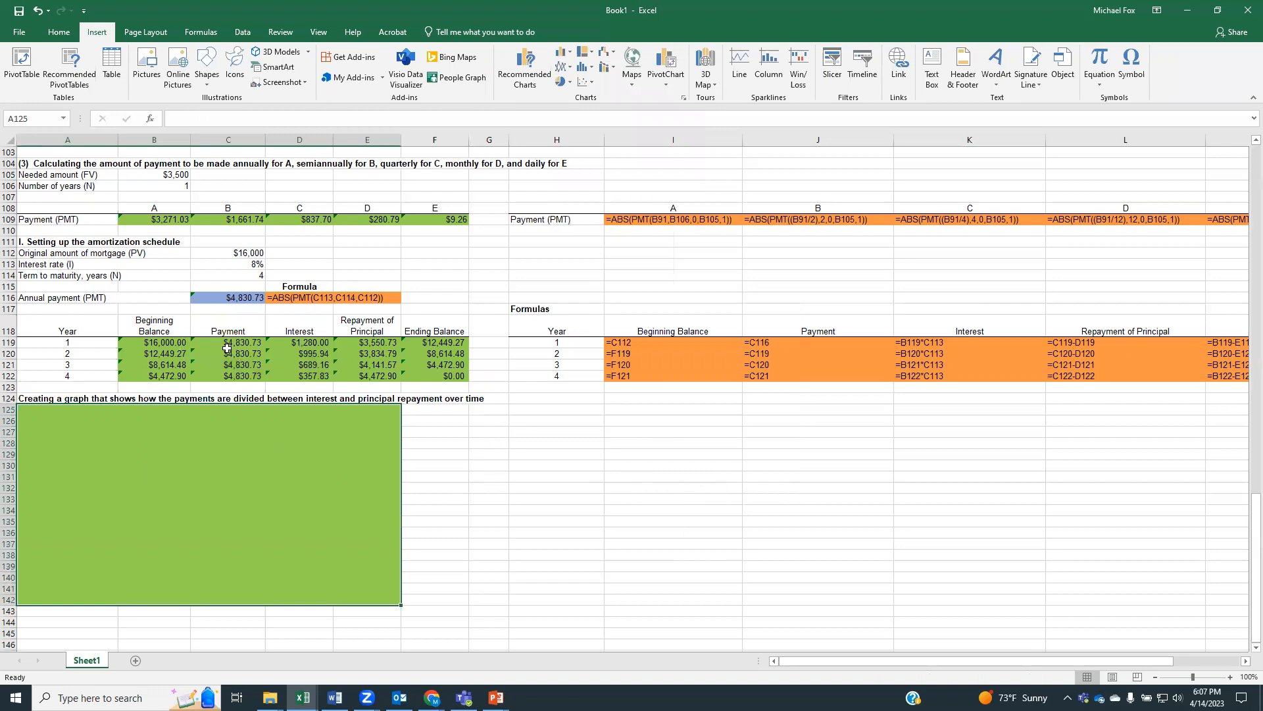
Insert a 3-D Stacked Column chart of Interest and Repayment of Principal from D118:E122 and place it inside the green area below row 124
left_click_drag(307, 343, 360, 379)
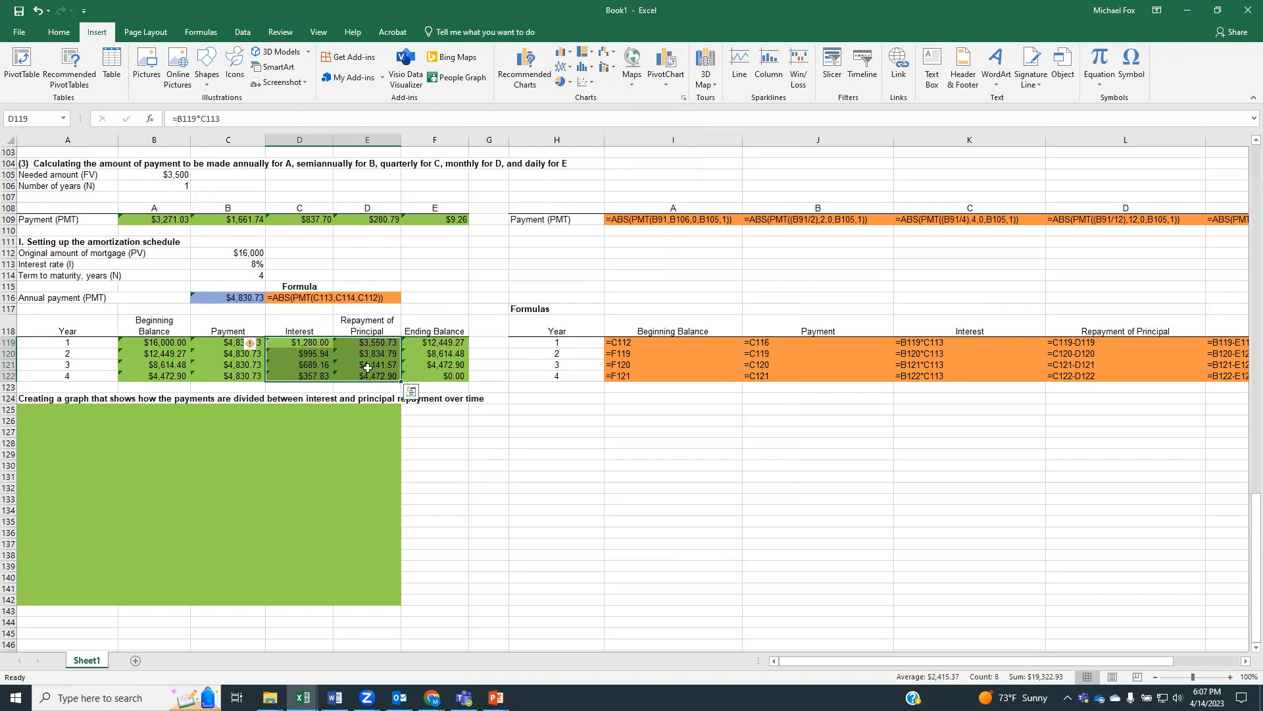
left_click_drag(299, 326, 353, 376)
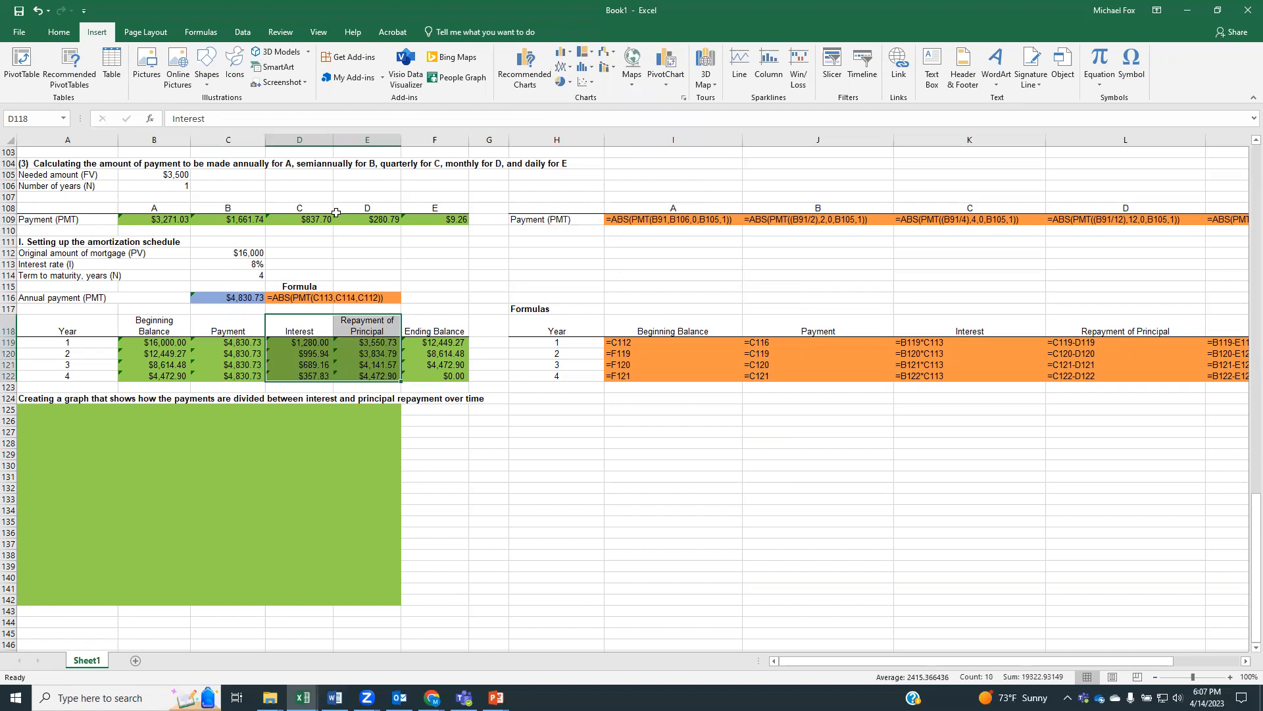
left_click(562, 52)
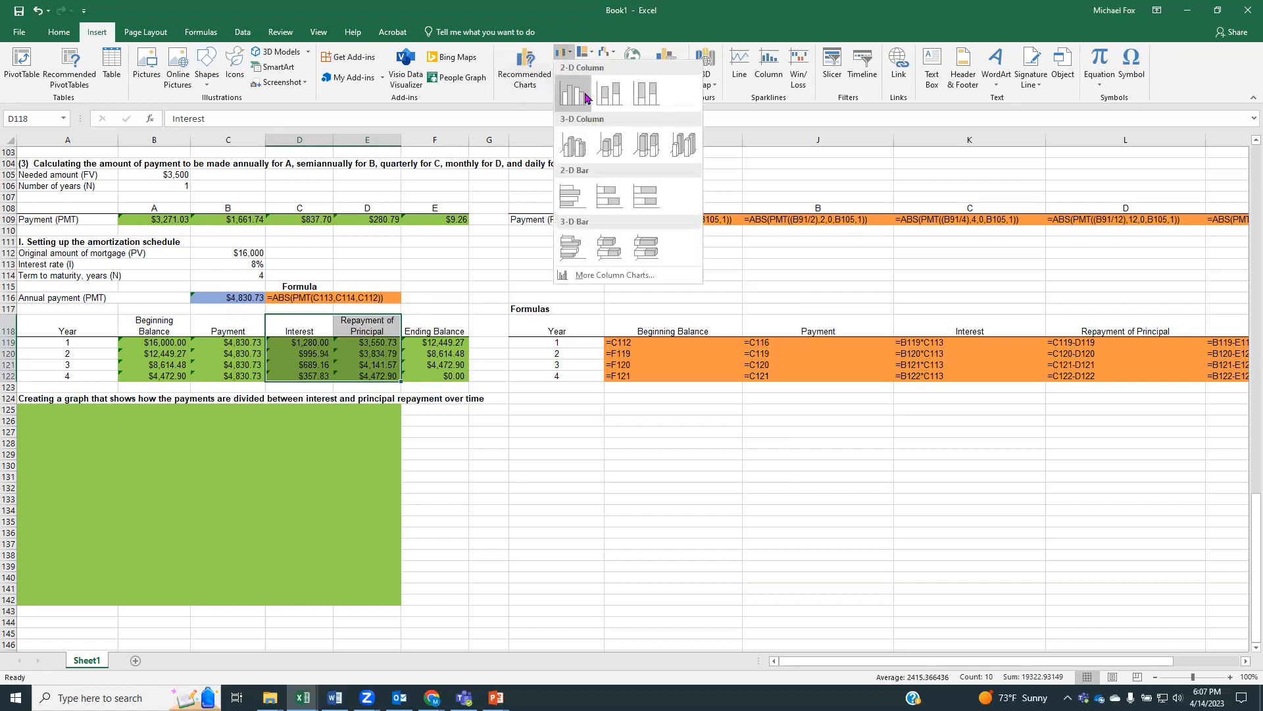
left_click(613, 156)
left_click_drag(567, 333, 144, 442)
left_click(552, 464)
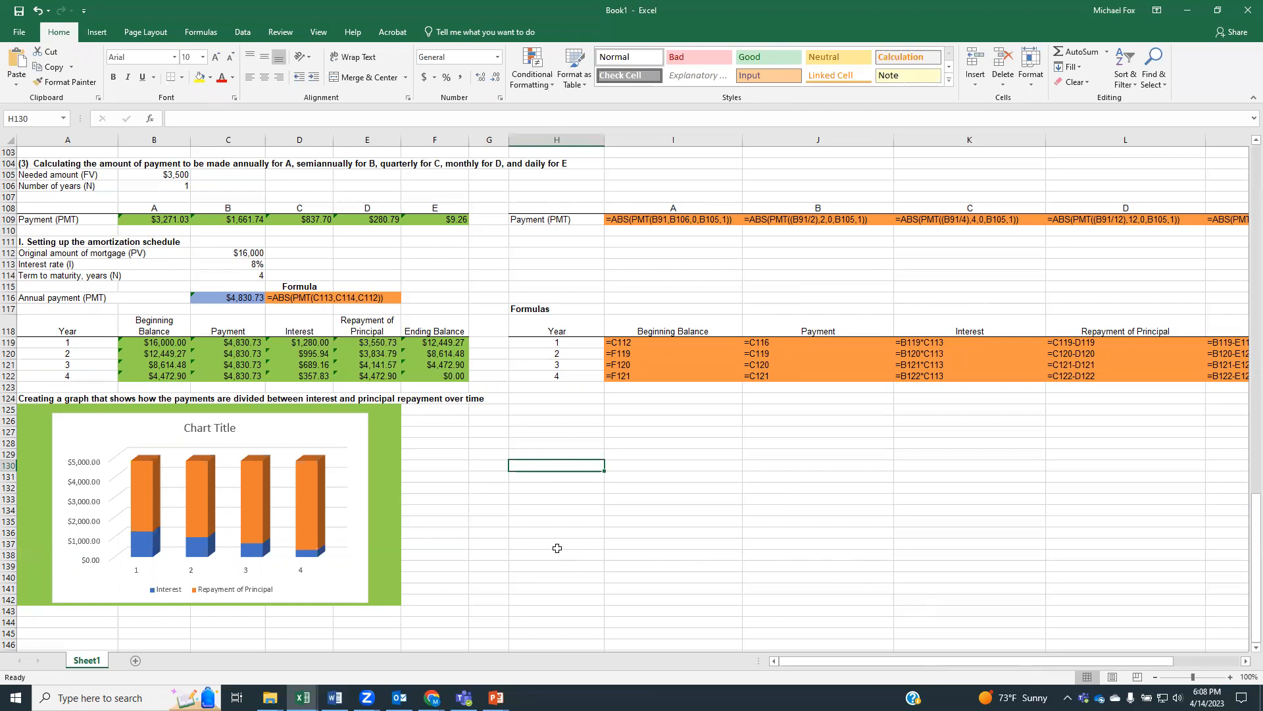
scroll(512, 572, "up", 6)
scroll(512, 572, "up", 9)
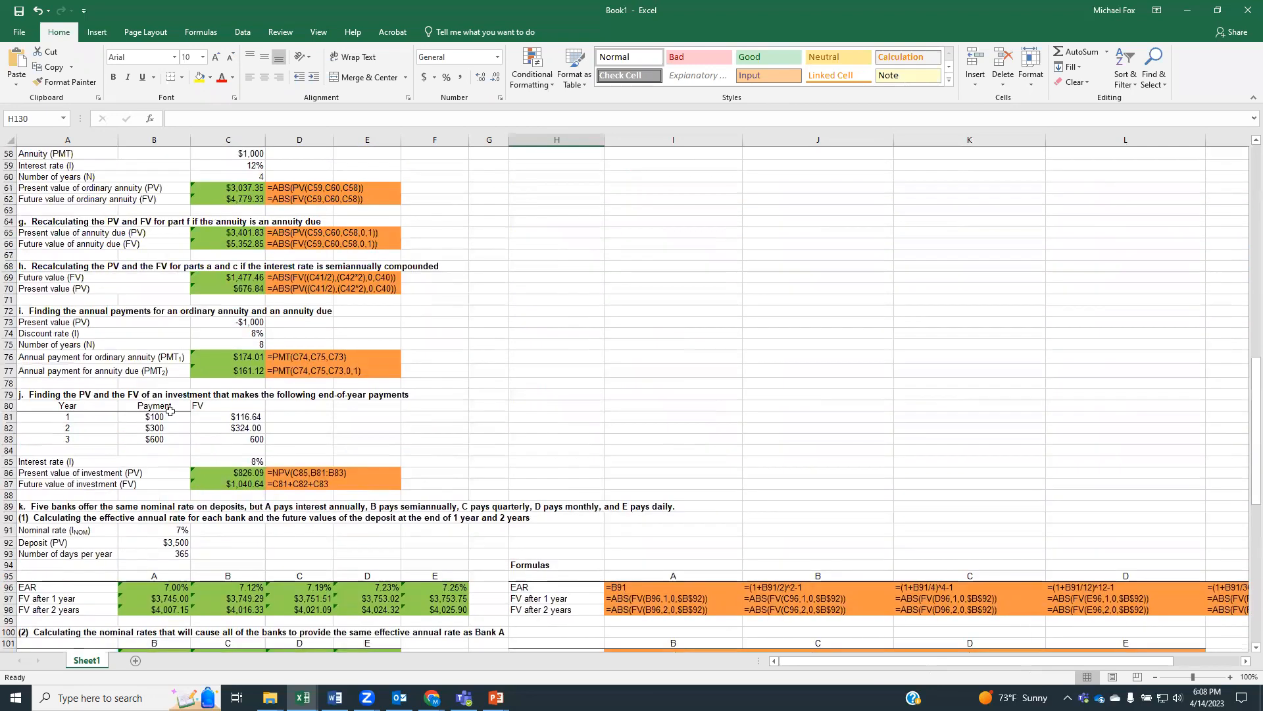